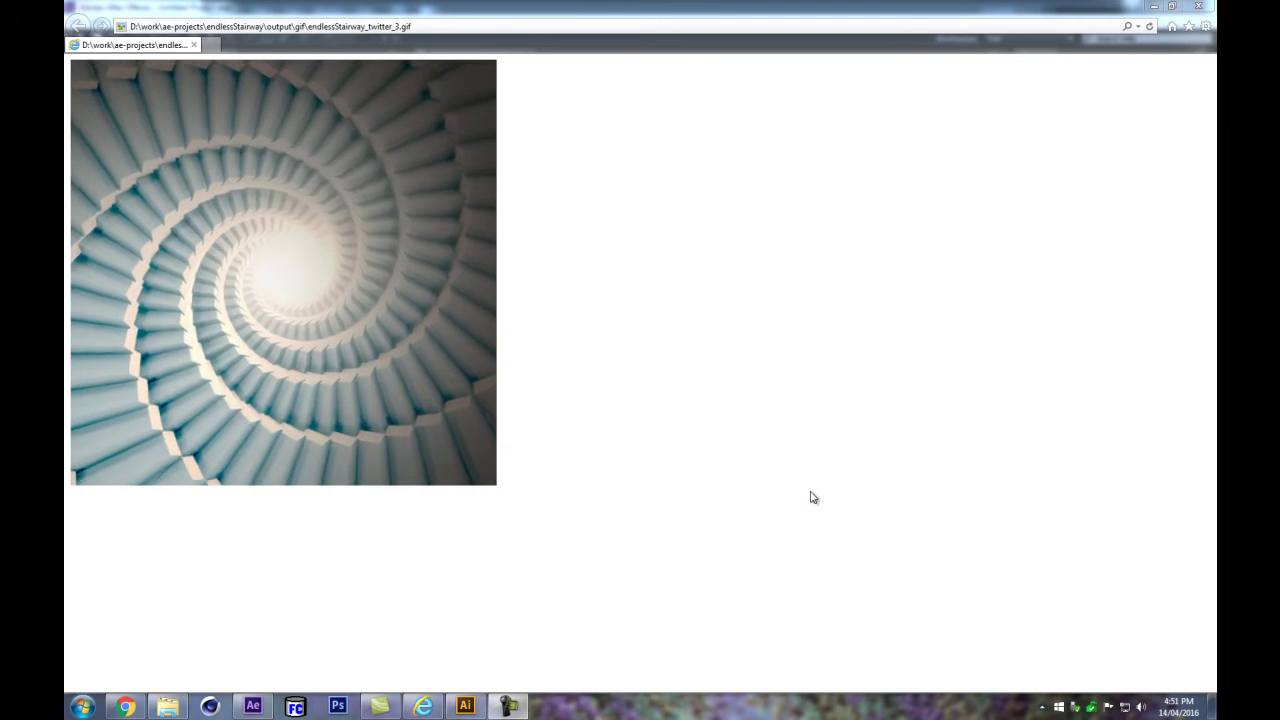
Step: Switch to After Effects and create a 1080 x 1080 px composition named TAO at 30 fps with a 900-frame duration
click(253, 706)
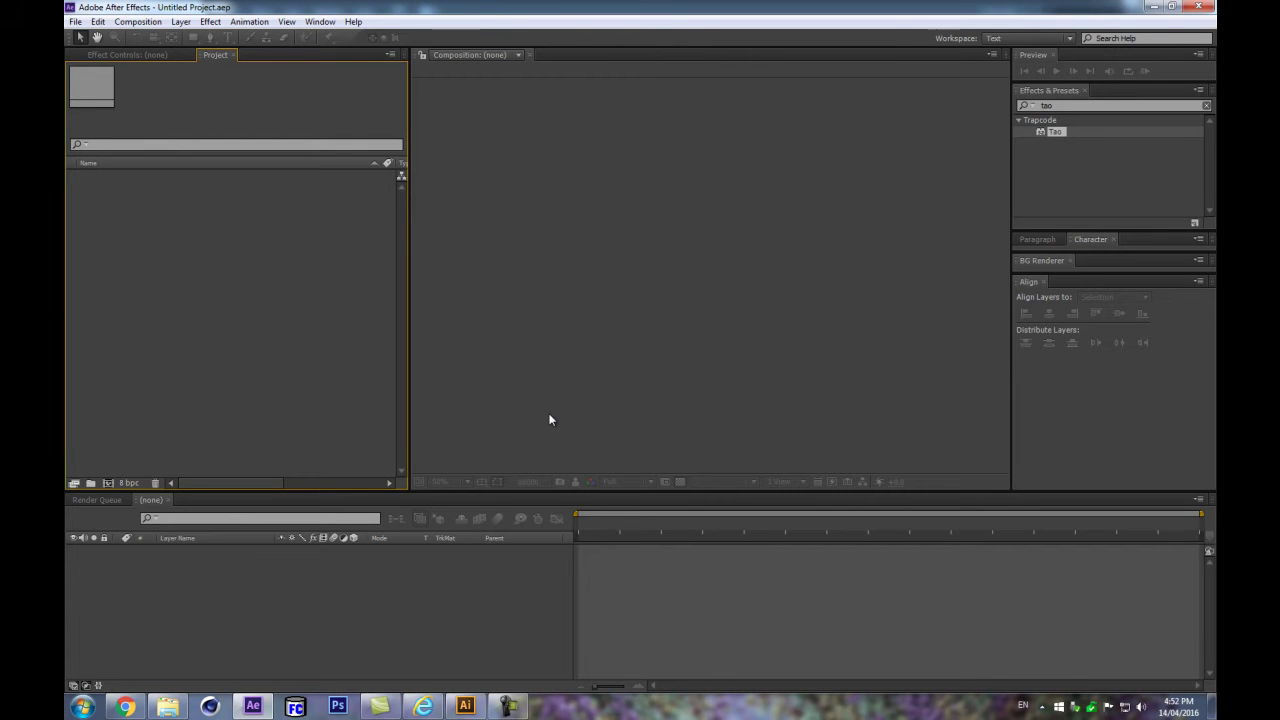
key(ctrl+n)
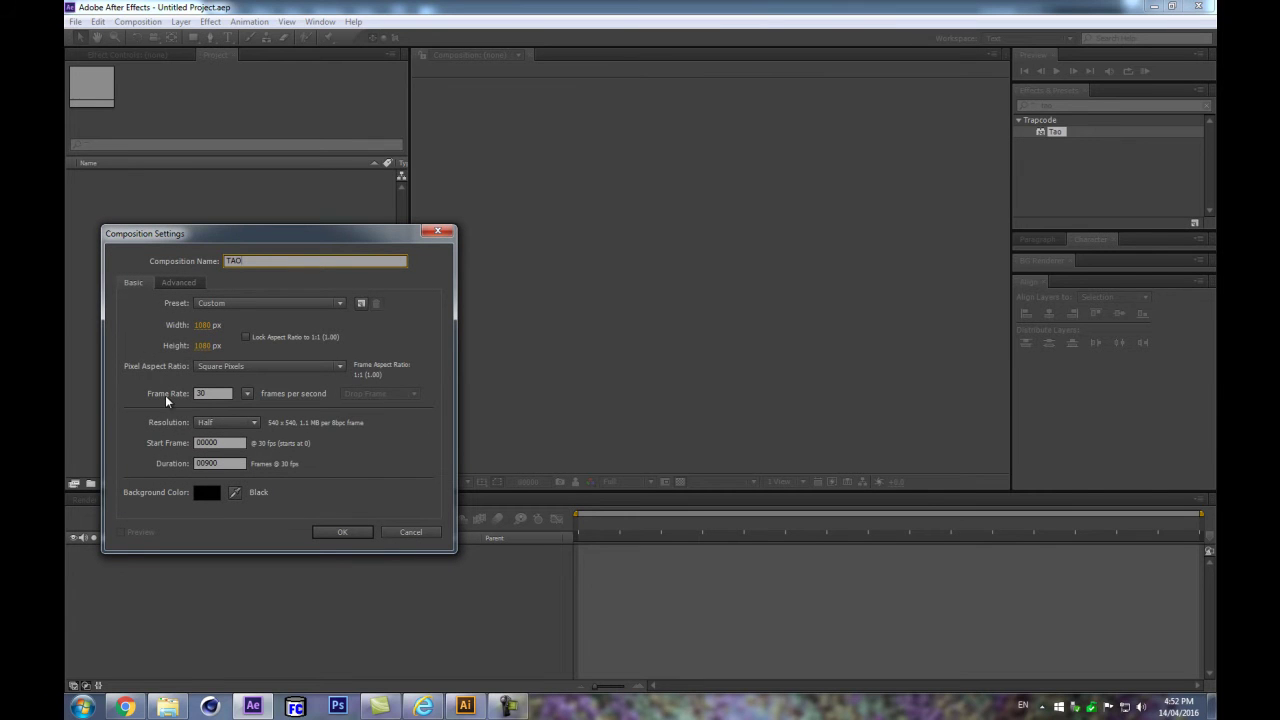
drag(243, 236, 451, 288)
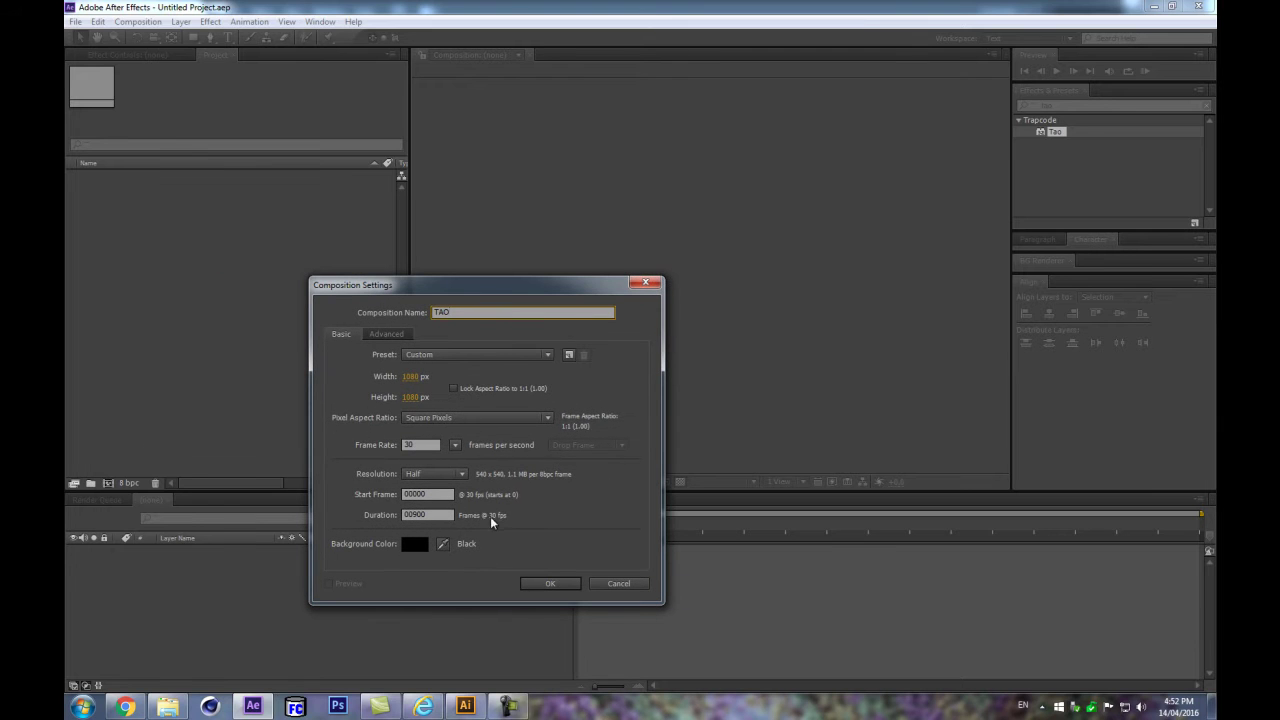
click(542, 585)
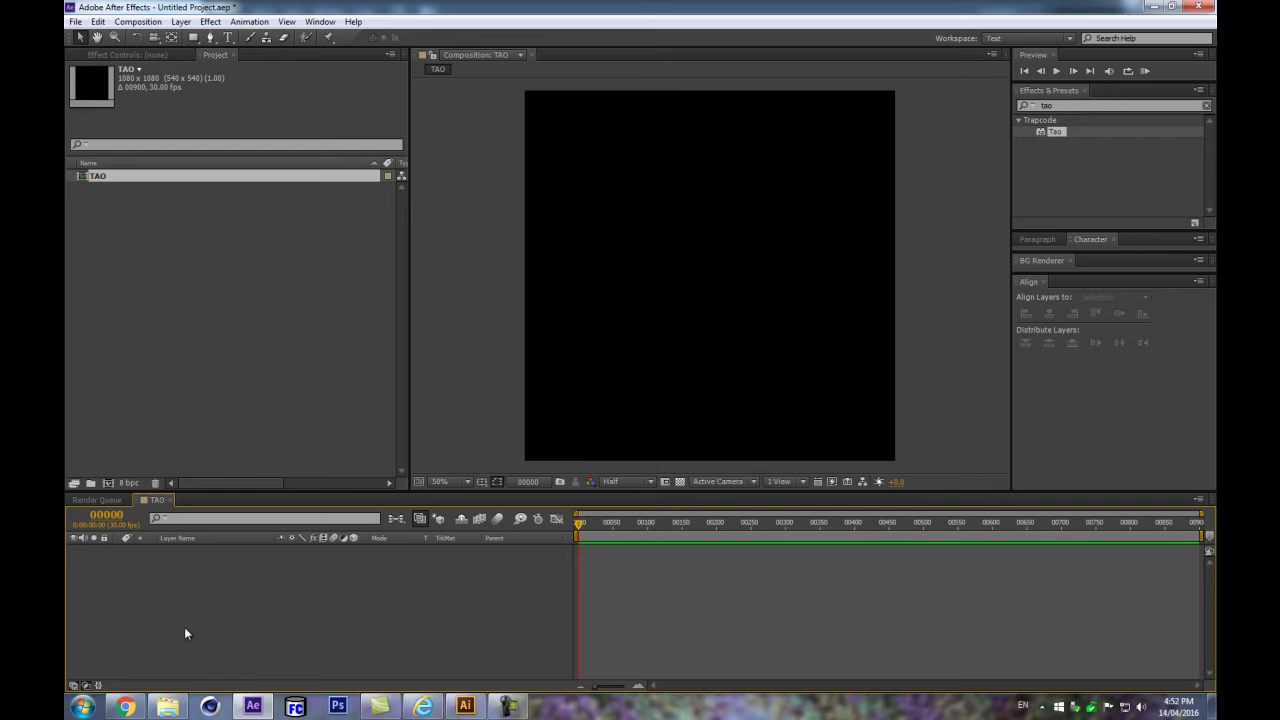
Step: Add a black 1080 x 1080 px solid layer named TAO to the composition
key(ctrl+y)
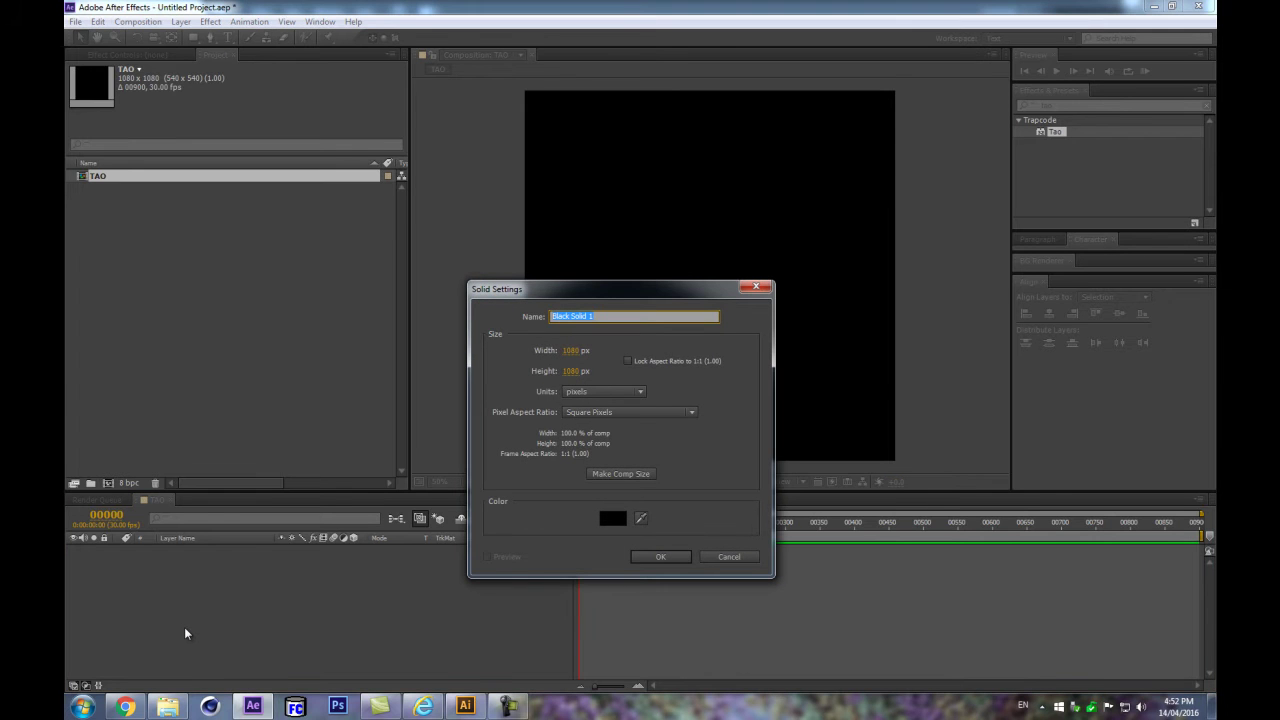
text(TAO)
key(Return)
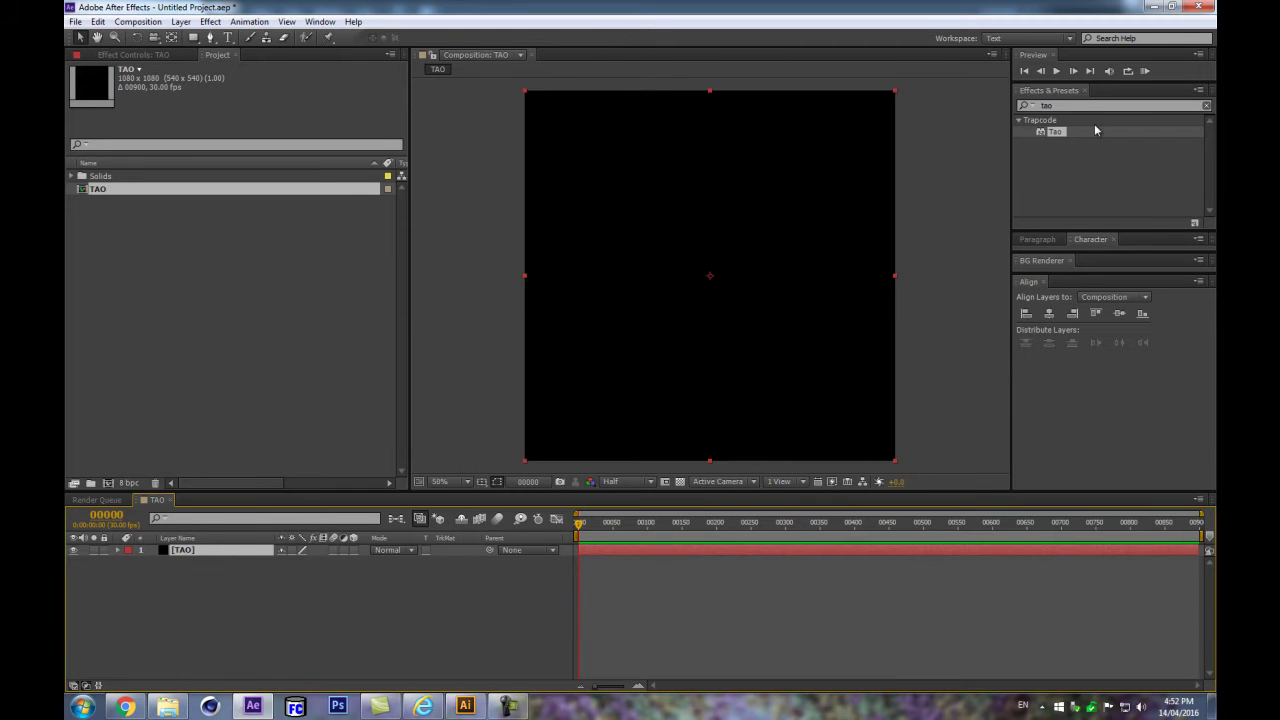
Step: Apply the Trapcode Tao effect to the TAO solid and turn off Generate Path in its Path Generator
drag(1053, 135, 202, 548)
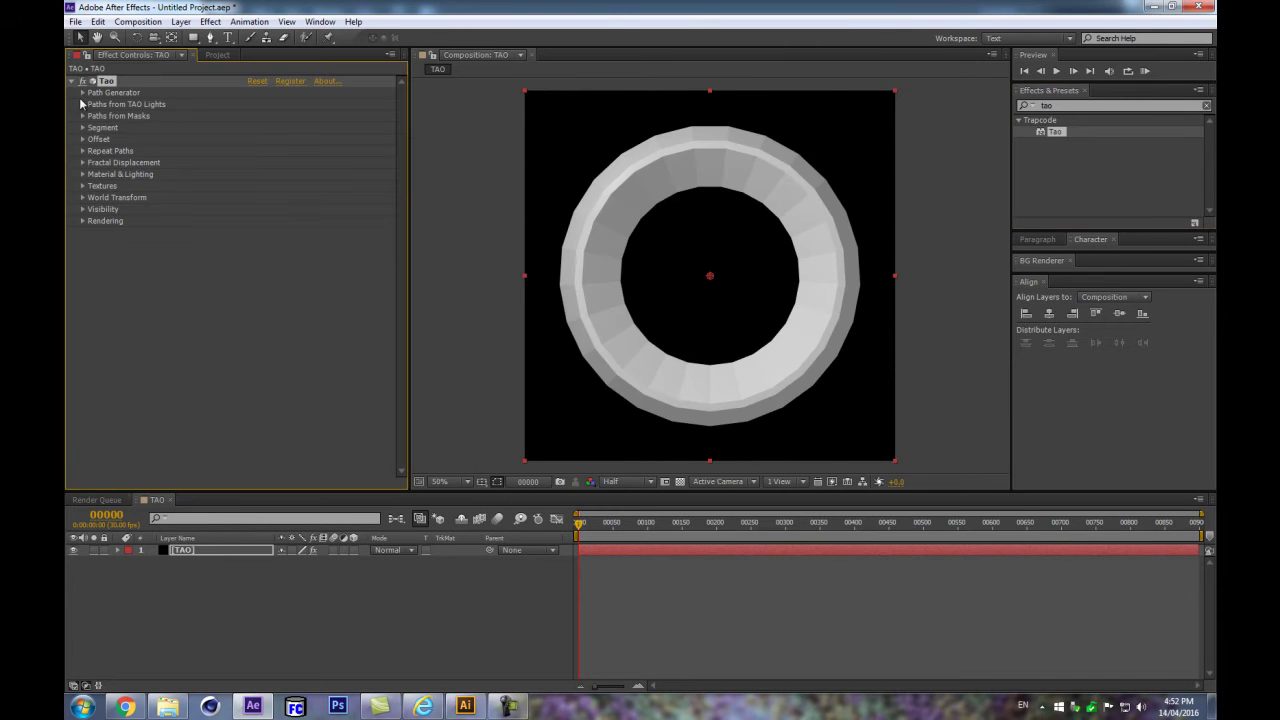
click(82, 92)
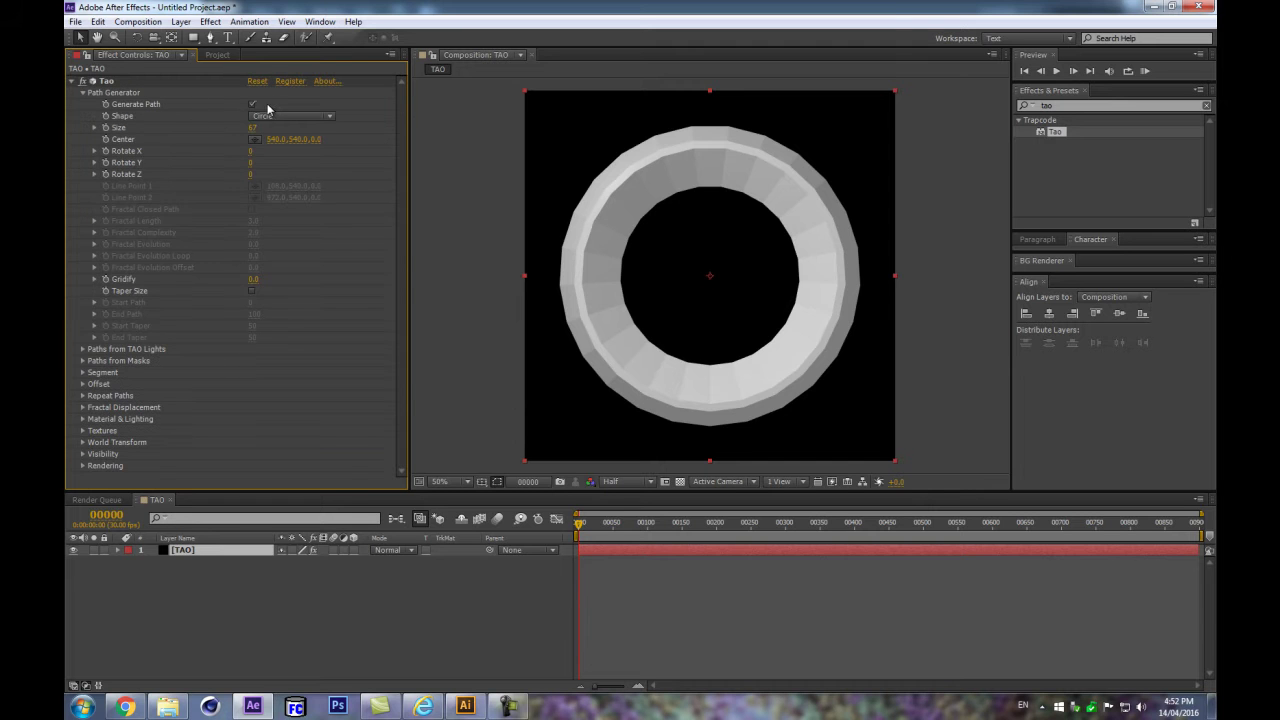
click(251, 104)
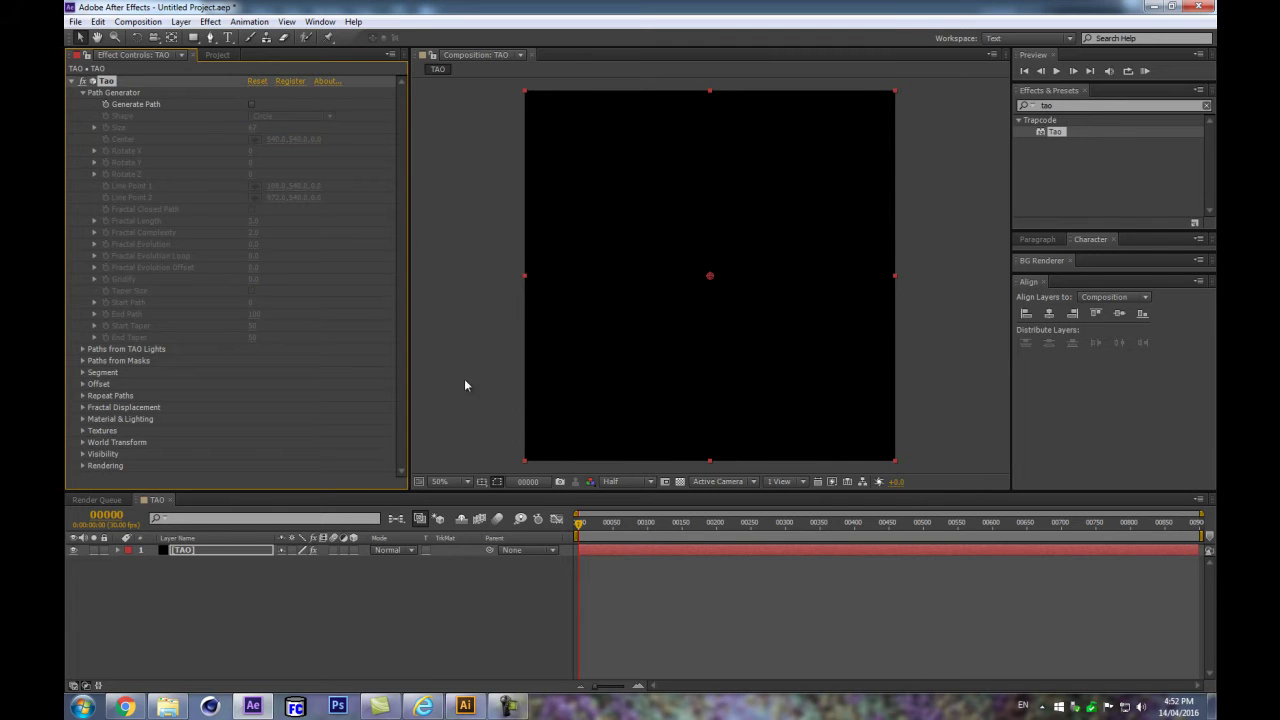
Step: Add a Spot light layer named TAO to the composition
click(167, 600)
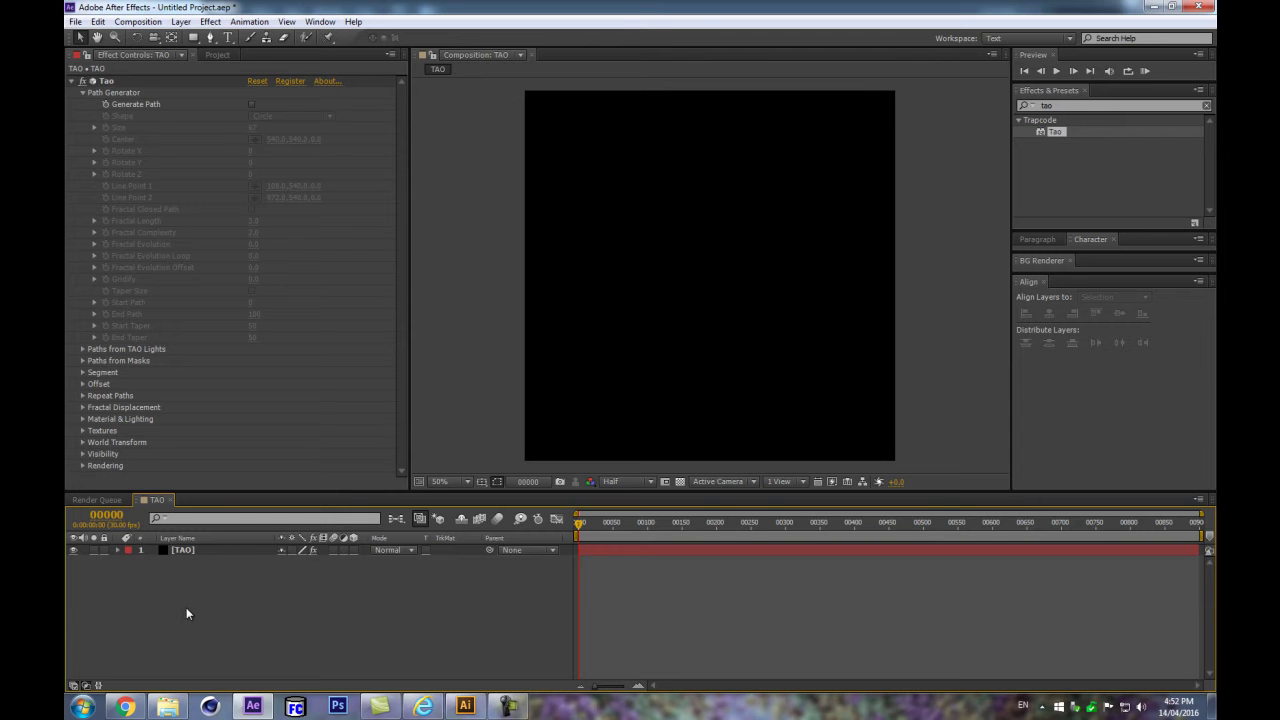
key(ctrl+alt+shift+l)
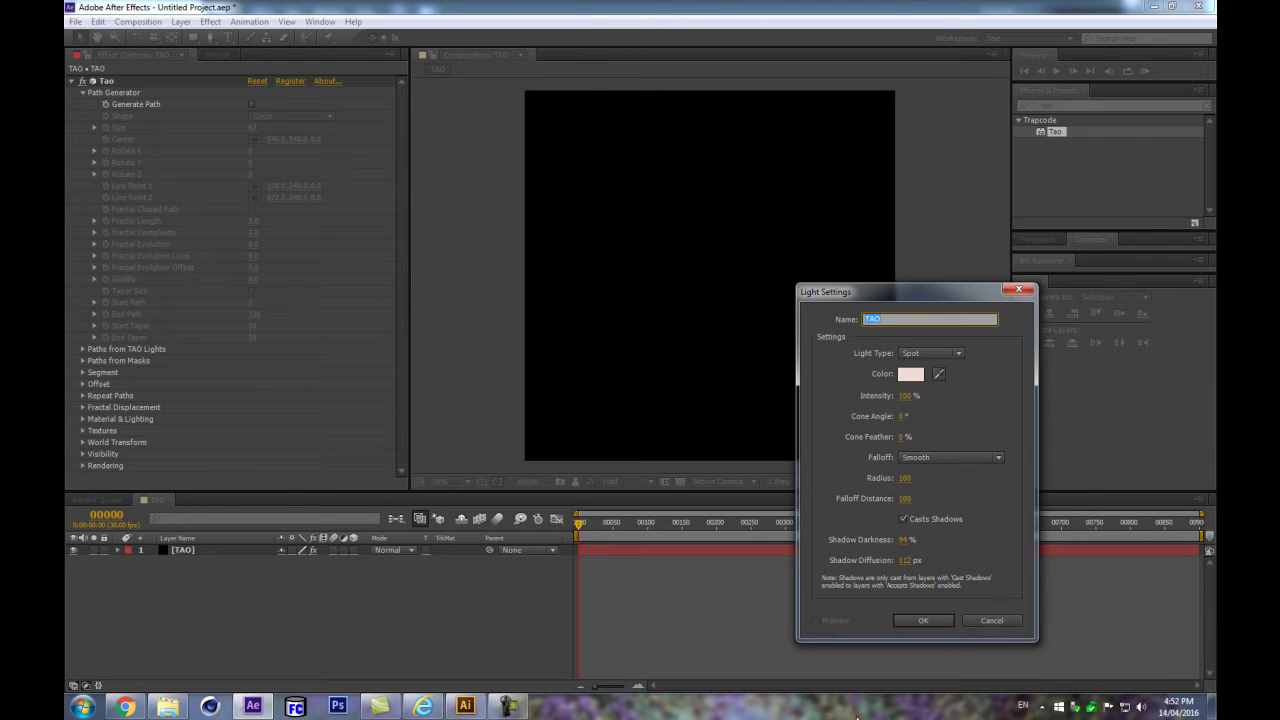
click(923, 620)
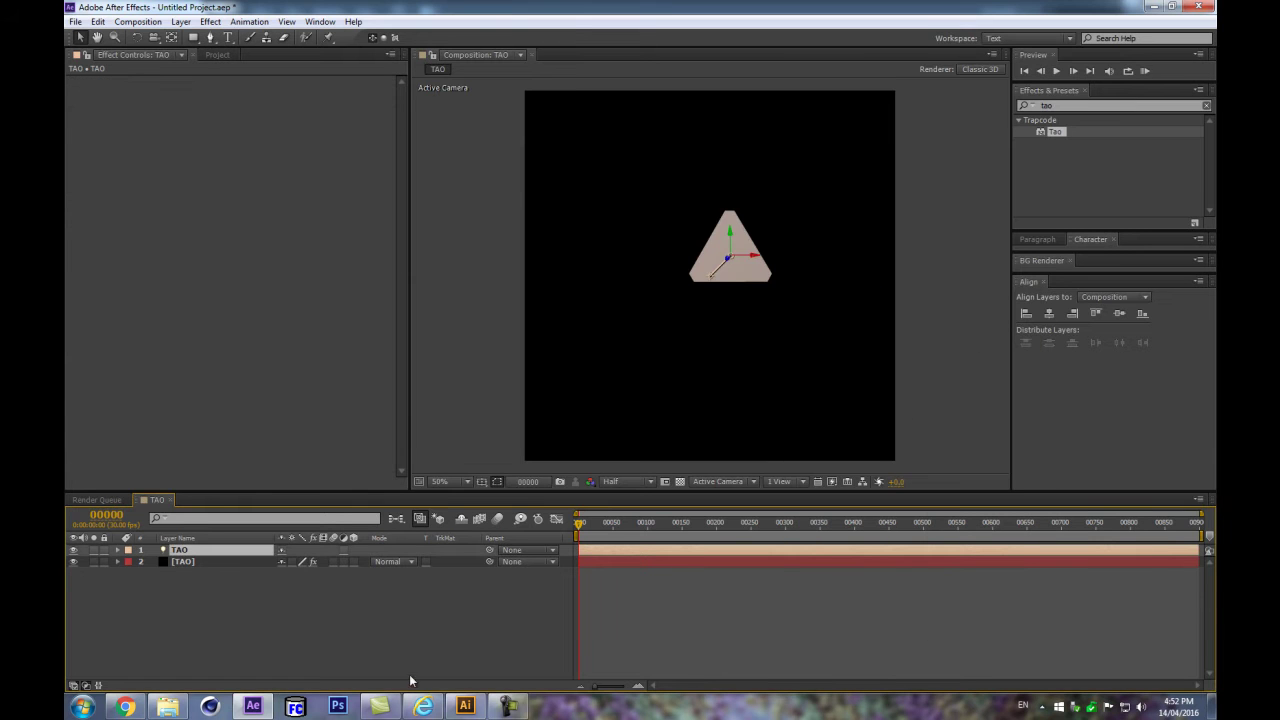
Step: Switch to Illustrator, clear the existing spiral from the artboard and activate the Spiral tool
click(466, 706)
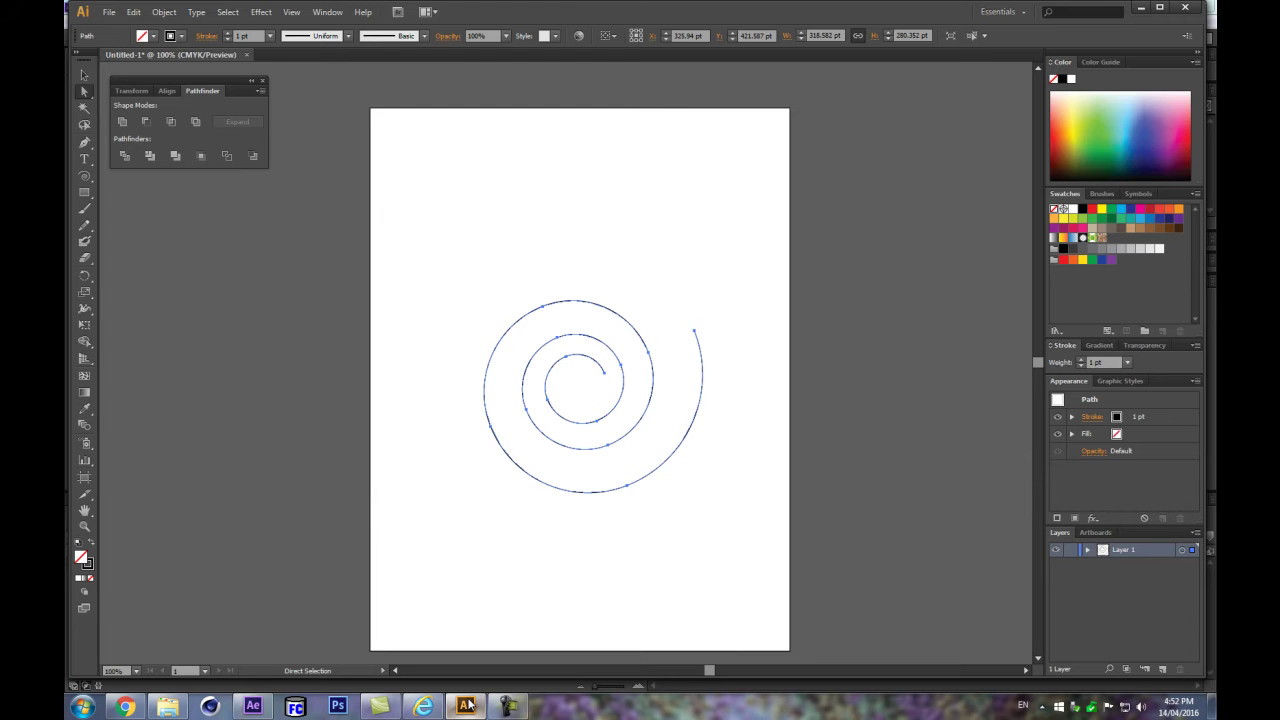
key(Delete)
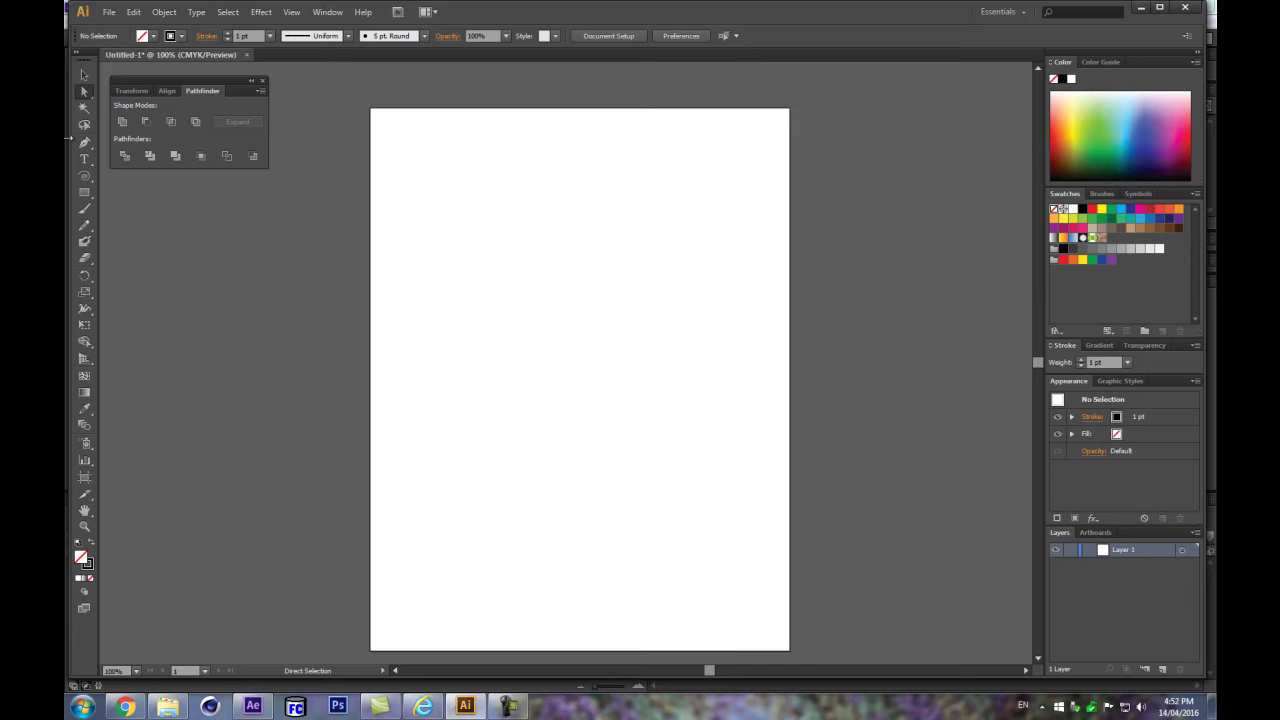
click(84, 176)
click(115, 176)
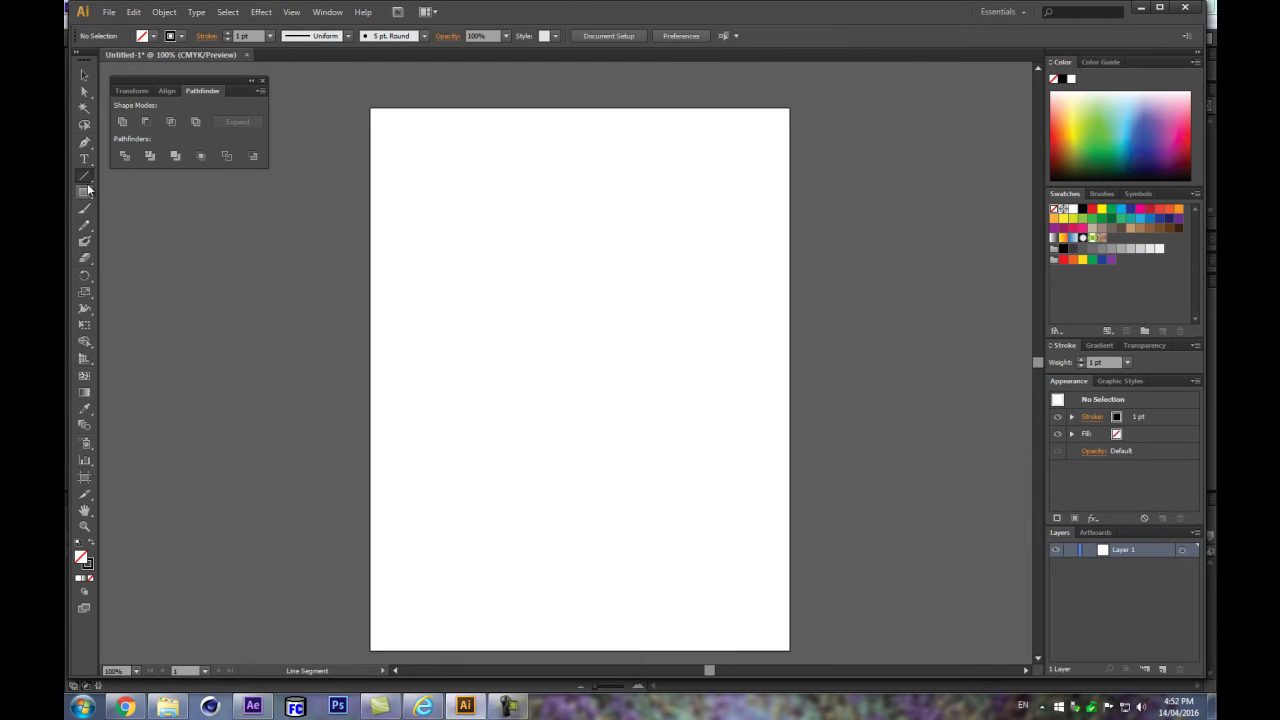
drag(84, 176, 166, 197)
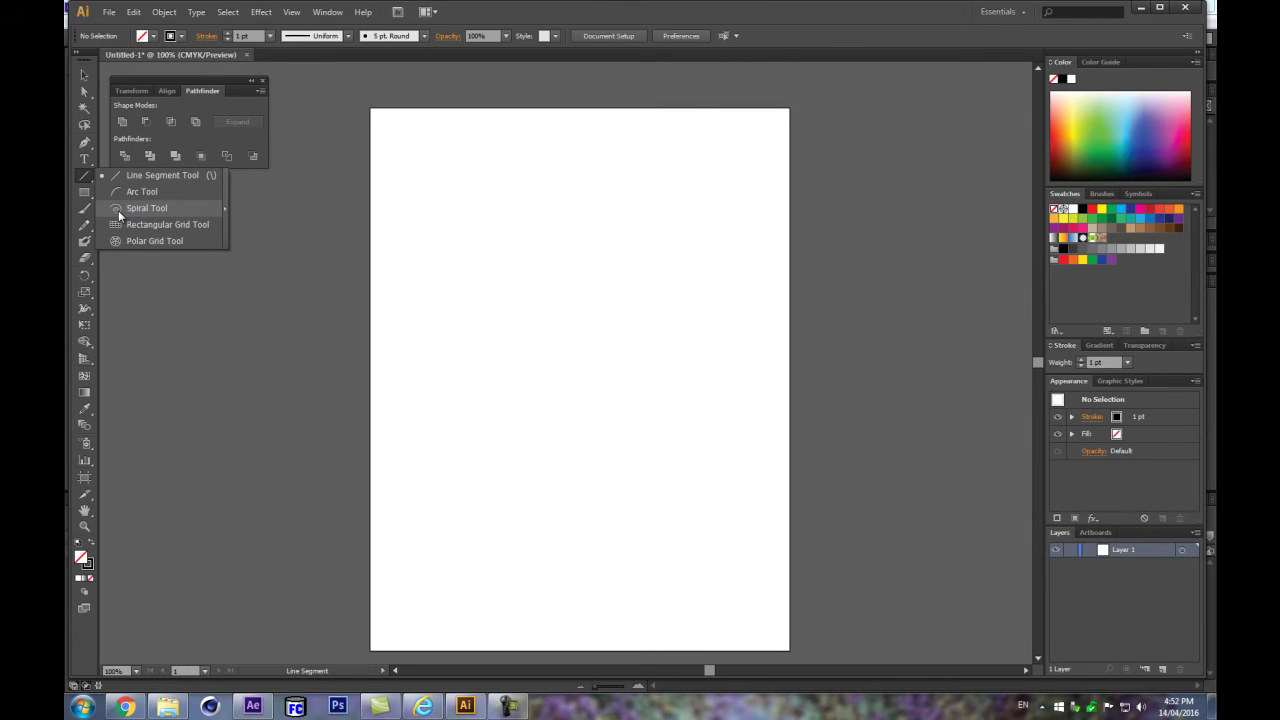
click(130, 208)
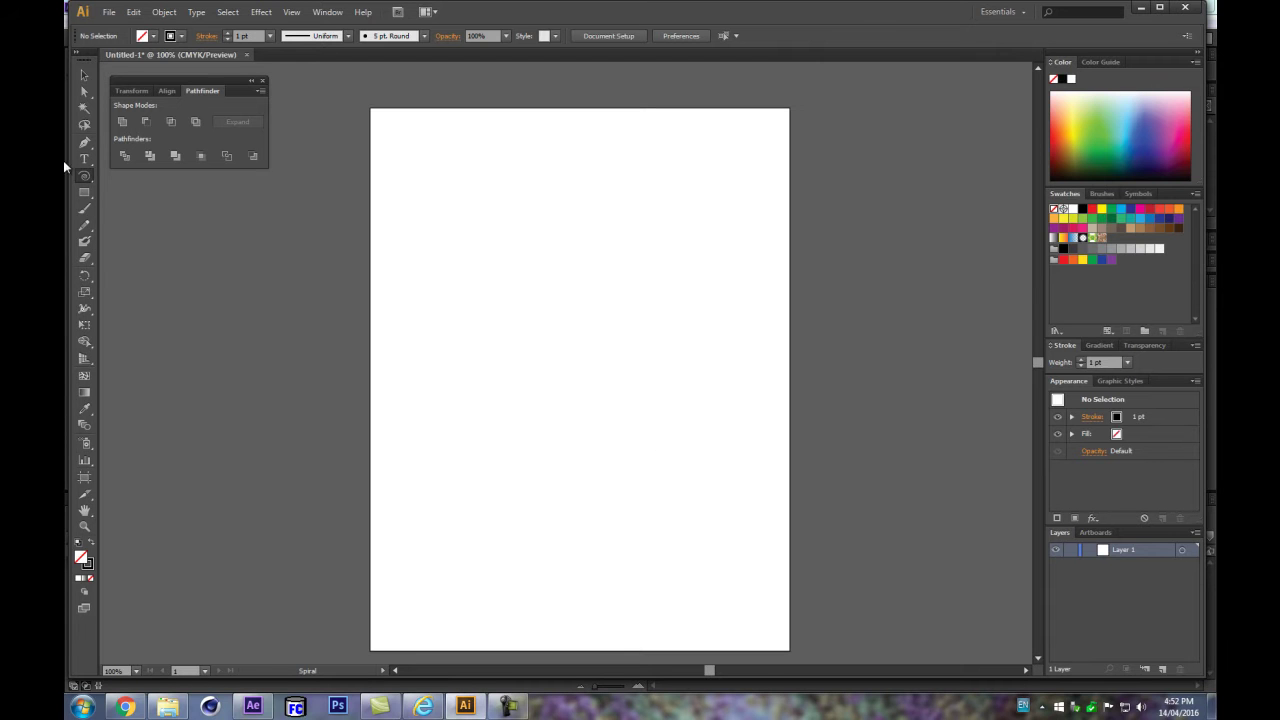
Step: Create a spiral with a 500 pt radius, 88% decay, 18 segments and the second style option
click(570, 385)
click(668, 394)
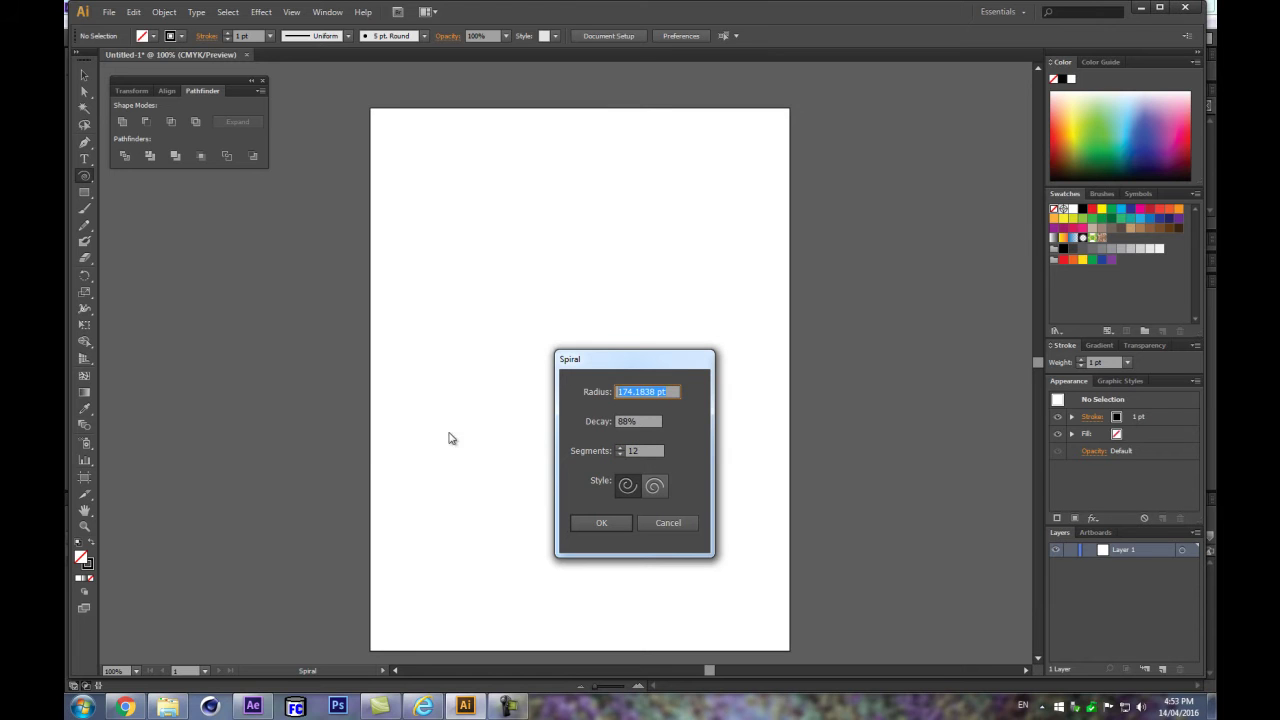
text(55)
text(0)
key(Tab)
click(620, 447)
click(620, 447)
click(655, 486)
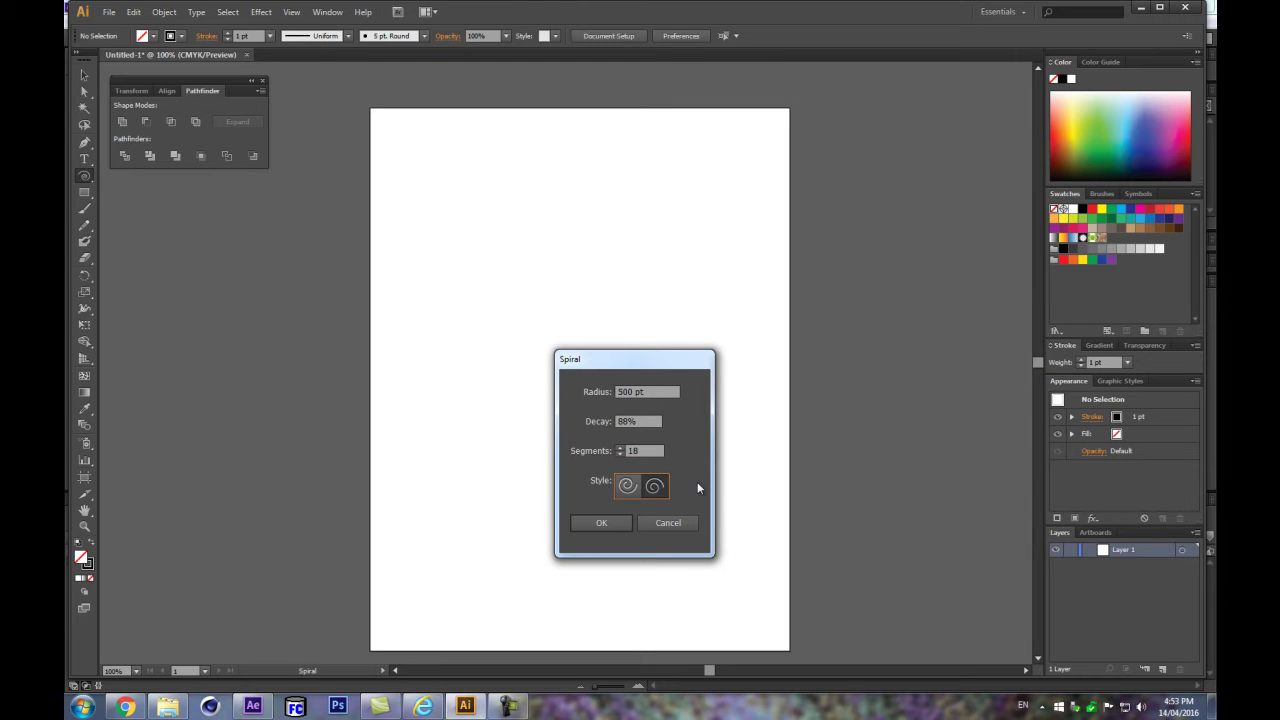
click(611, 522)
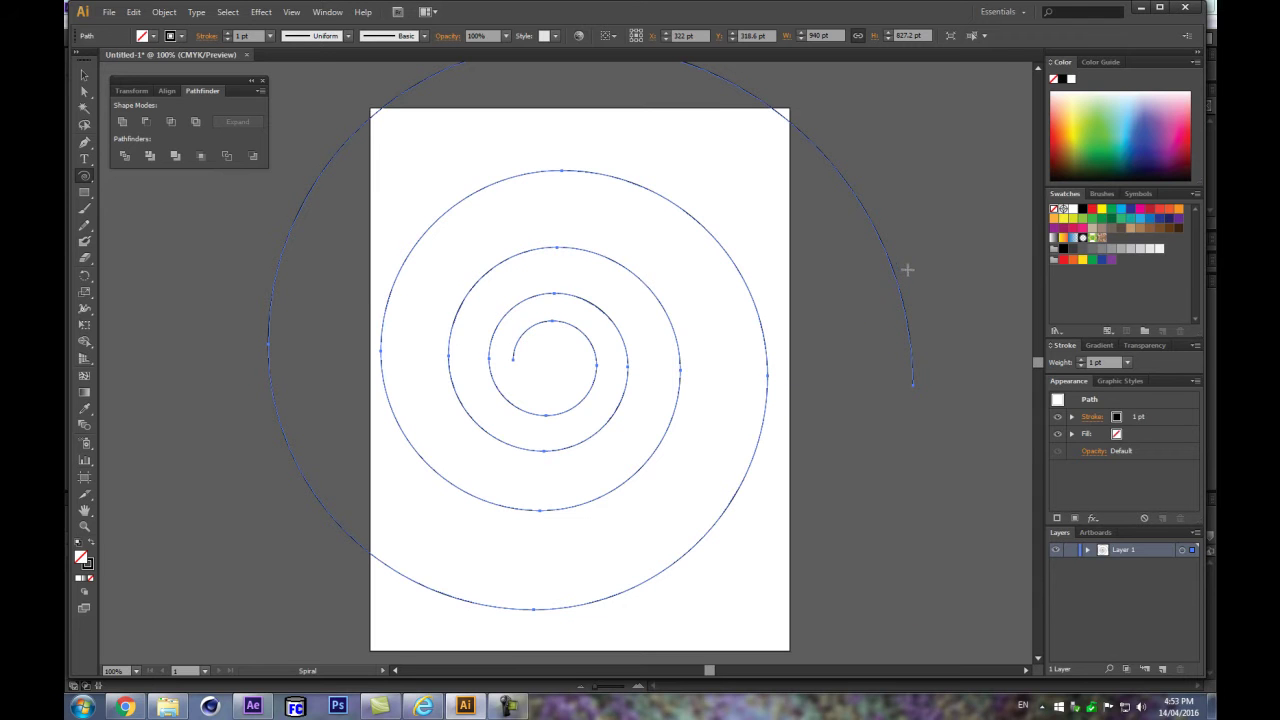
Step: Replace the oversized spiral with a smaller freehand one about 270 by 294 pt and copy it
key(Delete)
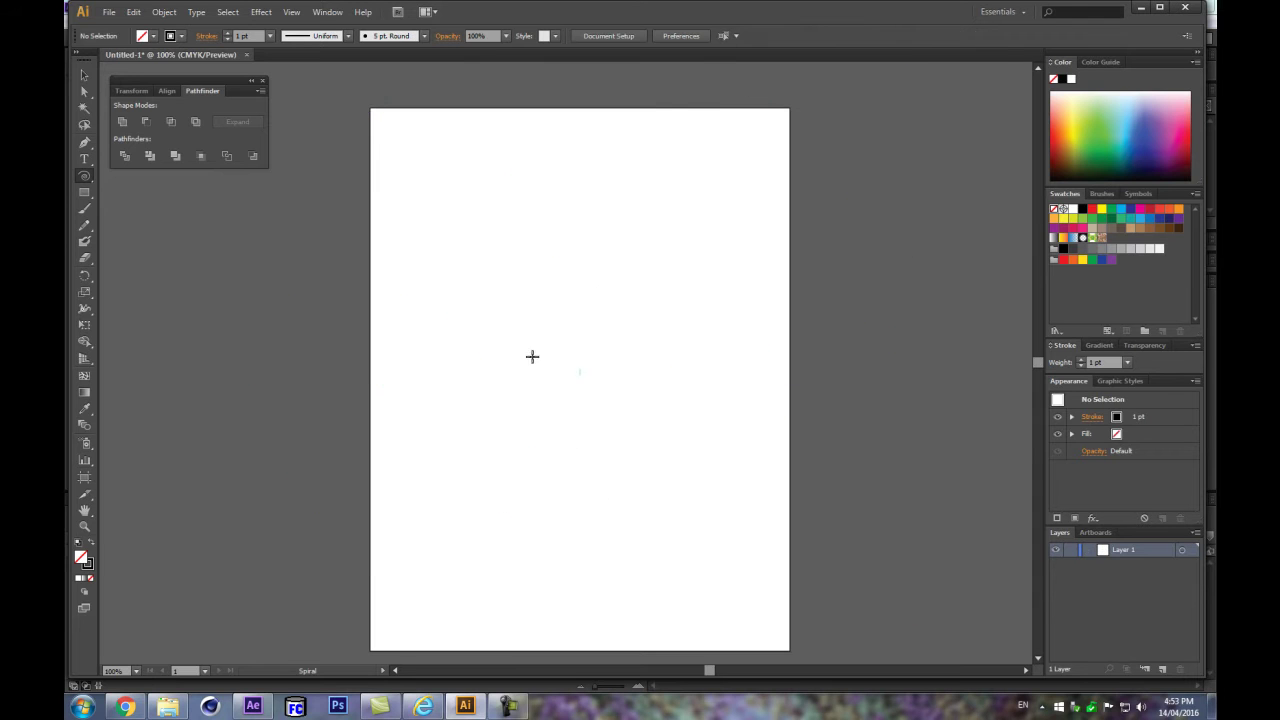
drag(577, 379, 586, 274)
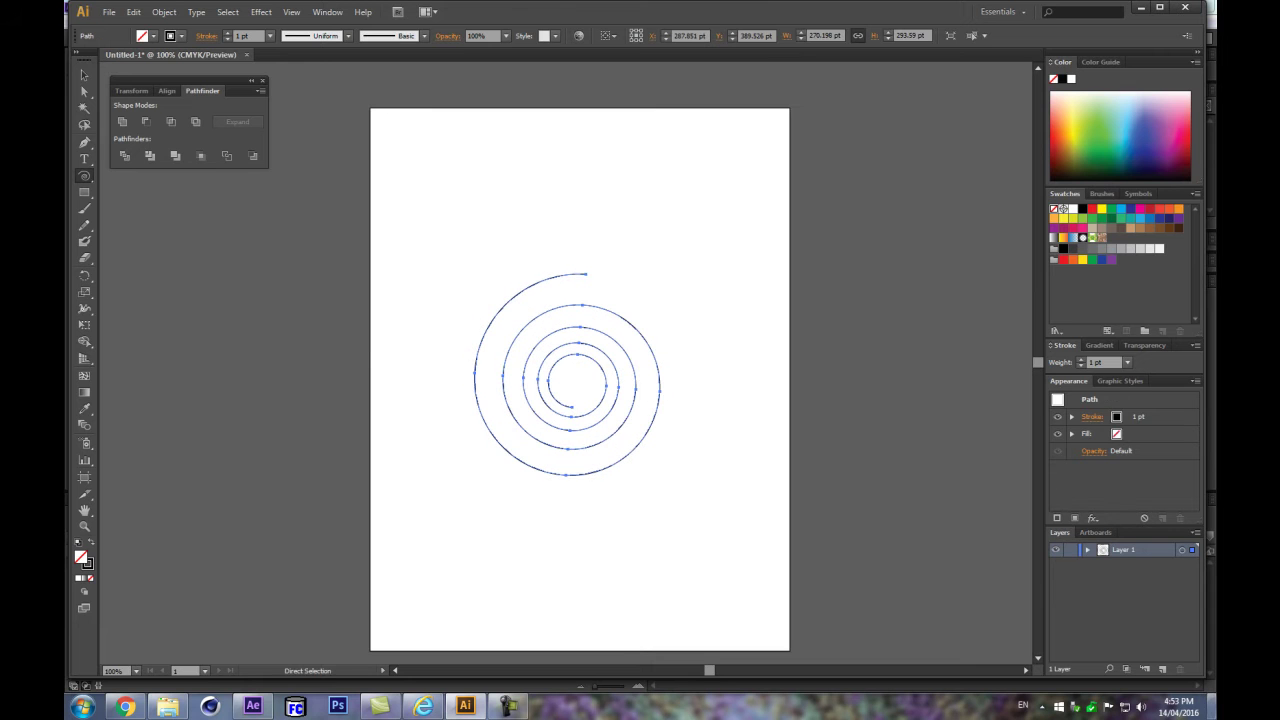
click(87, 92)
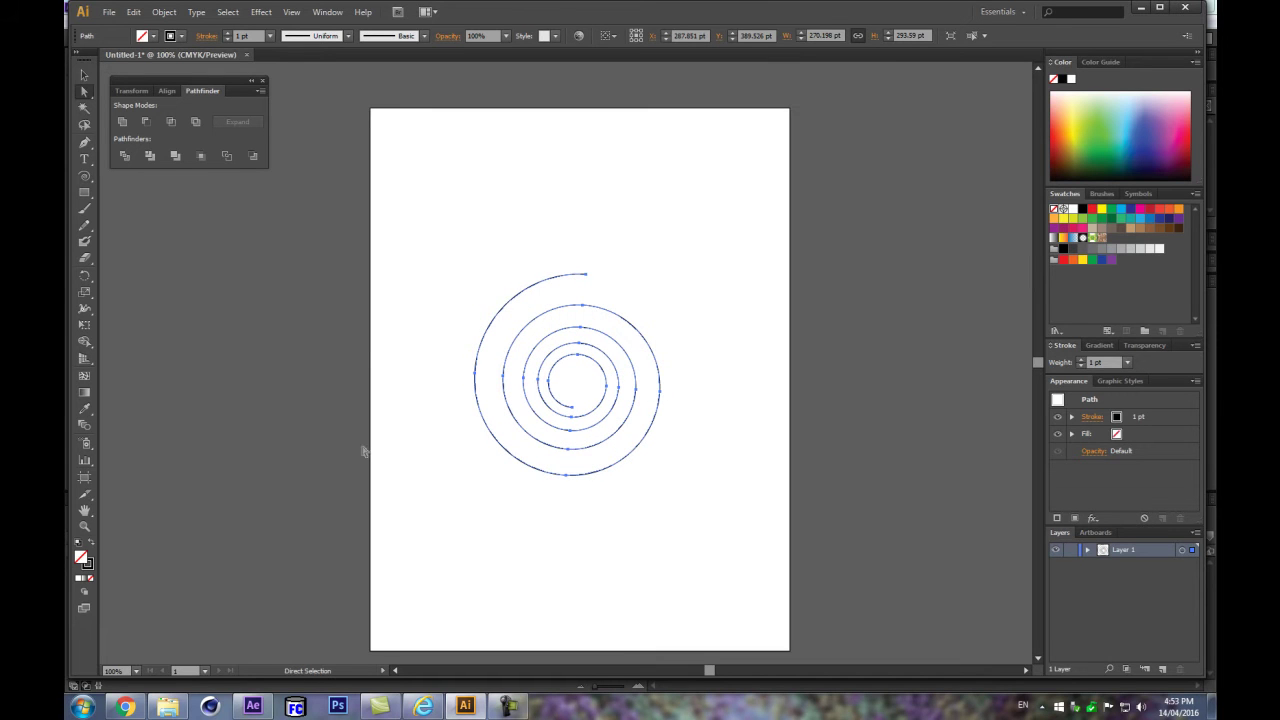
drag(424, 222, 738, 513)
scroll(650, 420, down, 2)
key(ctrl+c)
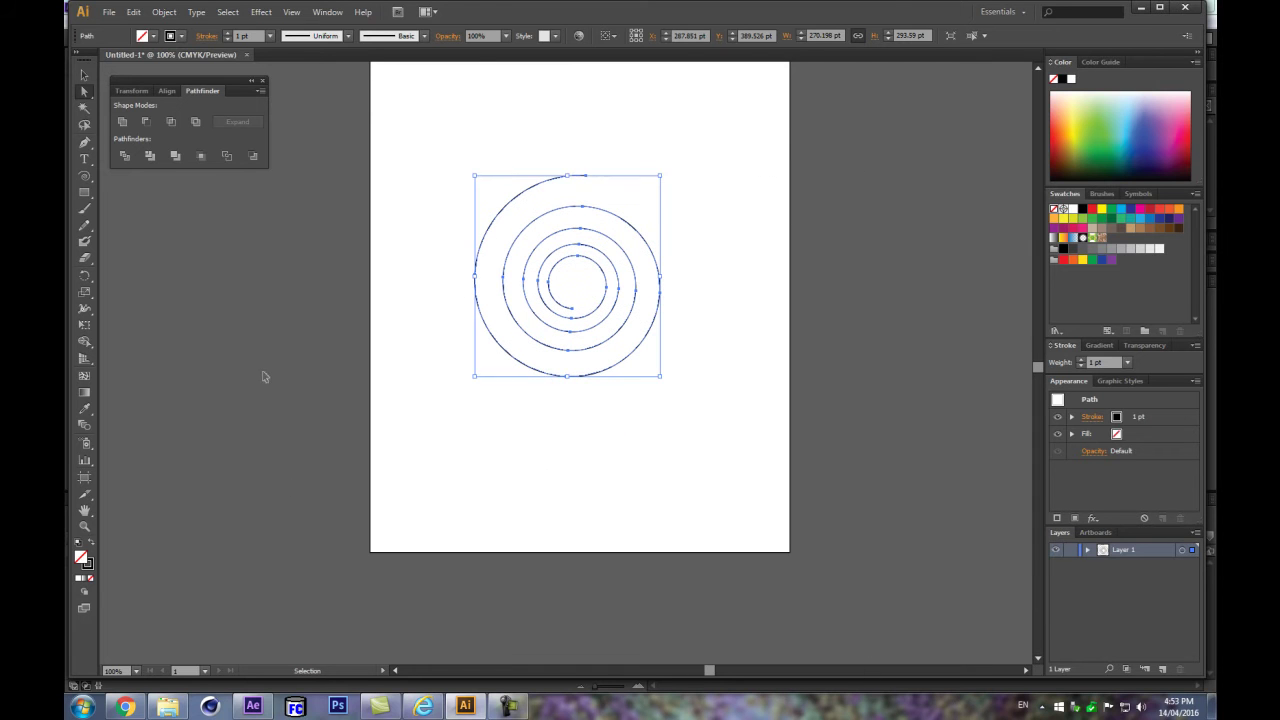
Step: Switch to After Effects and try pasting the copied spiral path onto the TAO light's Position property
click(253, 706)
key(p)
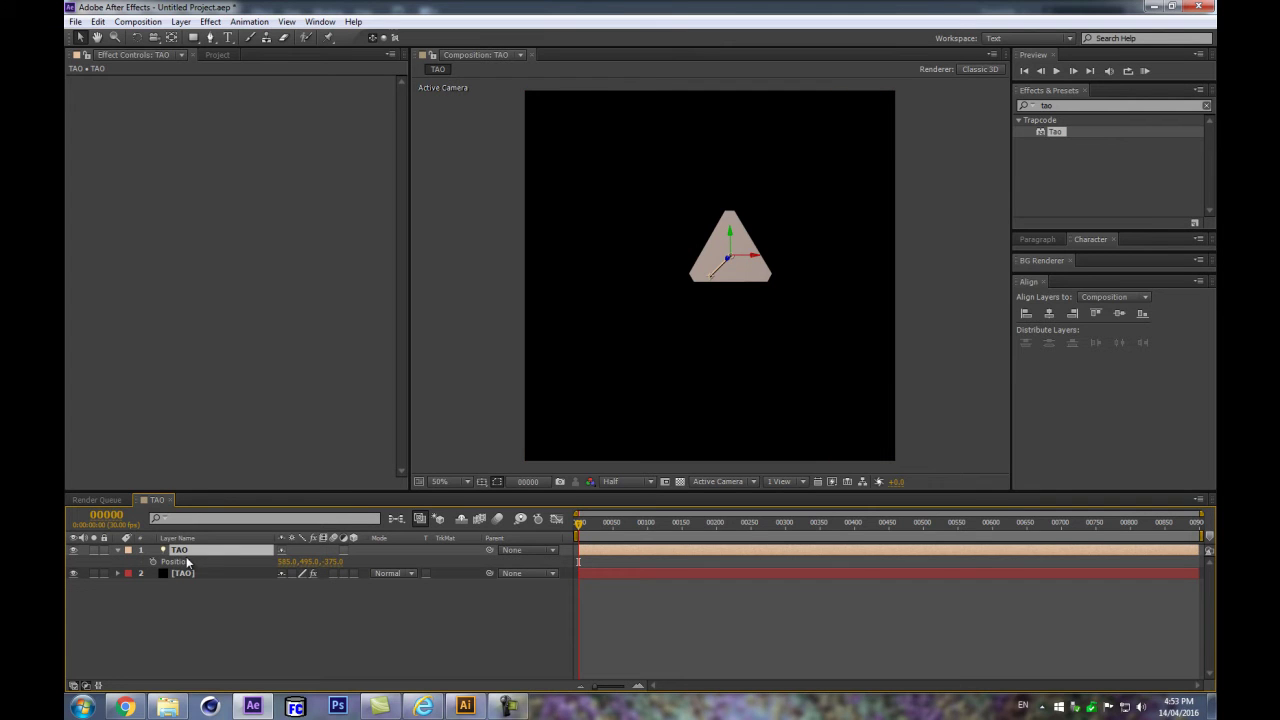
click(188, 563)
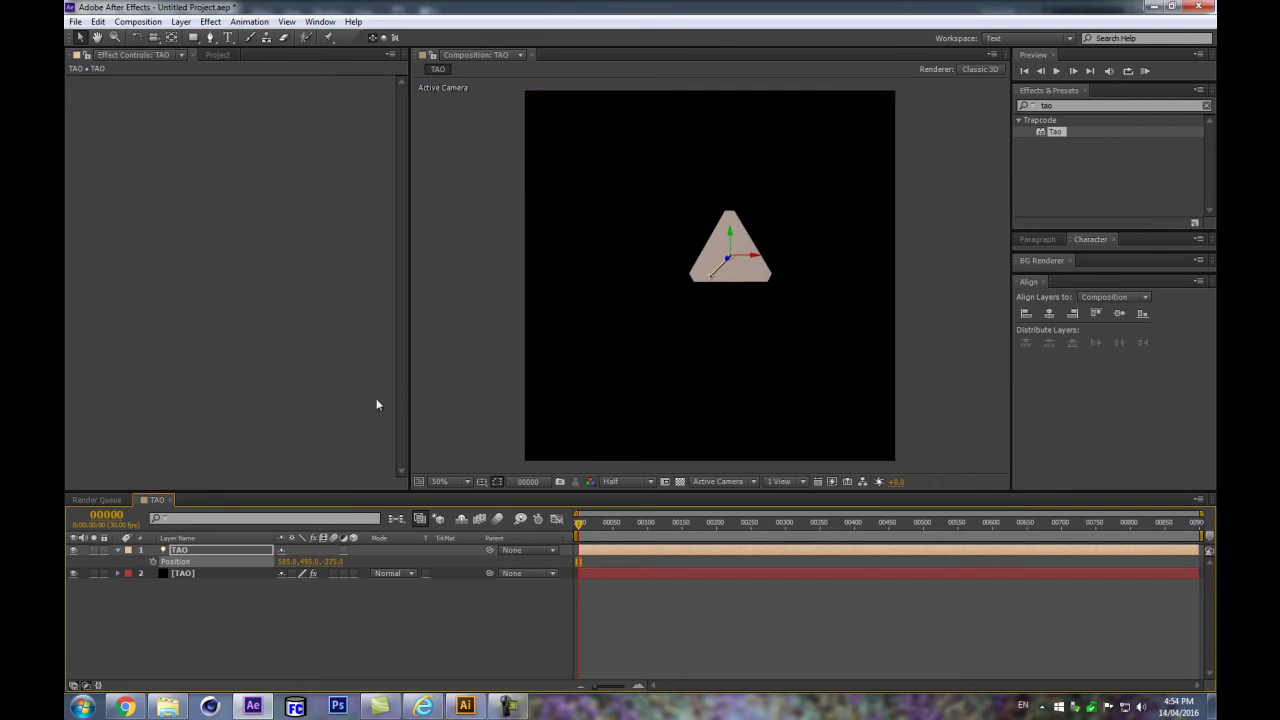
key(ctrl+v)
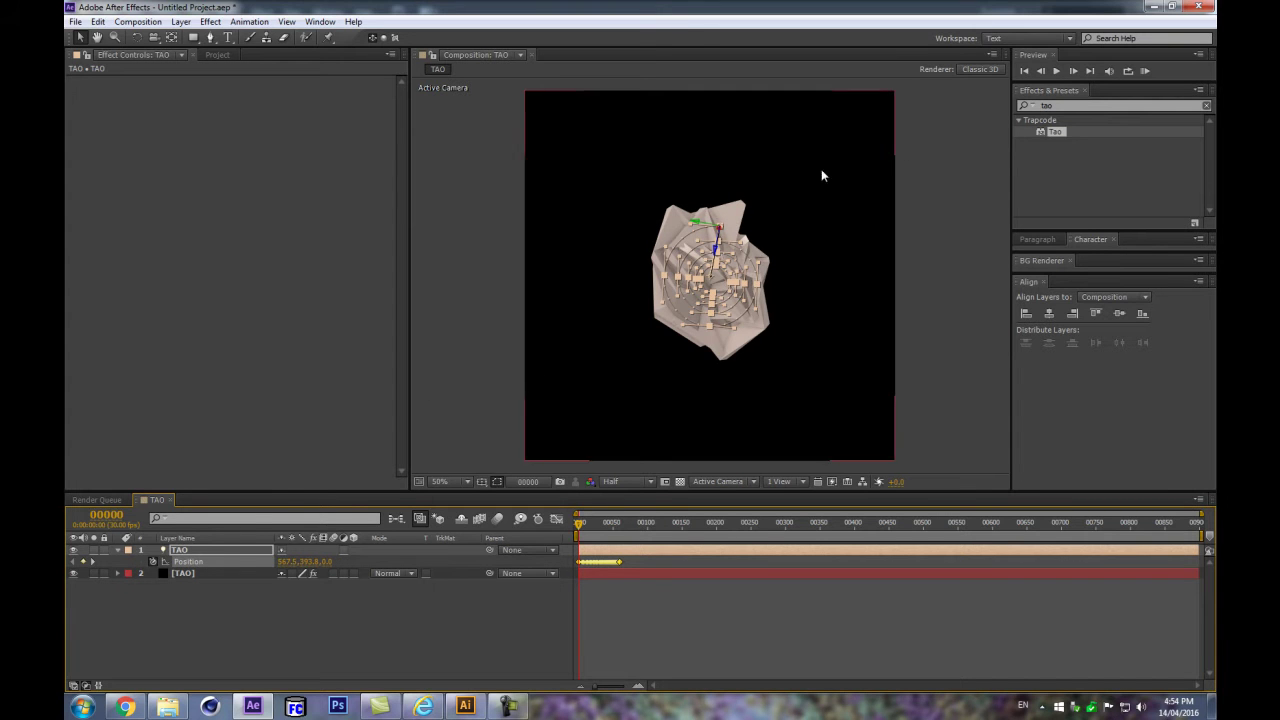
scroll(620, 230, up, 1)
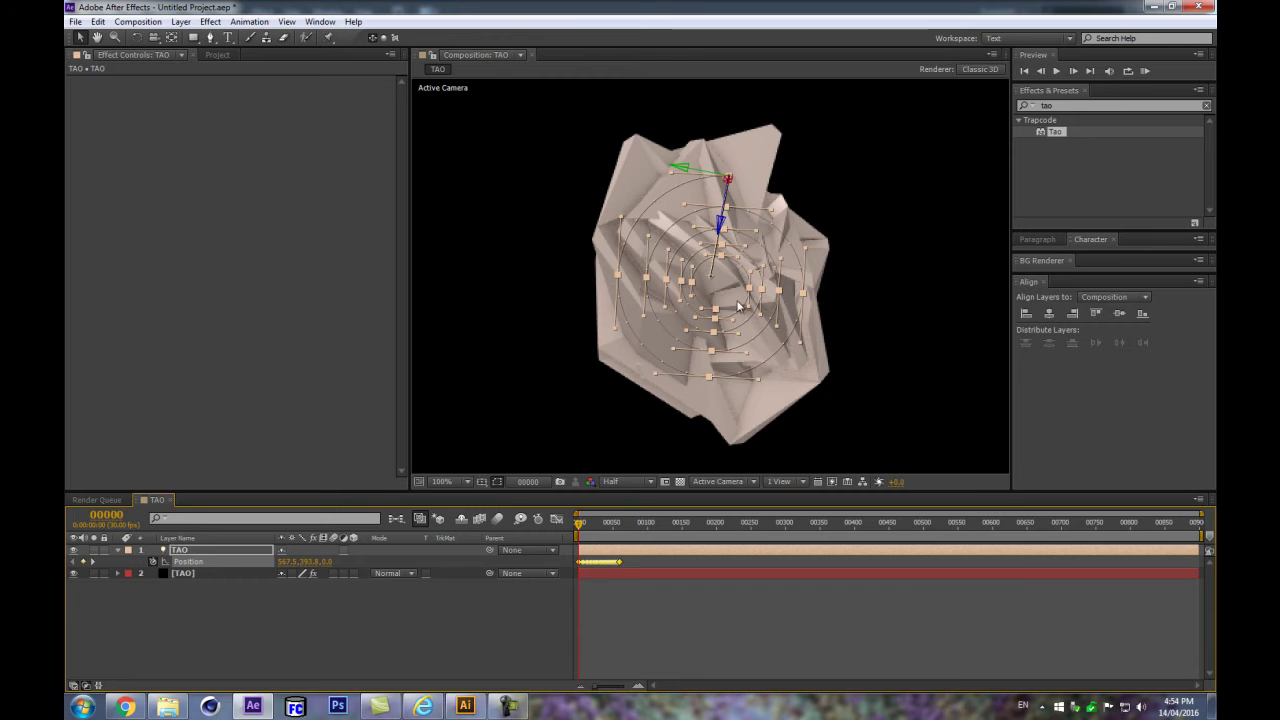
key(ctrl+z)
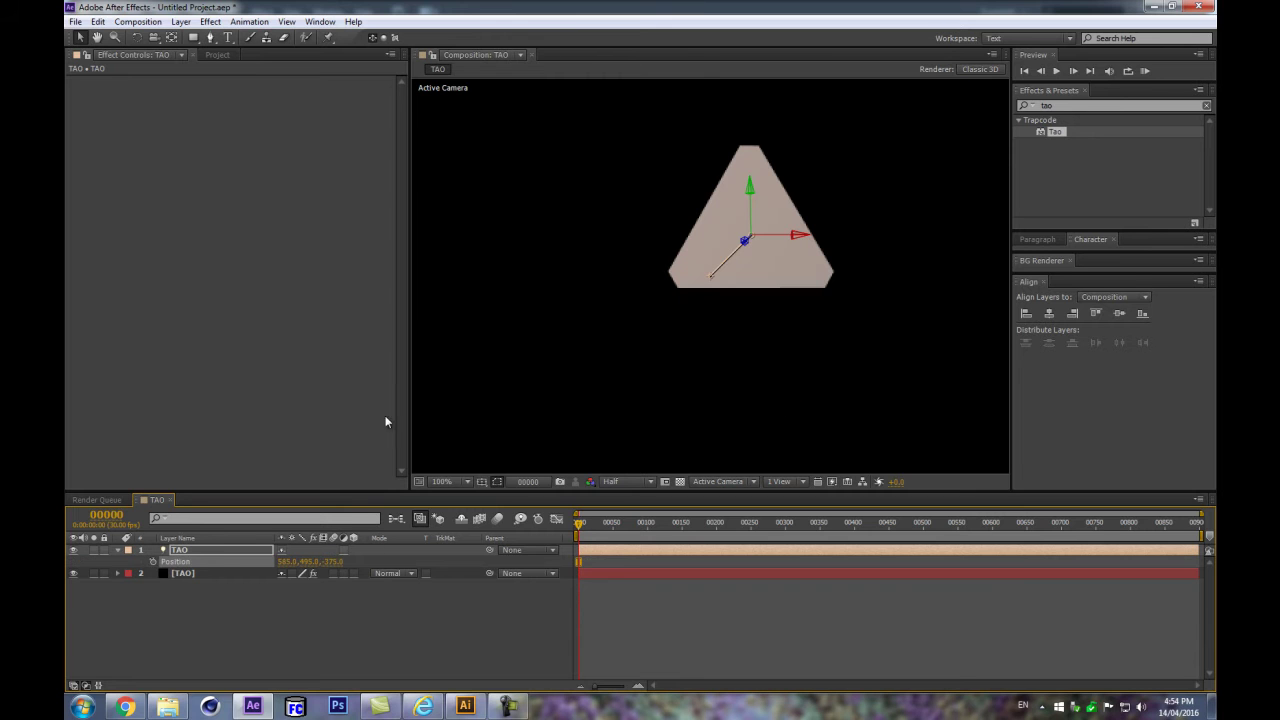
Step: Switch to Illustrator, replace the spiral with a freehand one about 1181 by 1157 pt extending beyond the artboard, and copy it
click(465, 706)
click(486, 273)
key(a)
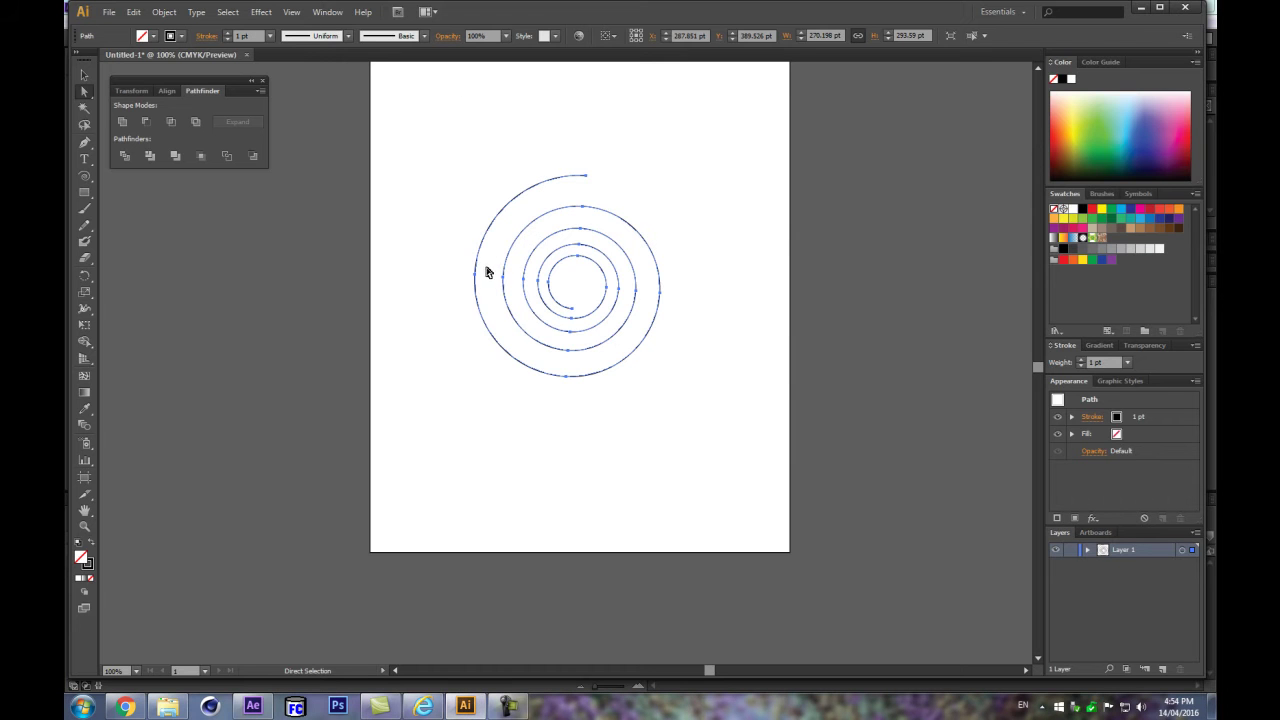
key(Delete)
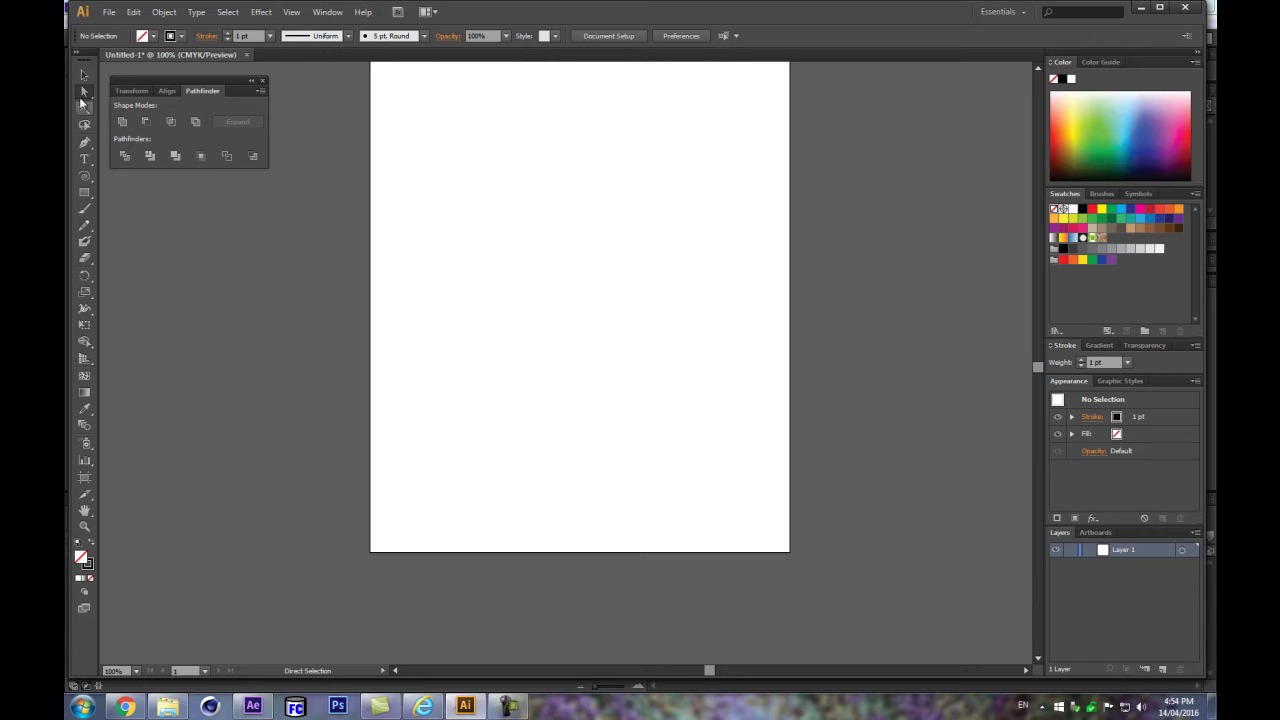
click(84, 175)
drag(583, 285, 337, 151)
key(a)
key(ctrl)
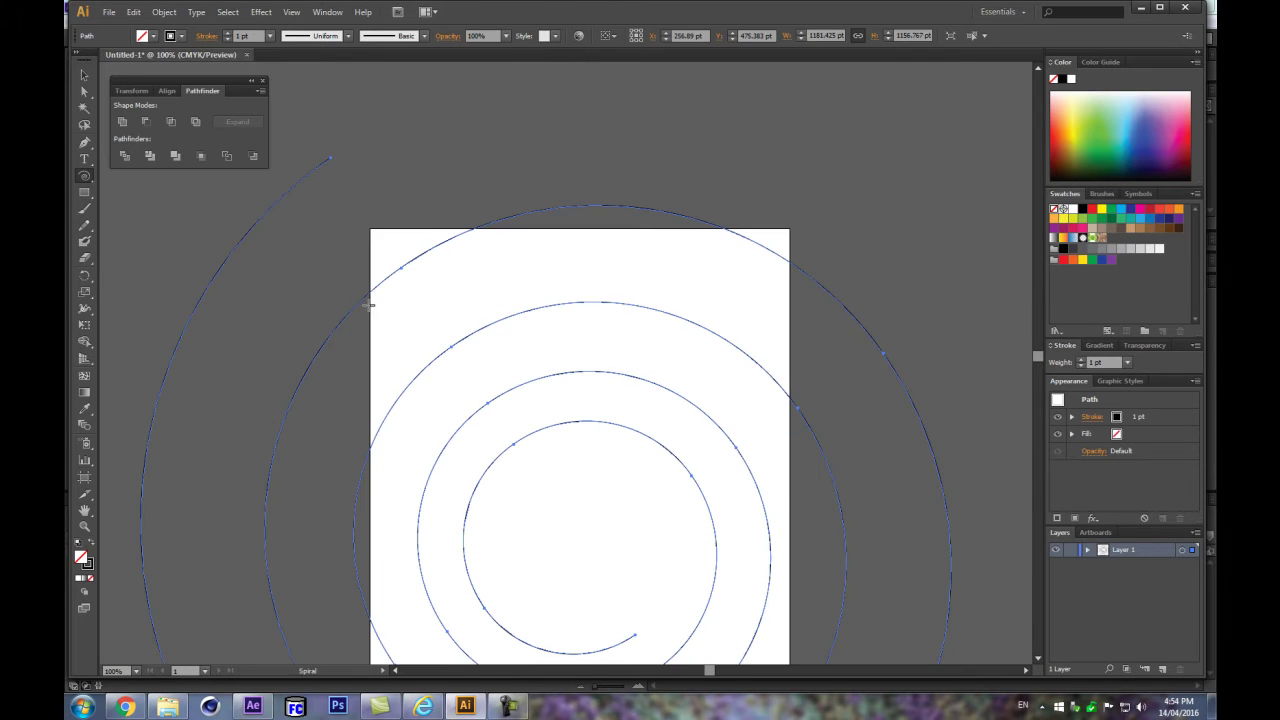
Step: Switch to After Effects and paste the large spiral path onto the TAO light's Position property as keyframes
click(253, 706)
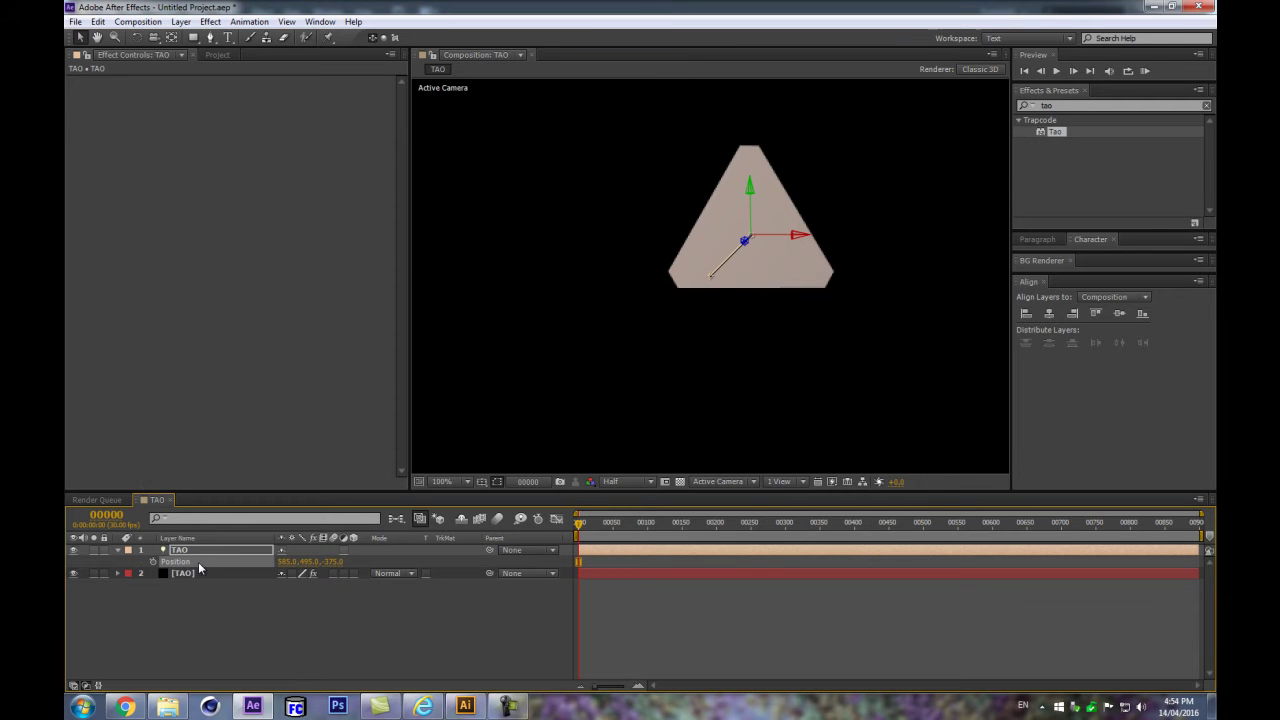
click(199, 568)
key(ctrl+v)
scroll(727, 307, down, 4)
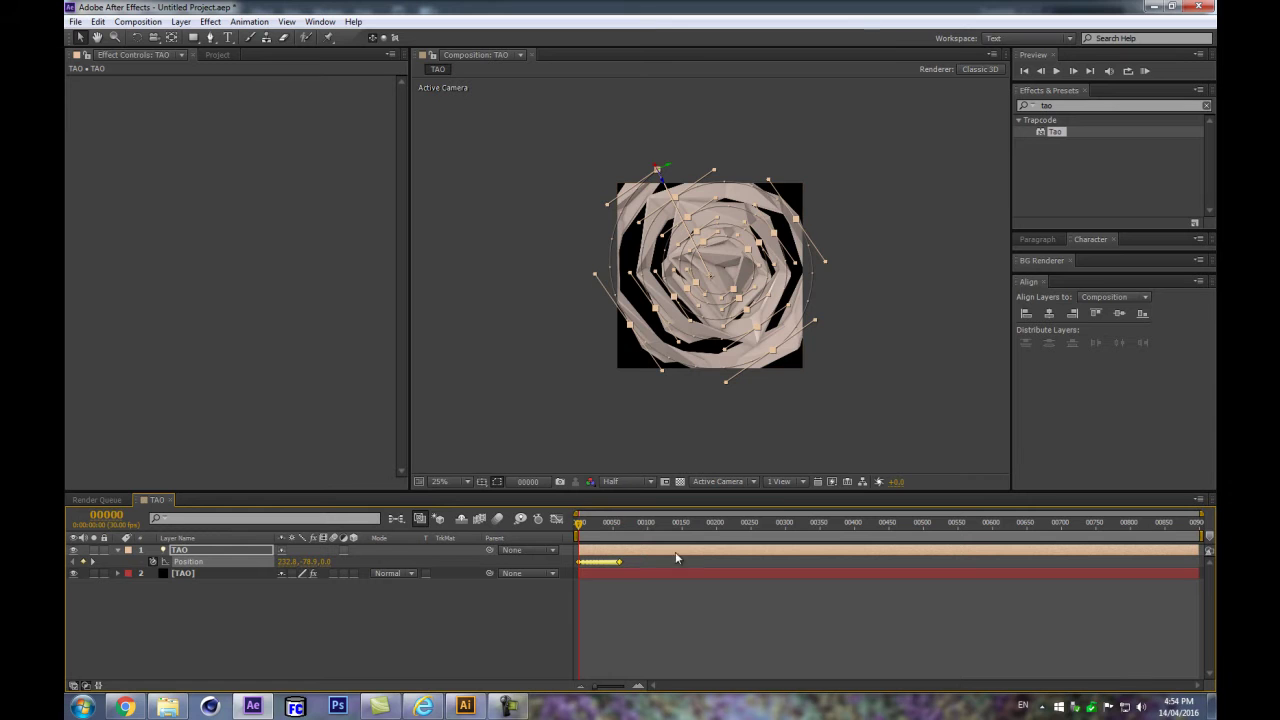
scroll(755, 174, up, 2)
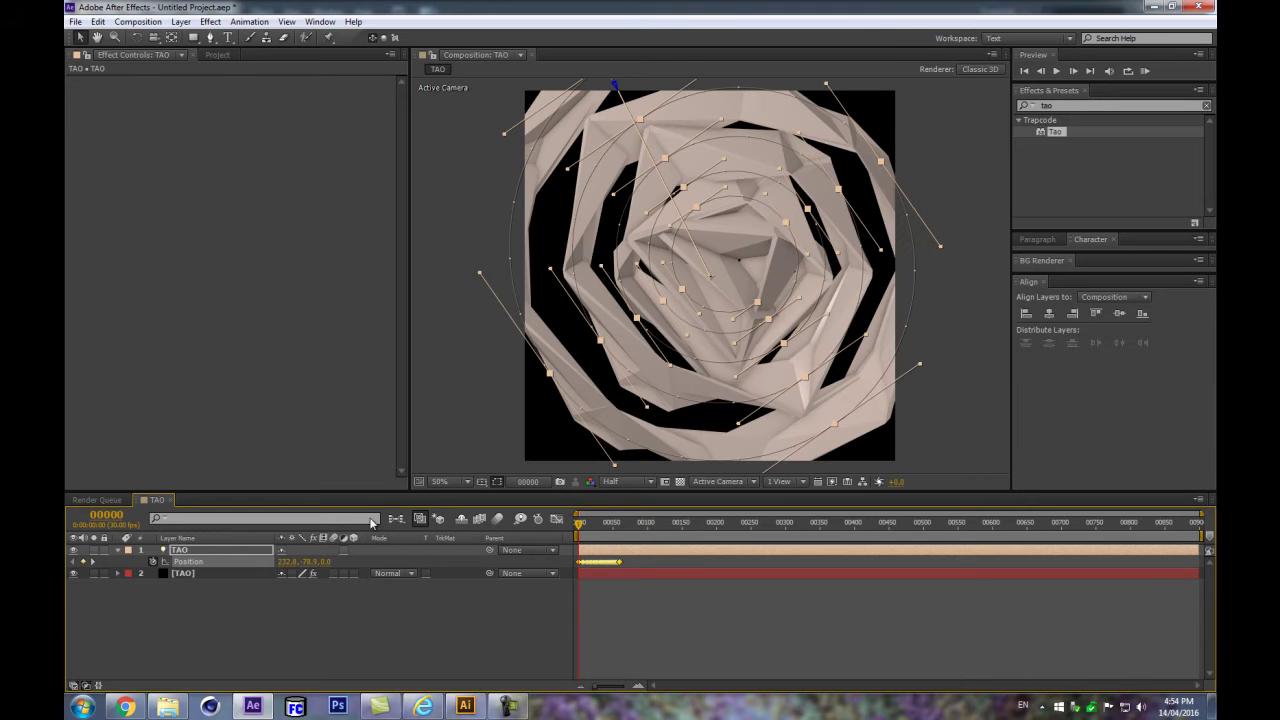
Step: Set the TAO light's auto-orientation to Off
click(258, 547)
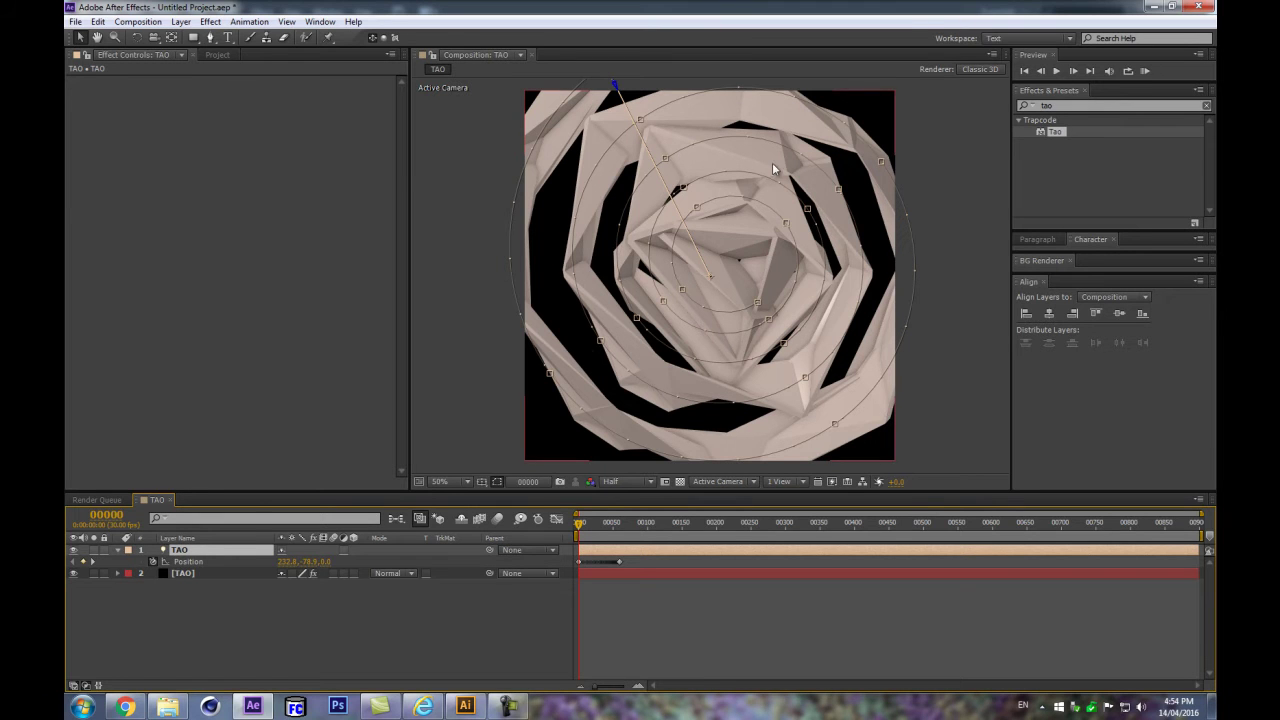
right_click(201, 558)
mouse_move(286, 115)
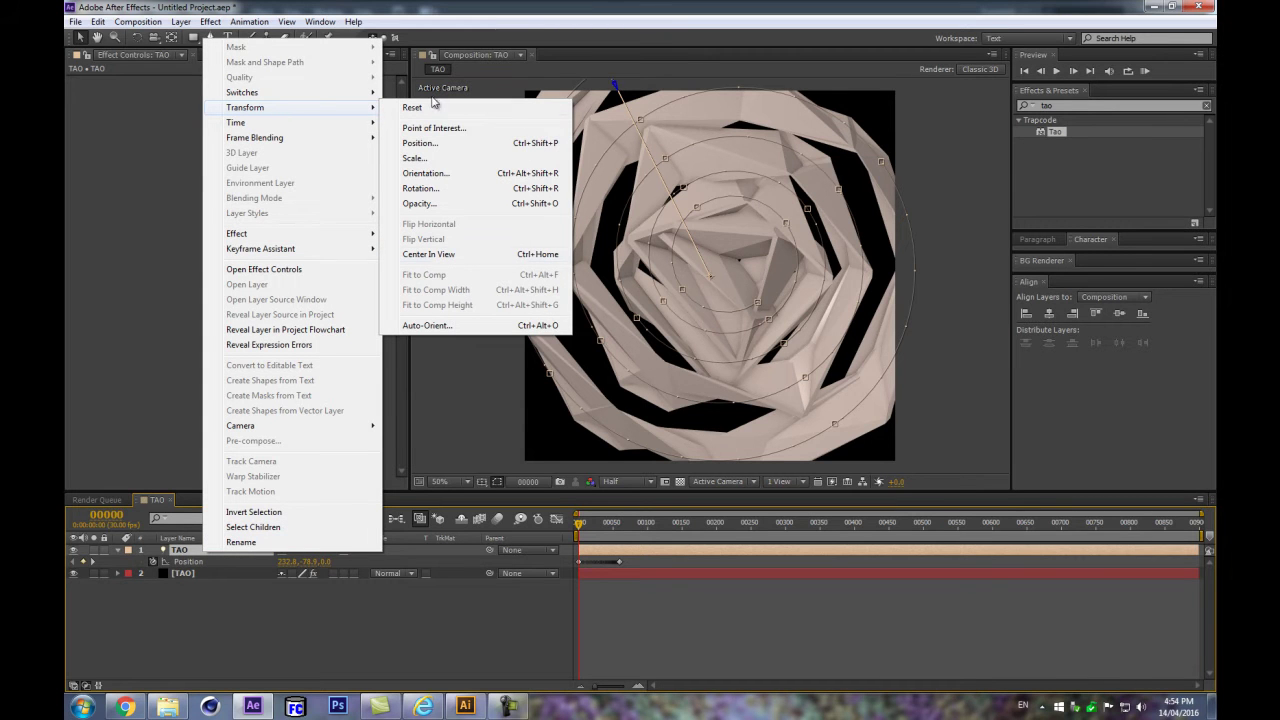
click(428, 327)
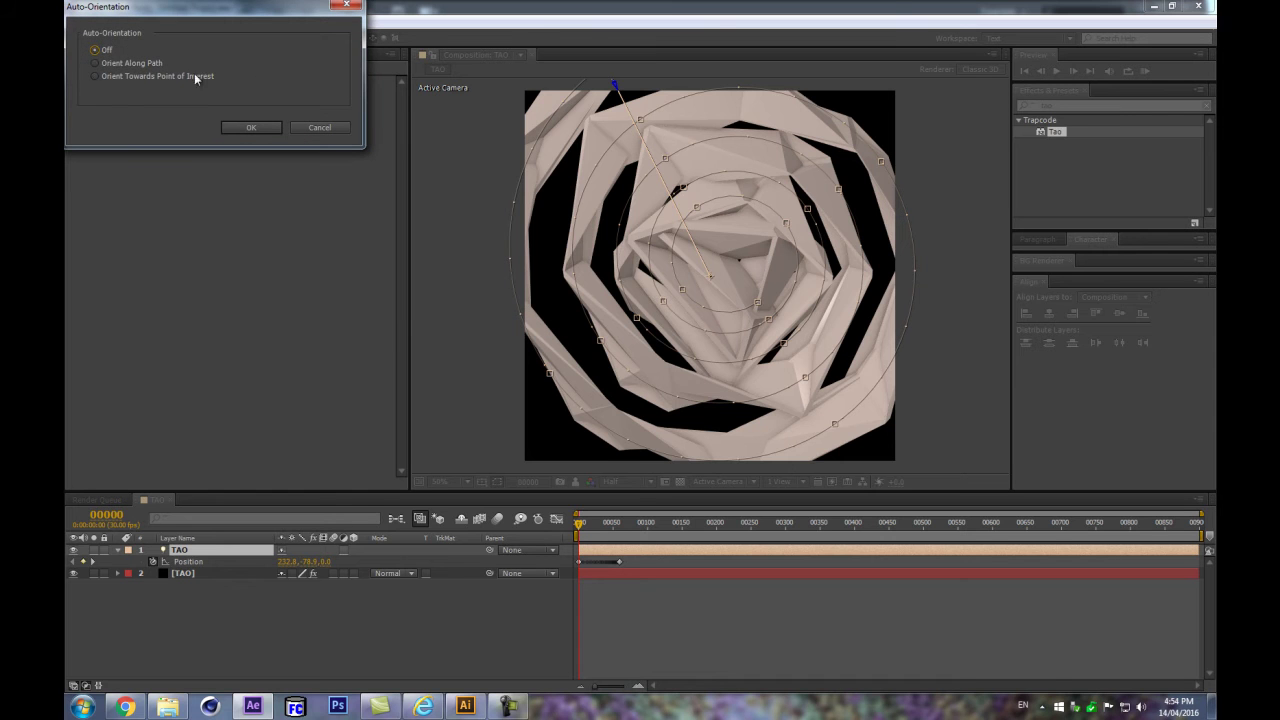
click(252, 127)
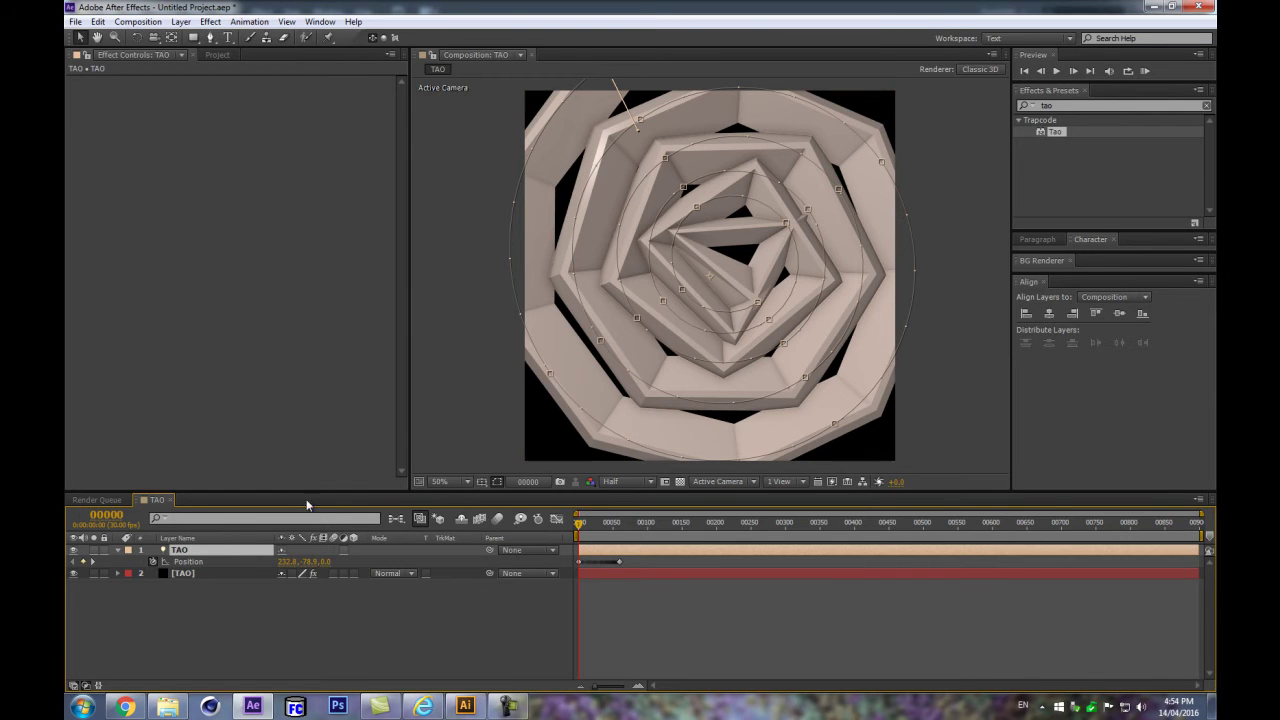
click(426, 602)
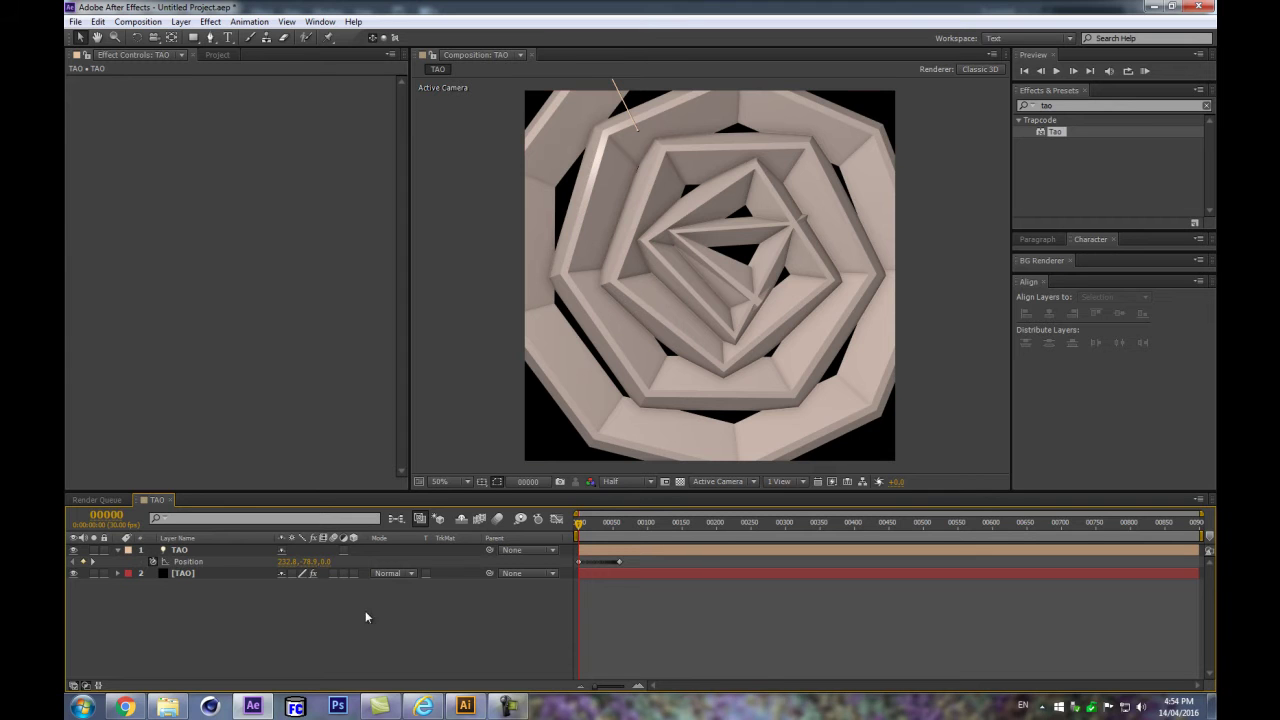
Step: Move the last Position keyframe of the TAO light to frame 300 and scrub through the stretched motion
drag(579, 521, 620, 521)
click(185, 574)
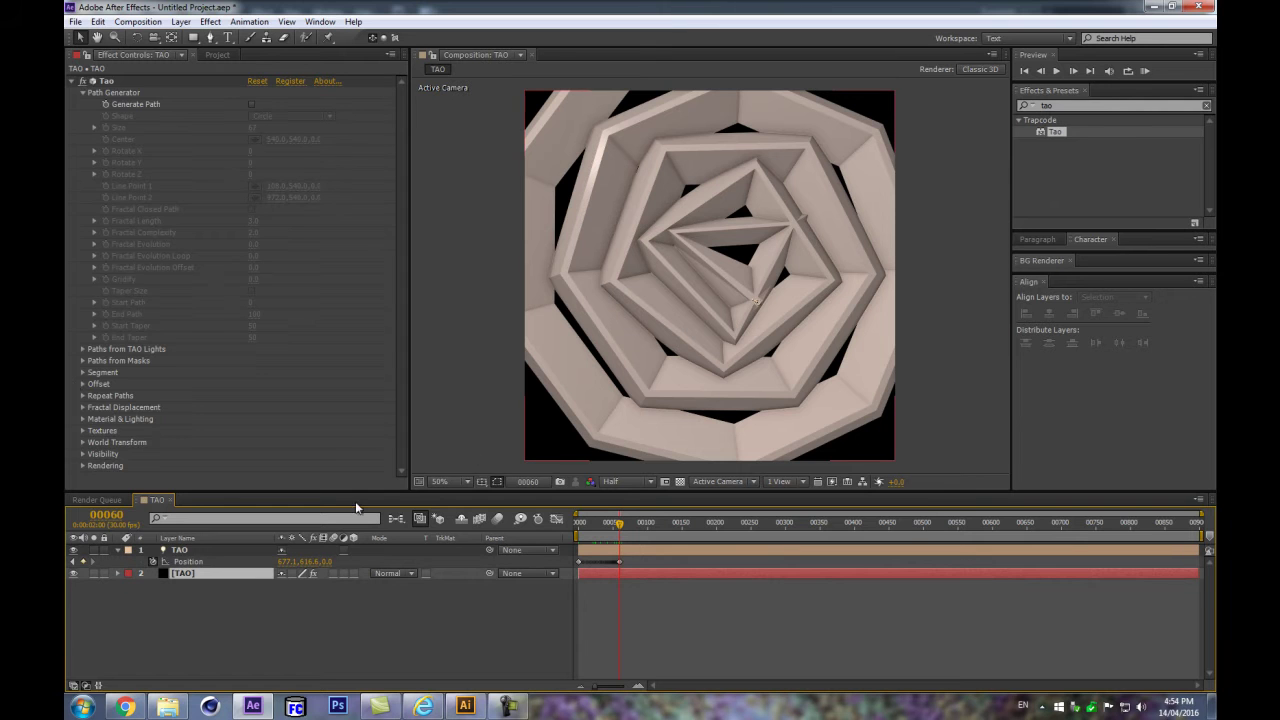
click(83, 350)
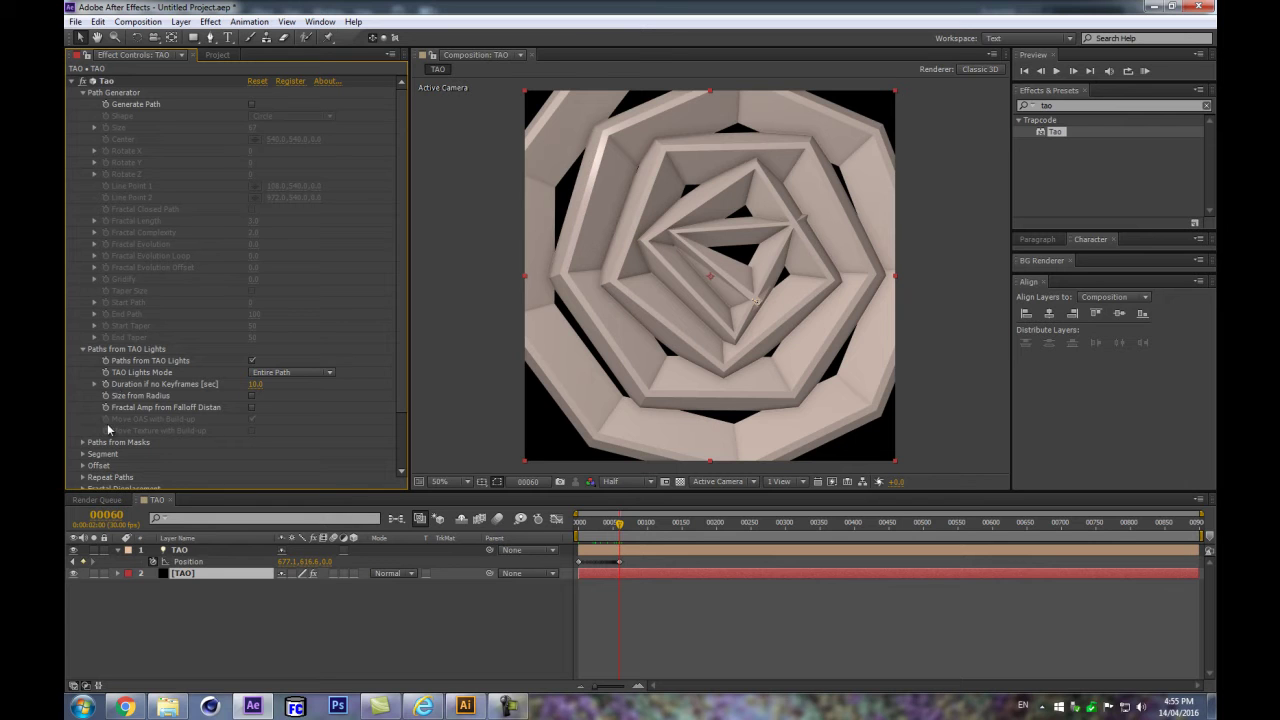
click(107, 514)
text(300)
key(Return)
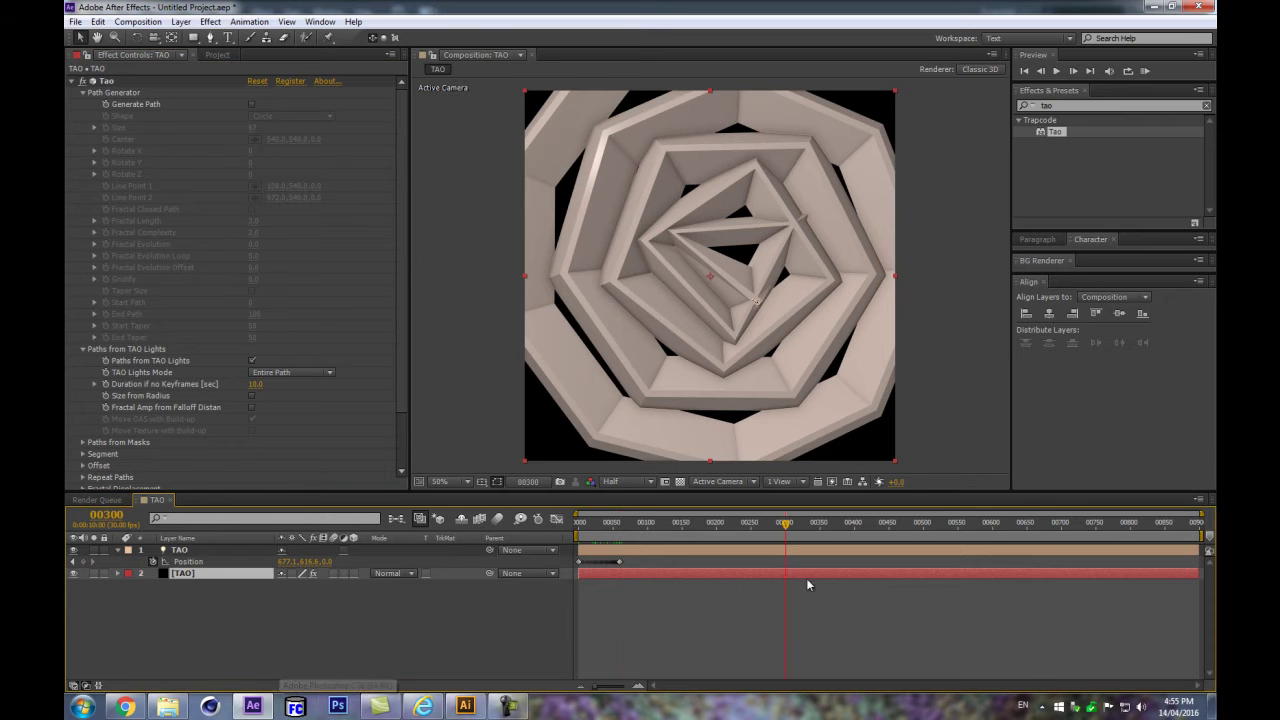
click(621, 565)
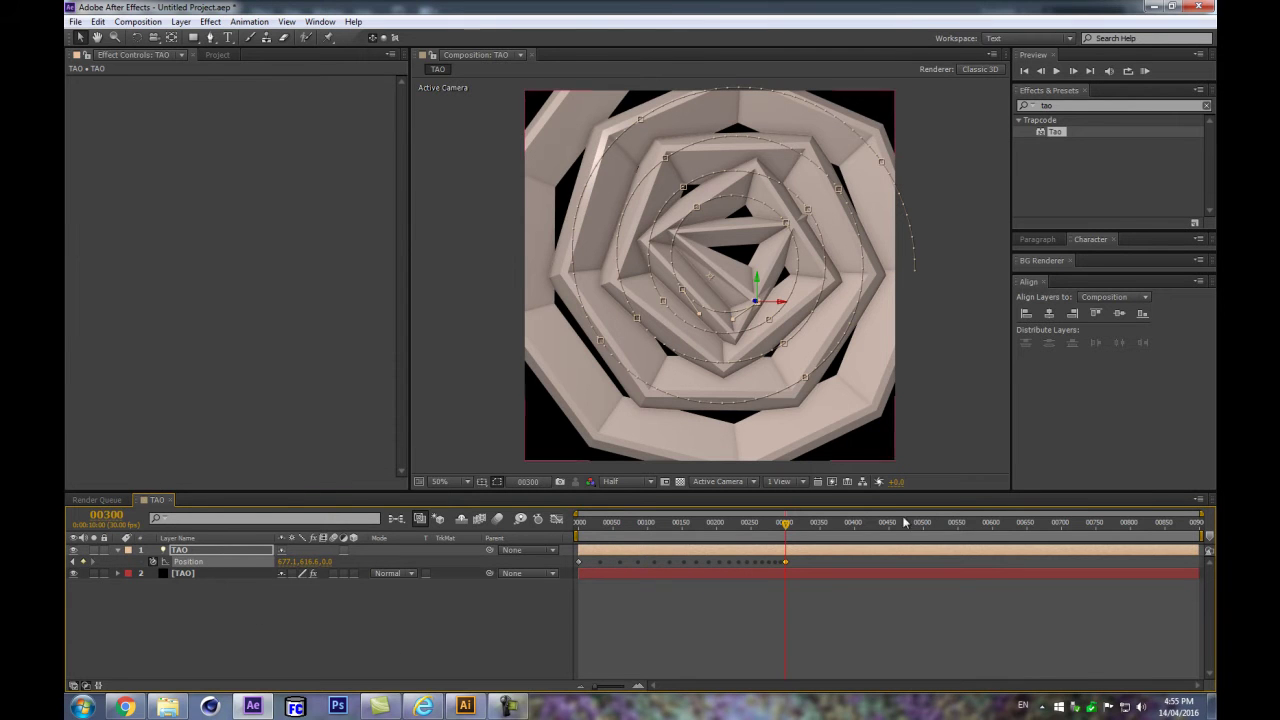
drag(766, 527, 718, 529)
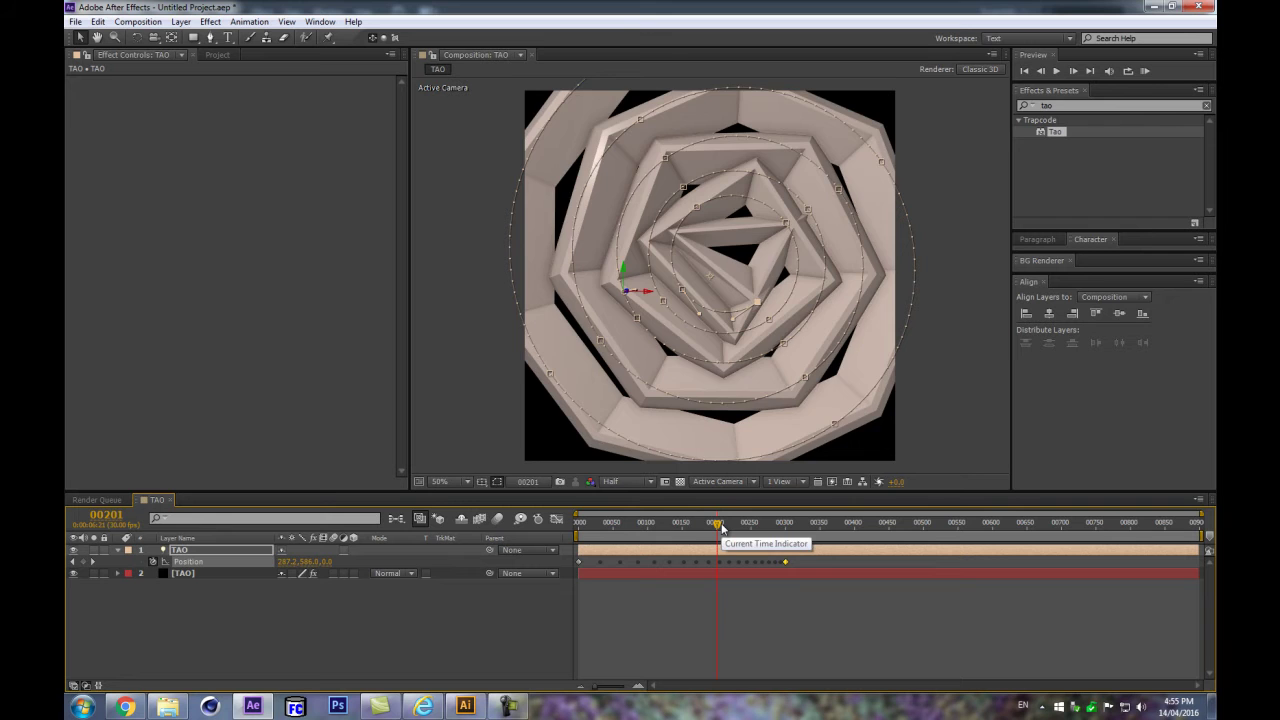
key(space)
drag(530, 513, 784, 481)
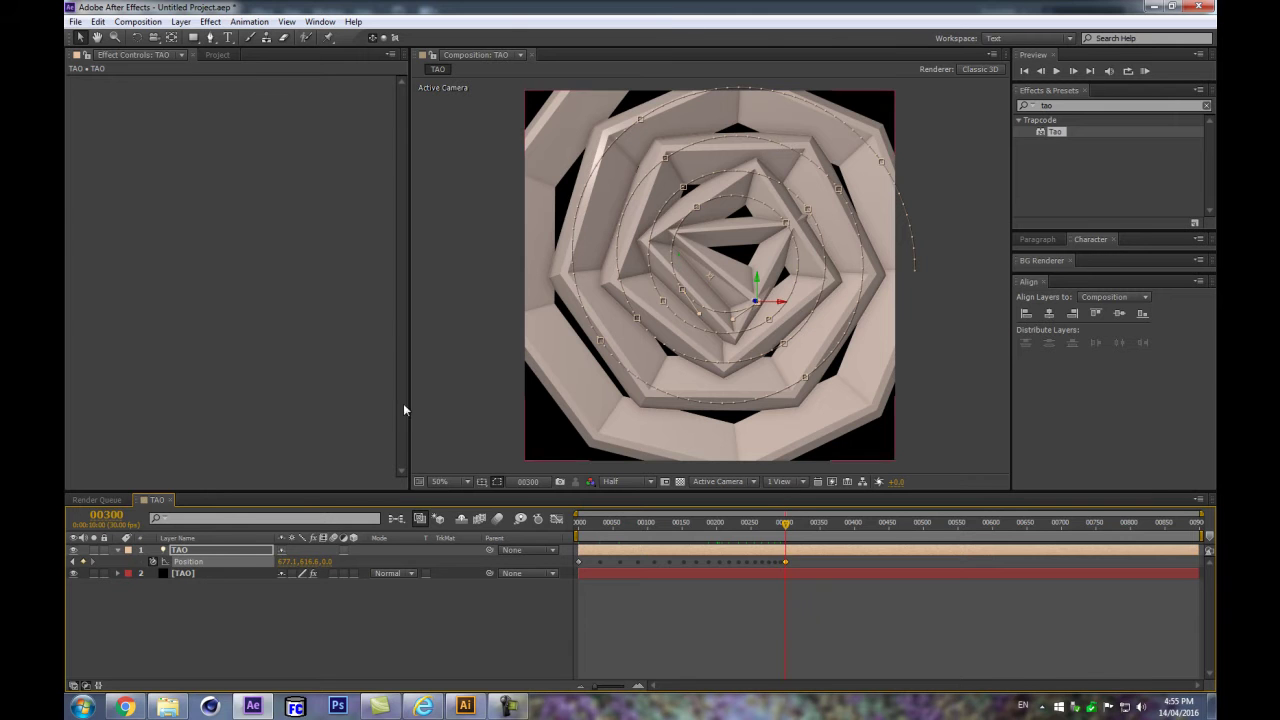
Step: Add a 3D null object at frame 0, parent the TAO light to it, and show the light's Position
click(215, 574)
key(Home)
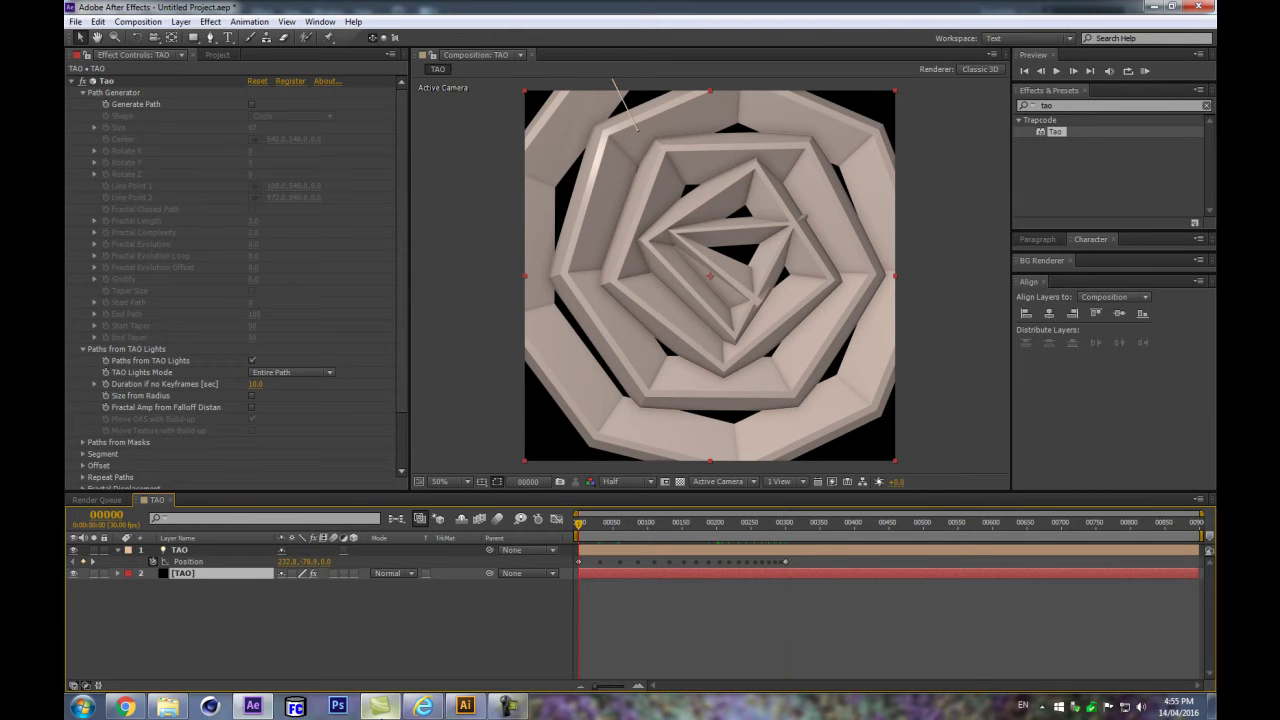
key(ctrl+alt+shift+y)
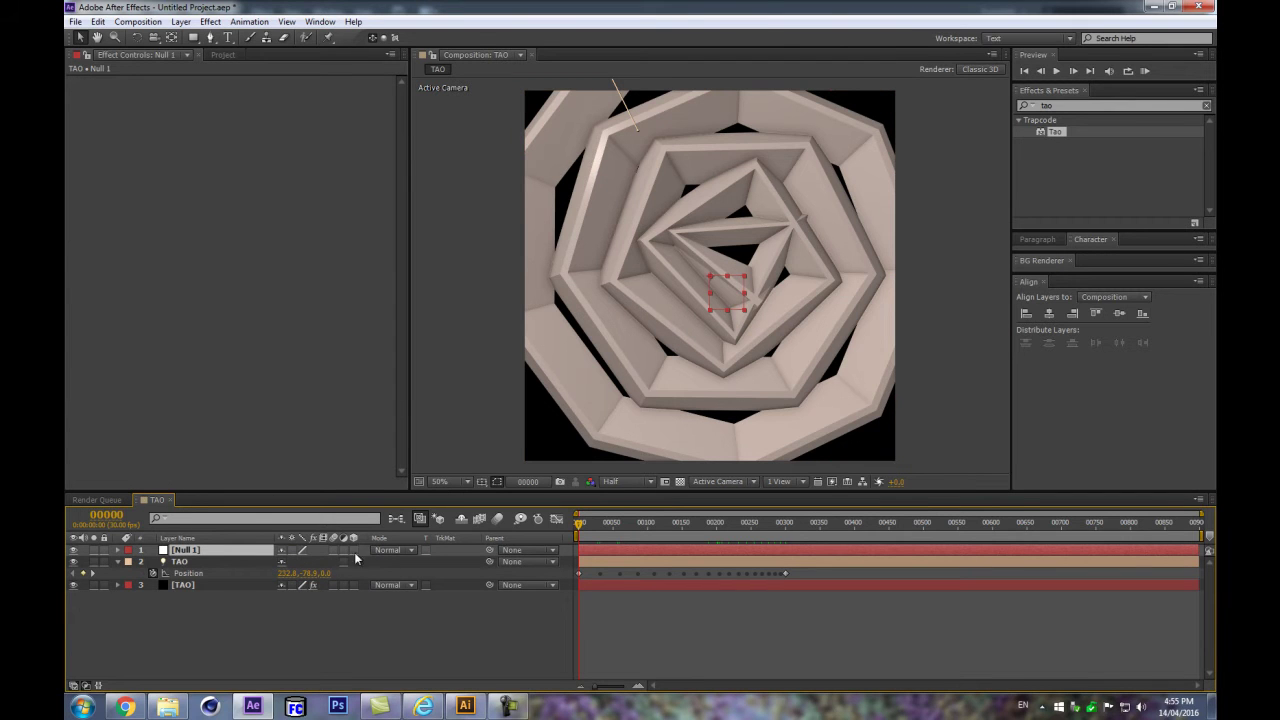
click(187, 568)
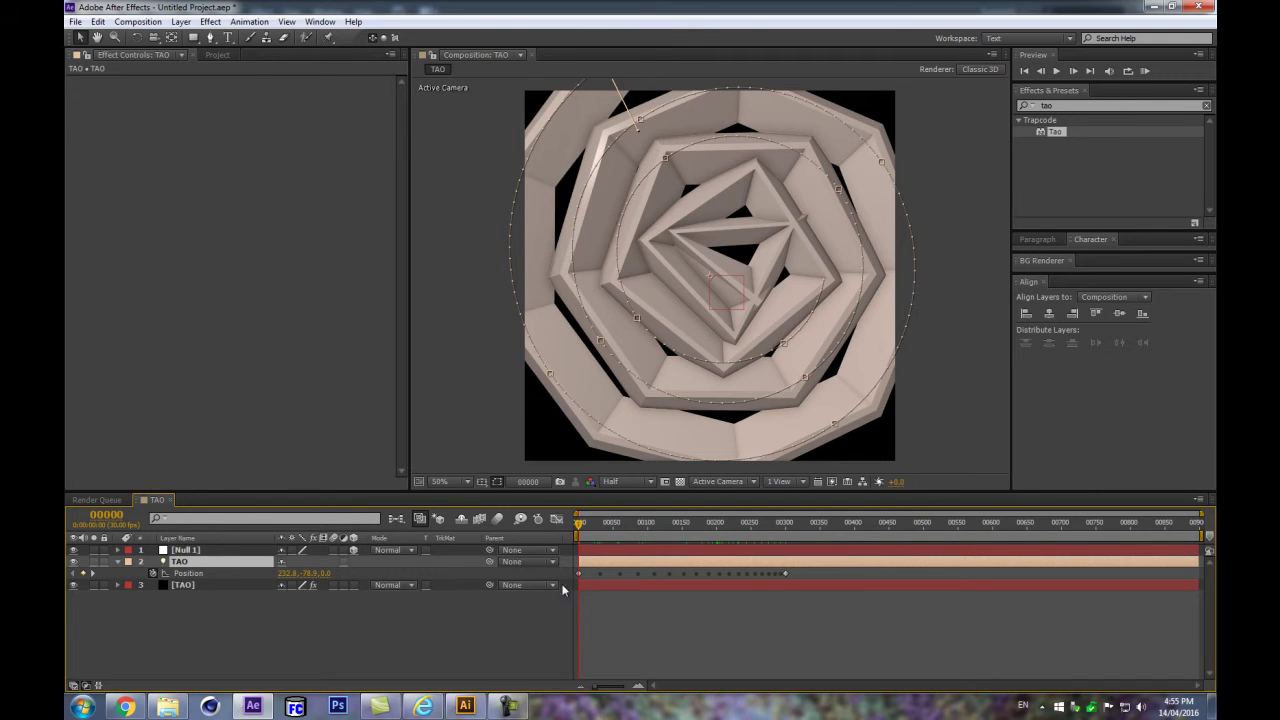
drag(488, 563, 180, 553)
key(u)
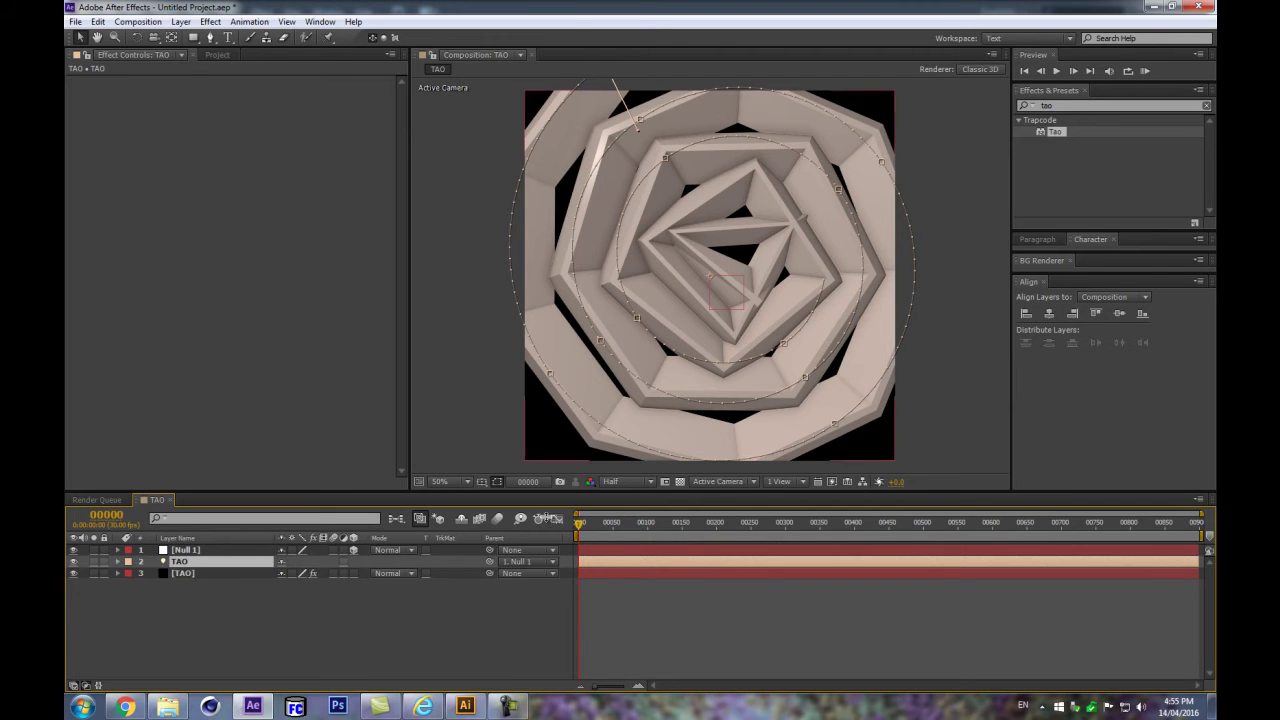
key(p)
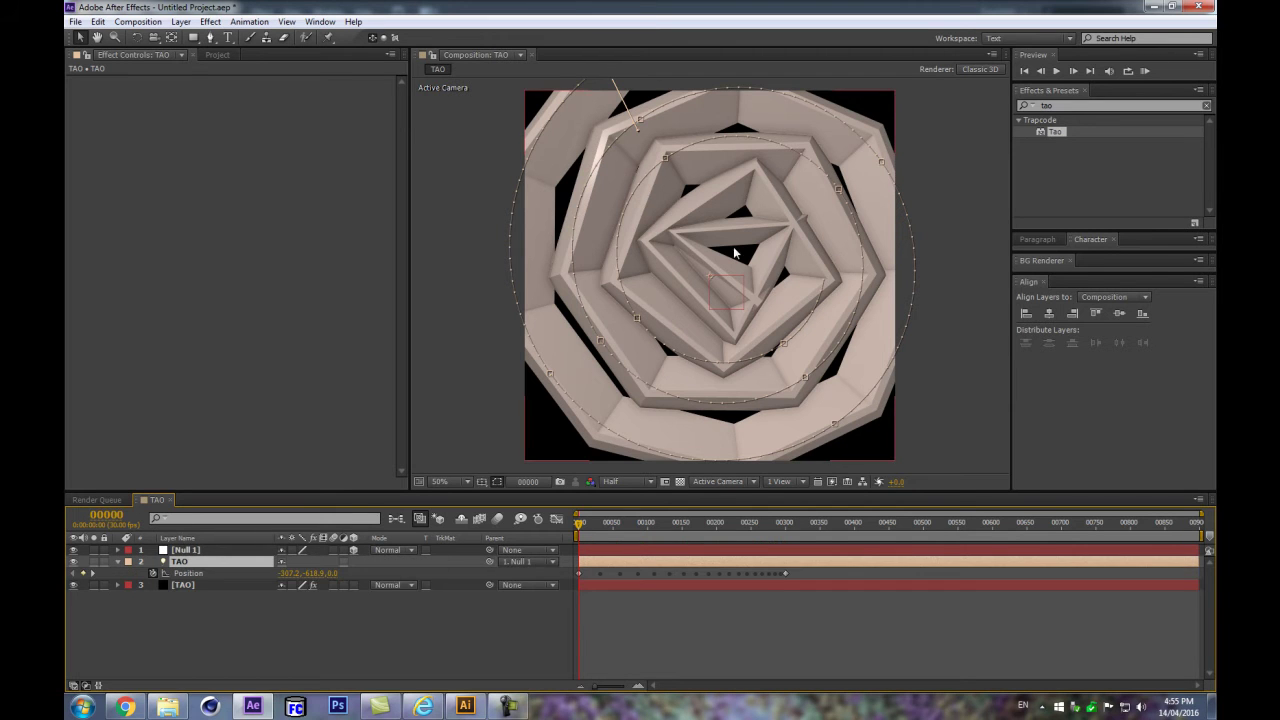
Step: Keyframe Null 1's Position at frame 0 and at frame 300
click(178, 538)
click(182, 550)
key(p)
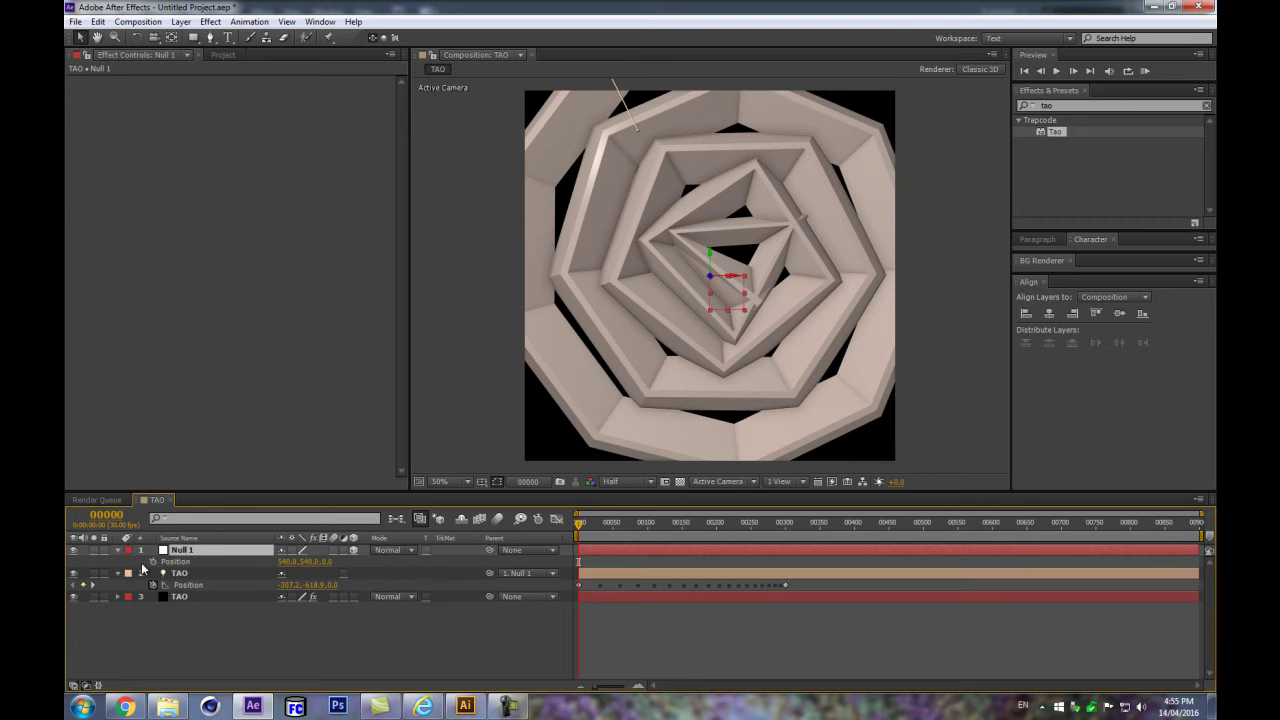
click(153, 561)
drag(580, 528, 788, 530)
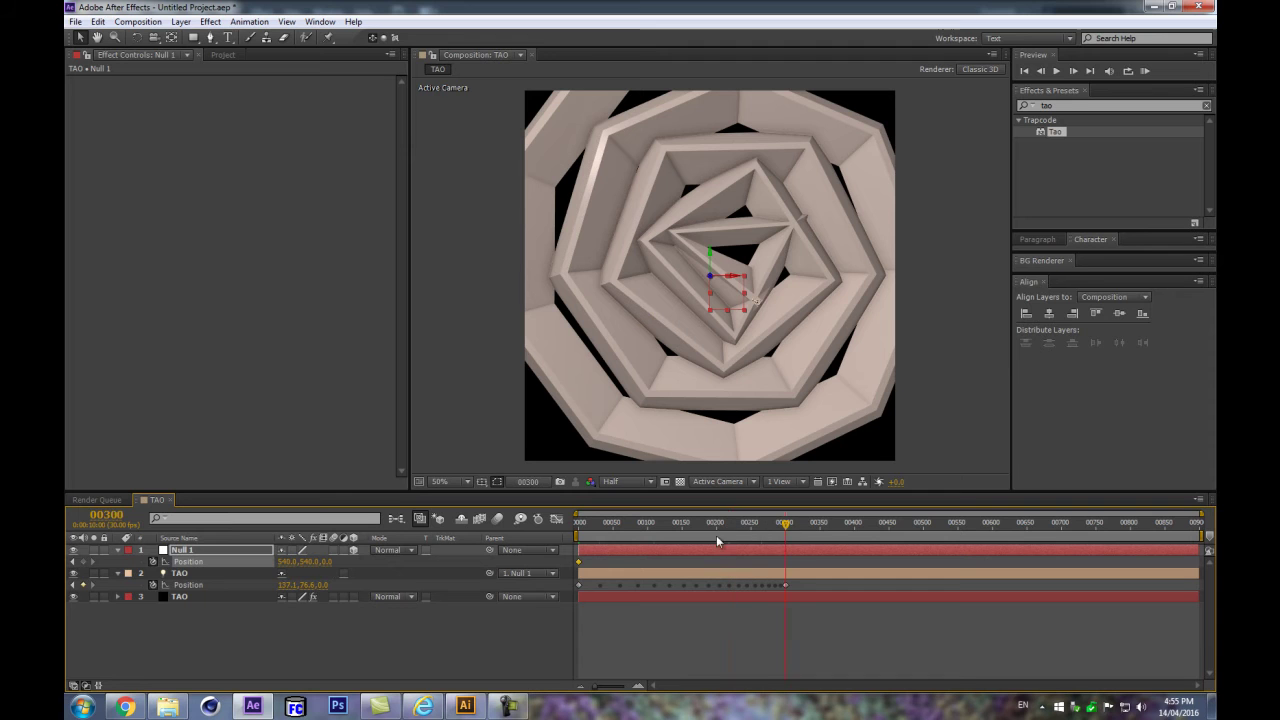
click(82, 563)
Step: Try raising Null 1's Z position to 1356 at frame 0, and undo it
drag(604, 528, 560, 524)
drag(329, 569, 1212, 534)
drag(772, 495, 772, 495)
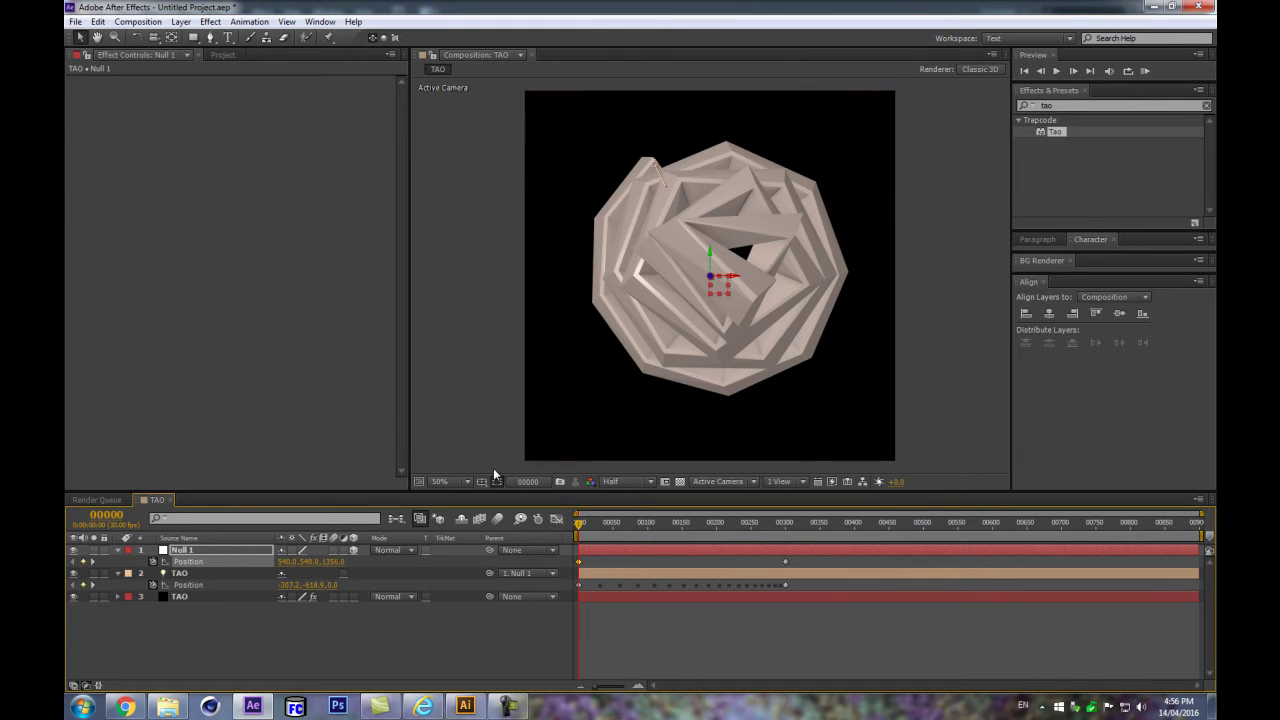
key(ctrl+z)
Step: Time-reverse all the Position keyframes of the TAO light
drag(809, 582, 516, 595)
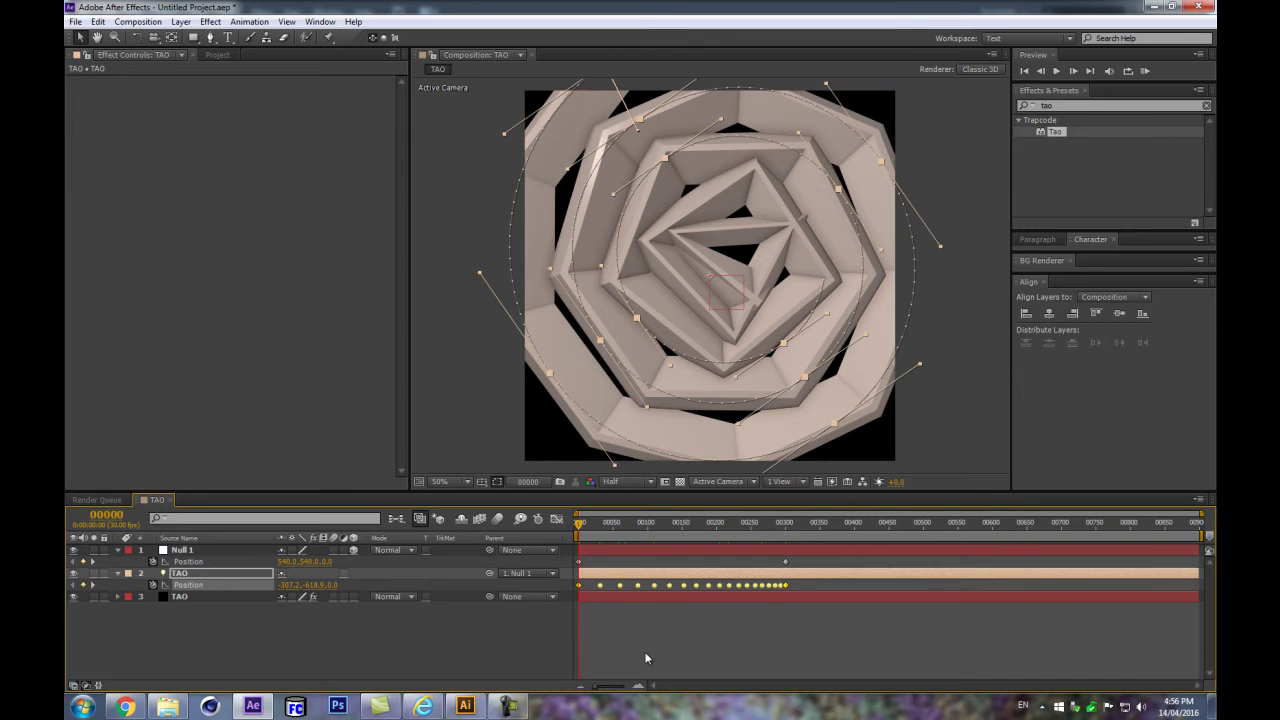
right_click(582, 585)
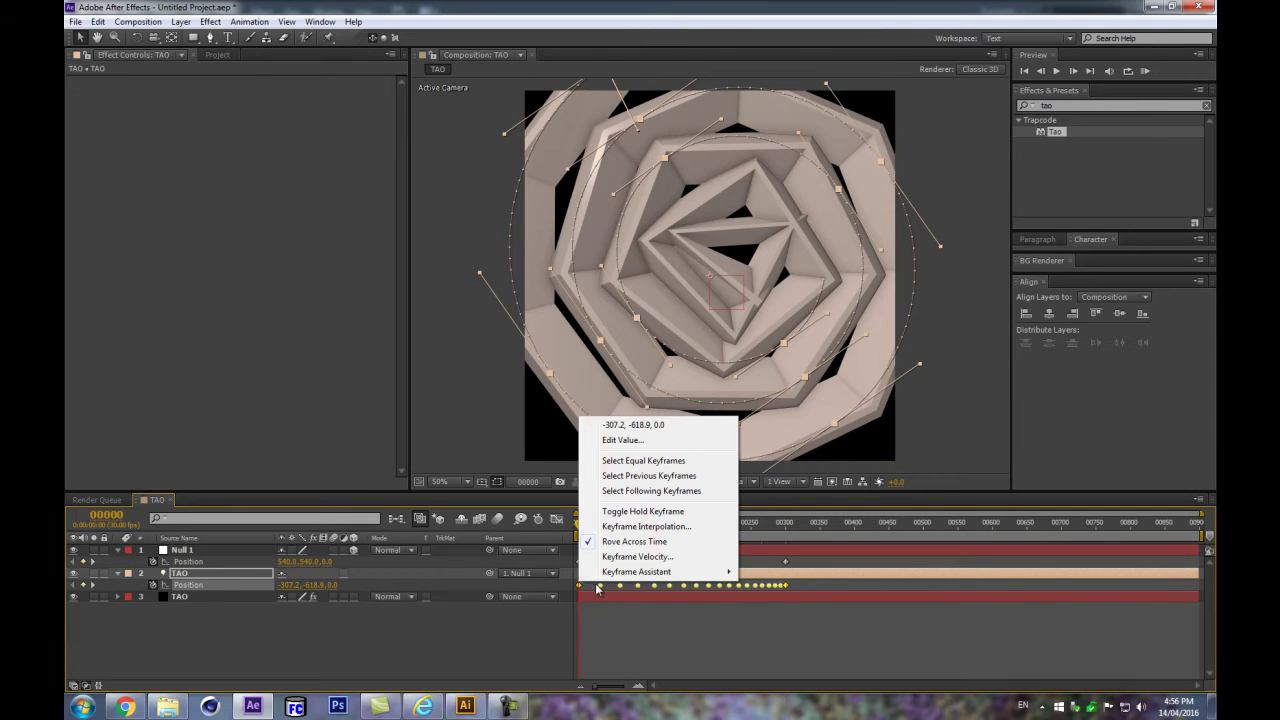
mouse_move(634, 578)
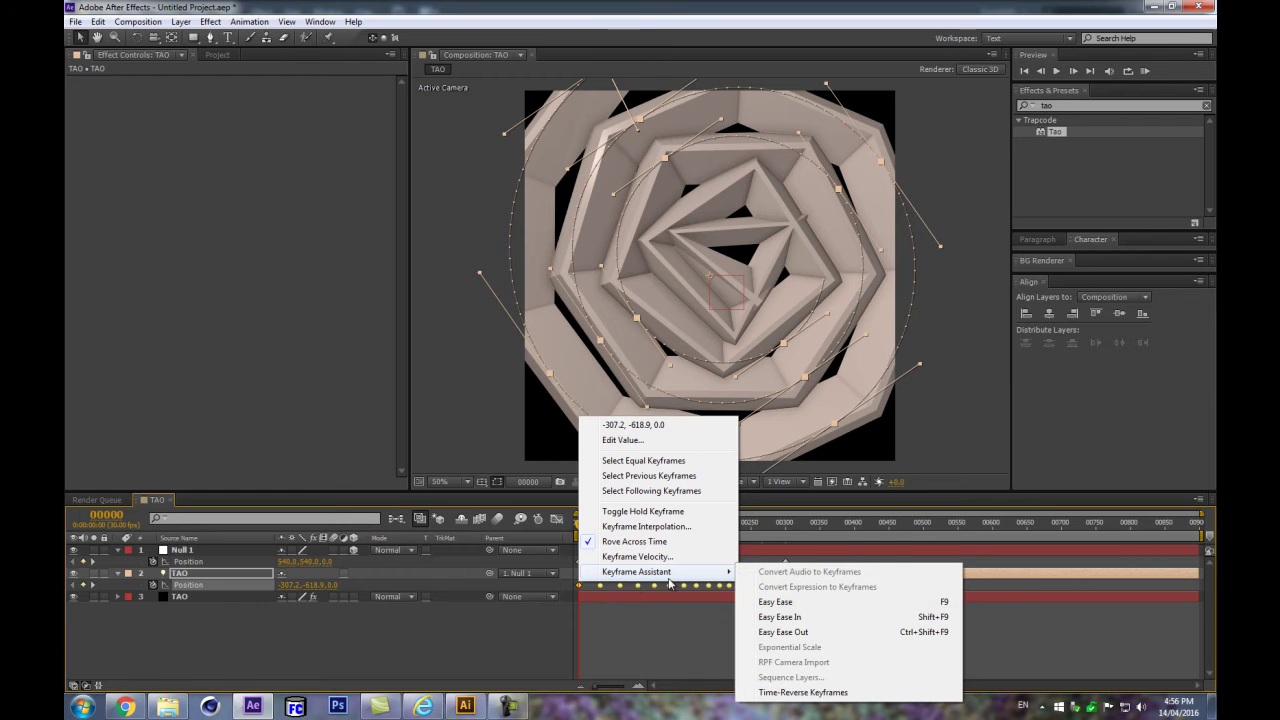
click(790, 695)
click(533, 620)
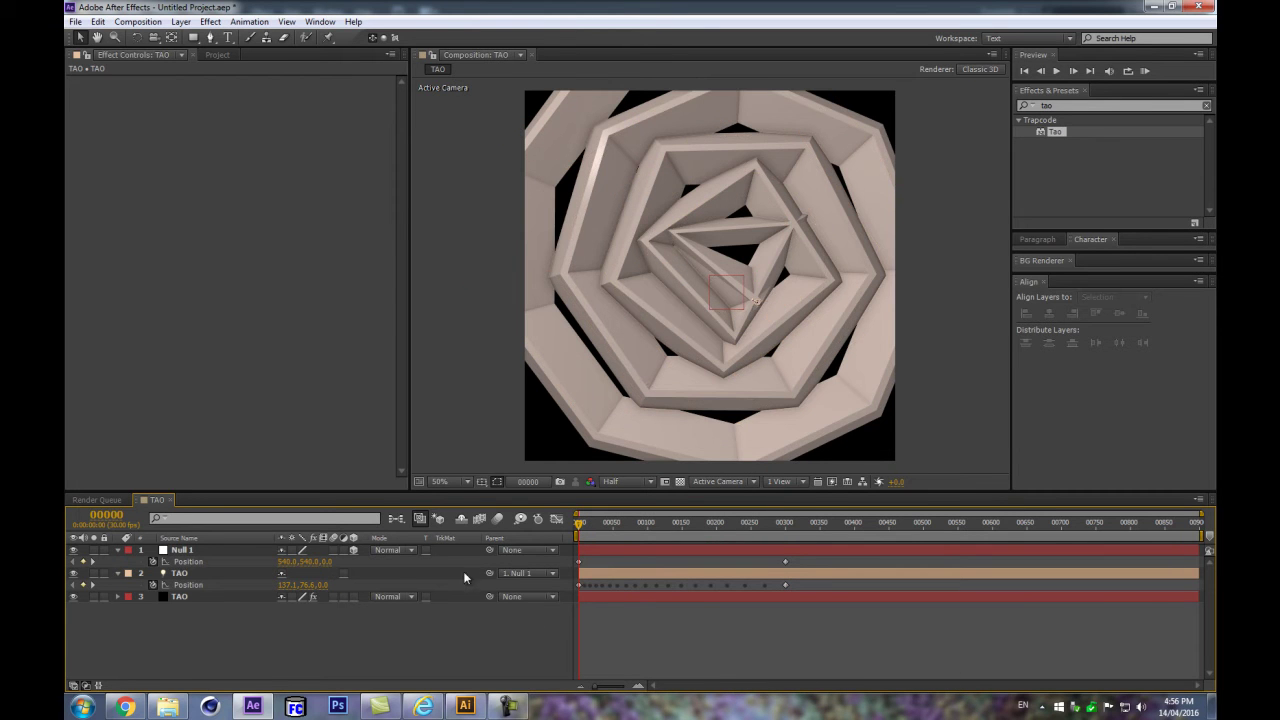
Step: Set Null 1's Z position to 1703 at frame 0 to give the spiral depth
drag(325, 563, 511, 565)
click(389, 565)
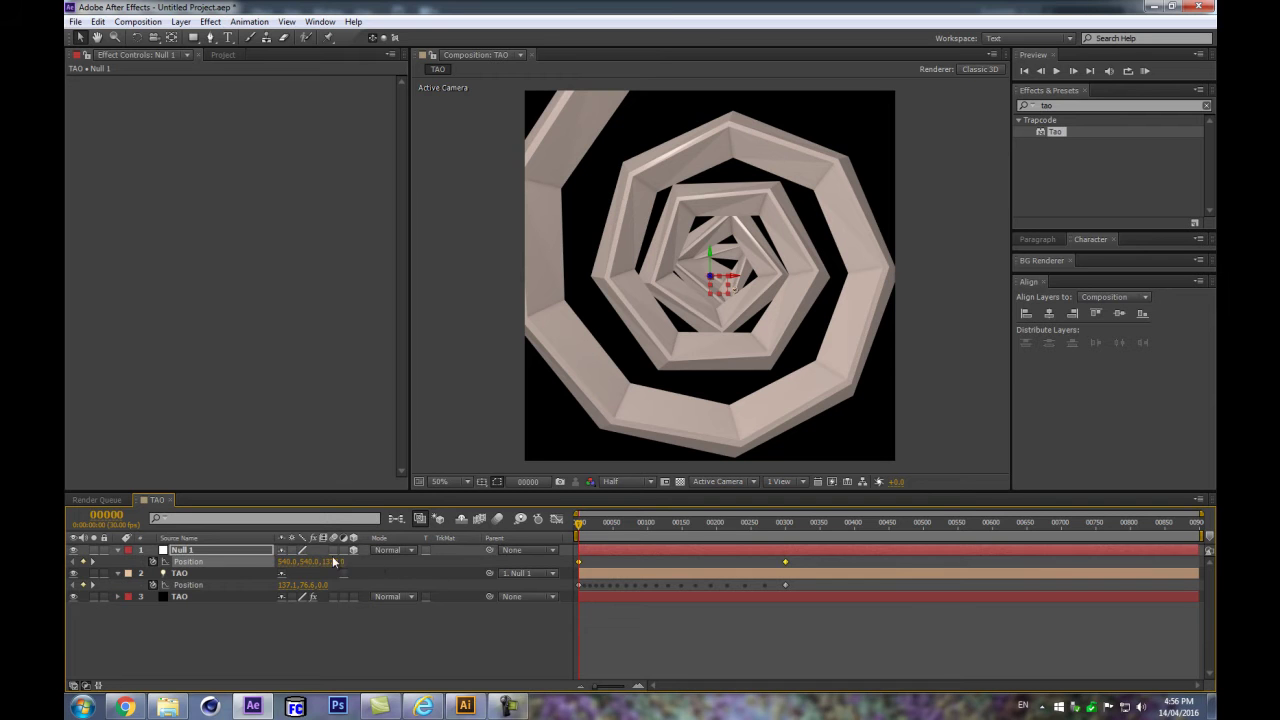
drag(336, 560, 632, 554)
click(344, 616)
drag(328, 562, 490, 555)
Step: Set the TAO solid's Segment Mode to Repeat N-gon with 39 segments
click(205, 599)
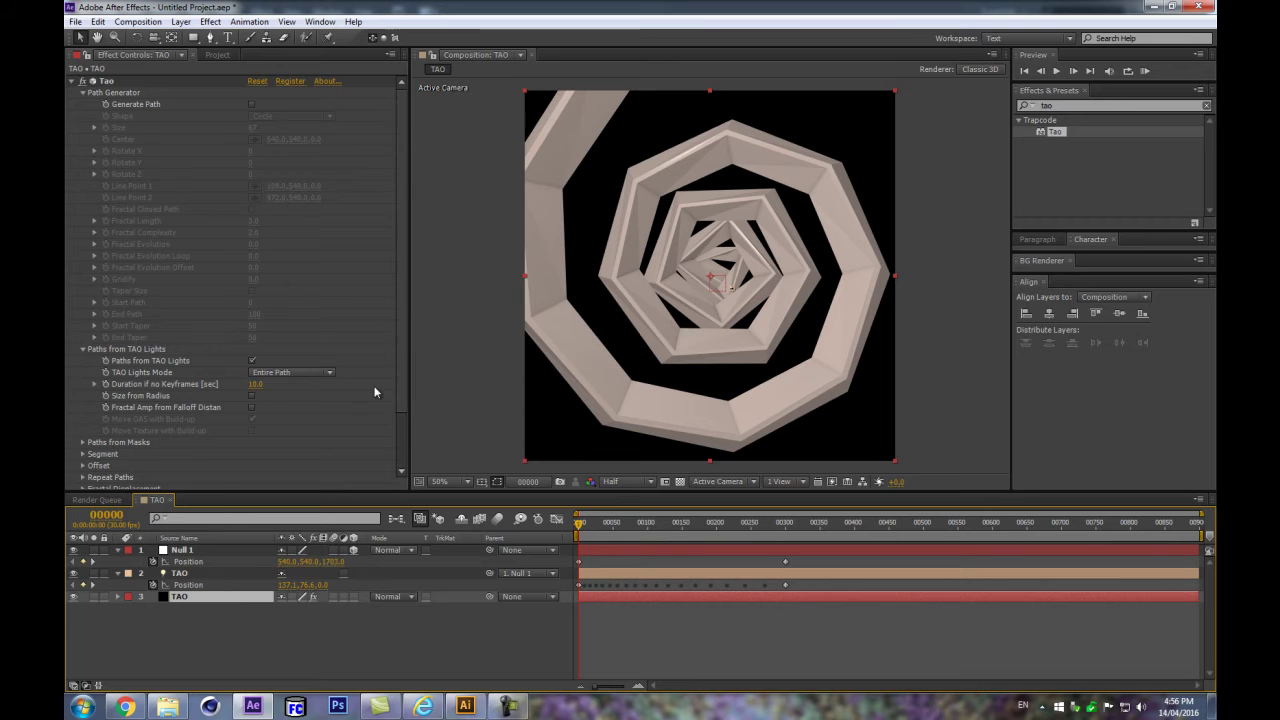
scroll(272, 341, down, 3)
click(83, 386)
scroll(86, 395, down, 7)
click(286, 226)
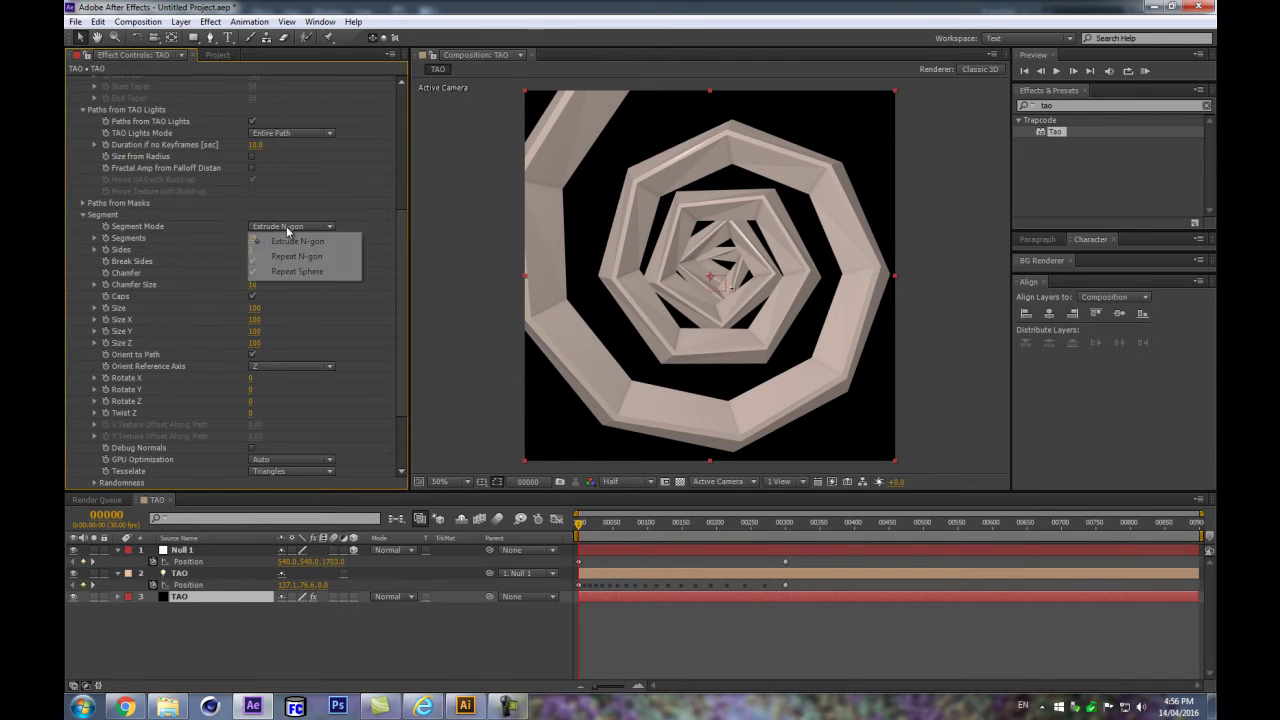
click(330, 257)
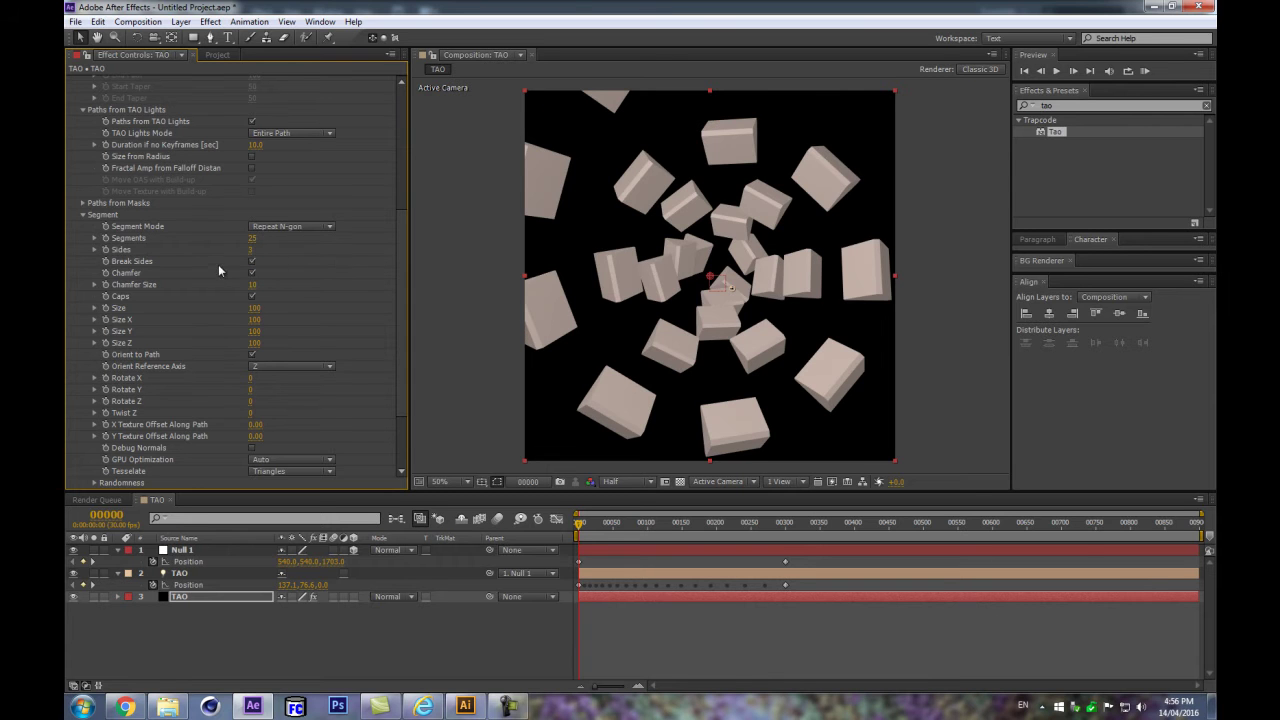
mouse_move(252, 238)
mouse_down()
mouse_move(293, 233)
mouse_move(255, 234)
mouse_up()
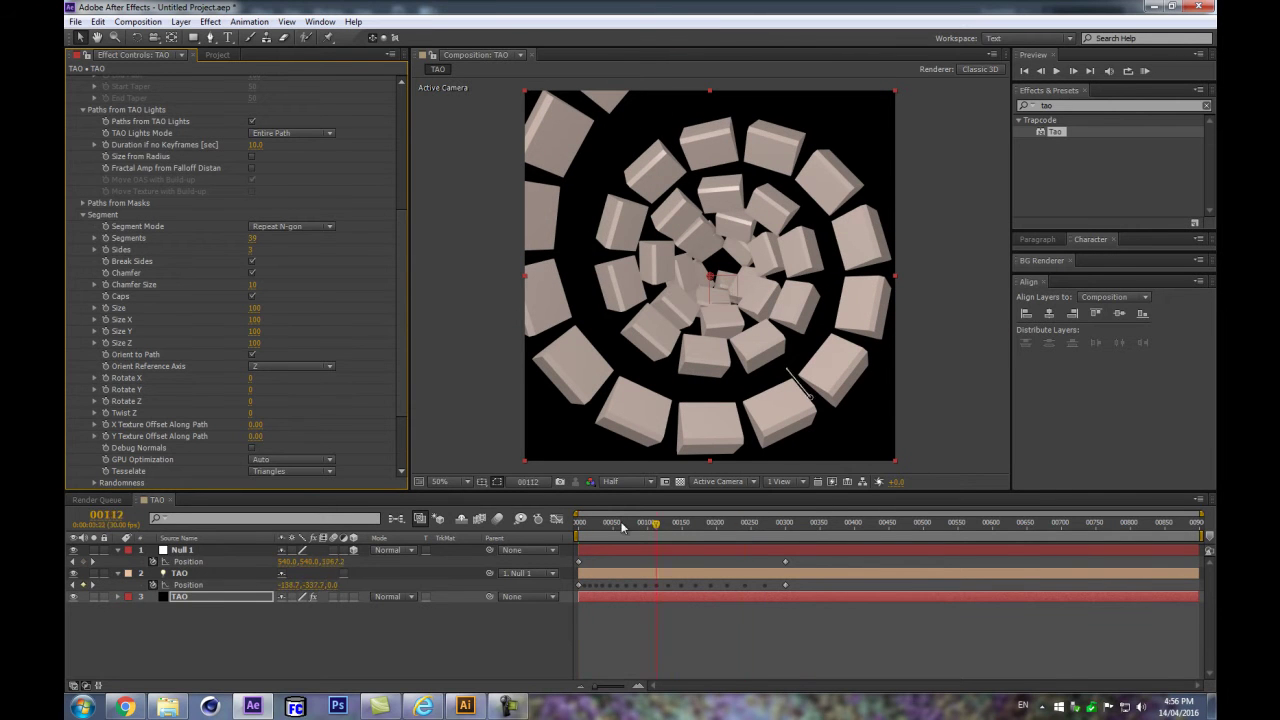
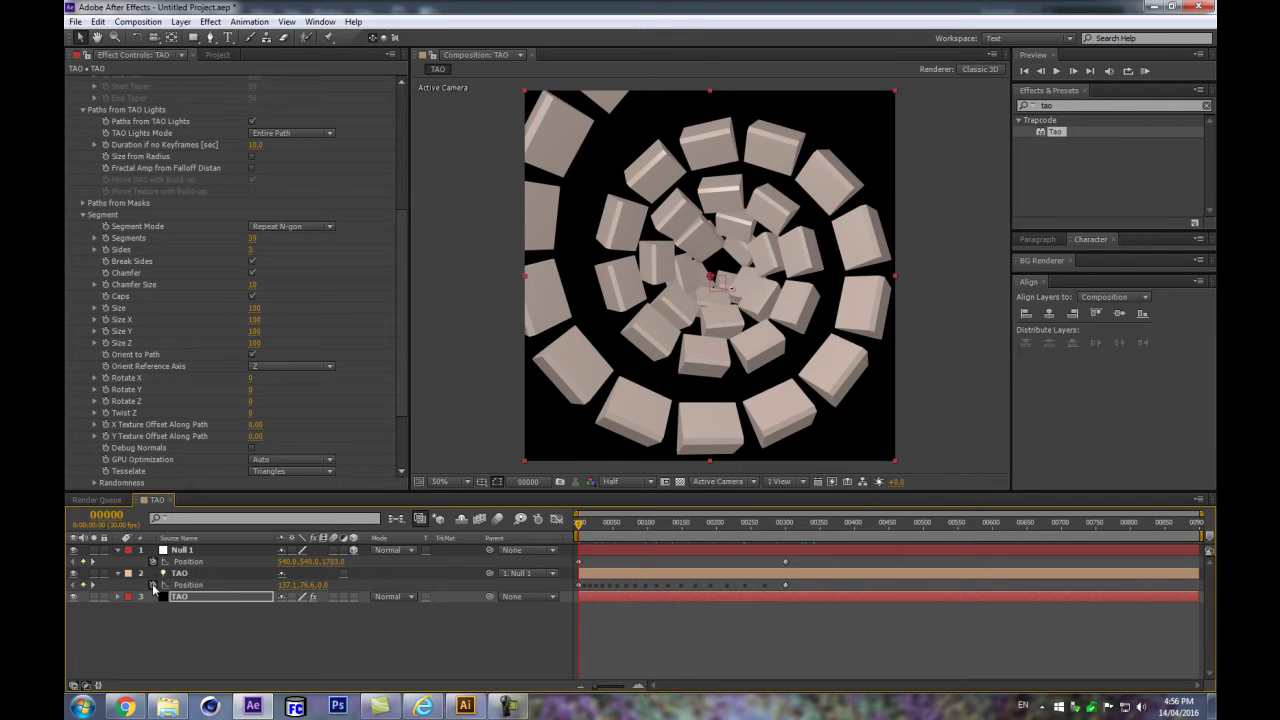
Step: Delete Null 1 and remove all Position keyframes from the TAO light
click(181, 550)
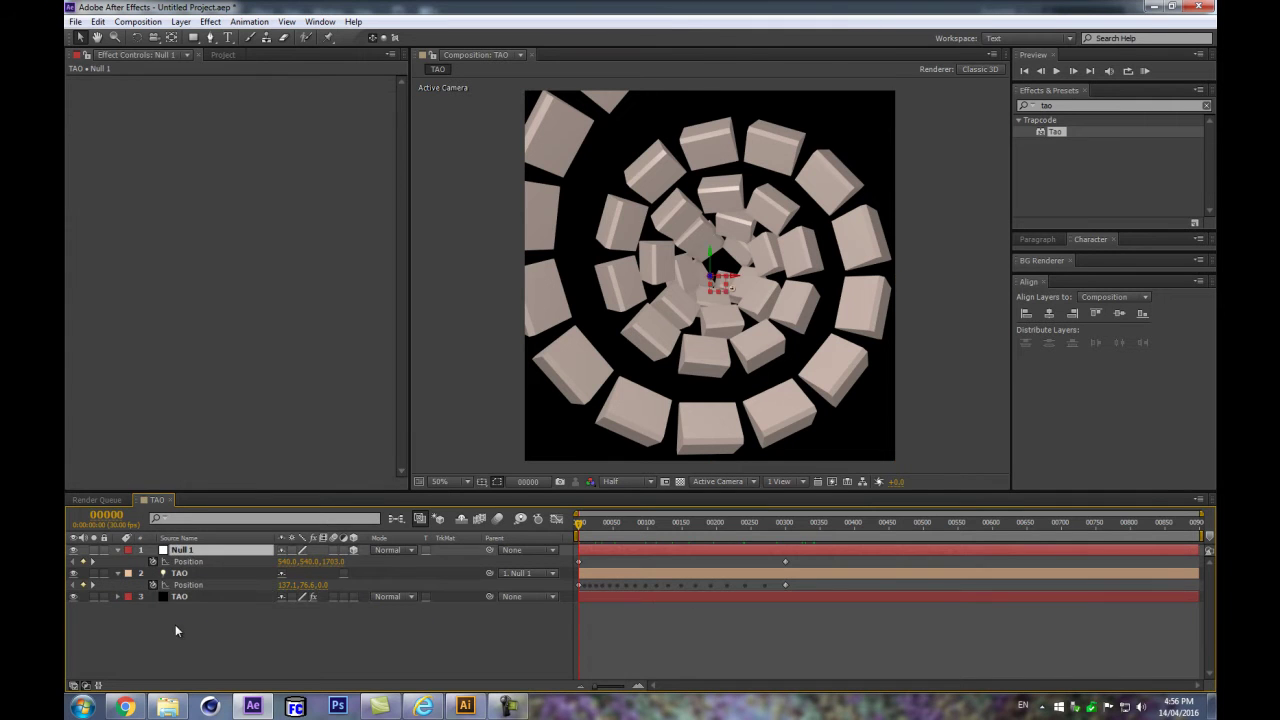
key(Delete)
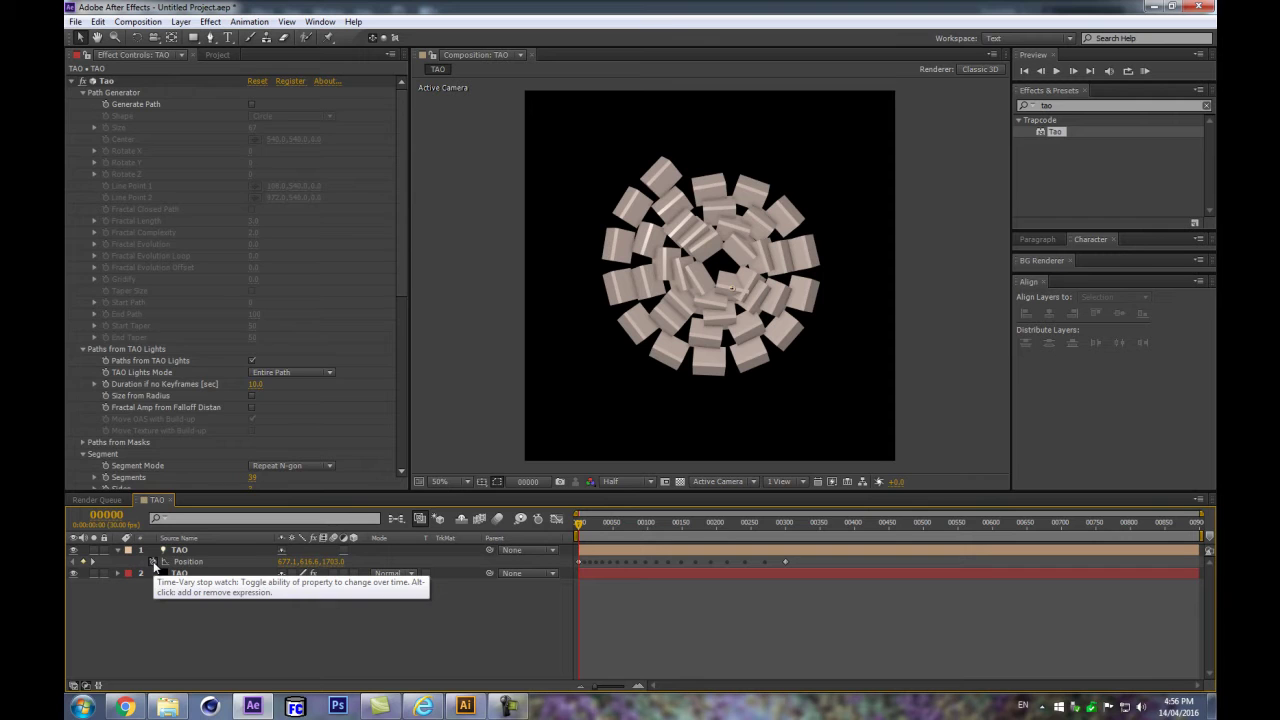
click(152, 563)
click(433, 606)
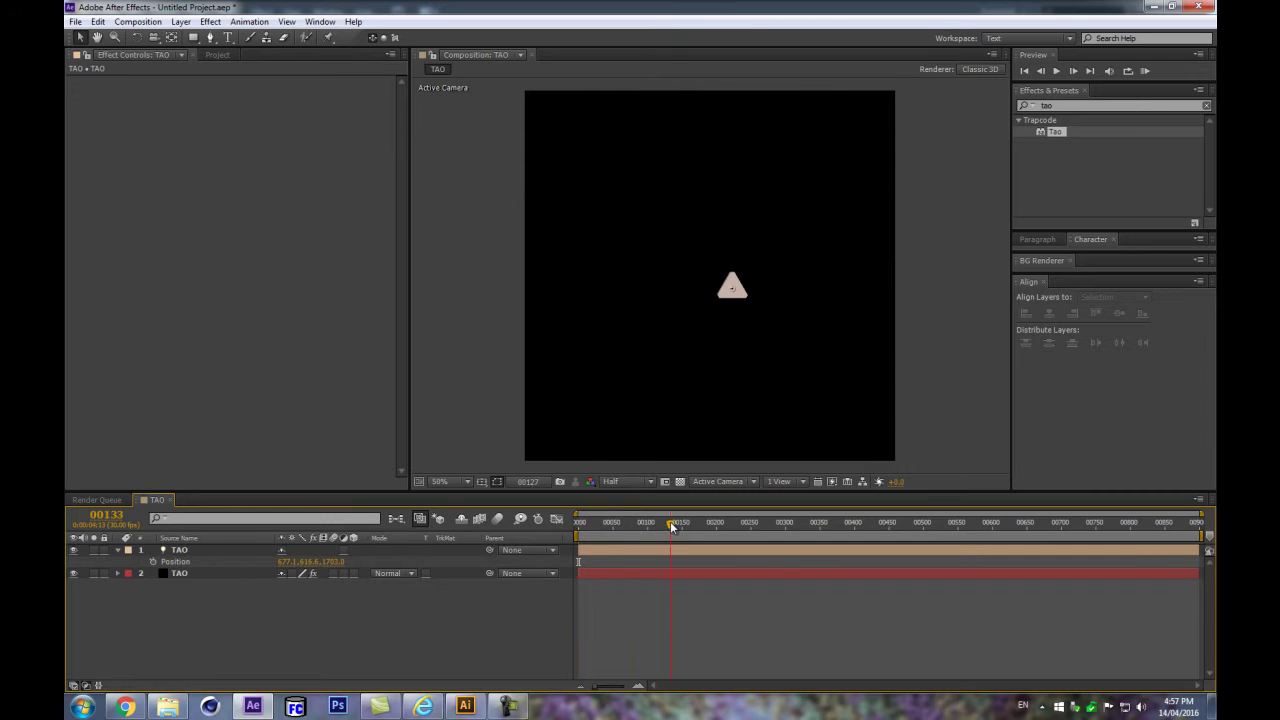
Step: Switch to Chrome and open the "QuickTip – Creating Circular And Spiral Motion Paths" tutorial from the Google results
click(125, 706)
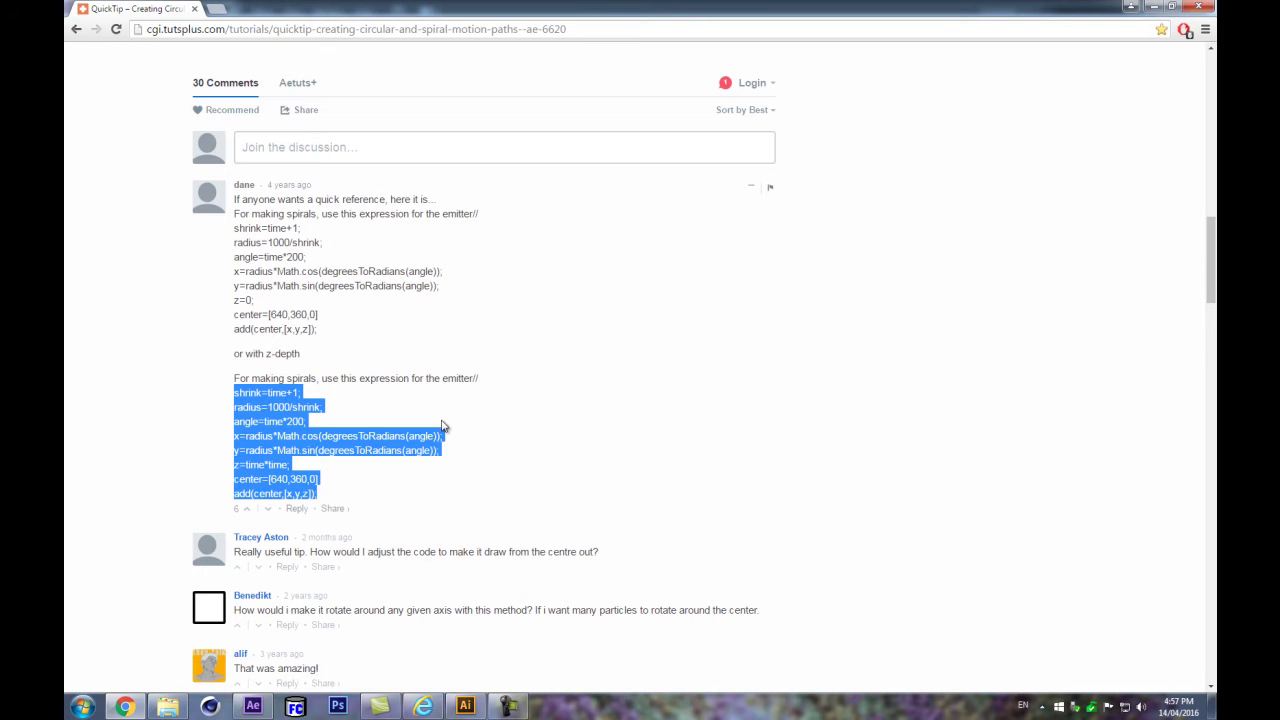
click(75, 30)
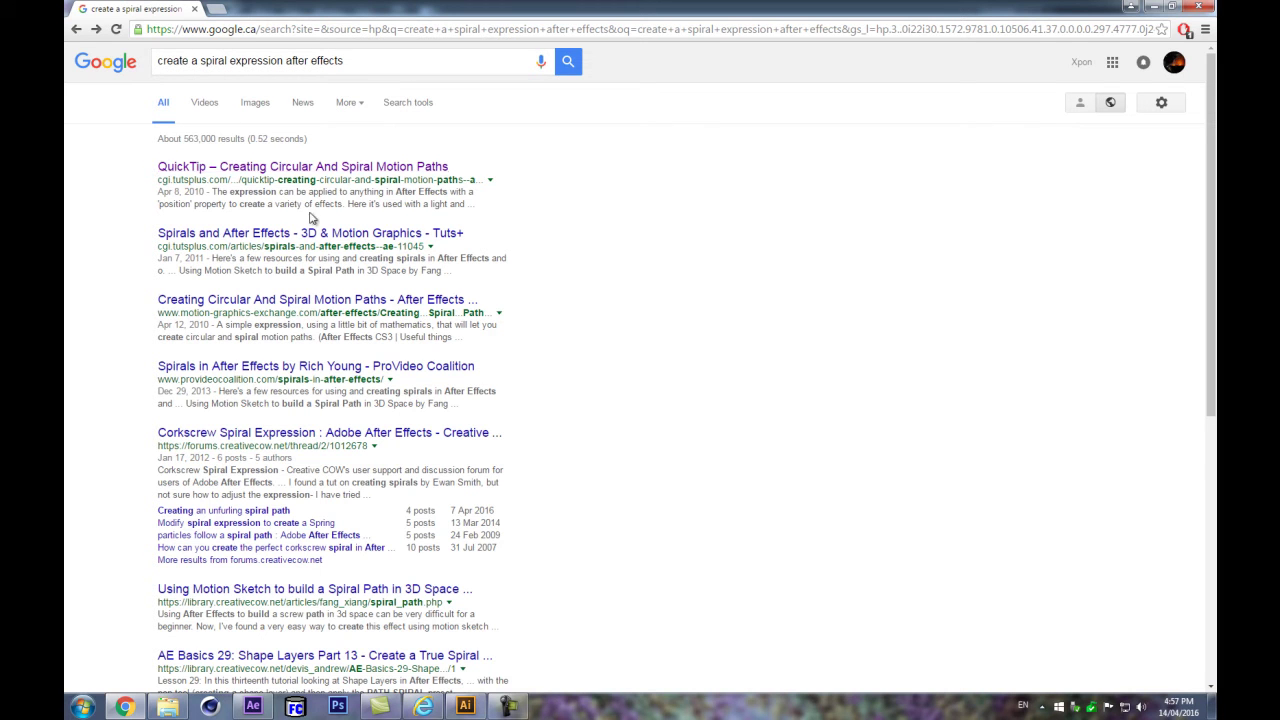
click(290, 170)
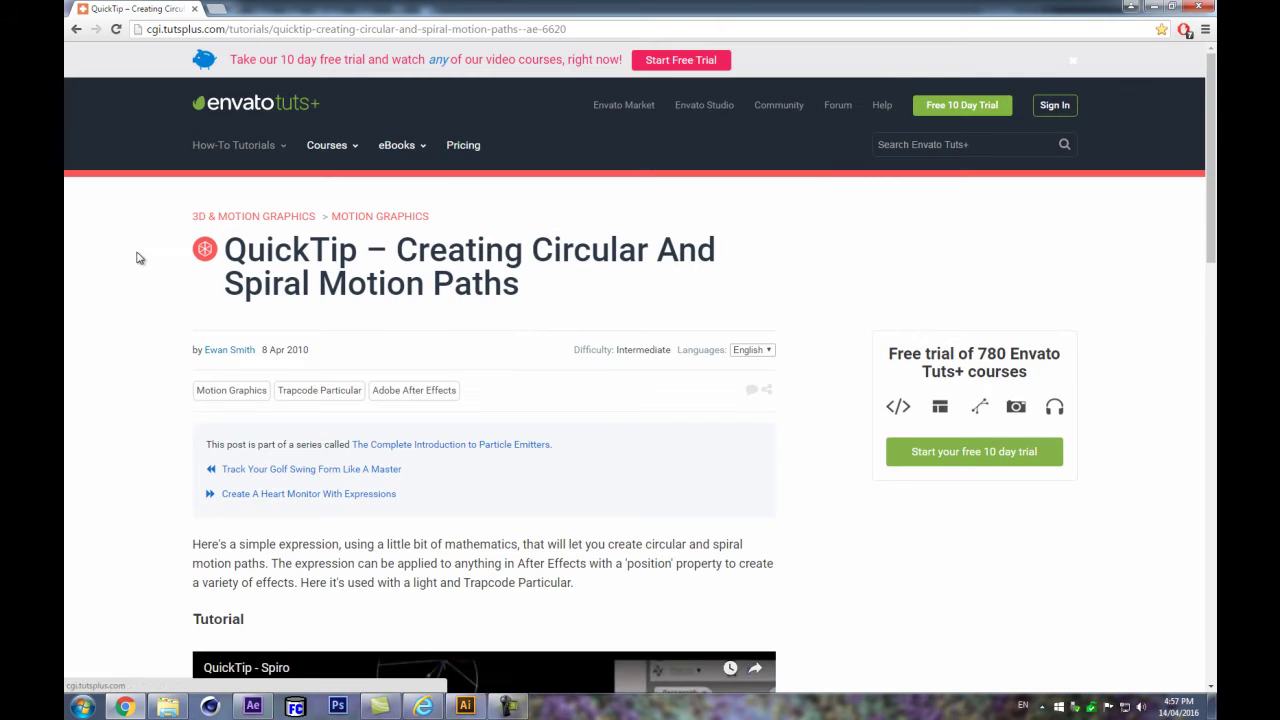
Step: Examine the tutorial page and its reader comments for the circular and spiral motion path expressions
scroll(140, 254, down, 5)
scroll(124, 256, up, 5)
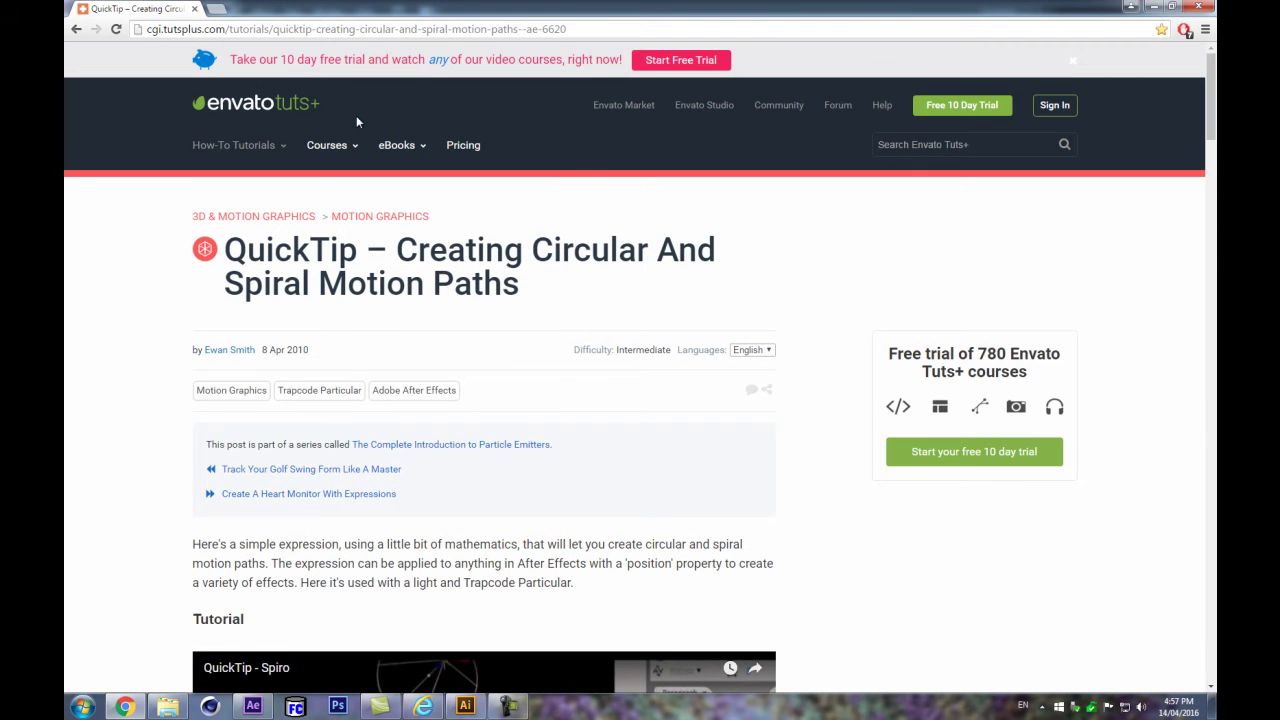
scroll(100, 240, down, 3)
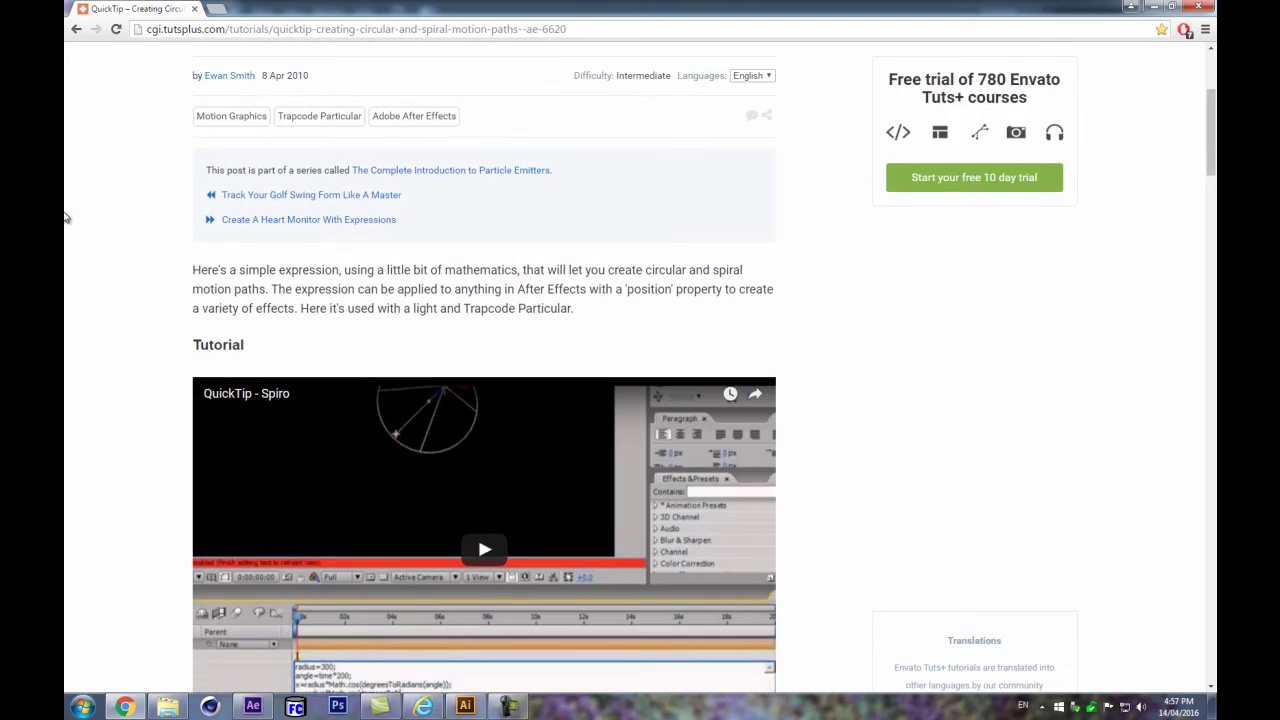
scroll(172, 254, up, 1)
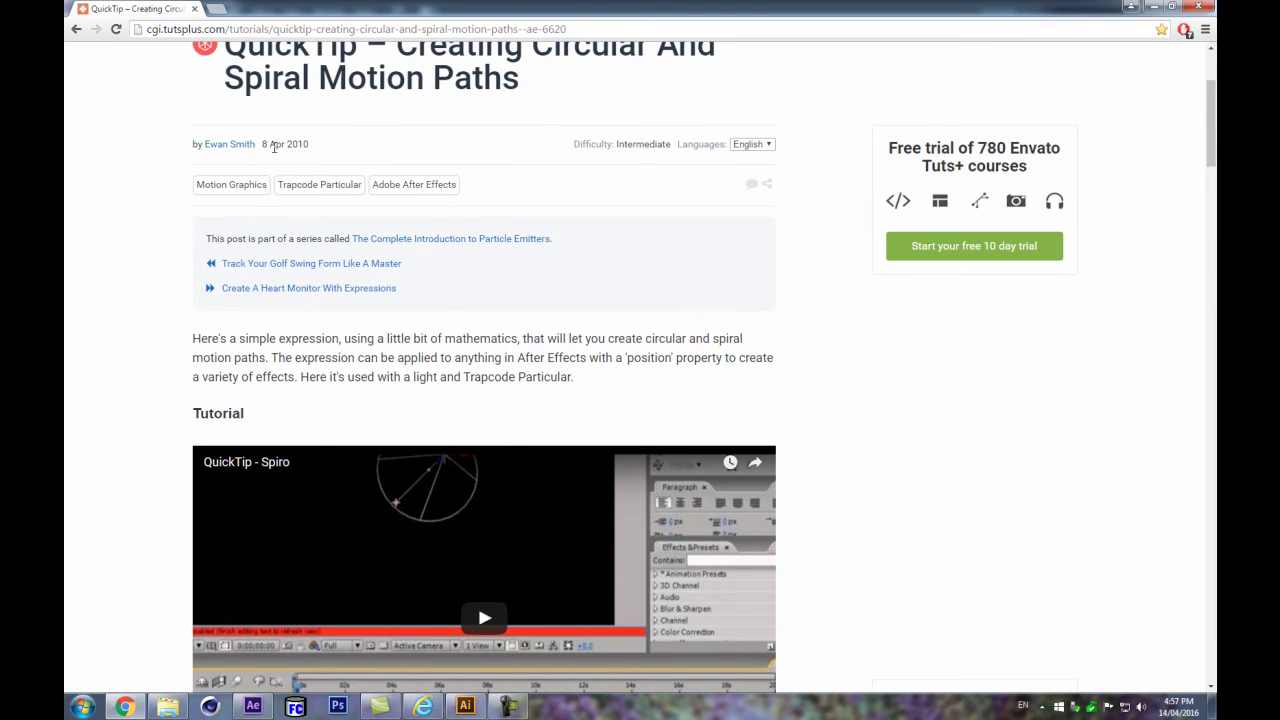
scroll(103, 143, down, 7)
scroll(145, 193, down, 3)
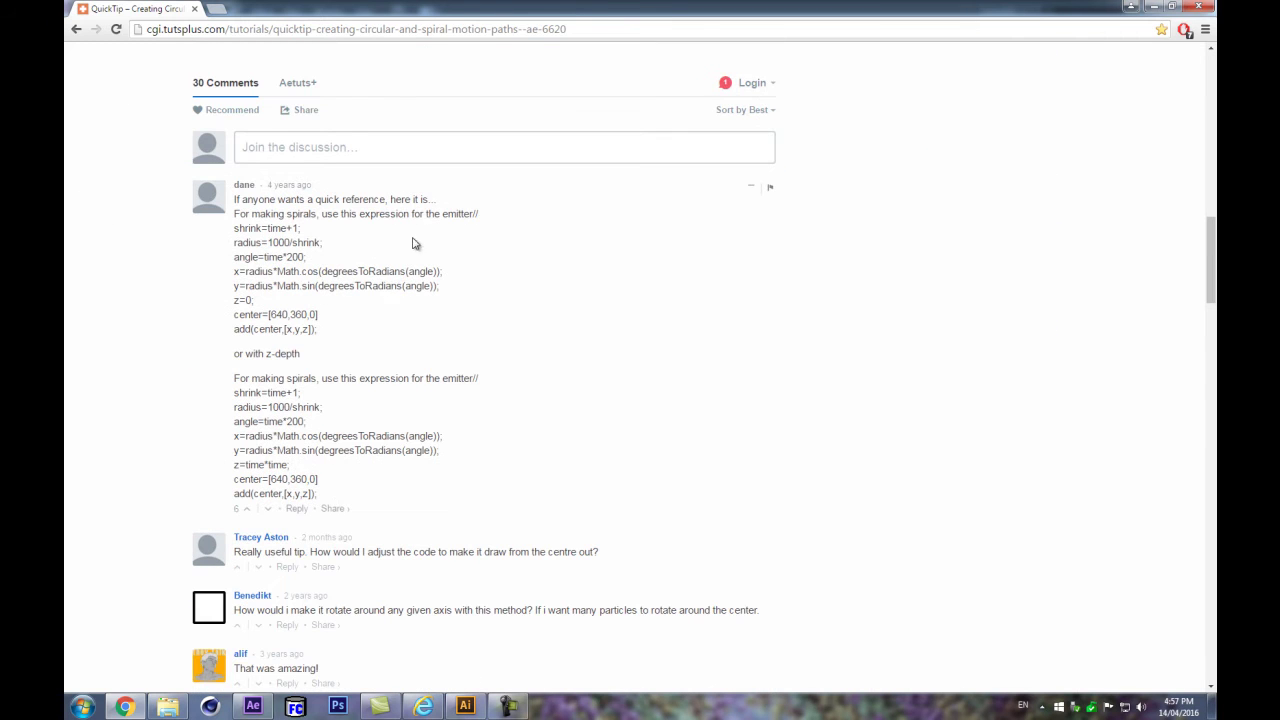
scroll(200, 250, up, 10)
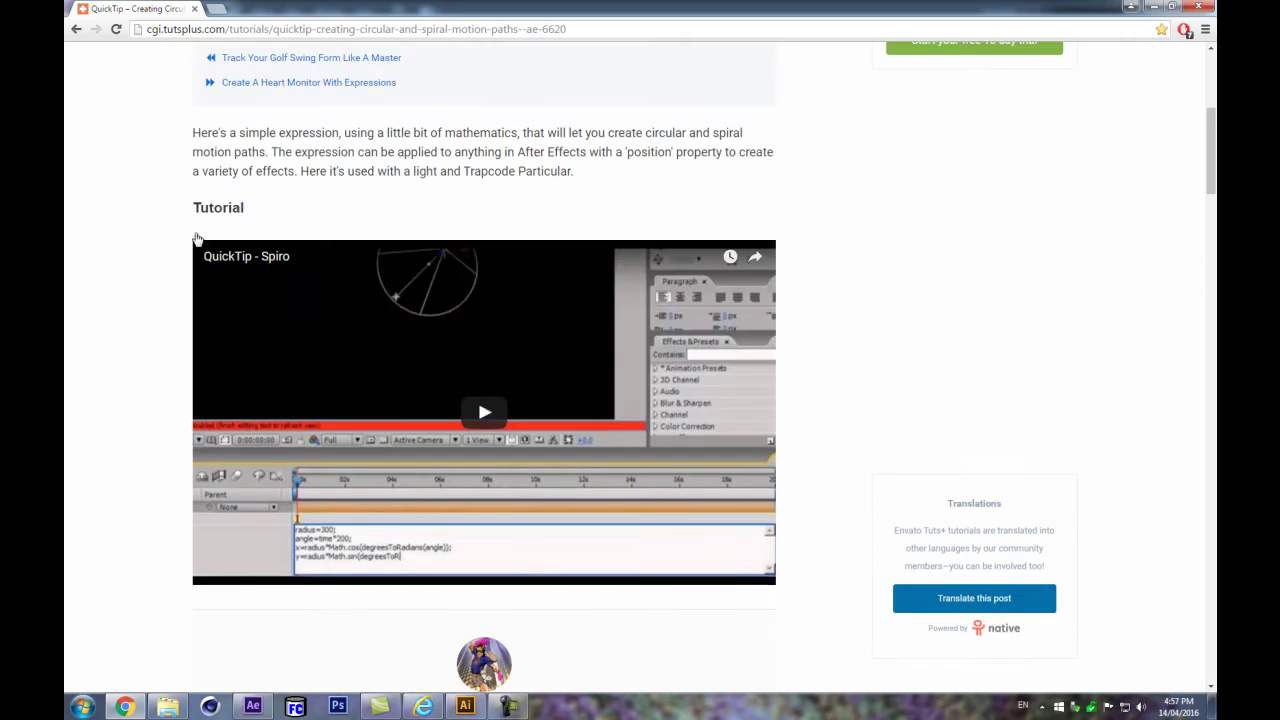
scroll(634, 414, down, 3)
scroll(600, 445, up, 3)
scroll(377, 434, down, 8)
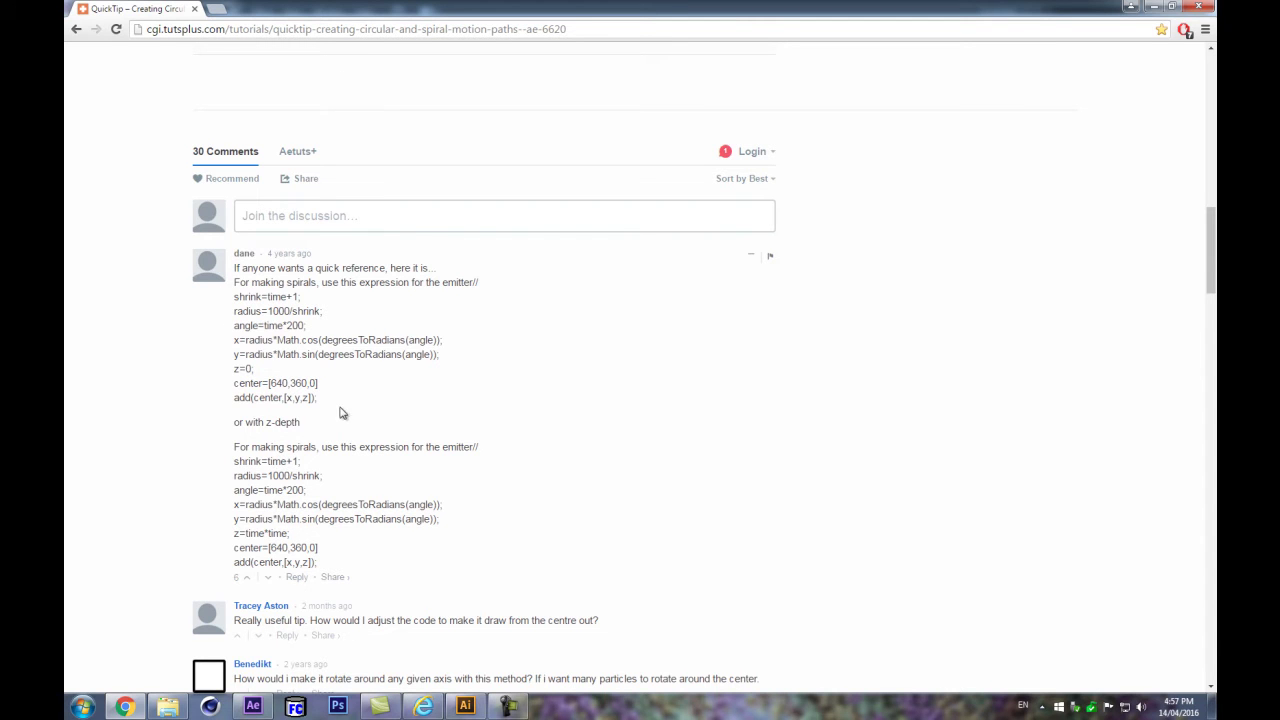
Step: Compare the flat and z-depth spiral expressions in the first comment, including the z=time*time line
drag(234, 296, 334, 400)
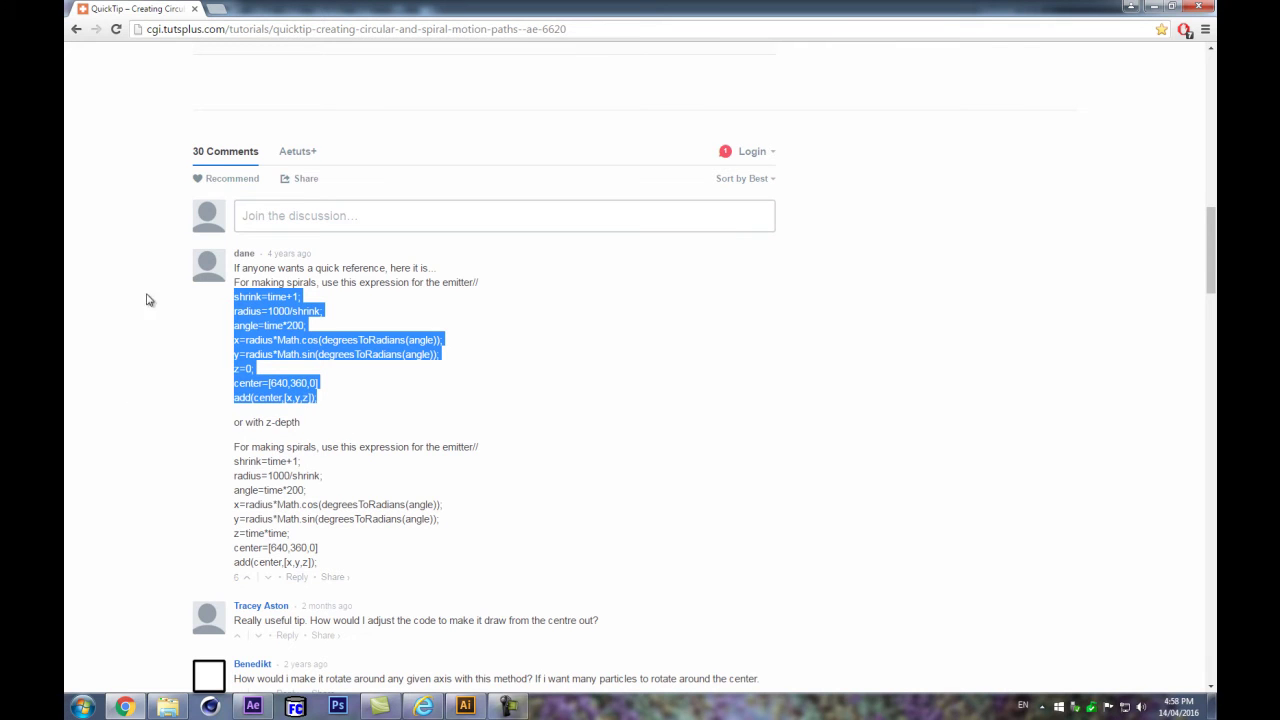
scroll(180, 398, down, 1)
scroll(180, 398, down, 1)
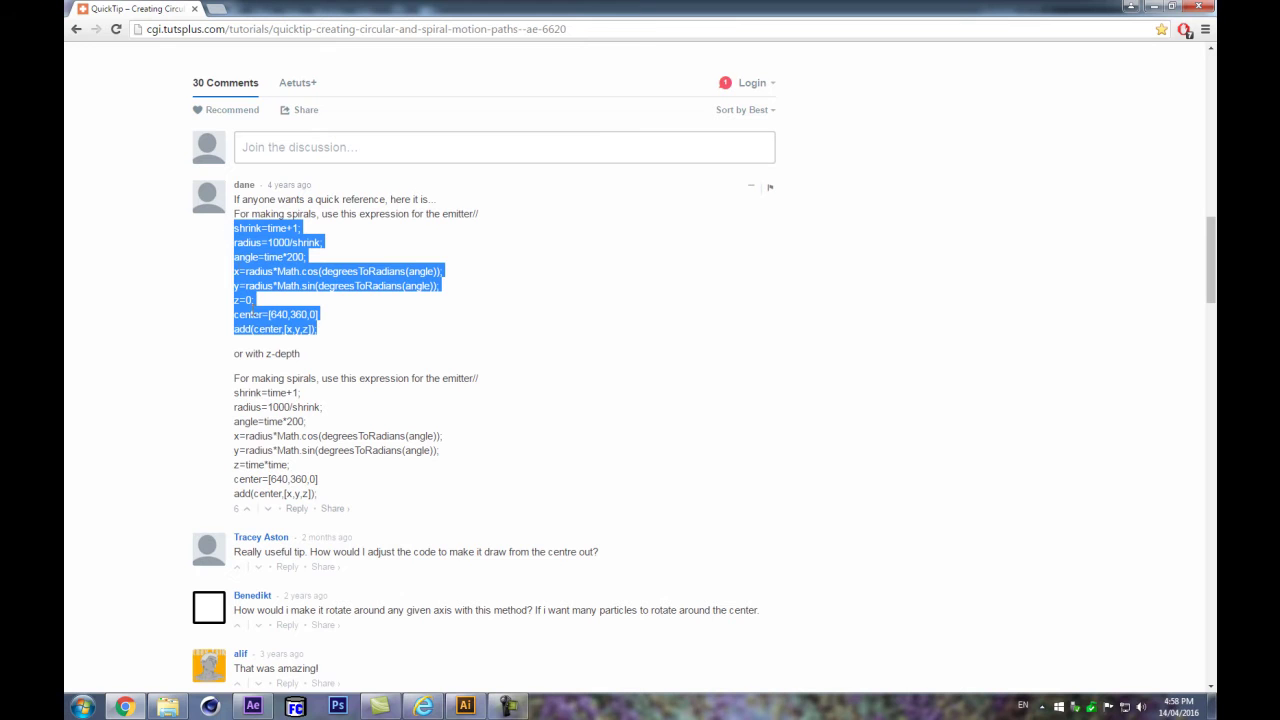
drag(329, 331, 226, 228)
scroll(219, 230, down, 3)
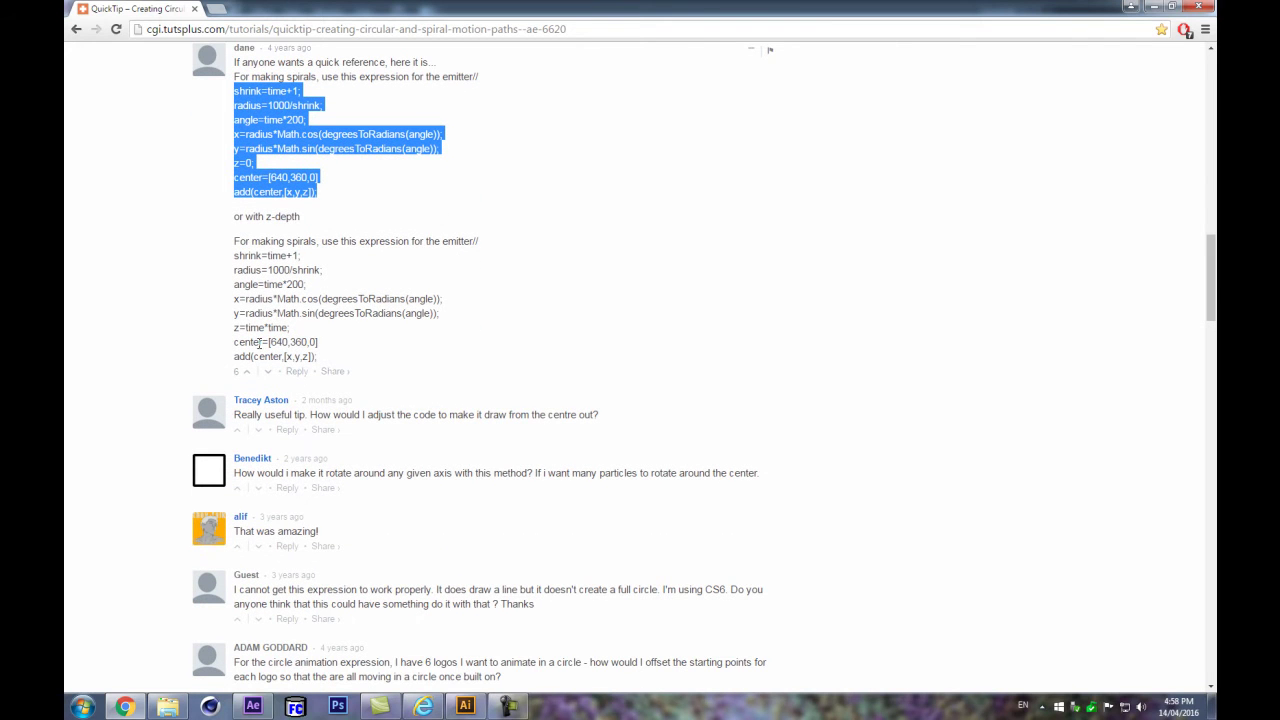
drag(231, 328, 291, 327)
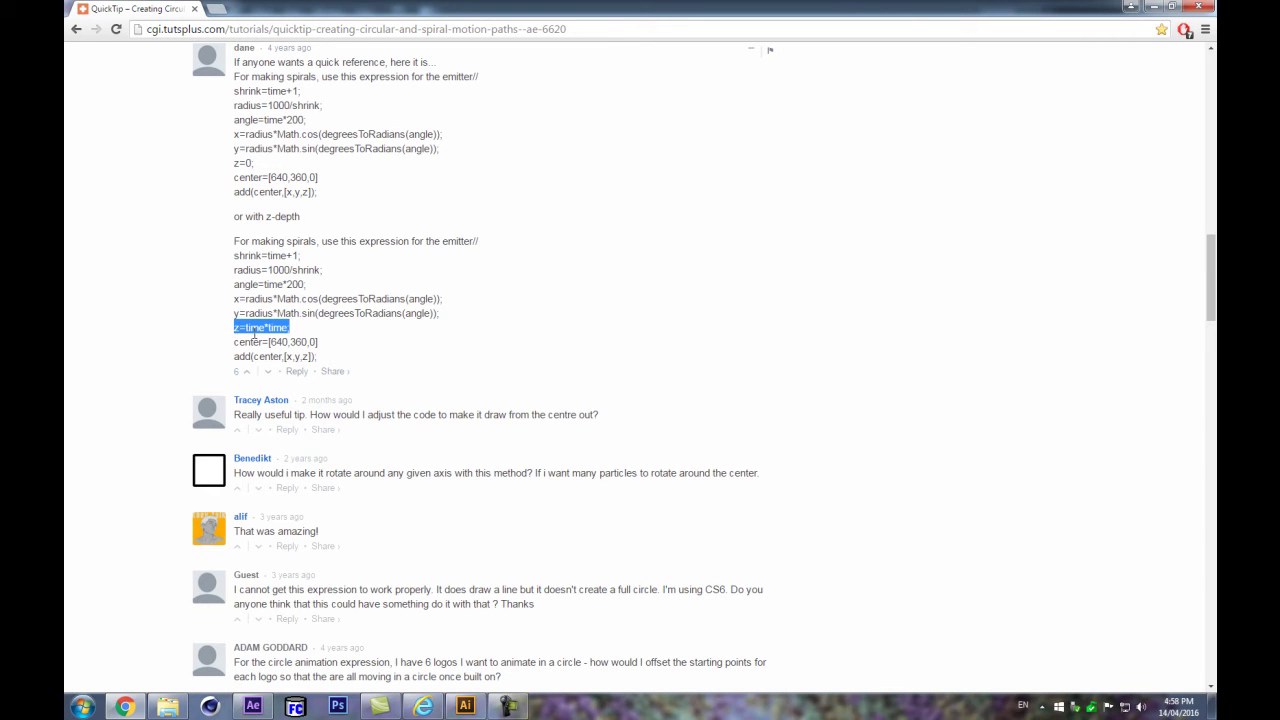
Step: Copy the z-depth spiral expression from the comment, switch to After Effects, and apply it to the TAO light's Position
drag(345, 365, 229, 254)
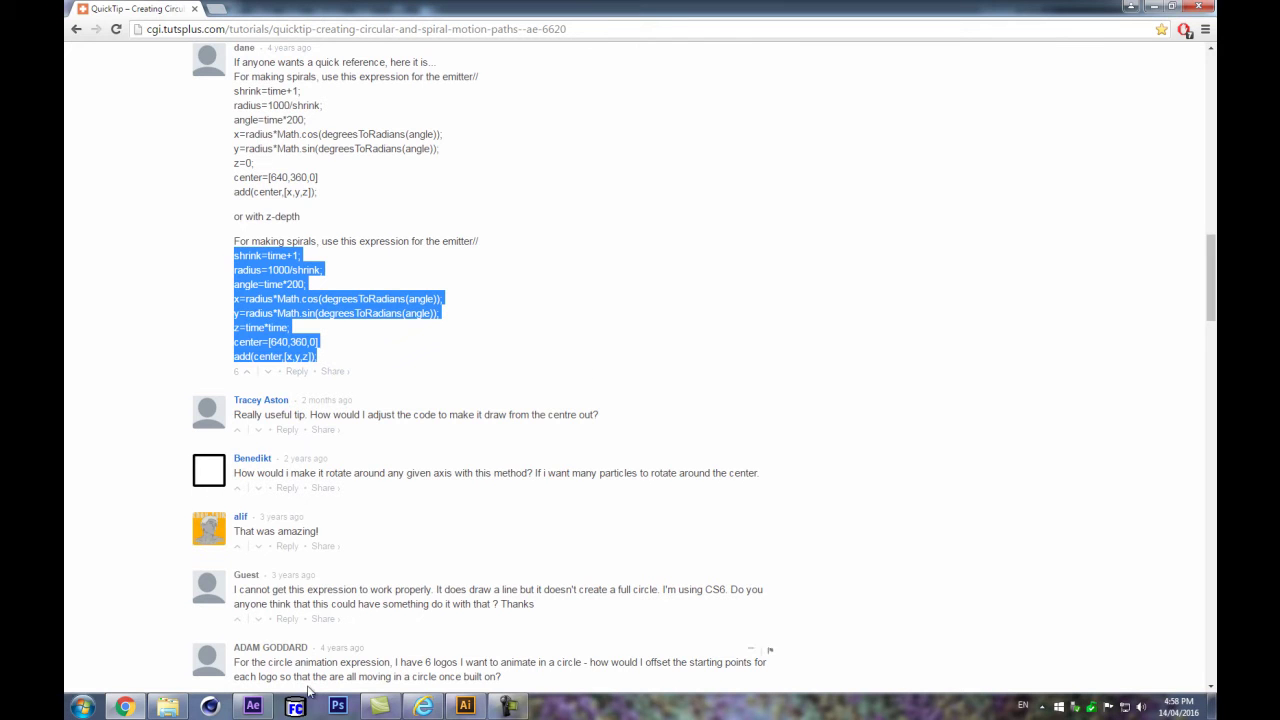
click(270, 707)
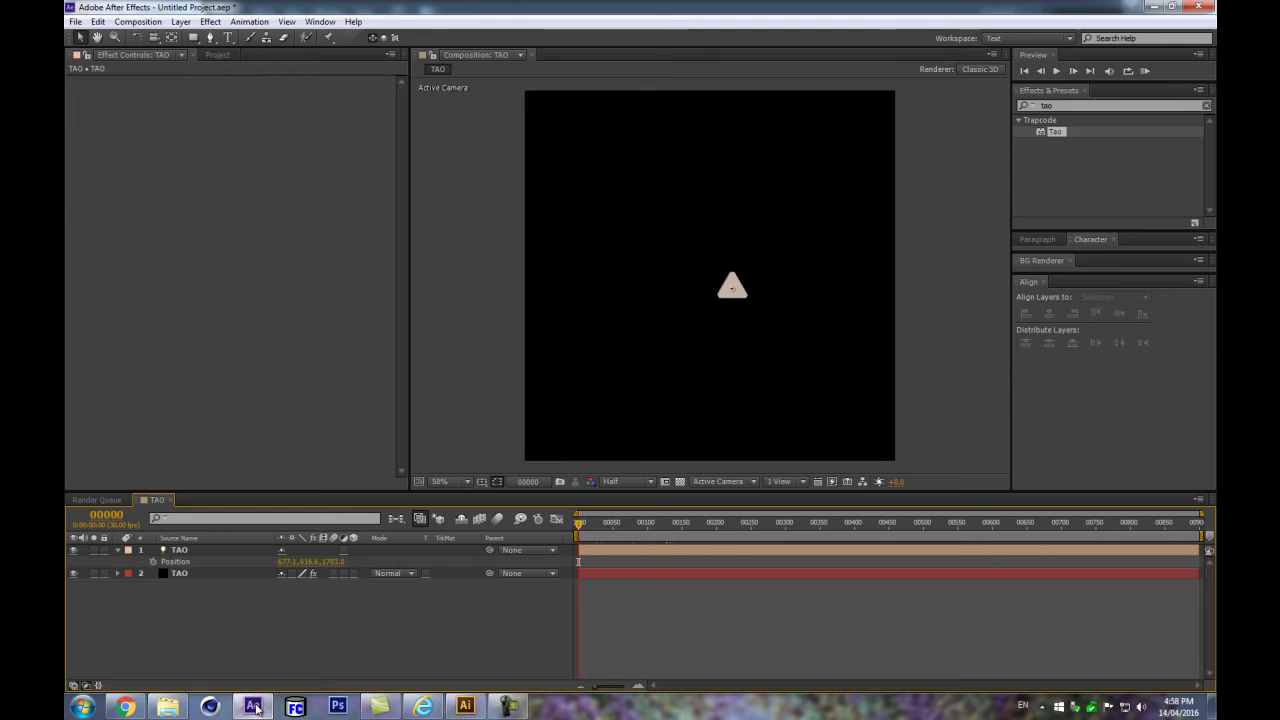
click(253, 707)
alt+click(151, 561)
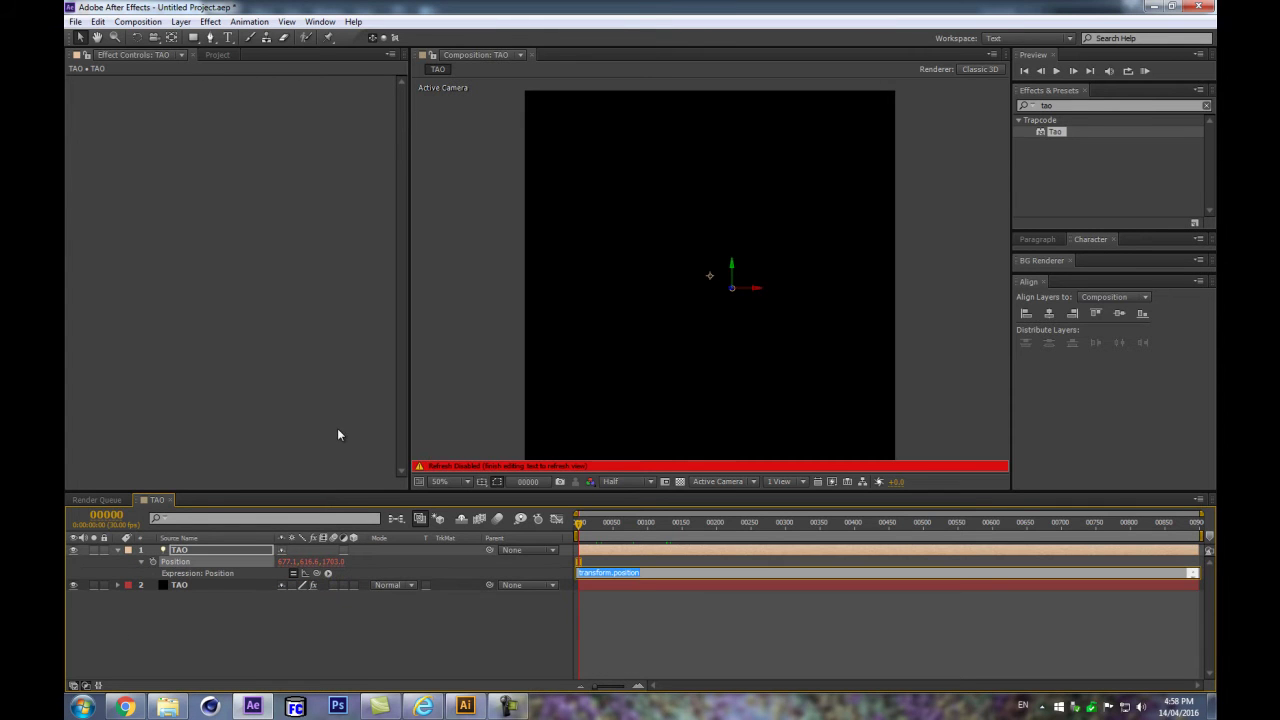
text(add(center,[x,y,z]);)
click(492, 629)
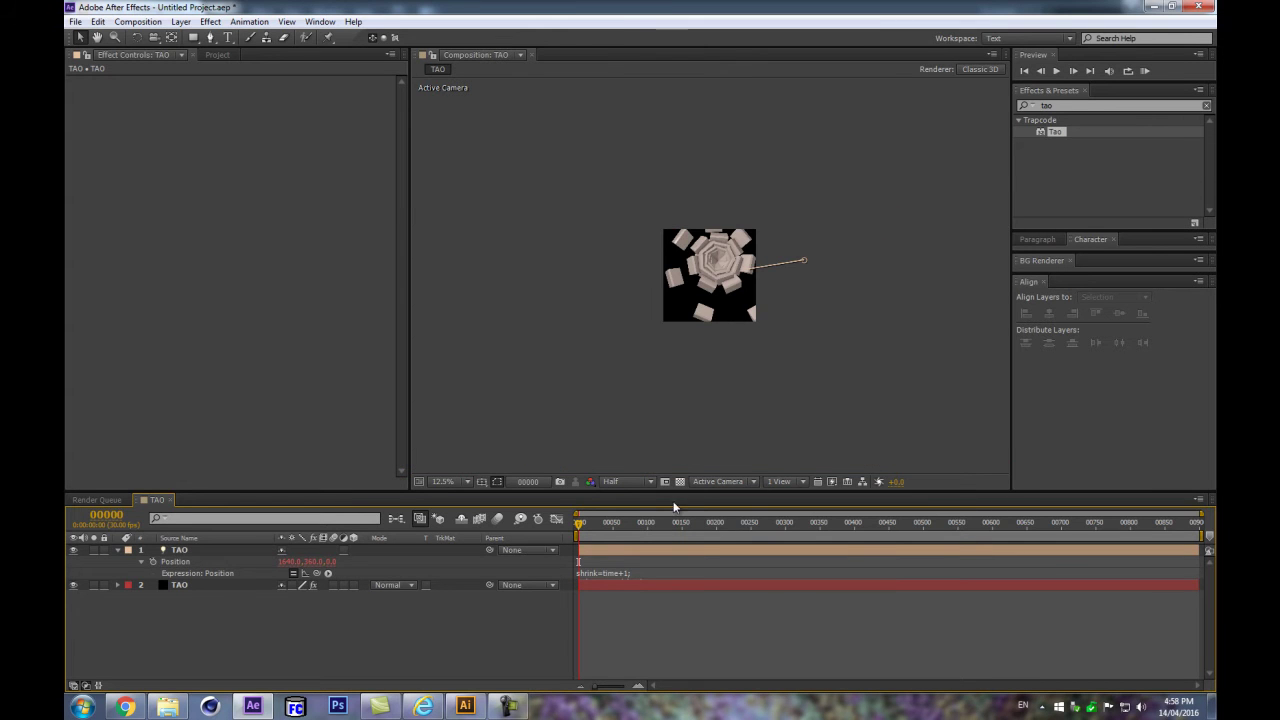
Step: Enlarge the timeline to show the whole Position expression and change its center to [540,540,0]
drag(674, 496, 660, 357)
drag(644, 442, 703, 524)
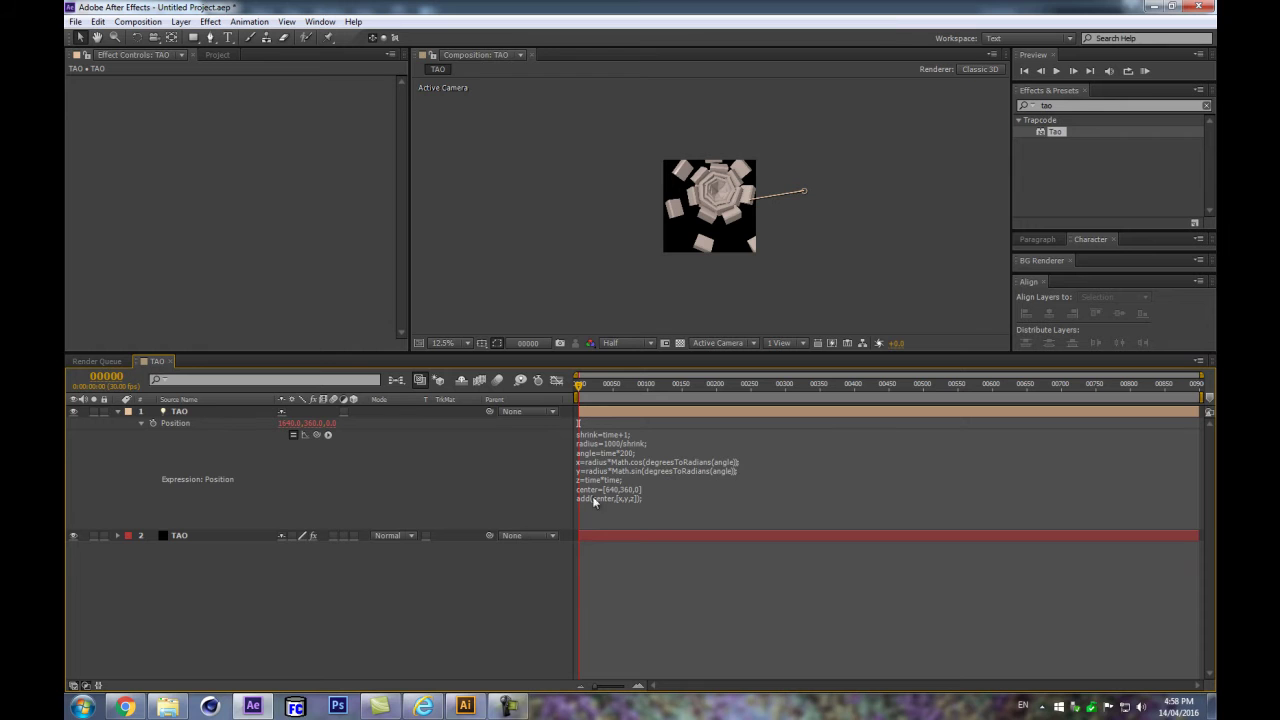
click(622, 490)
click(616, 487)
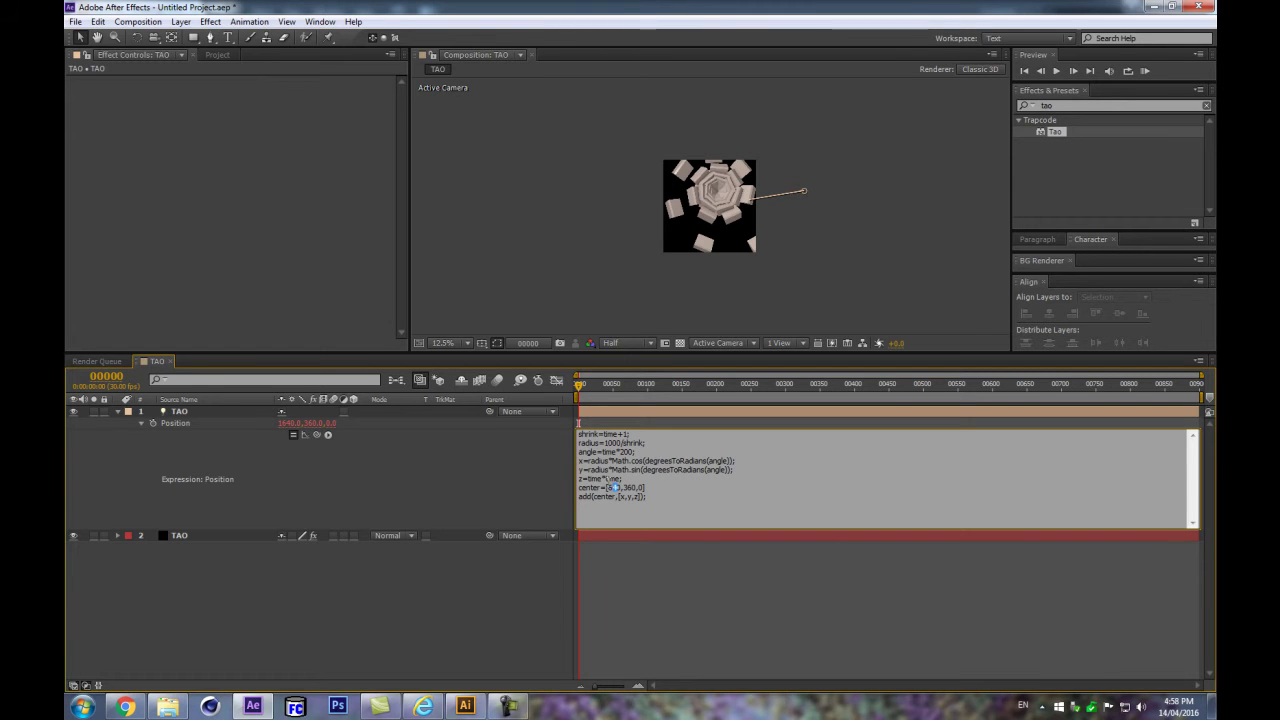
double_click(612, 479)
double_click(612, 487)
text(540)
key(BackSpace)
click(572, 596)
key(period)
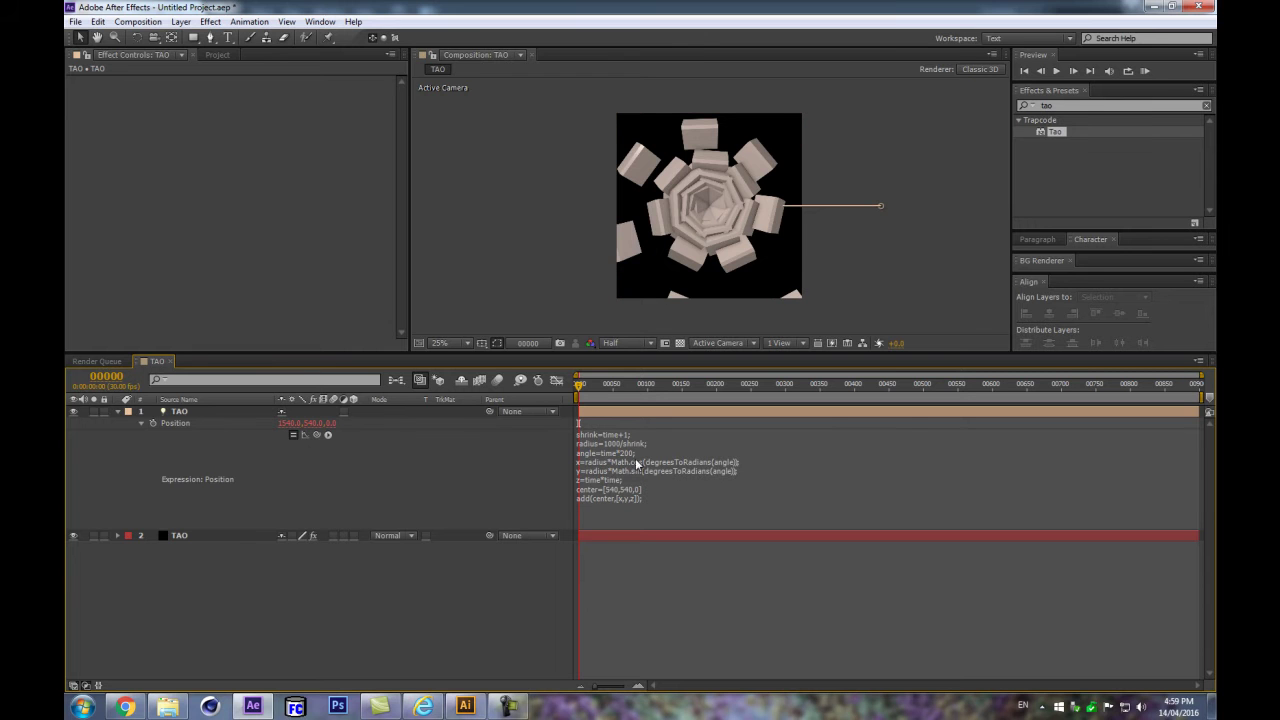
Step: Scrub the composition from frame 0 to frame 300 to check the light's spiral motion
mouse_move(588, 390)
mouse_down()
mouse_move(782, 374)
mouse_move(920, 382)
mouse_move(578, 385)
mouse_up()
drag(577, 392, 790, 375)
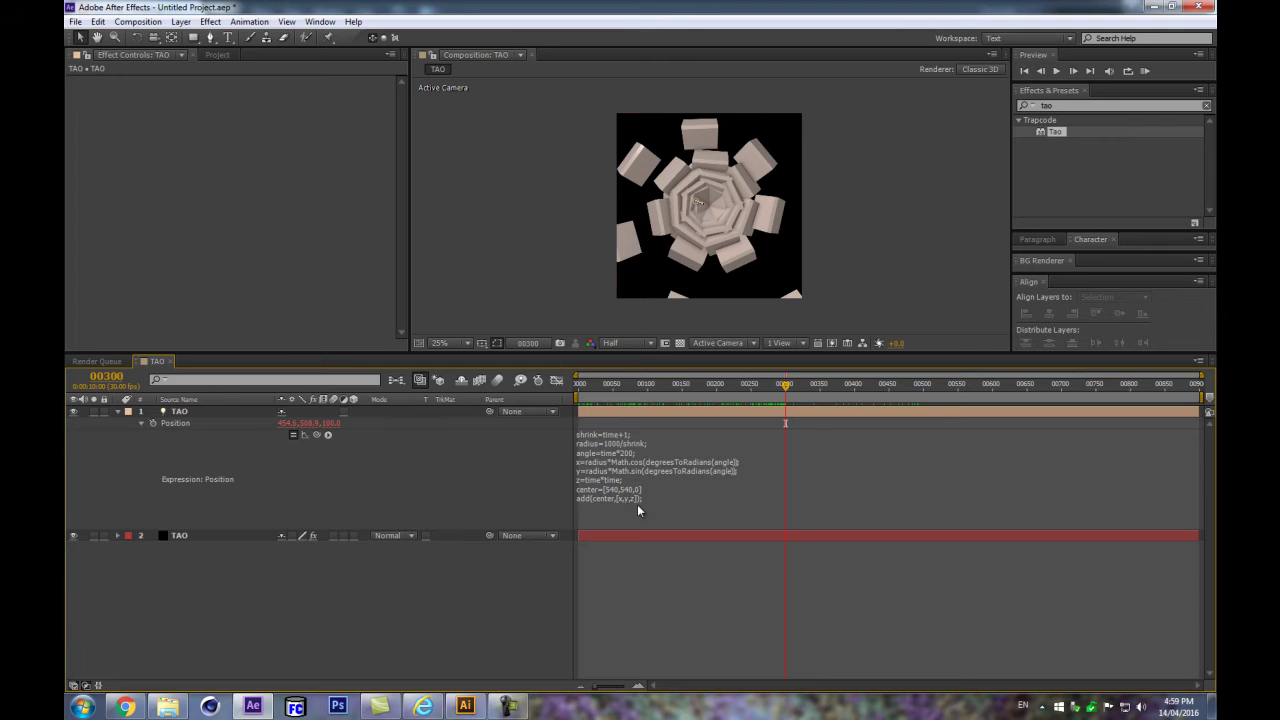
scroll(593, 183, up, 1)
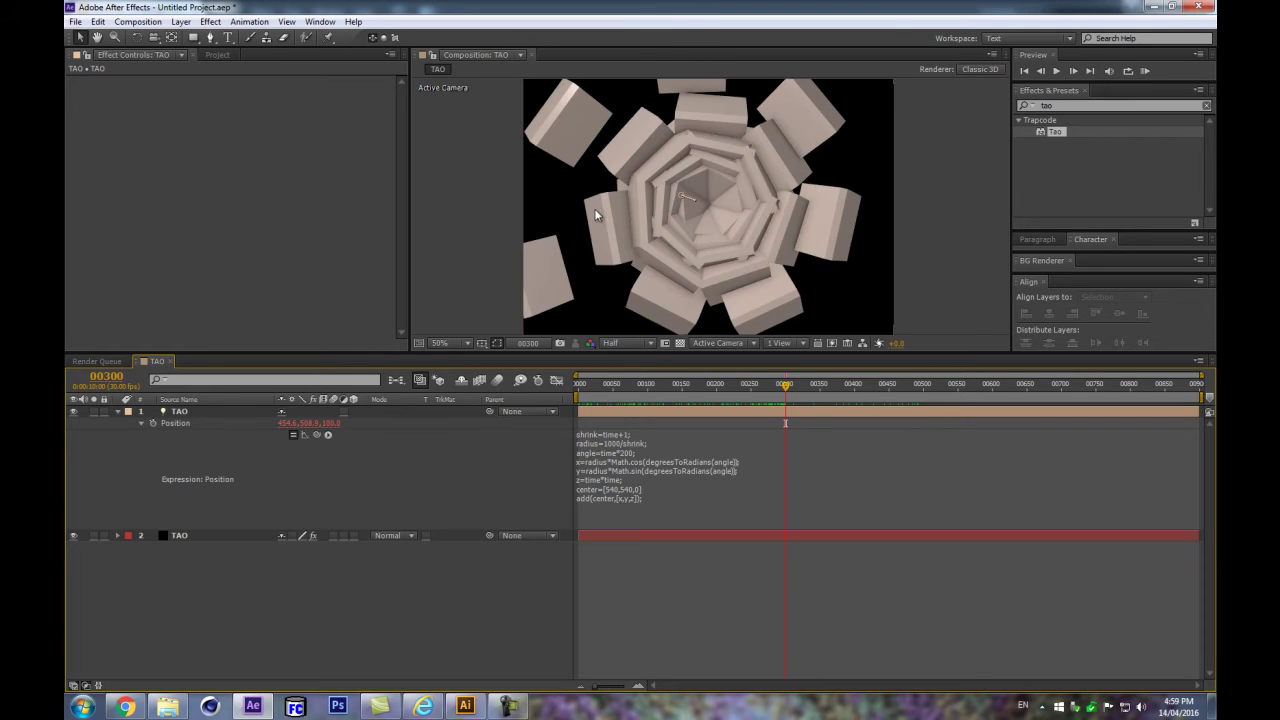
Step: Add a null object named SETTINGS above the TAO light and give it a Green label
click(176, 412)
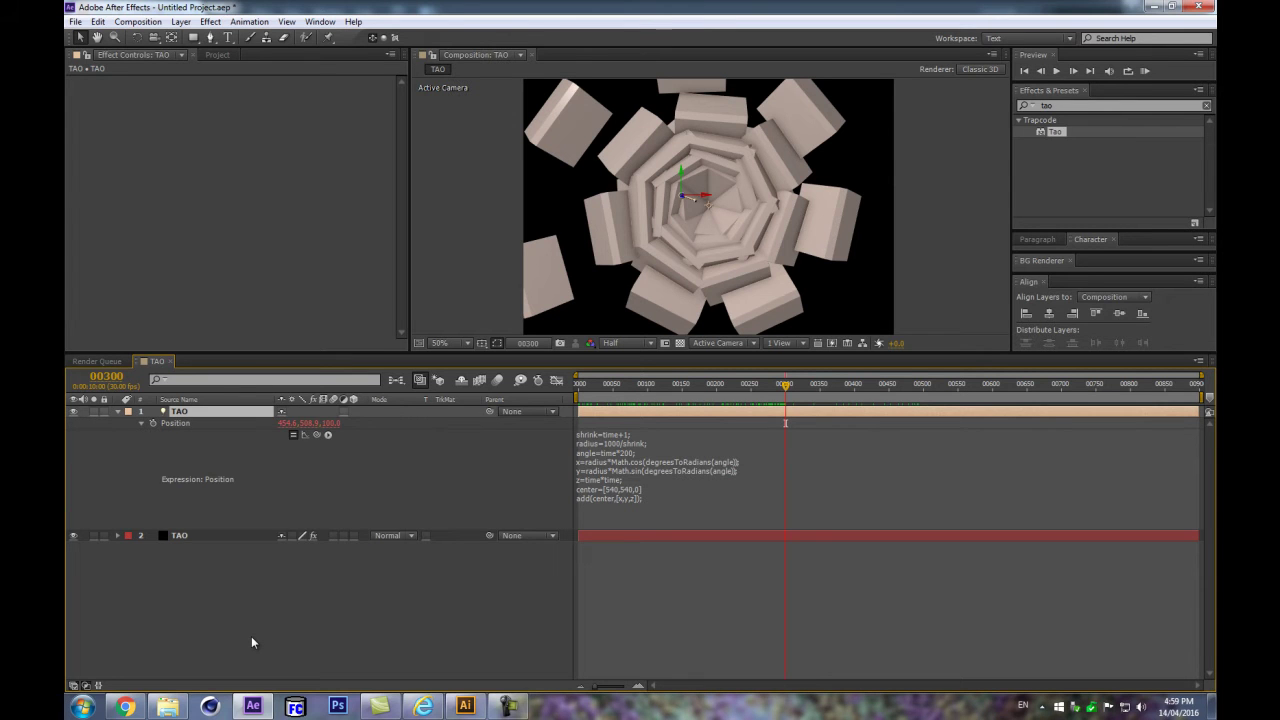
key(ctrl+alt+shift+y)
key(Return)
text(SETTINGS)
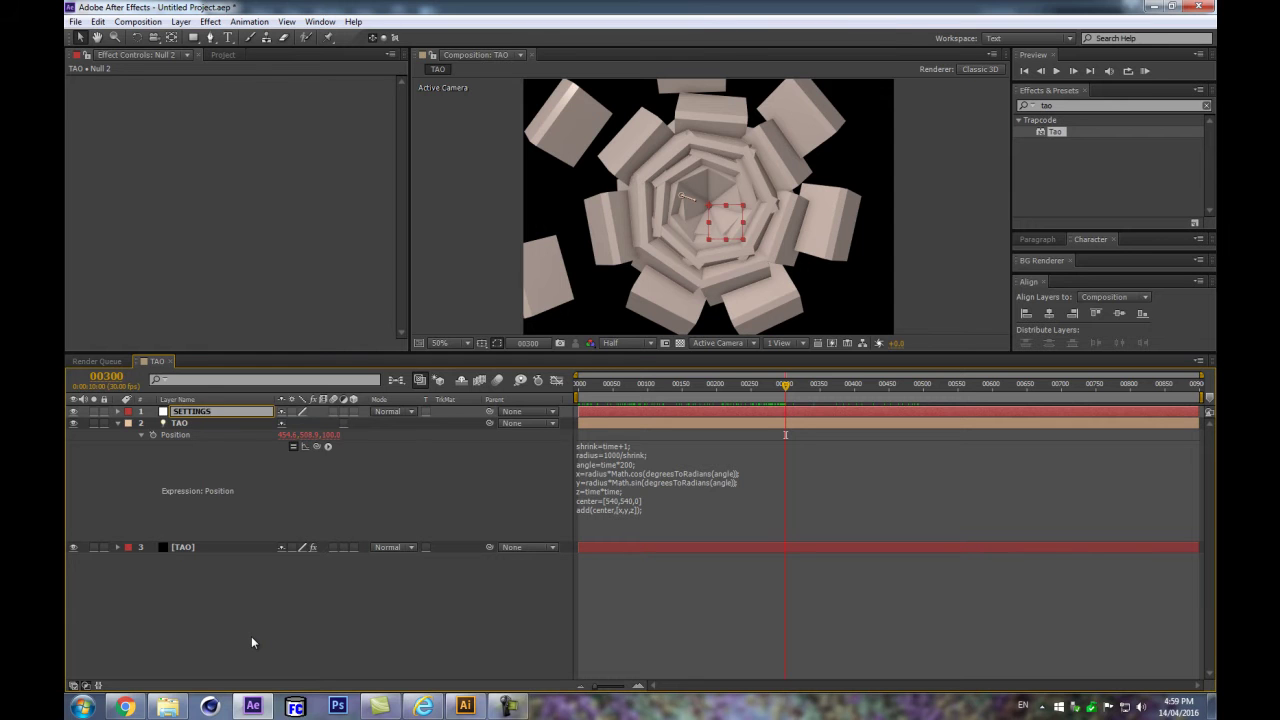
key(Return)
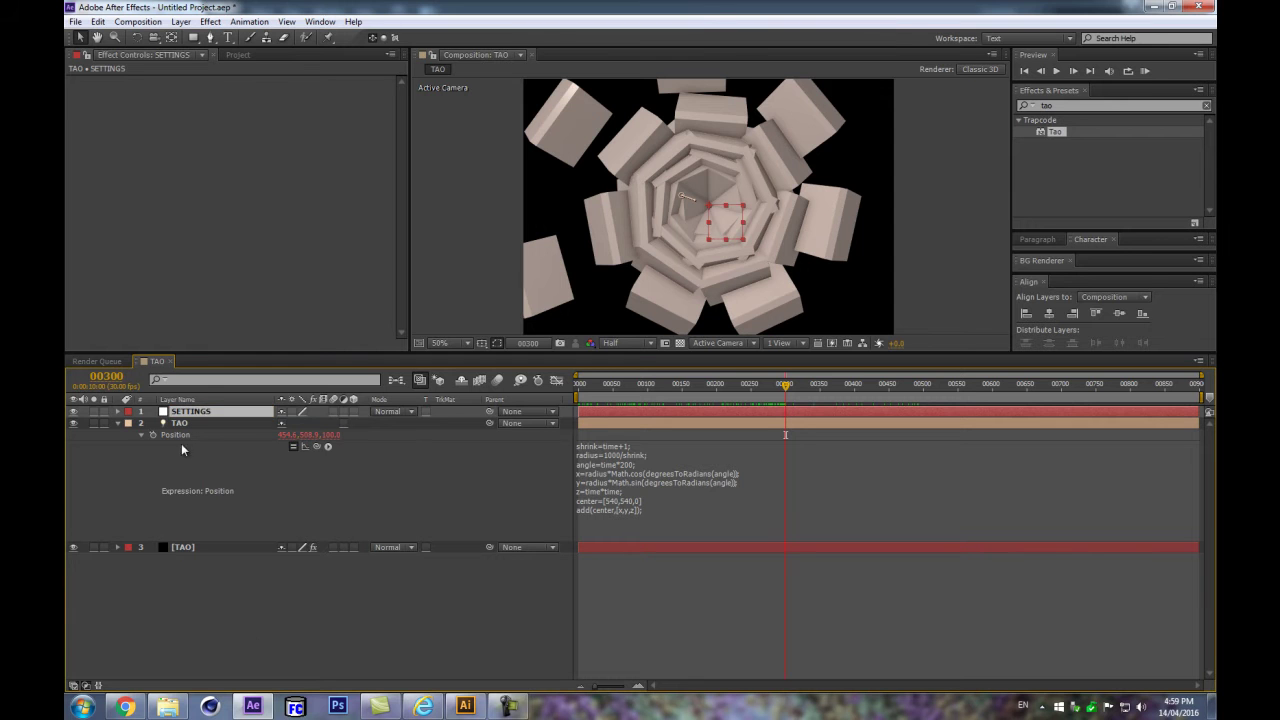
click(127, 412)
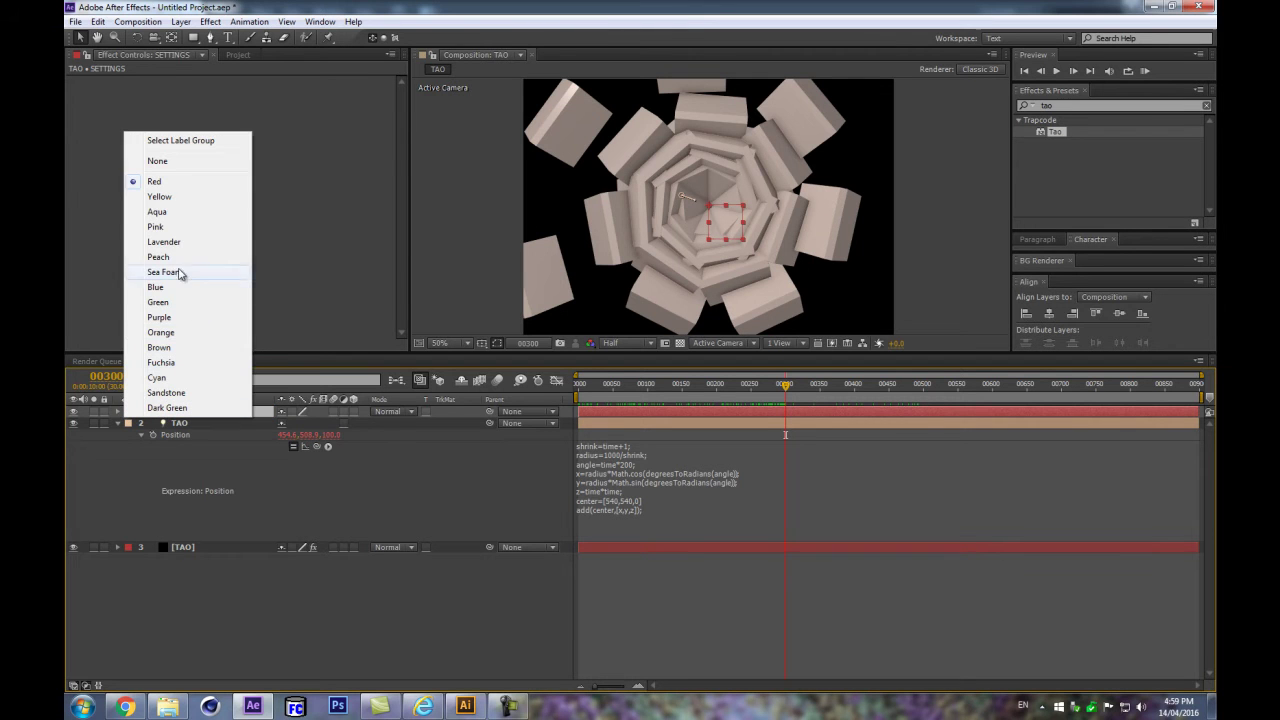
click(158, 302)
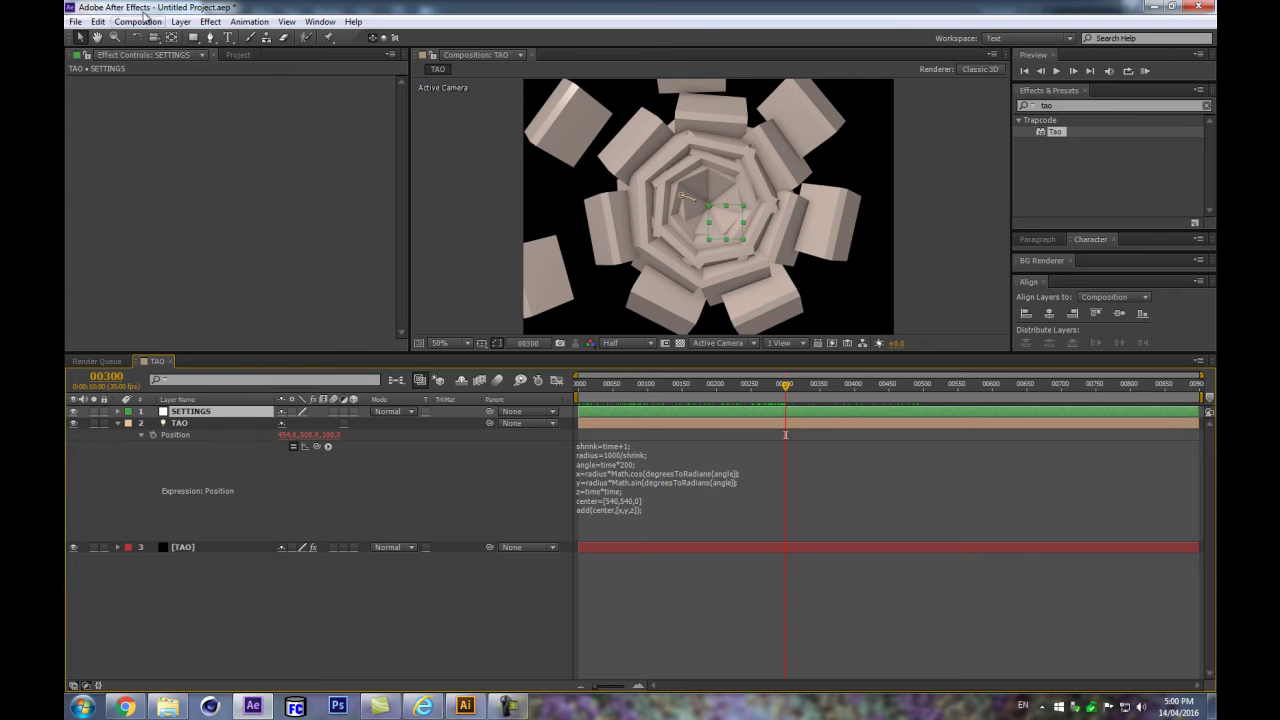
Step: Add a Slider Control effect to the SETTINGS null and rename it Radius
click(180, 22)
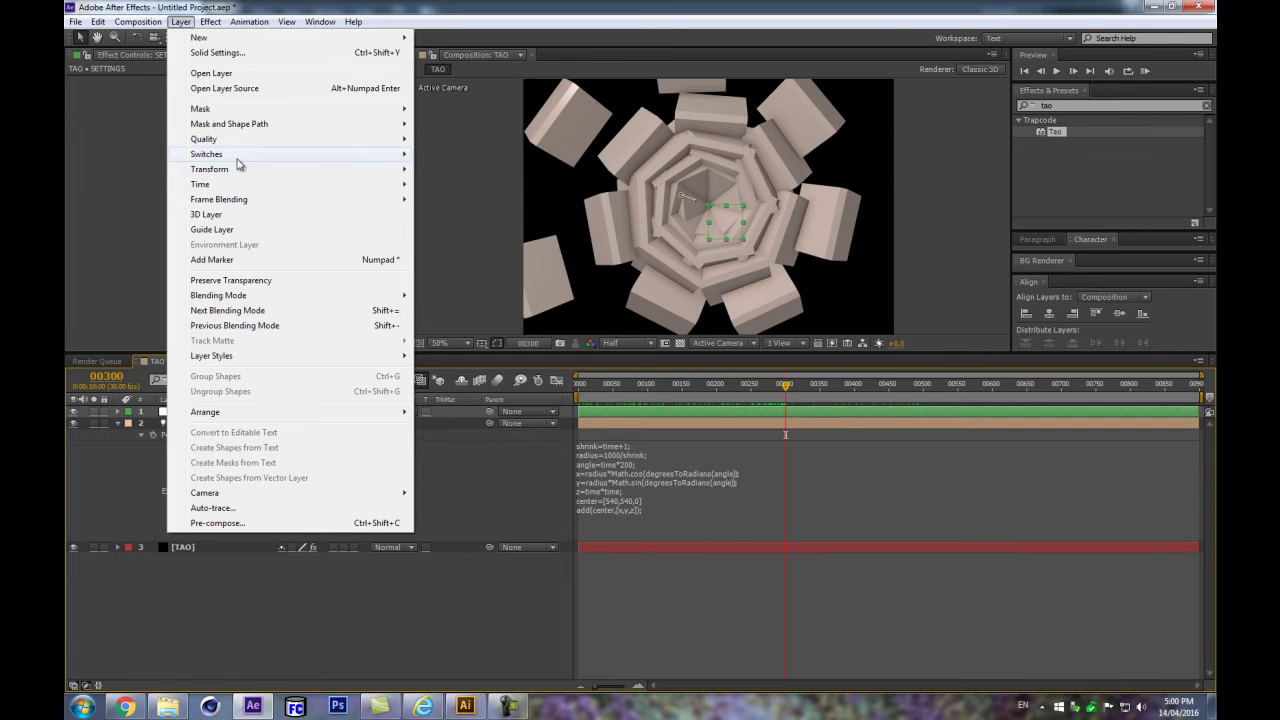
mouse_move(222, 172)
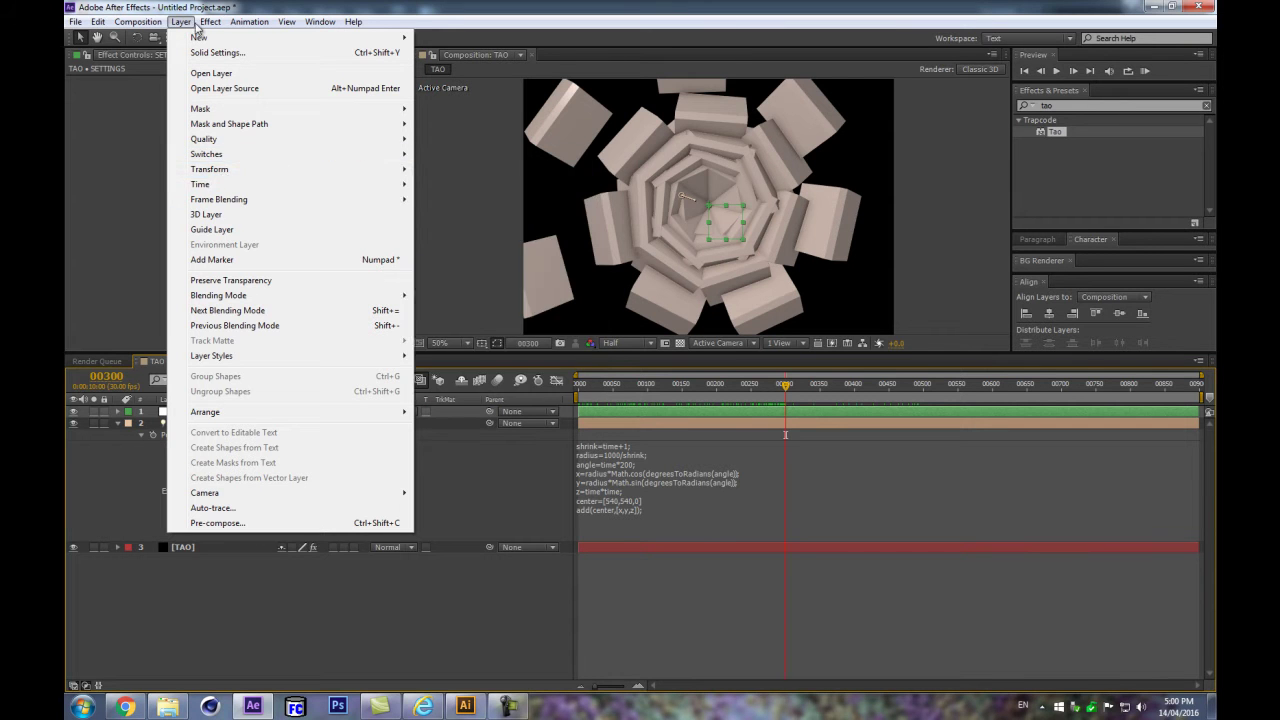
mouse_move(212, 25)
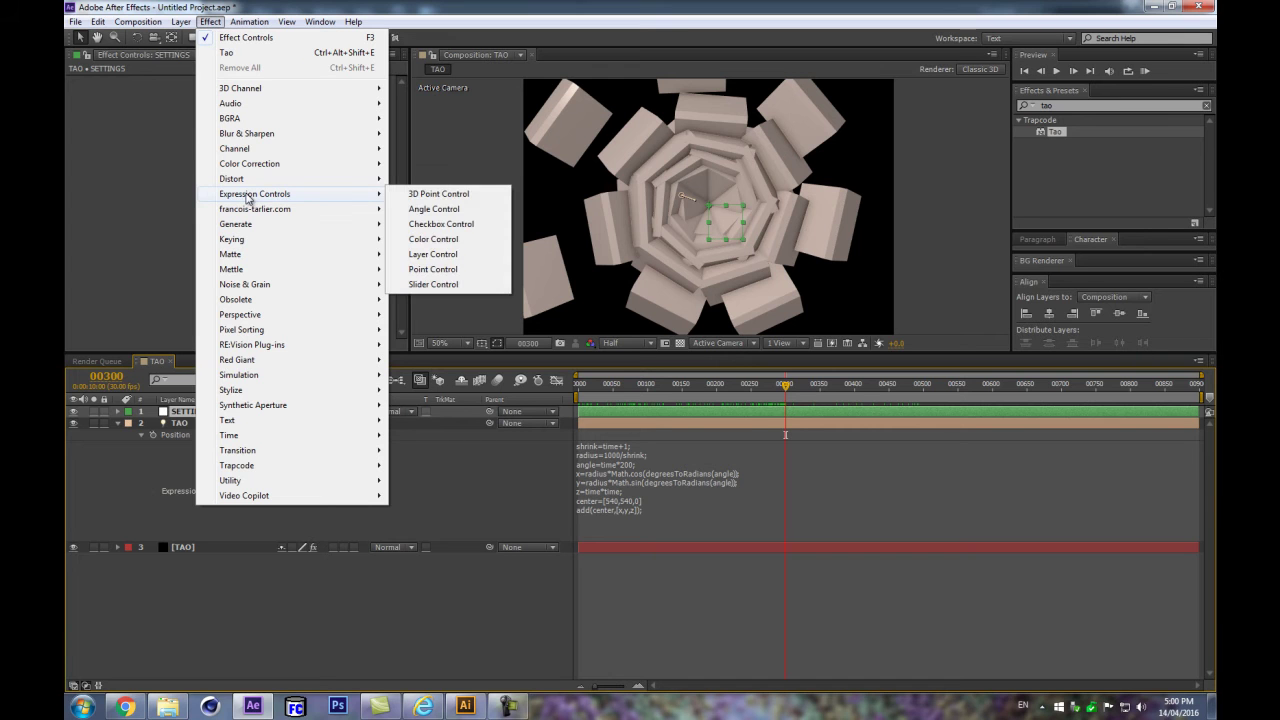
click(435, 284)
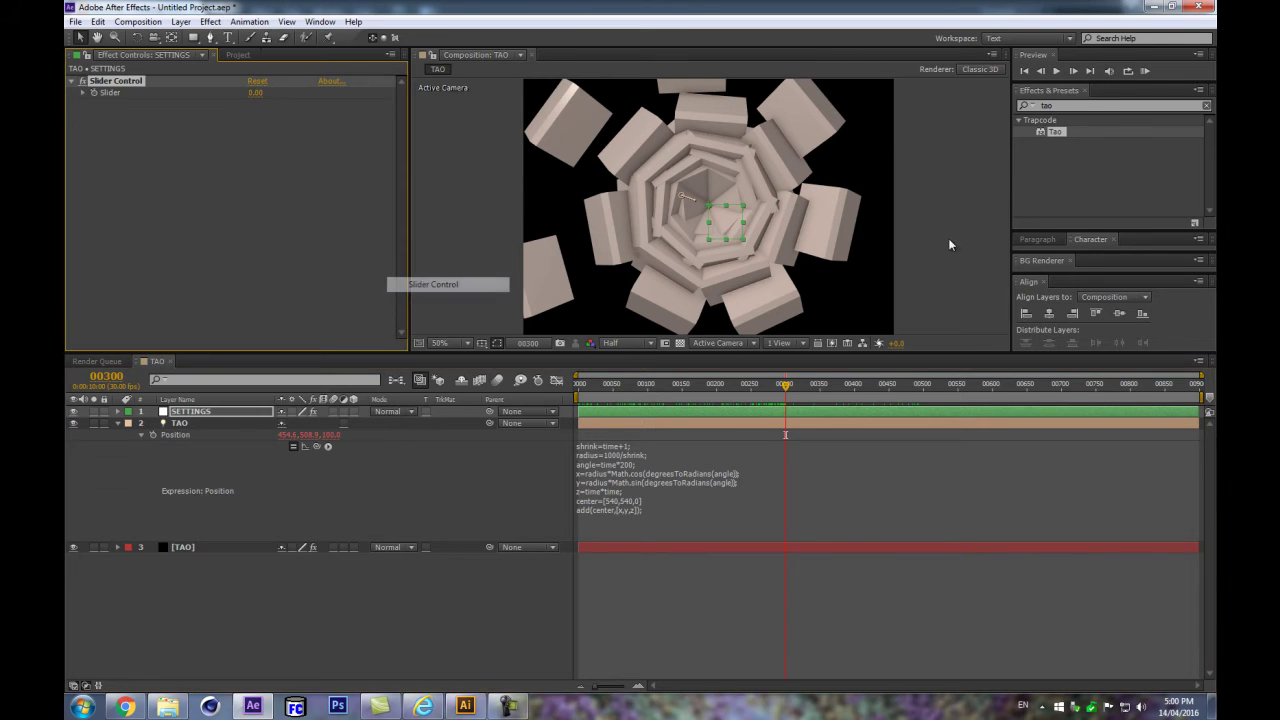
key(Return)
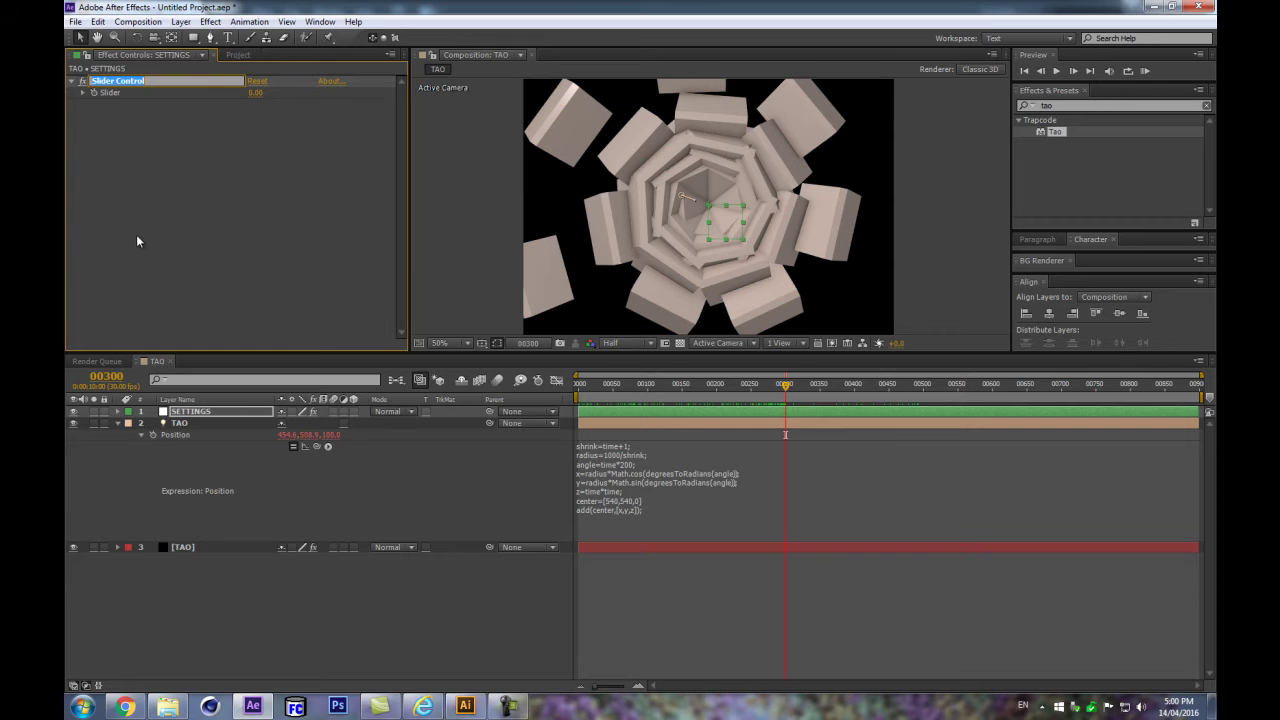
text(Radius)
key(Return)
Step: Duplicate the Radius slider on the SETTINGS null and rename the copy Depth
key(ctrl+d)
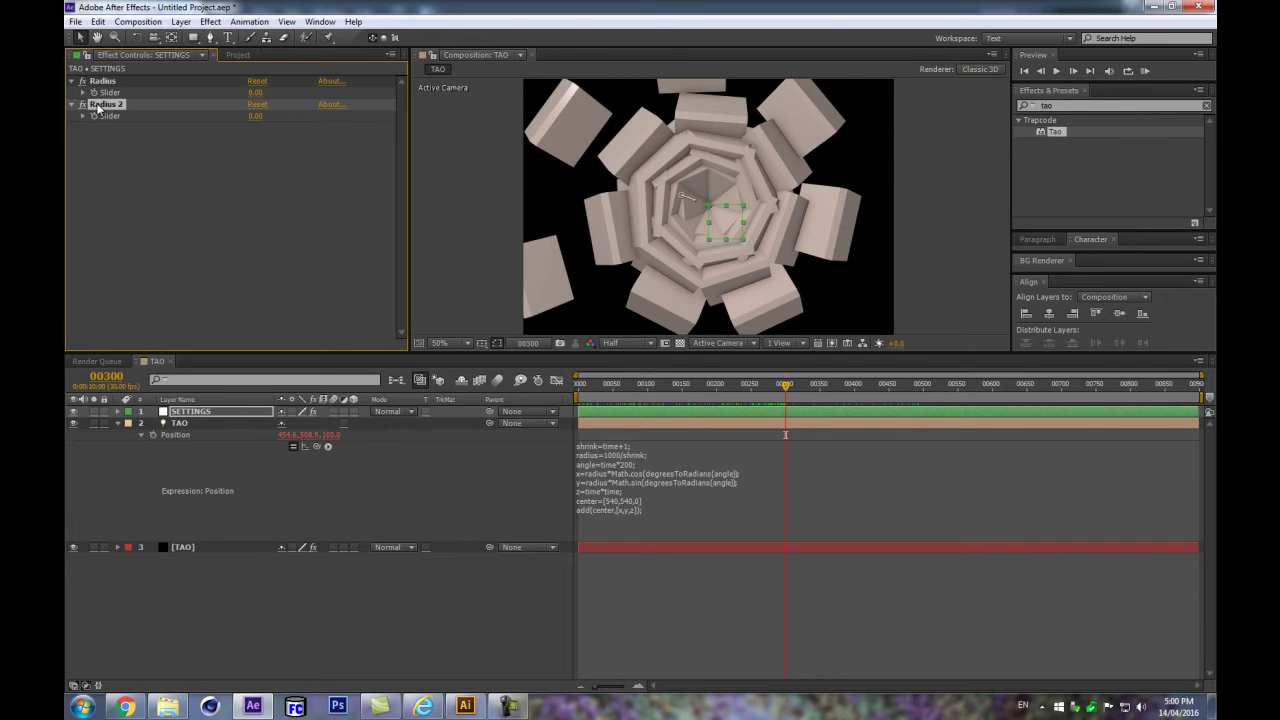
key(Return)
text(De)
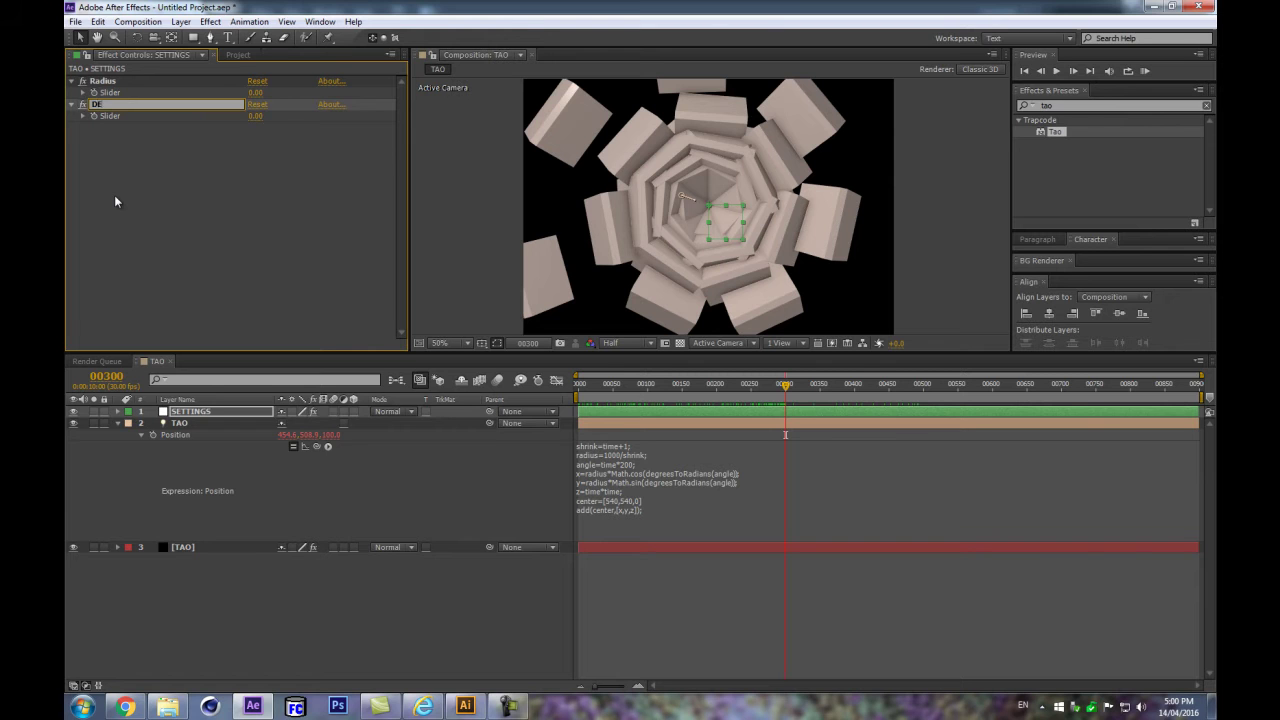
text(pth)
key(Return)
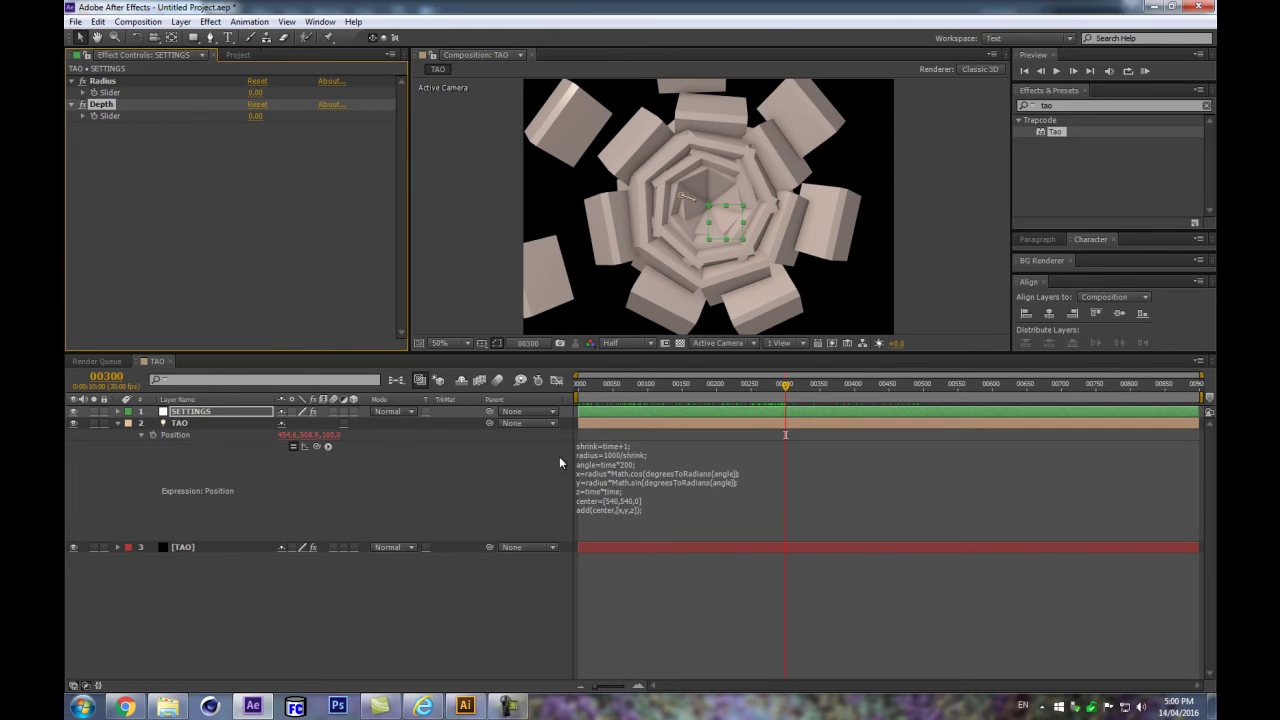
Step: Set the Radius slider to 1000, matching the radius constant in the light's Position expression
click(610, 474)
click(608, 455)
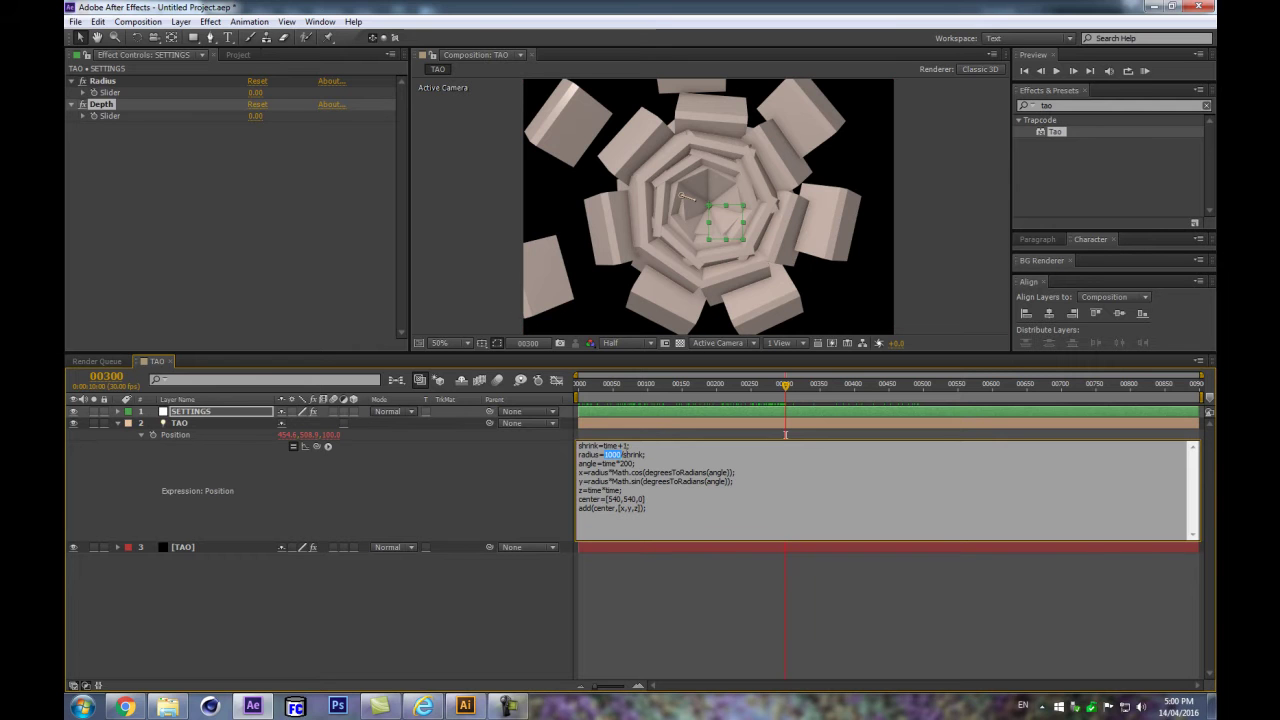
click(257, 93)
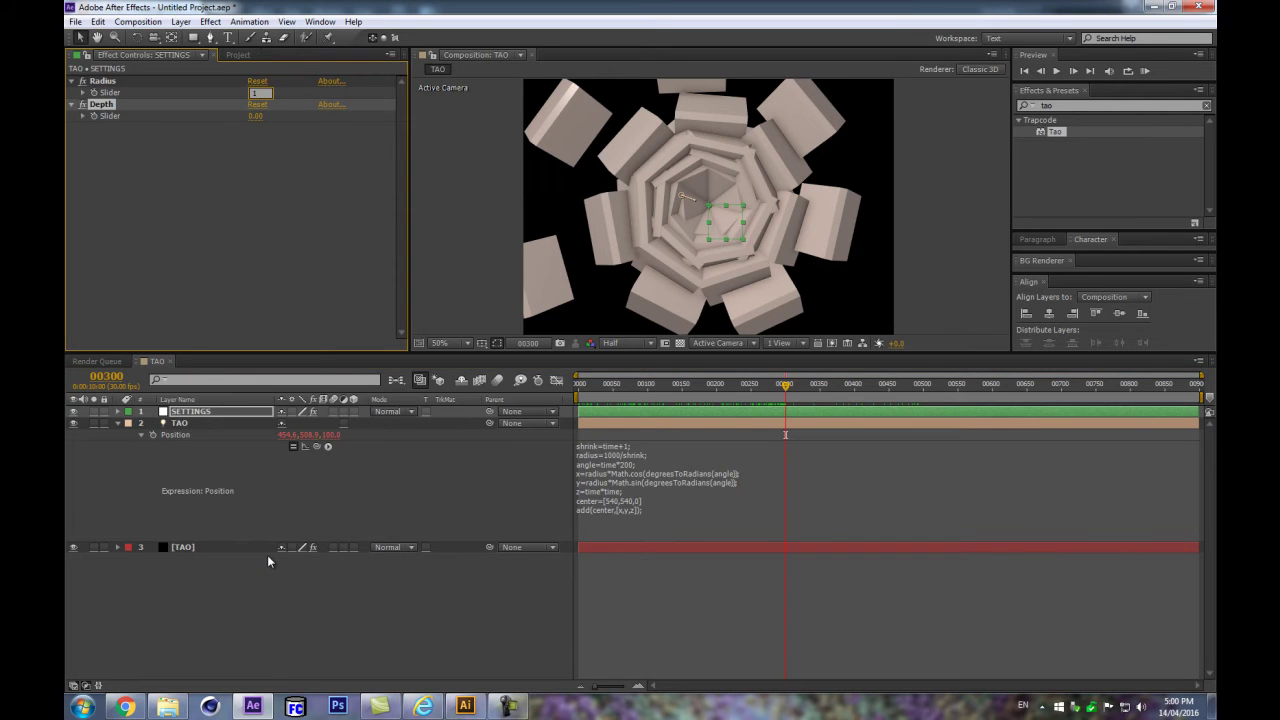
key(Return)
Step: Replace the 1000 constant in the light's Position expression with a link to the SETTINGS Radius slider, and lower that slider to 769
click(631, 465)
click(619, 455)
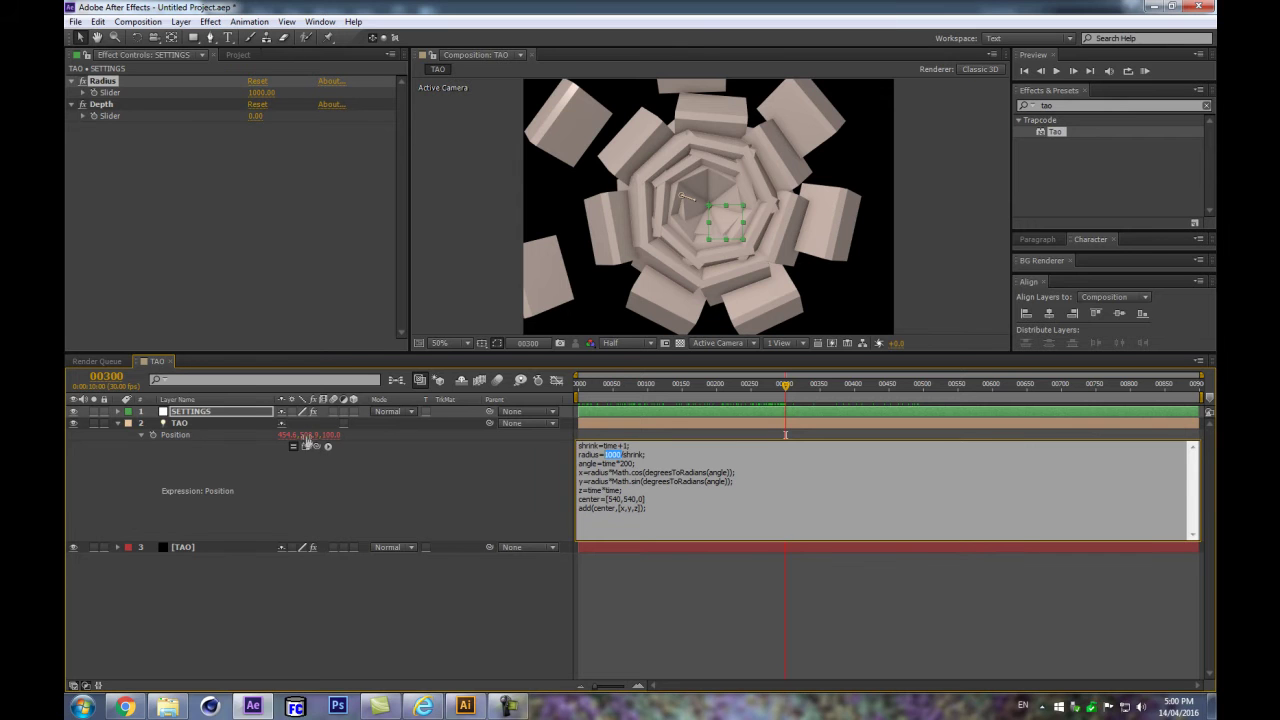
drag(316, 446, 163, 102)
click(375, 622)
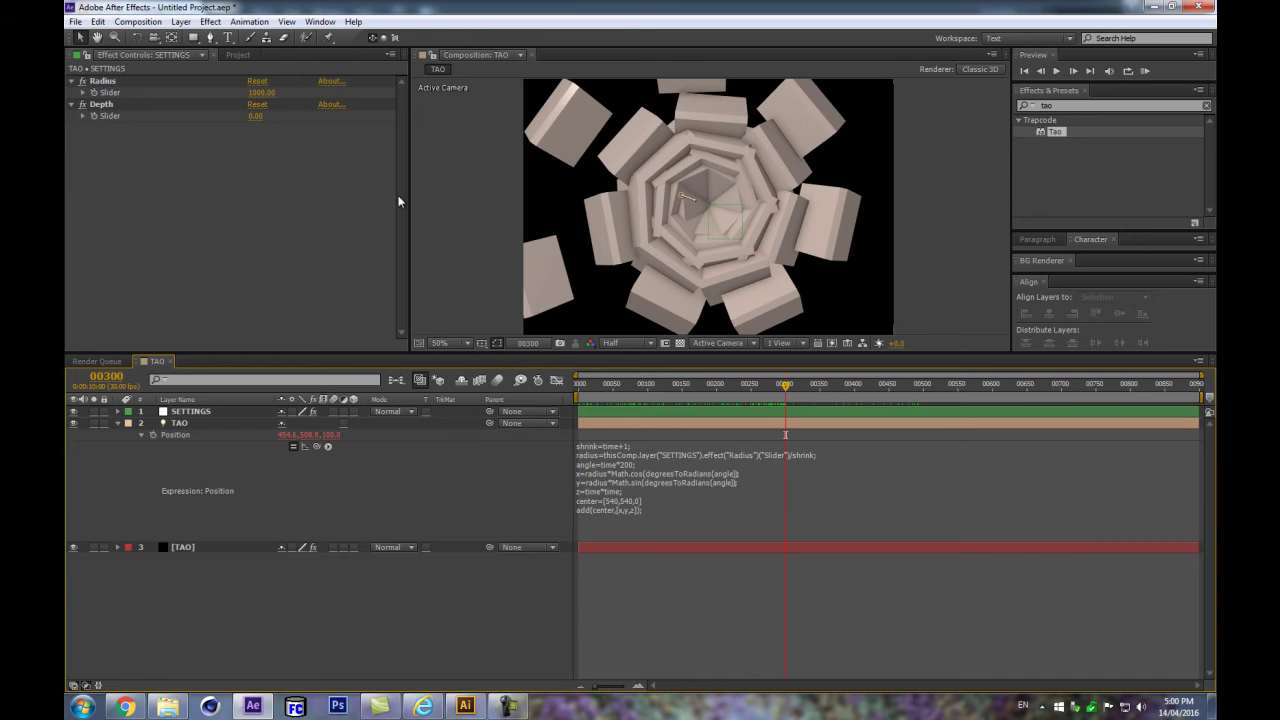
drag(262, 92, 624, 178)
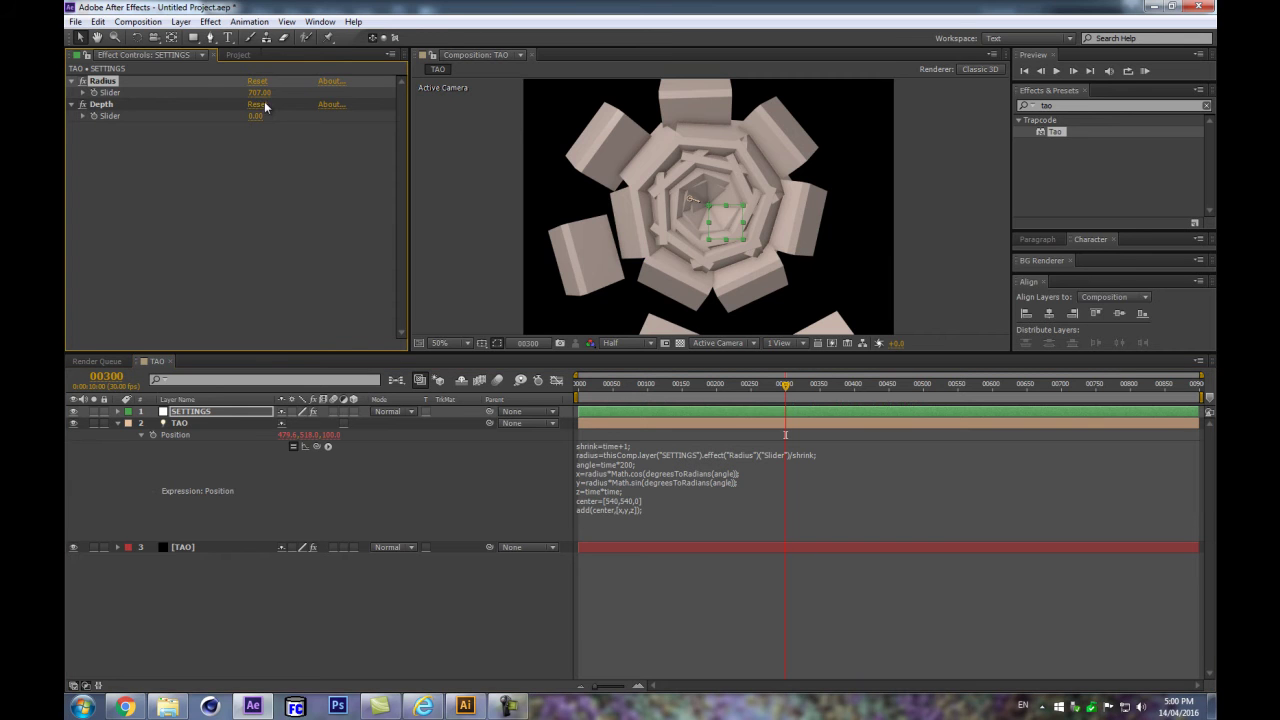
drag(239, 92, 258, 52)
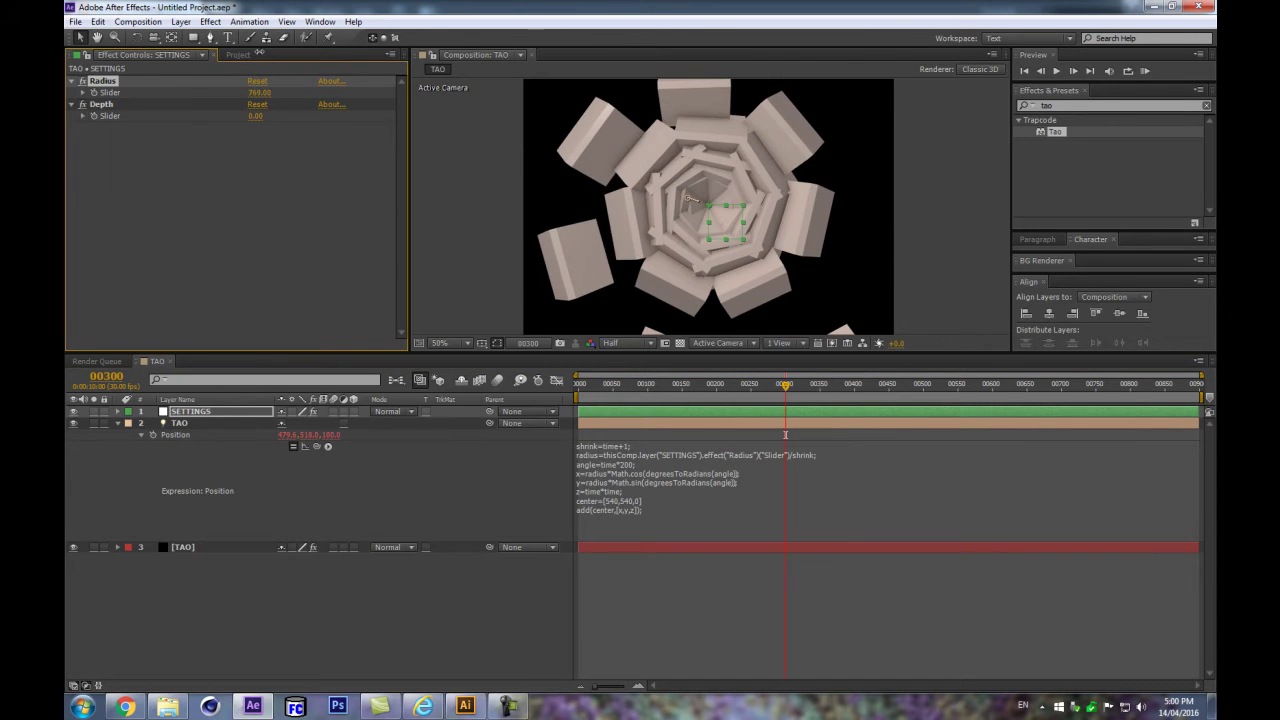
Step: Multiply the z line of the Position expression by a link to the SETTINGS Depth slider, and raise that slider to 199
click(600, 505)
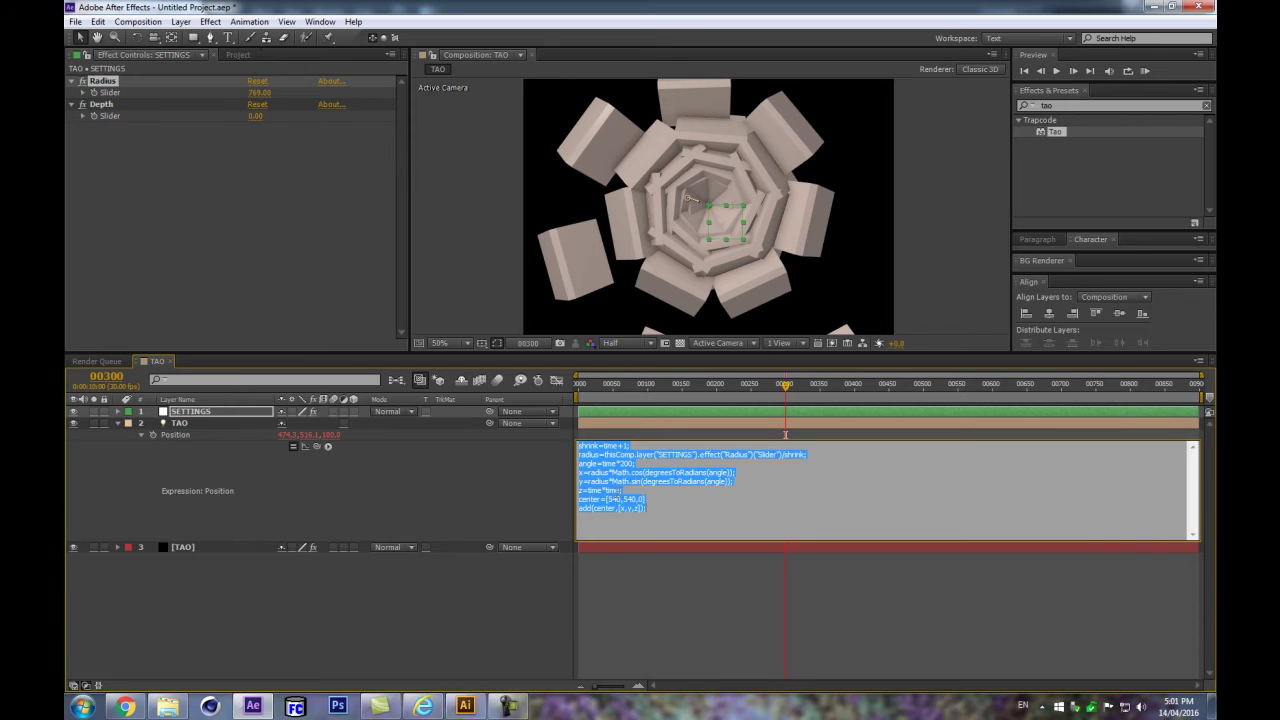
click(620, 499)
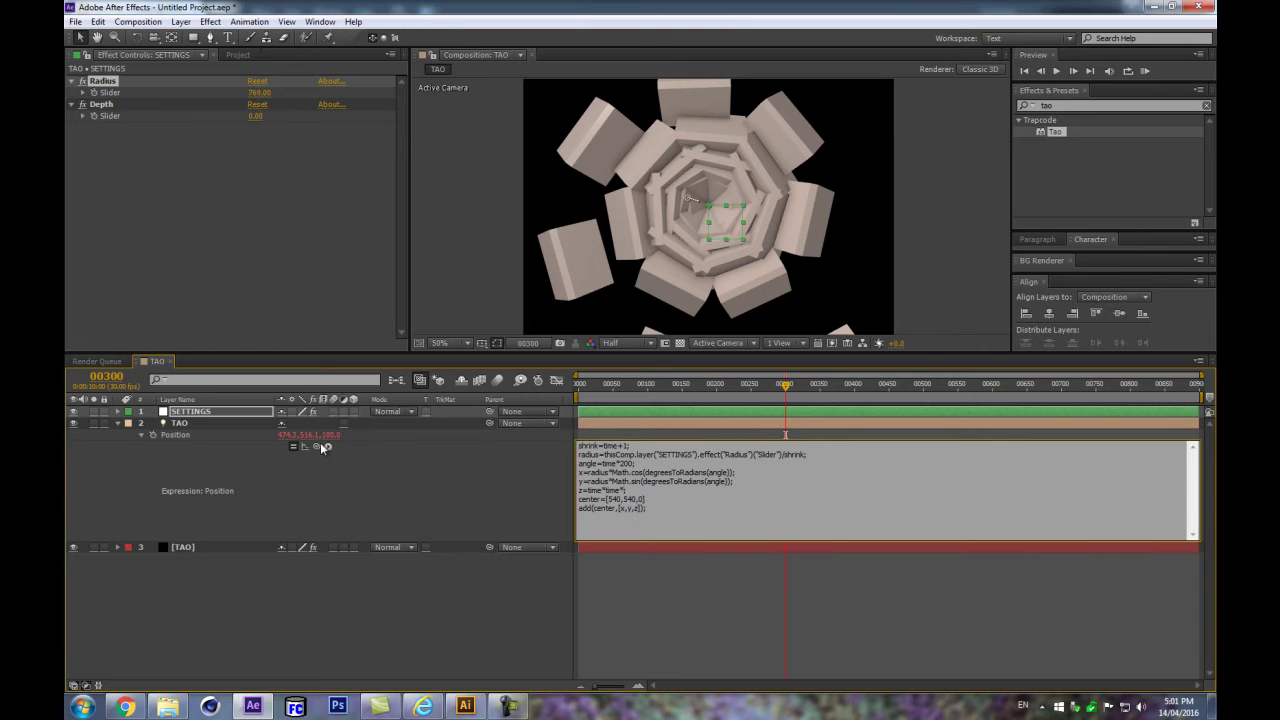
drag(323, 447, 139, 116)
click(469, 613)
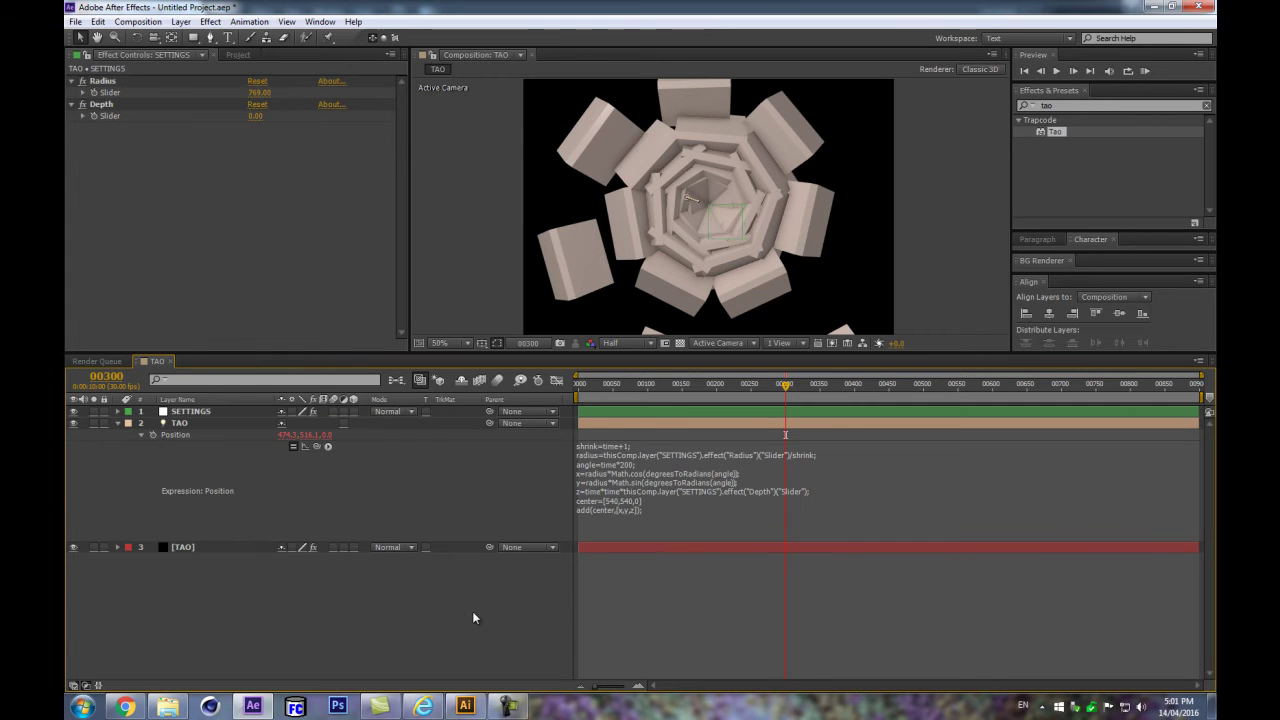
drag(255, 117, 355, 54)
drag(375, 112, 325, 17)
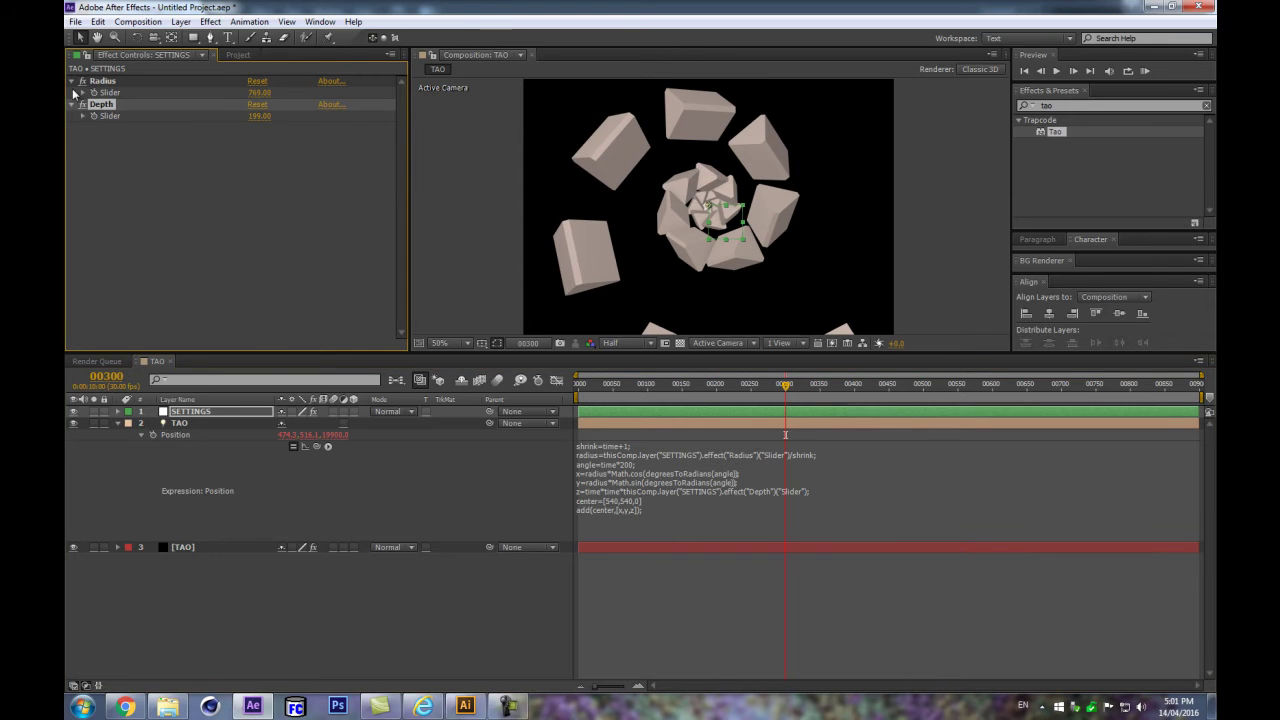
Step: Return to frame 0, duplicate the Depth slider on the SETTINGS null and rename the copy Angle
drag(786, 385, 511, 399)
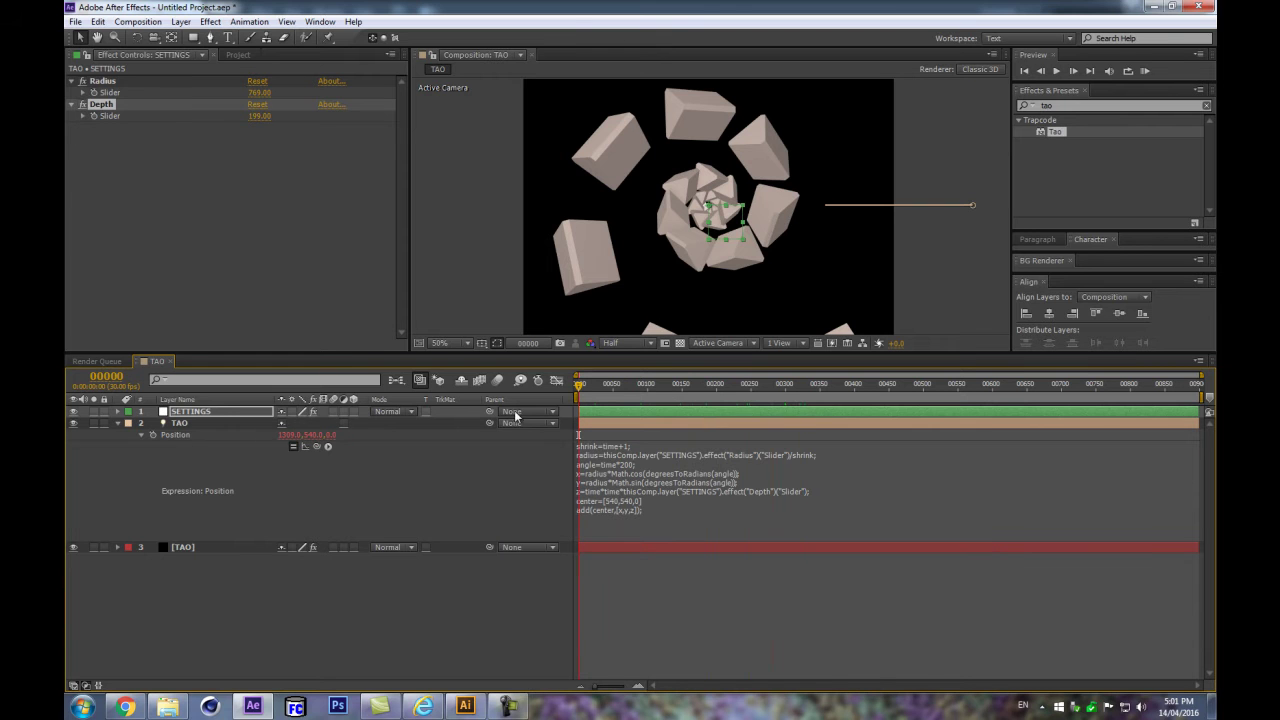
click(578, 490)
click(631, 463)
double_click(627, 463)
click(238, 424)
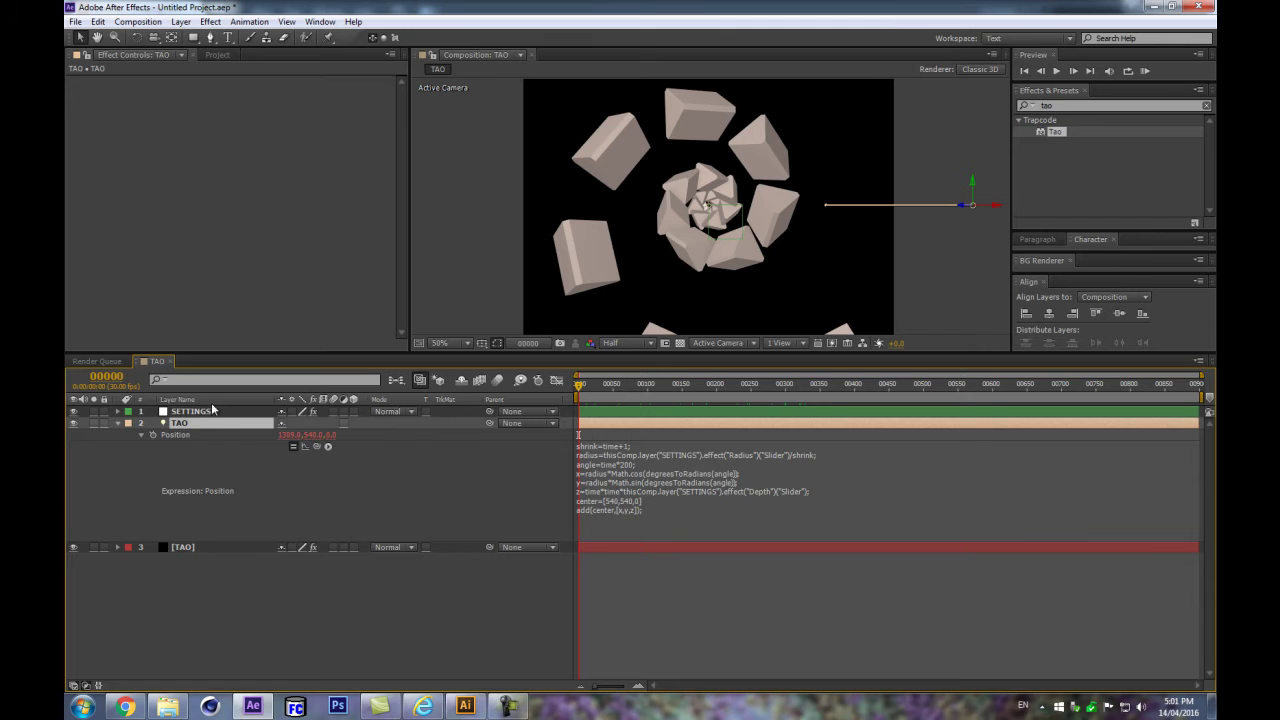
click(205, 411)
click(103, 106)
key(ctrl+d)
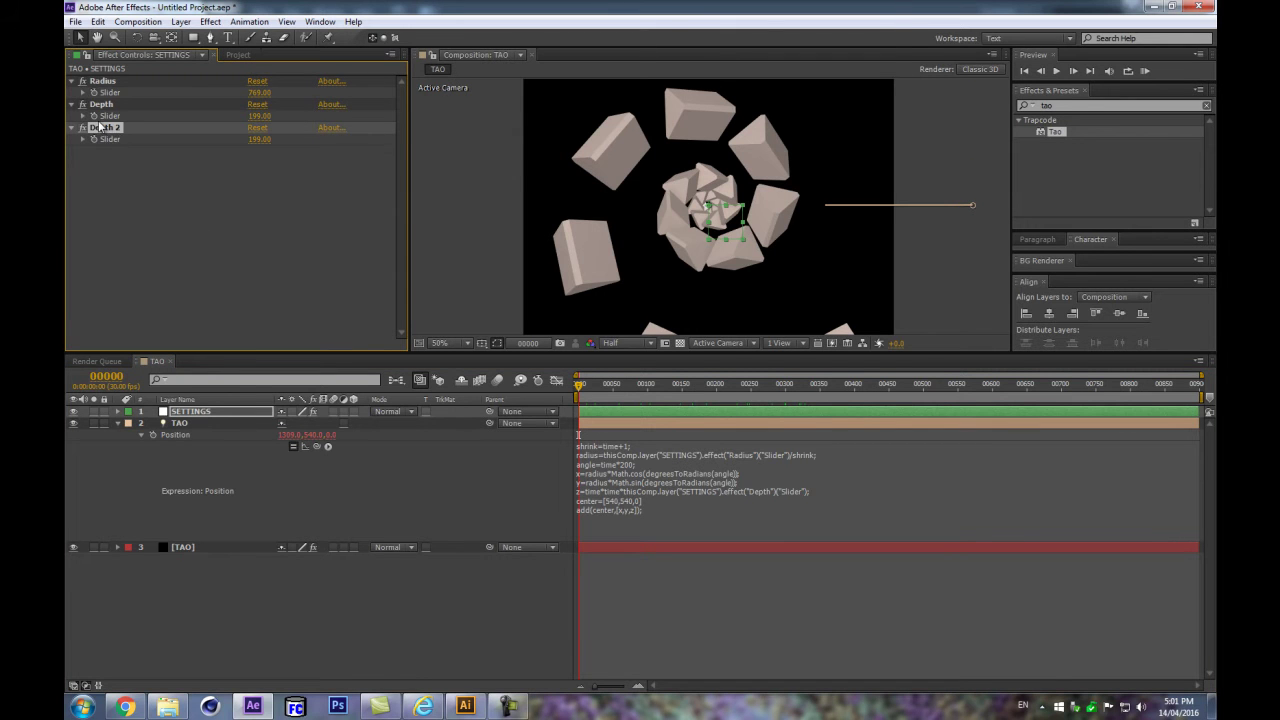
key(Return)
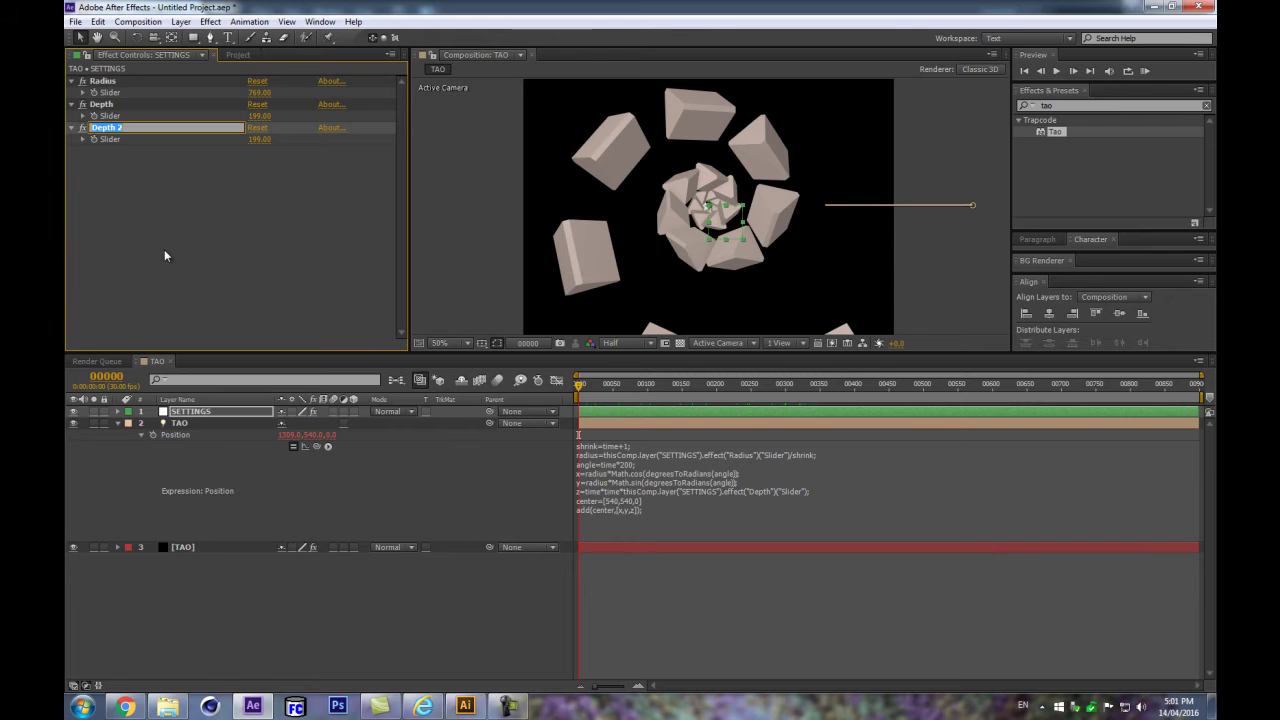
text(Angle)
key(Return)
Step: Set the Angle slider to 200 and link the 200 multiplier in the expression's angle line to it
click(623, 473)
click(623, 473)
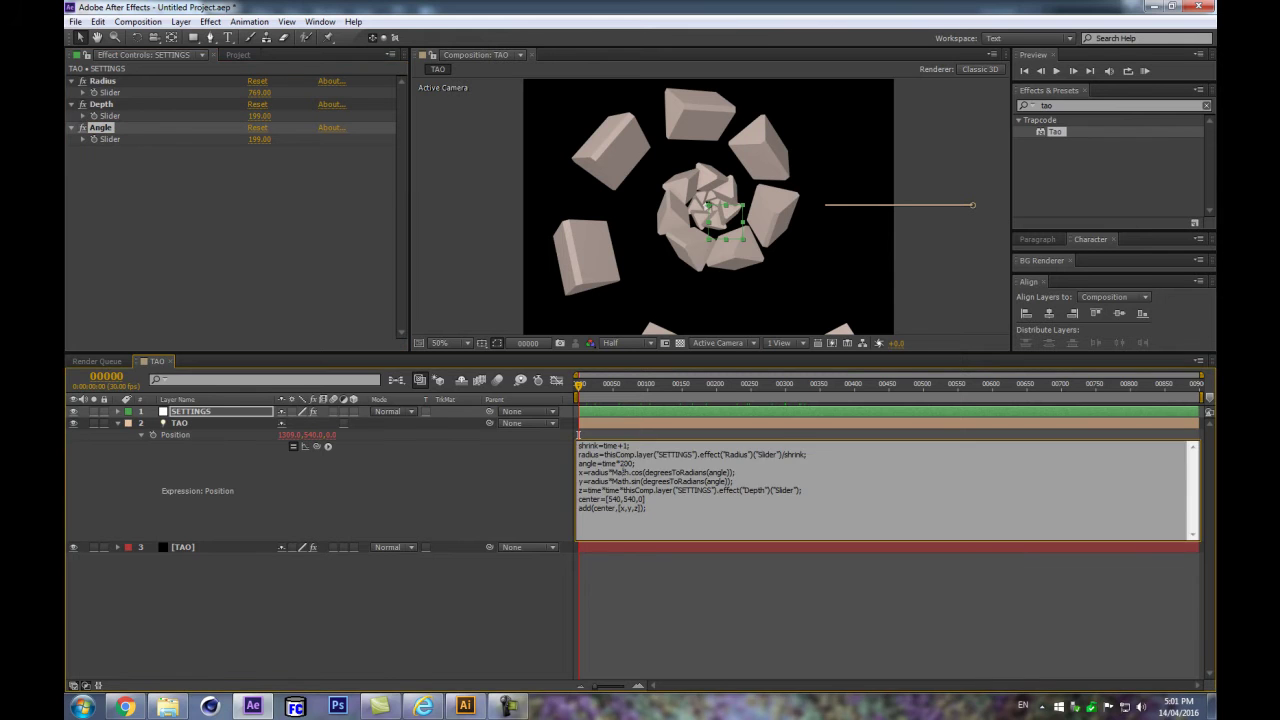
click(259, 139)
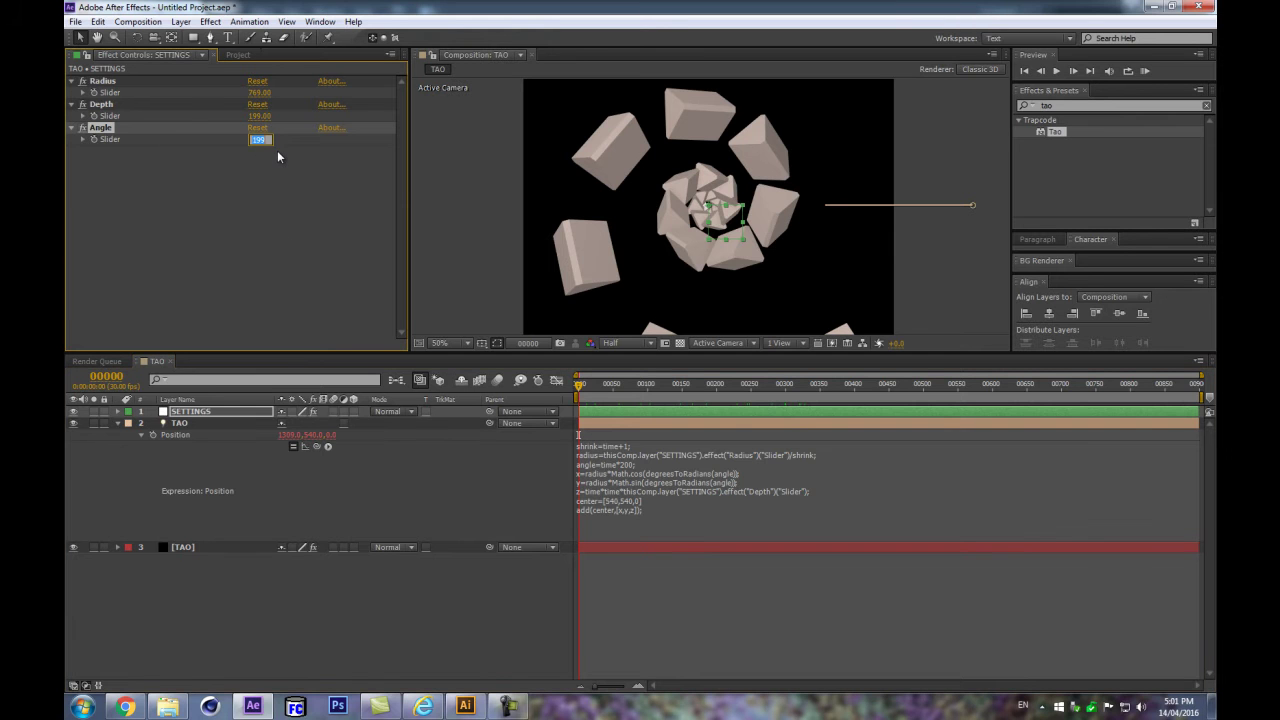
click(623, 462)
click(624, 465)
double_click(624, 464)
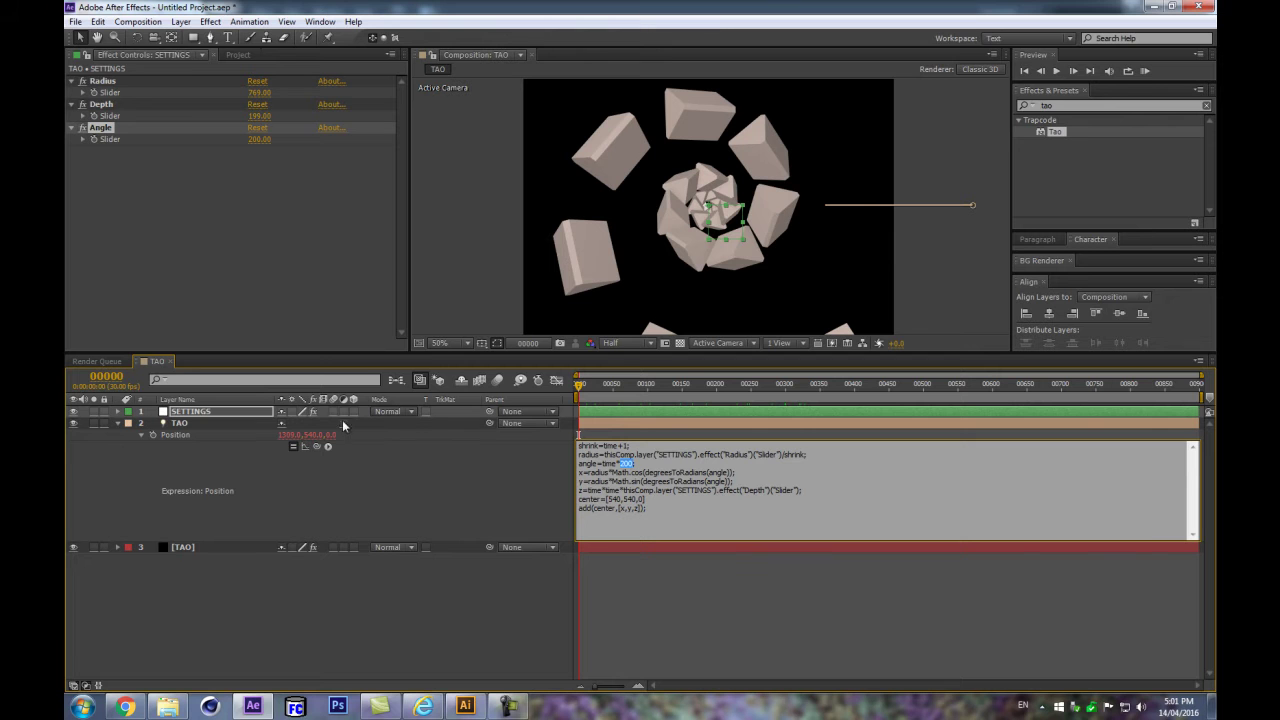
drag(317, 446, 144, 136)
Step: Vary the Angle slider to test its effect on the spiral, and set it back to 200
drag(260, 148, 291, 114)
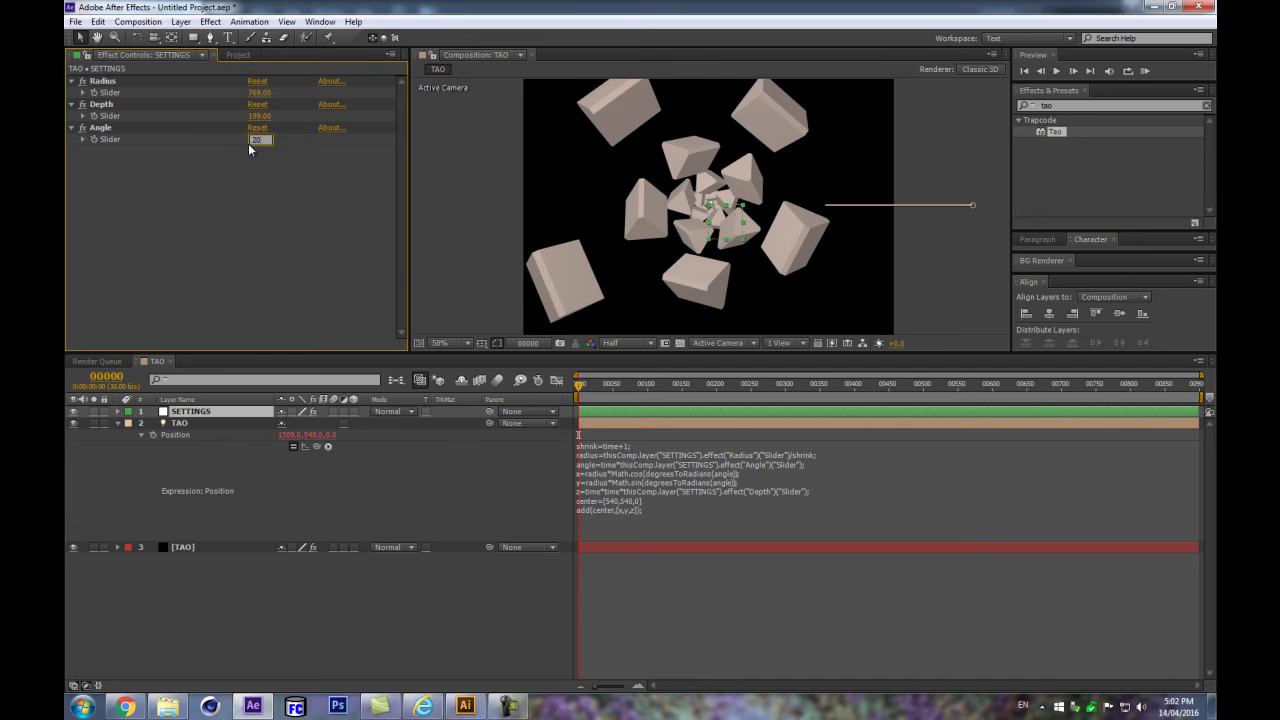
text(0)
key(Return)
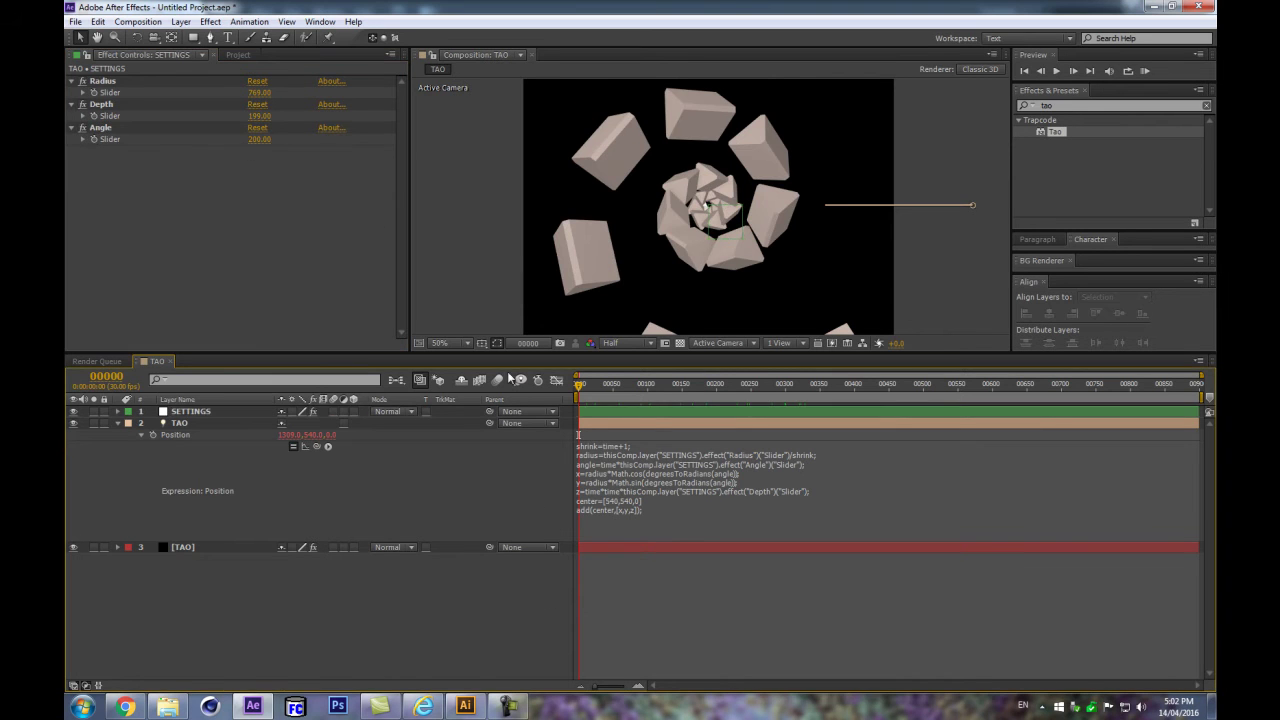
click(592, 455)
click(578, 436)
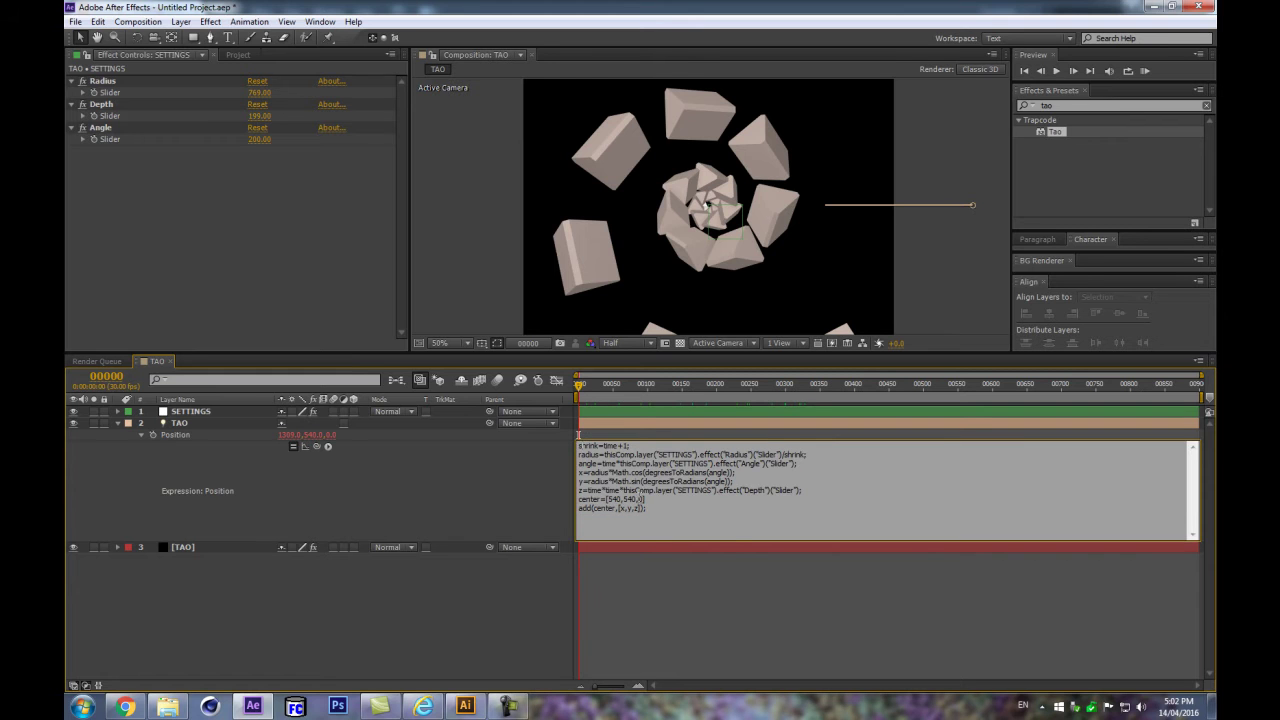
click(426, 605)
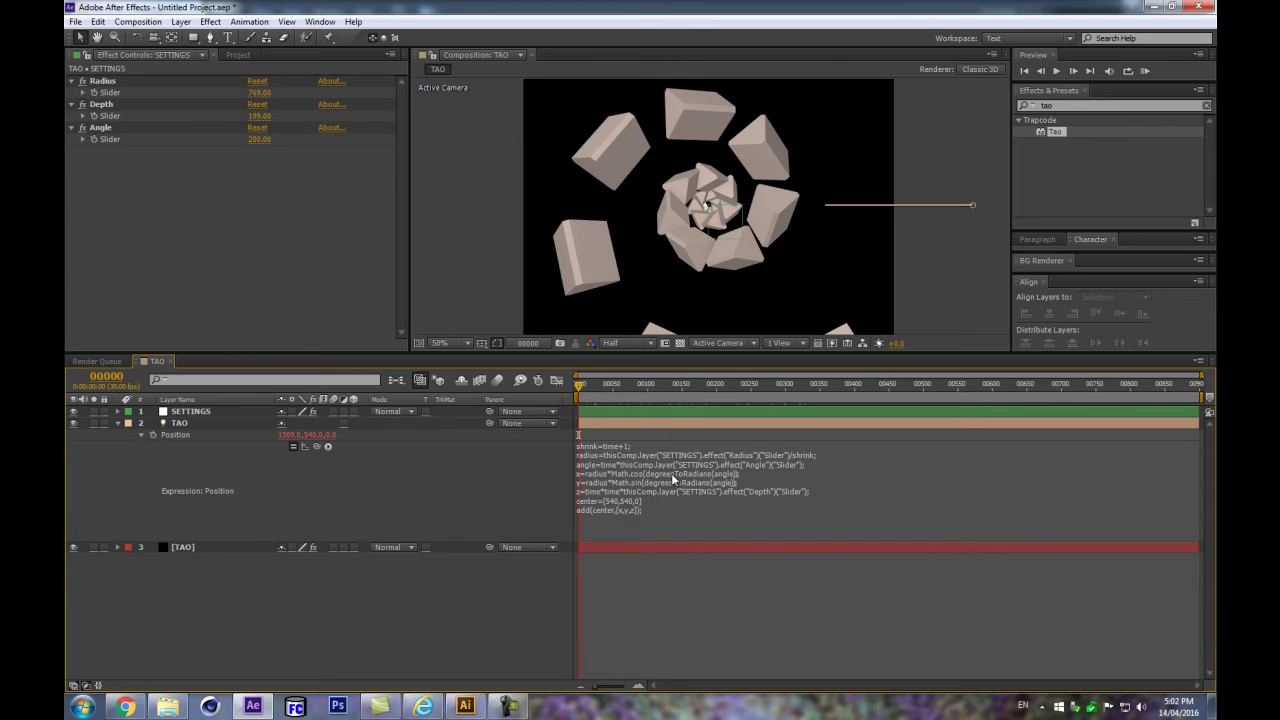
Step: In the Tao effect's Segment settings, raise Segments to 51 and set Rotate X to 55
click(198, 551)
drag(400, 158, 391, 260)
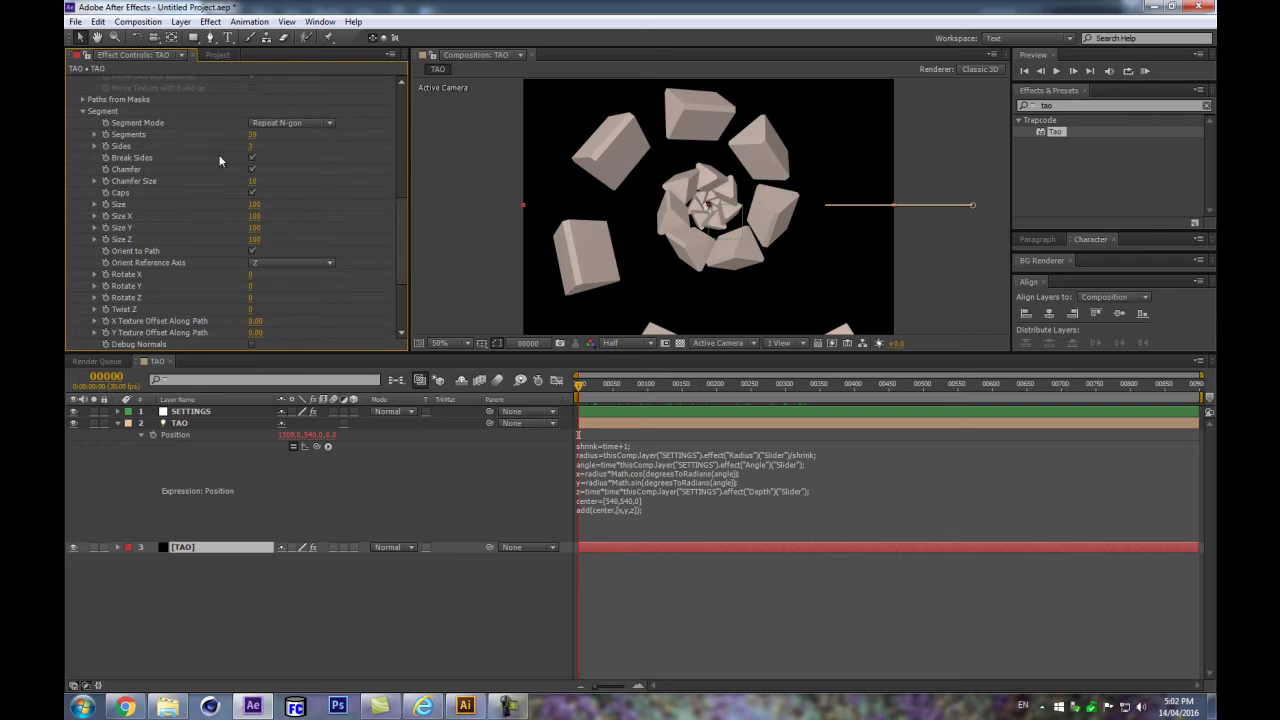
mouse_move(252, 134)
mouse_down()
mouse_move(275, 134)
mouse_move(257, 134)
mouse_up()
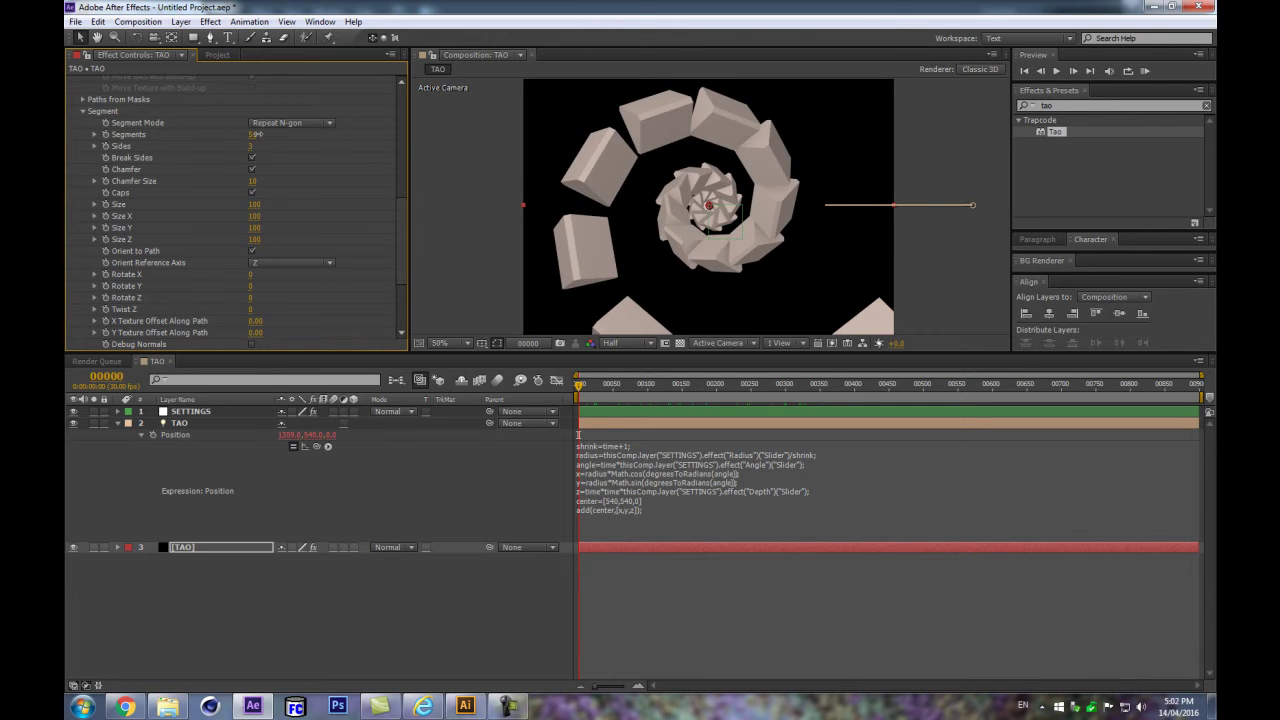
mouse_move(252, 280)
mouse_down()
mouse_move(306, 269)
mouse_move(252, 288)
mouse_up()
click(252, 277)
text(55)
key(Return)
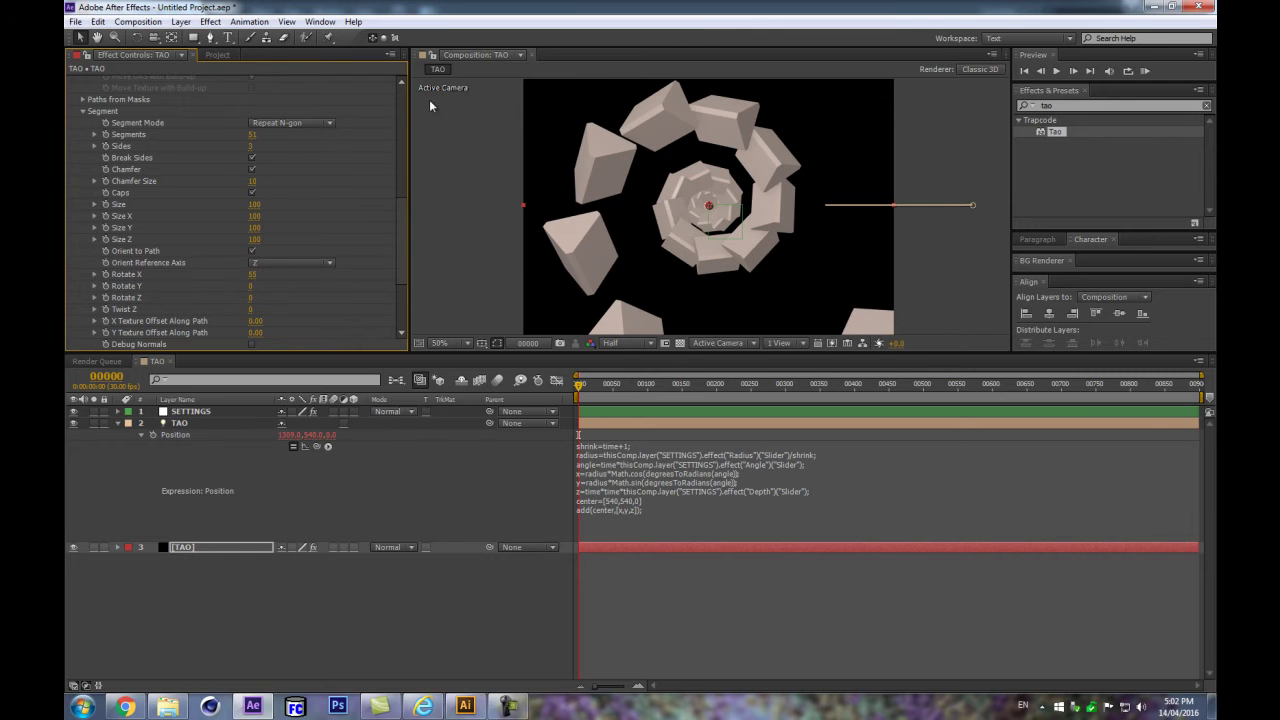
Step: Raise the Tao effect's Segments to 157 and enlarge the segment Size to 166
drag(788, 353, 787, 432)
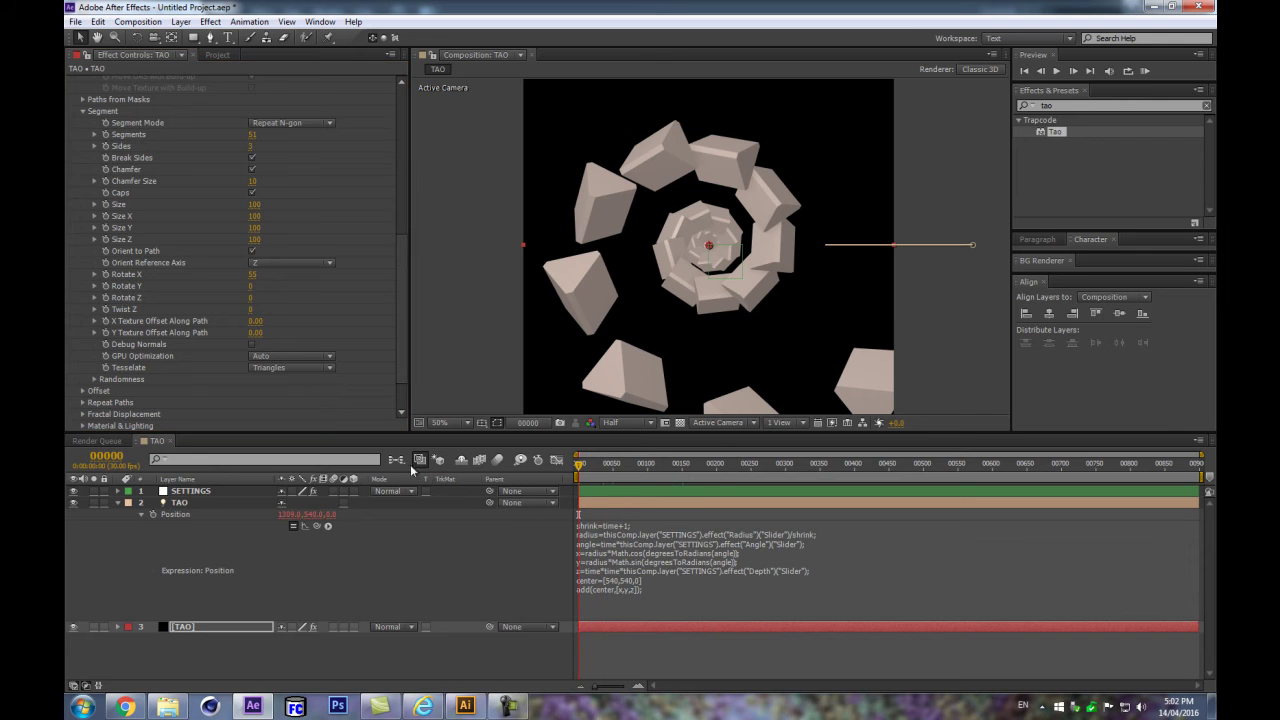
drag(252, 135, 316, 125)
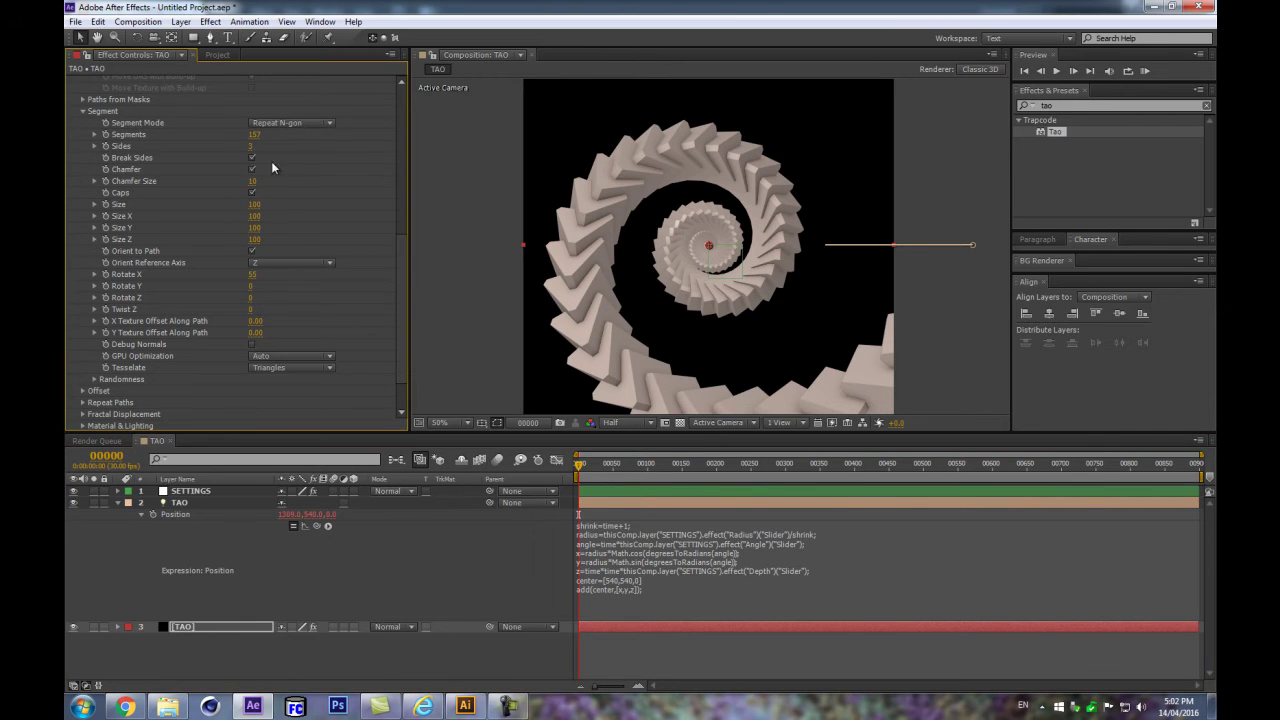
drag(254, 204, 300, 204)
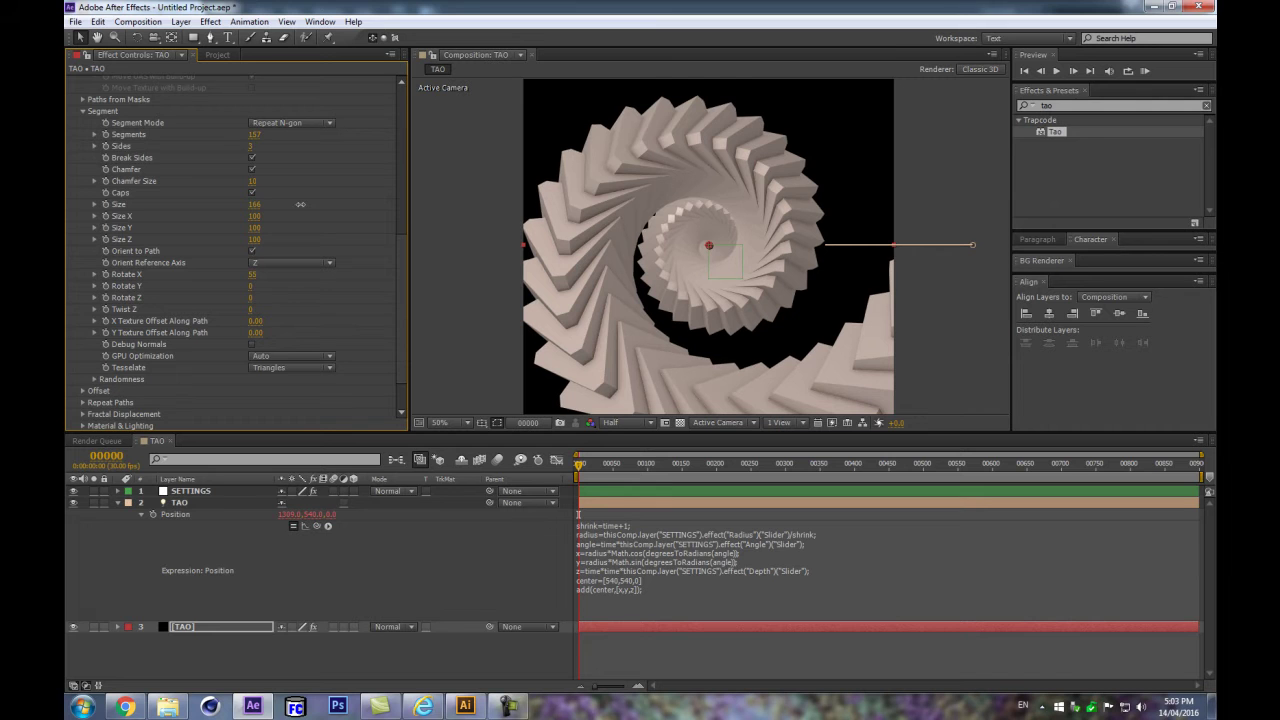
Step: Compare the stairway without Chamfer, keep Chamfer enabled, and set the Tao effect's Segments to 111
click(252, 169)
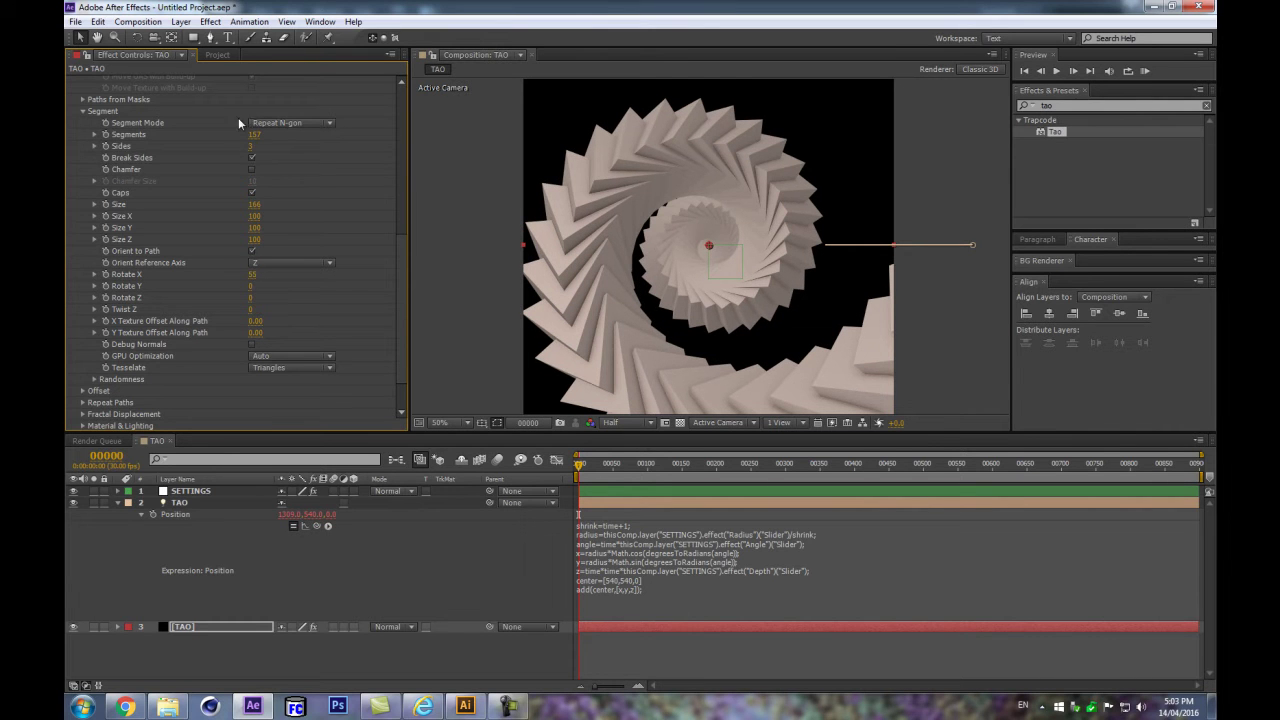
click(252, 170)
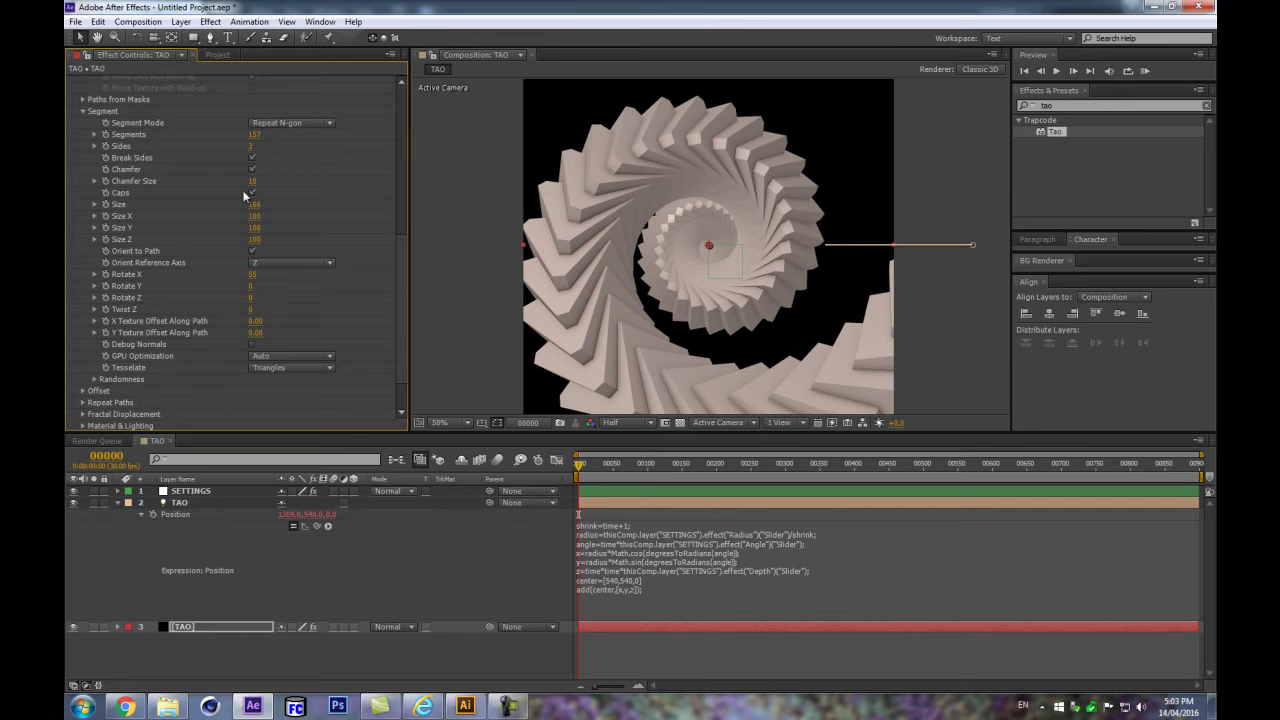
click(256, 134)
text(100)
key(Return)
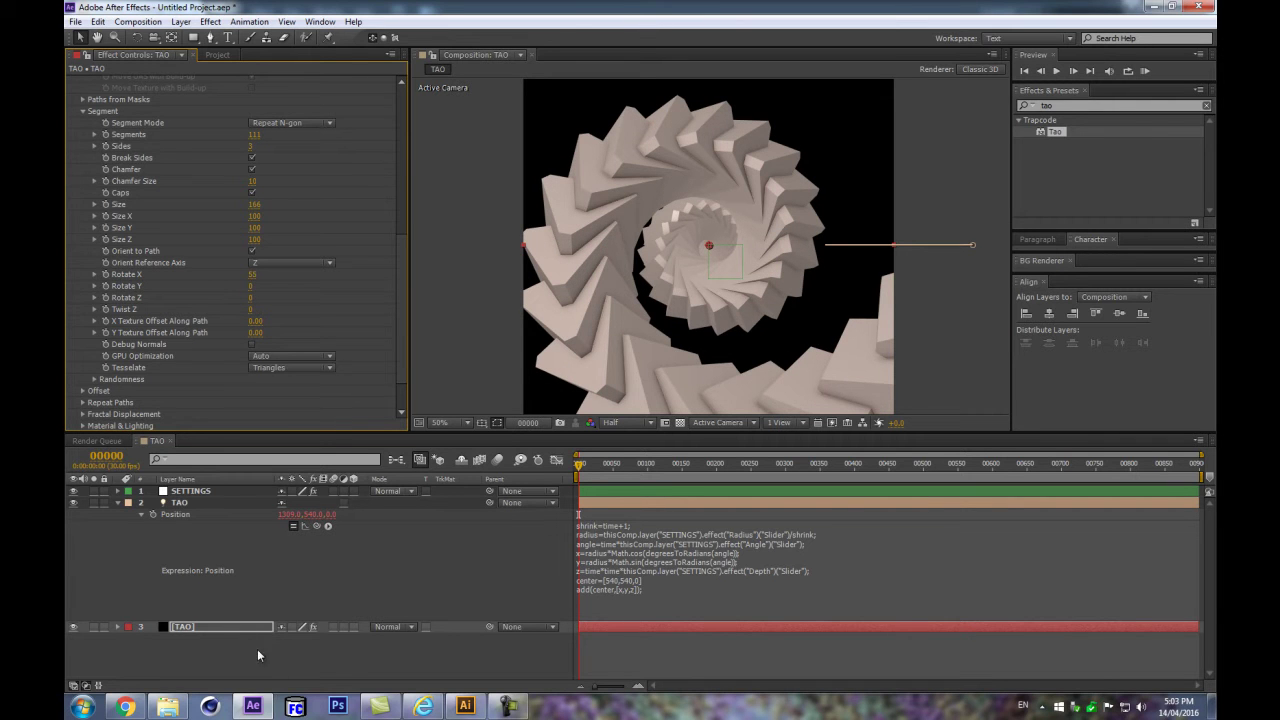
Step: Lower Duration if no Keyframes to 5 seconds in the Tao effect's Paths from TAO Lights settings
scroll(99, 328, down, 2)
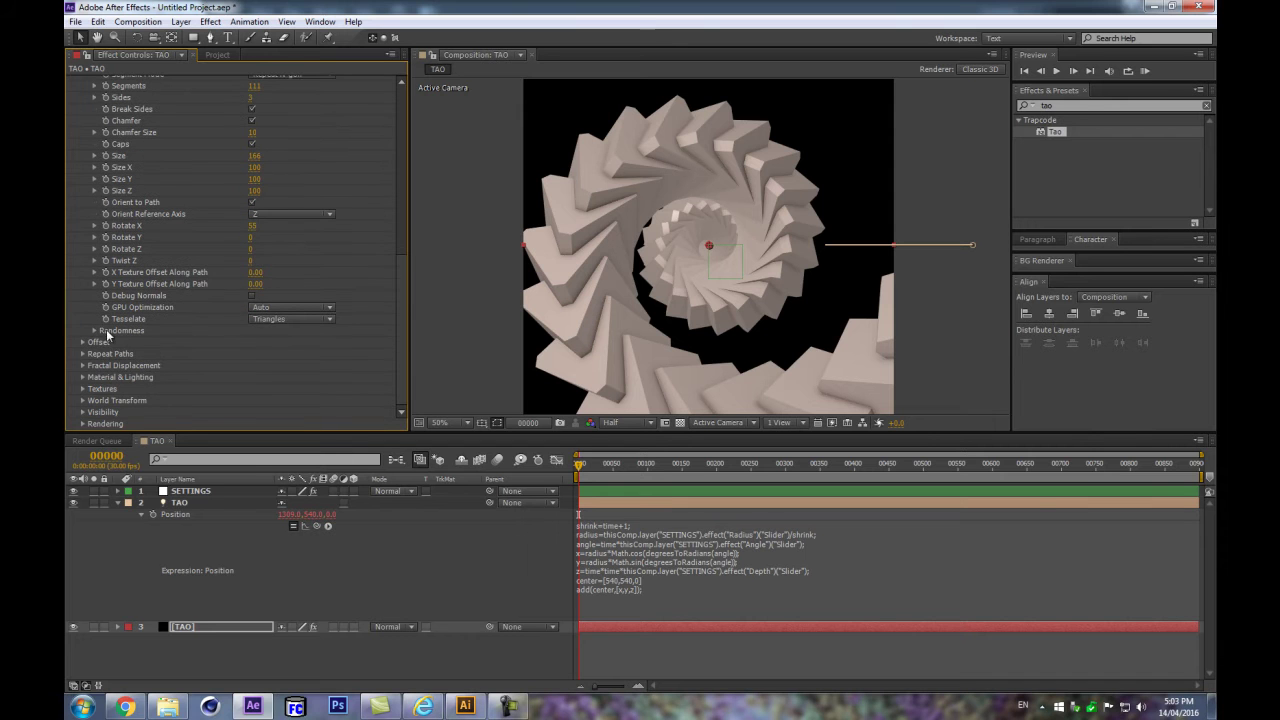
click(198, 514)
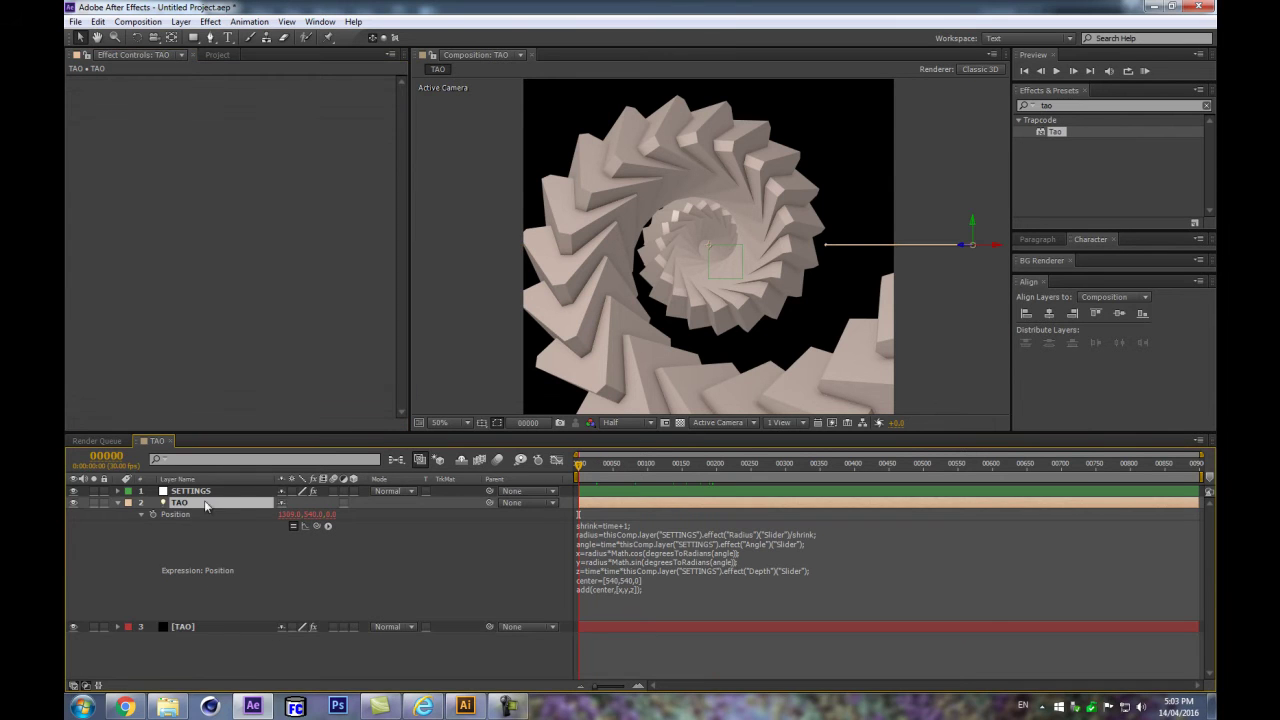
click(224, 628)
scroll(220, 200, down, 7)
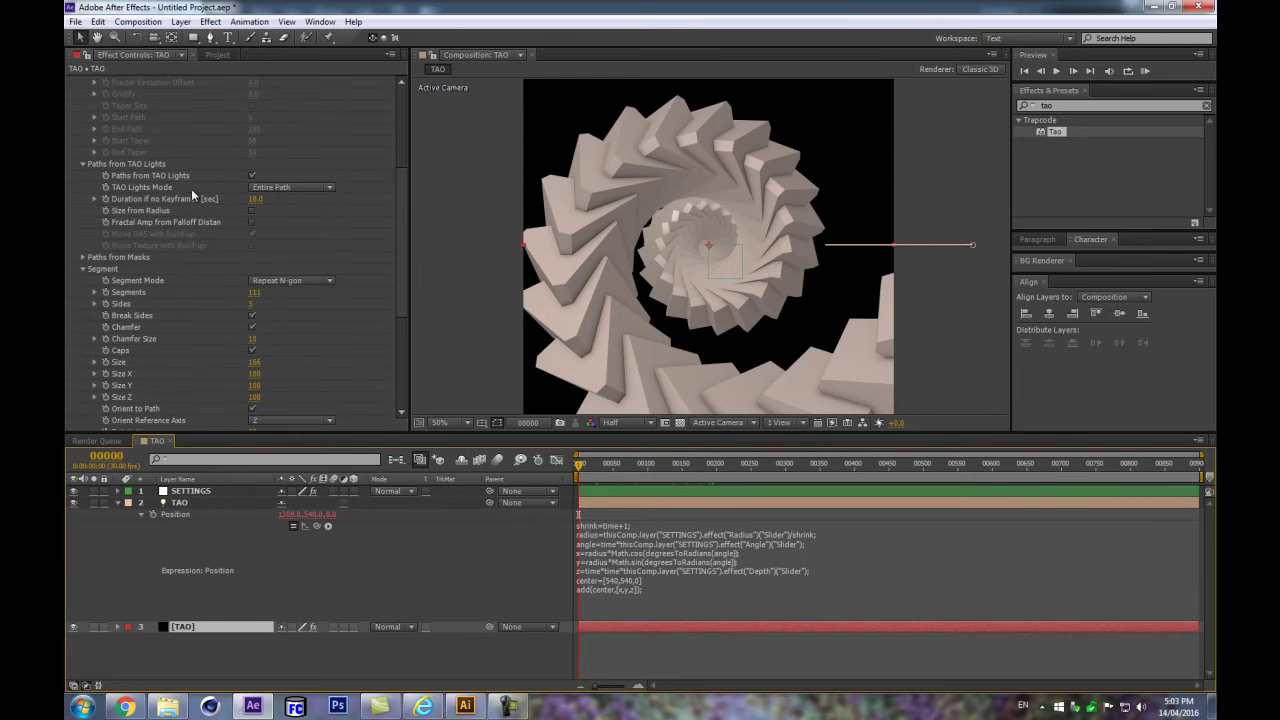
drag(255, 207, 211, 204)
drag(198, 205, 165, 208)
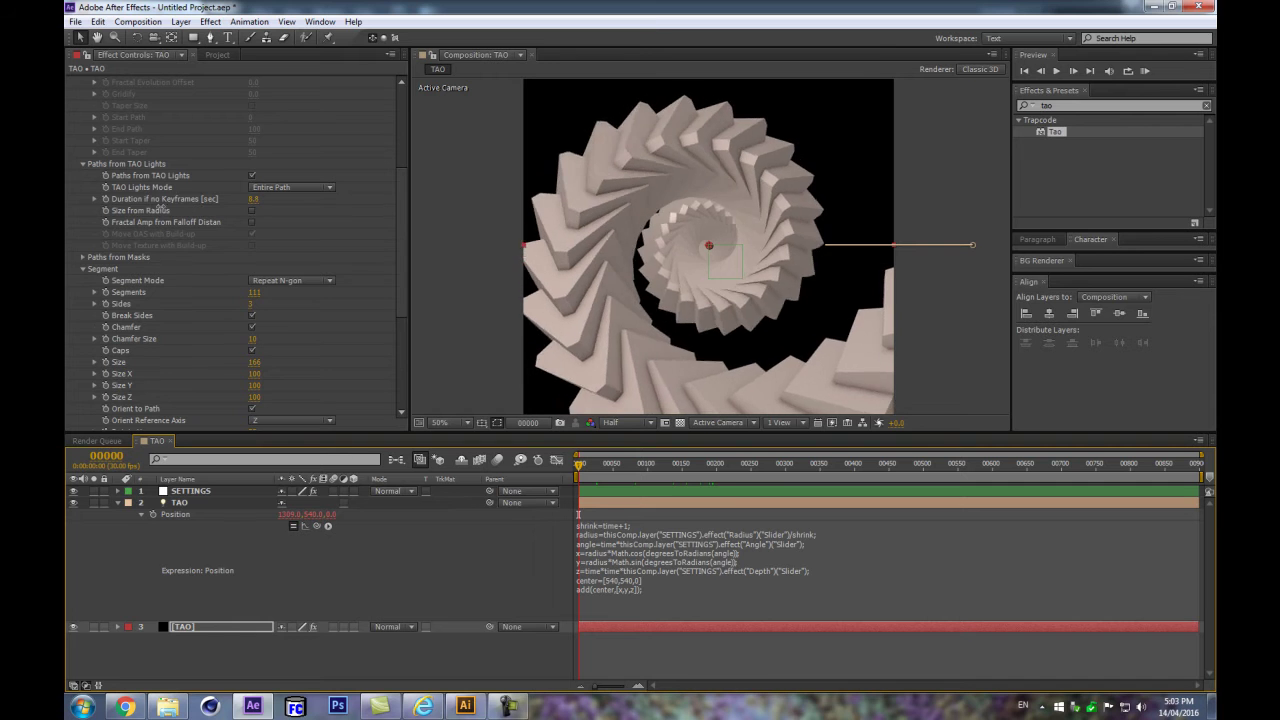
drag(68, 198, 64, 199)
drag(251, 200, 326, 205)
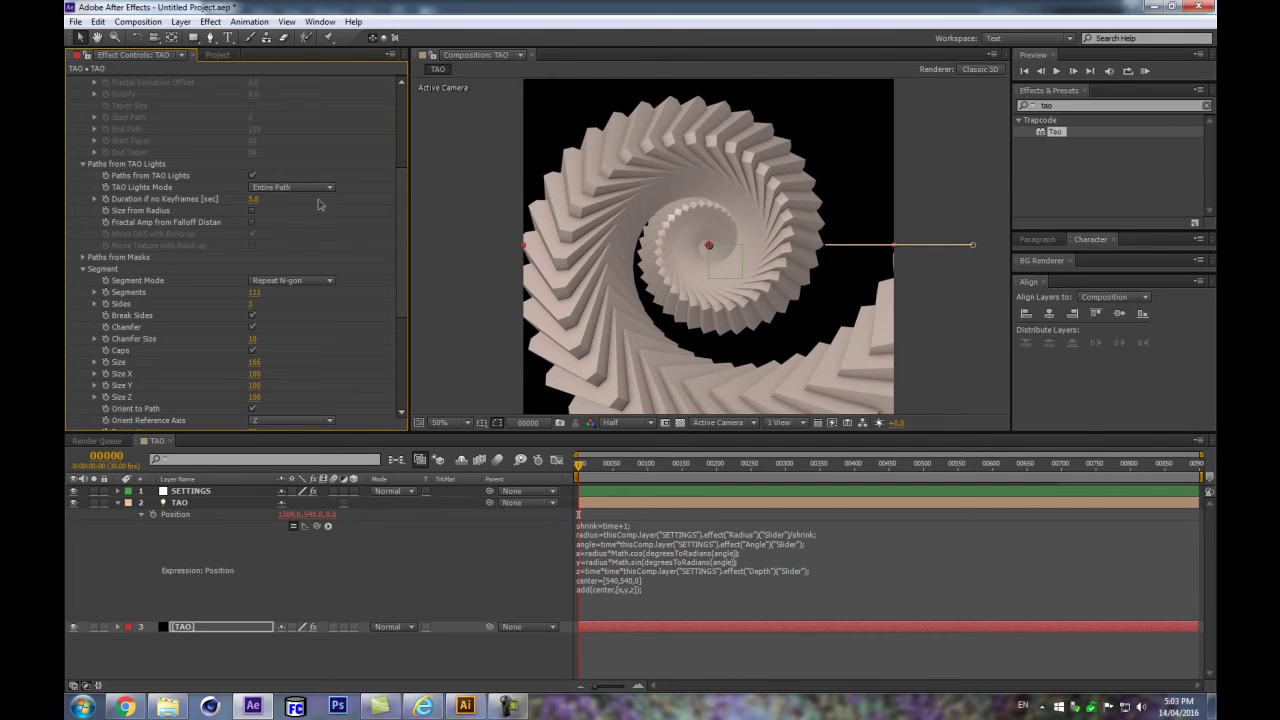
Step: Try a Duration if no Keyframes of 100 seconds for the light path
click(258, 199)
text(100)
key(Return)
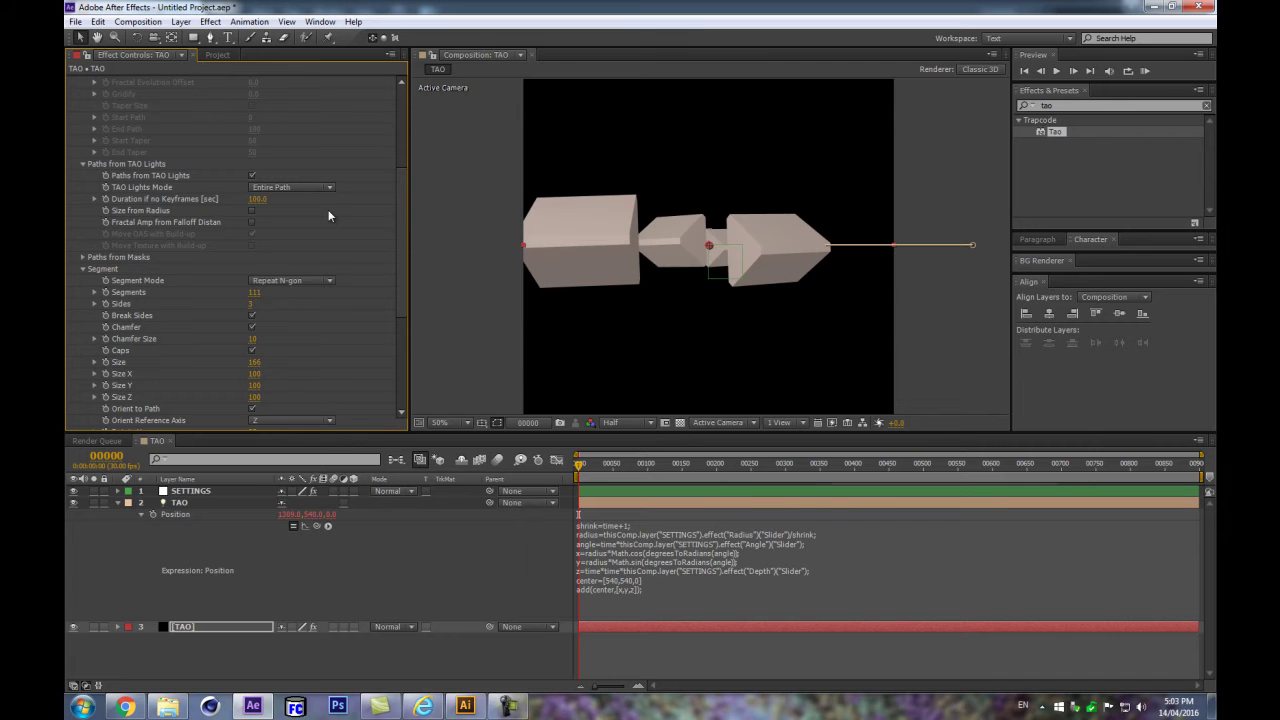
Step: Set Duration if no Keyframes back to 10 seconds and reduce it to 7.4 seconds
click(257, 202)
text(10)
key(Return)
drag(257, 200, 127, 198)
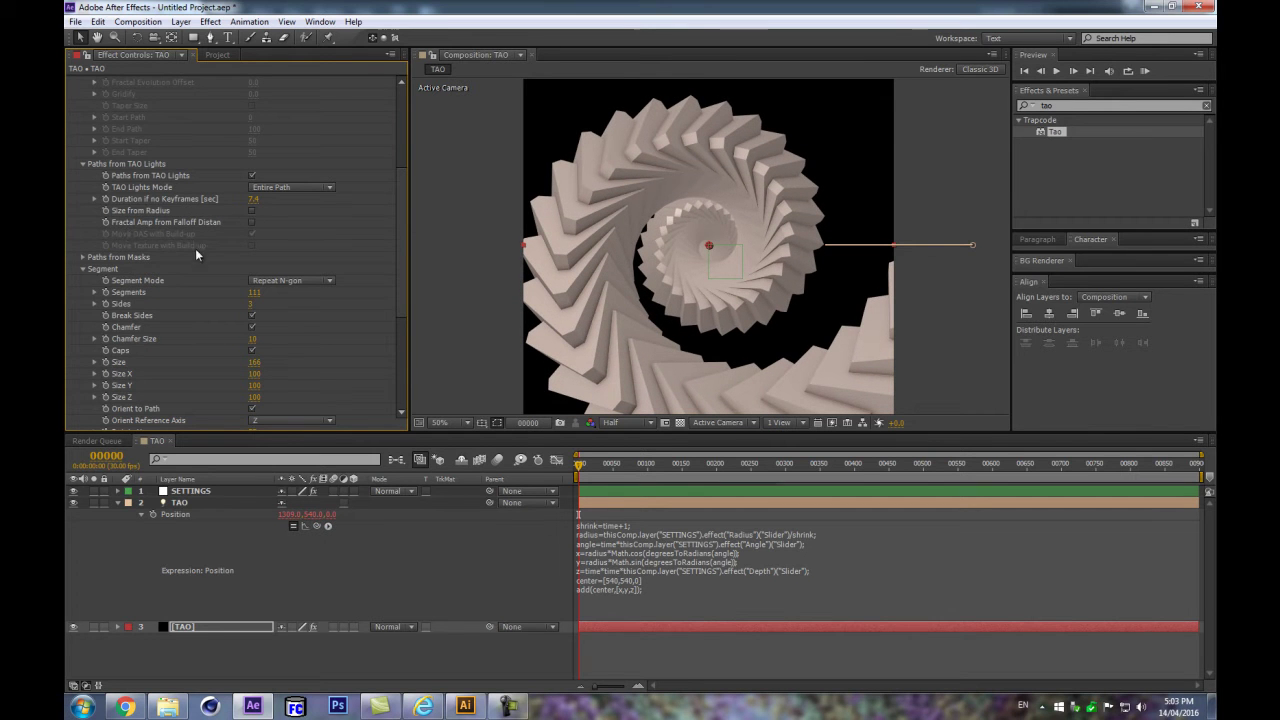
Step: Try a lower Duration if no Keyframes, undo it, and try 334 Segments on the Tao effect
drag(254, 203, 226, 202)
key(ctrl+z)
drag(256, 292, 390, 266)
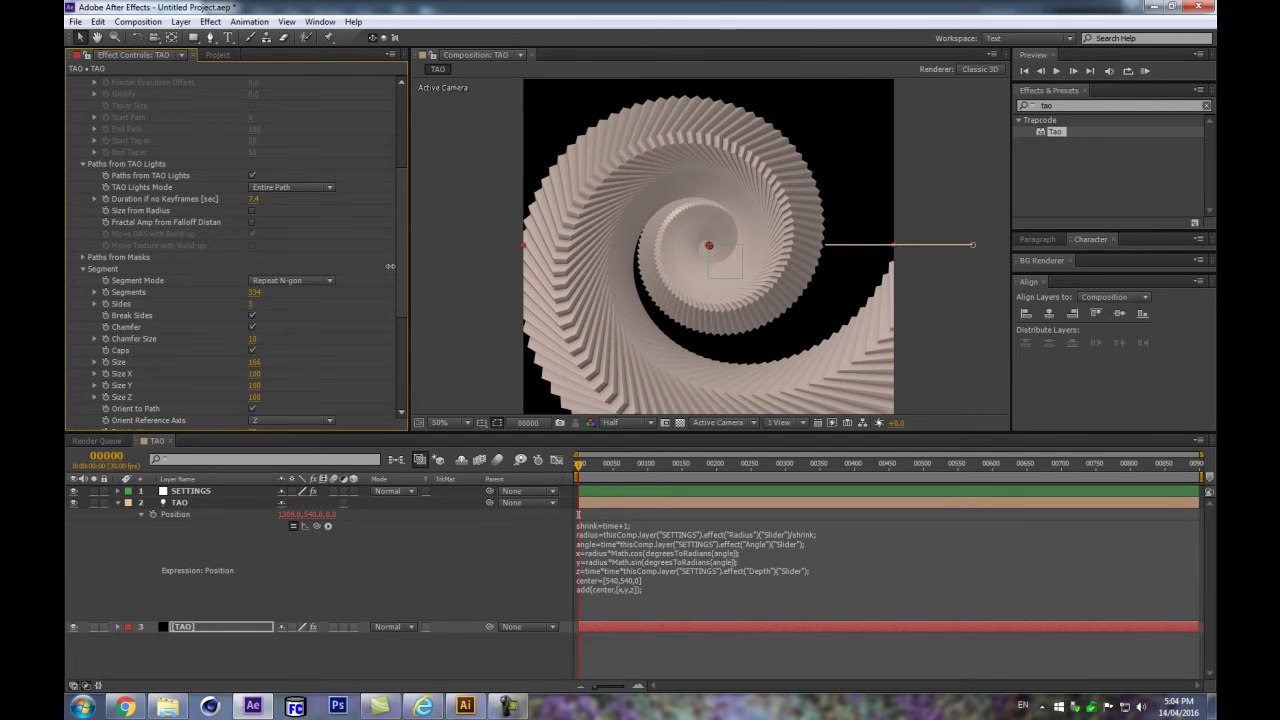
Step: Set Duration if no Keyframes to 10 seconds and the Tao effect's Segments to 219
click(252, 200)
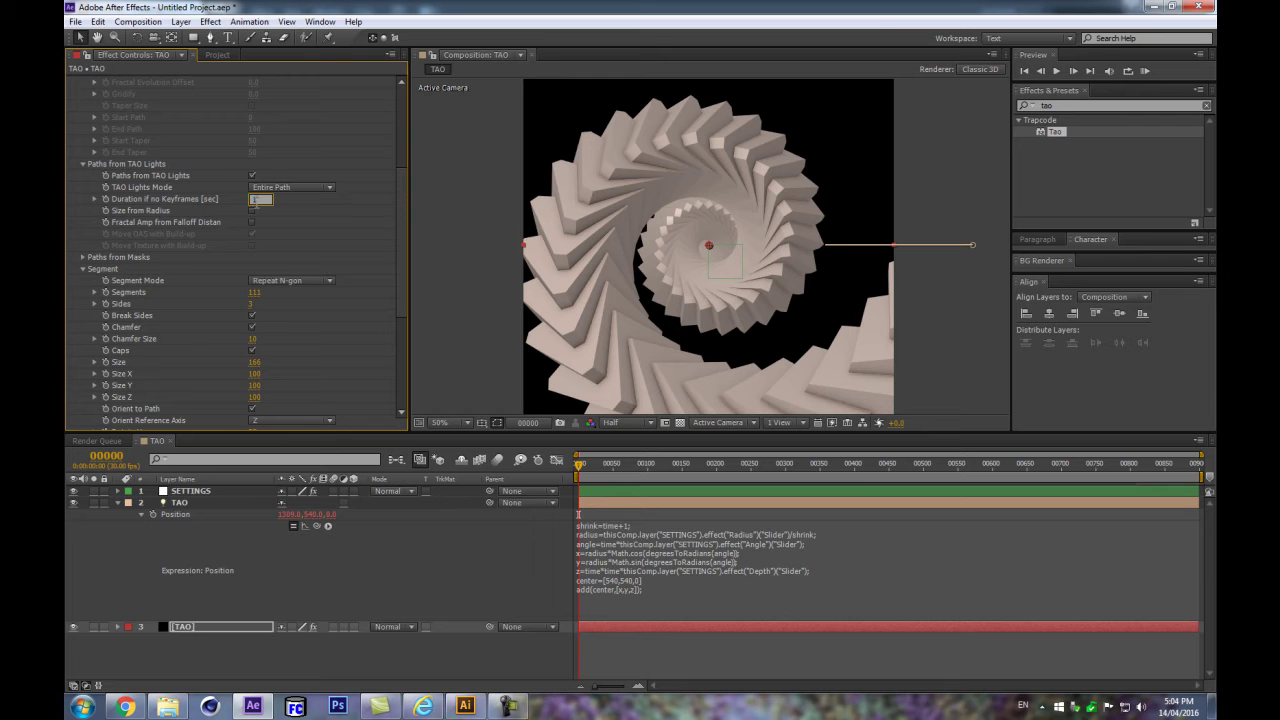
text(10)
key(Return)
drag(254, 292, 311, 281)
Step: Set R1 Repetitions to 1 in the First Repeater of the Tao effect's Repeat Paths settings
scroll(318, 291, down, 2)
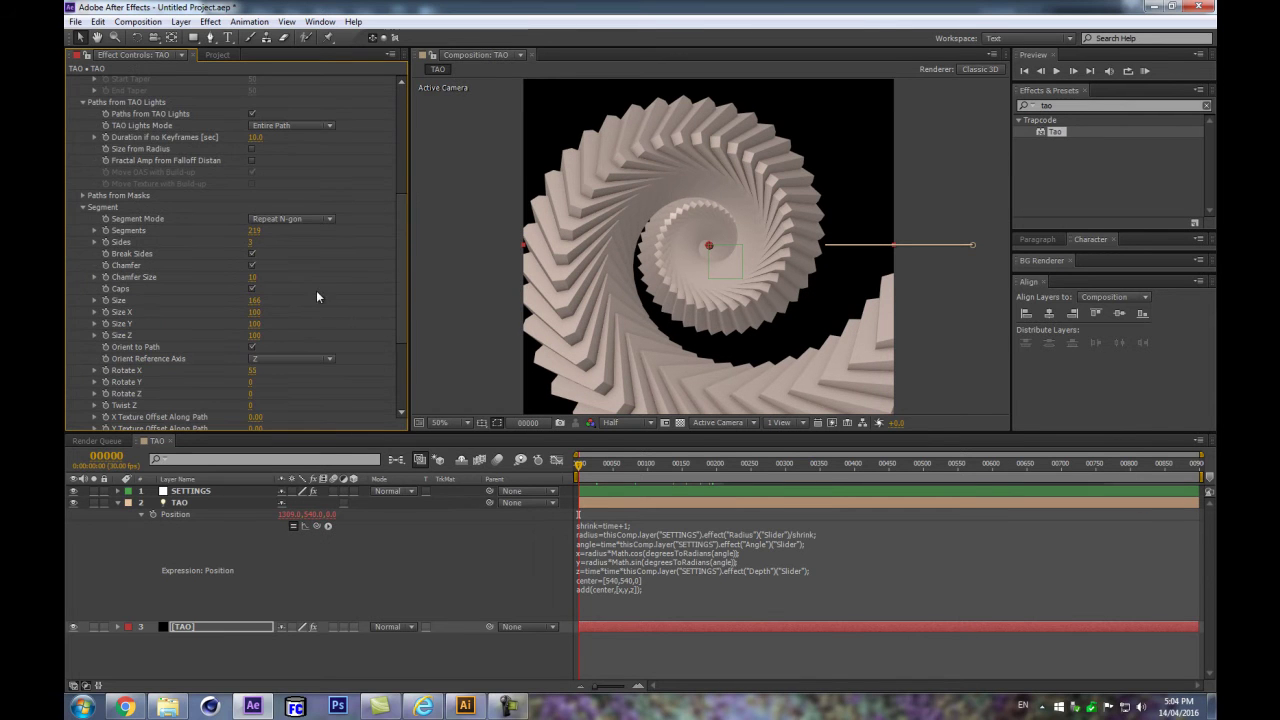
scroll(259, 193, down, 5)
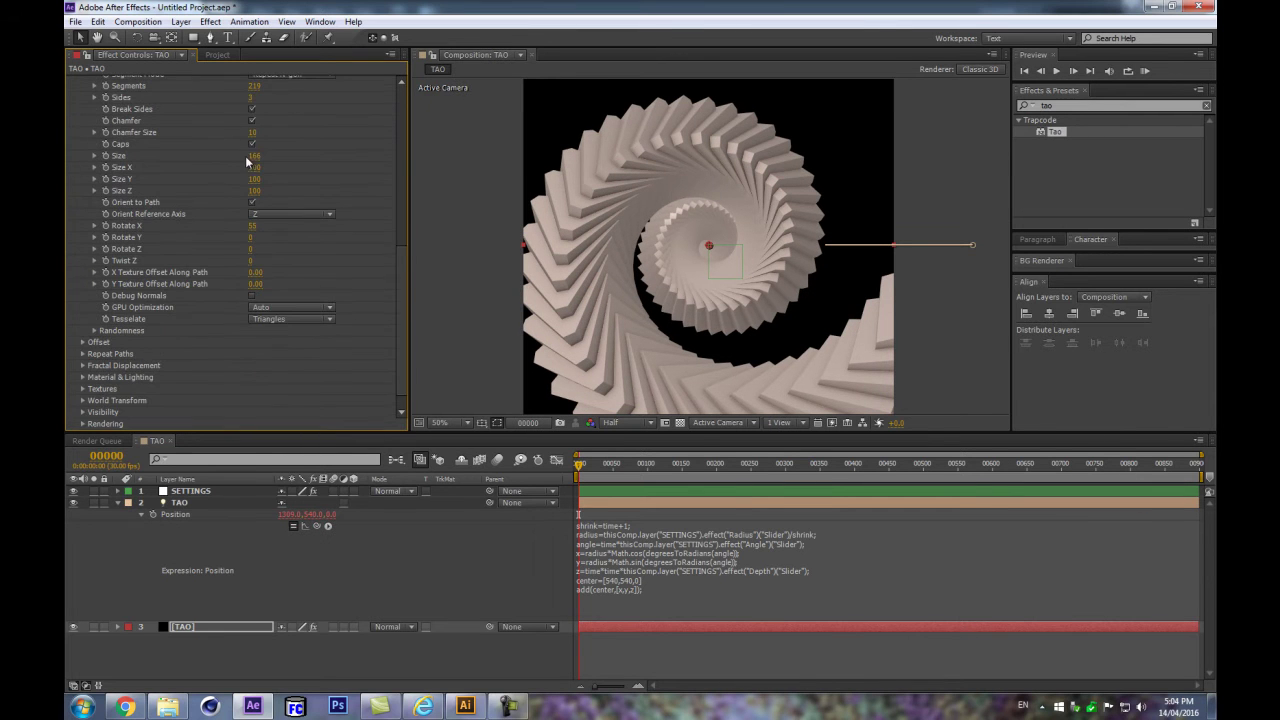
click(83, 354)
scroll(340, 338, down, 3)
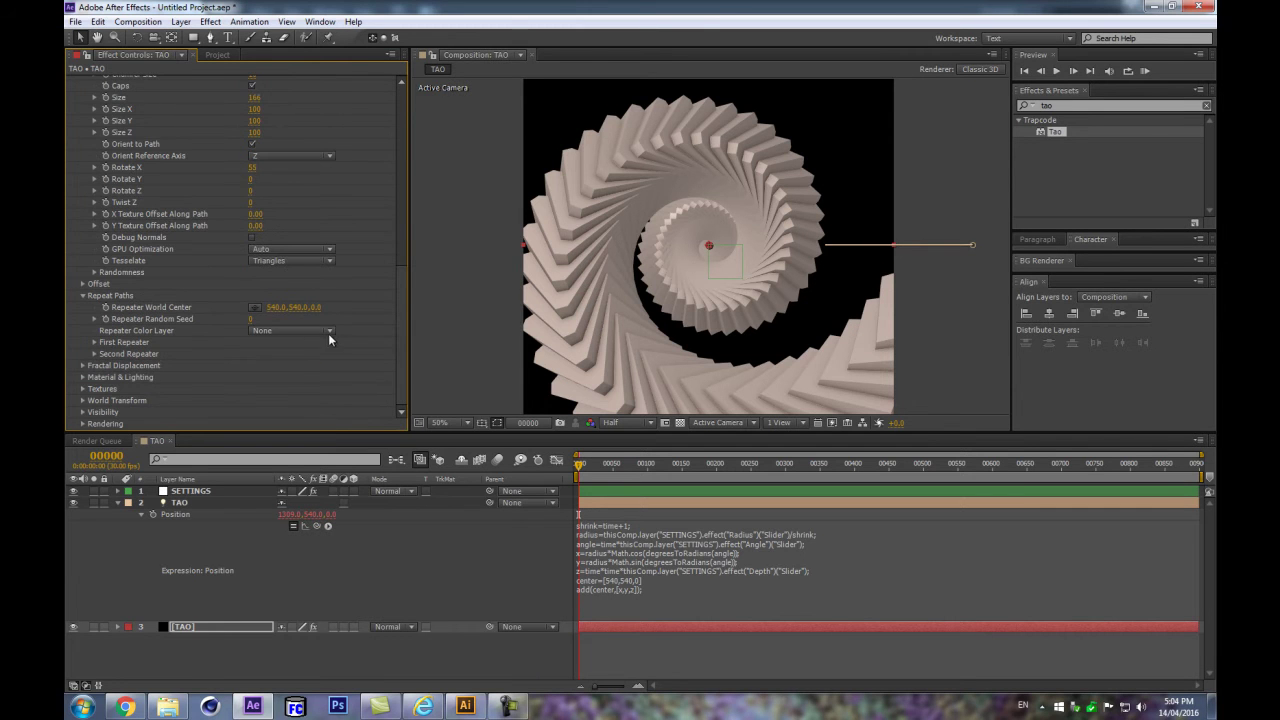
click(95, 342)
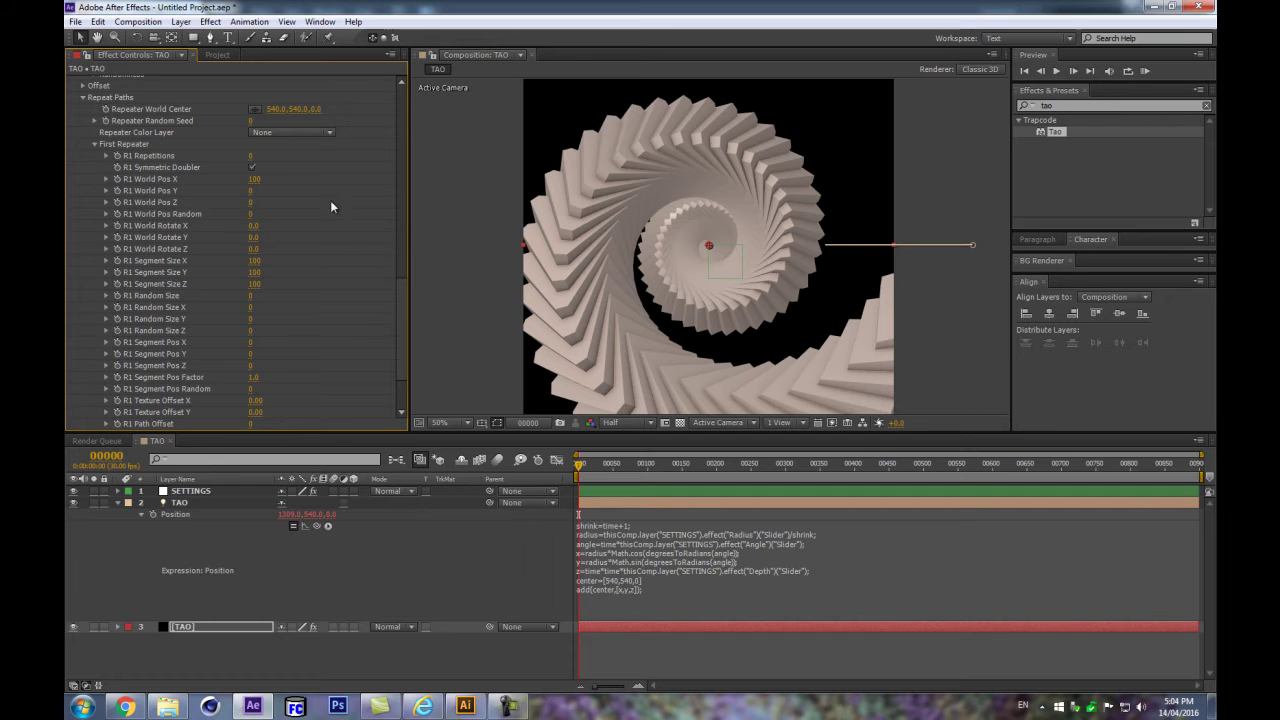
click(253, 156)
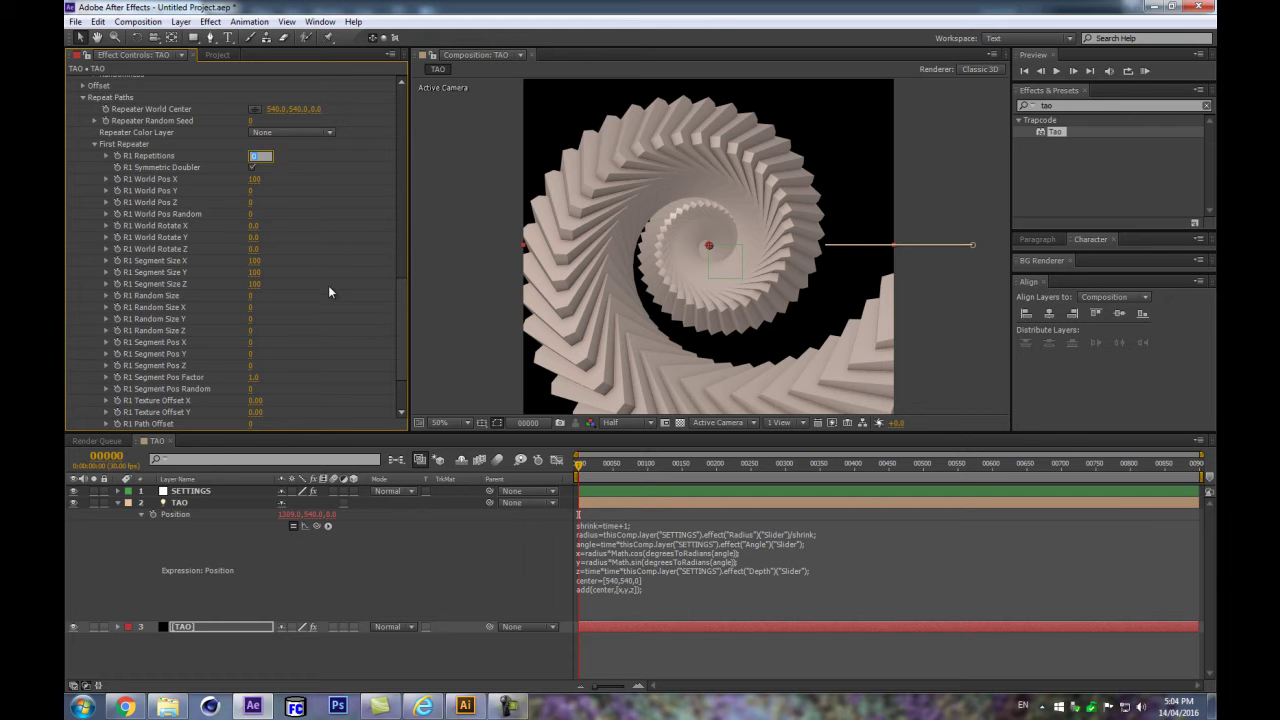
text(1)
key(Return)
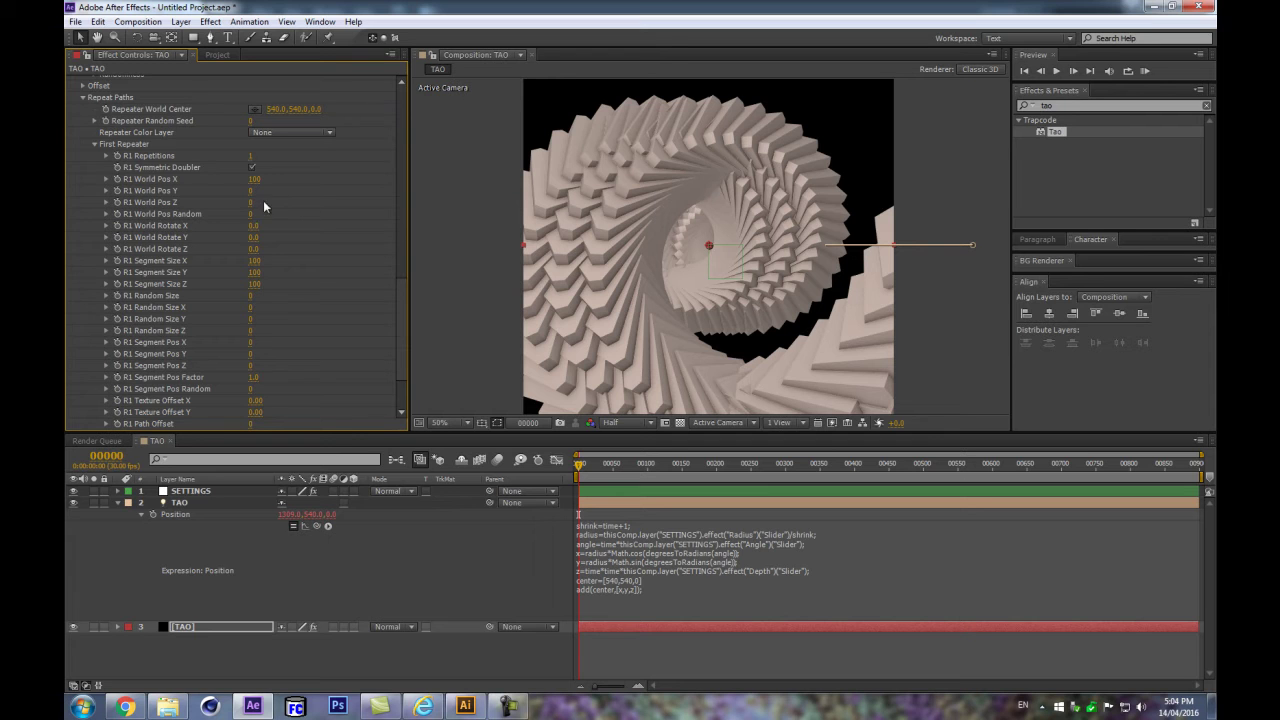
Step: Set the first repeater's R1 World Pos X to 0 and R1 World Pos Z to -702
click(255, 180)
text(0)
key(Return)
drag(251, 202, 65, 240)
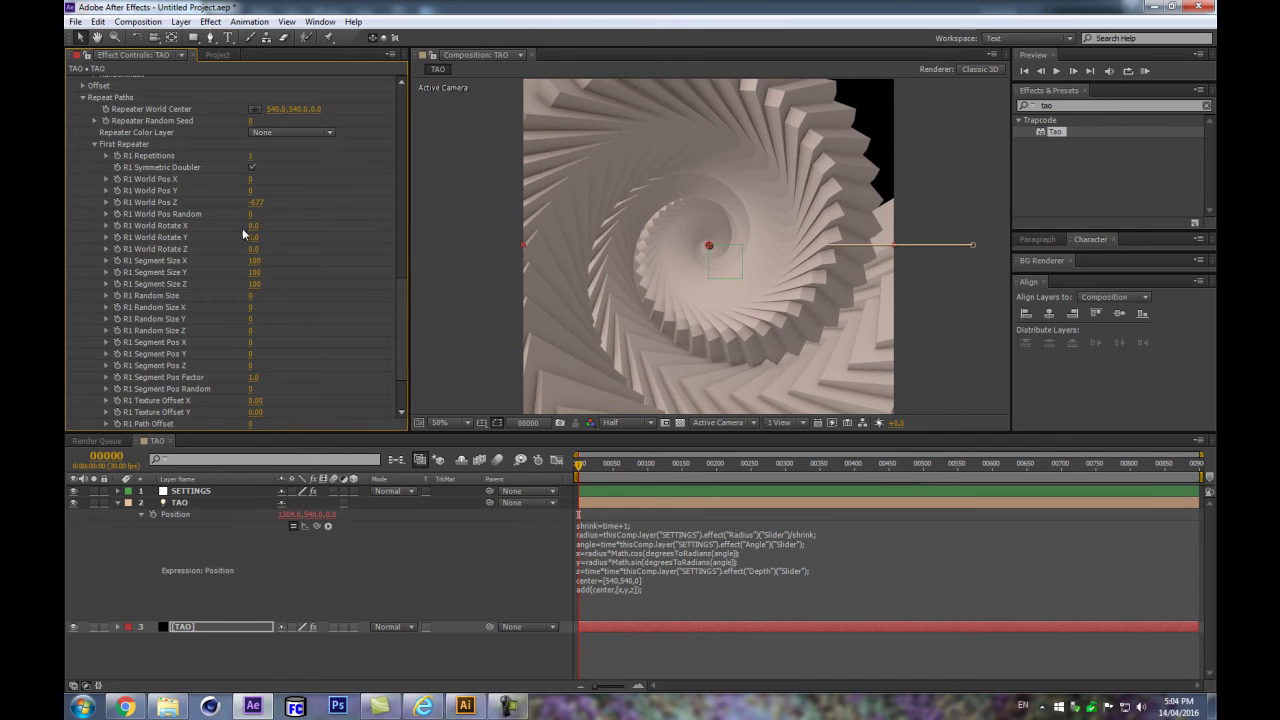
mouse_move(238, 204)
mouse_down()
mouse_move(141, 217)
mouse_move(231, 215)
mouse_up()
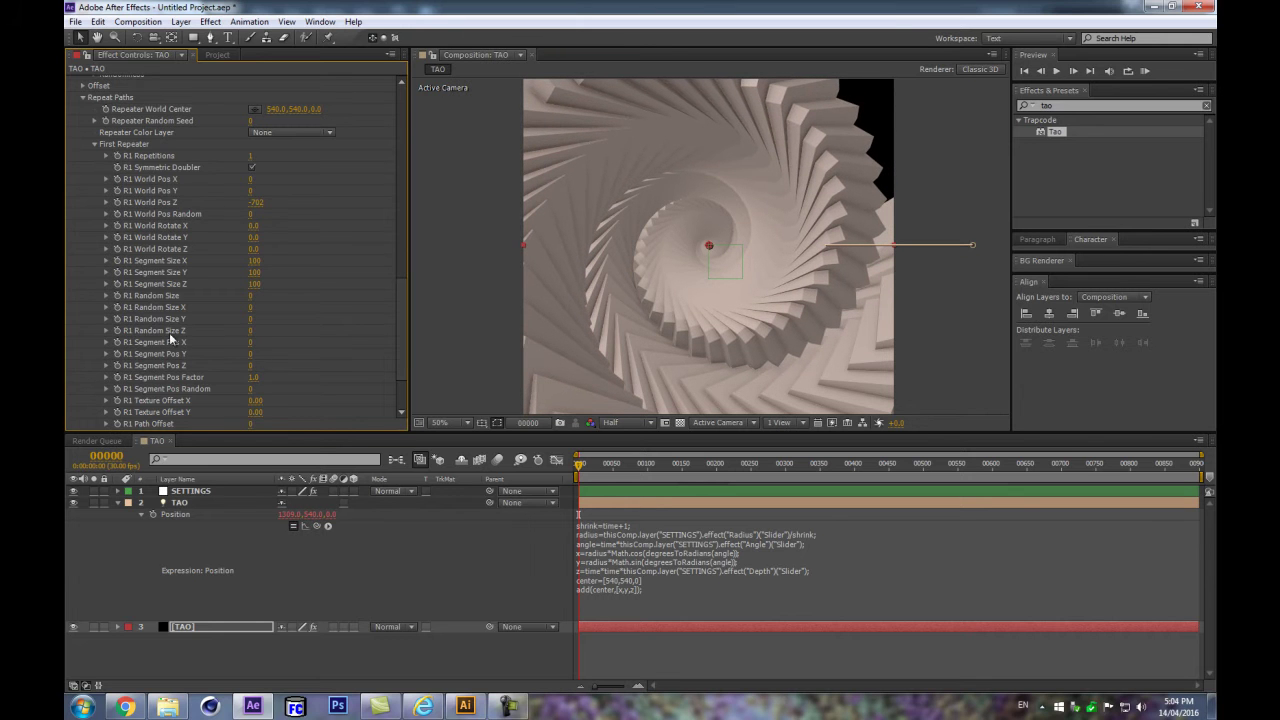
Step: Change the first repeater's R1 World Pos Z to -651 and R1 World Rotate Z to 50
scroll(277, 312, down, 3)
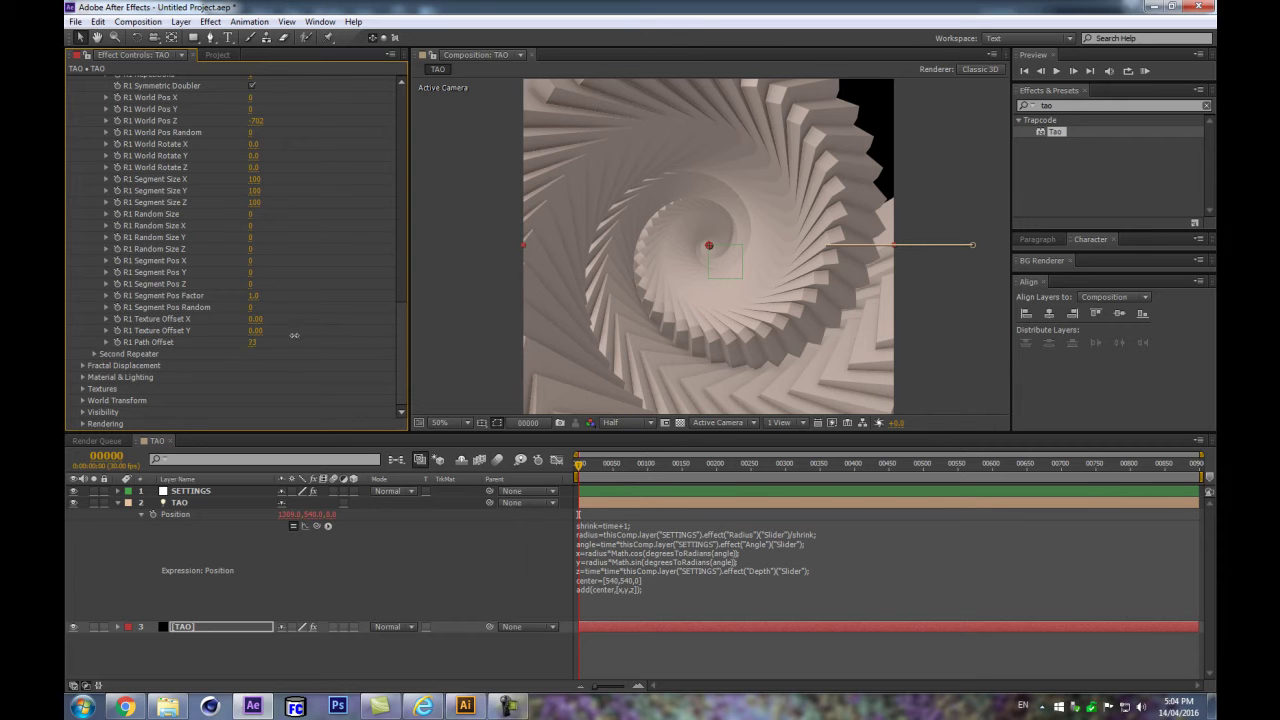
scroll(333, 268, up, 3)
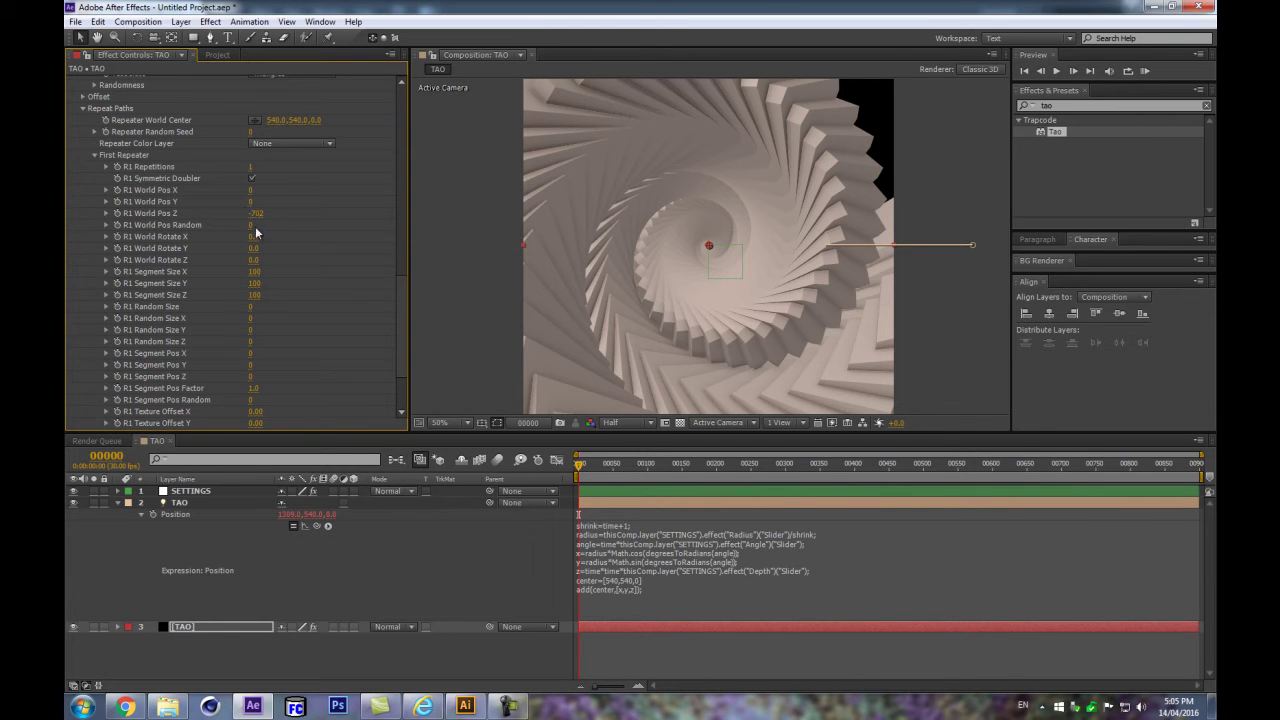
drag(258, 222, 285, 213)
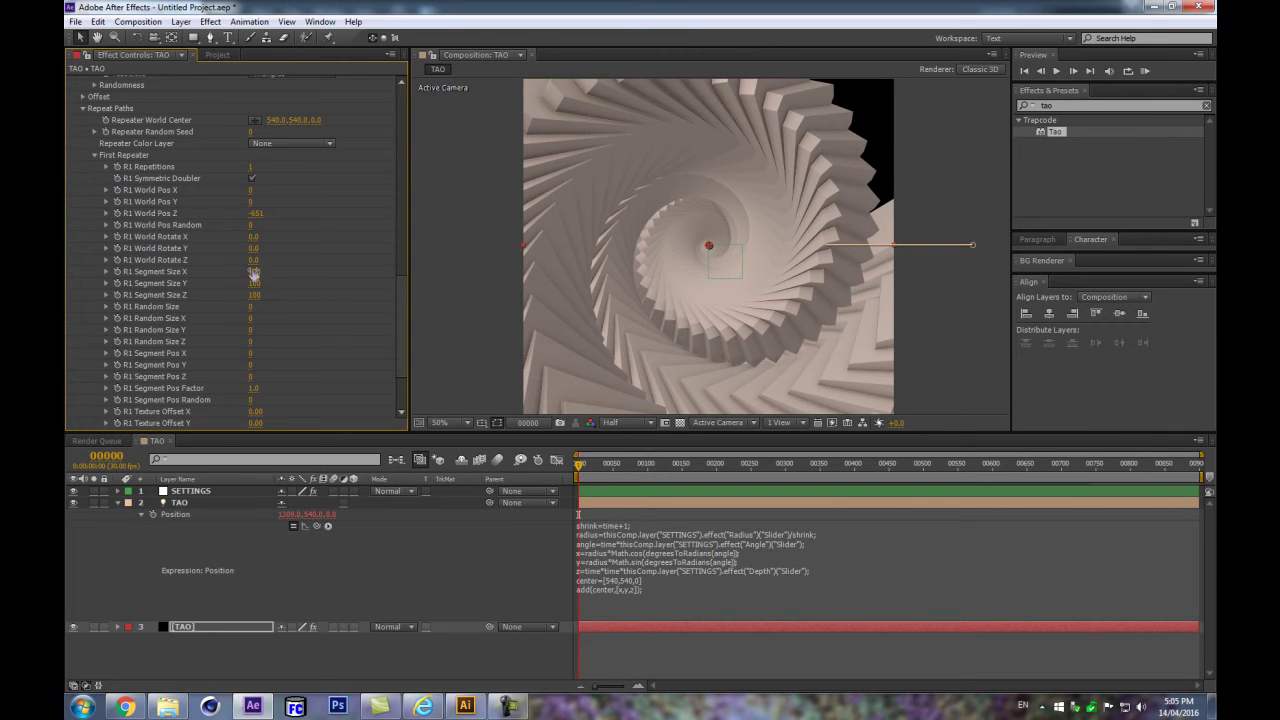
drag(252, 263, 277, 249)
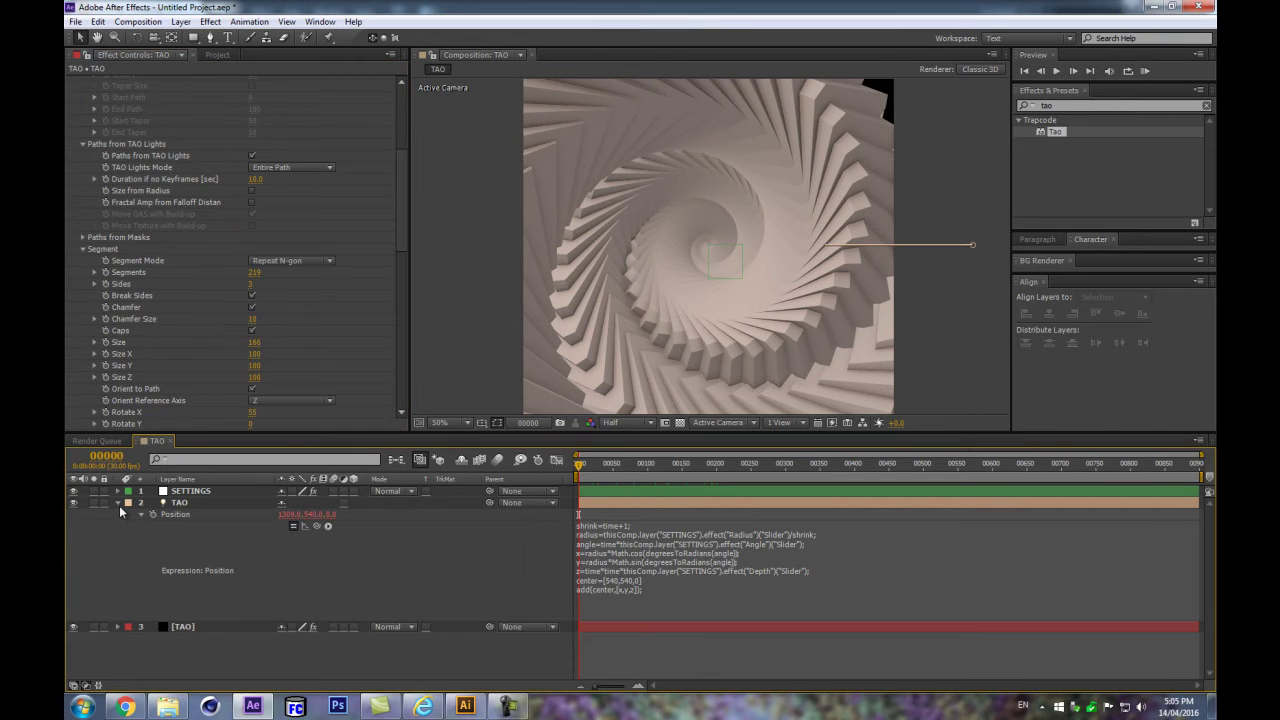
Step: Collapse the TAO light's properties and try a Rotate X of 71 for the Tao segments
click(119, 504)
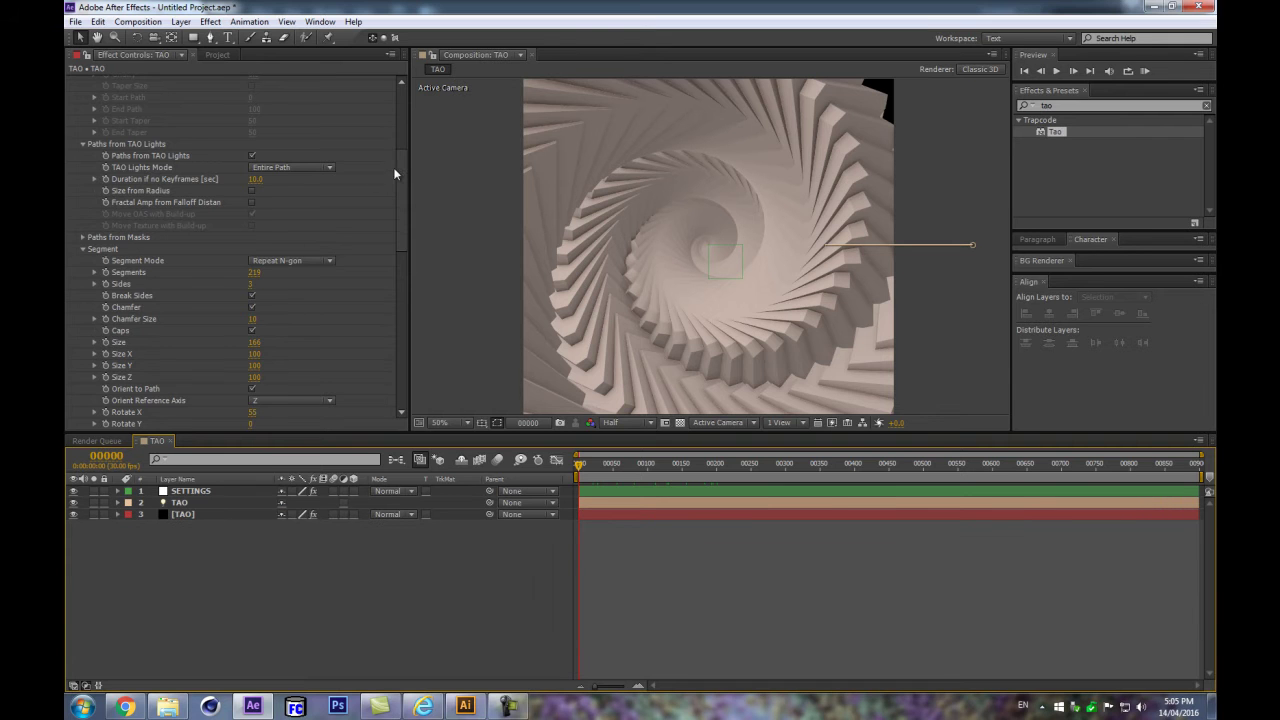
drag(400, 166, 403, 208)
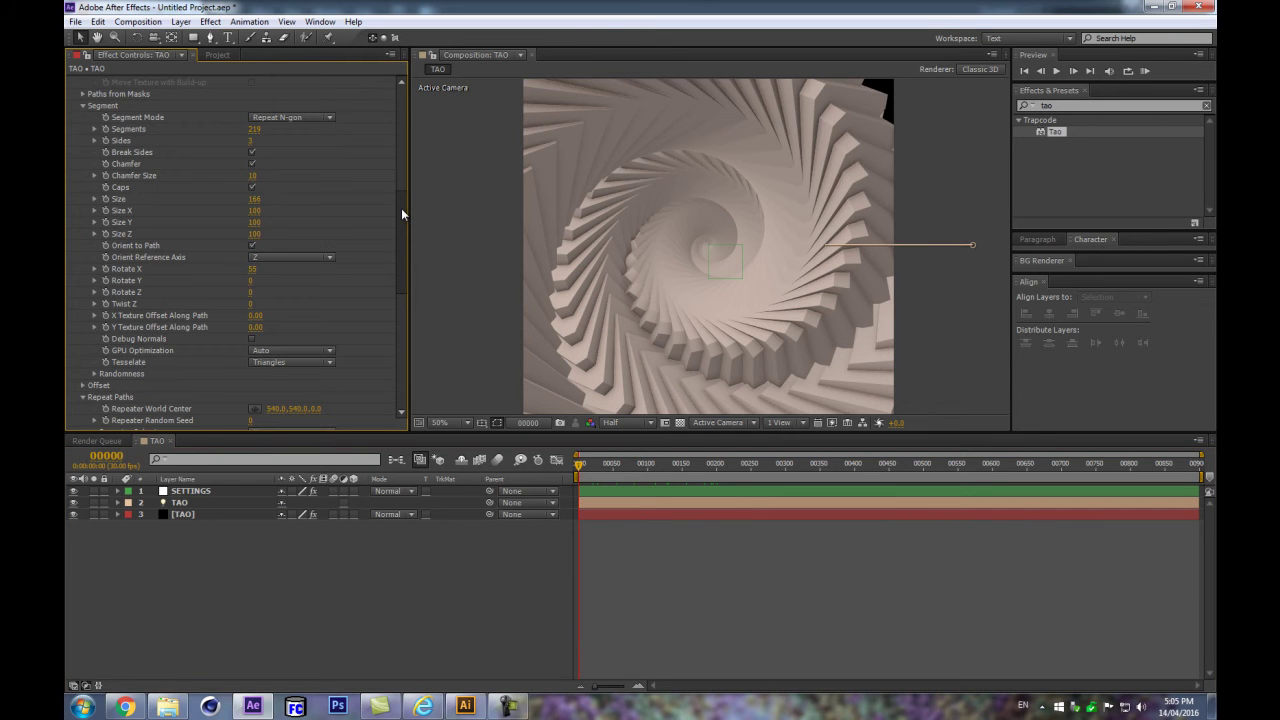
scroll(401, 208, down, 1)
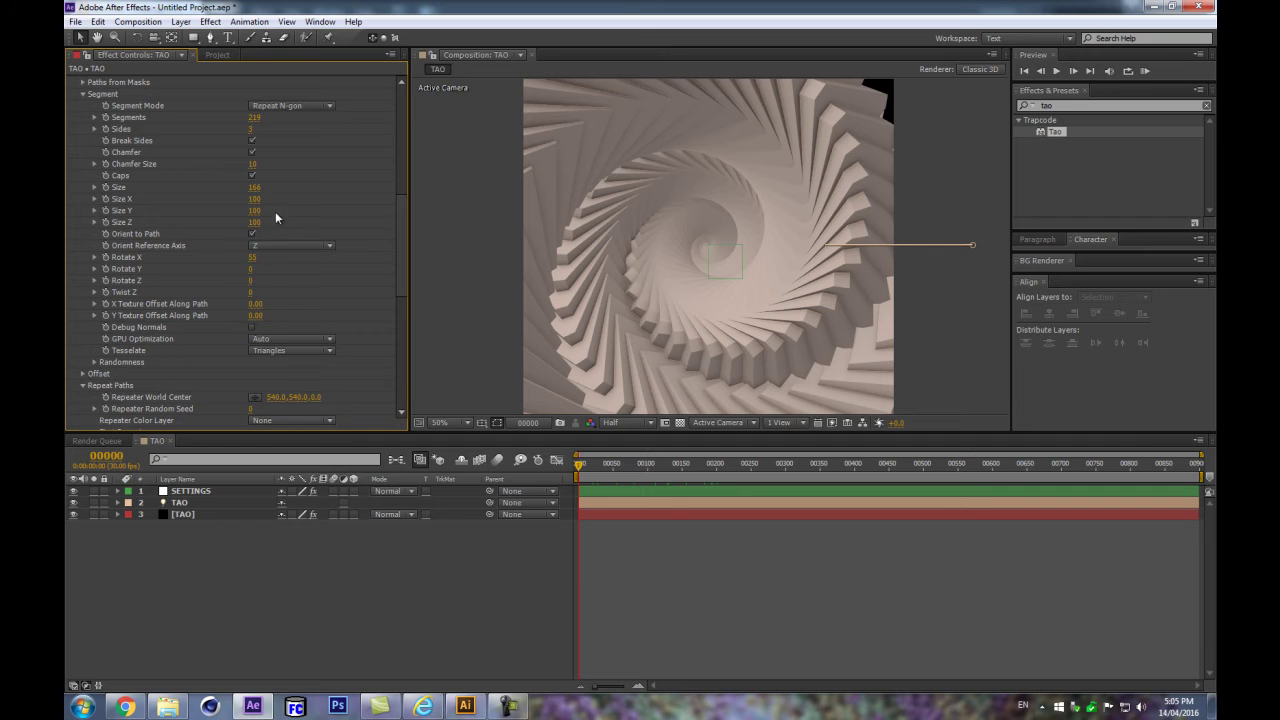
mouse_move(252, 257)
mouse_down()
mouse_move(231, 260)
mouse_move(258, 258)
mouse_up()
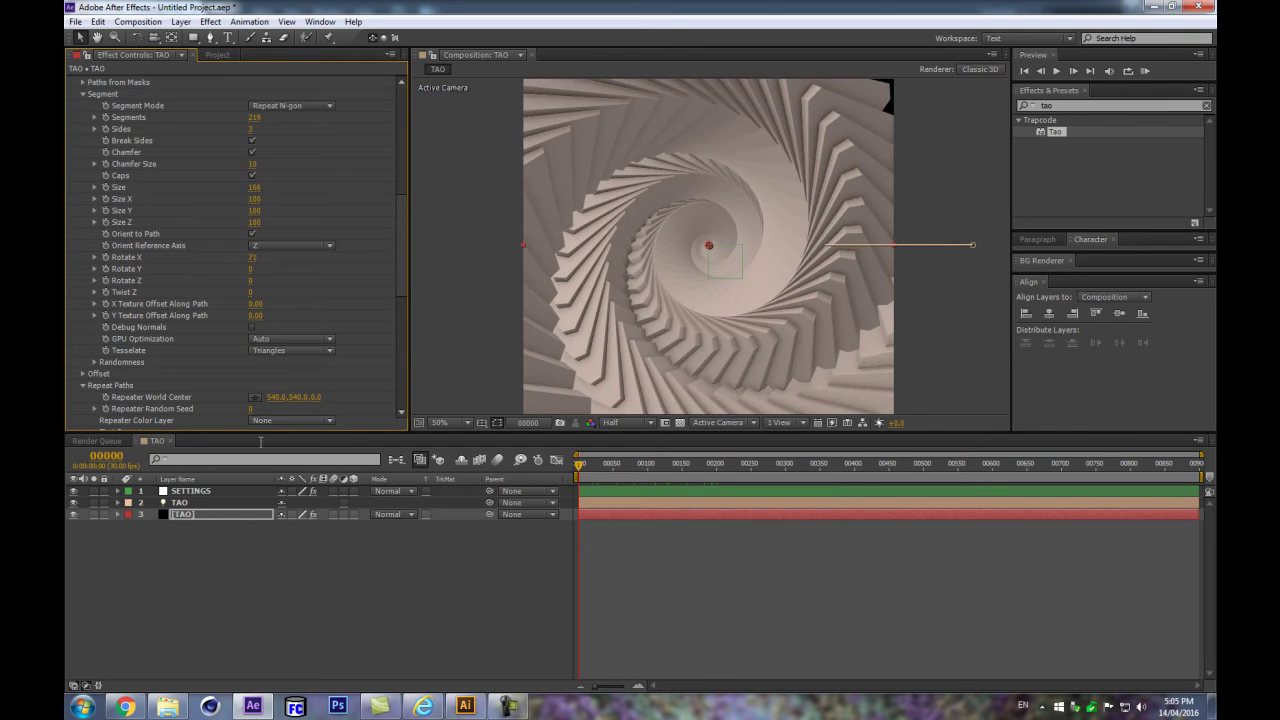
Step: Try an X Rotation of 90° on the TAO light layer, and undo it
click(185, 502)
key(r)
click(299, 526)
text(90)
key(Return)
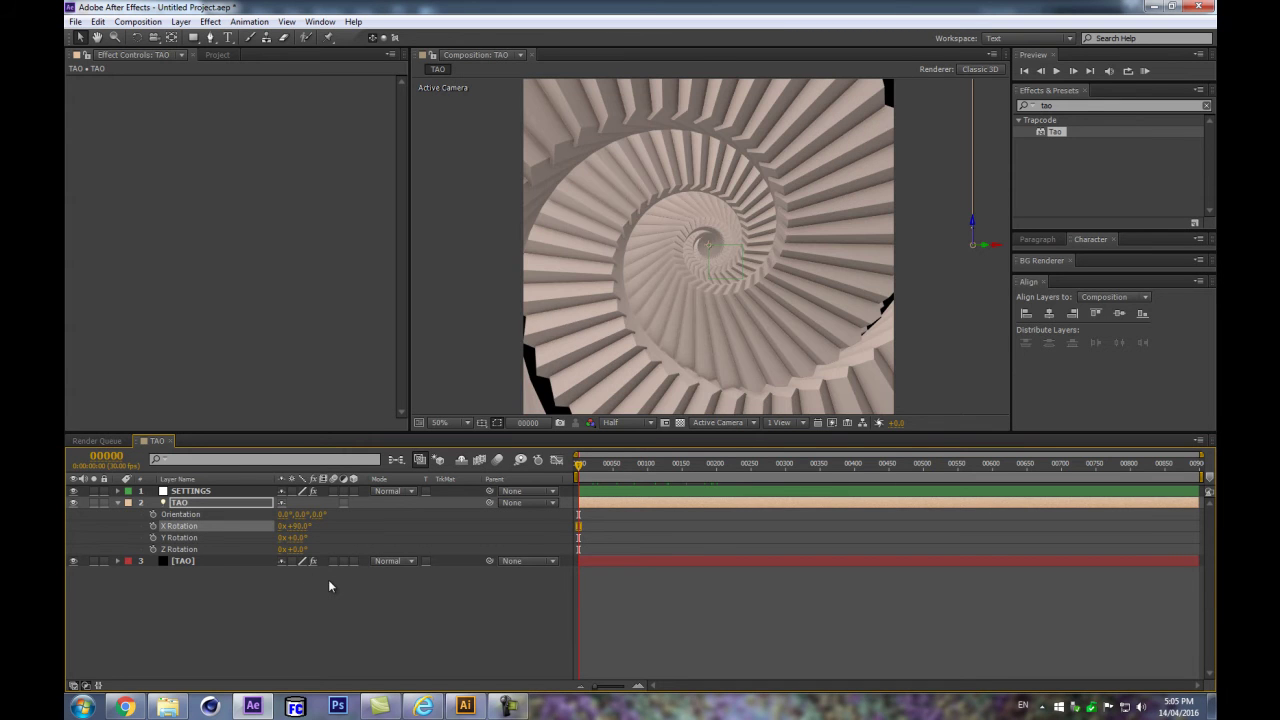
key(ctrl+z)
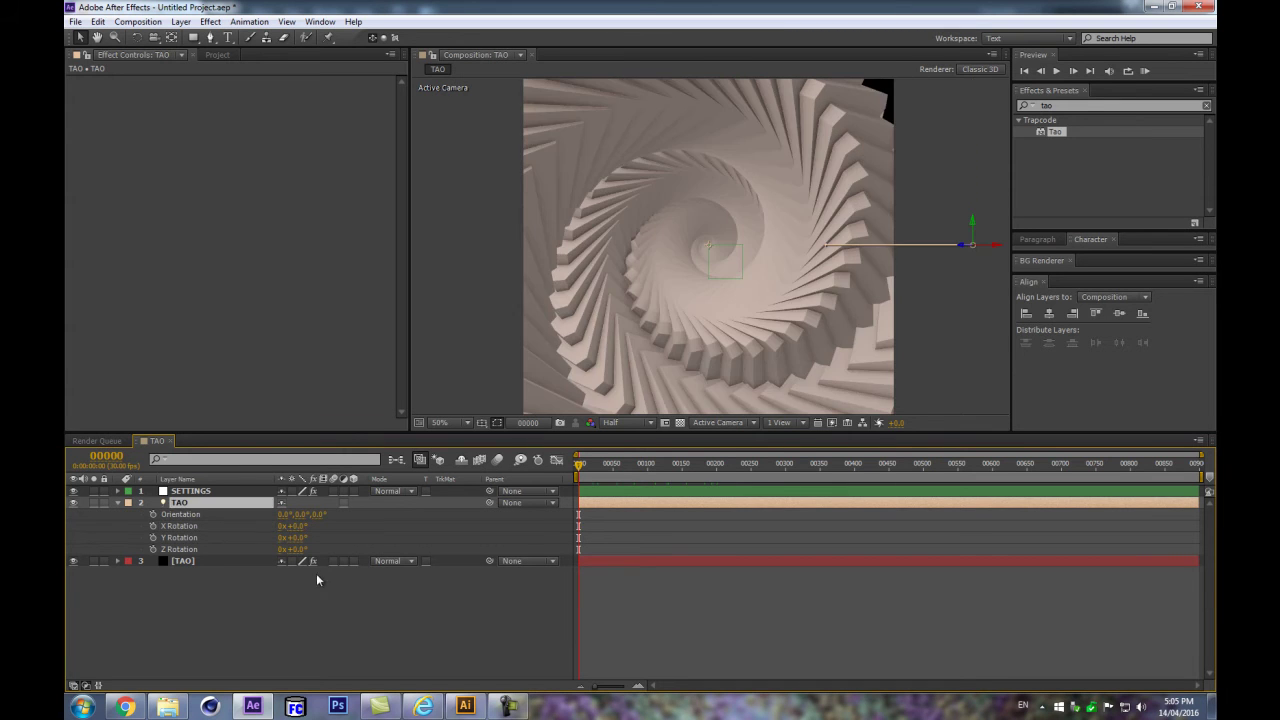
Step: Set R1 Repetitions to 0 in the TAO solid's first repeater
click(171, 560)
scroll(181, 295, down, 5)
scroll(144, 314, down, 5)
click(258, 248)
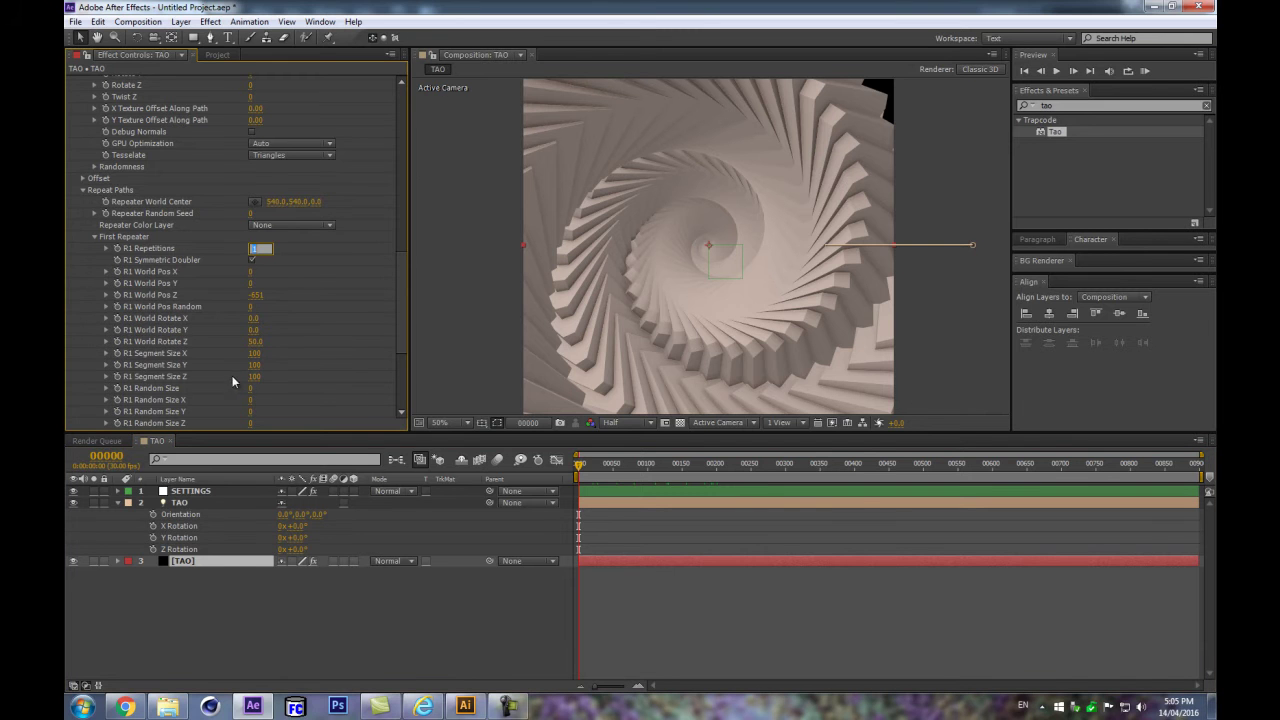
text(8)
key(Return)
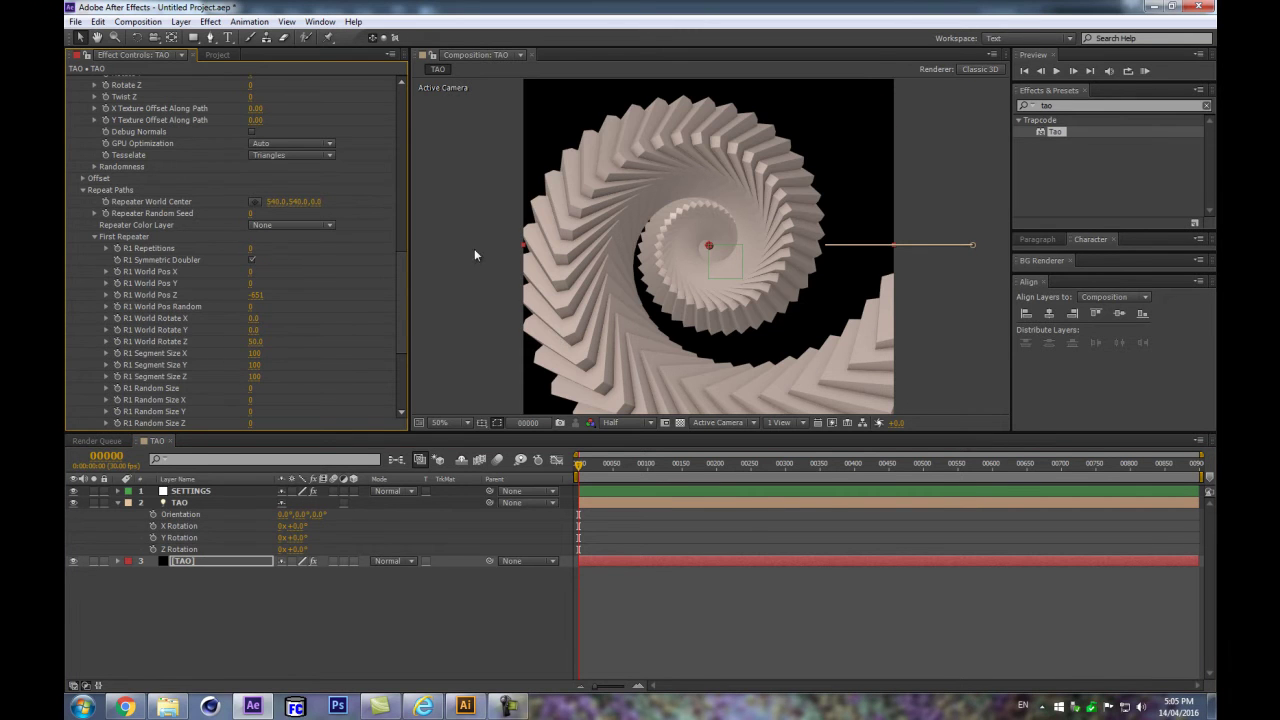
click(258, 546)
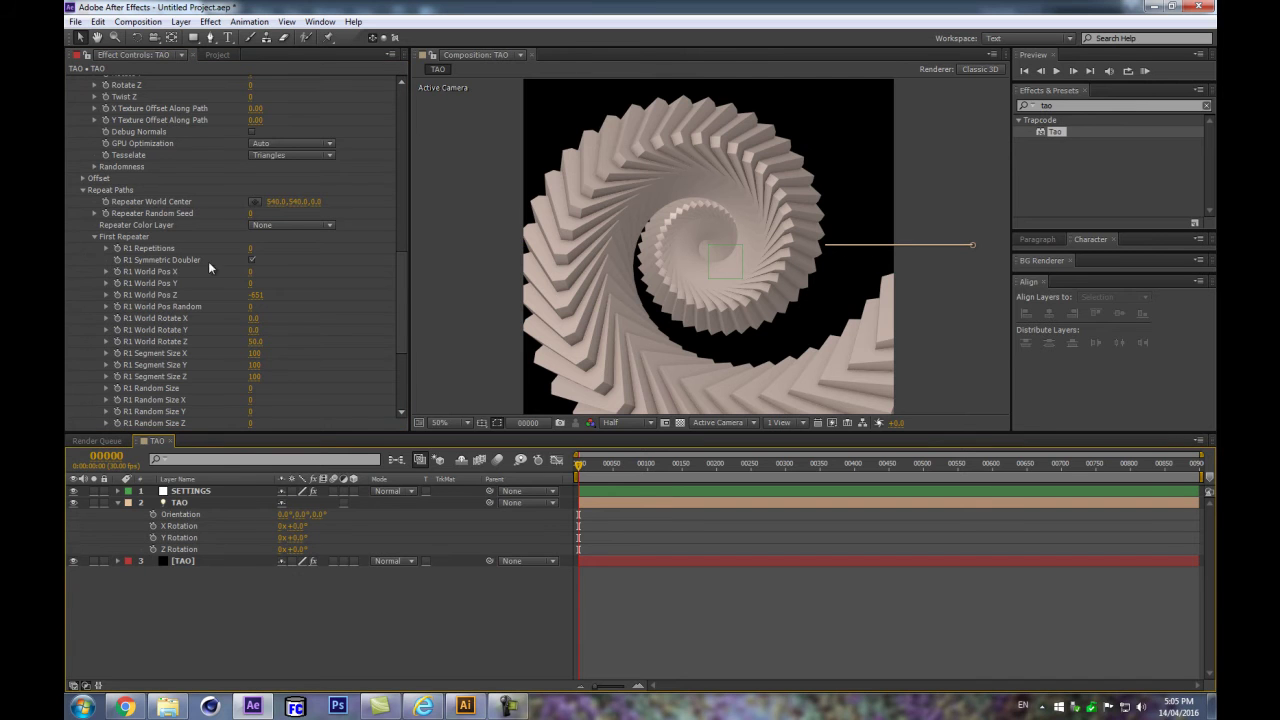
Step: Reduce the Tao segment Size to 162 and set the TAO light's X Rotation to 90°
scroll(405, 270, up, 5)
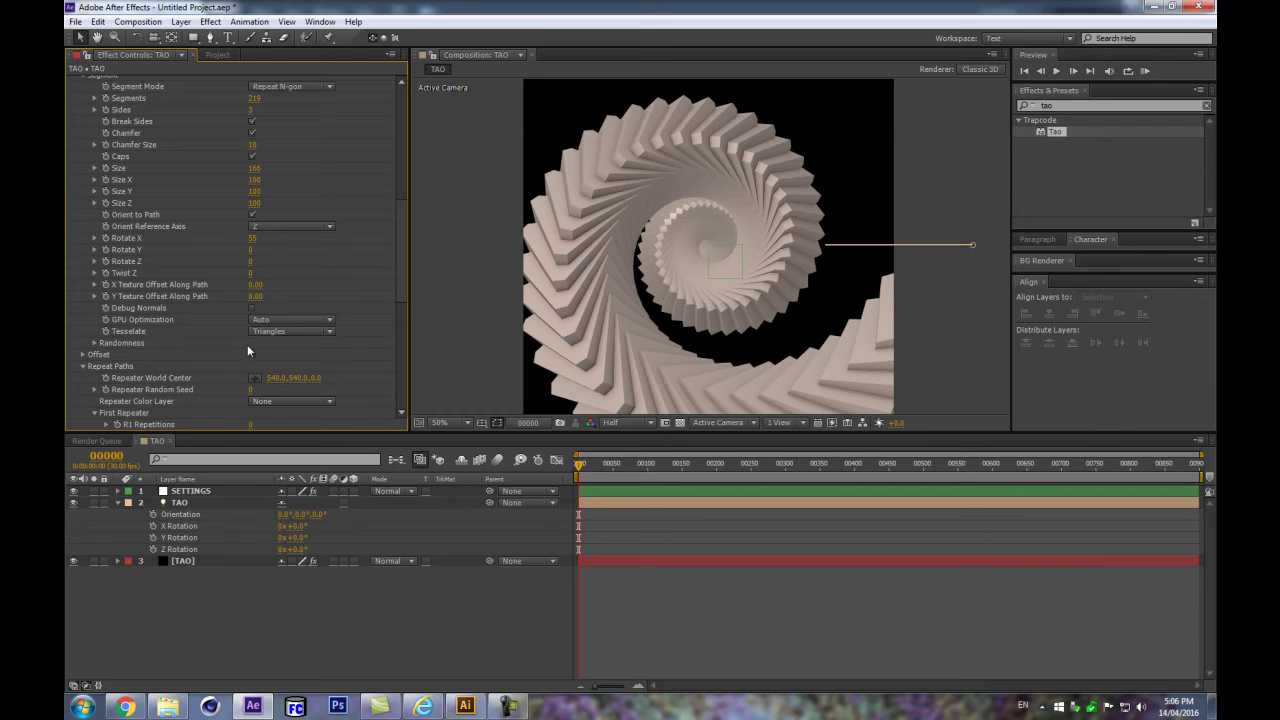
mouse_move(253, 169)
mouse_down()
mouse_move(229, 169)
mouse_move(249, 169)
mouse_up()
drag(293, 526, 338, 523)
click(296, 526)
text(90)
key(Return)
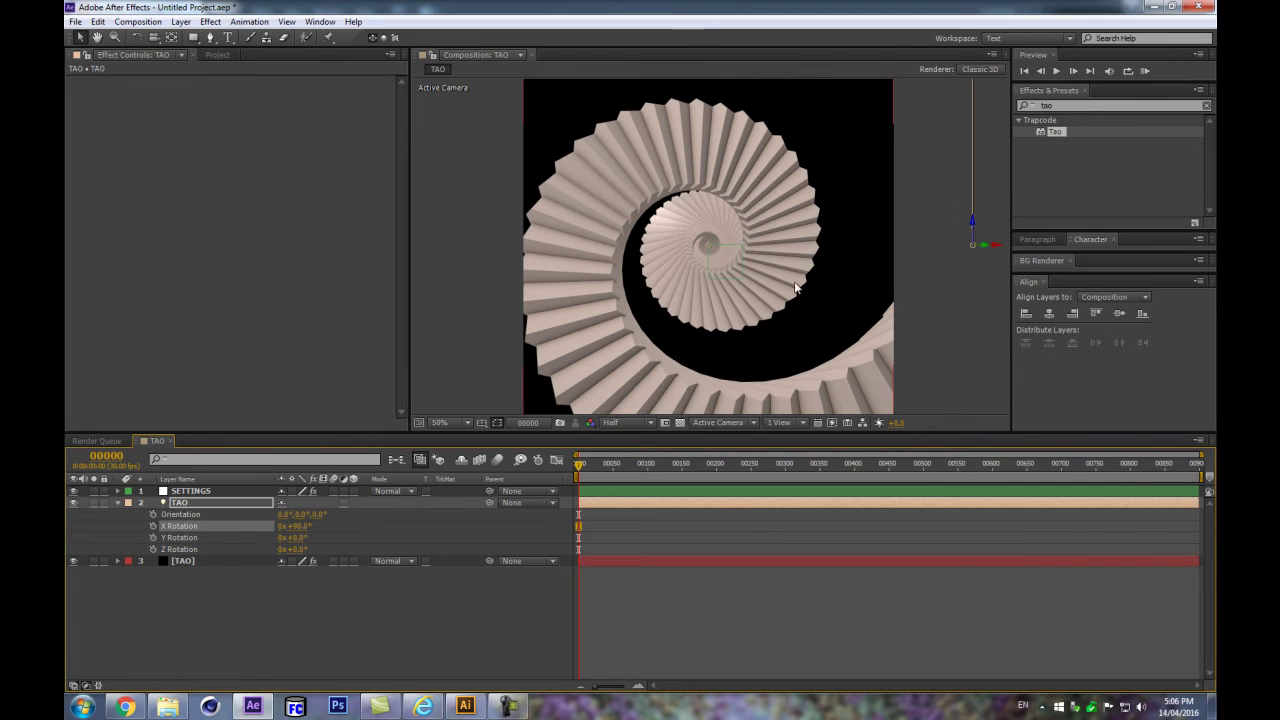
Step: Set the Tao segments' Sides to 4 on the TAO solid
click(180, 561)
scroll(250, 350, down, 5)
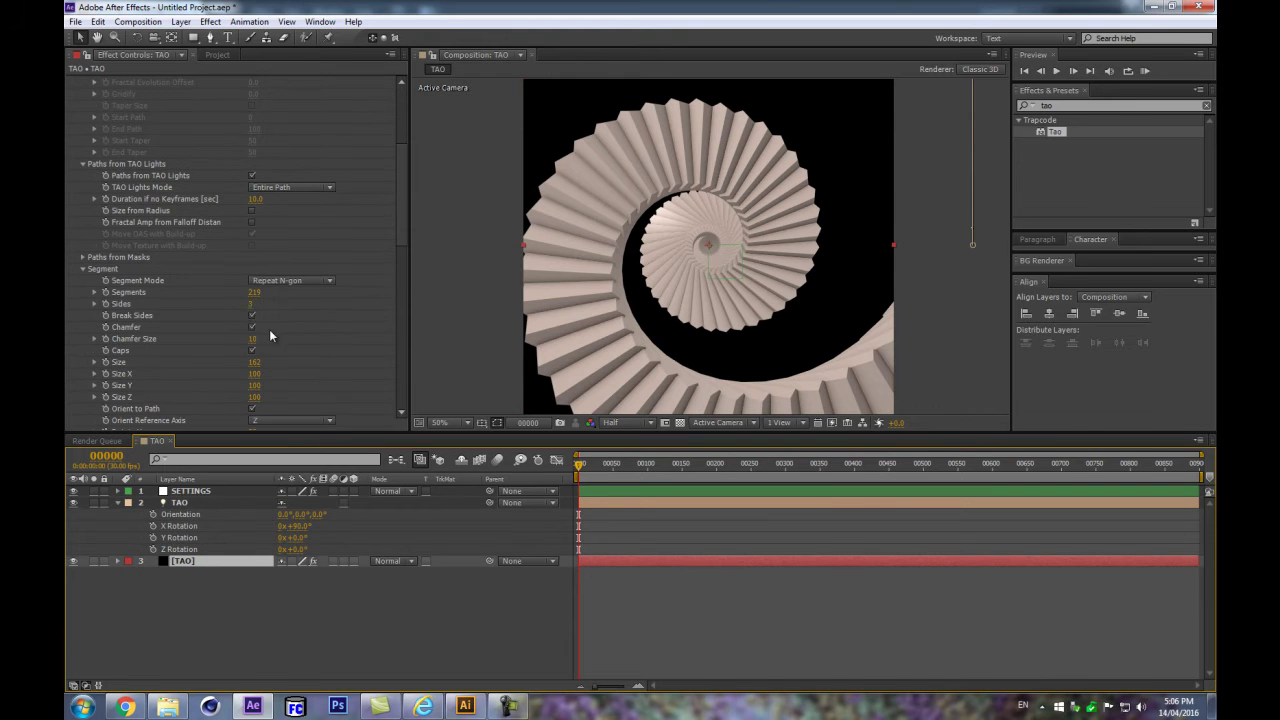
click(249, 303)
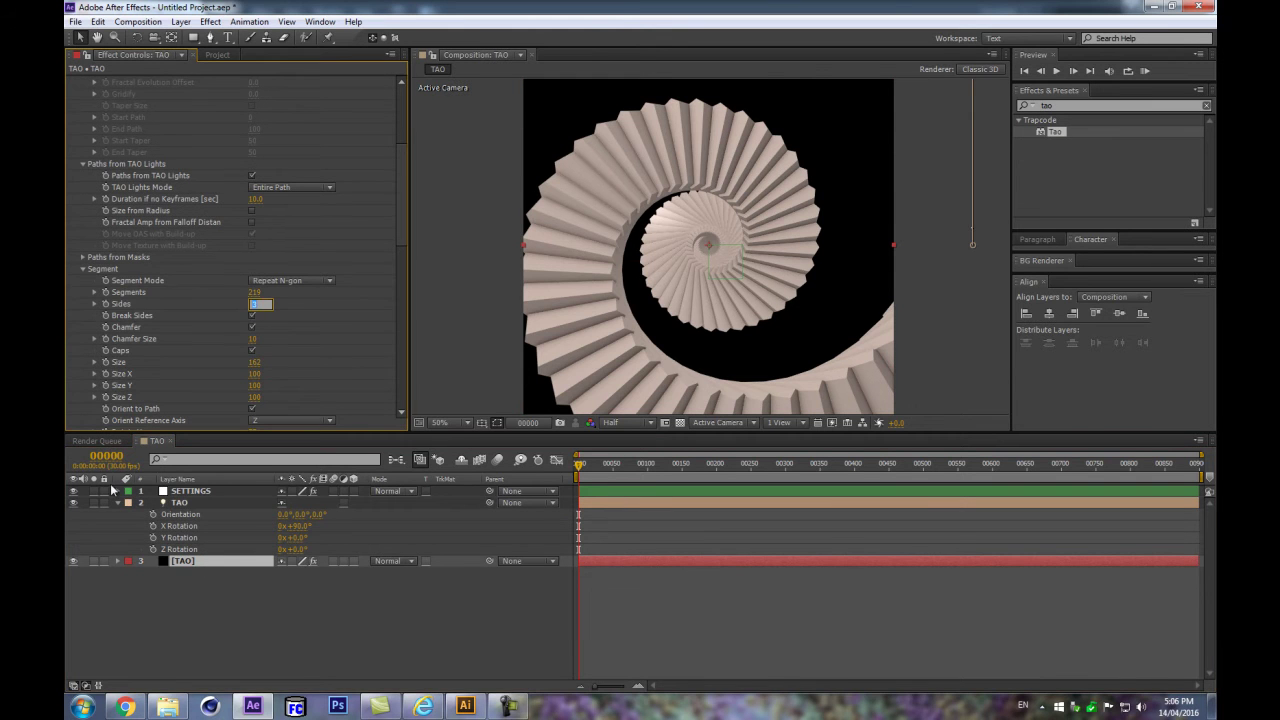
text(4)
key(Return)
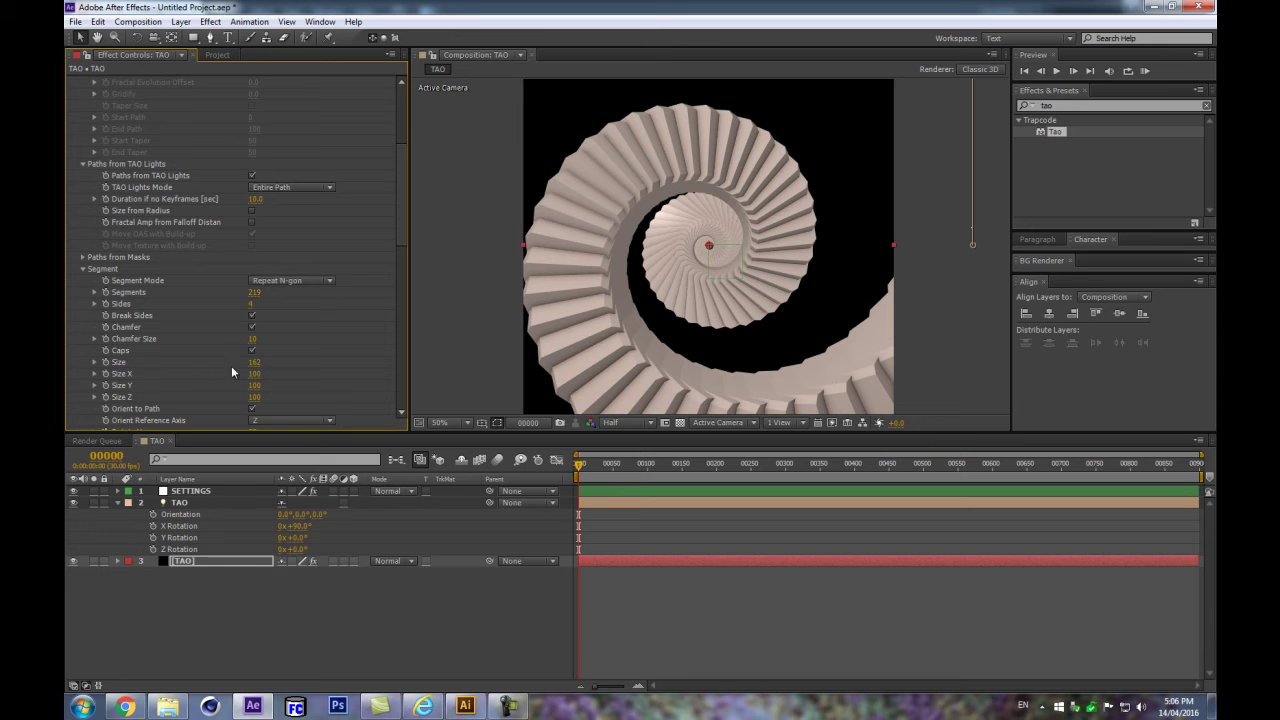
Step: Try a segment Rotate X of 48 and return it to 55
scroll(300, 320, down, 4)
drag(251, 309, 272, 326)
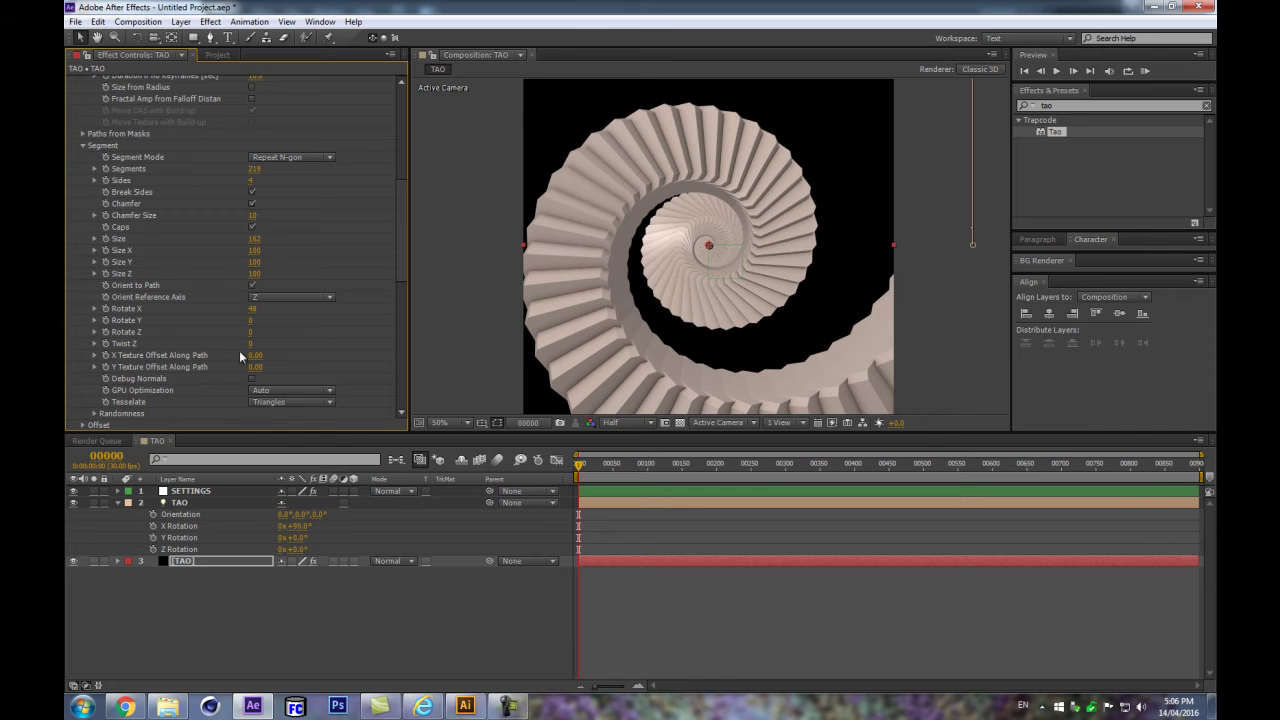
drag(252, 308, 259, 308)
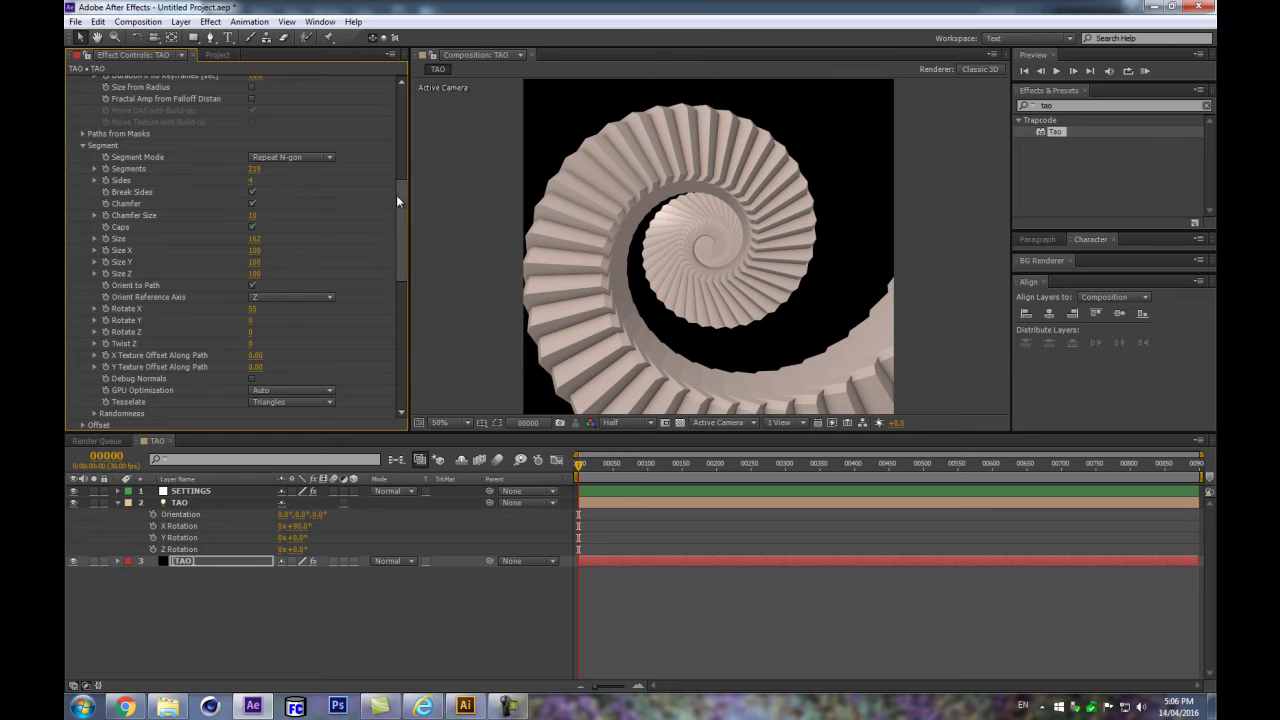
Step: Set the first repeater's R1 Repetitions back to 1
drag(401, 240, 403, 335)
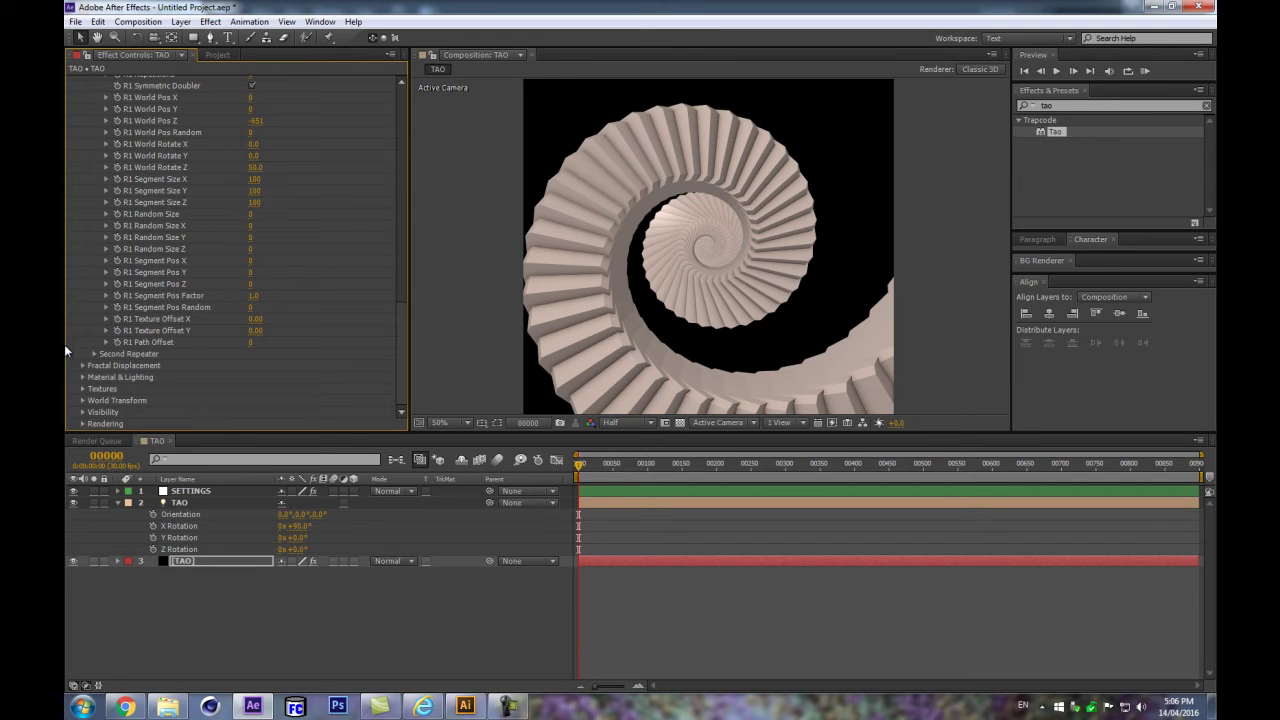
scroll(241, 213, up, 5)
click(251, 239)
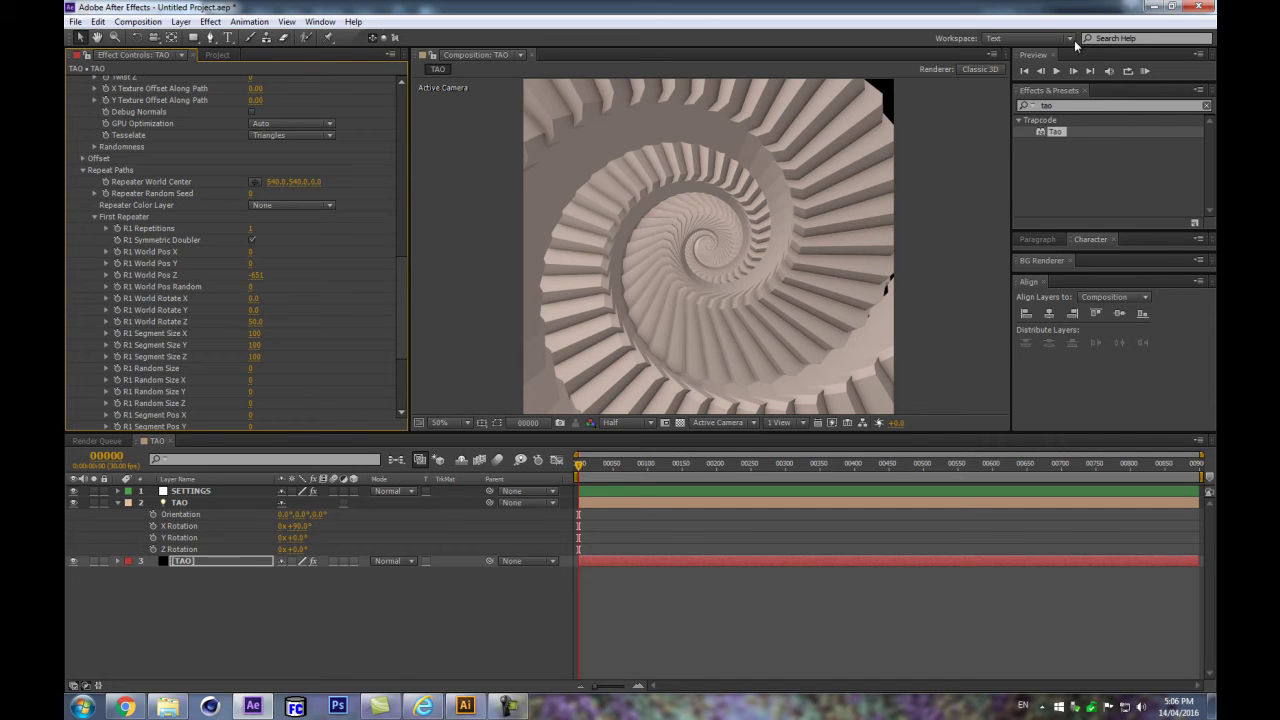
Step: Set the Tao segments' Size to 163 and their Sides back to 3
scroll(291, 269, up, 10)
mouse_move(254, 342)
mouse_down()
mouse_move(223, 342)
mouse_move(257, 330)
mouse_up()
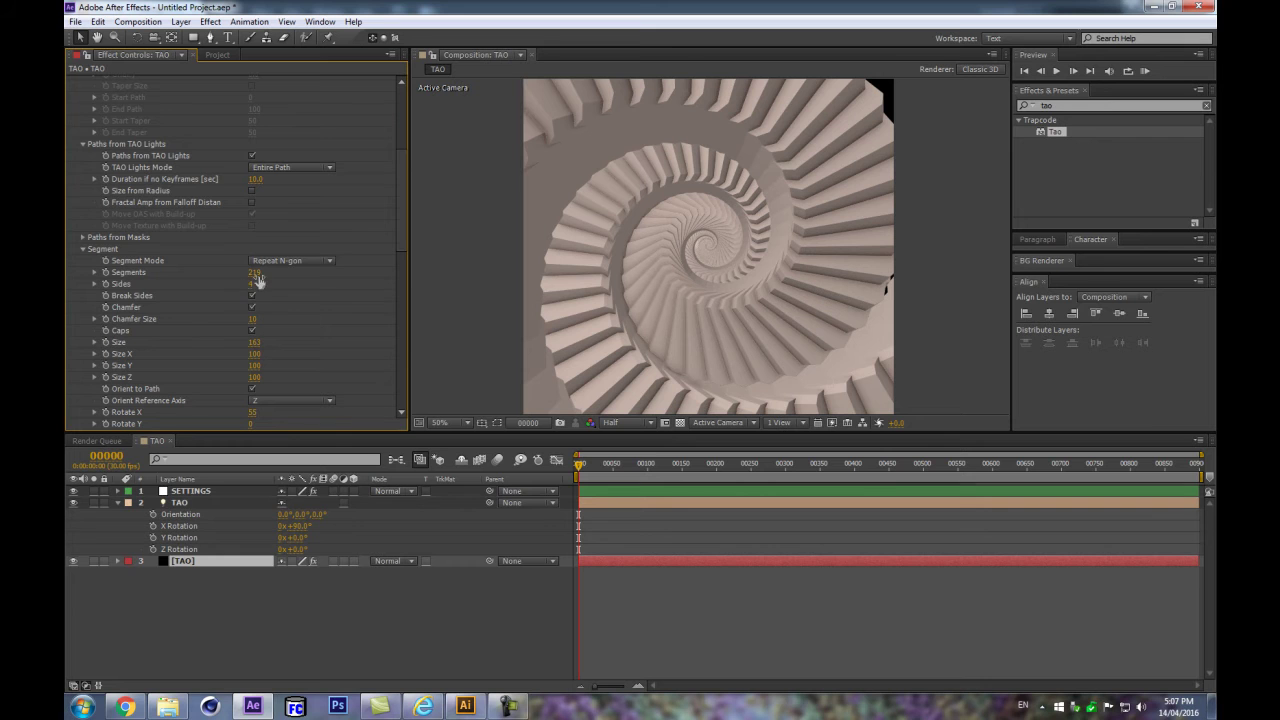
click(251, 284)
text(3)
key(Return)
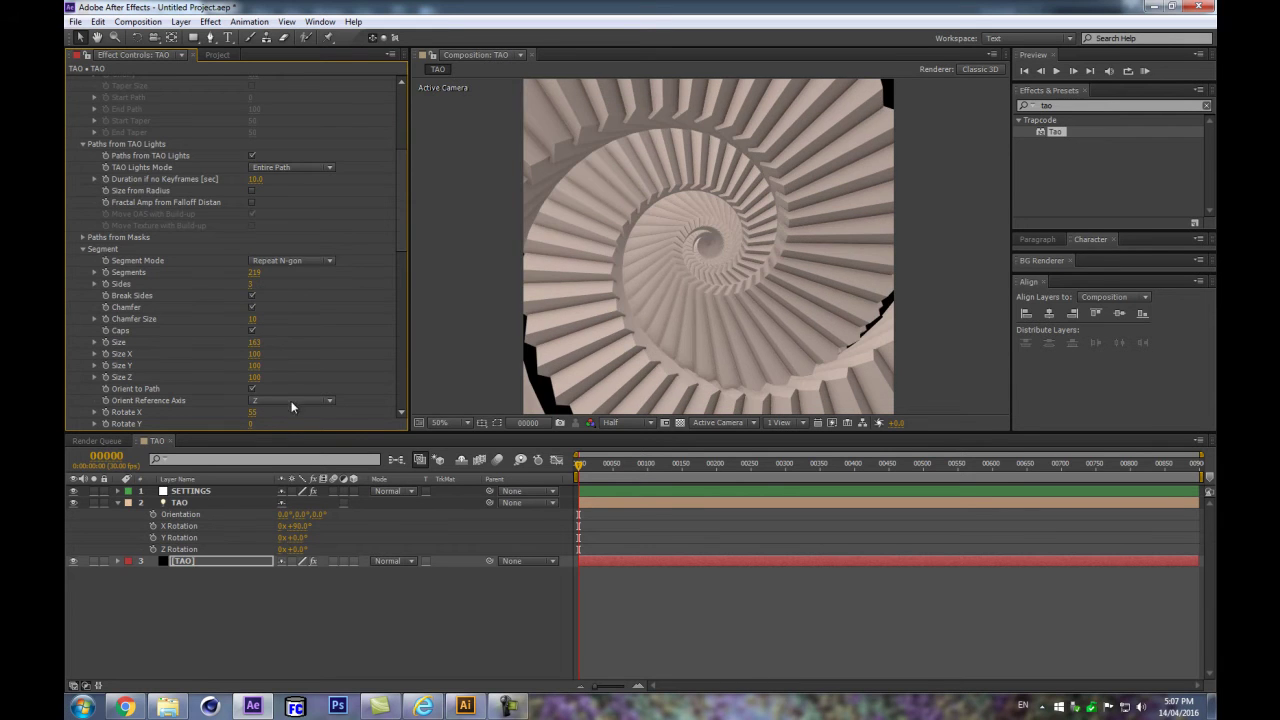
Step: Increase the Tao segments' Size to 222 and reduce Size X to 77
drag(254, 342, 297, 335)
drag(300, 334, 242, 357)
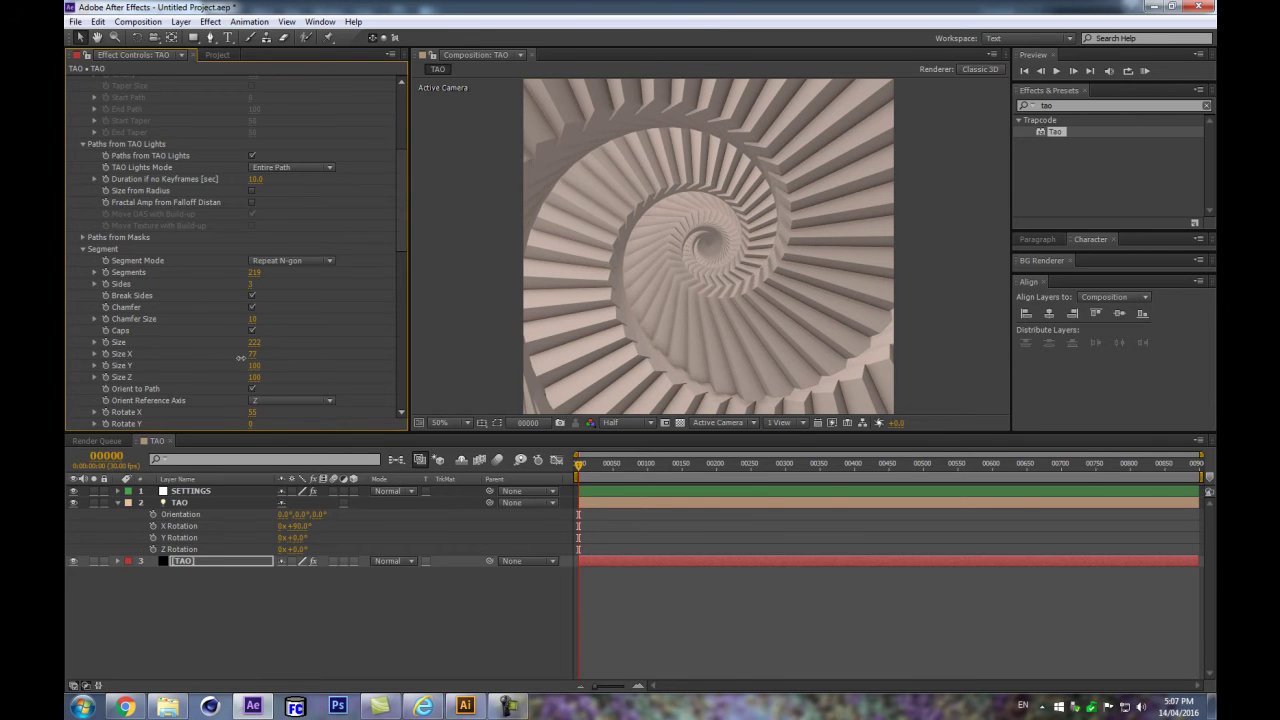
Step: Set the first repeater's R1 World Rotate Z to 42
scroll(303, 324, down, 10)
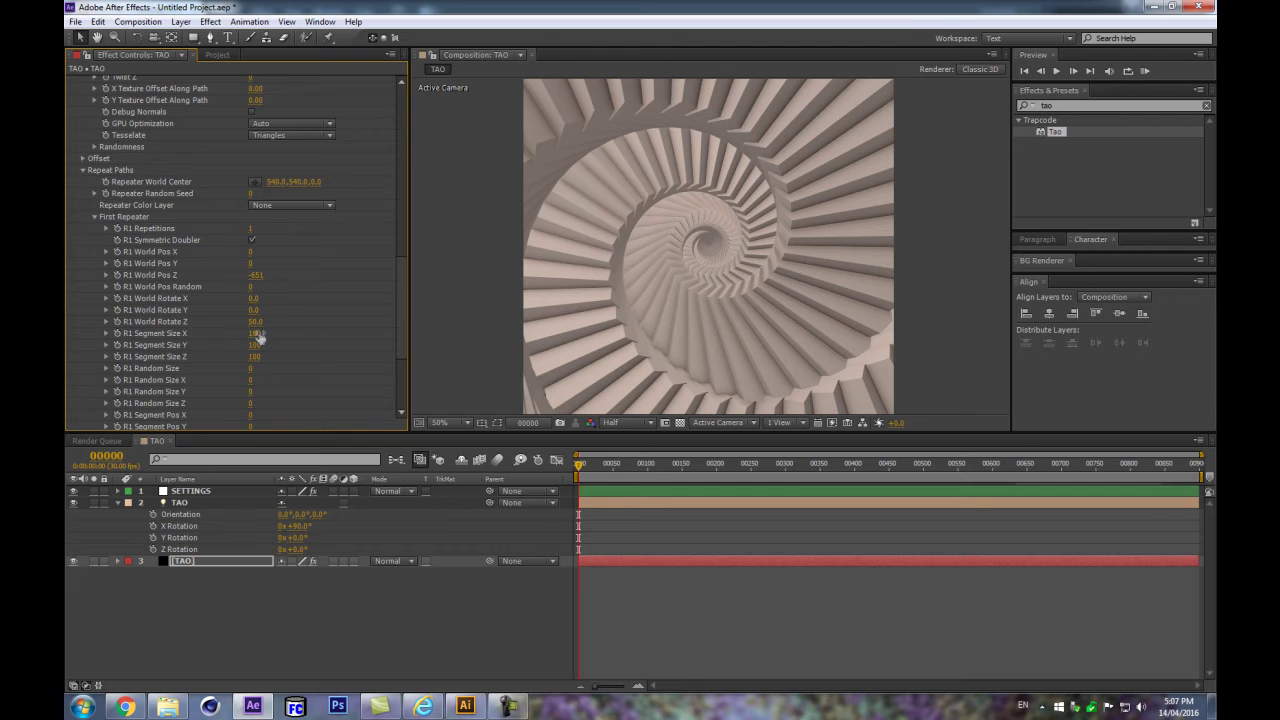
mouse_move(257, 328)
mouse_down()
mouse_move(237, 327)
mouse_move(256, 325)
mouse_up()
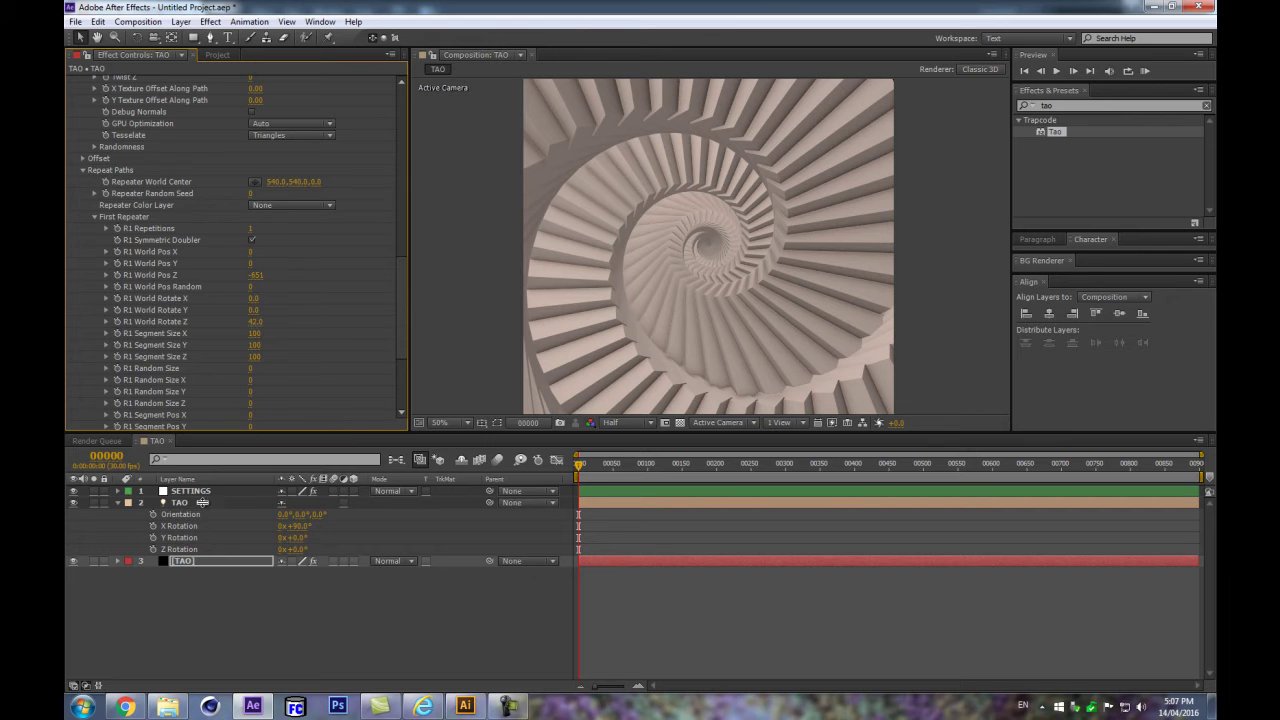
click(220, 611)
drag(400, 342, 415, 419)
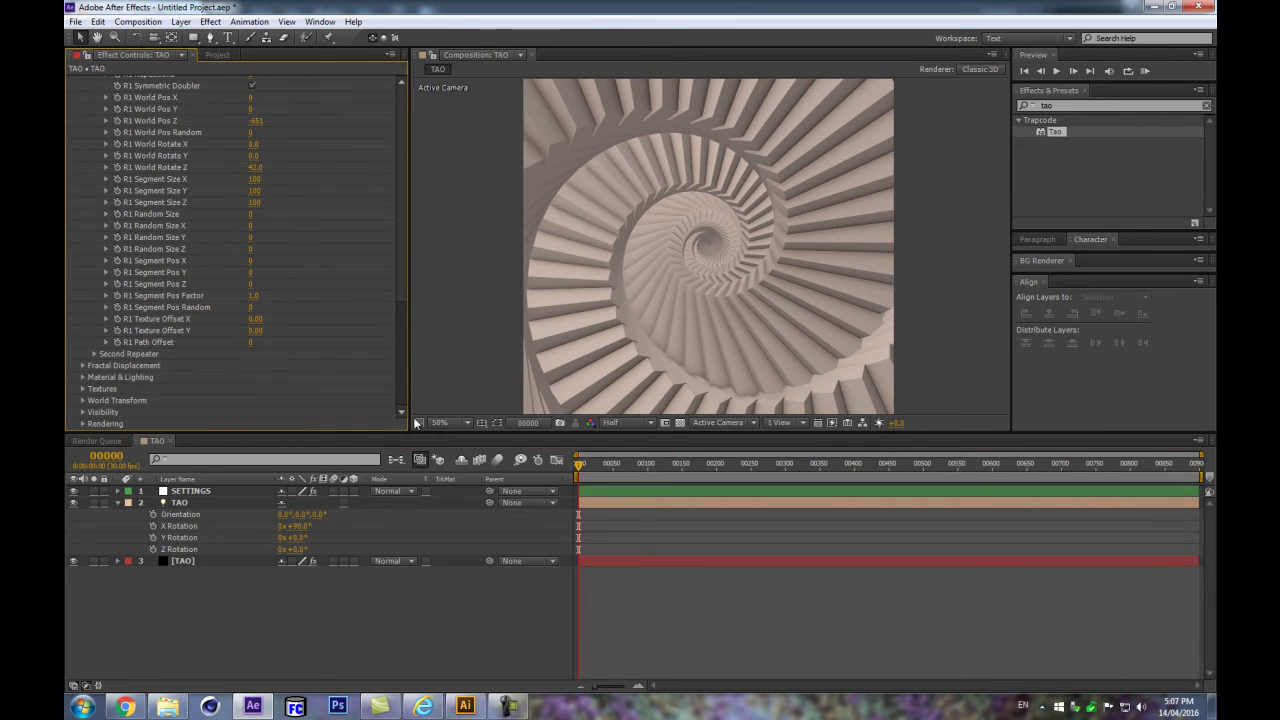
Step: Animate the Tao Offset from 0 at frame 0 to 100 at frame 90
scroll(73, 368, up, 10)
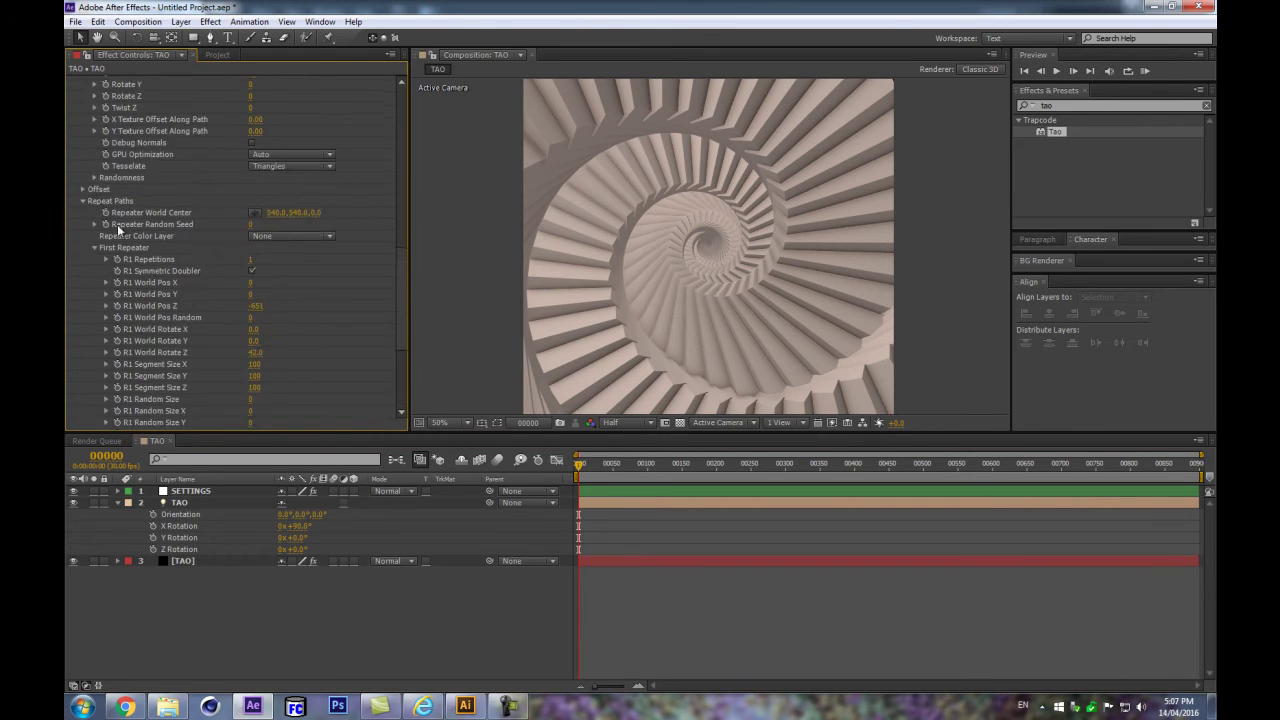
scroll(117, 267, up, 5)
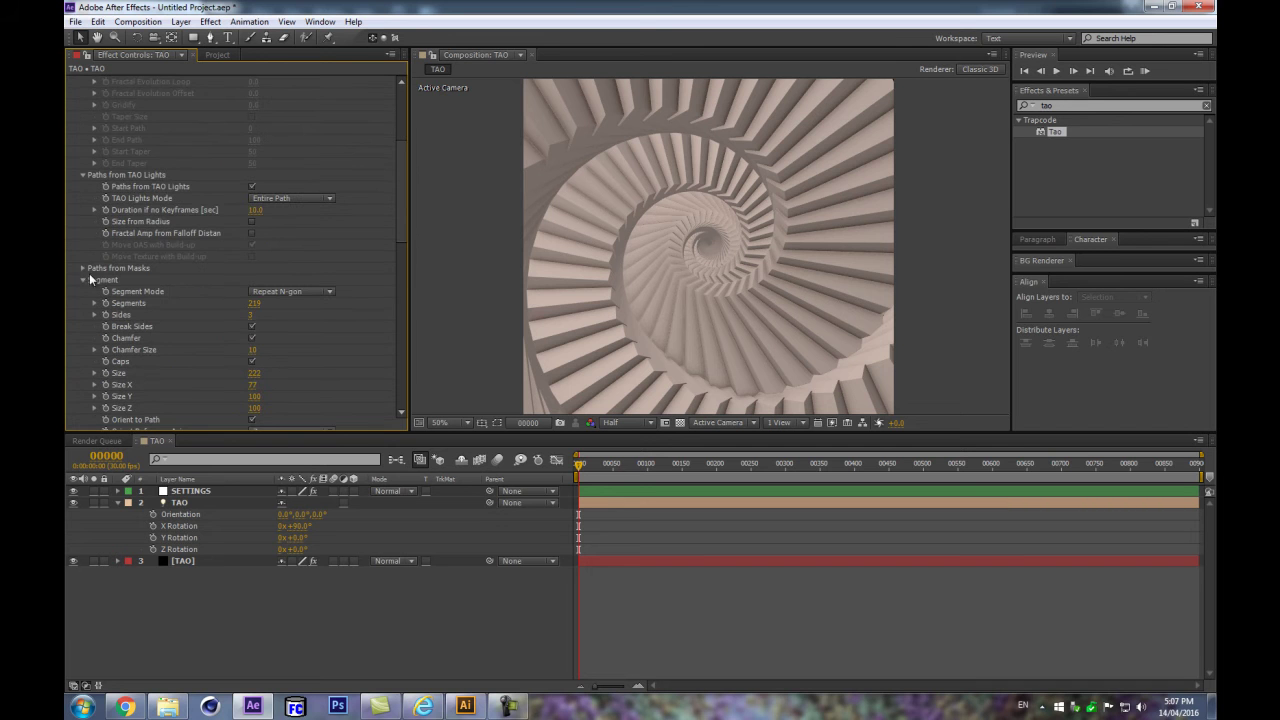
click(83, 279)
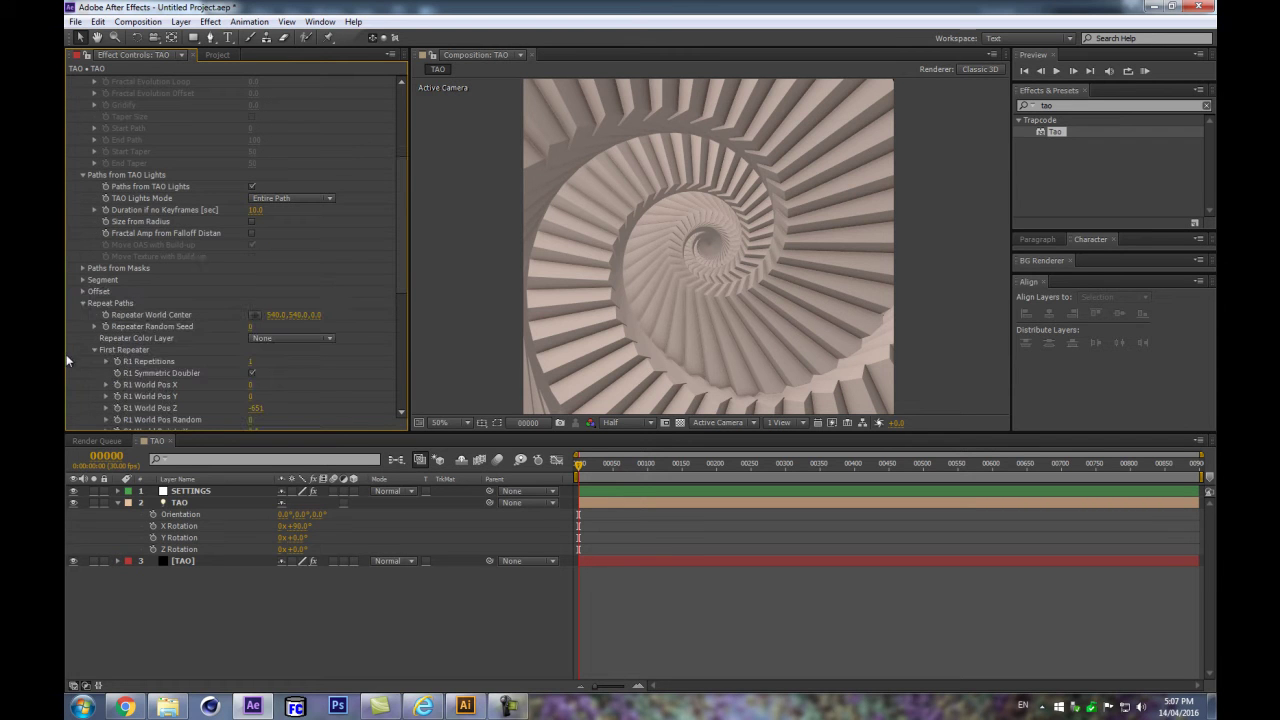
click(83, 291)
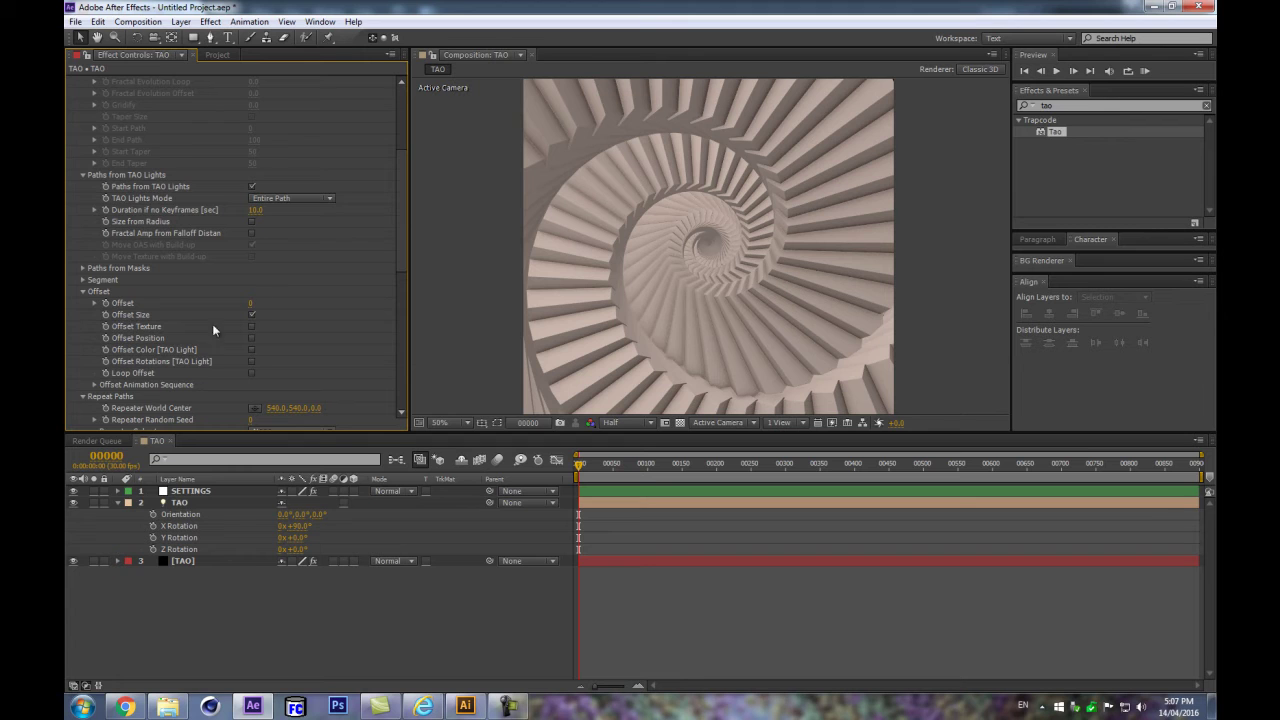
click(106, 303)
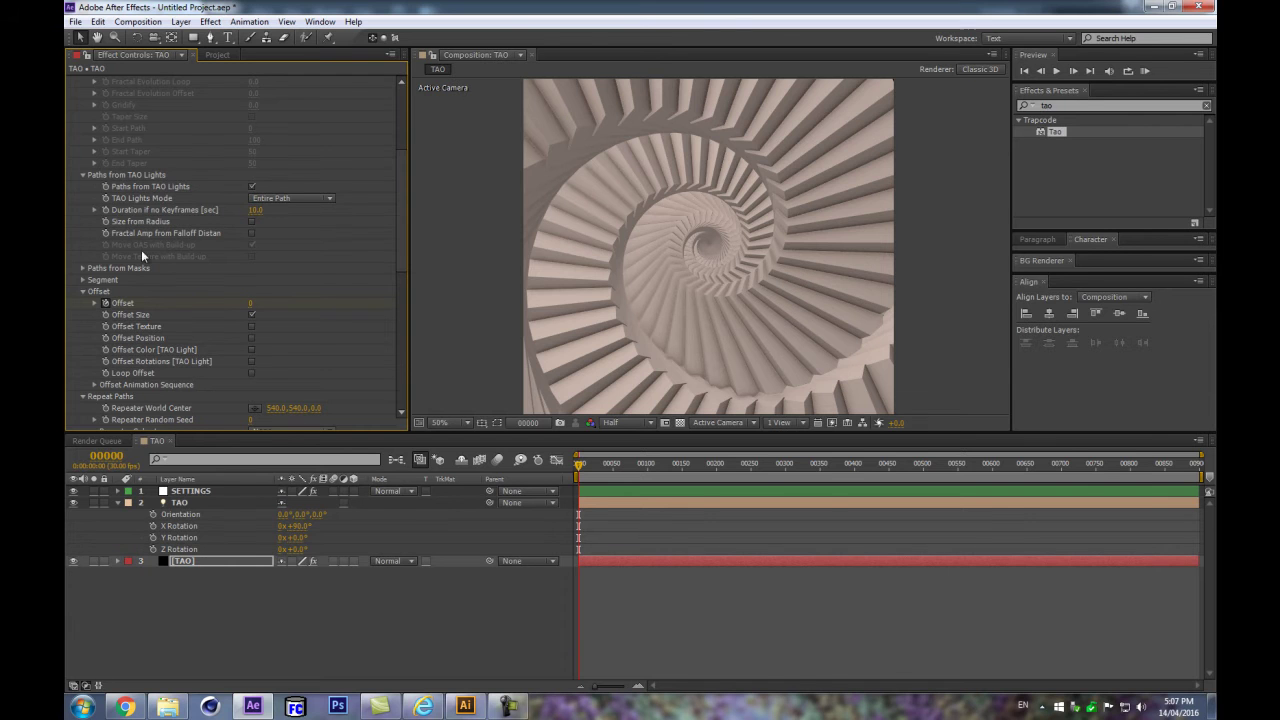
click(106, 456)
text(90)
key(Return)
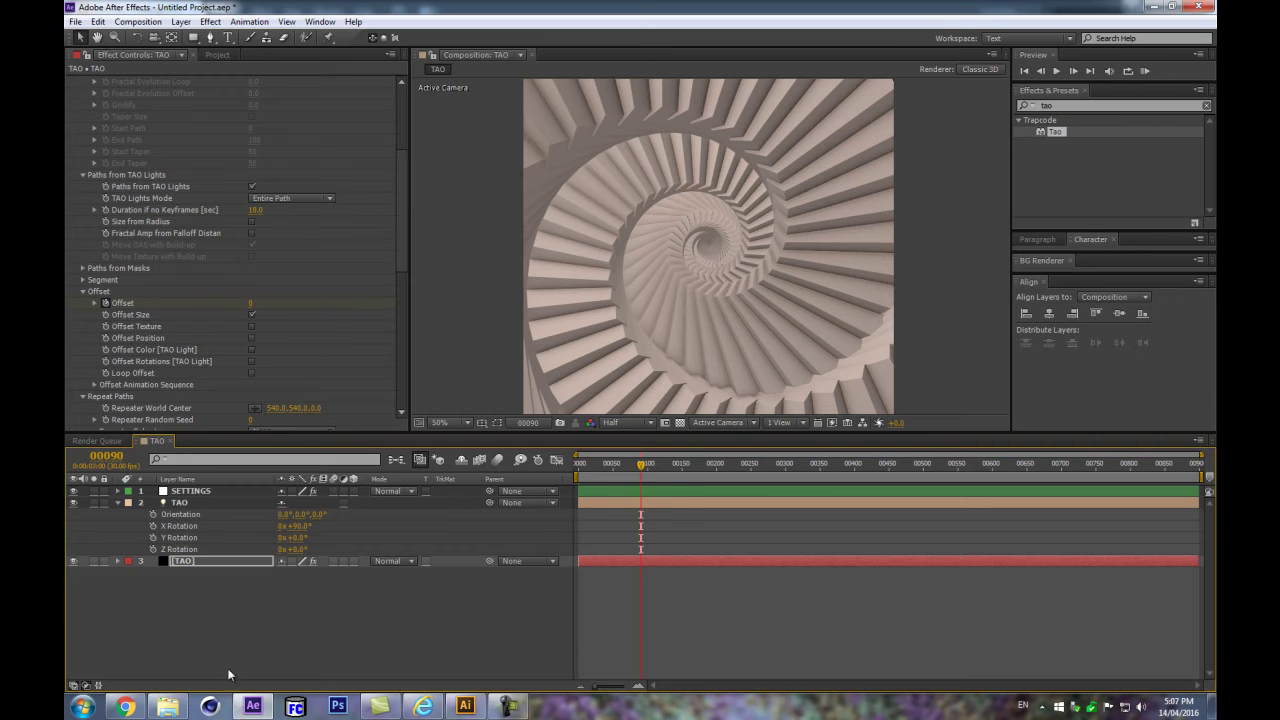
click(252, 314)
click(251, 303)
text(100)
click(252, 314)
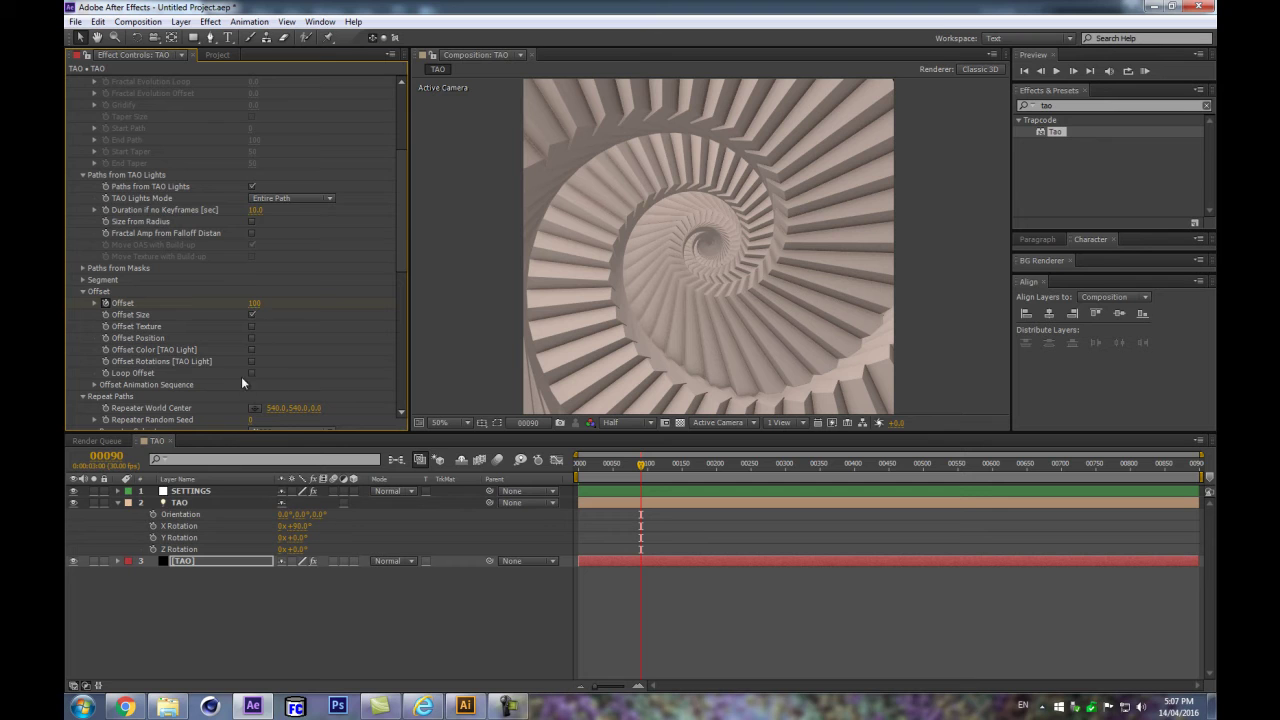
Step: Turn off Offset Size, enable Offset Position and Loop Offset, and preview the animation up to frame 89
click(252, 315)
click(252, 338)
click(314, 625)
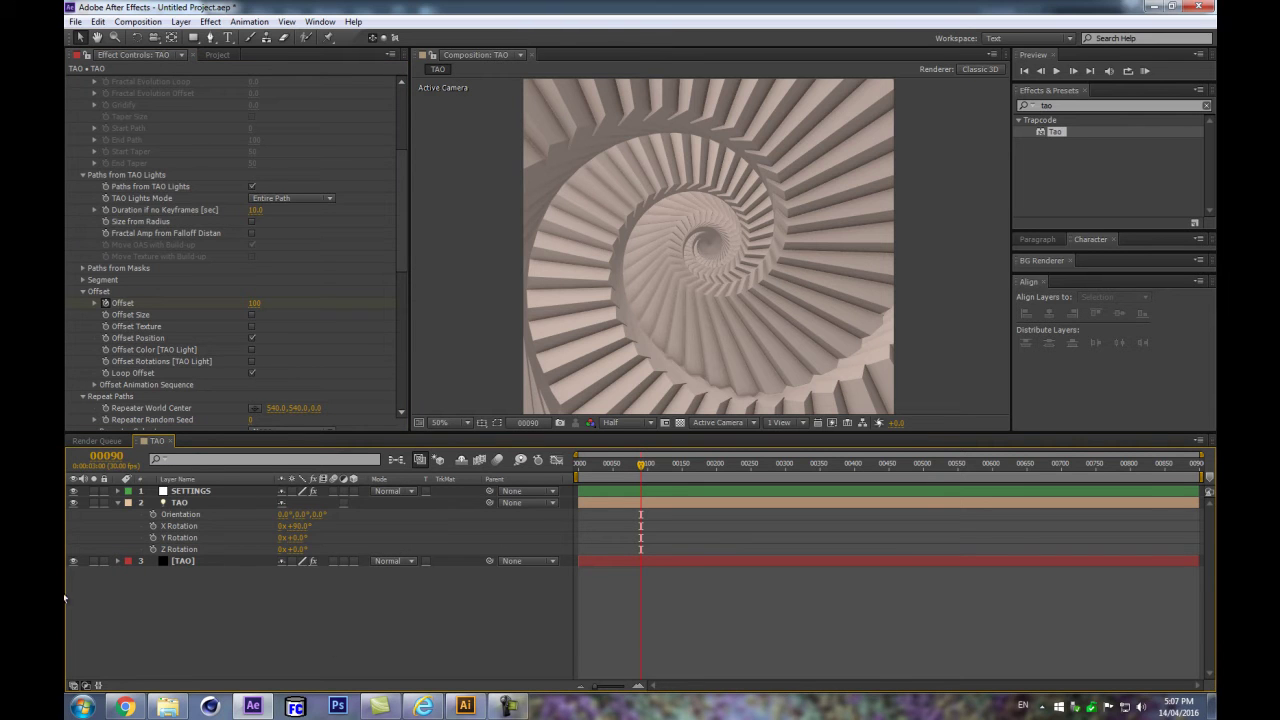
key(Page_Up)
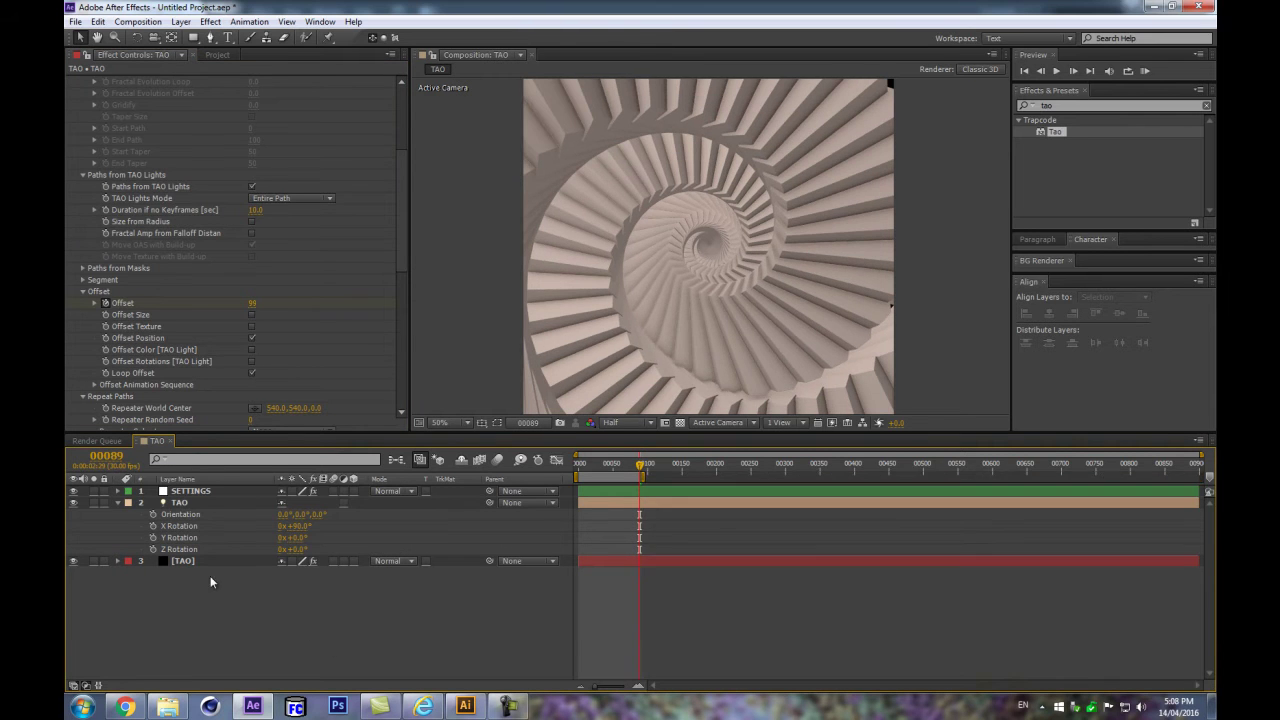
key(KP_0)
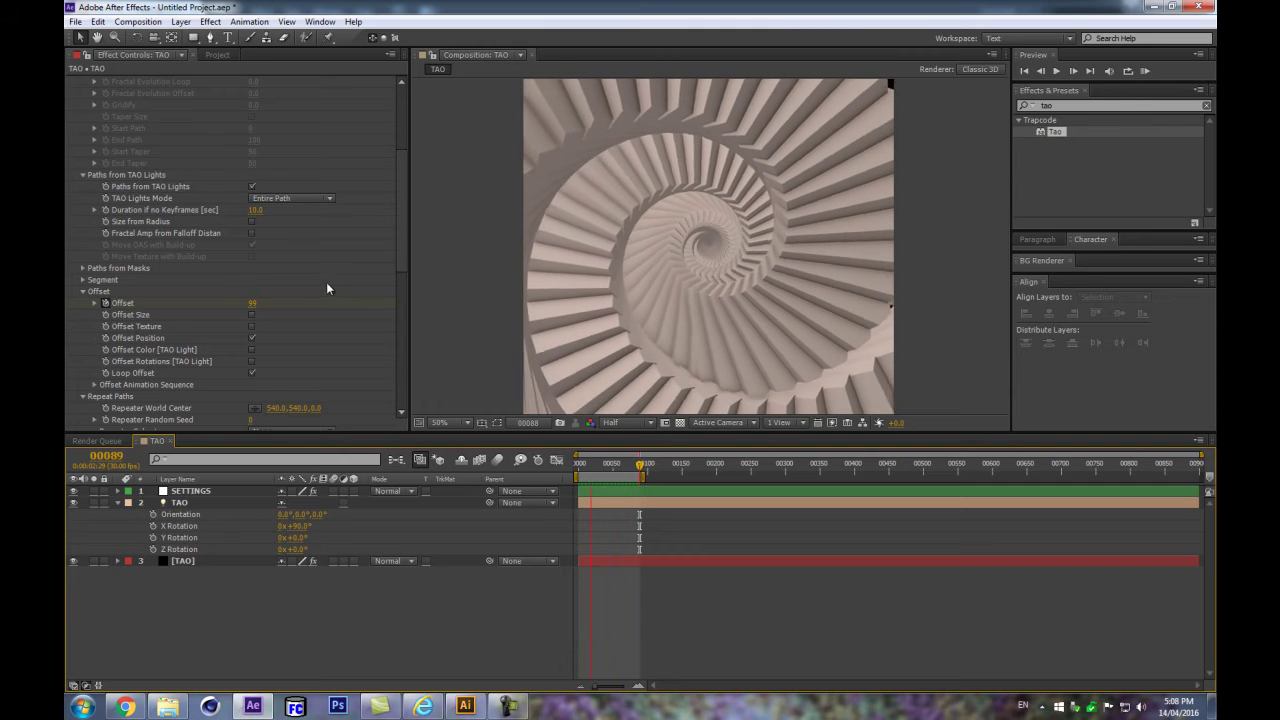
Step: Turn off Loop Offset and check the stairway at frame 40
scroll(318, 290, down, 8)
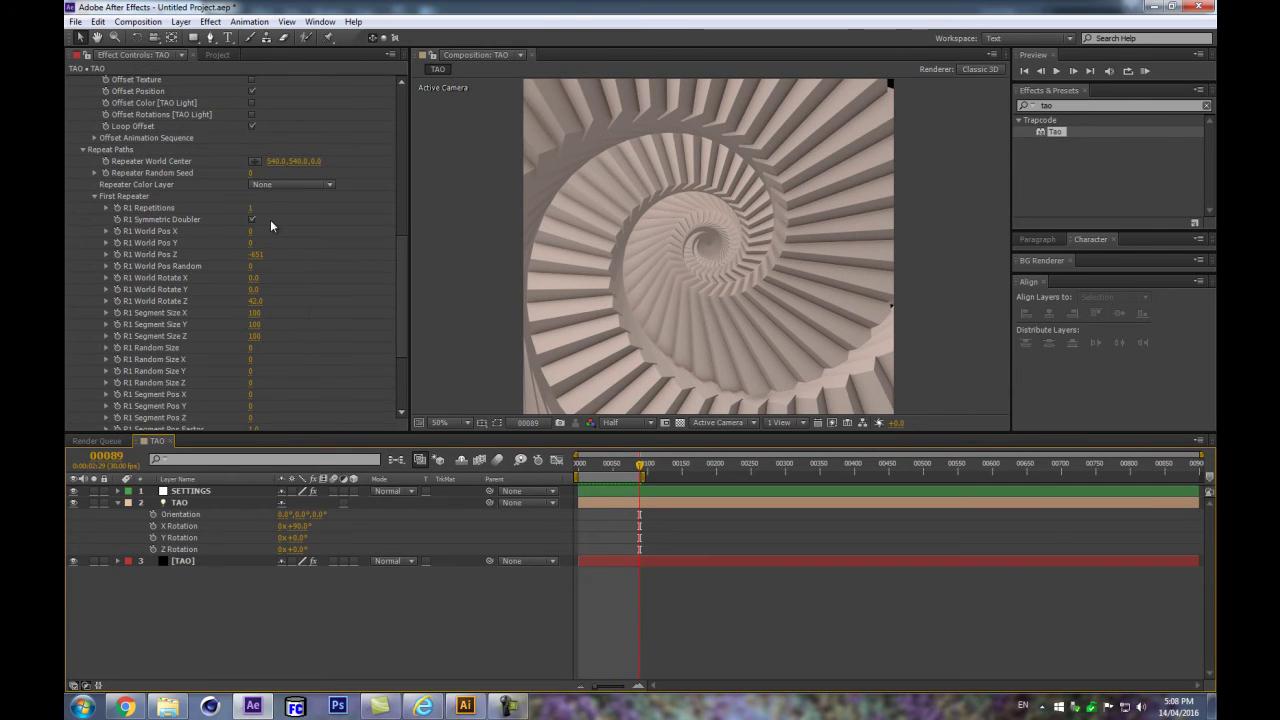
scroll(292, 264, up, 6)
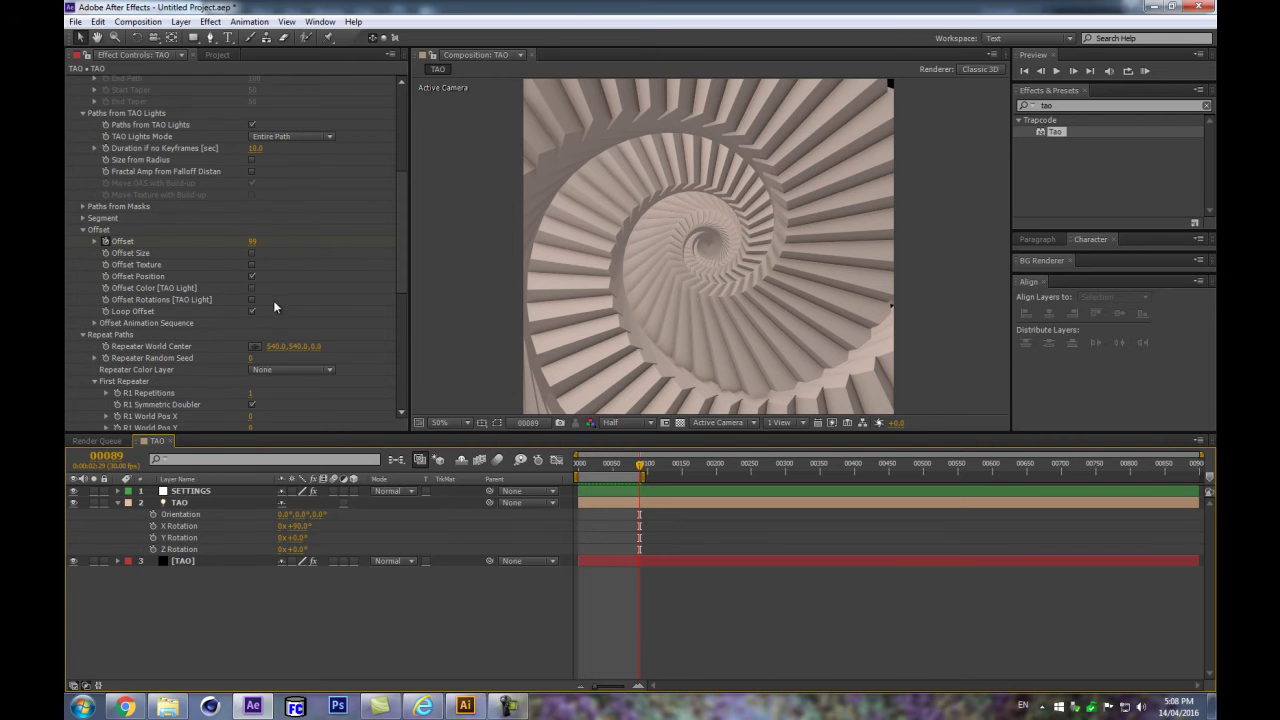
click(251, 311)
drag(639, 465, 607, 468)
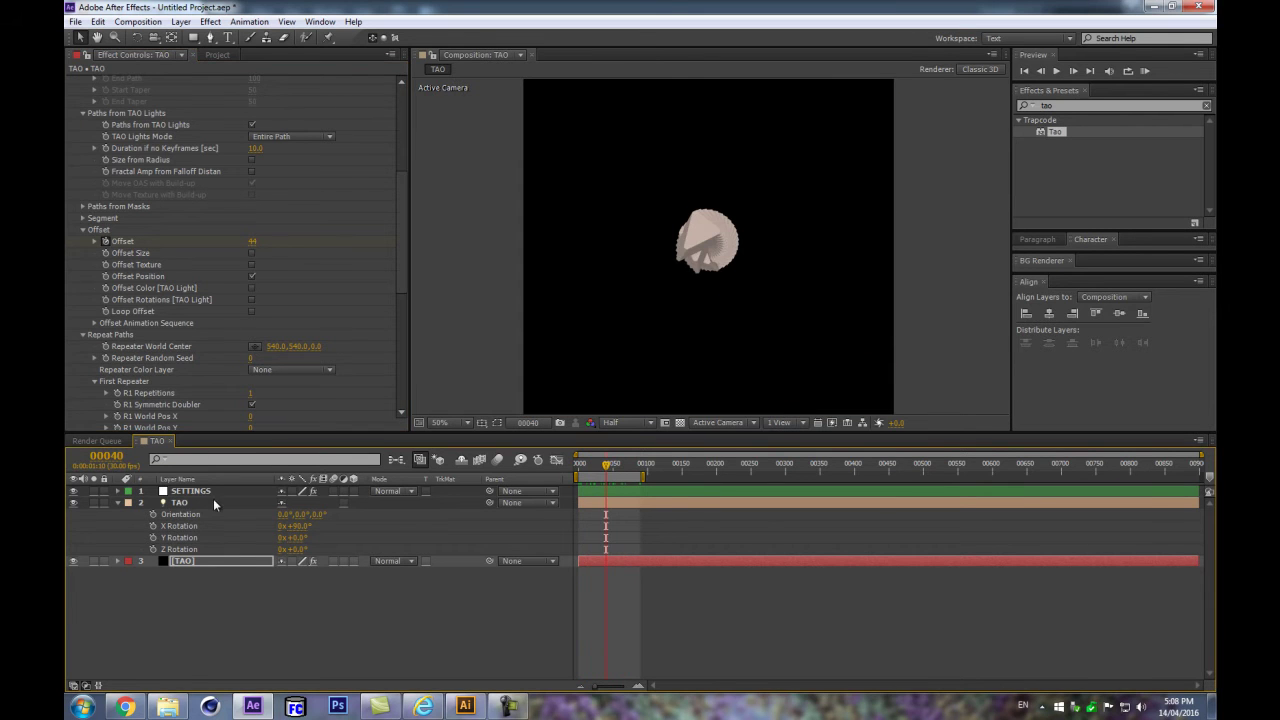
Step: Reveal the Tao layer's keyframed properties and remove all Offset keyframes at frame 40
key(u)
click(247, 626)
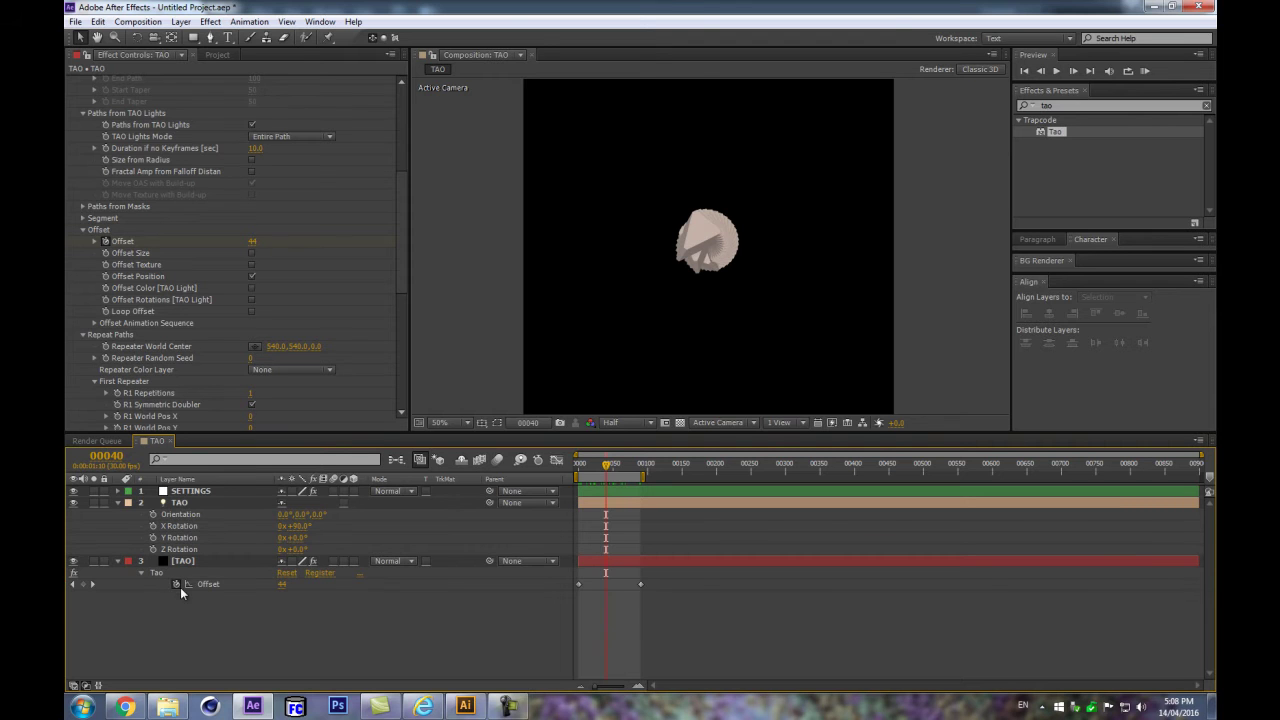
click(177, 584)
Step: Compare the Tao Offset at 100, 0 and 32, and return it to 0
click(256, 241)
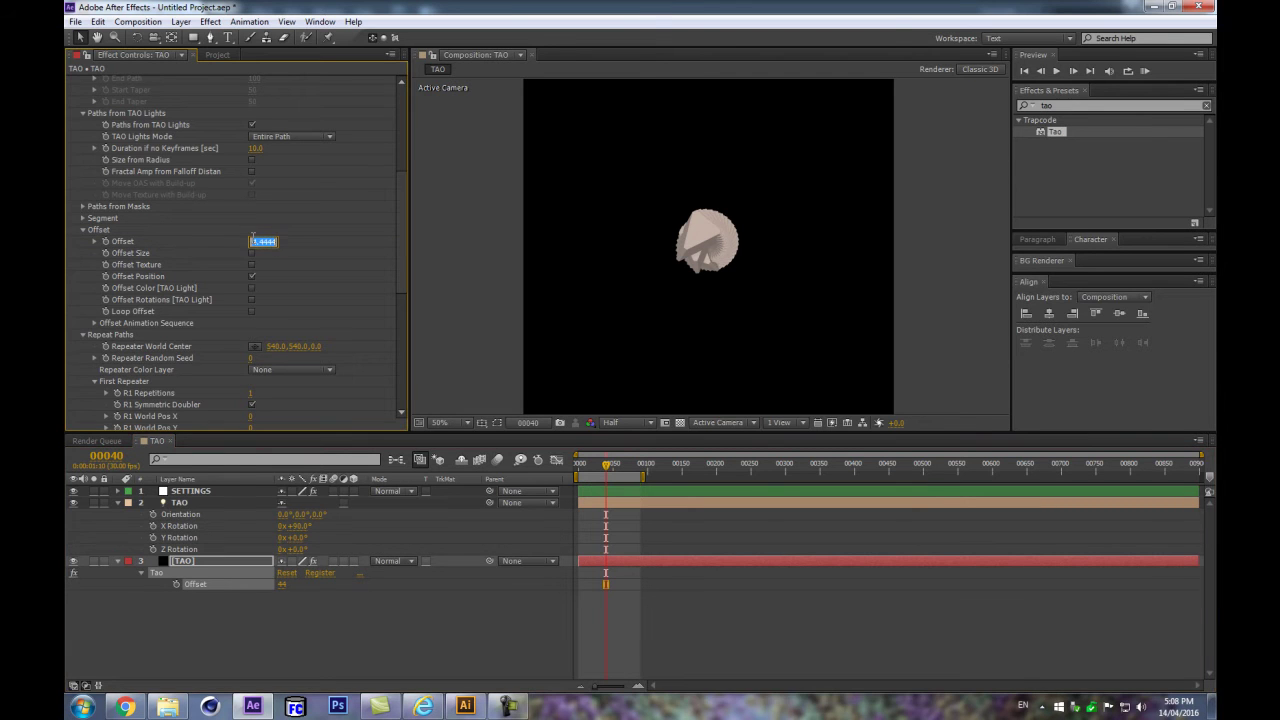
text(100)
key(Return)
click(253, 242)
text(0)
key(Return)
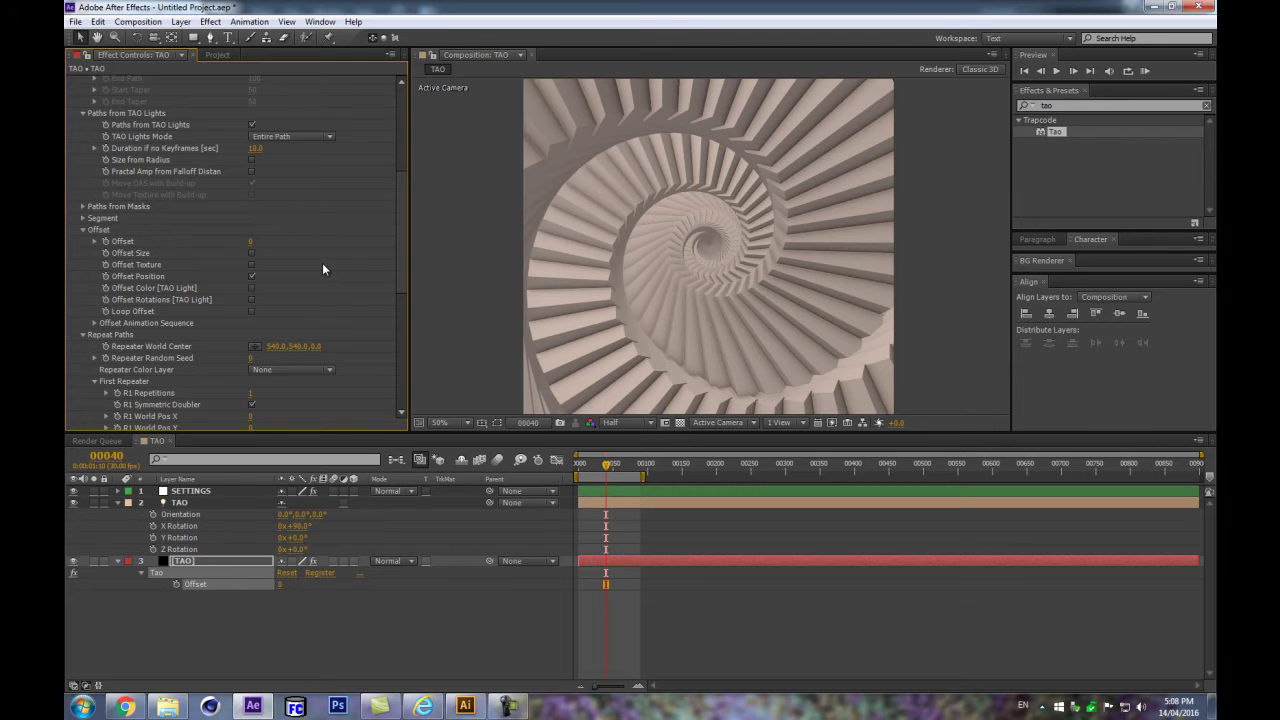
mouse_move(254, 246)
mouse_down()
mouse_move(268, 231)
mouse_move(247, 239)
mouse_move(316, 235)
mouse_move(275, 242)
mouse_up()
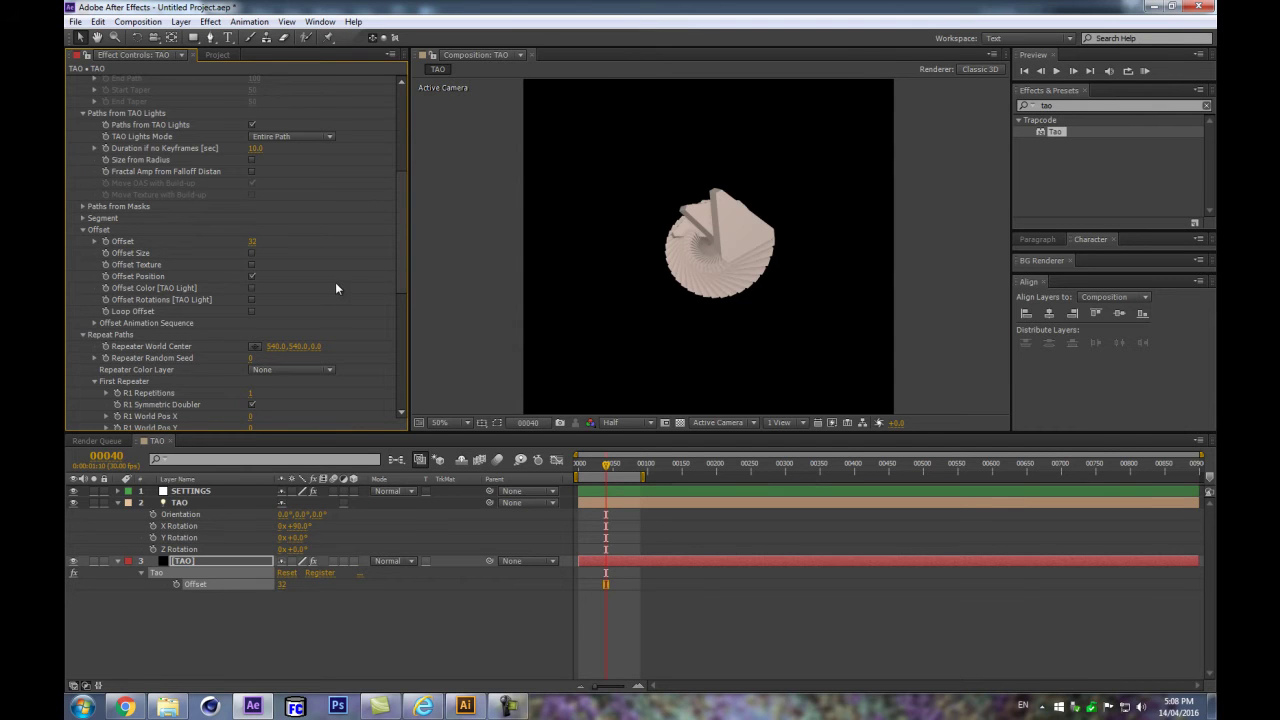
key(ctrl+z)
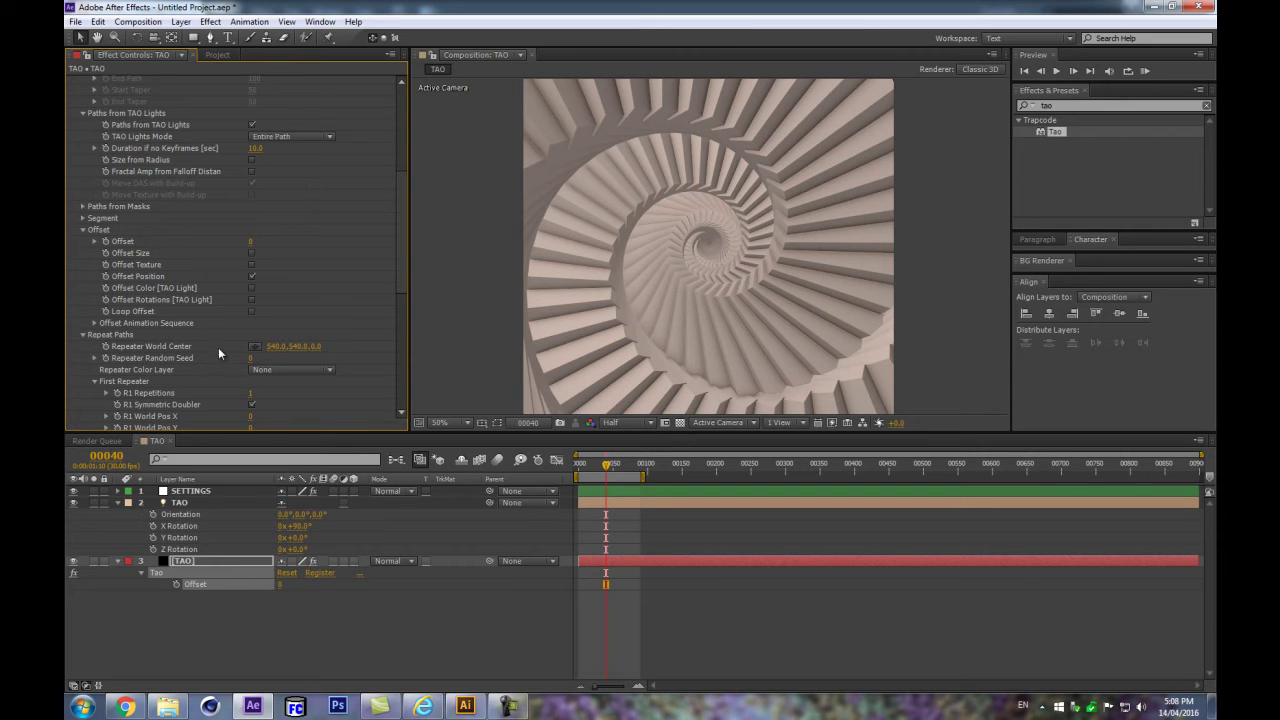
Step: Add an Offset keyframe of 0 at frame 0
scroll(266, 303, down, 1)
drag(606, 465, 561, 468)
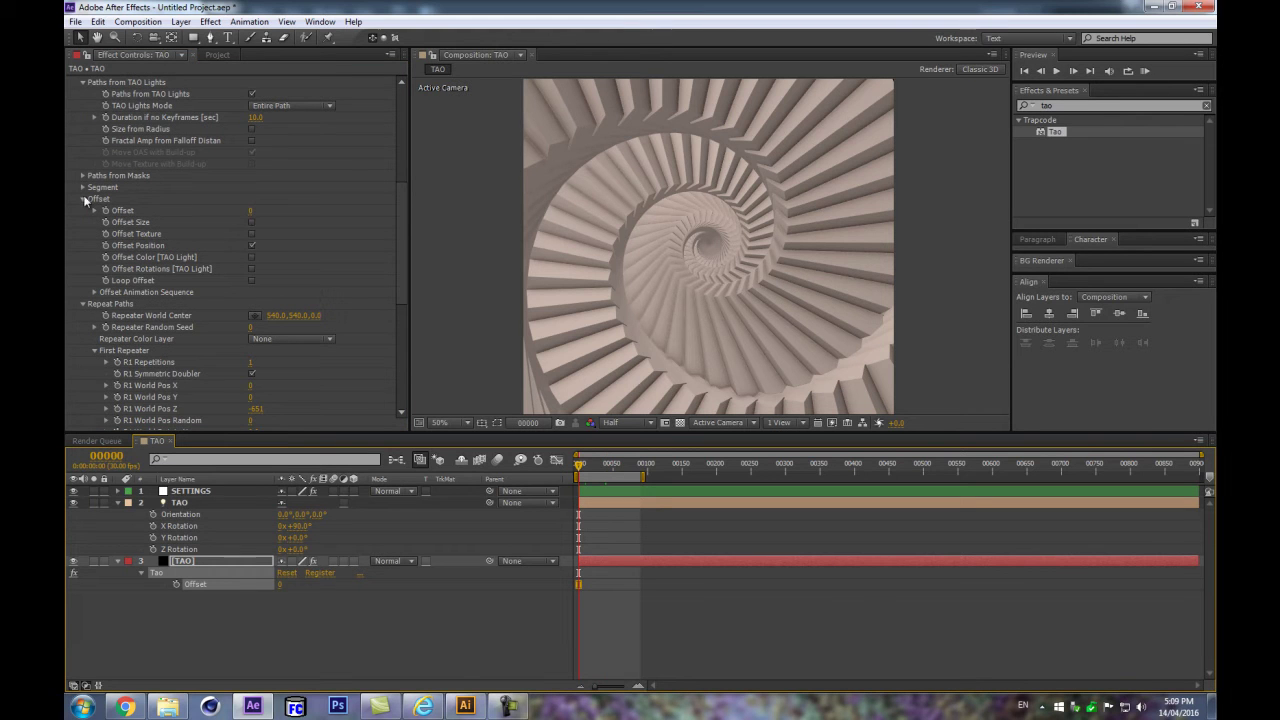
scroll(280, 220, down, 7)
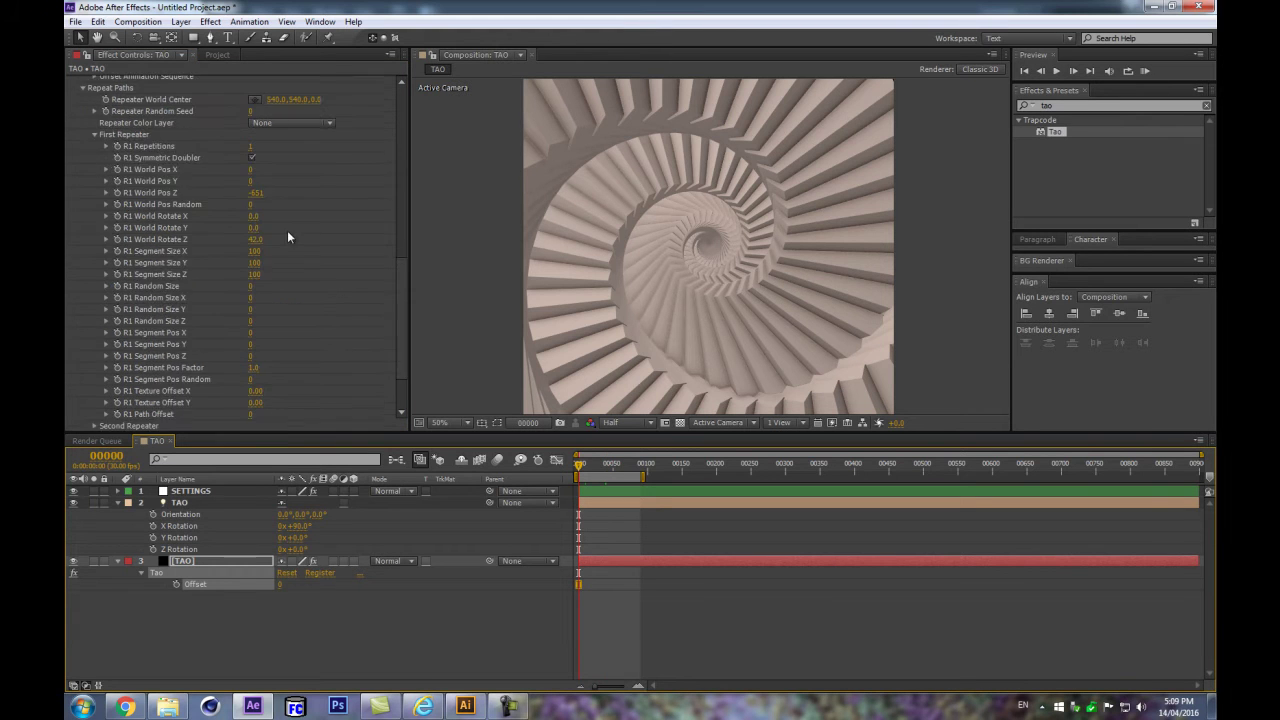
scroll(308, 120, up, 6)
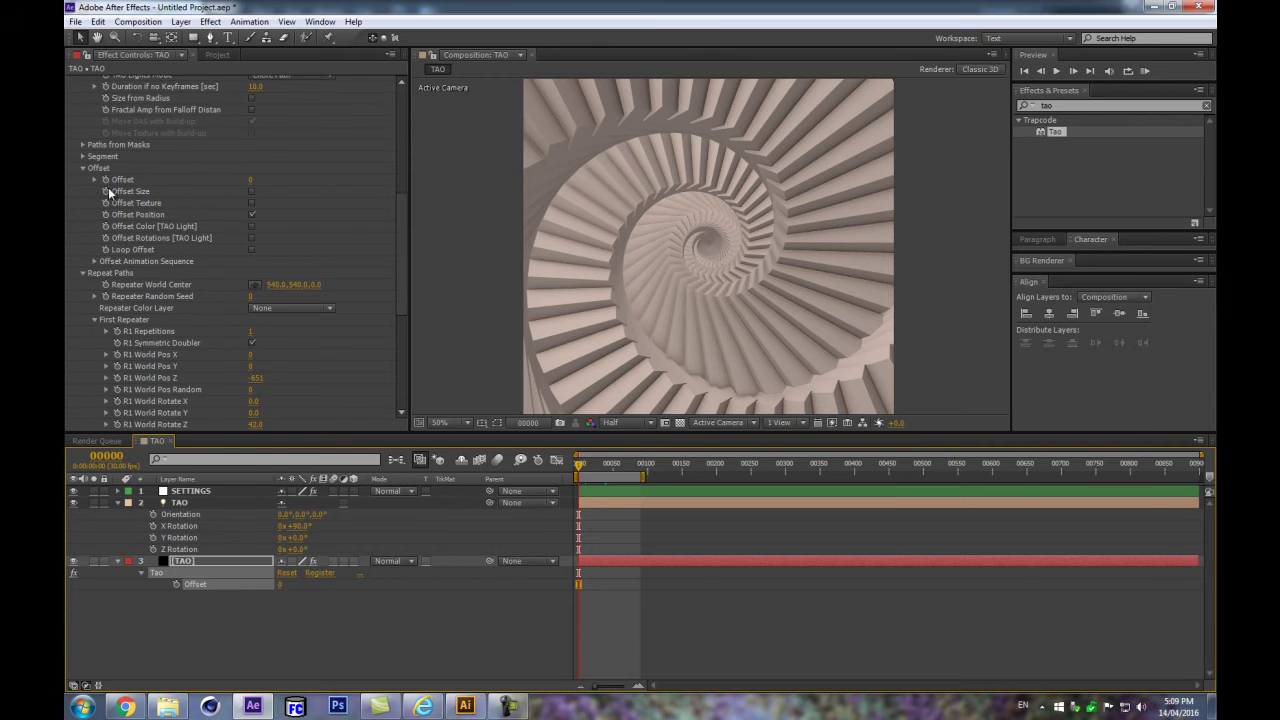
click(106, 180)
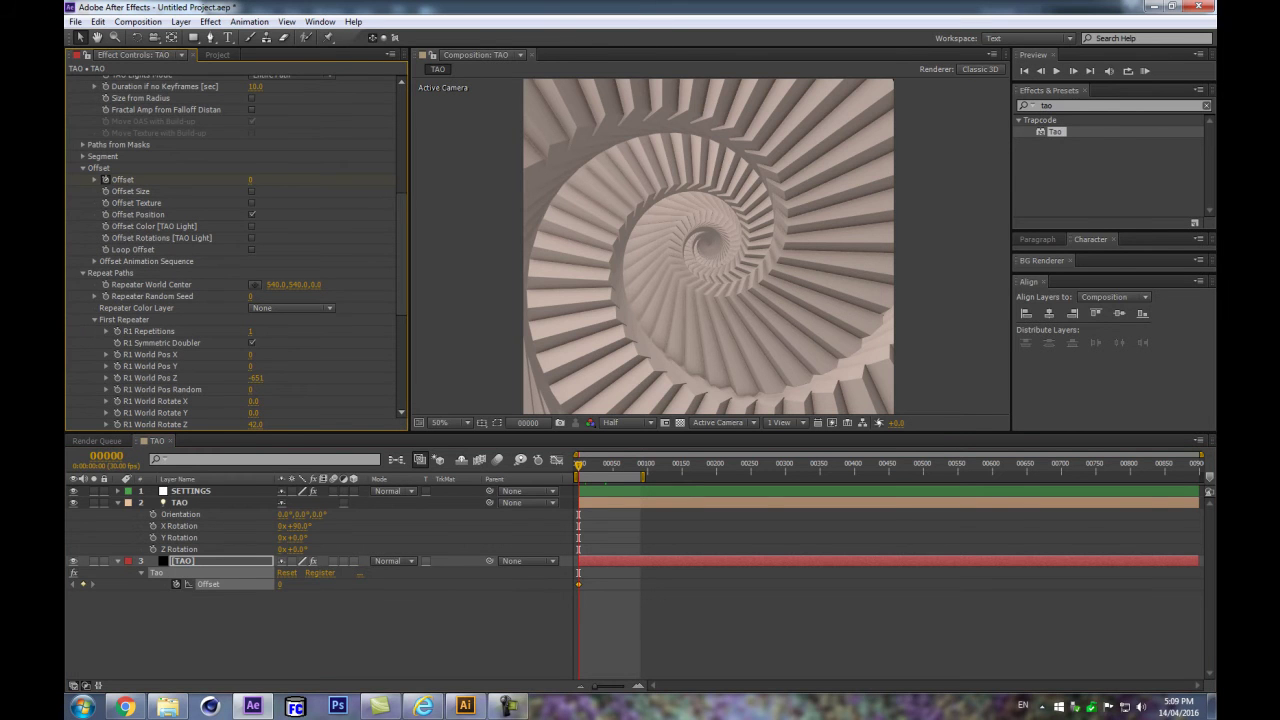
Step: Look up the Tao segment count and add a second Offset keyframe at frame 90
click(106, 456)
text(90)
key(Return)
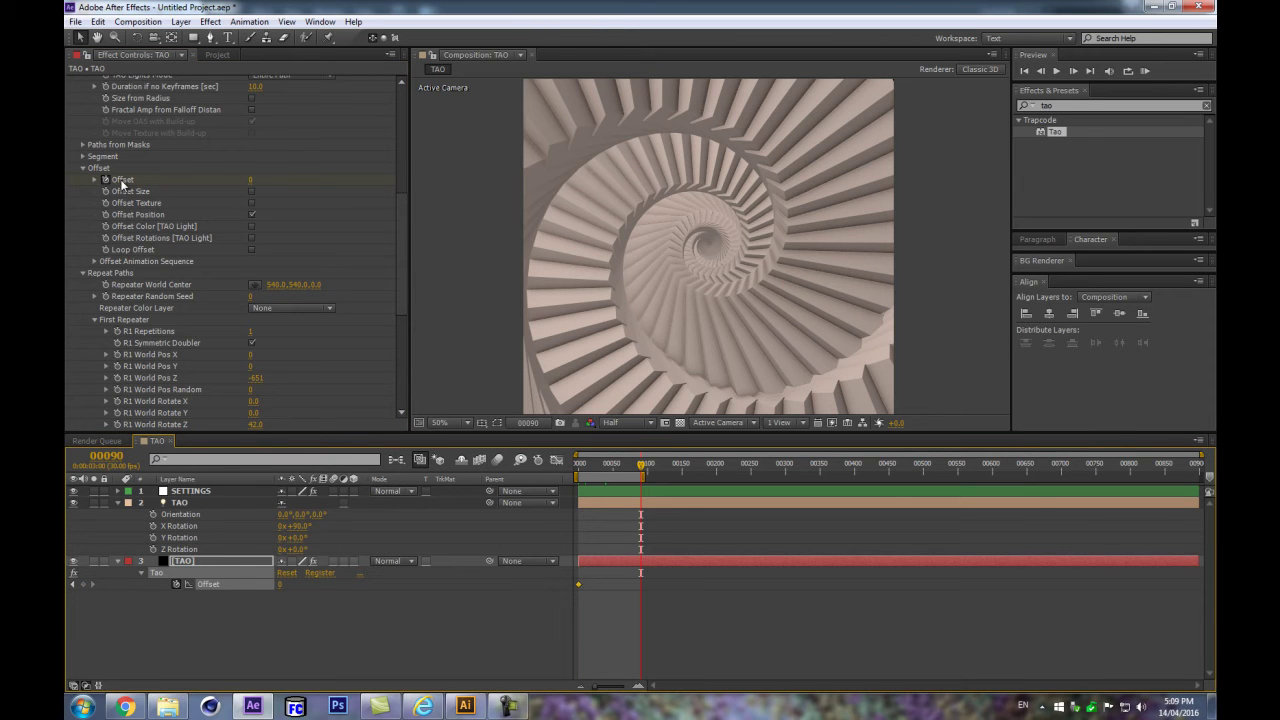
scroll(339, 265, down, 3)
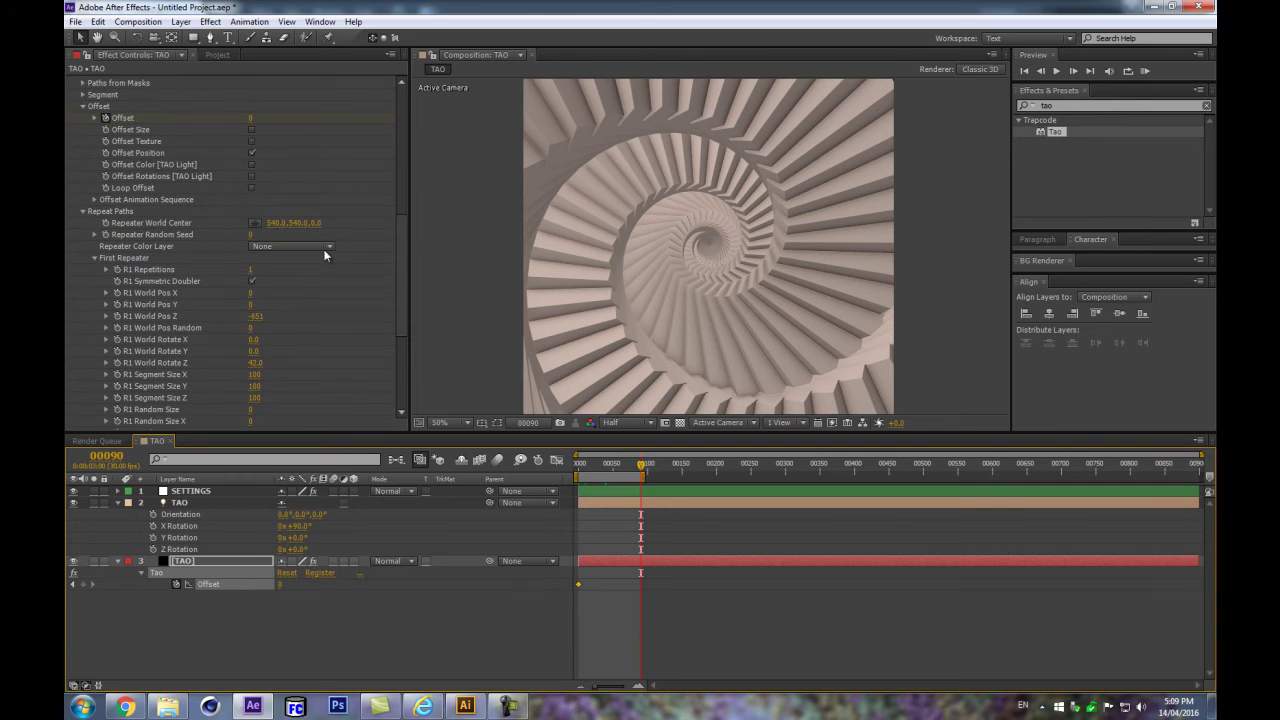
scroll(330, 170, up, 10)
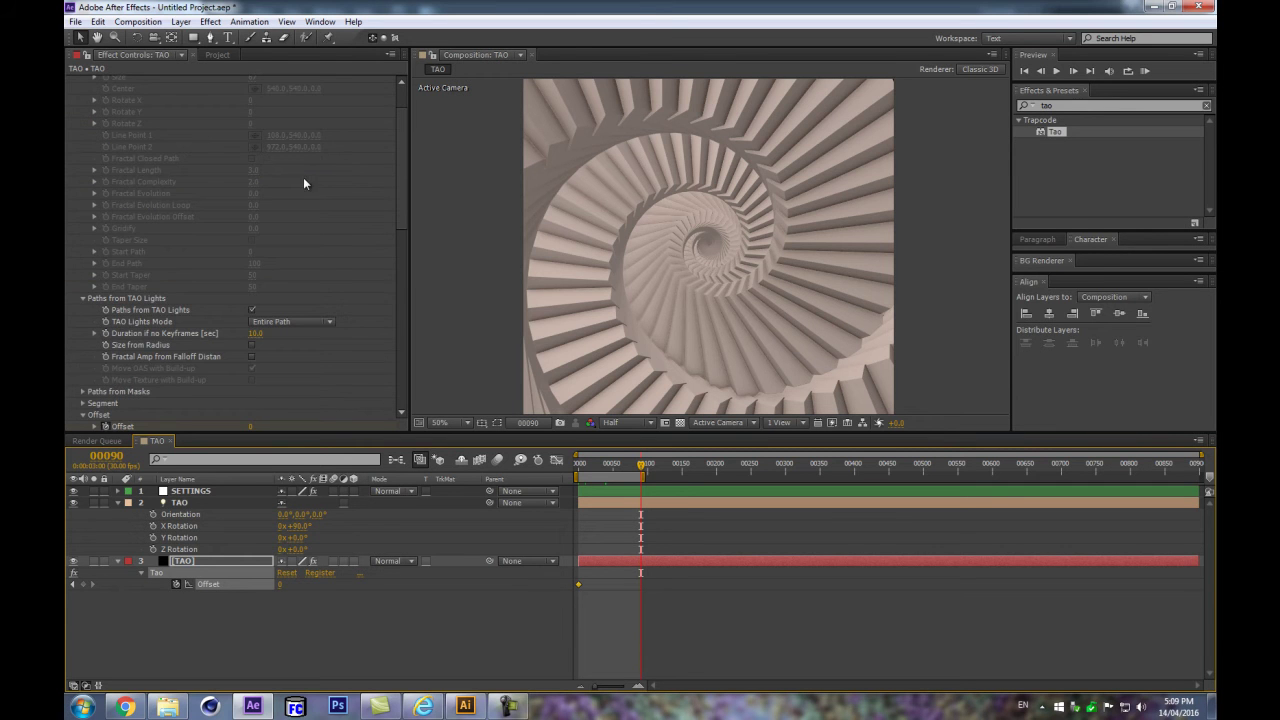
scroll(284, 186, down, 15)
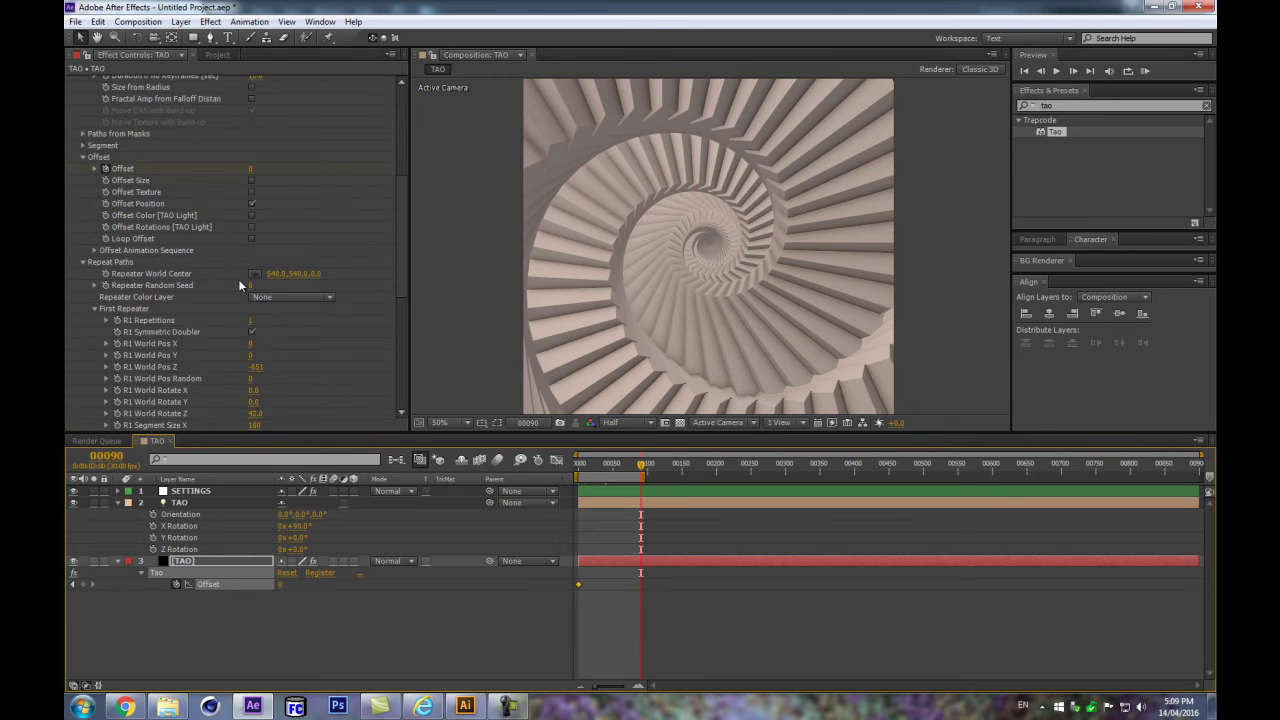
click(83, 146)
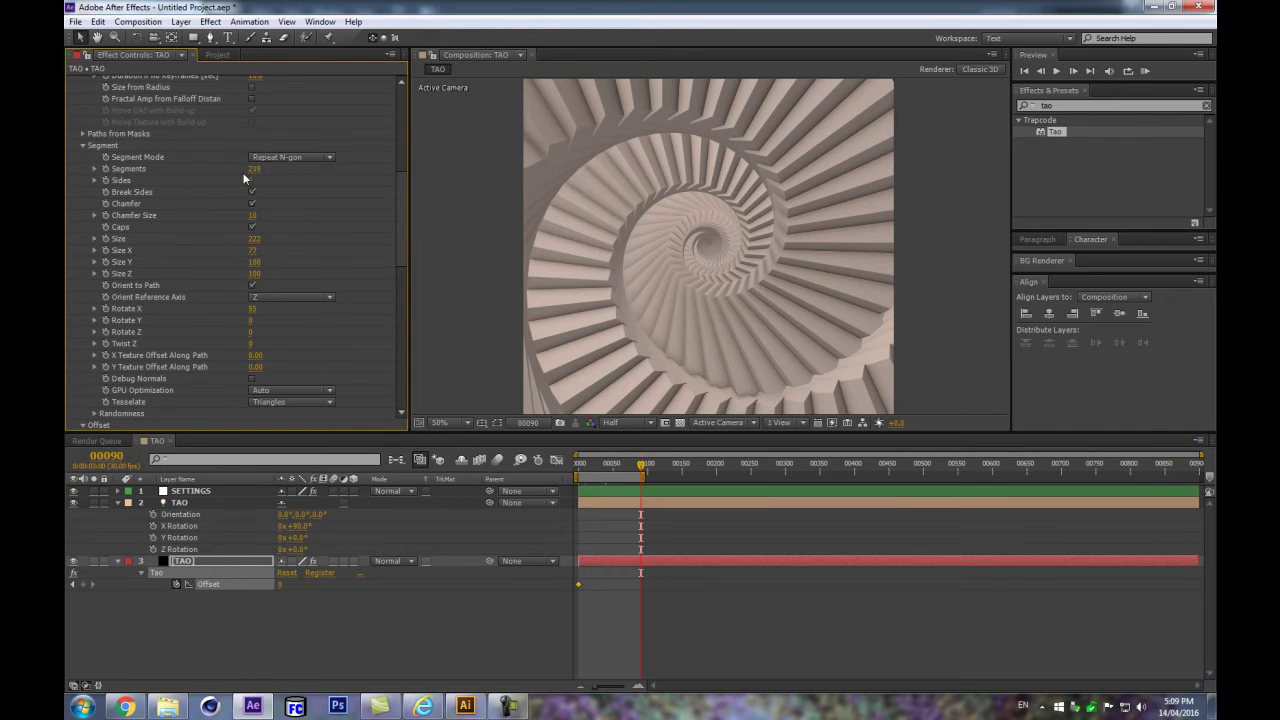
scroll(210, 263, down, 15)
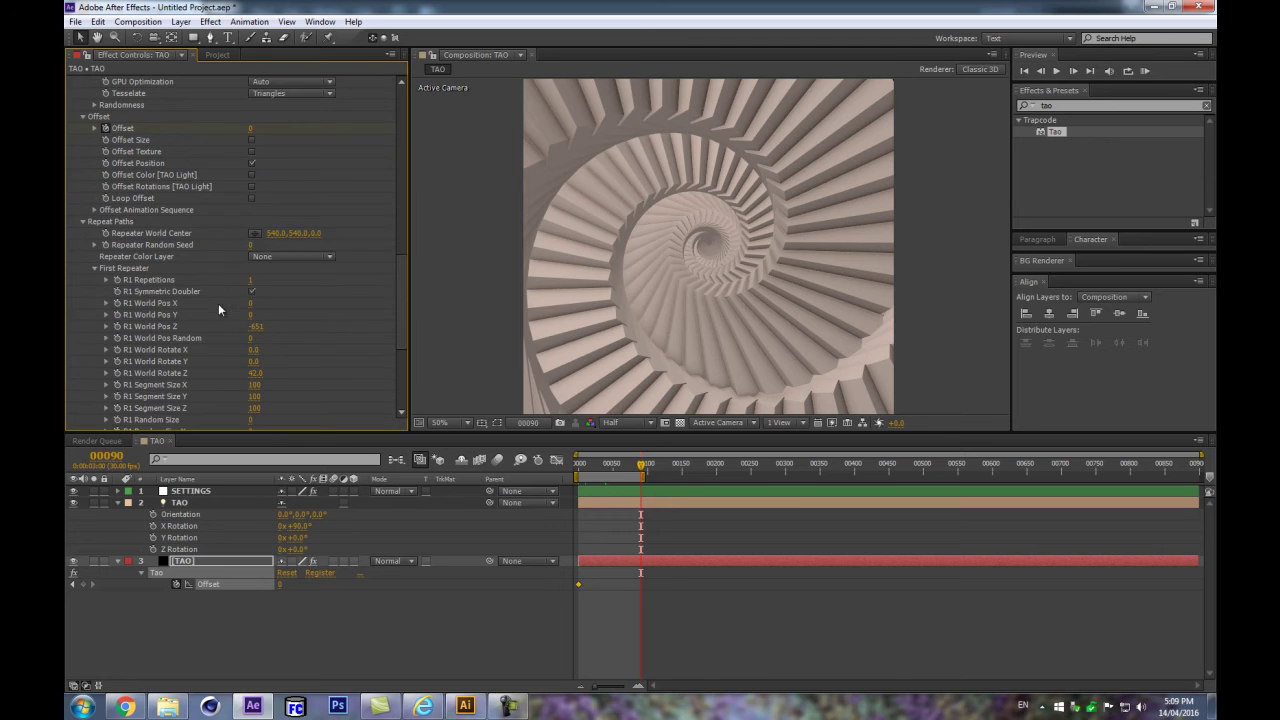
click(251, 129)
key(Return)
click(432, 634)
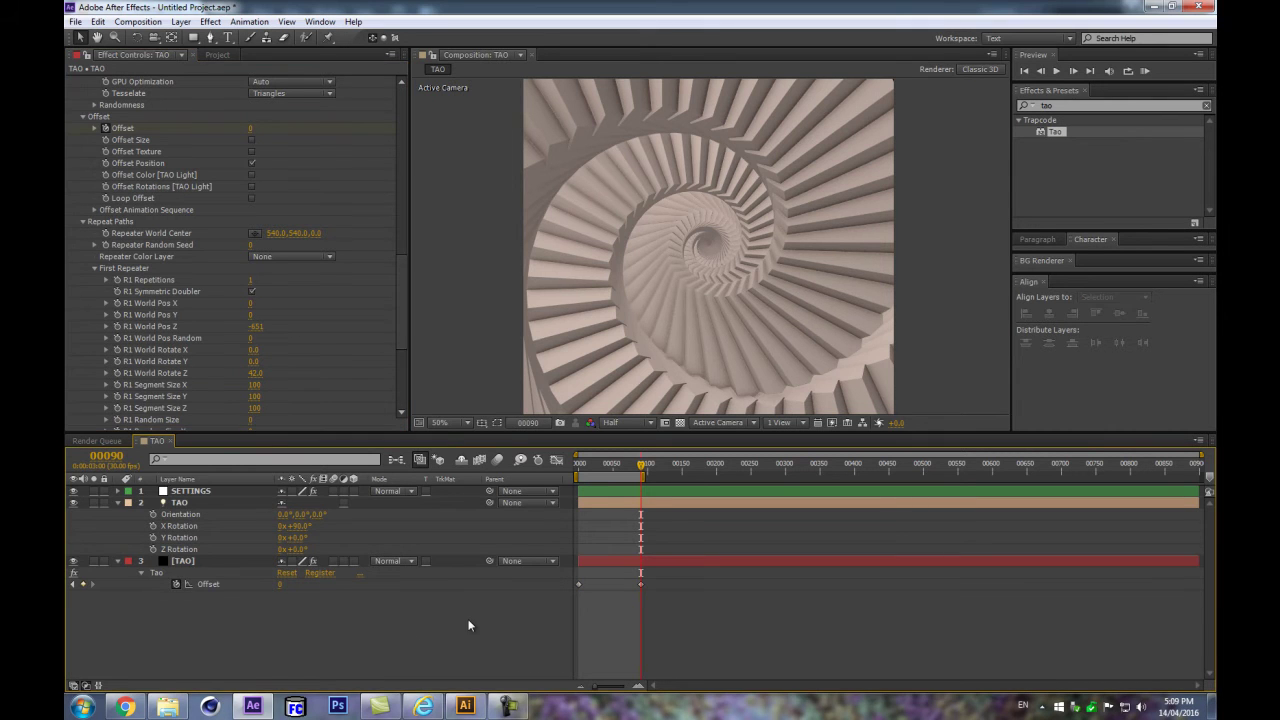
Step: Add numbered composition markers at frames 0 and 90 and preview the stairway loop
key(shift+3)
key(Home)
key(shift+1)
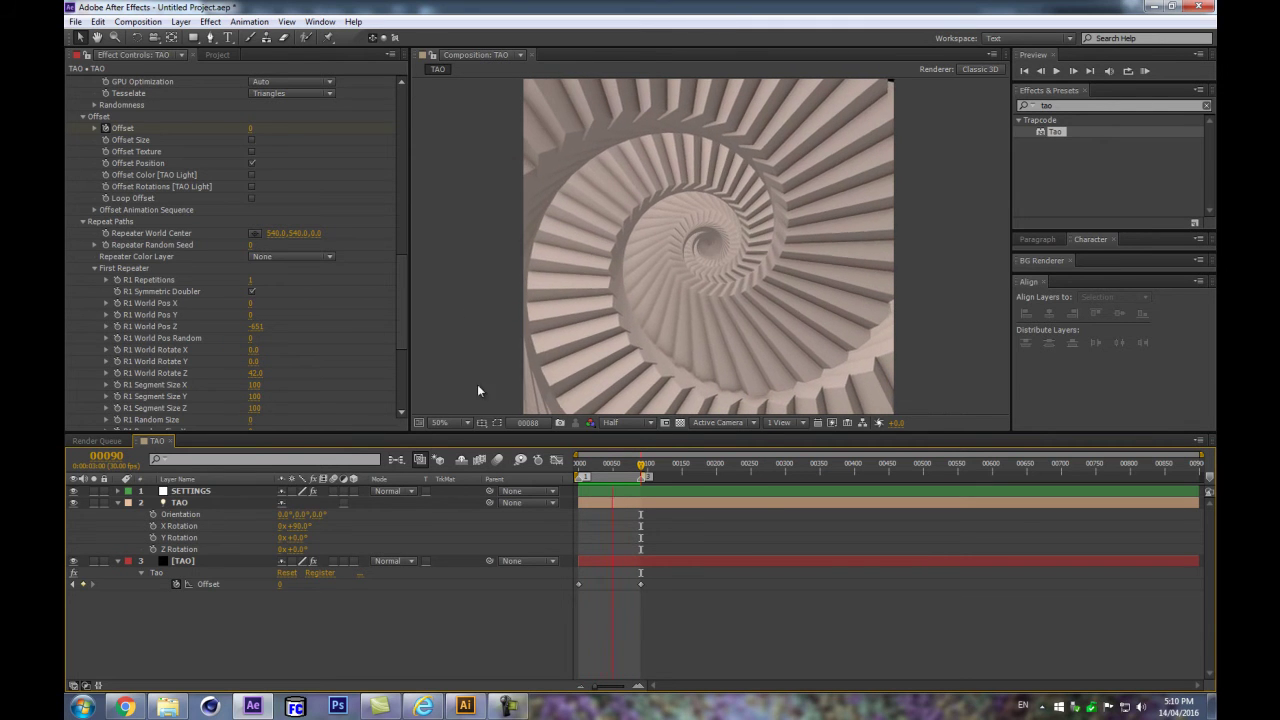
key(space)
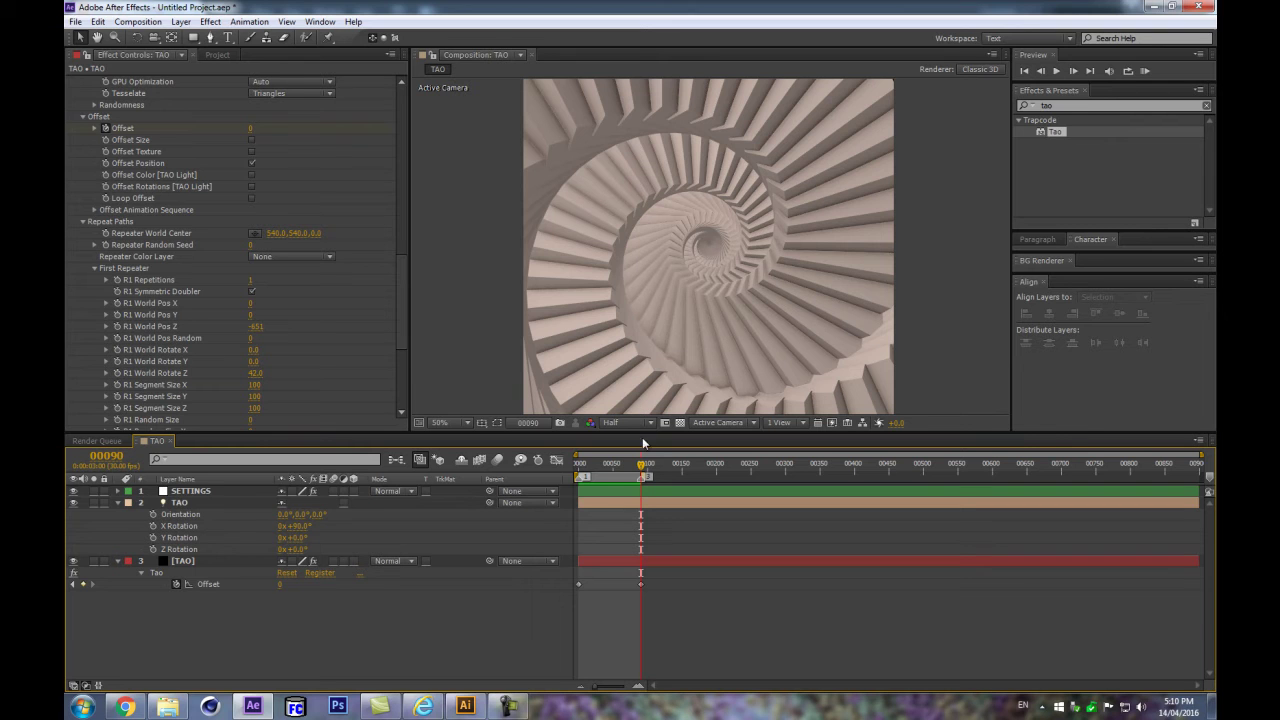
Step: Move the second Offset keyframe from frame 90 to frame 10
click(116, 466)
text(10)
key(Return)
drag(641, 585, 586, 594)
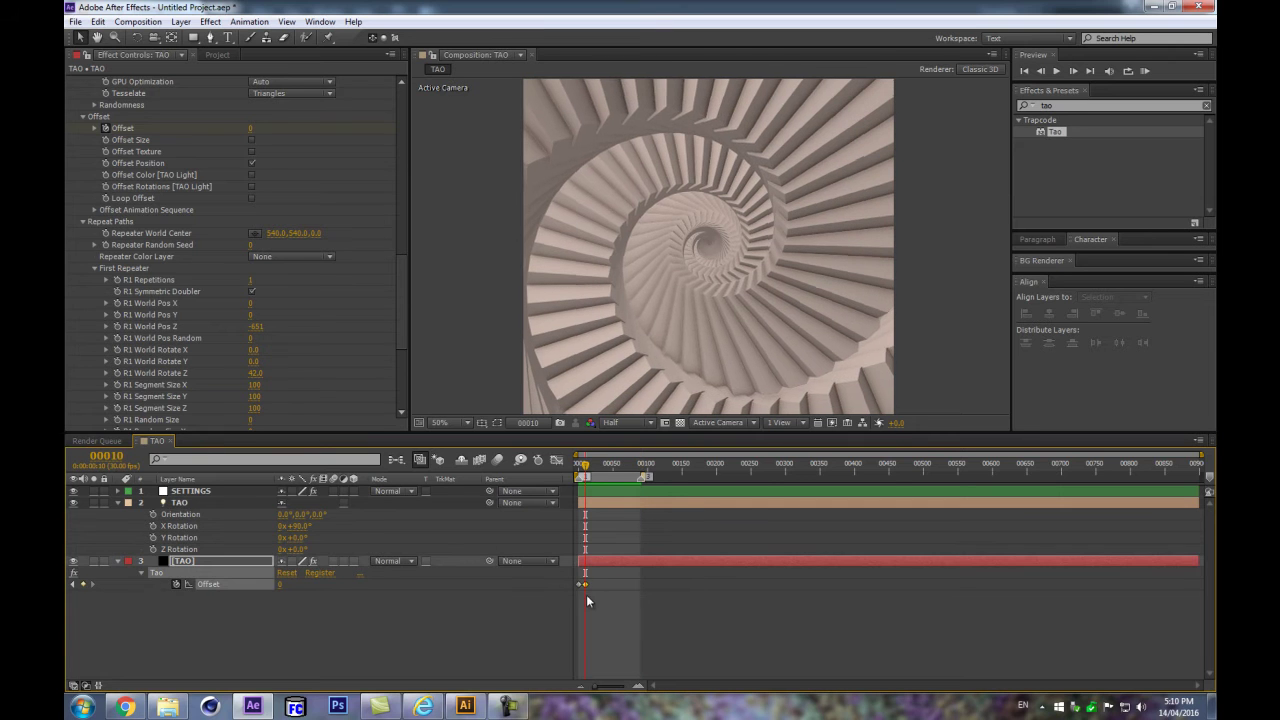
Step: End the work area at frame 9 and preview the short Offset loop
click(421, 624)
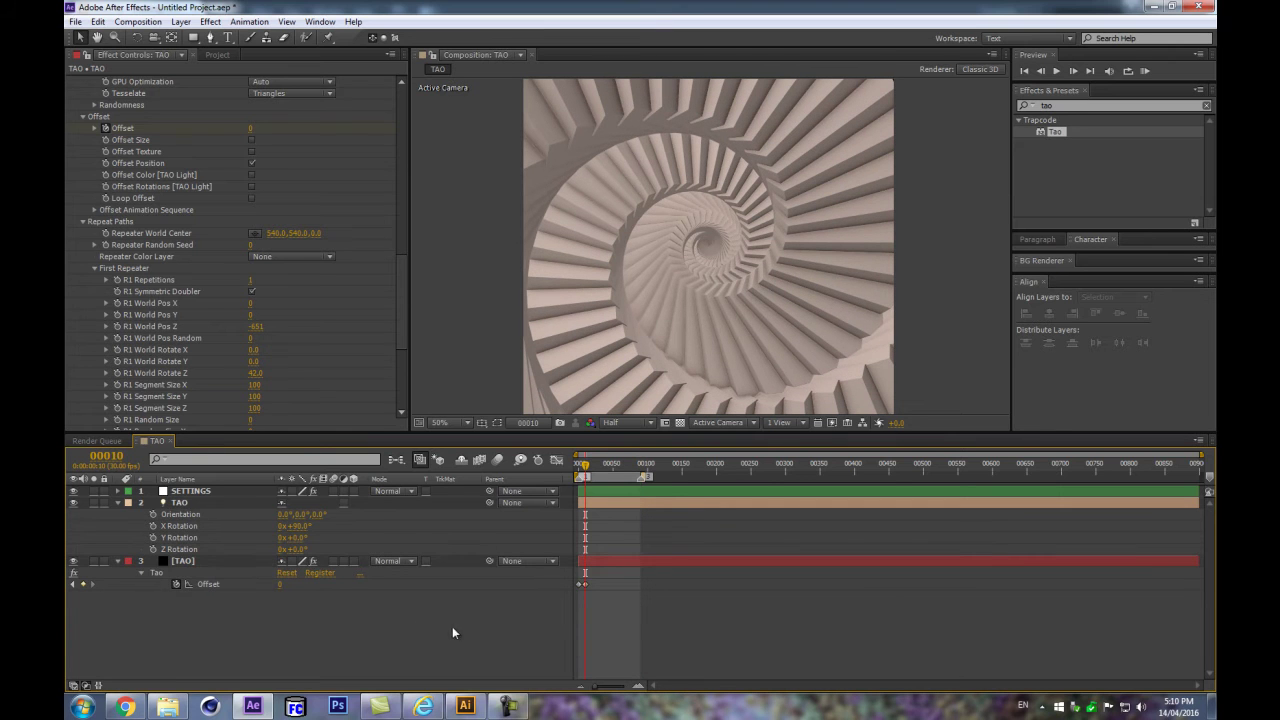
key(n)
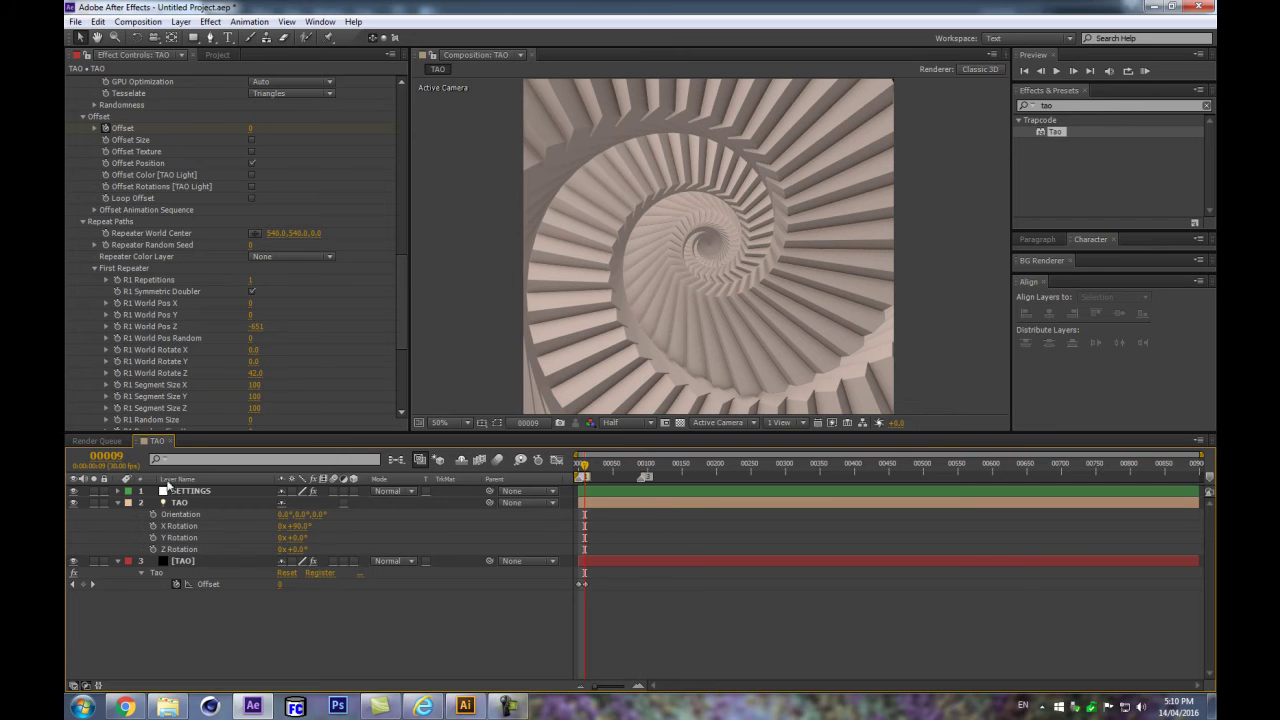
key(KP_0)
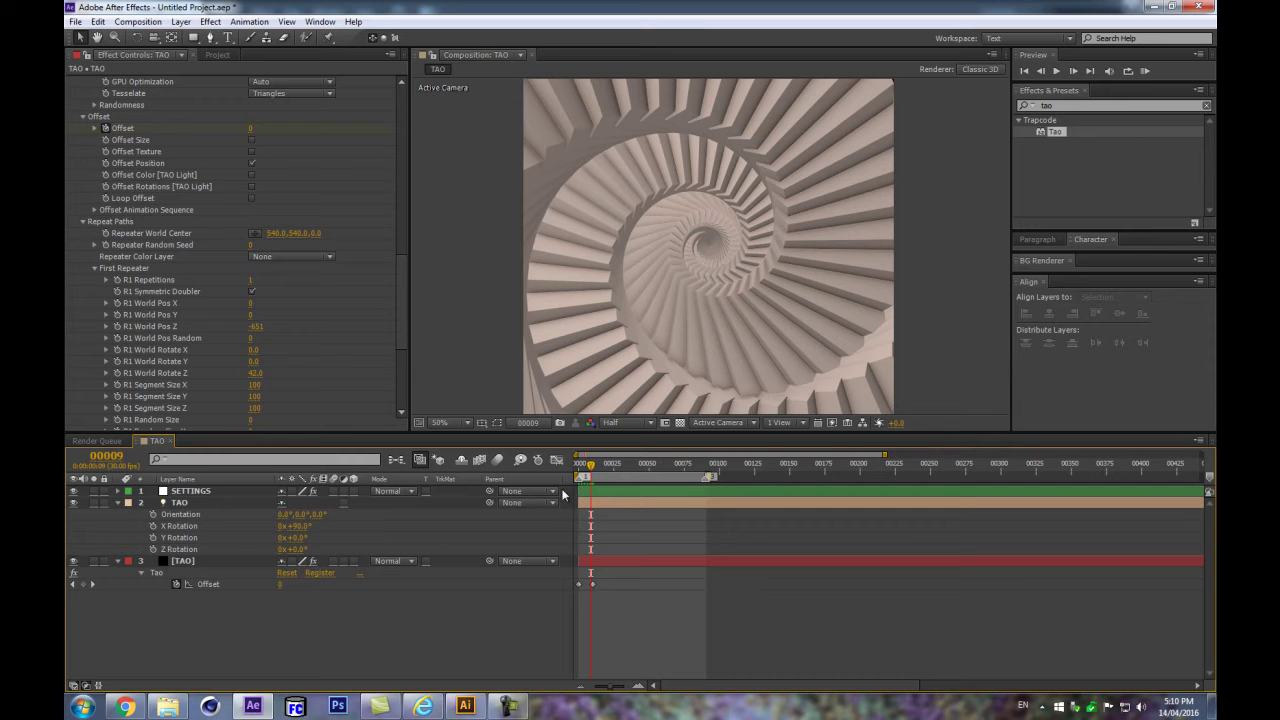
Step: Add the expression loopOut(type = "cycle", numKeyframes = 0) to the Tao Offset property
click(703, 463)
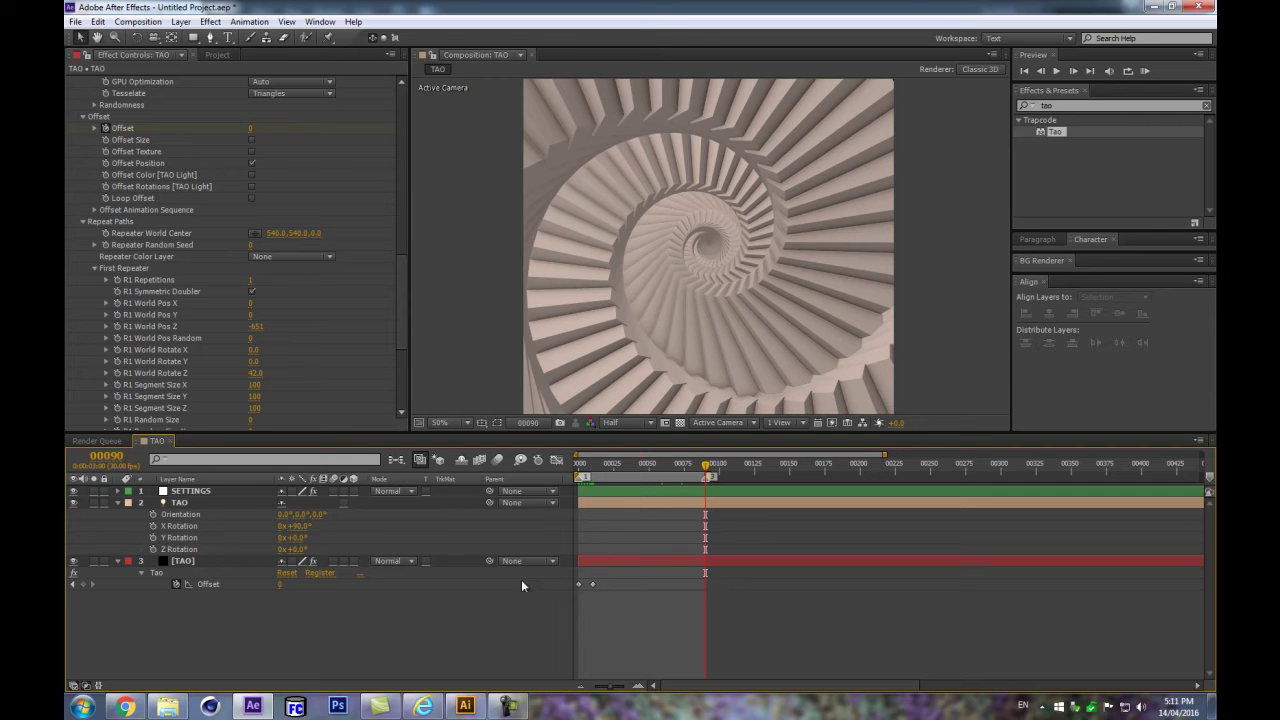
alt+click(176, 584)
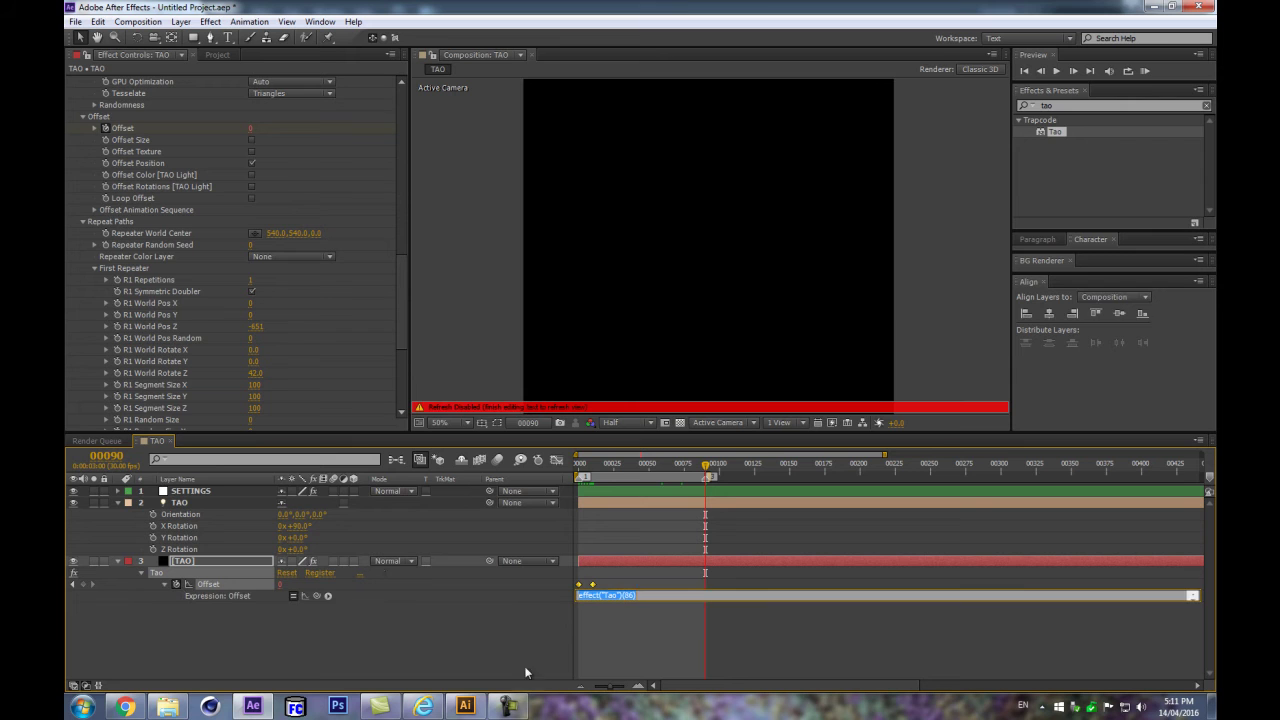
click(328, 596)
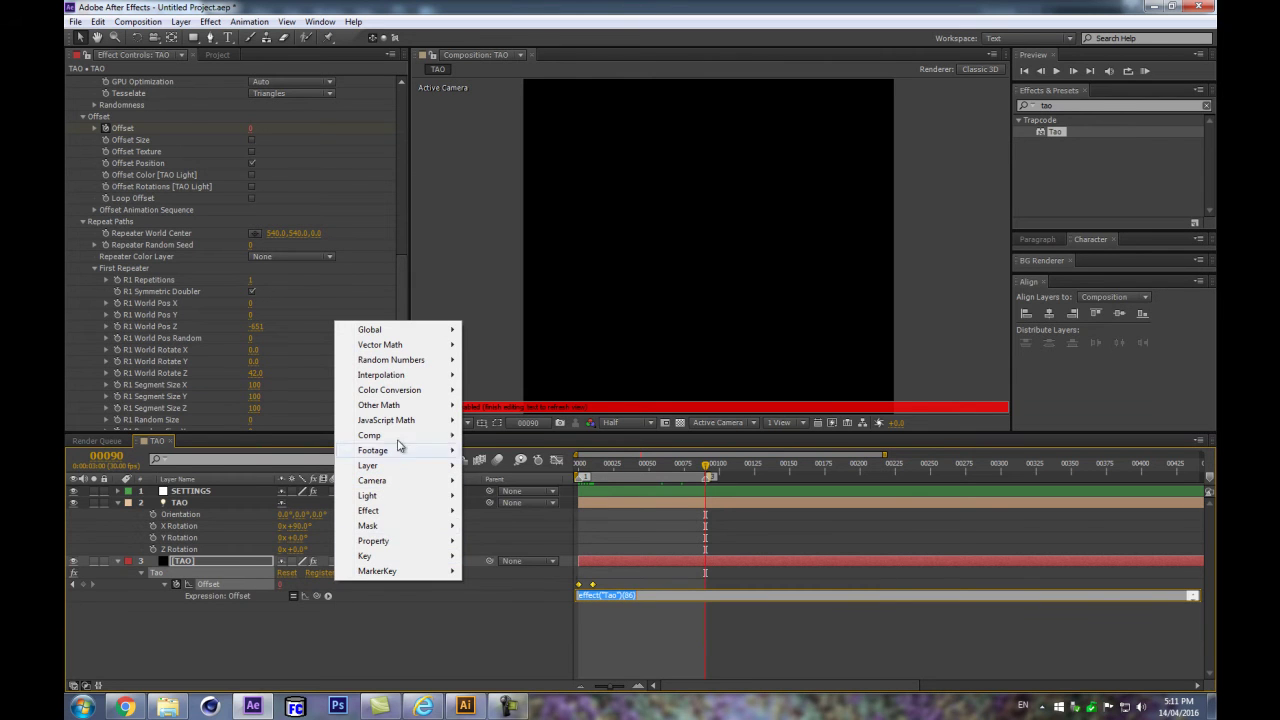
mouse_move(408, 540)
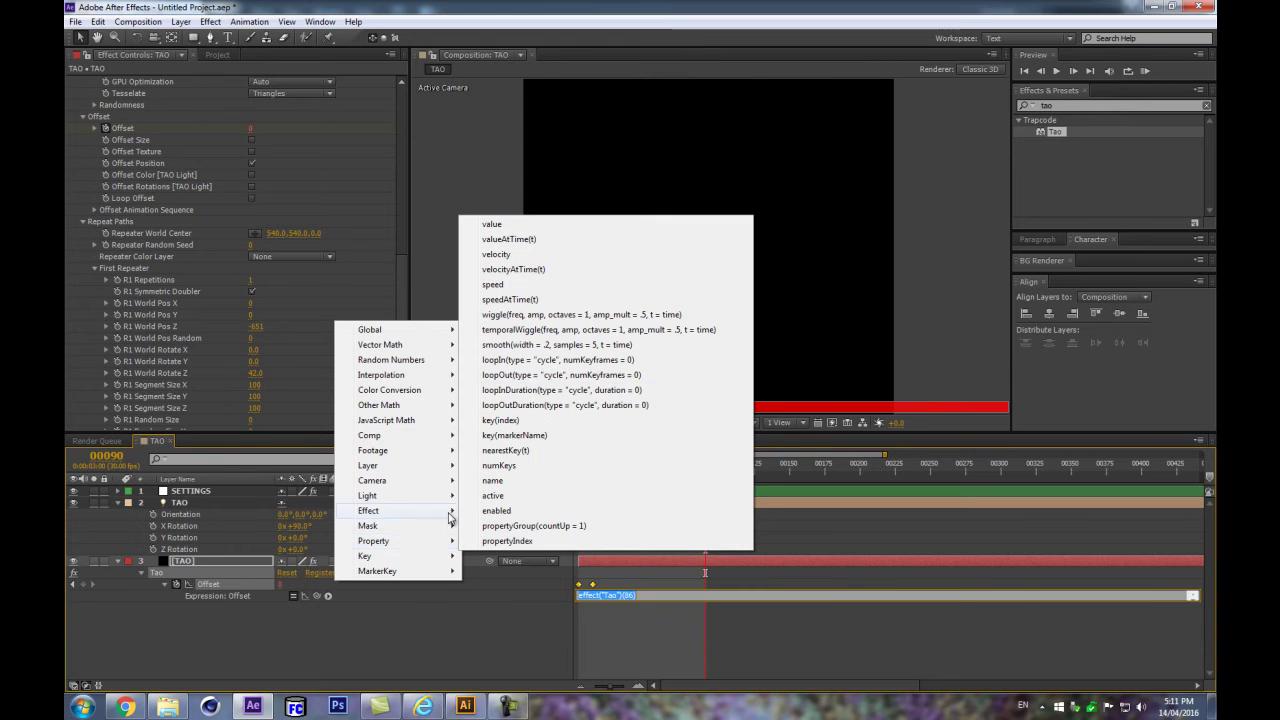
click(573, 376)
click(494, 640)
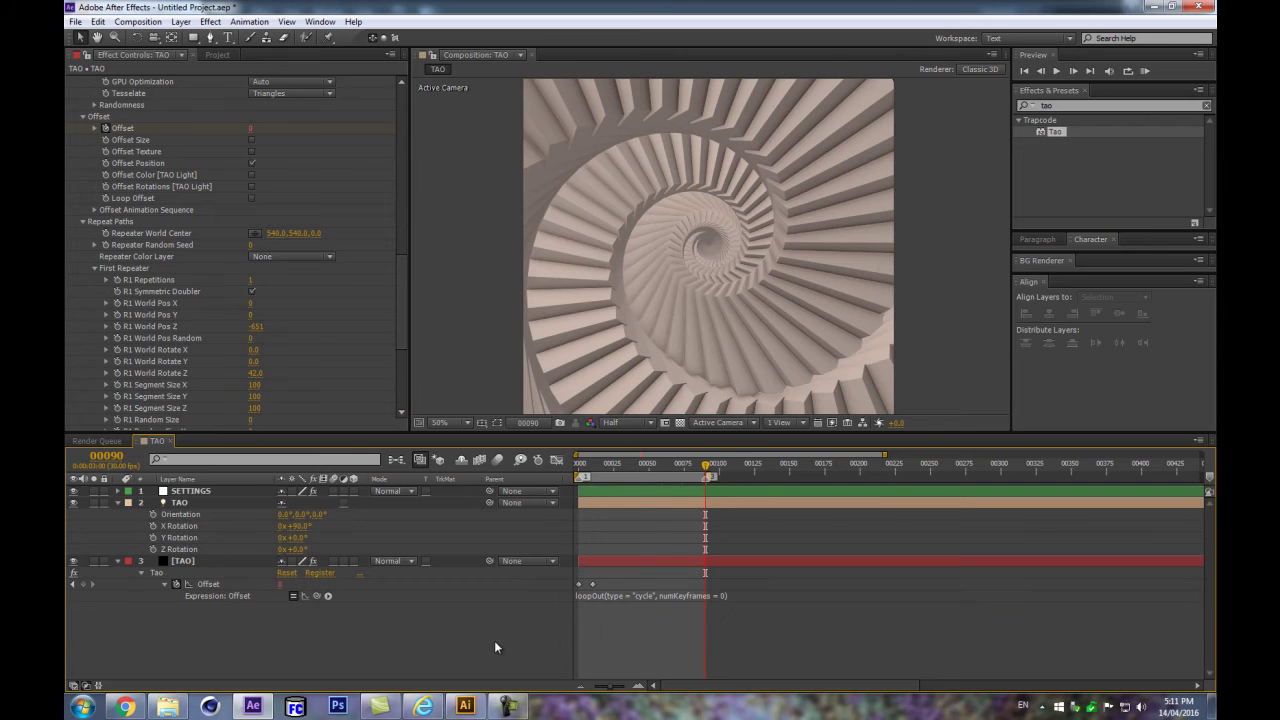
Step: Scrub the timeline between frames 0 and 90 to check how the looped Offset animates
drag(578, 468, 706, 460)
key(Tab)
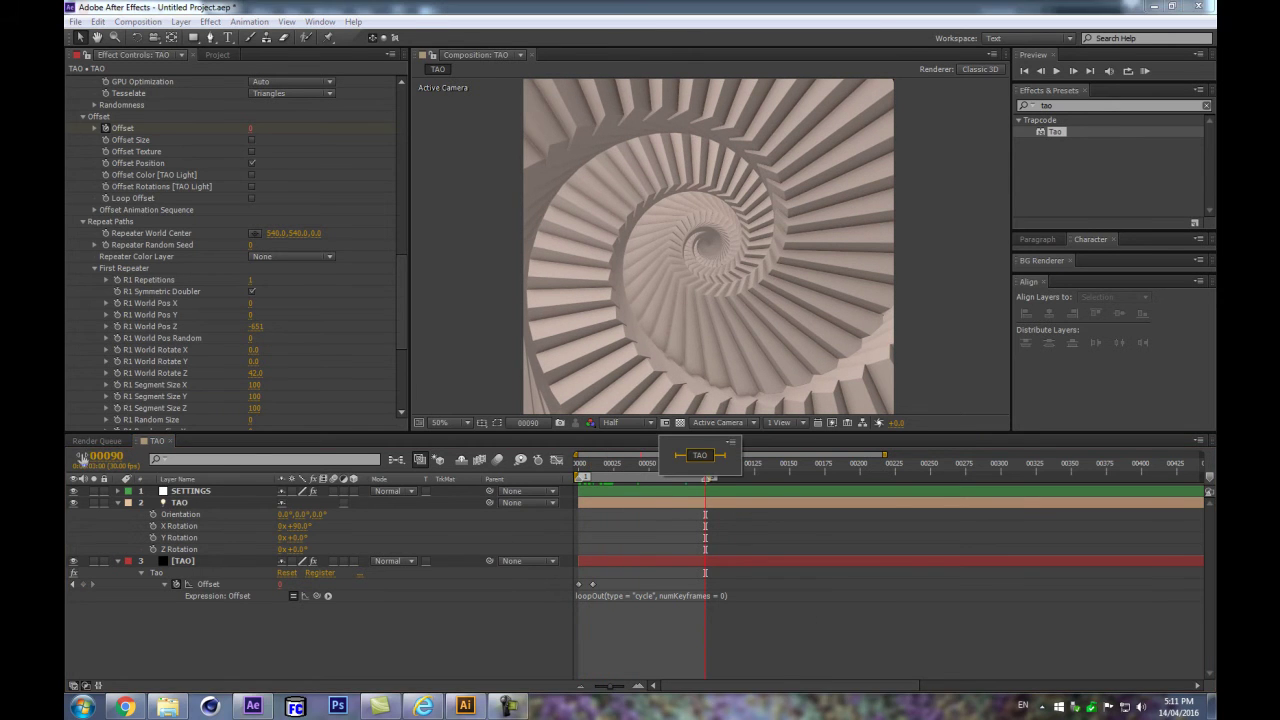
click(453, 627)
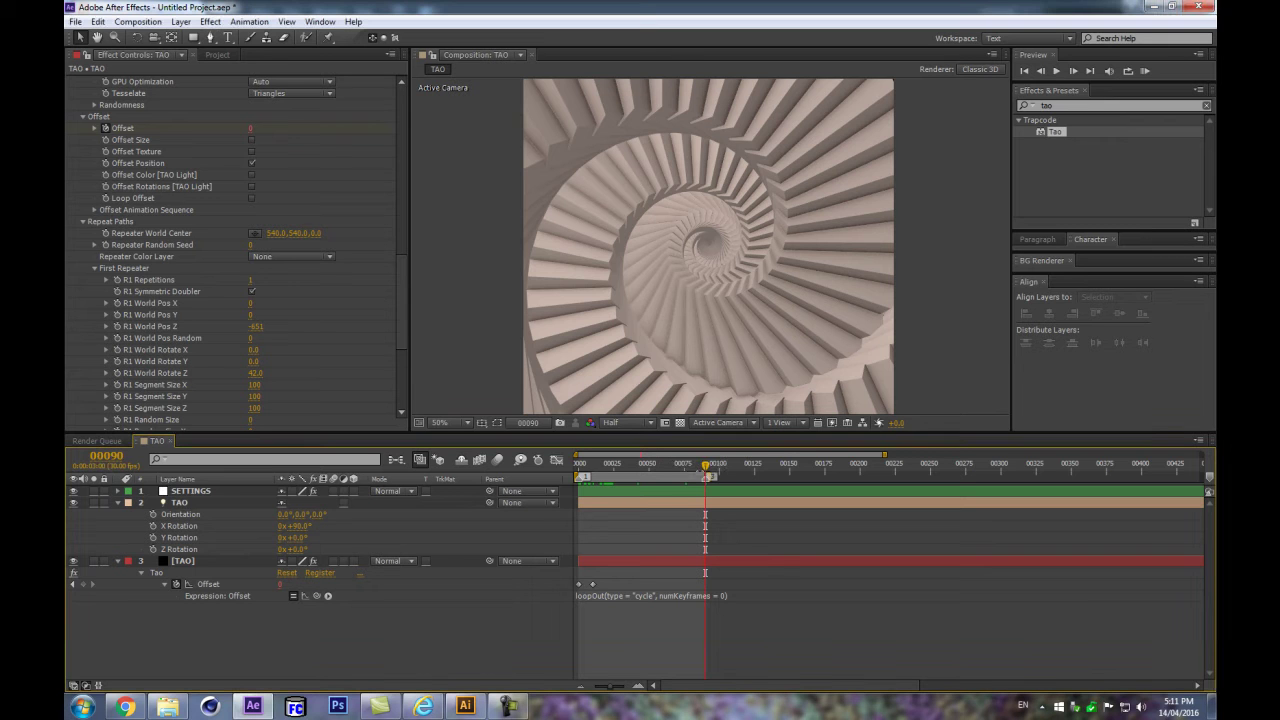
drag(706, 467, 692, 441)
key(k)
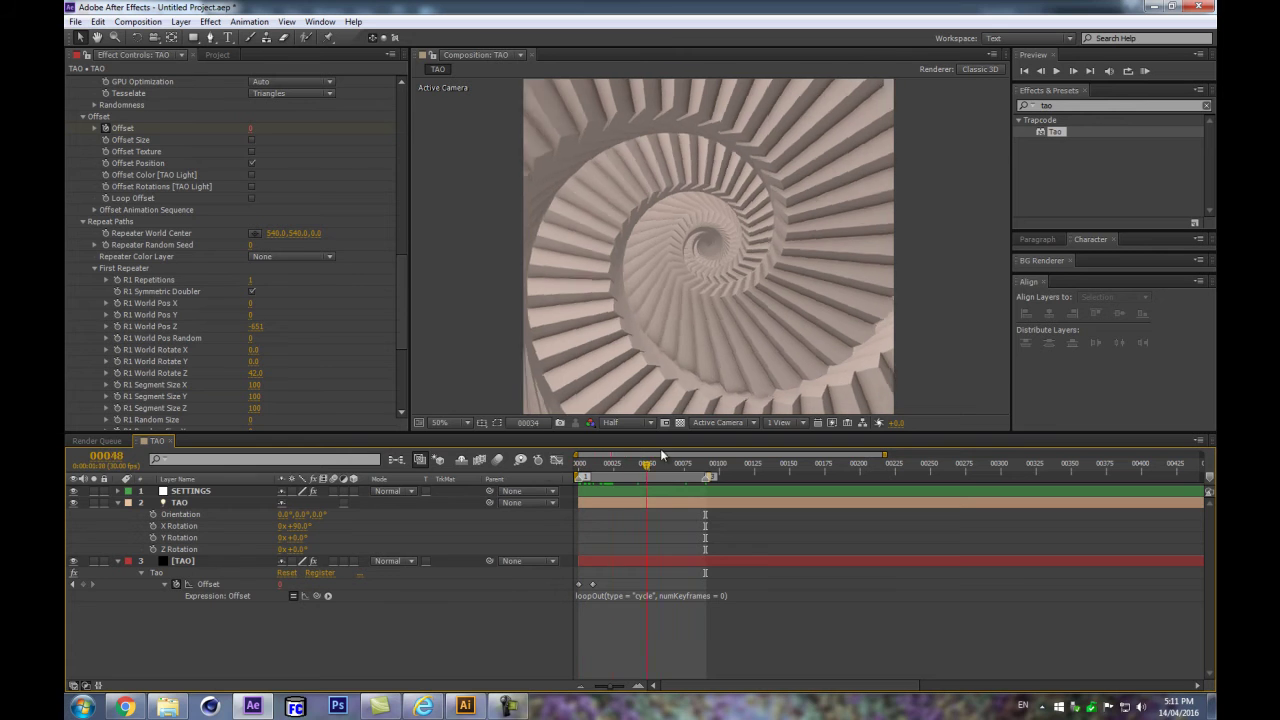
drag(716, 458, 600, 490)
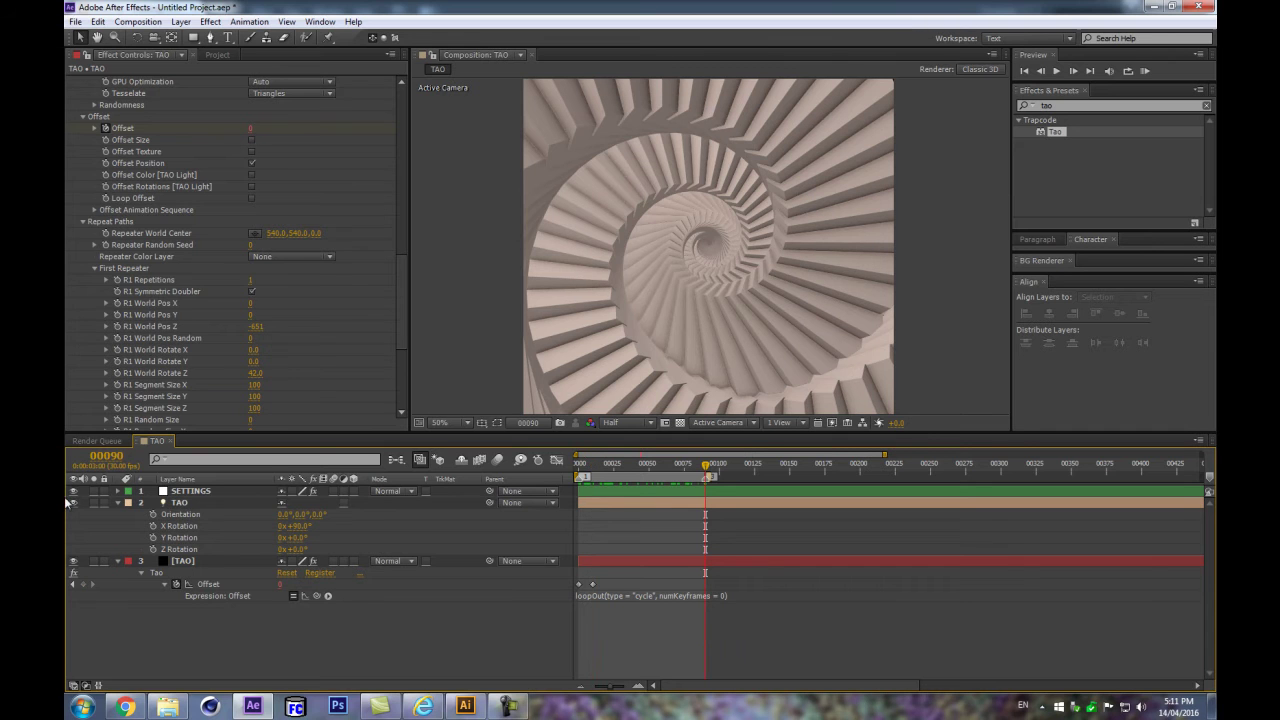
Step: Move the second Offset keyframe one frame earlier to frame 9
drag(639, 467, 588, 478)
key(equal)
key(equal)
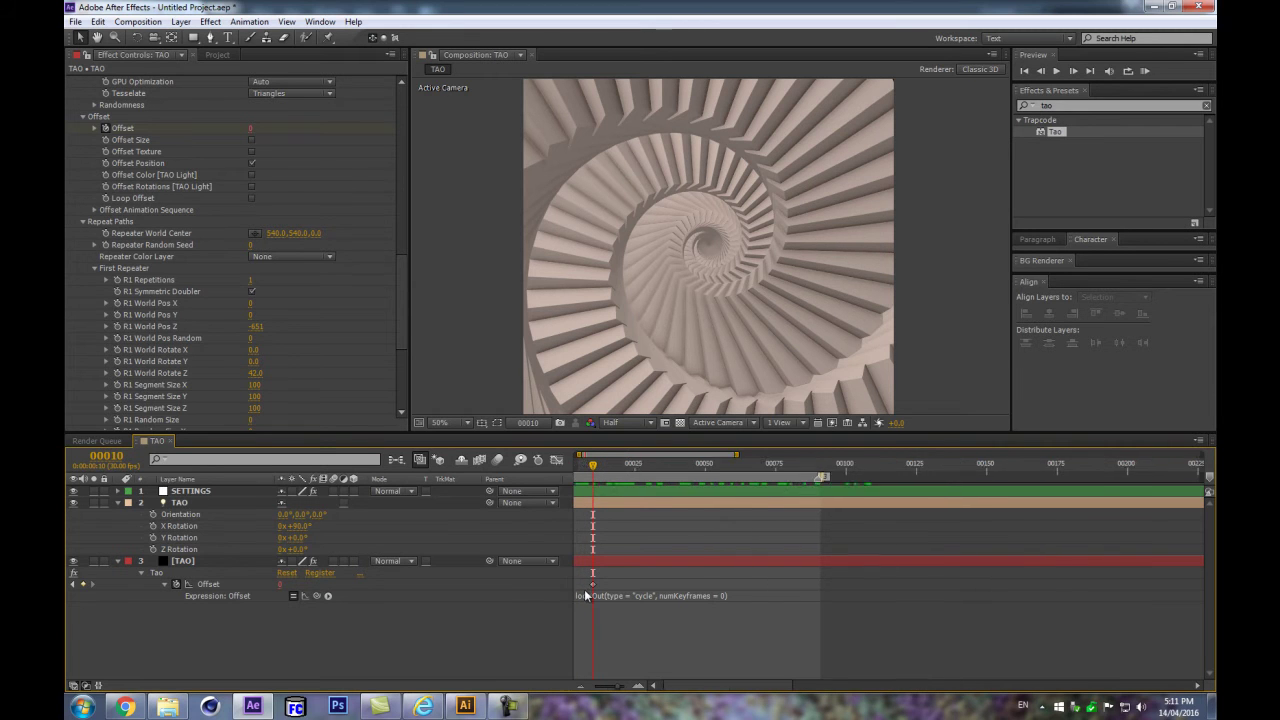
drag(631, 529, 857, 483)
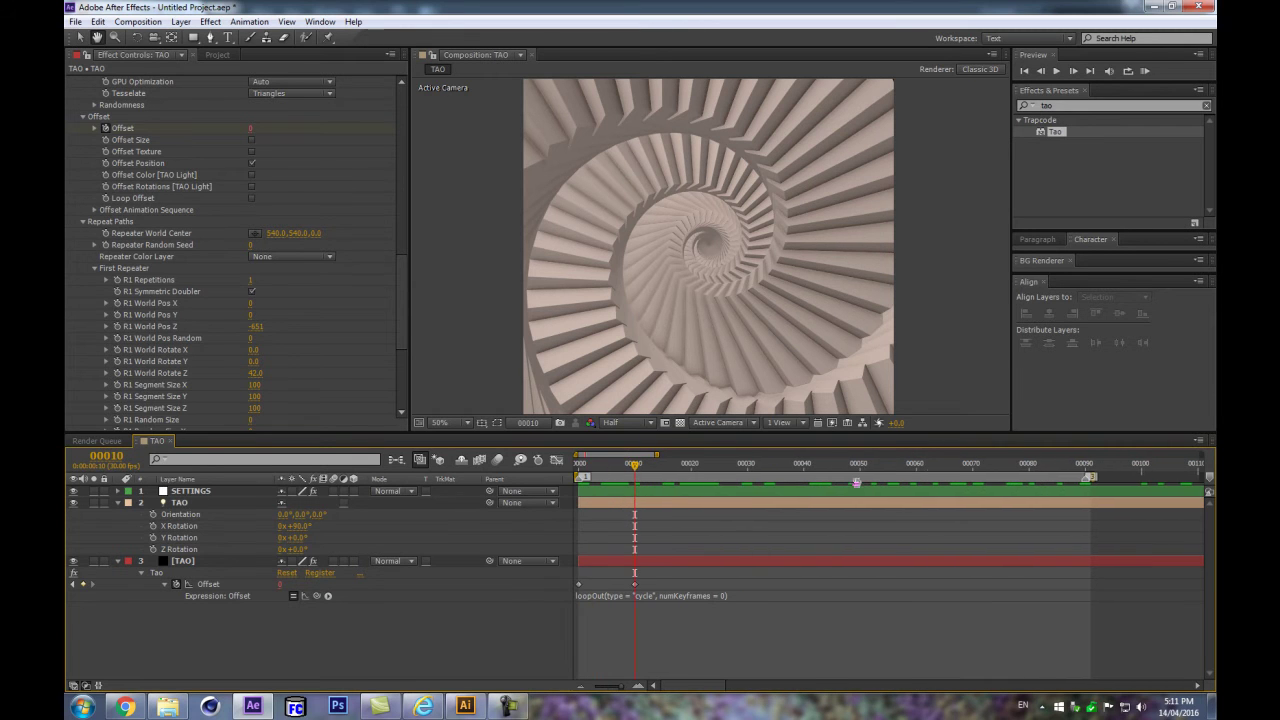
click(634, 585)
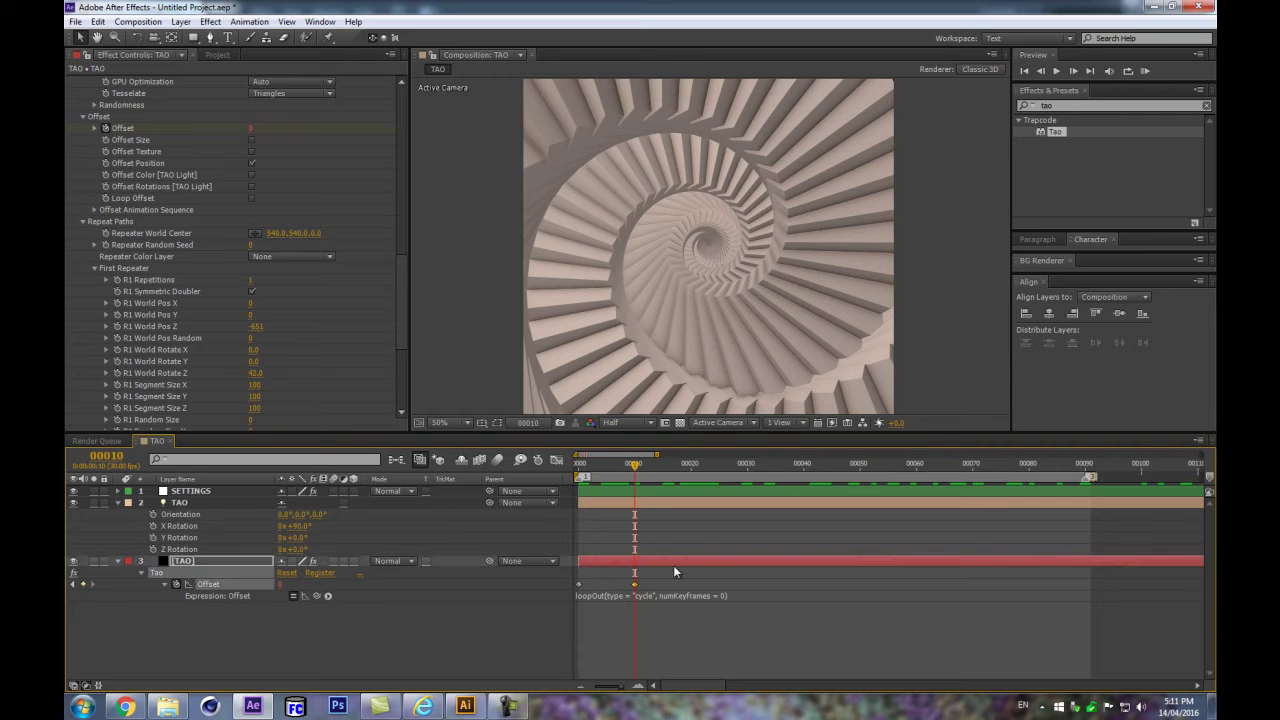
key(alt+Left)
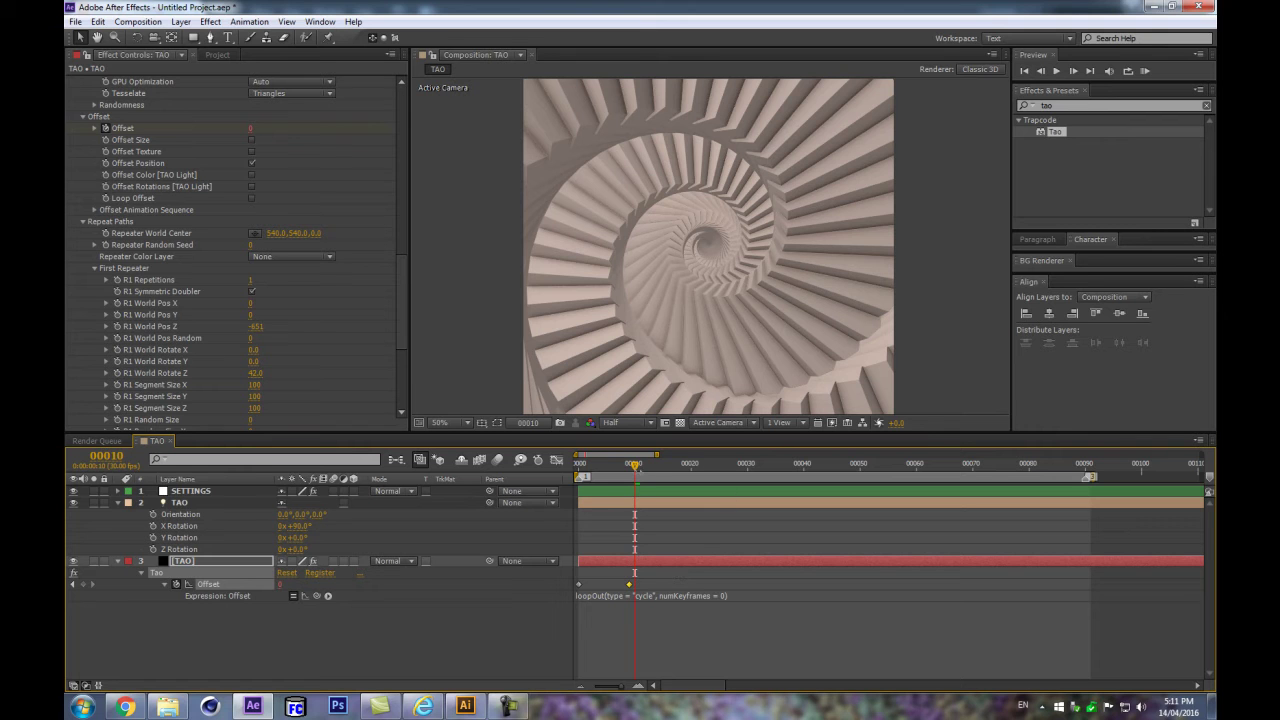
drag(636, 468, 631, 471)
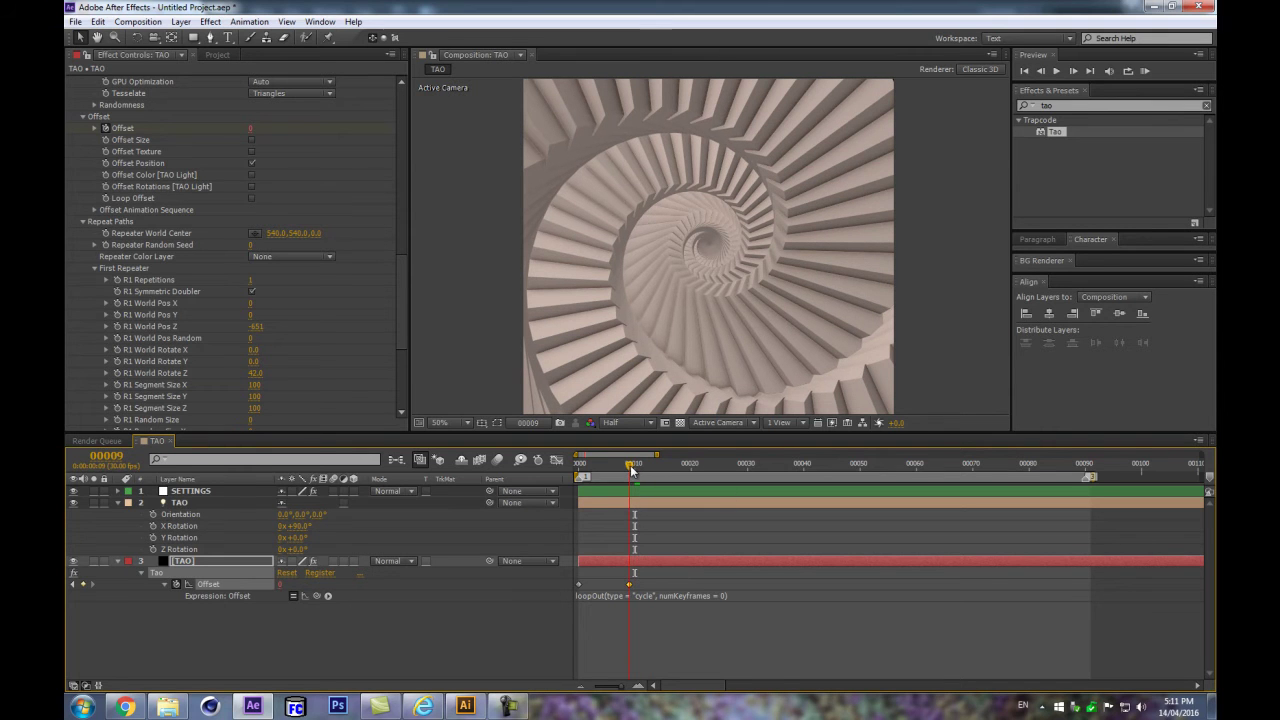
Step: Go to frame 90 and preview the stairway loop across the 90-frame work area
key(minus)
key(minus)
key(minus)
click(646, 465)
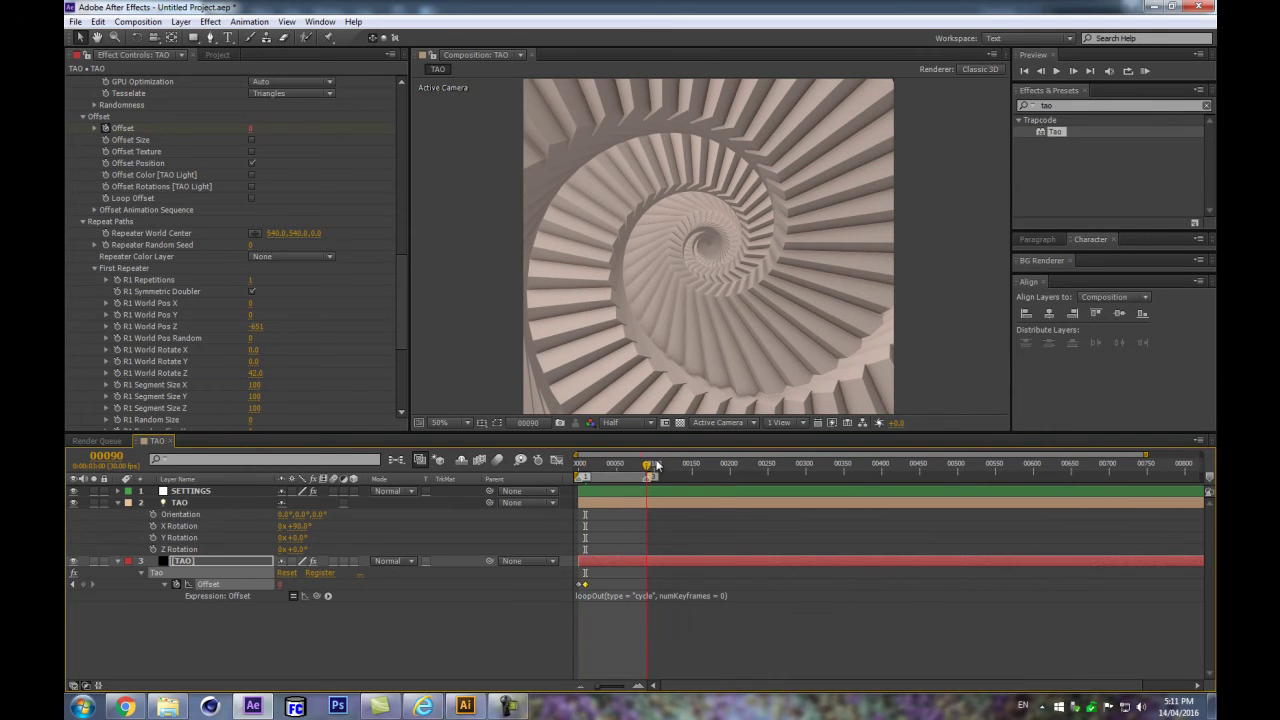
key(space)
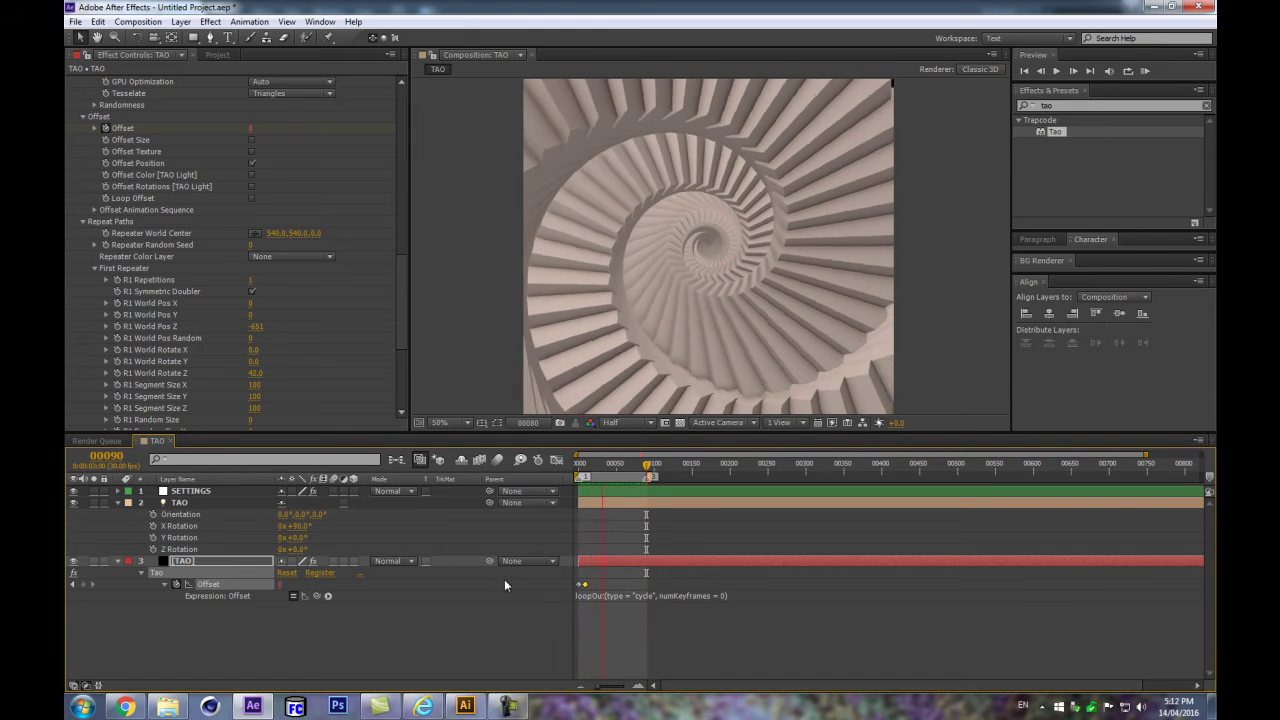
key(space)
Step: Move the second Offset keyframe to frame 45 and preview the slower loop
key(=)
key(=)
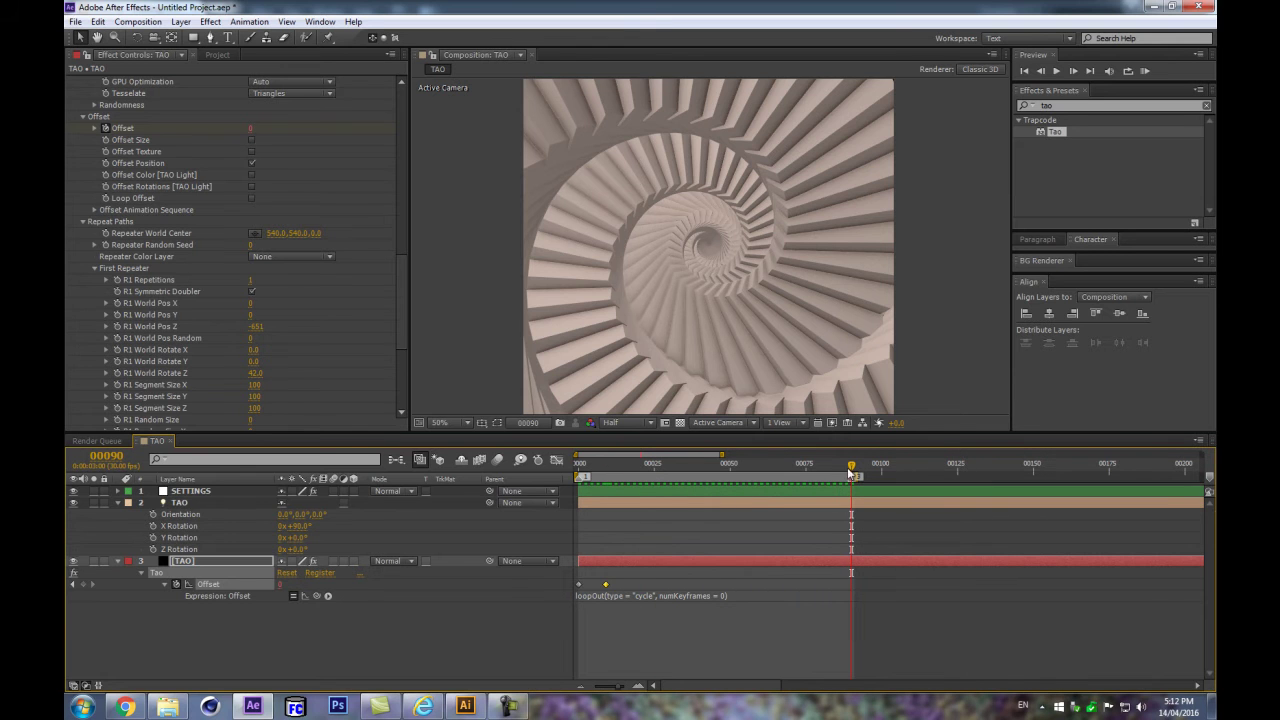
click(716, 463)
drag(728, 576, 716, 586)
key(KP_0)
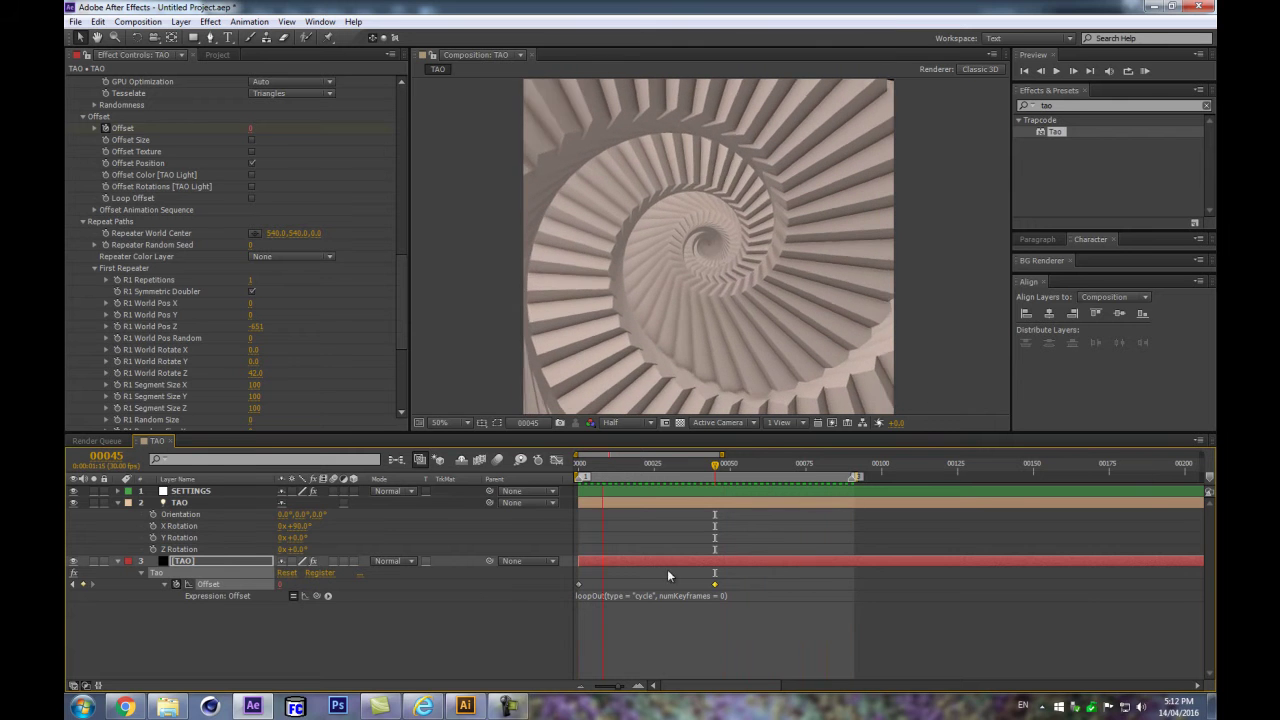
key(space)
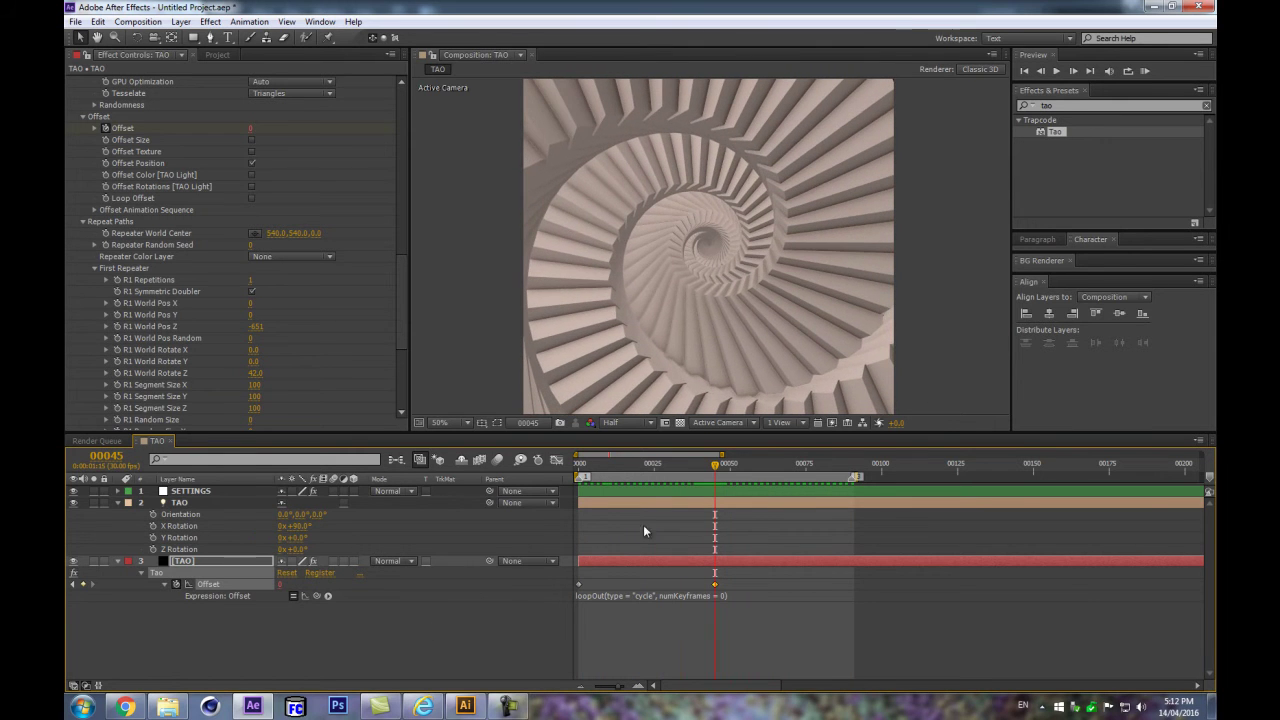
Step: Go to frame 60 and move the second Offset keyframe to about frame 24
mouse_move(805, 465)
mouse_down()
mouse_move(849, 465)
mouse_move(806, 465)
mouse_up()
click(106, 456)
text(60)
key(Return)
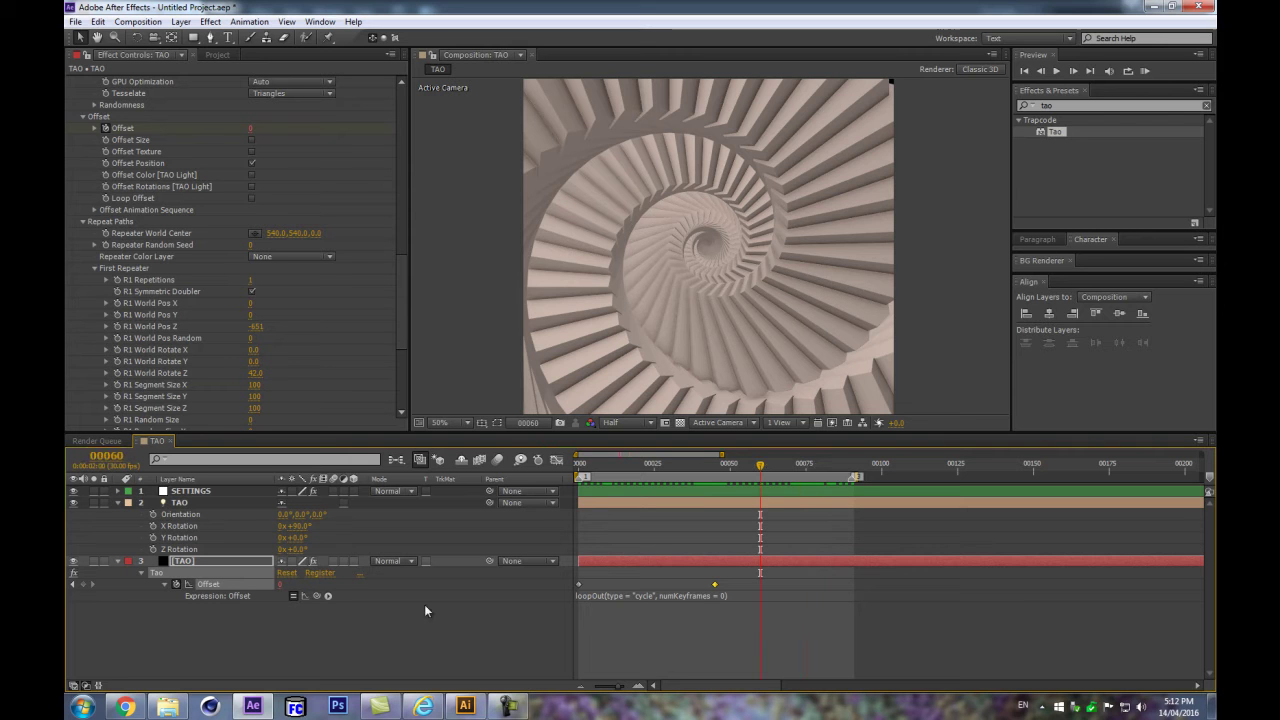
drag(714, 586, 651, 585)
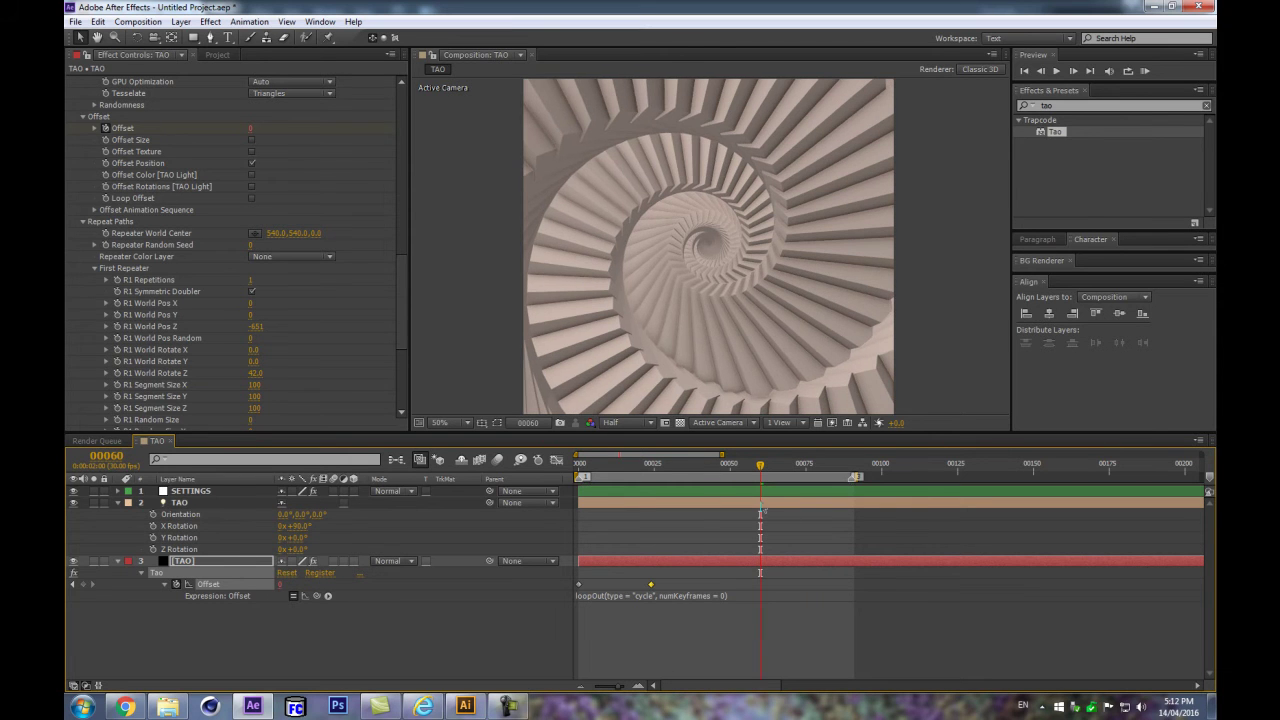
Step: End the work area at frame 59 and move composition marker 2 to frame 60
key(Page_Up)
key(n)
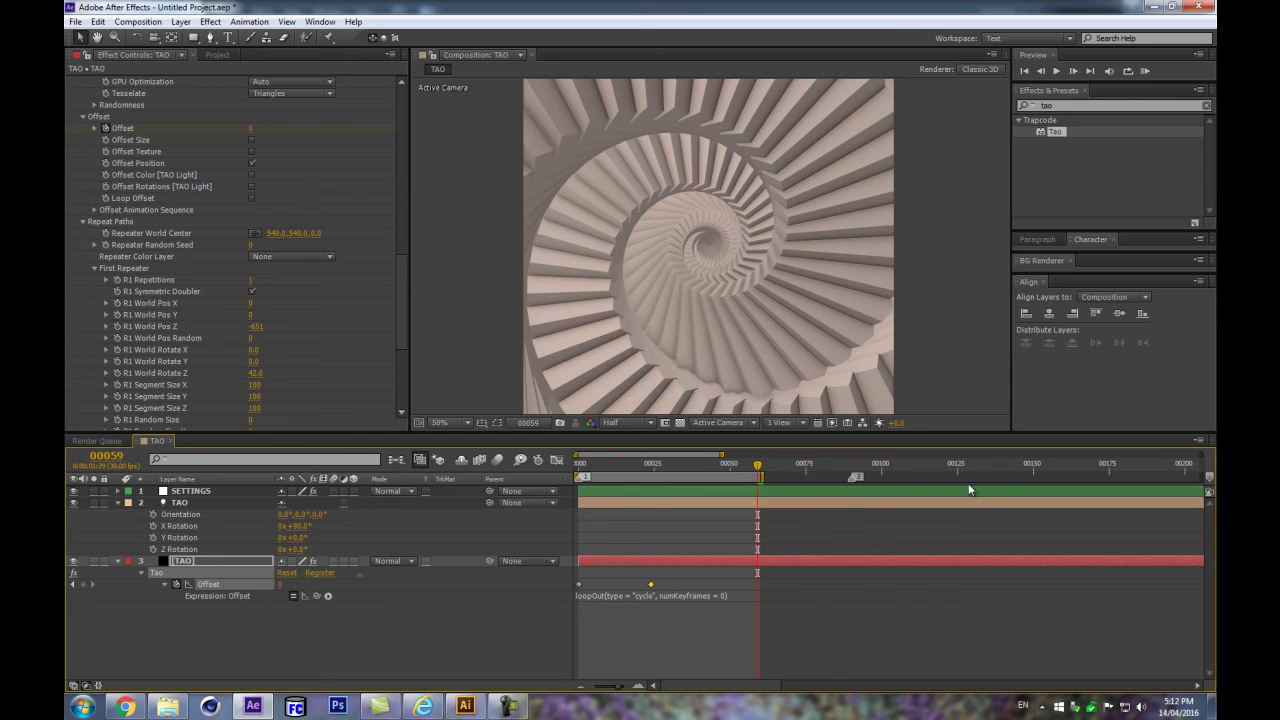
key(Page_Down)
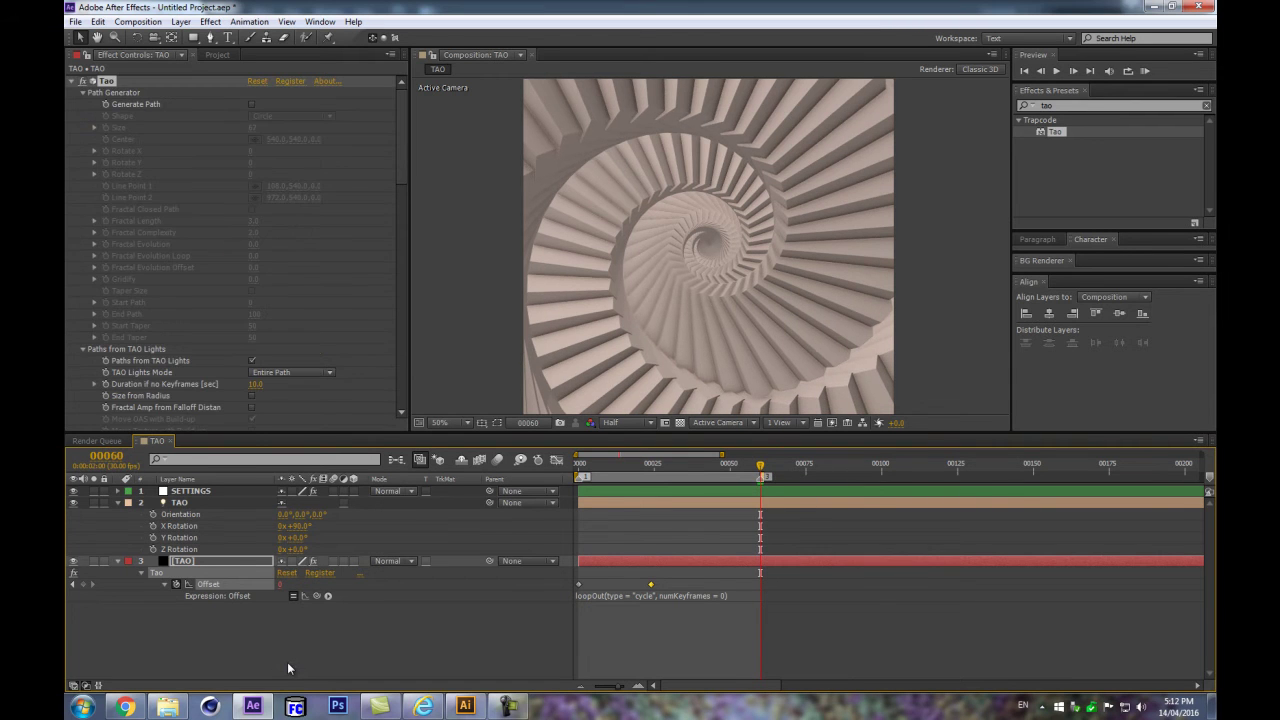
Step: Move the second Offset keyframe to frame 20 and preview the 60-frame loop
mouse_move(670, 456)
mouse_down()
mouse_move(631, 462)
mouse_move(651, 462)
mouse_up()
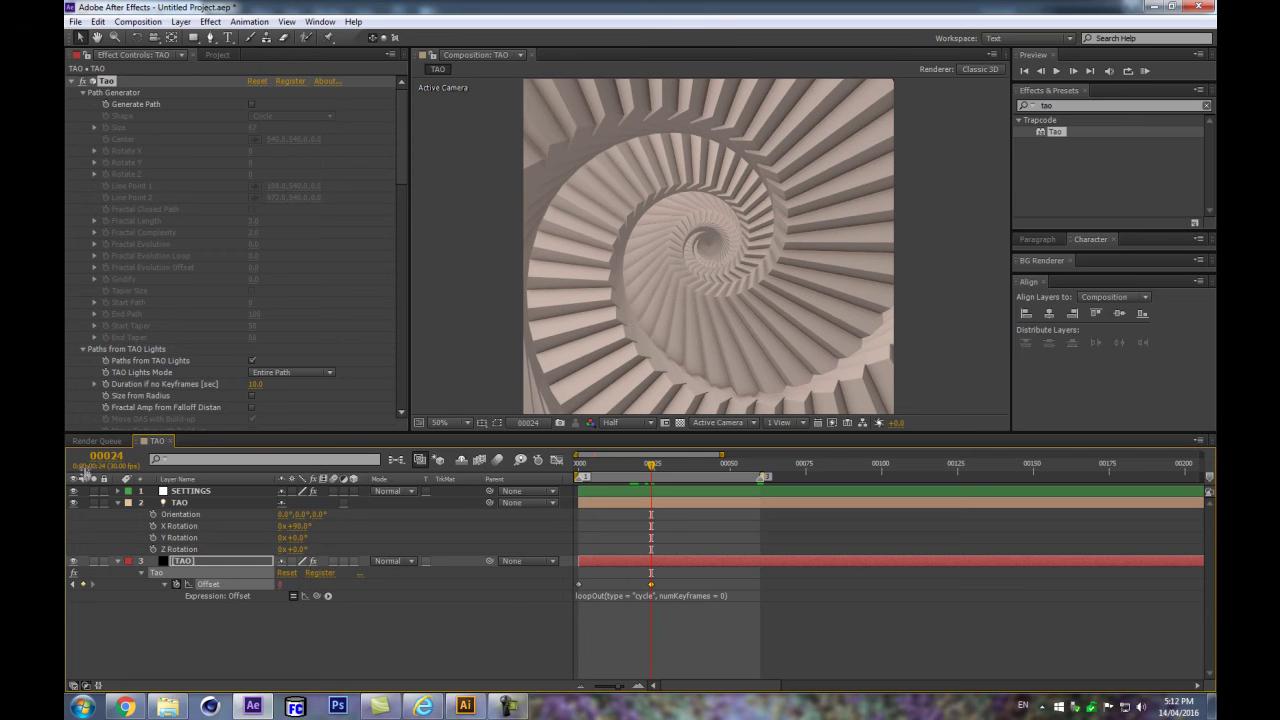
click(106, 457)
text(20)
key(Return)
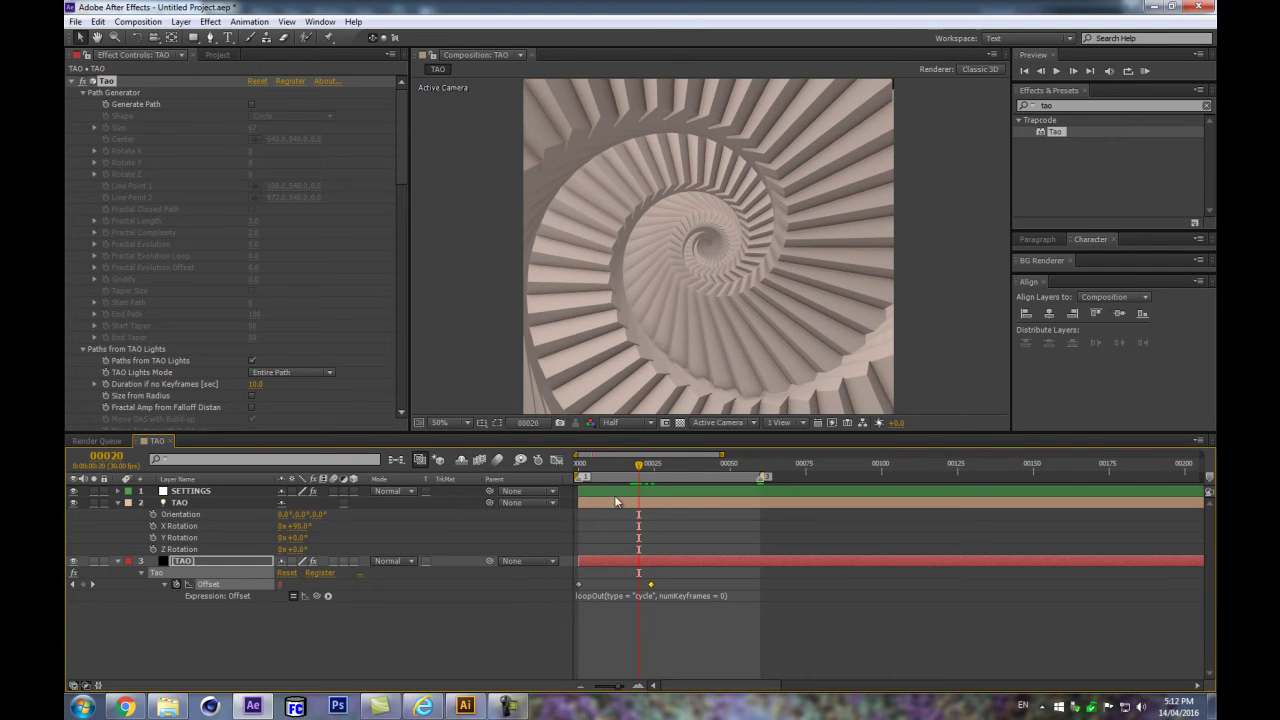
drag(650, 586, 639, 587)
click(449, 633)
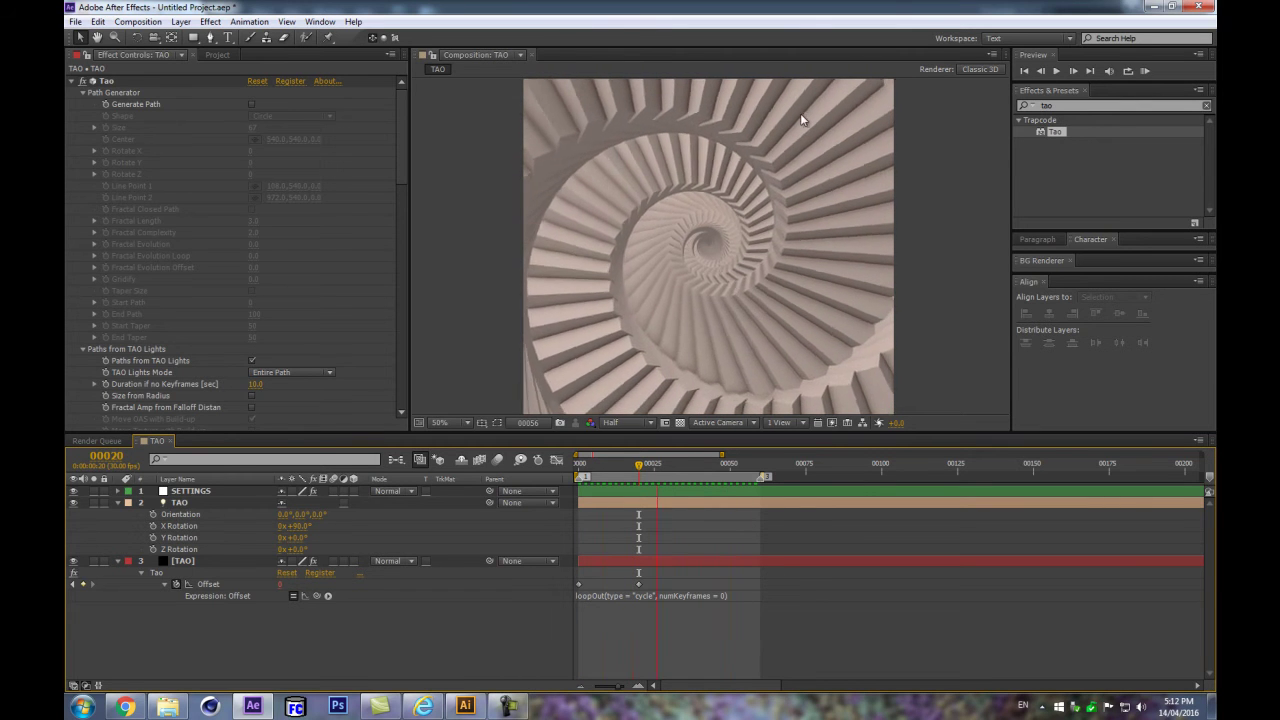
key(space)
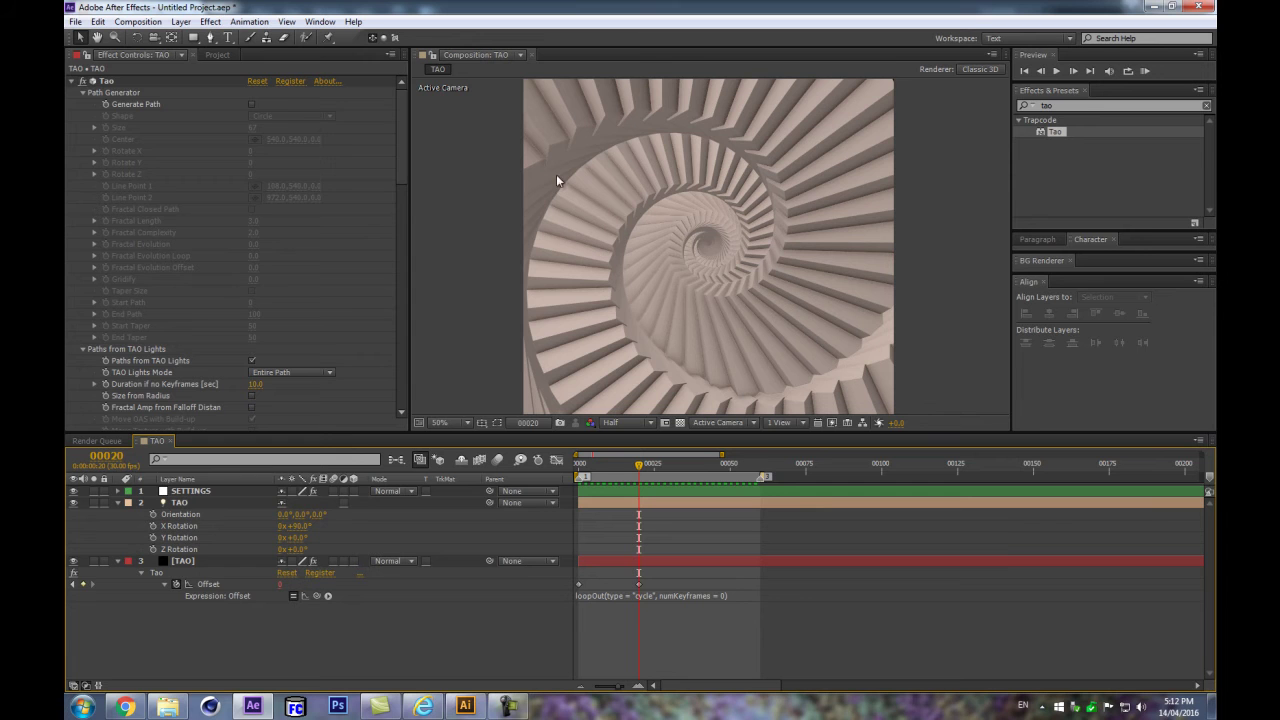
Step: Set the first repeater's R1 Path Offset to 3 and play back the stairway animation to check it
drag(401, 148, 398, 221)
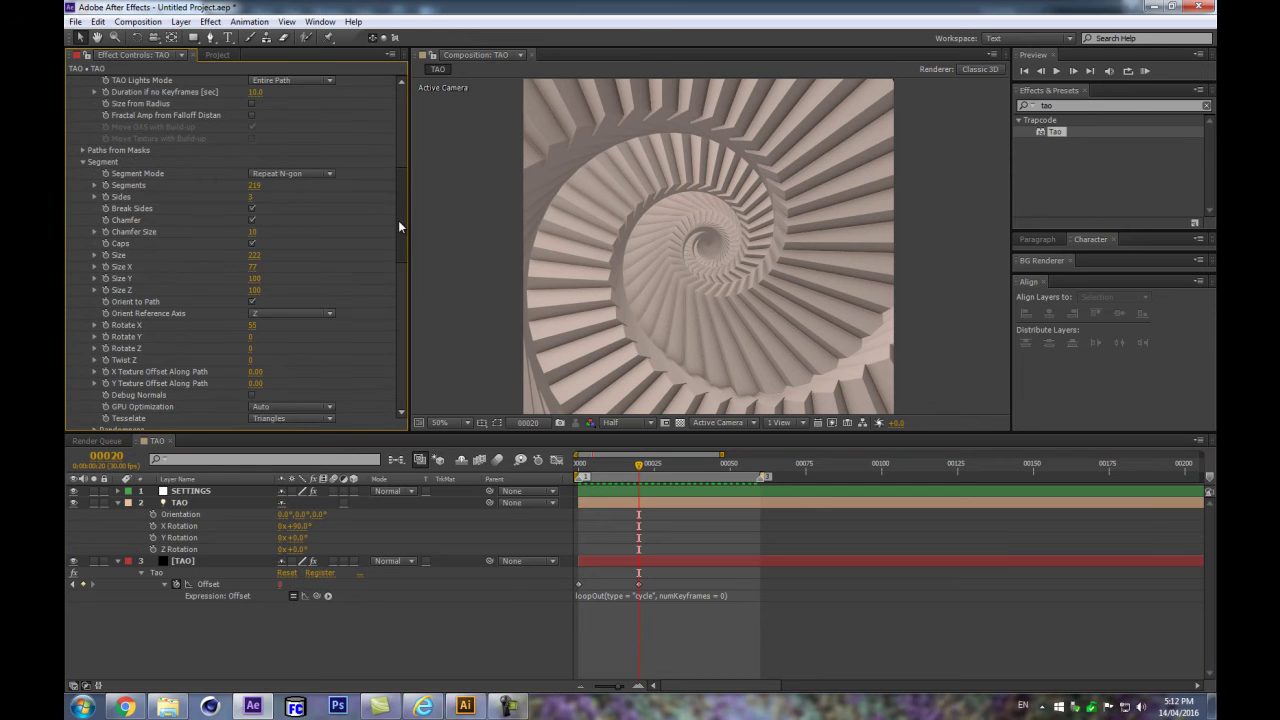
scroll(298, 337, down, 15)
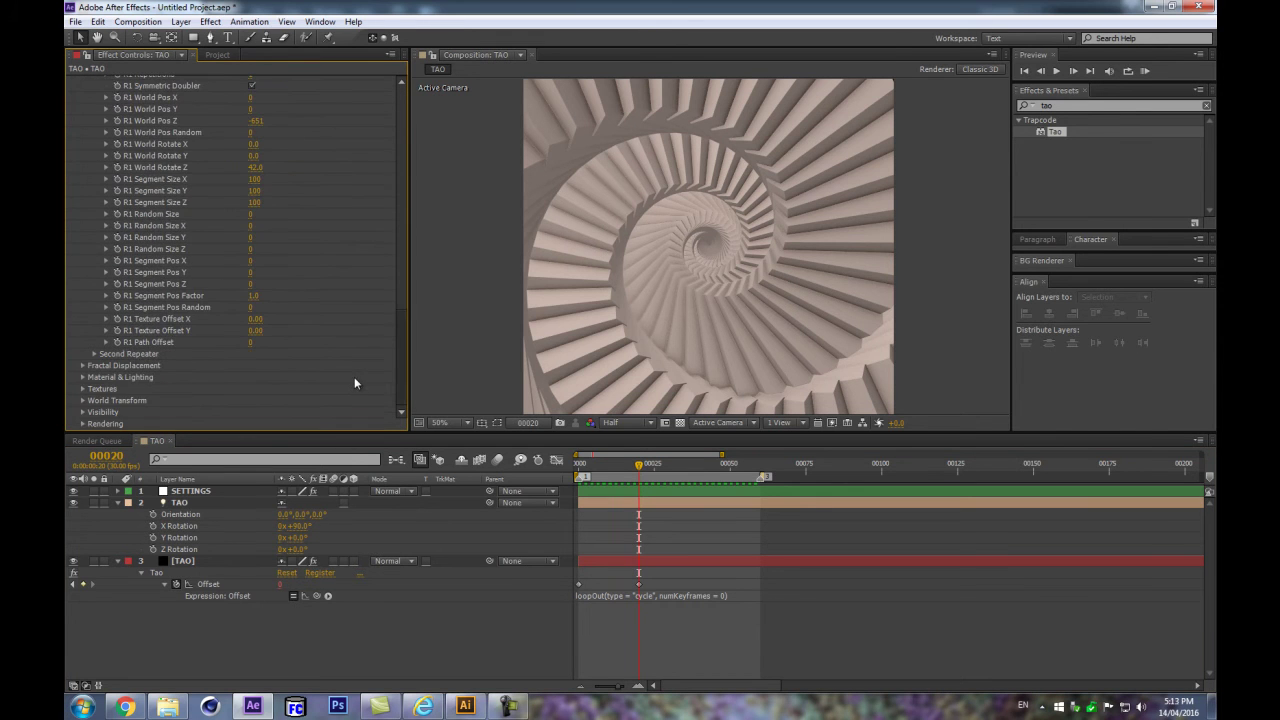
mouse_move(250, 347)
mouse_down()
mouse_move(272, 343)
mouse_move(238, 343)
mouse_up()
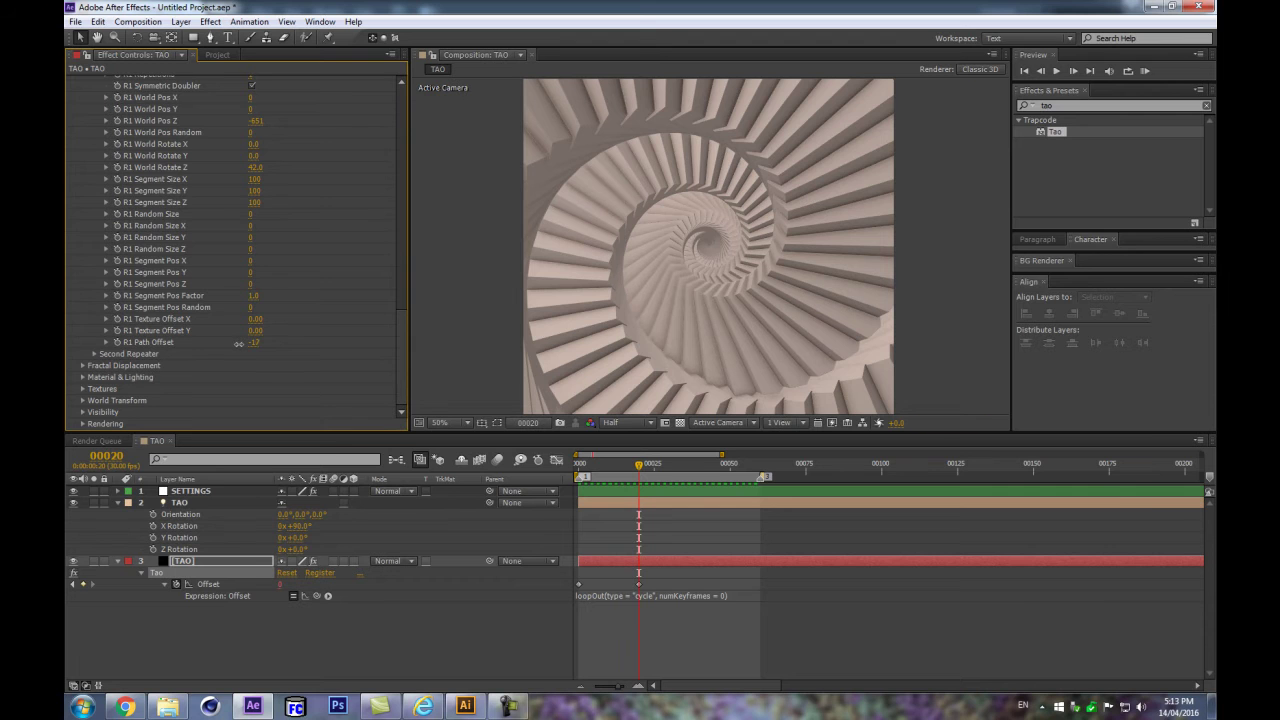
mouse_move(239, 342)
mouse_down()
mouse_move(225, 344)
mouse_move(245, 342)
mouse_up()
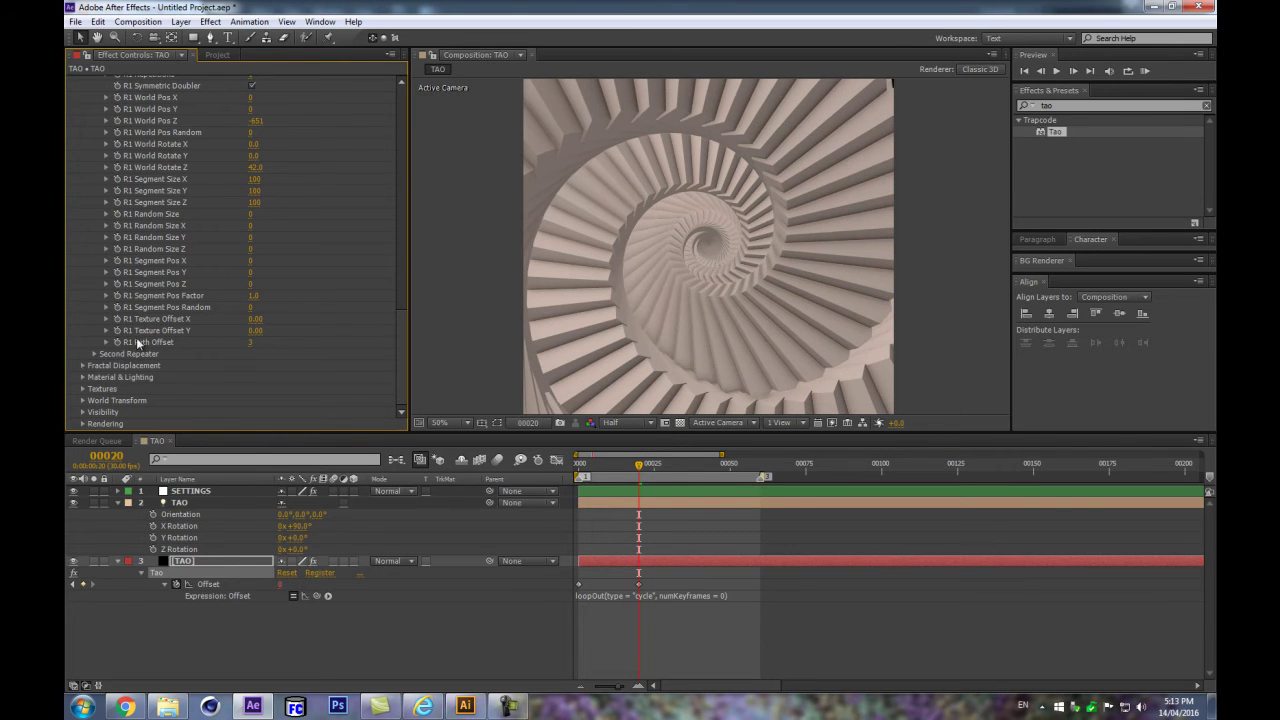
key(space)
click(765, 496)
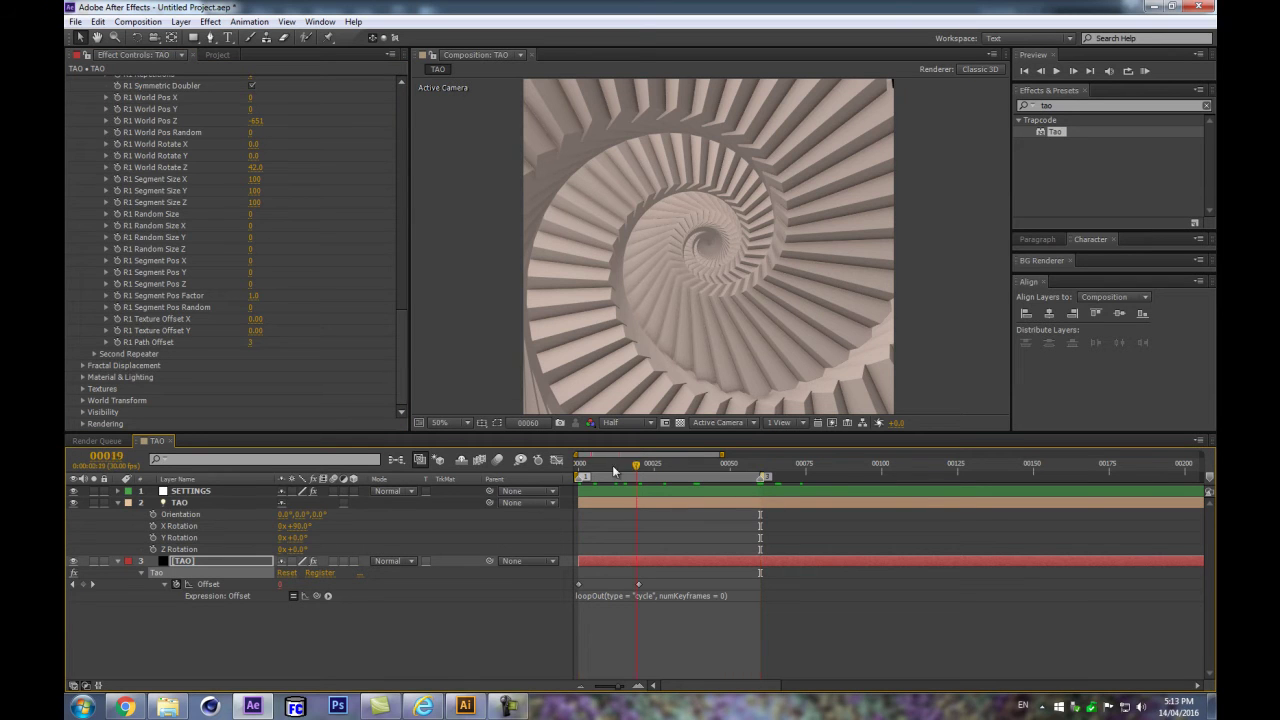
Step: Return to the first frame, switch to Chrome, open google.com and search for "dan ebberts wiggle"
key(Home)
click(124, 707)
scroll(354, 274, up, 20)
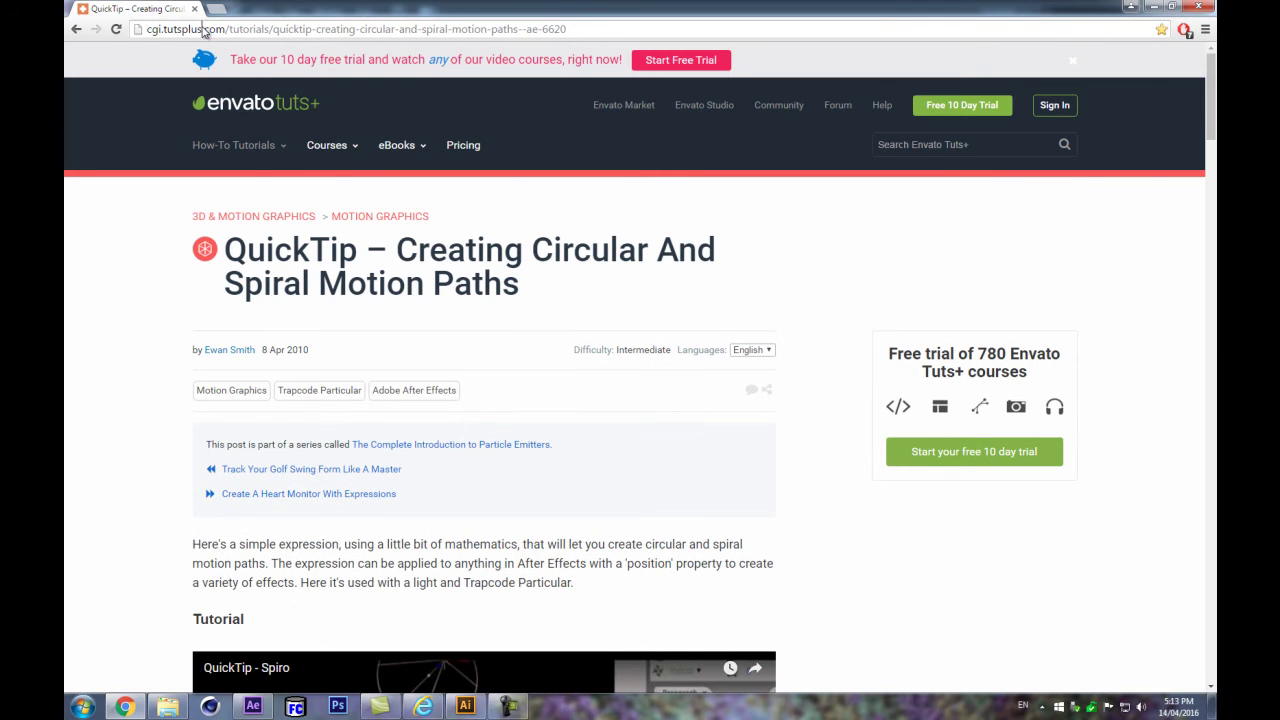
click(203, 29)
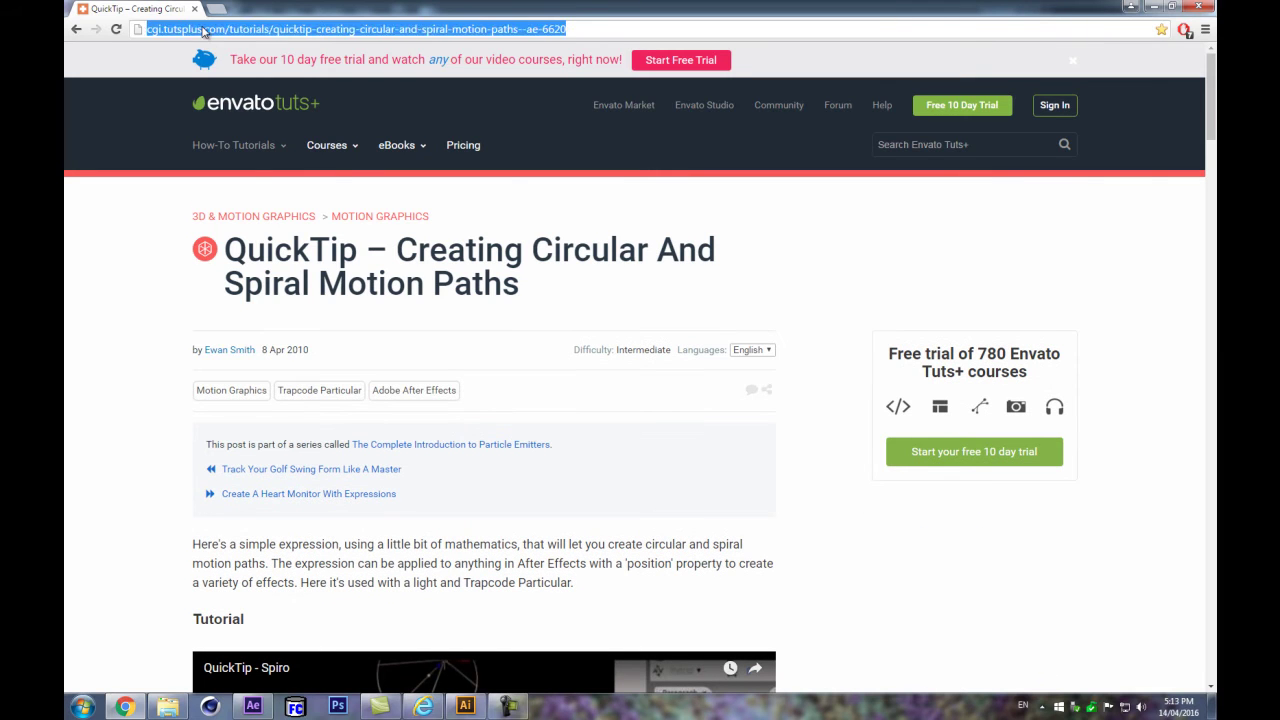
text(google.com)
key(Return)
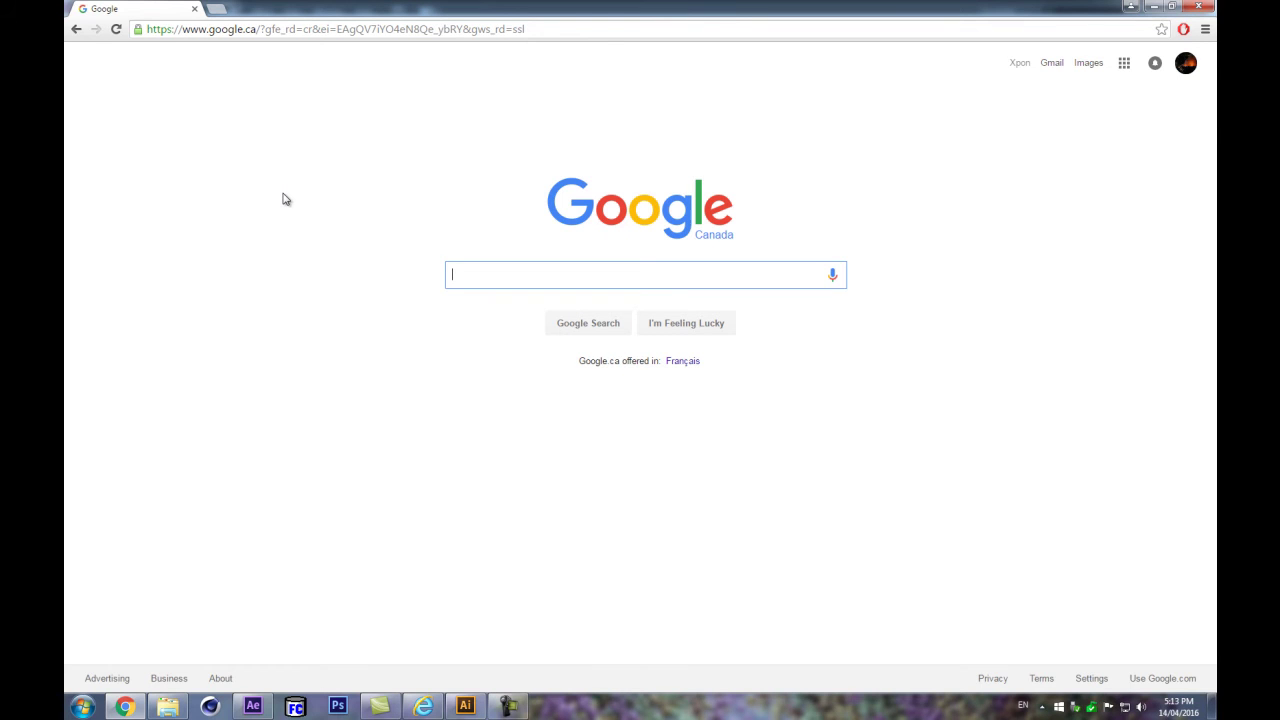
text(an ebberts )
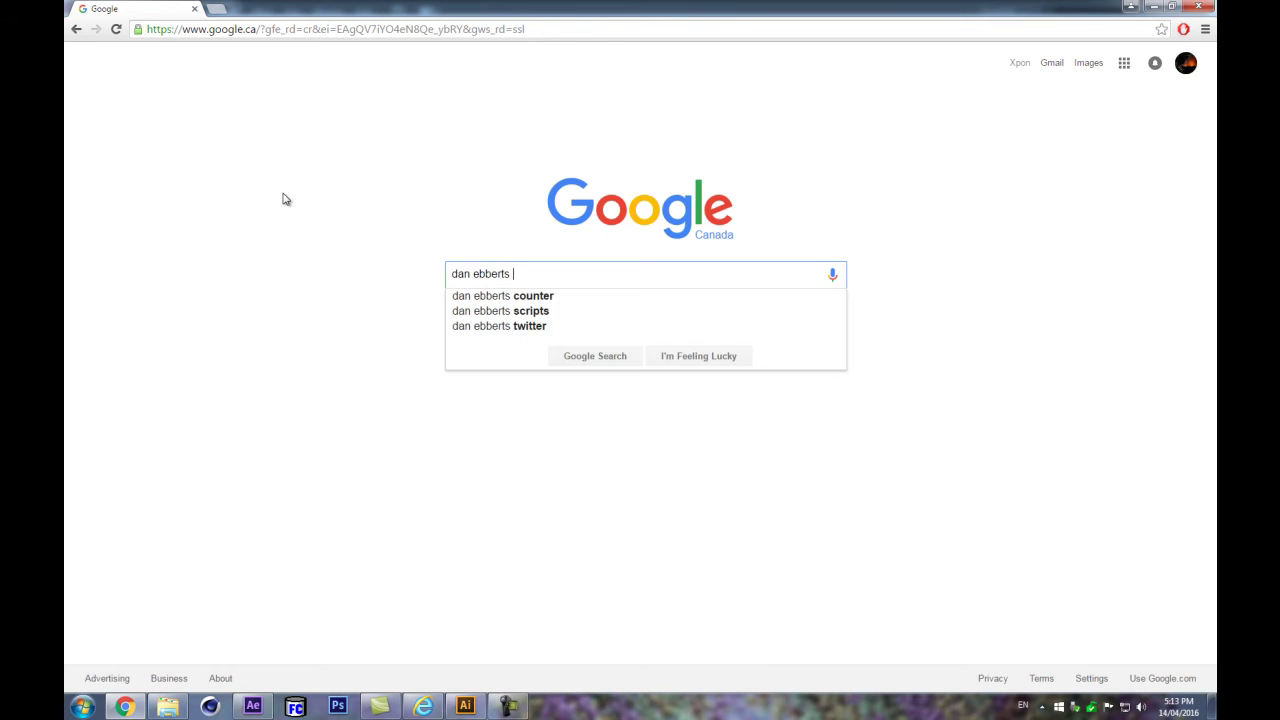
text(wiggle)
key(Return)
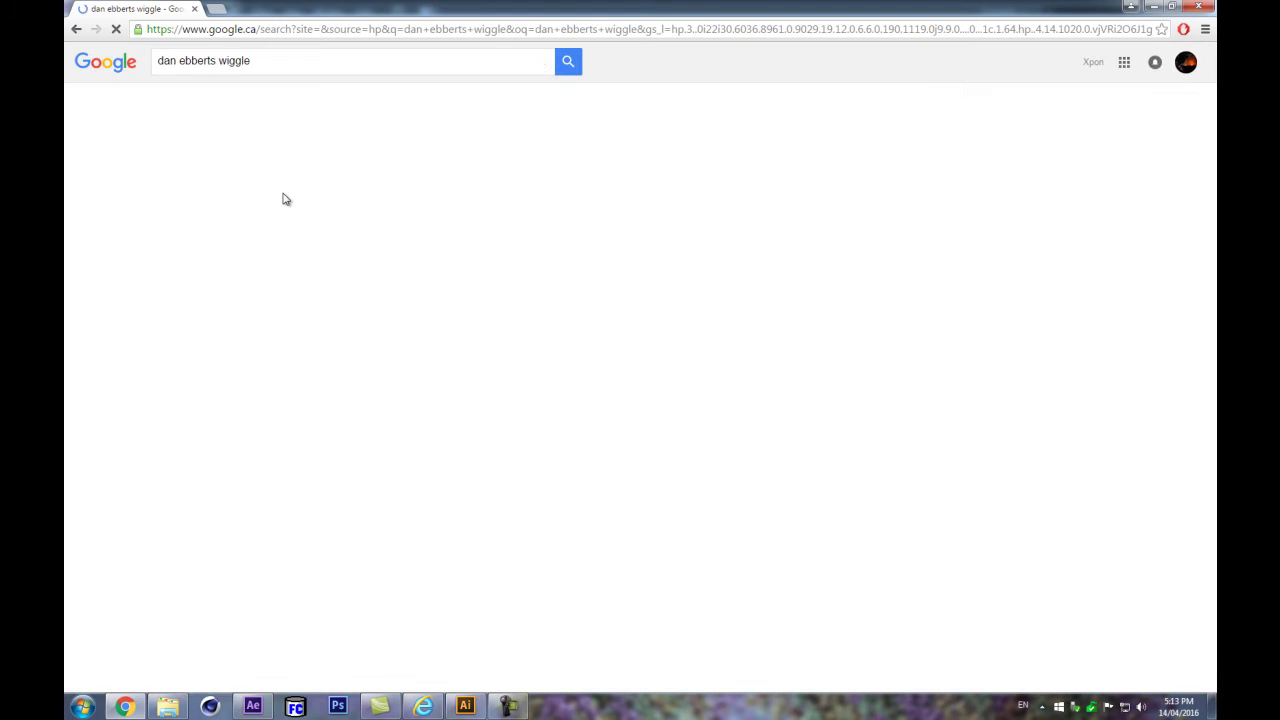
Step: Open MotionScript.com's Looping wiggle() page and copy the seven-line code under Copy and Paste Code
click(277, 171)
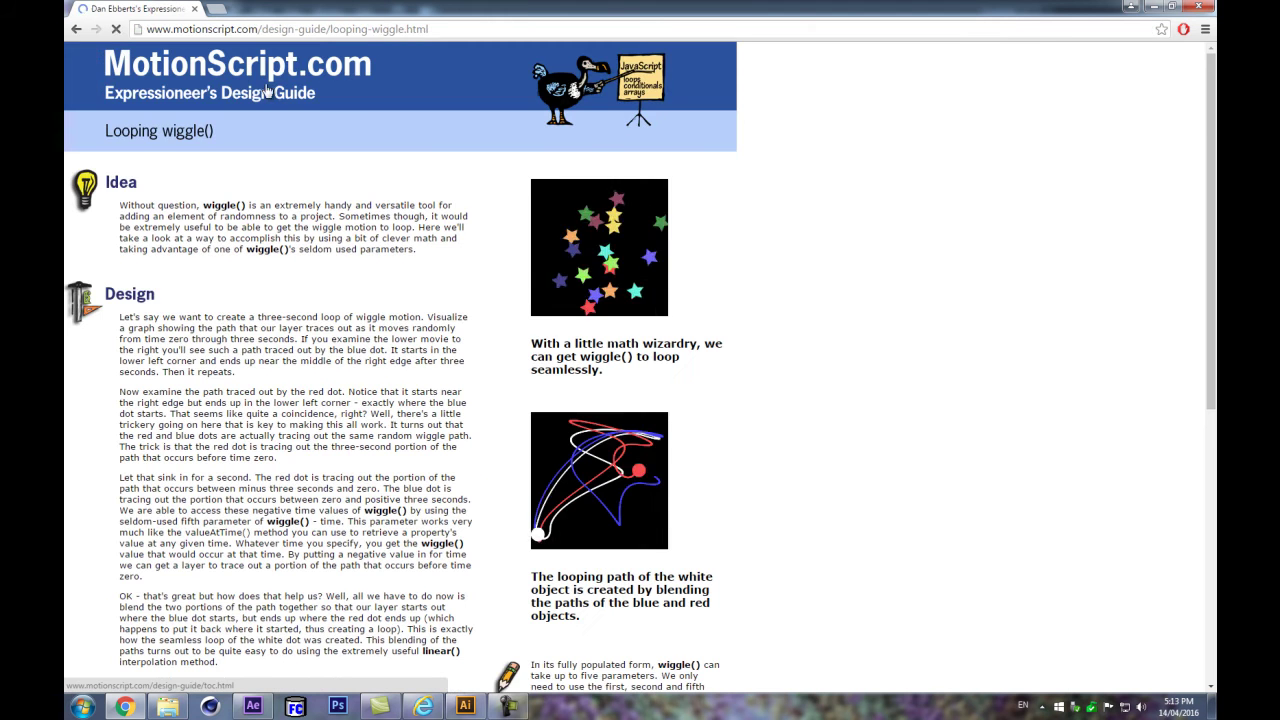
scroll(277, 460, down, 4)
drag(320, 389, 126, 318)
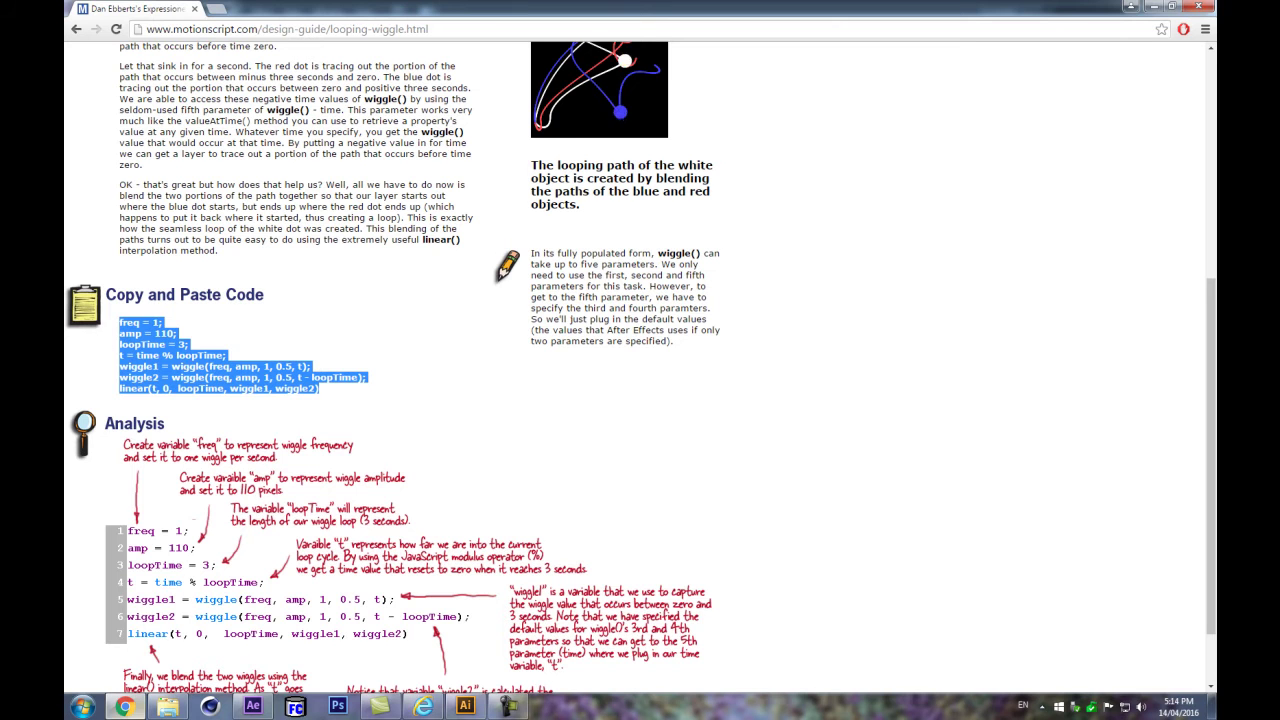
Step: Switch to After Effects, paste the copied looping wiggle code as an expression on R1 Path Offset and enlarge its field to show all lines
click(140, 714)
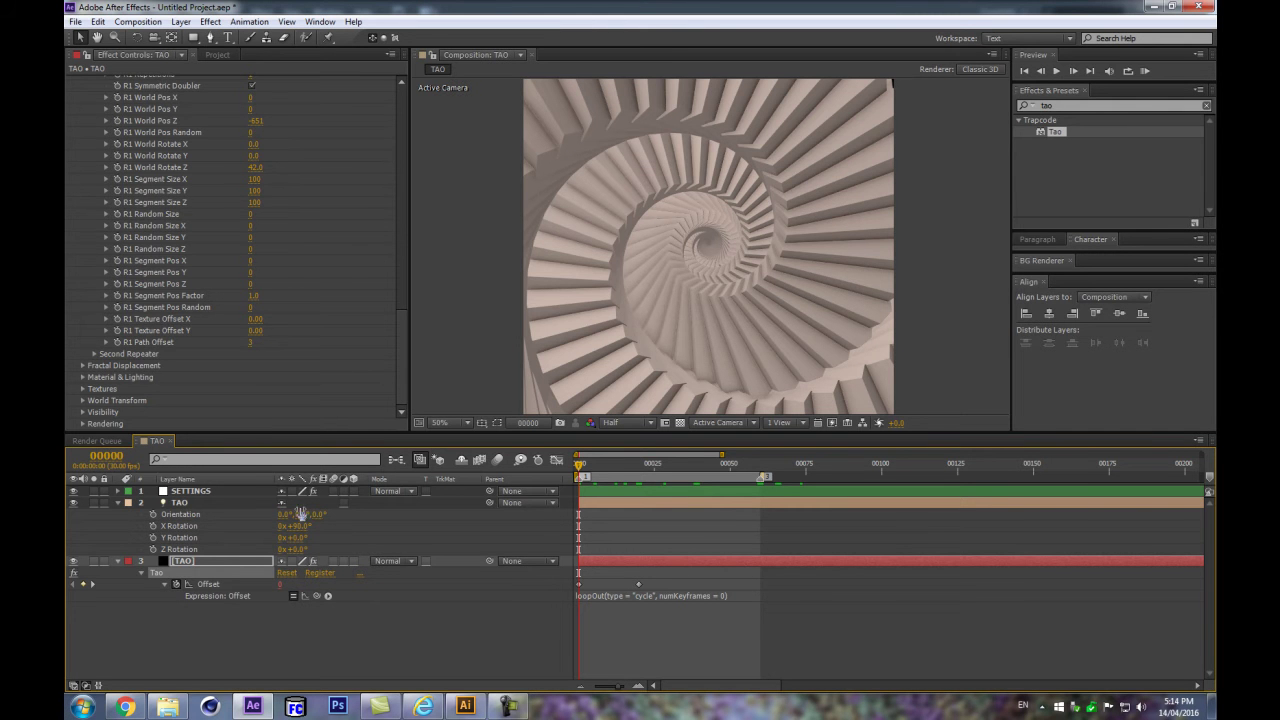
alt+click(117, 342)
text(linear(t, 0, loopTime, wiggle1, wiggle2))
click(454, 656)
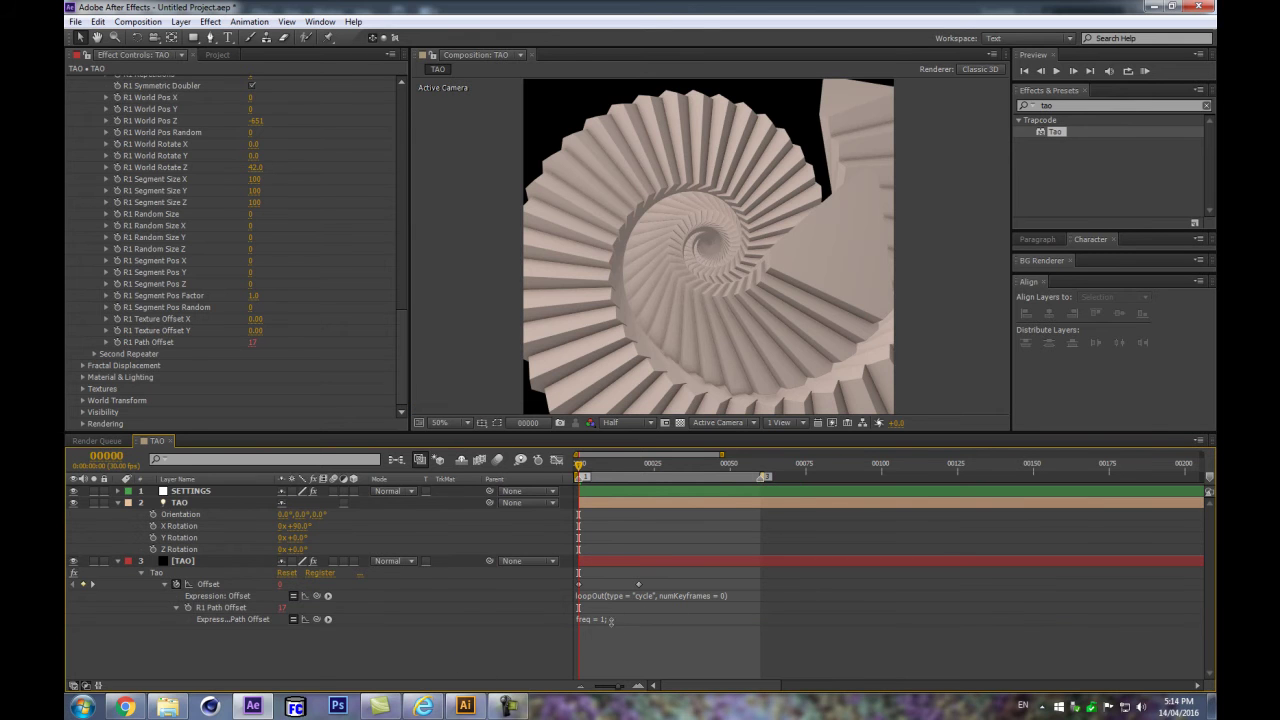
drag(610, 625, 628, 680)
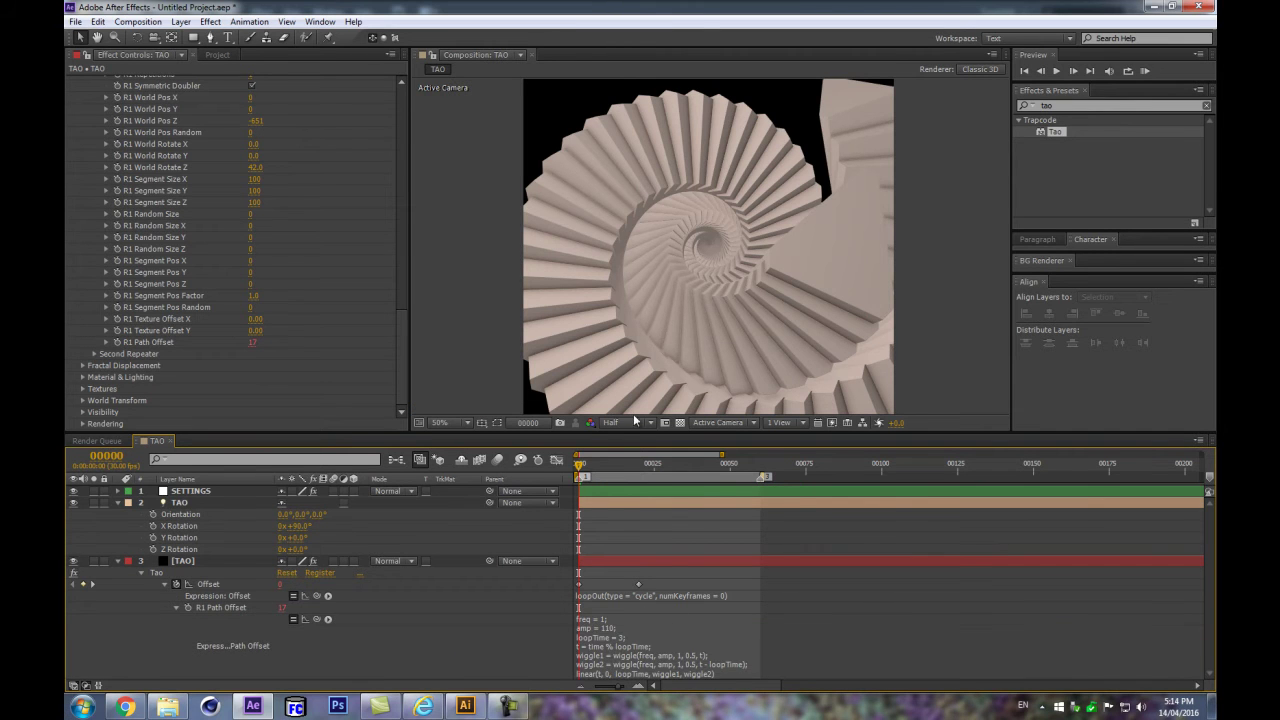
drag(600, 433, 605, 250)
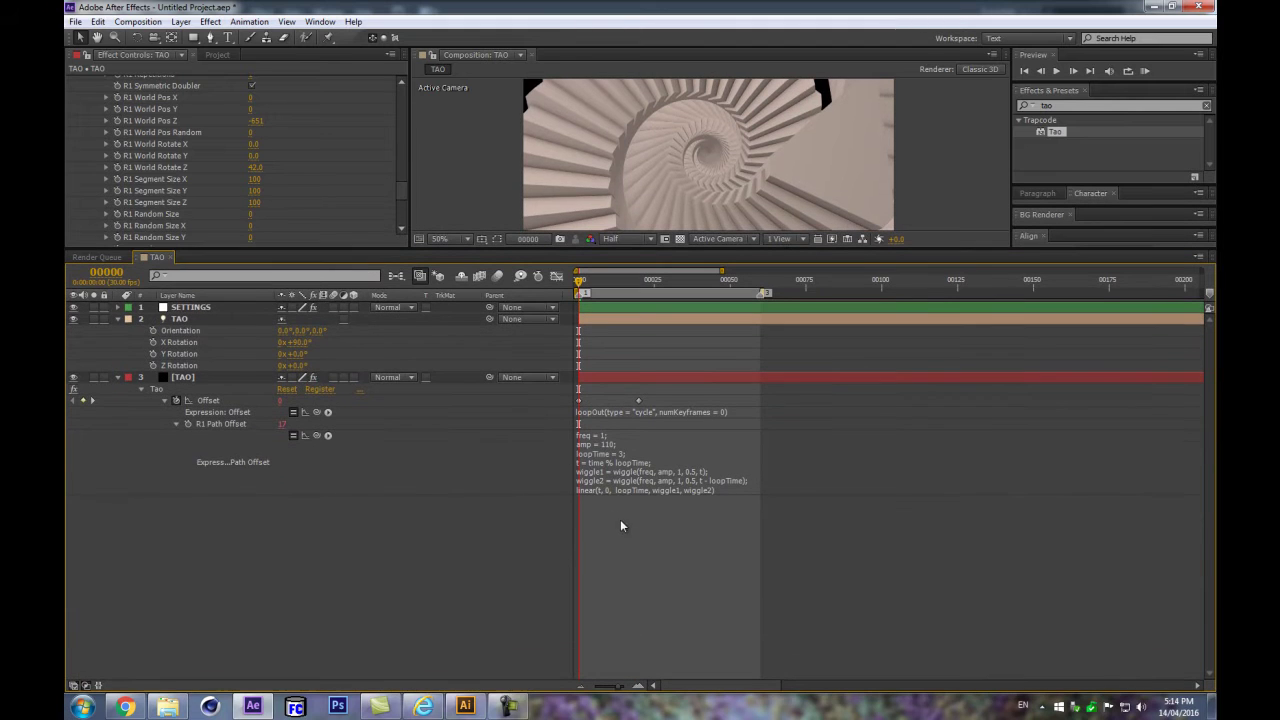
click(606, 466)
click(437, 611)
Step: Duplicate the Angle slider control on the SETTINGS layer and rename the copy Offset-freq
click(222, 308)
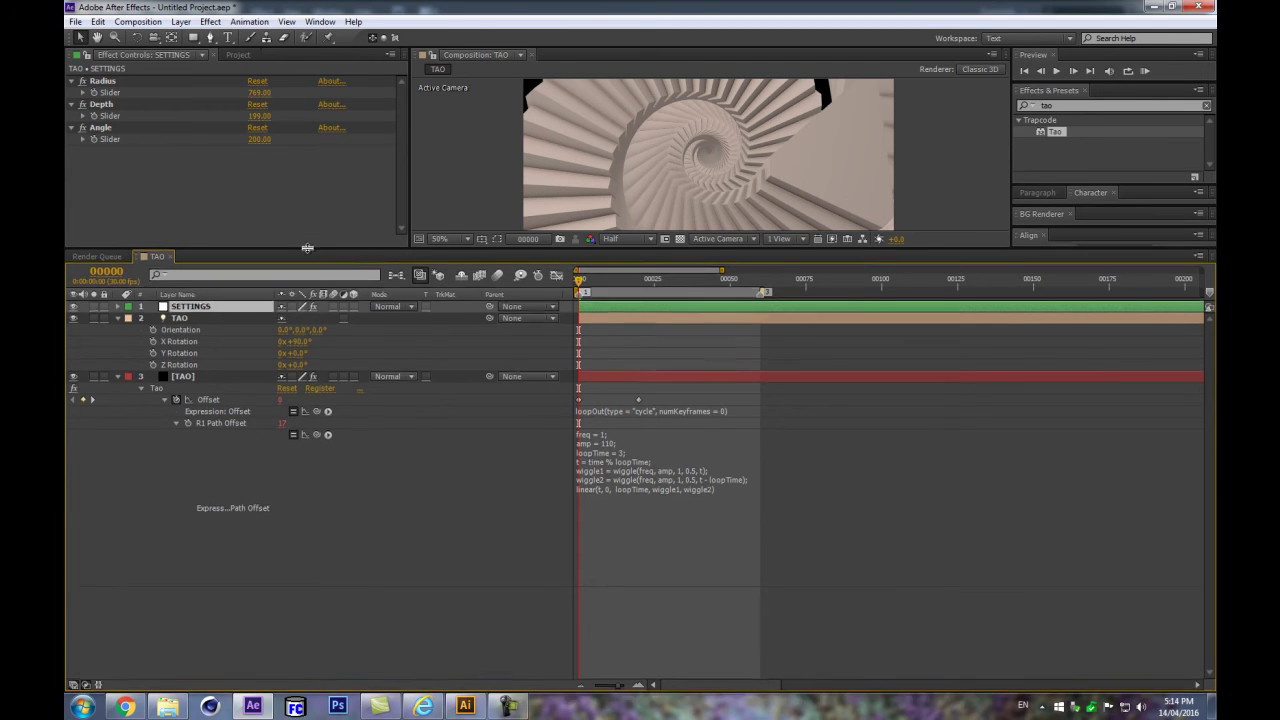
drag(300, 250, 300, 362)
click(104, 128)
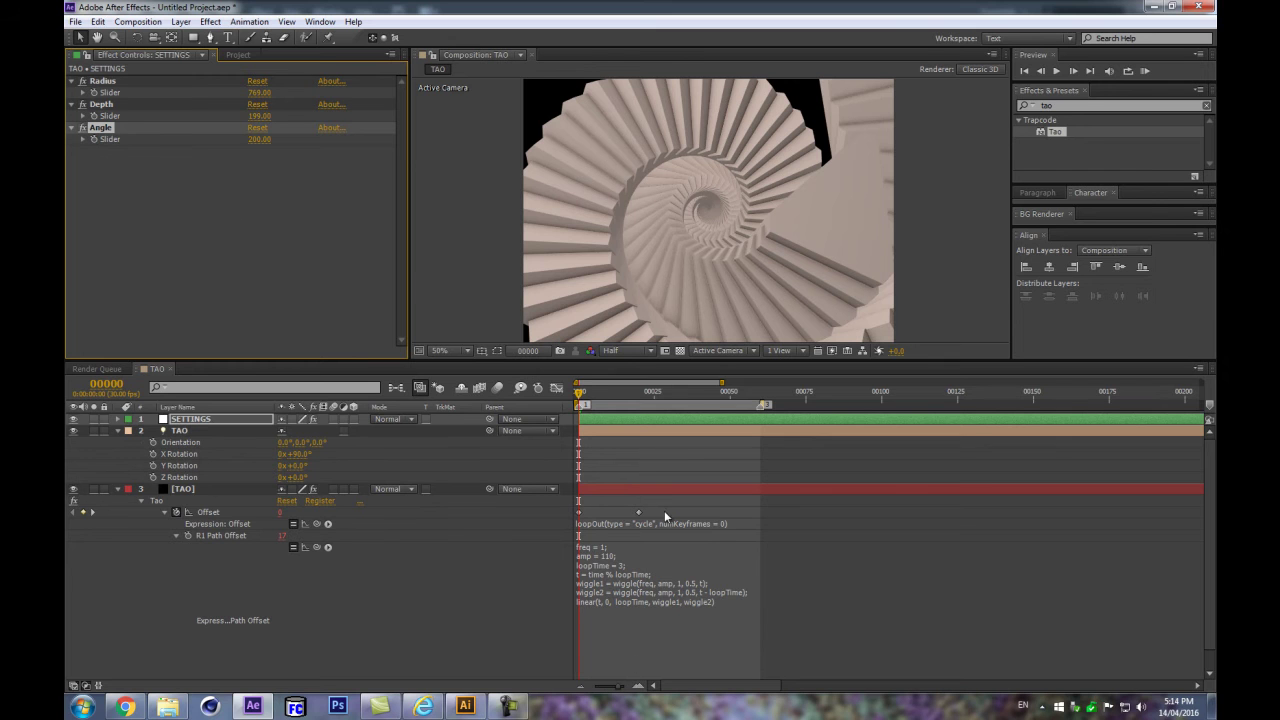
key(ctrl+d)
key(Return)
text(Os)
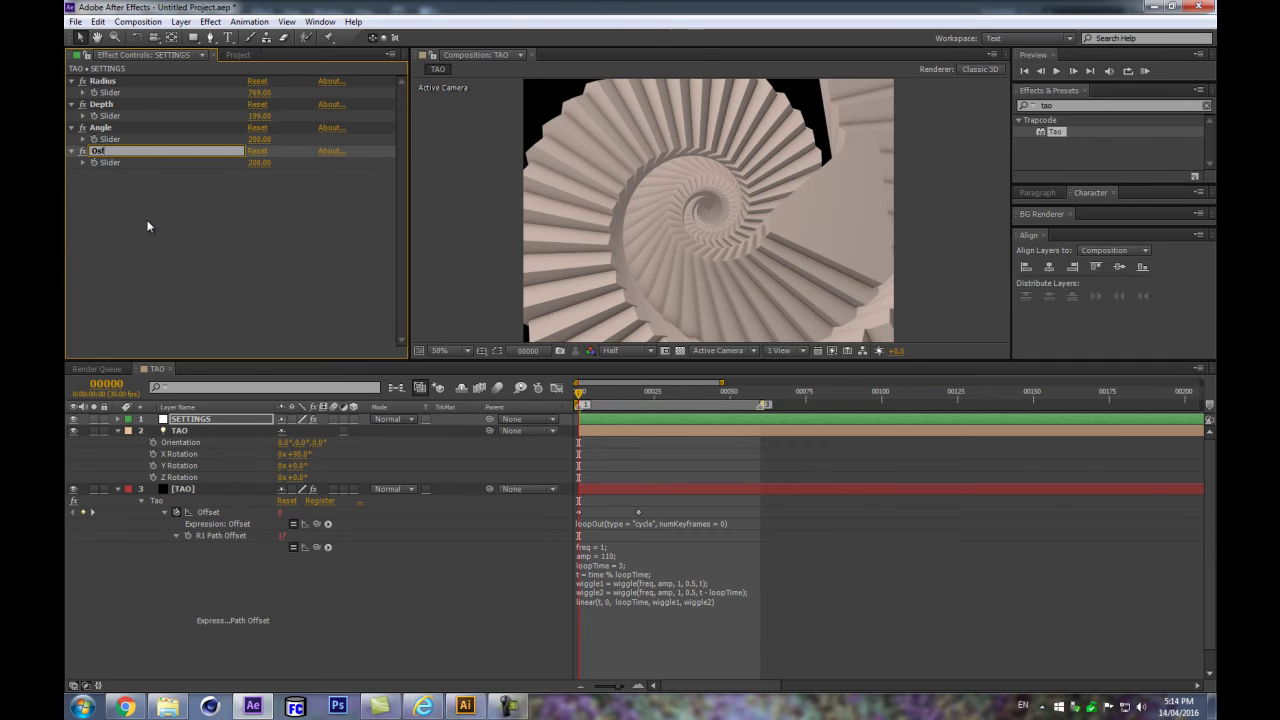
text(fset-freq)
key(Return)
Step: Duplicate the Offset-freq slider control and rename the copy Offset-Amp
key(ctrl+d)
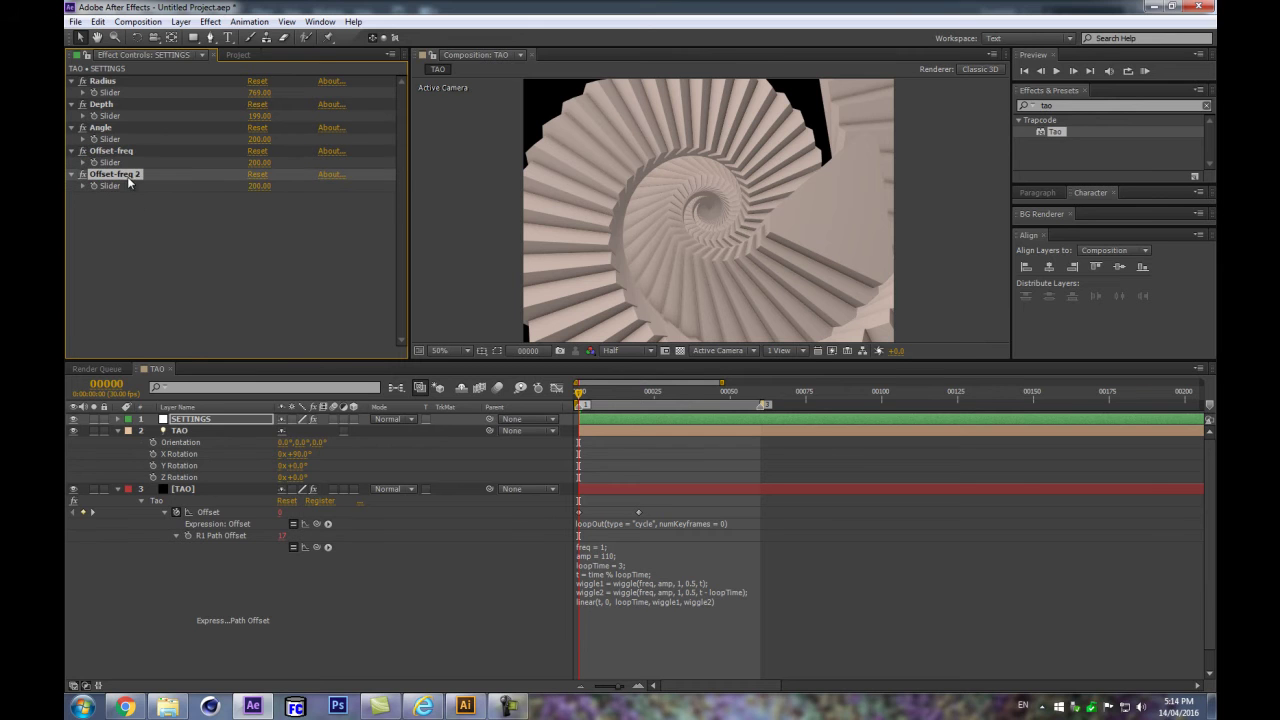
key(Return)
click(188, 172)
key(BackSpace)
key(BackSpace)
key(BackSpace)
key(BackSpace)
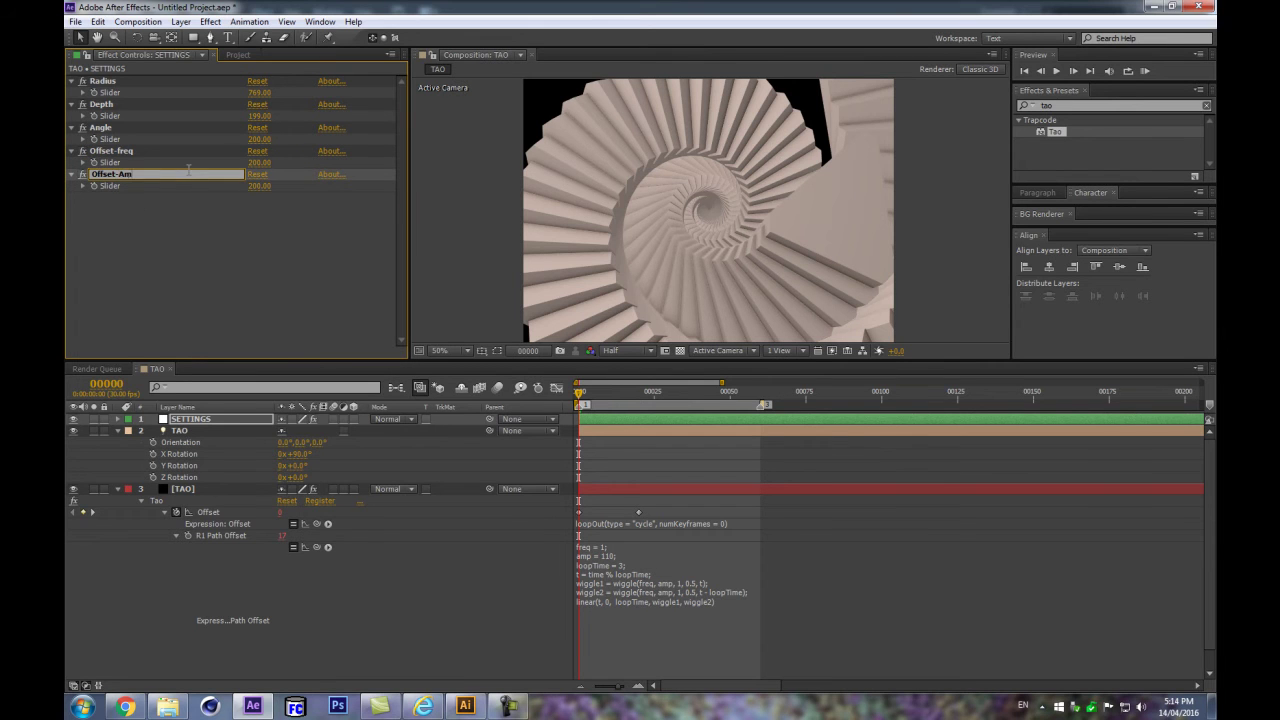
text(Amp)
key(Return)
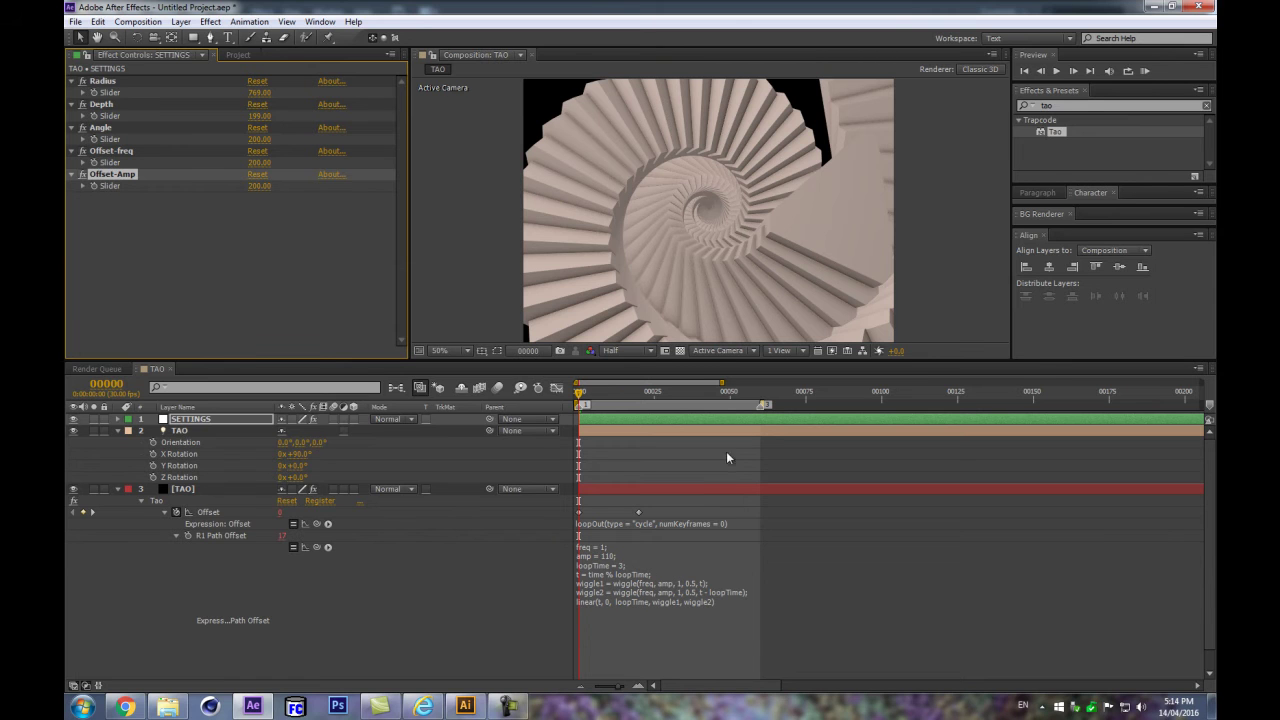
Step: Change loopTime to 2 in the R1 Path Offset expression and compare frames 60 and 0 for a matching loop
click(760, 390)
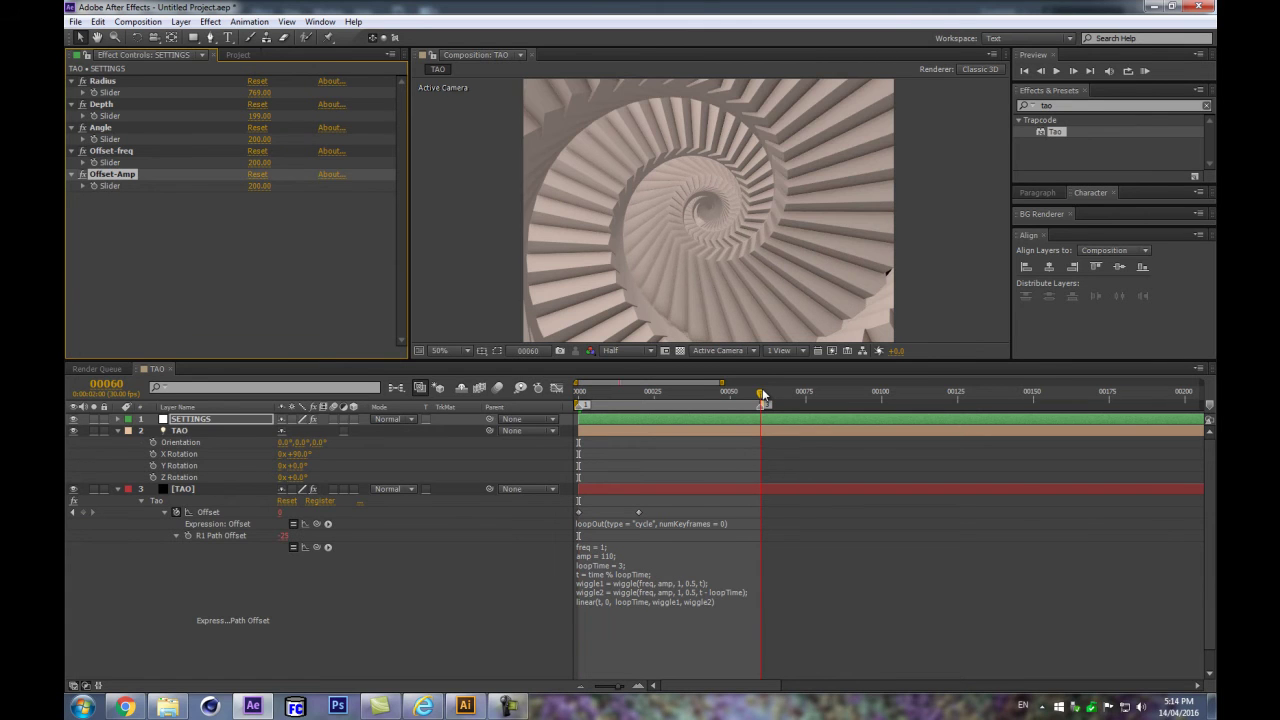
key(Home)
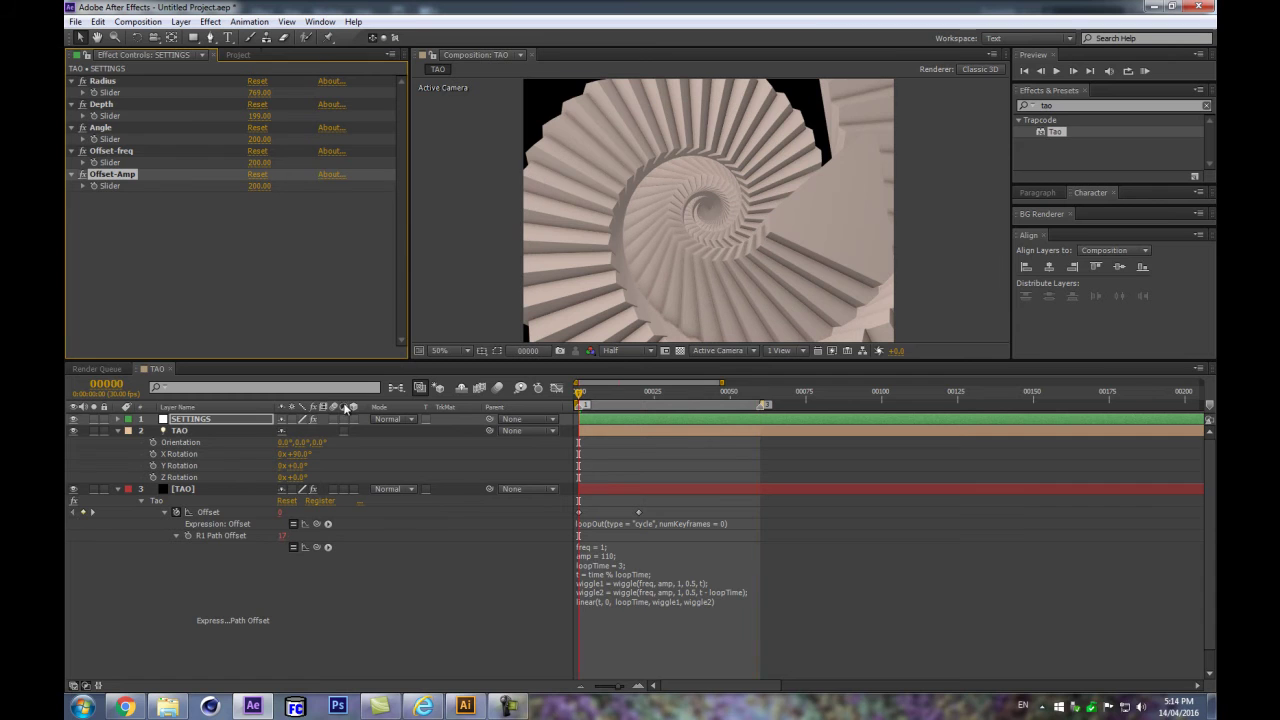
click(618, 570)
click(620, 566)
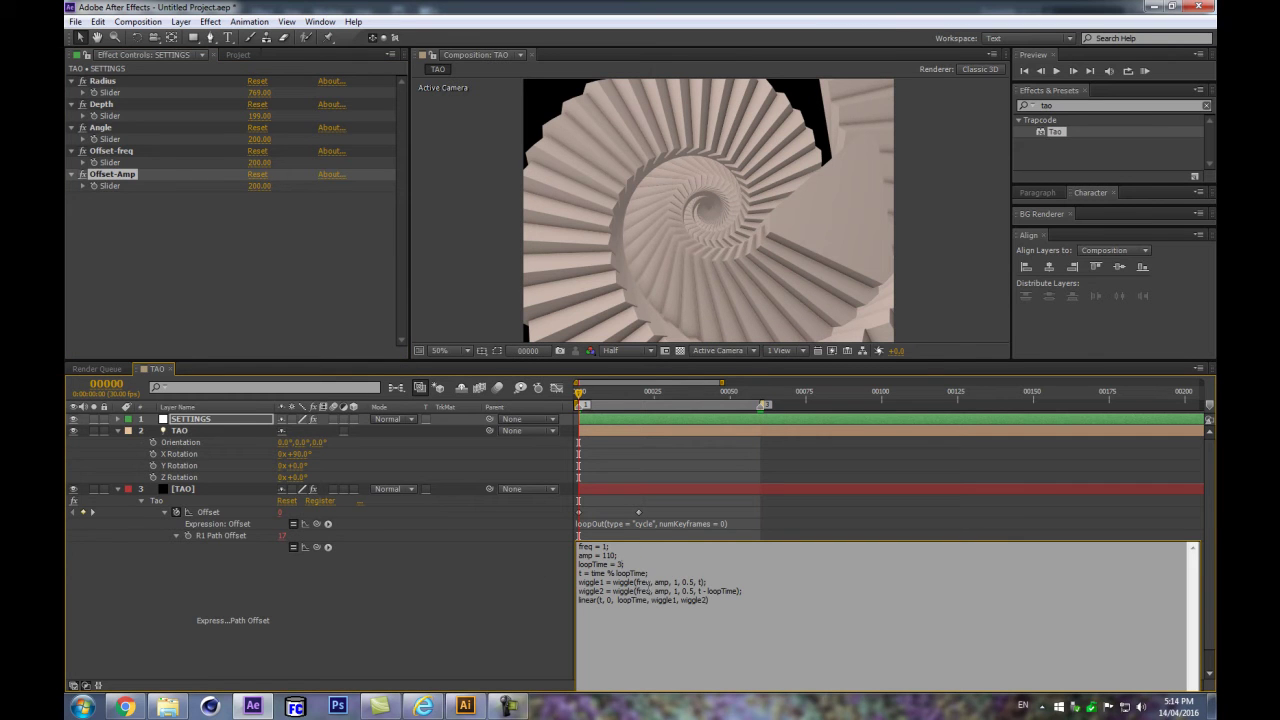
click(849, 275)
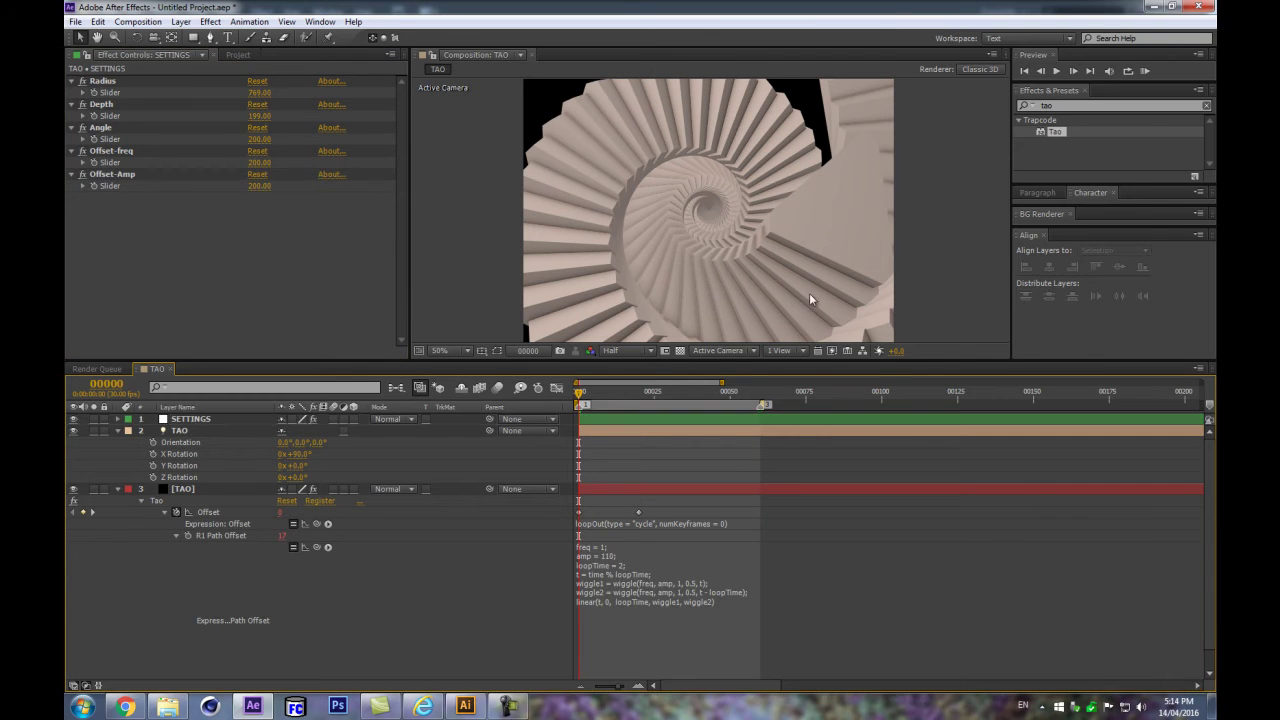
drag(743, 400, 760, 400)
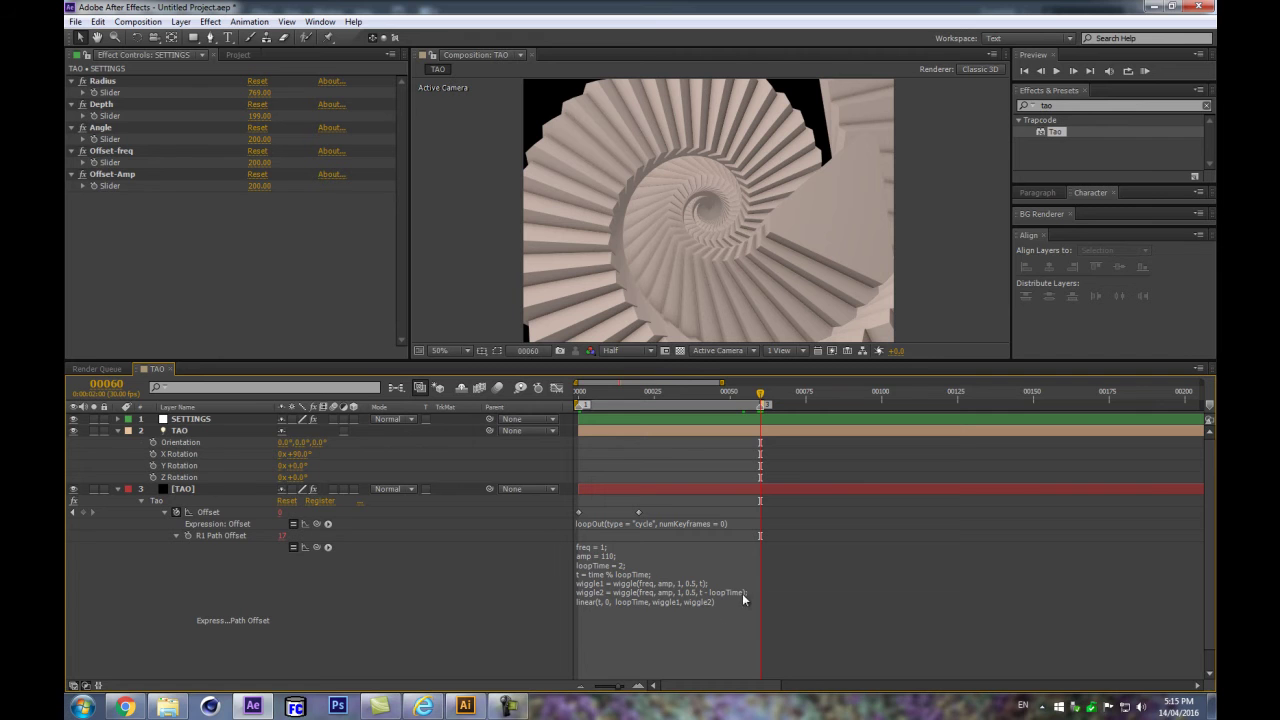
drag(600, 396, 554, 399)
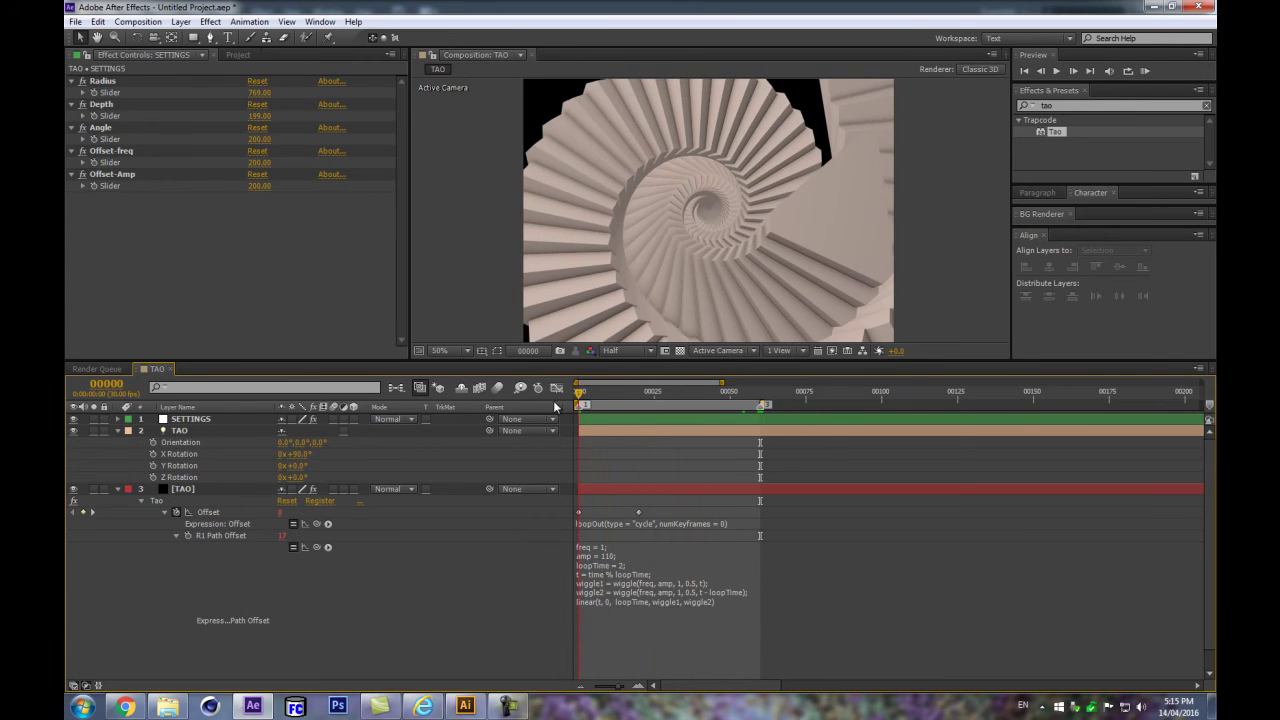
Step: Duplicate the Offset-Amp slider control and rename the copy Offset-SeedRandom
click(626, 548)
click(80, 163)
click(88, 172)
key(ctrl+d)
key(Return)
text(Offset-ASeedRandom)
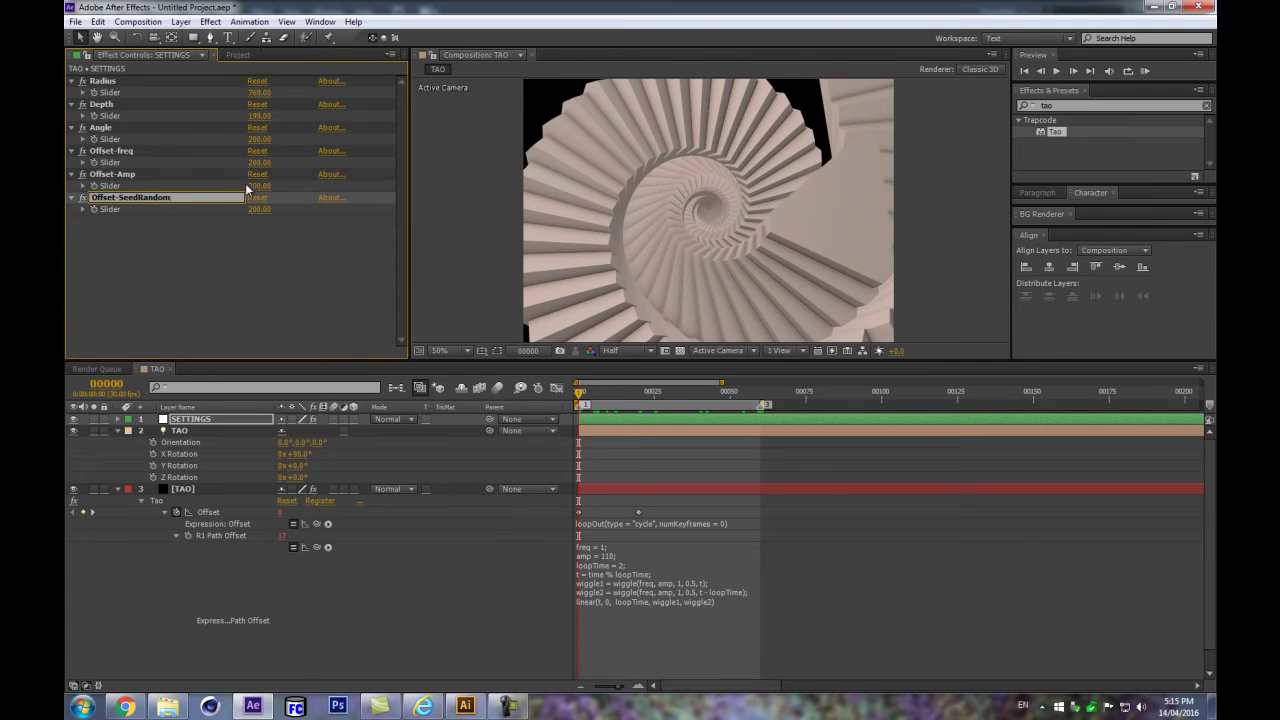
key(Return)
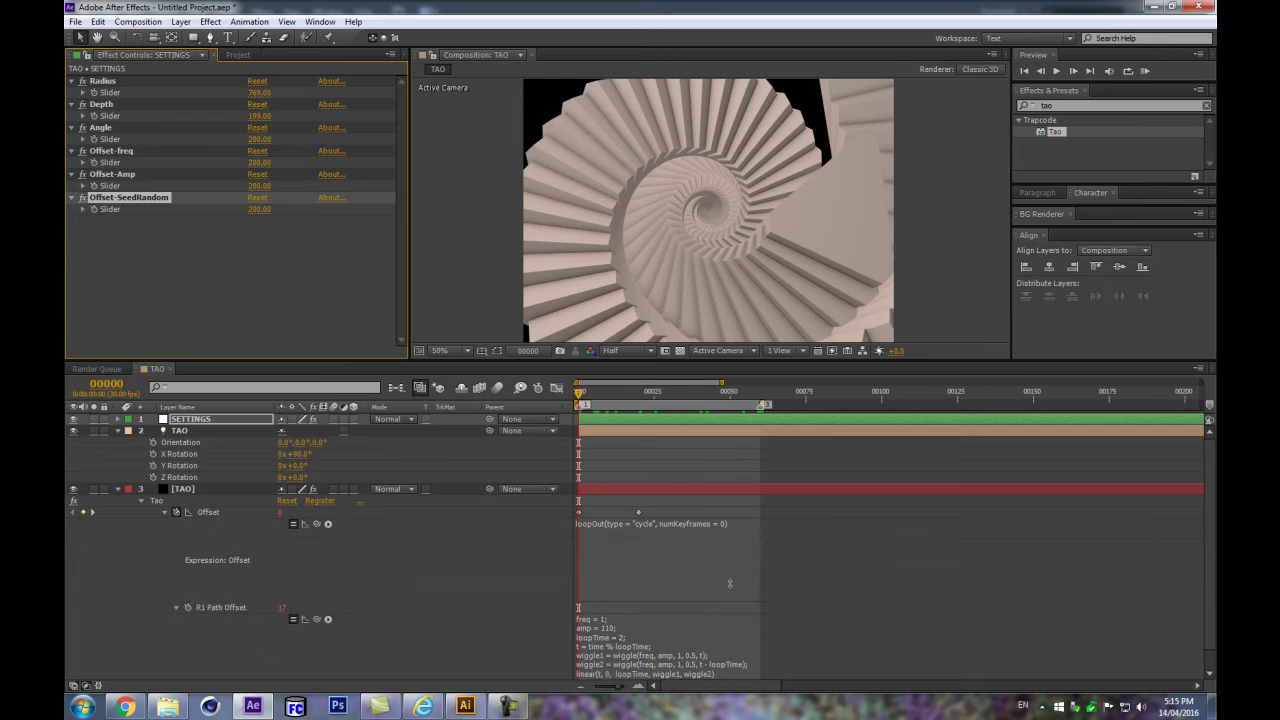
Step: Insert a seedRandom() call as the first line of the R1 Path Offset expression, linked to the Offset-SeedRandom slider and ended with a semicolon
drag(727, 525, 619, 541)
click(599, 563)
key(Left)
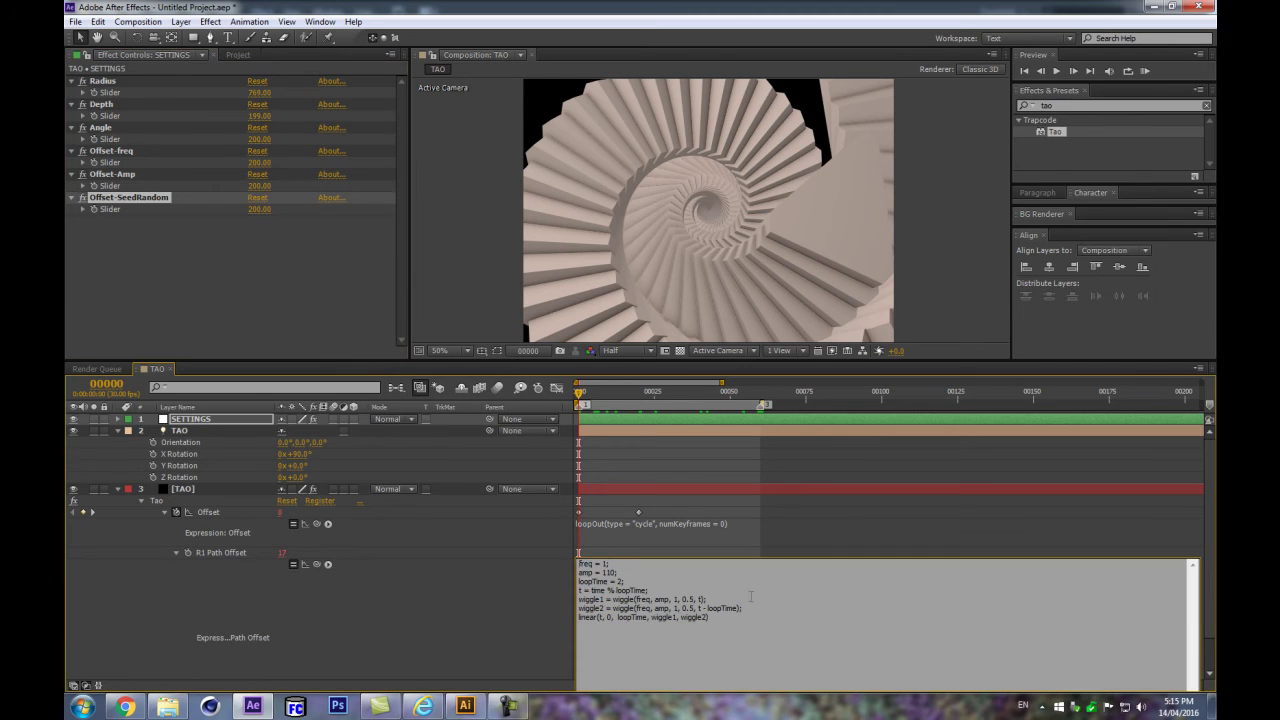
key(Return)
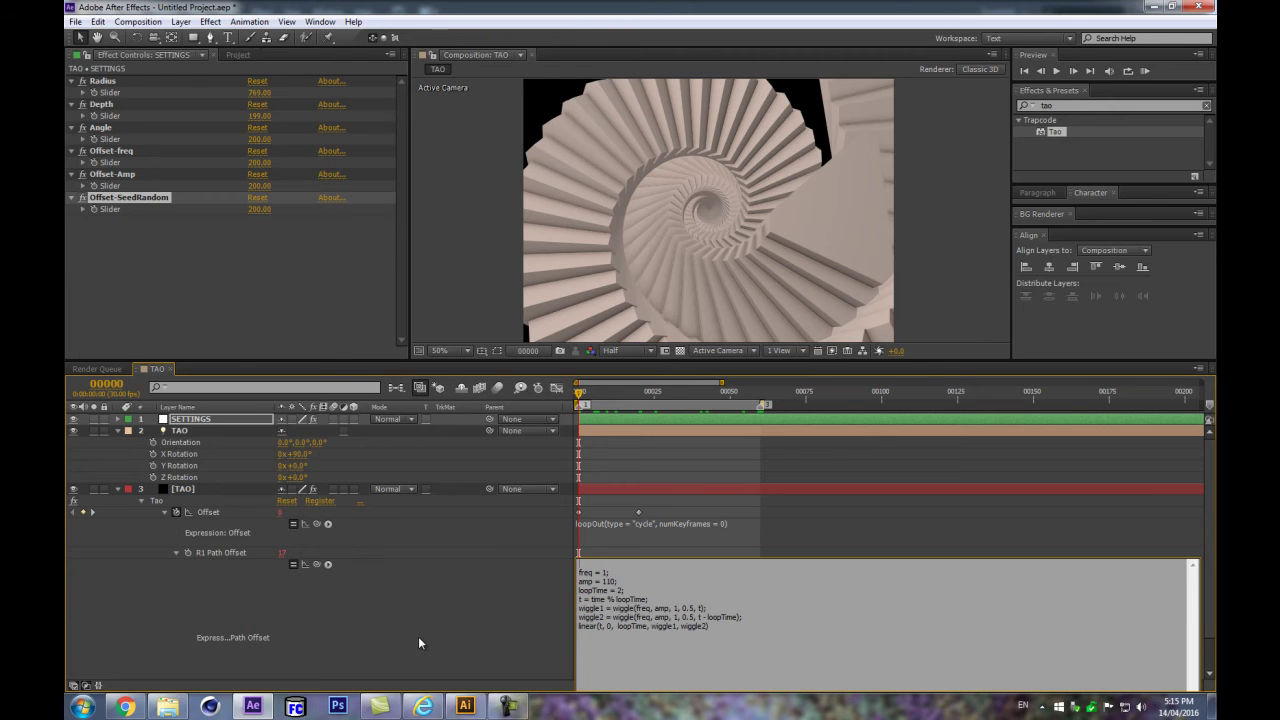
text(seedRandom()
drag(318, 565, 121, 209)
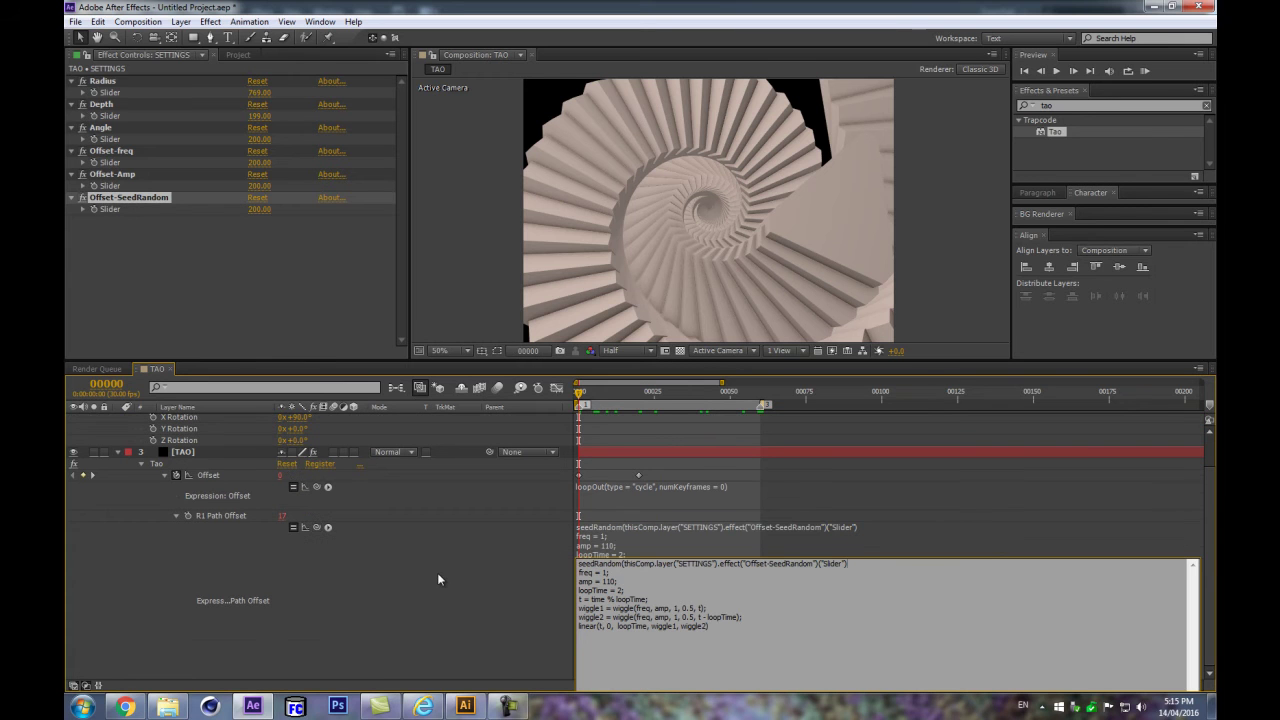
click(375, 592)
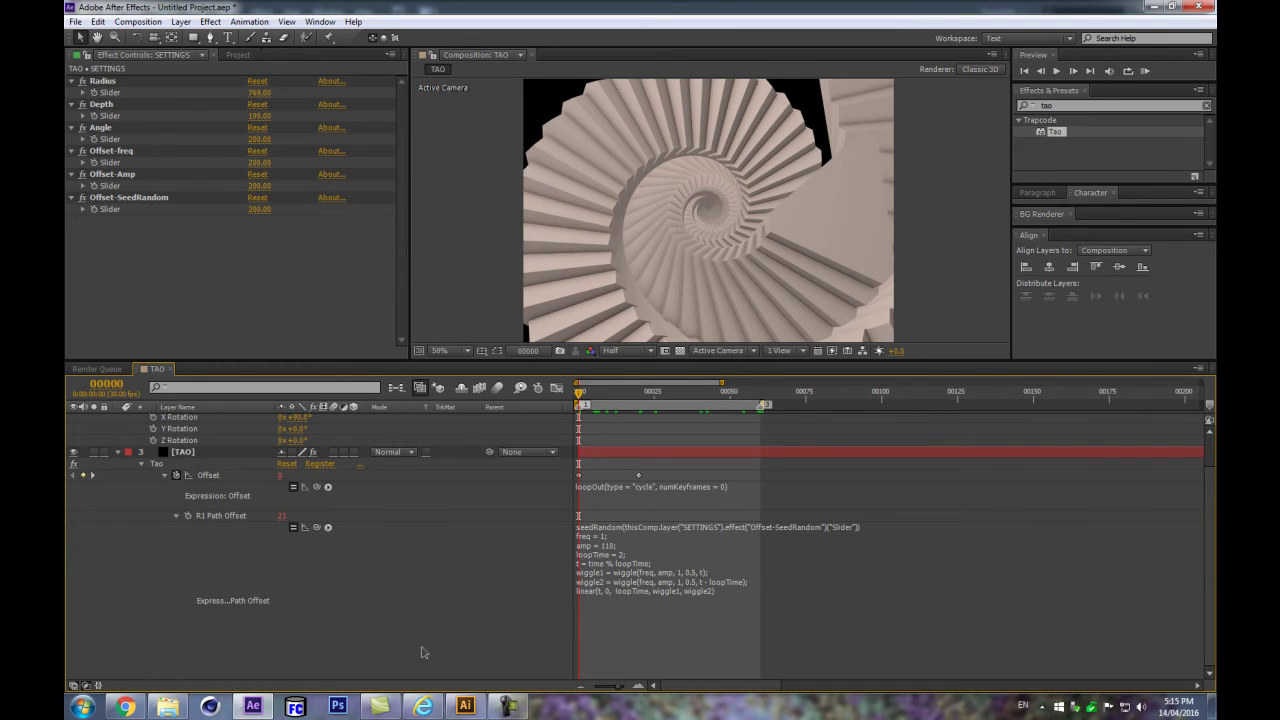
click(997, 520)
click(913, 642)
text(;)
click(437, 631)
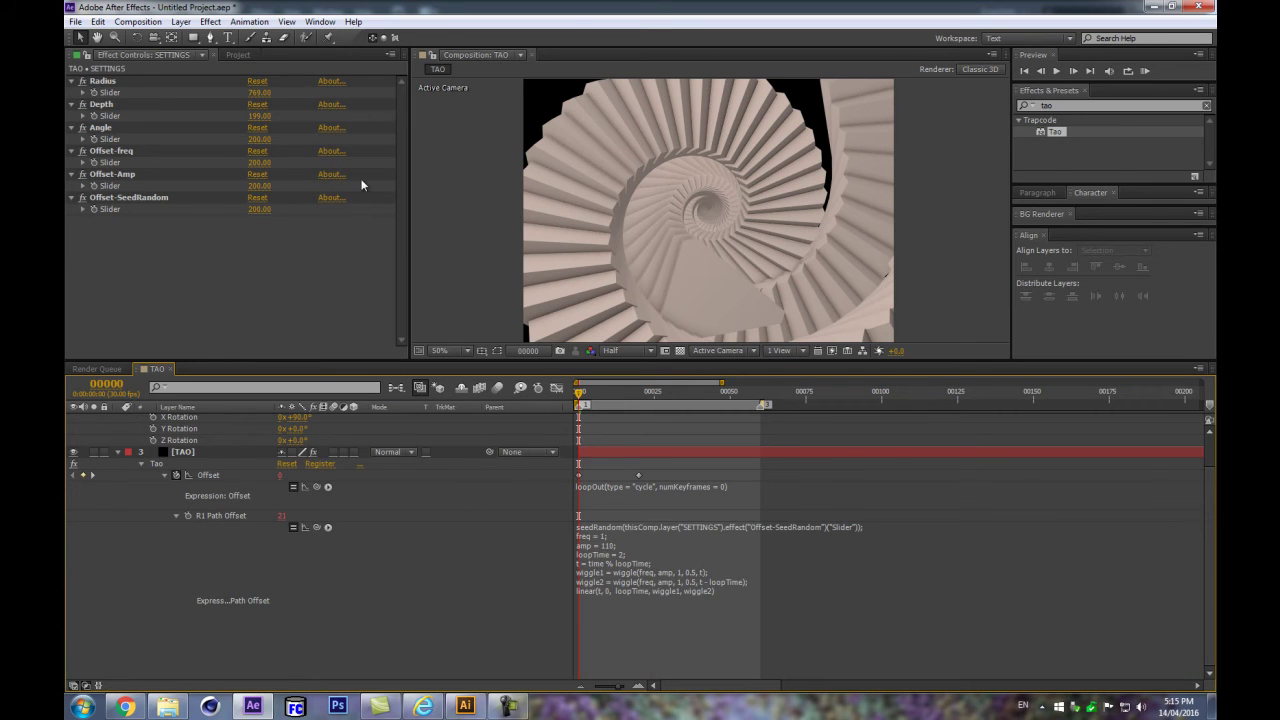
Step: Link freq in the R1 Path Offset expression to the Offset-freq slider and set that slider to 1
click(609, 559)
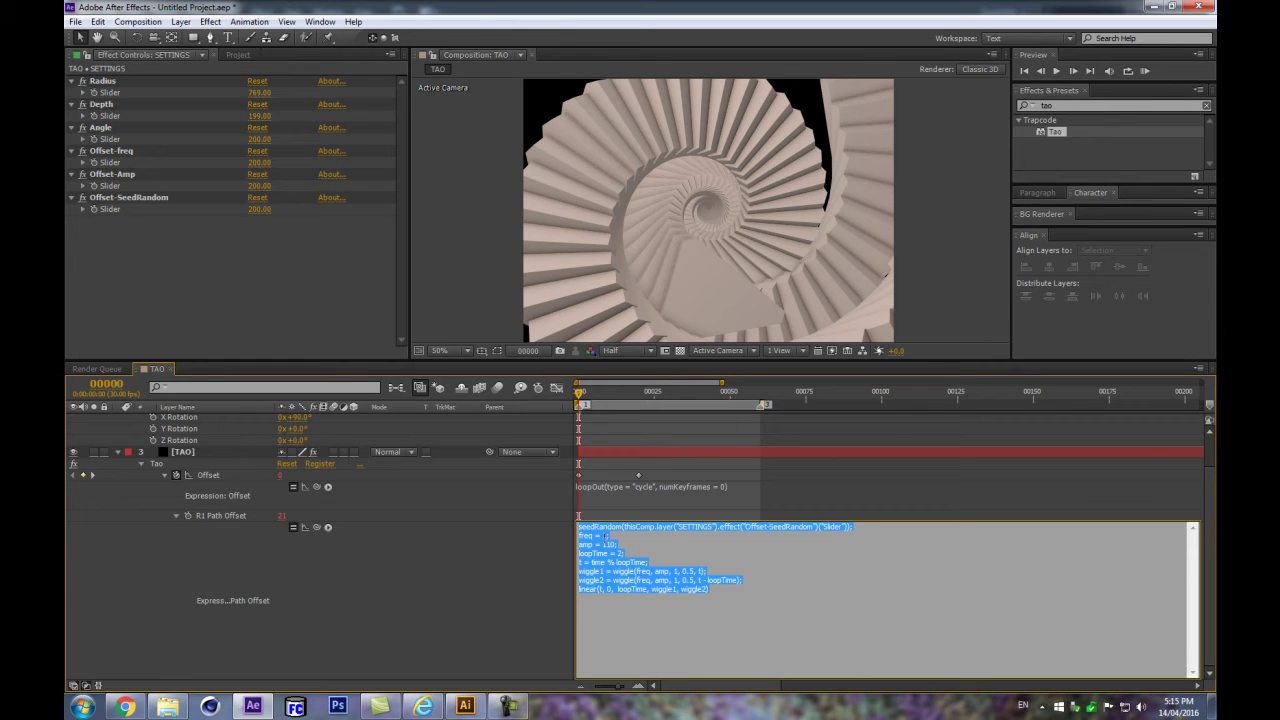
double_click(604, 536)
drag(317, 527, 106, 163)
click(357, 304)
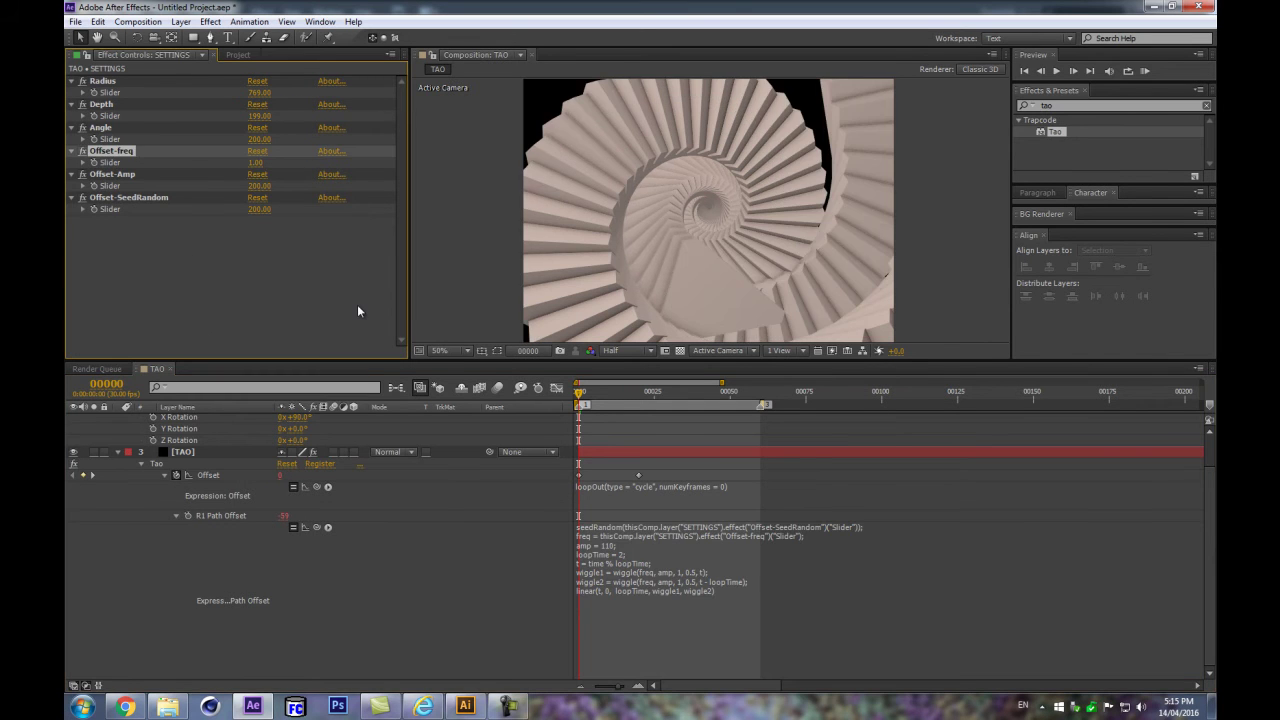
Step: Replace the amp value in the R1 Path Offset expression with a link to the Offset-Amp slider
click(611, 566)
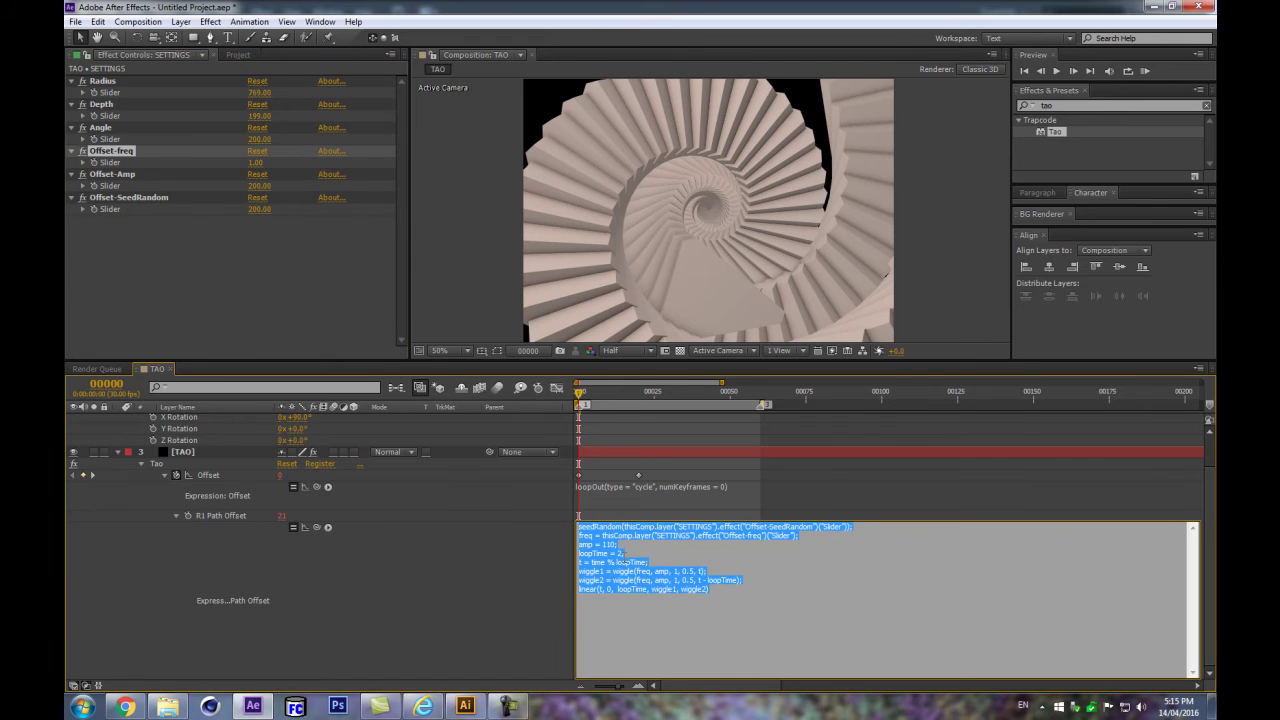
click(620, 545)
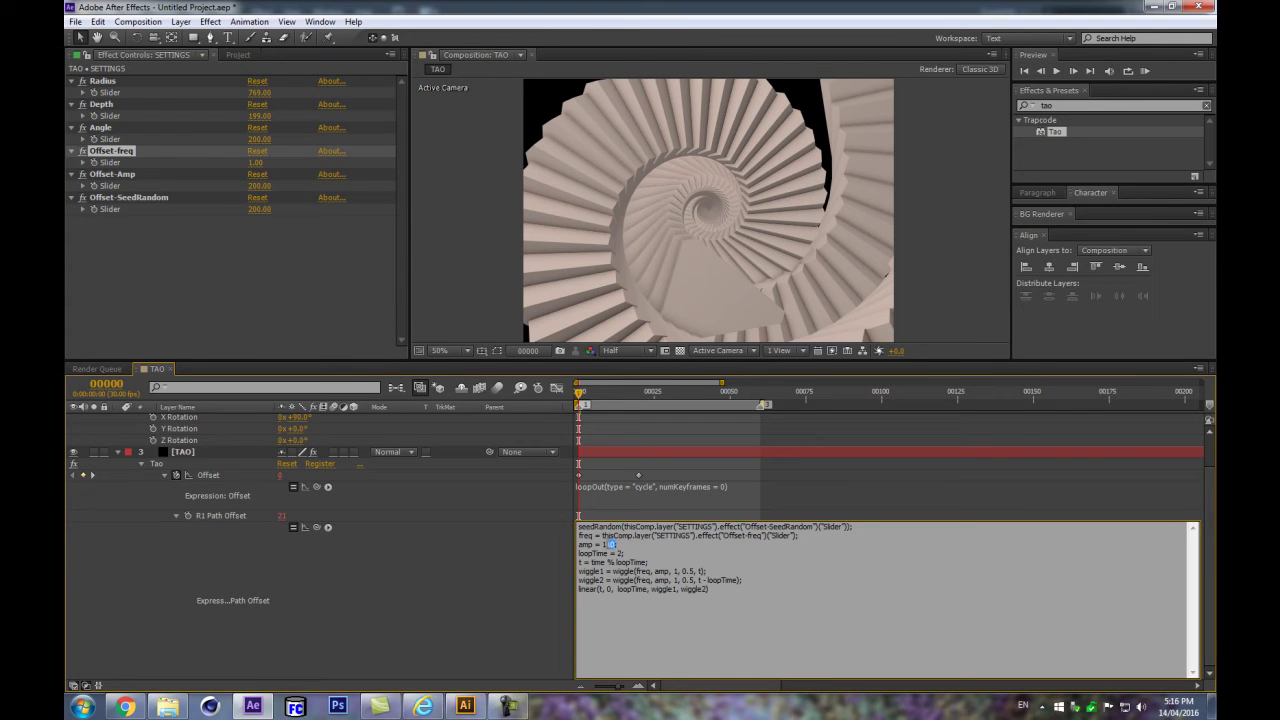
drag(327, 527, 112, 186)
click(129, 249)
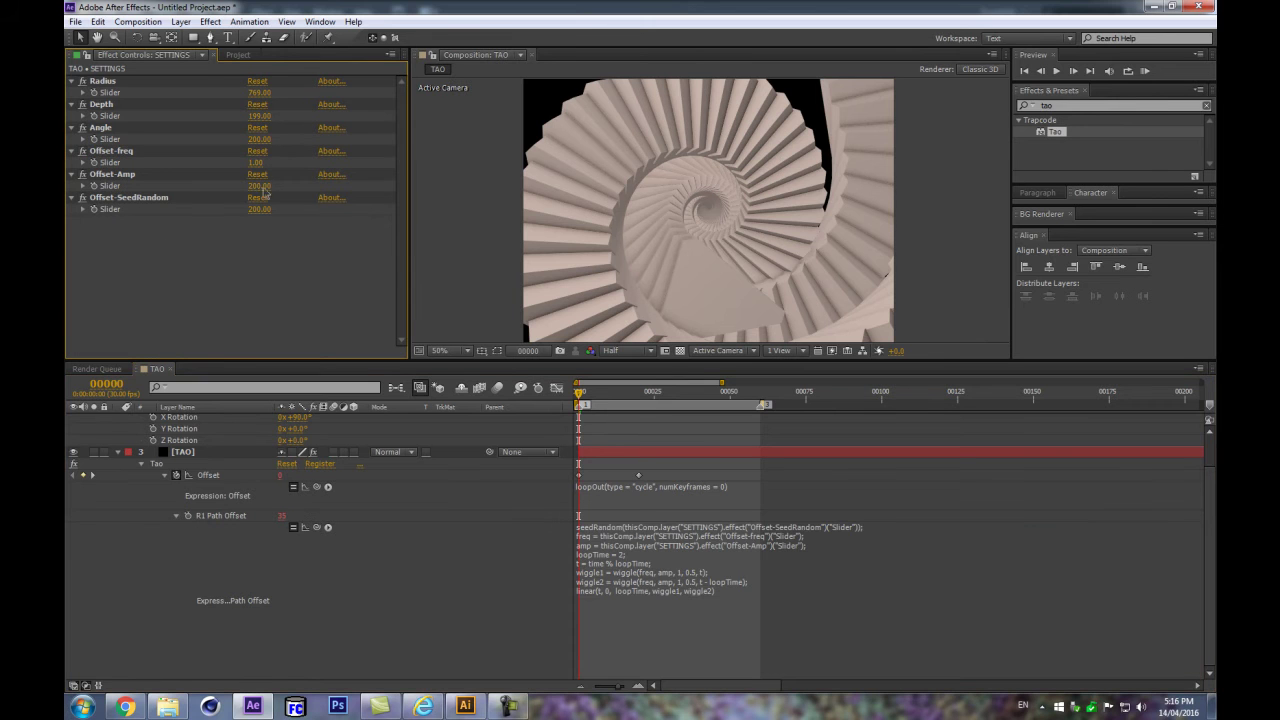
Step: Set the Offset-Amp slider to 111 and compare the stairway at frame 60 with the loop's first frame
click(258, 186)
text(111)
click(297, 177)
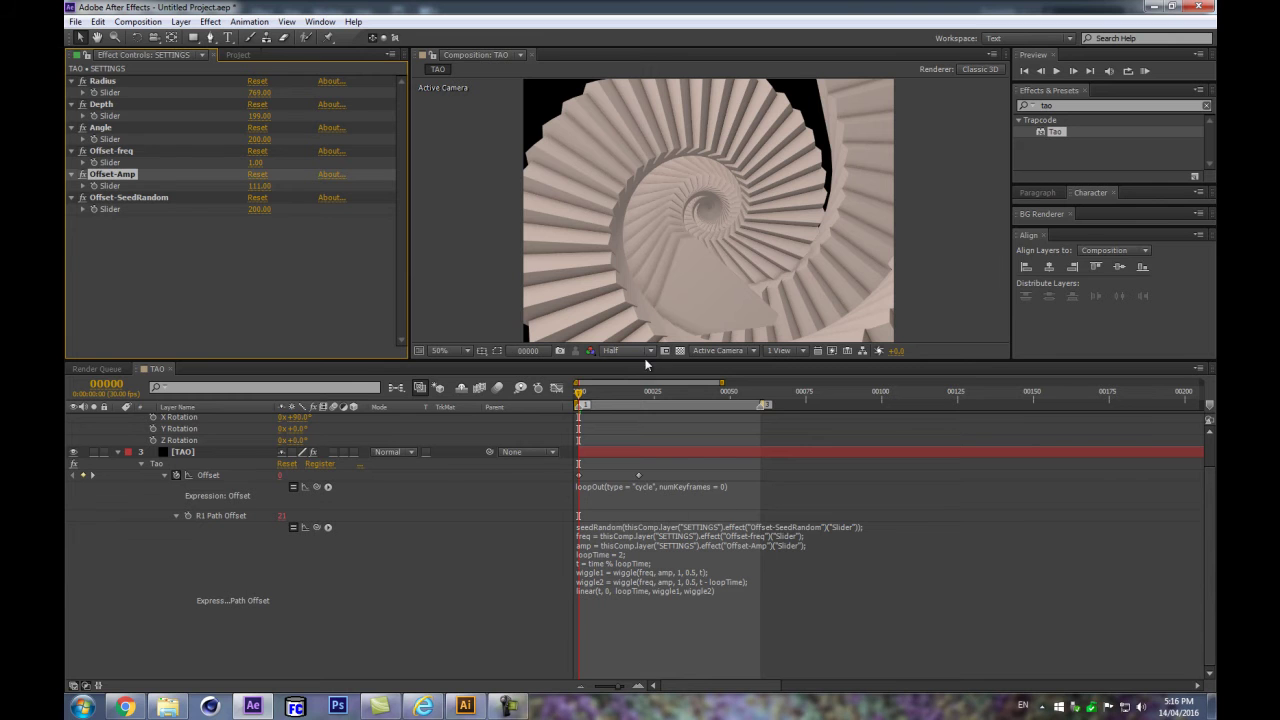
drag(585, 402, 763, 388)
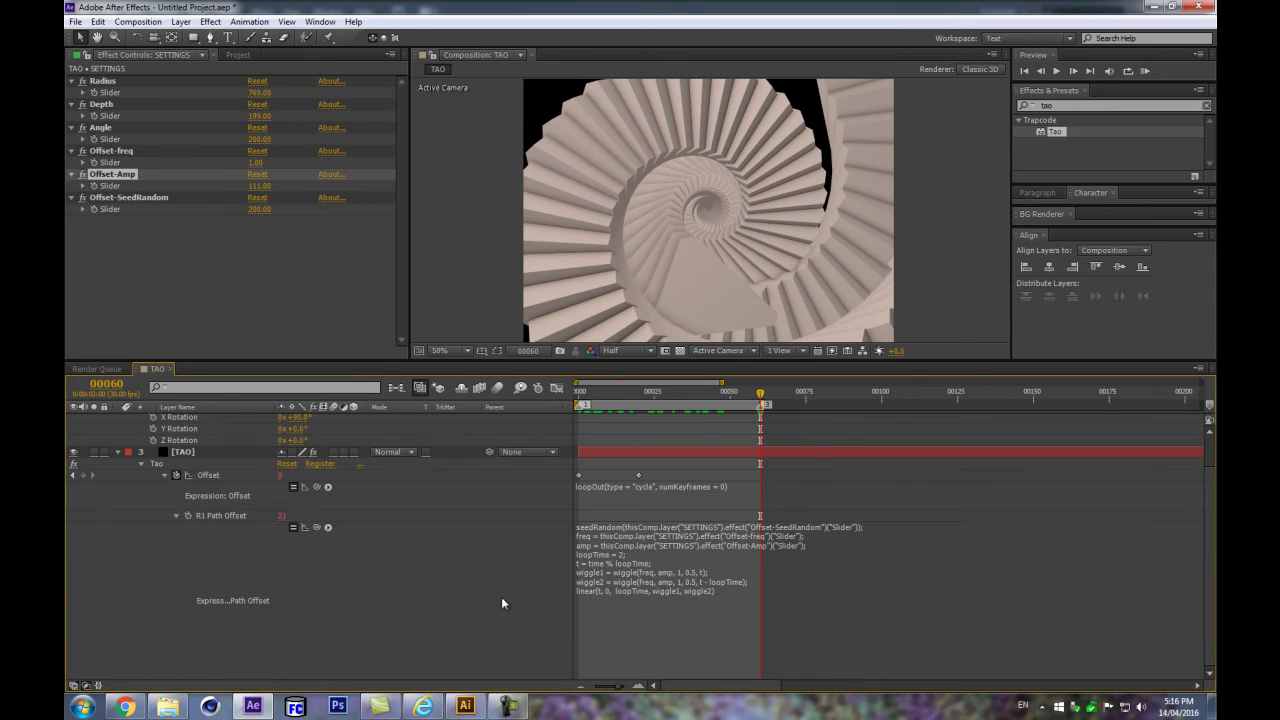
key(Home)
key(shift+End)
Step: Enlarge the composition viewer's height and set the Offset-SeedRandom slider to 0
drag(697, 361, 688, 456)
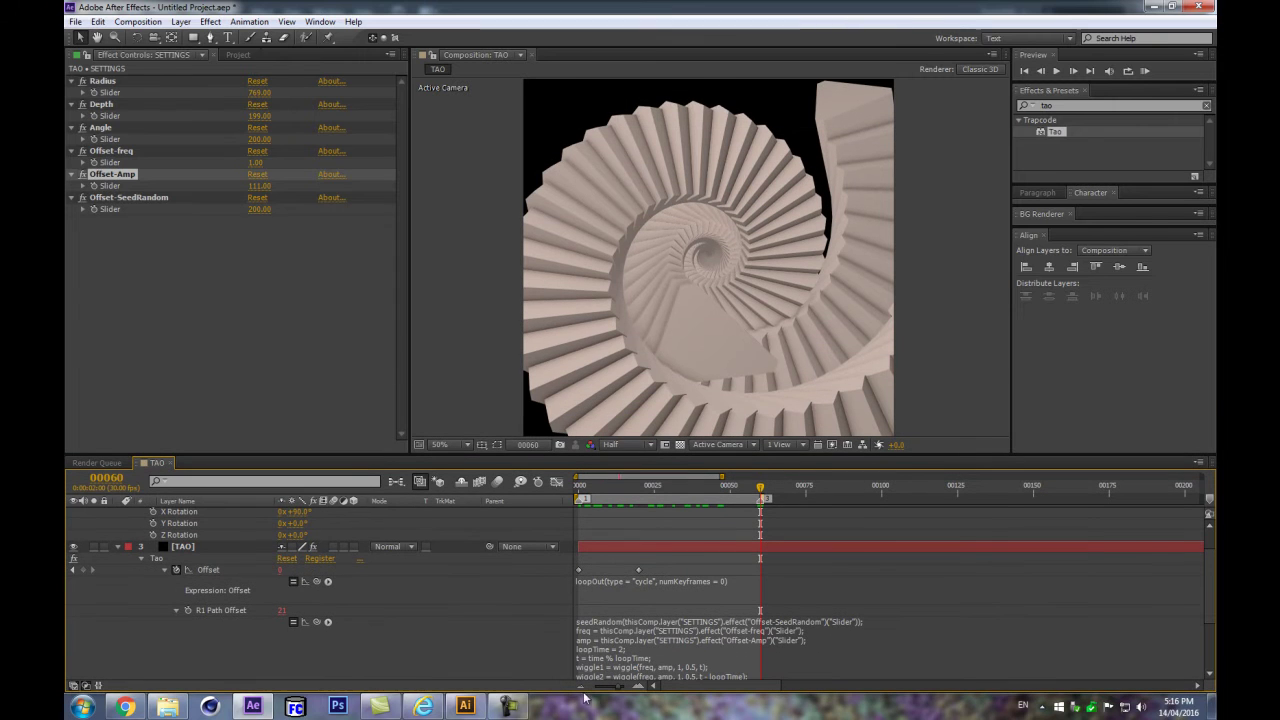
click(259, 209)
text(0)
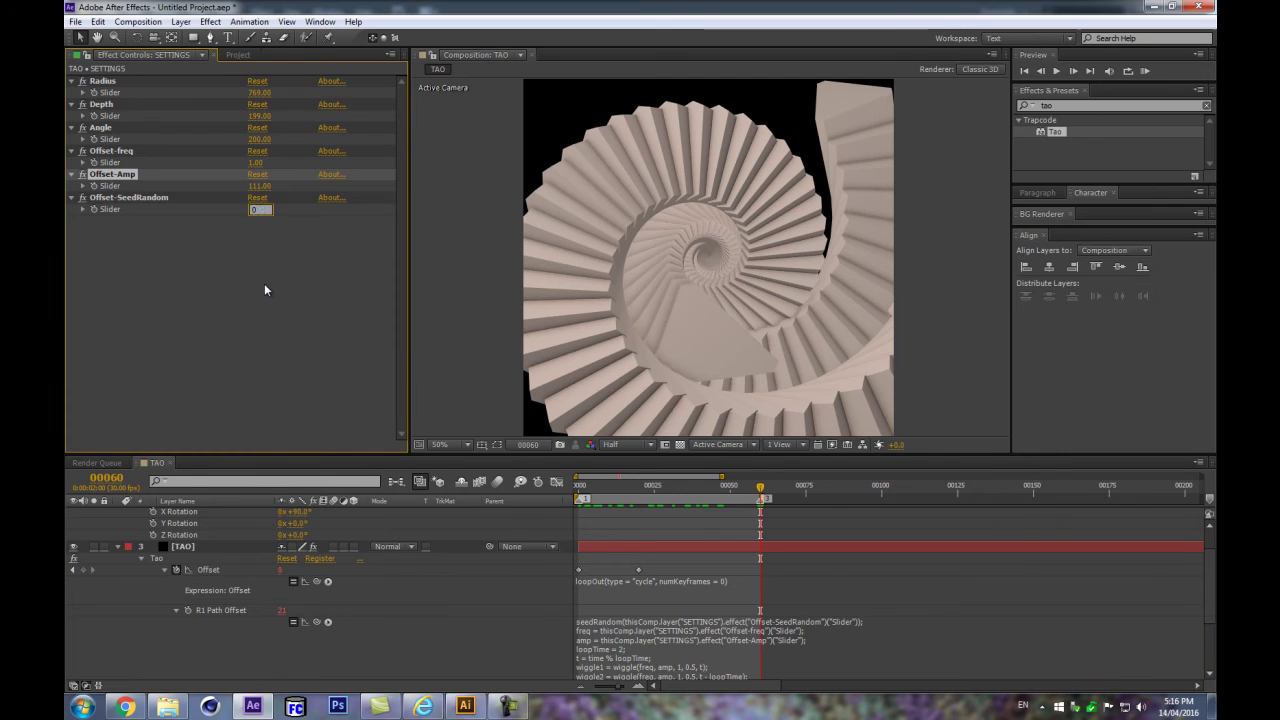
key(Return)
click(197, 271)
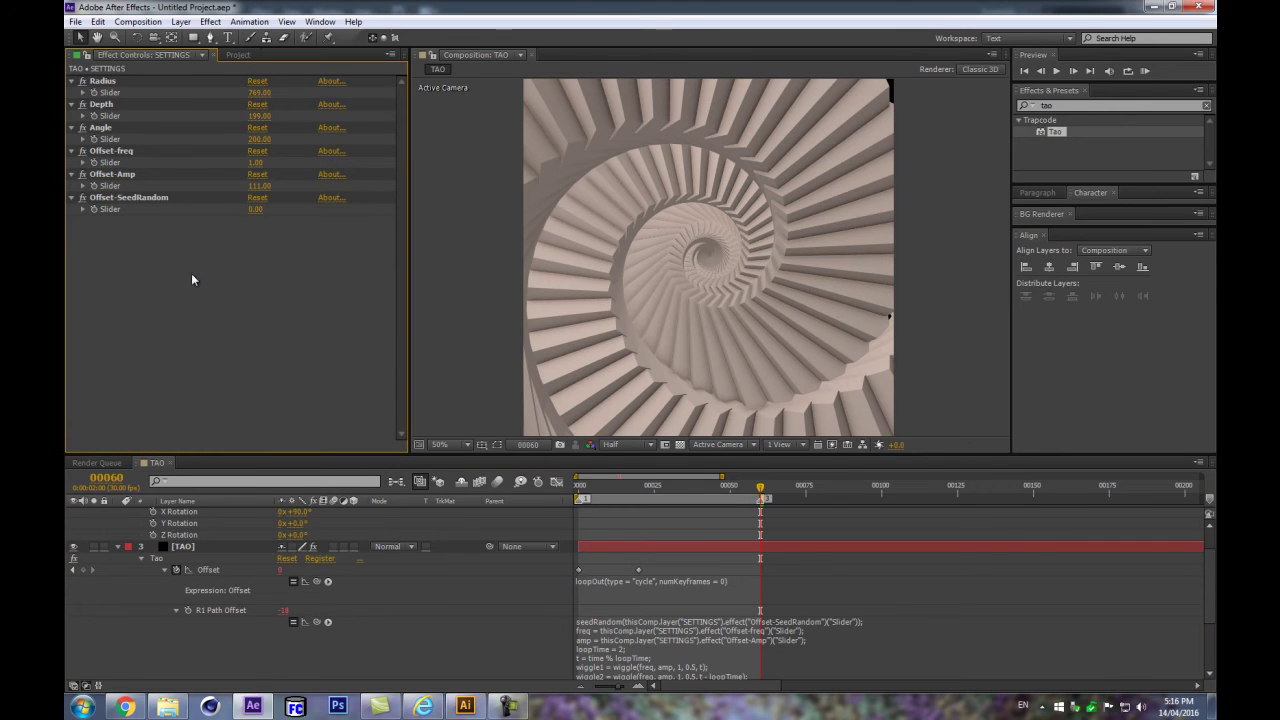
Step: Preview the loop with the TAO solid selected, review its R1 Path Offset expression, and return to the SETTINGS layer's sliders
click(186, 545)
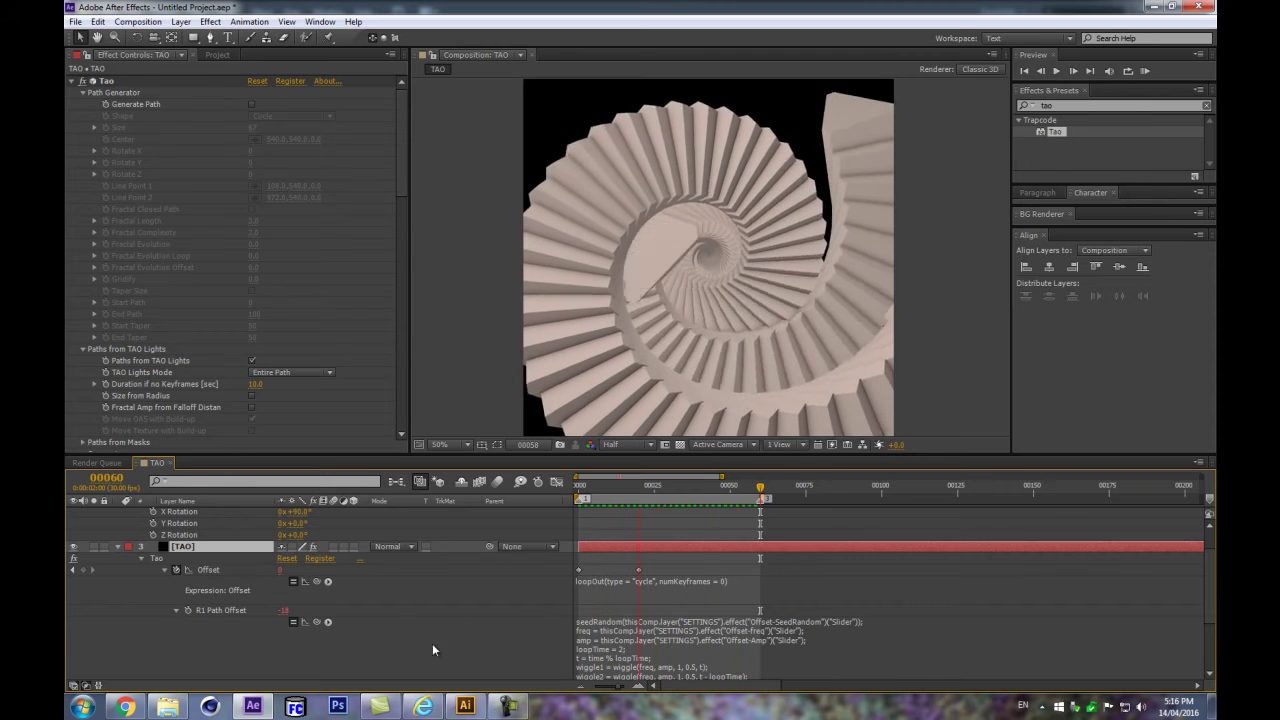
scroll(209, 590, down, 3)
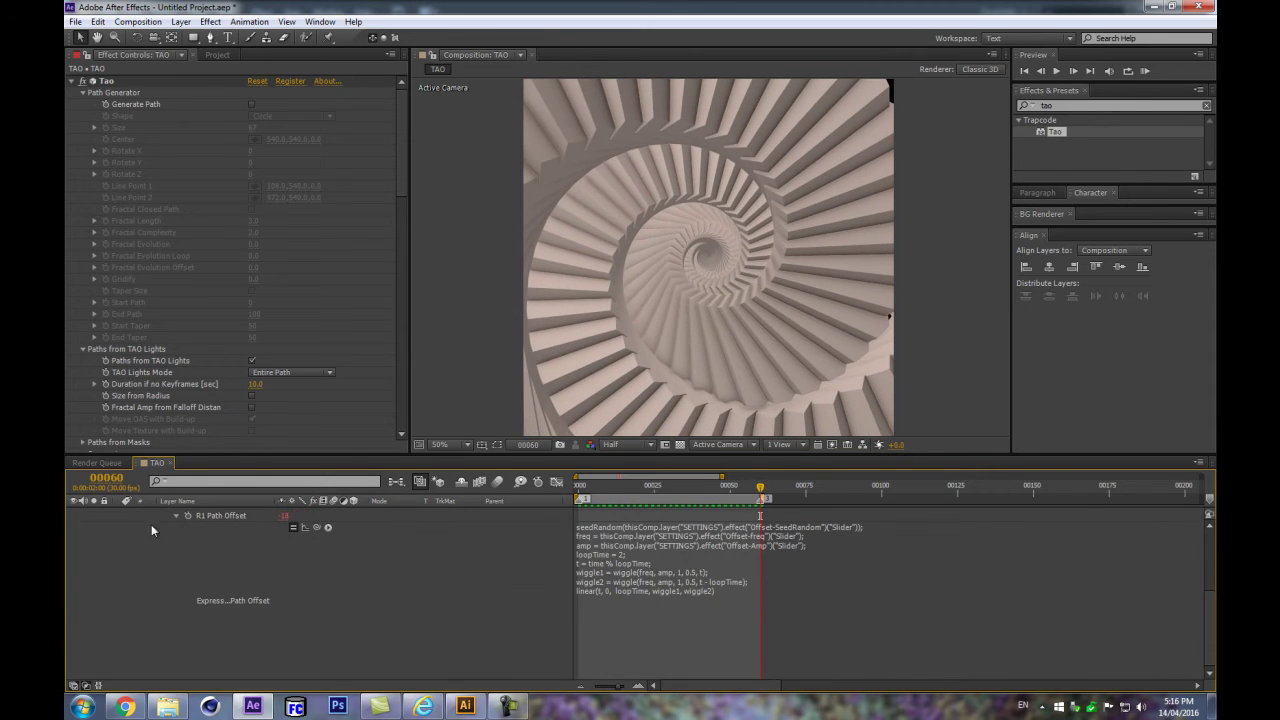
scroll(197, 600, up, 3)
click(183, 513)
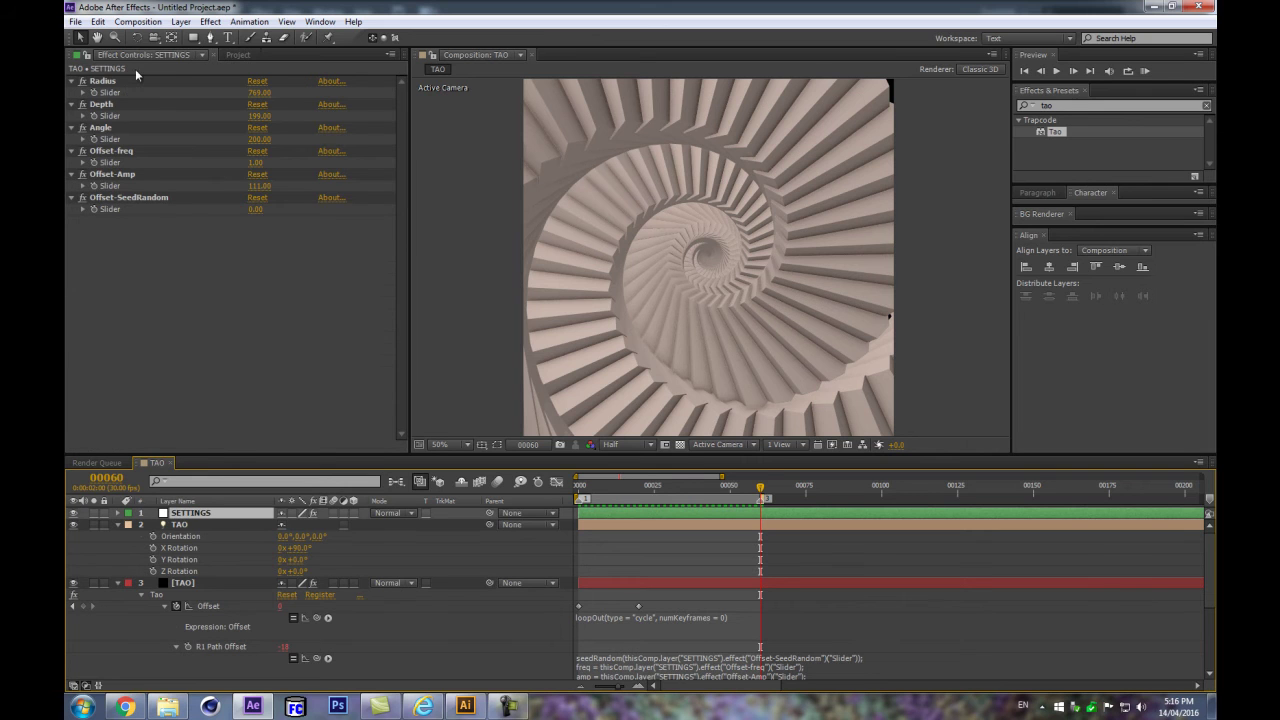
Step: Lower the R1 Path Offset value of the TAO solid slightly, leaving the Offset-Amp slider as it is
click(258, 187)
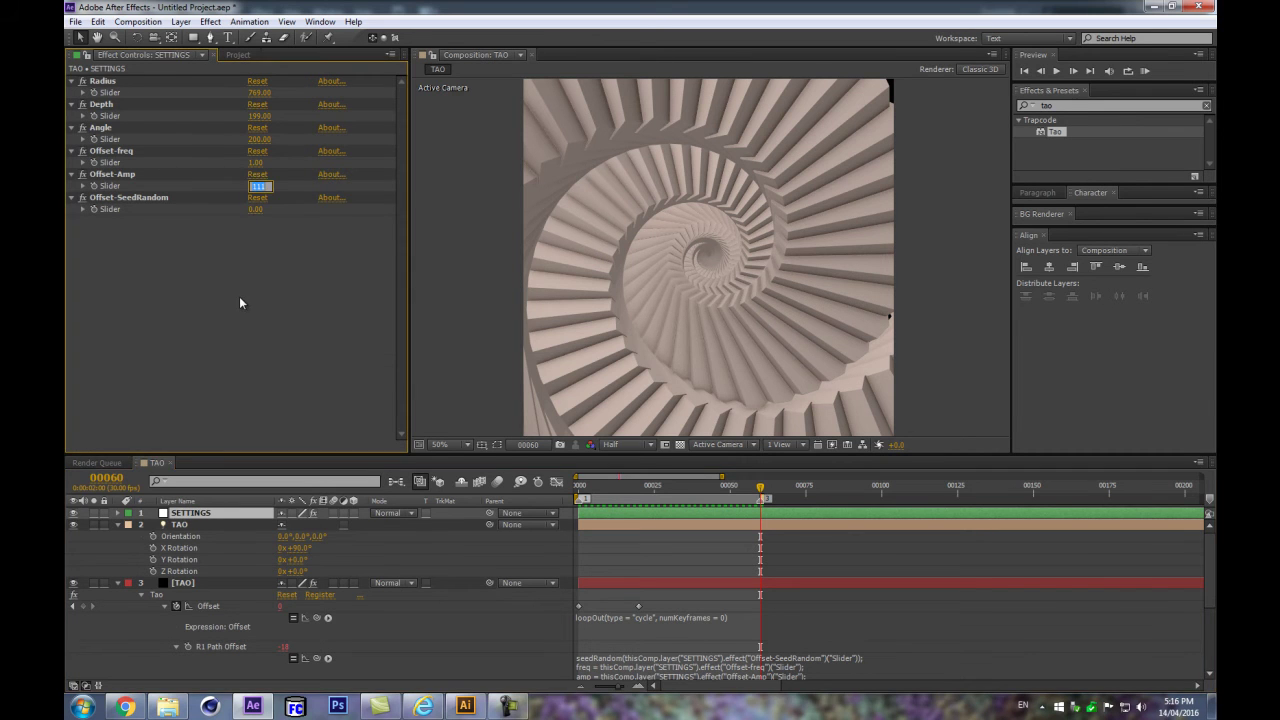
click(225, 326)
drag(281, 647, 280, 646)
drag(292, 188, 293, 160)
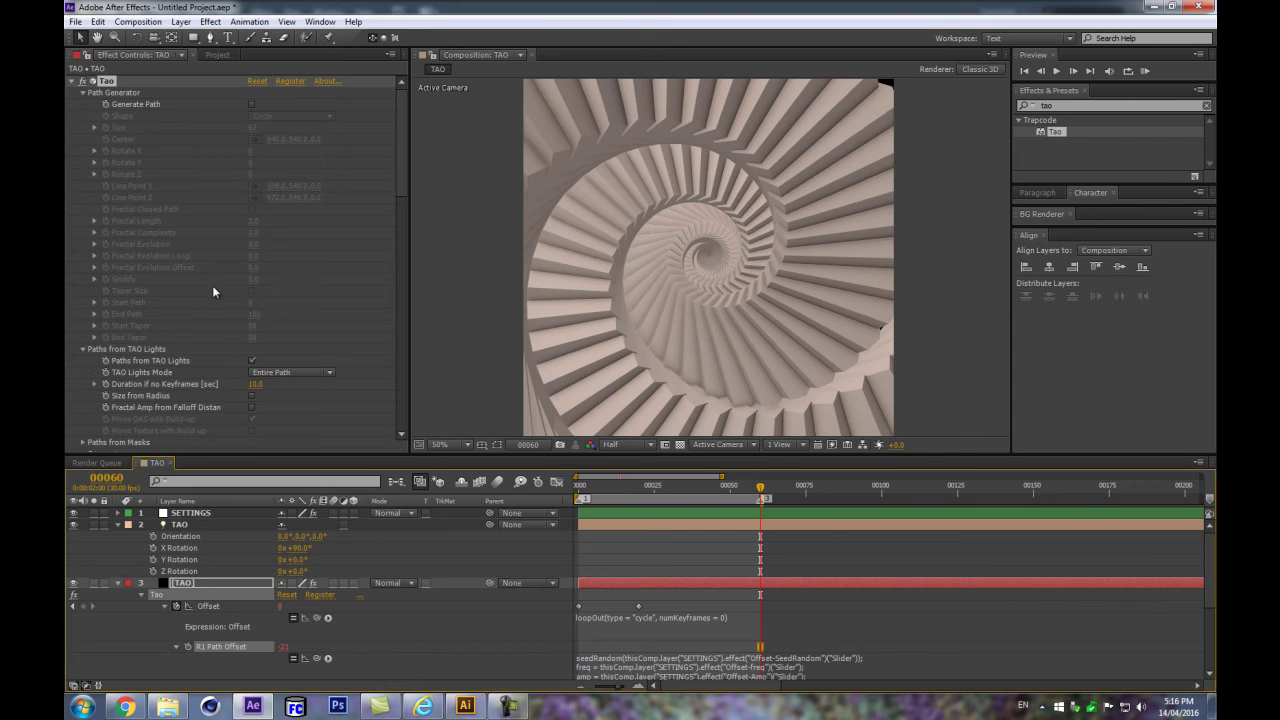
Step: Set the Offset-Amp slider on the SETTINGS layer to 14
click(191, 582)
click(190, 512)
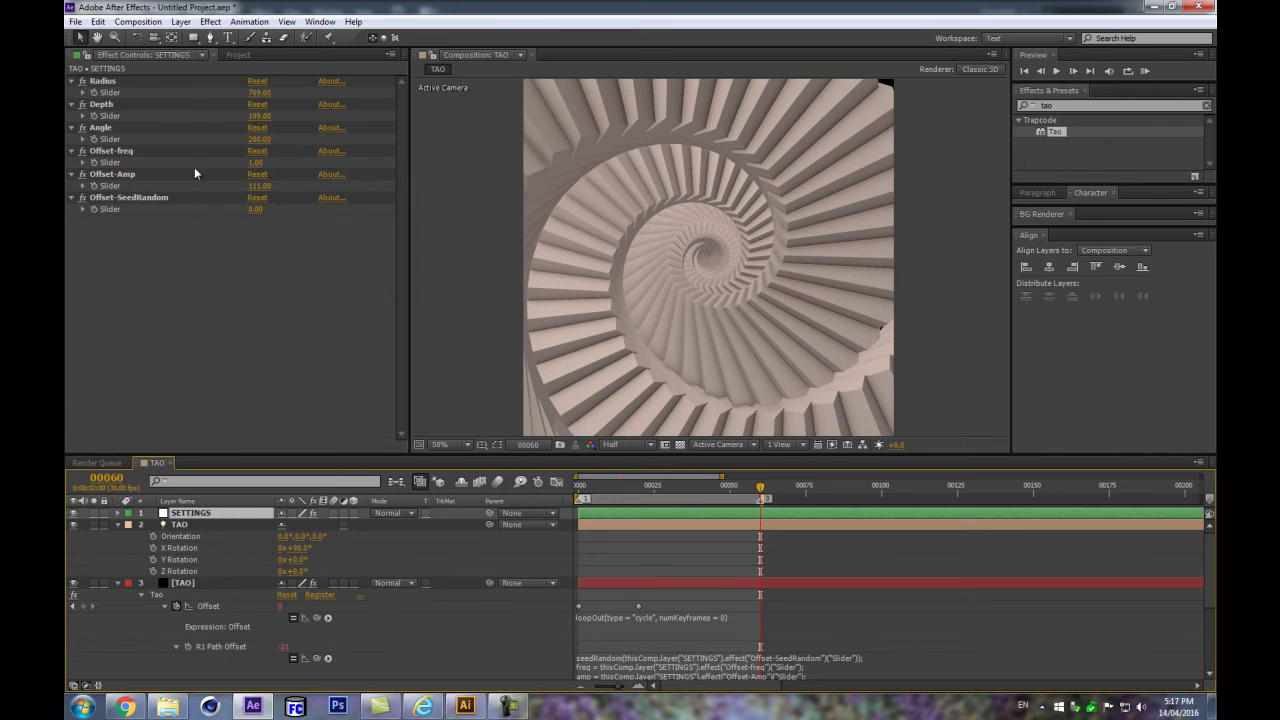
click(259, 185)
text(14)
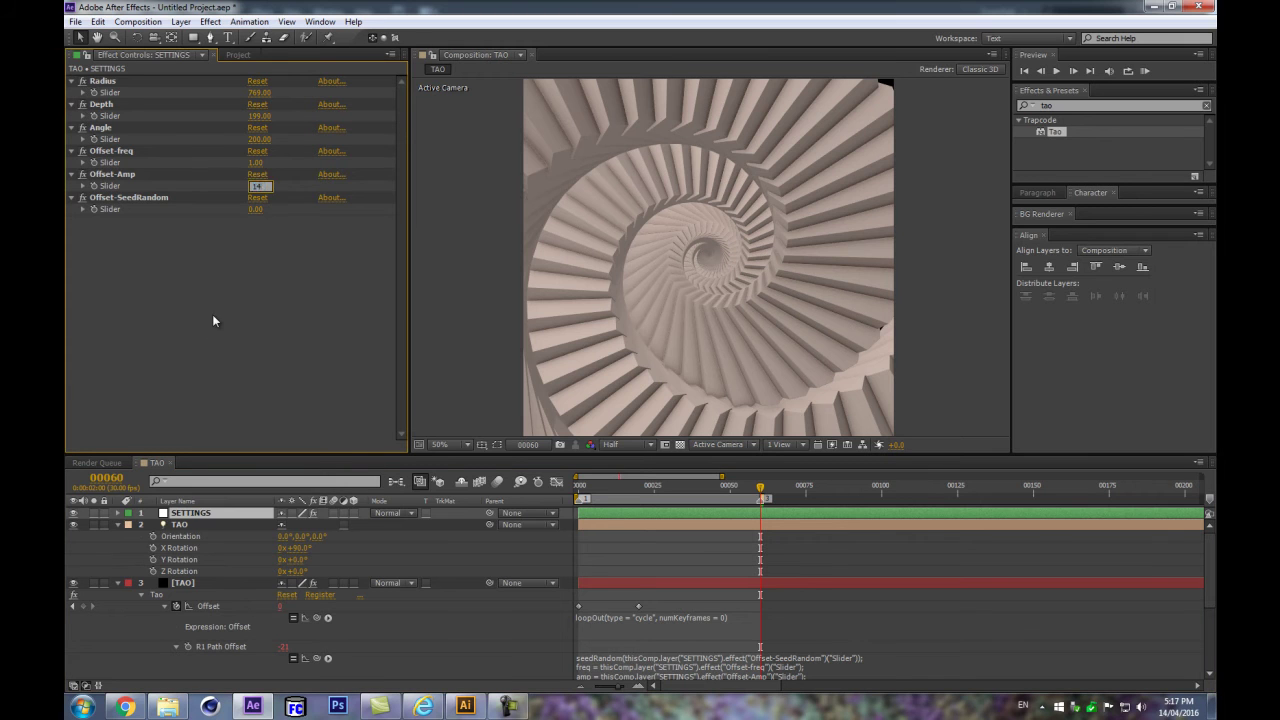
key(Return)
click(235, 264)
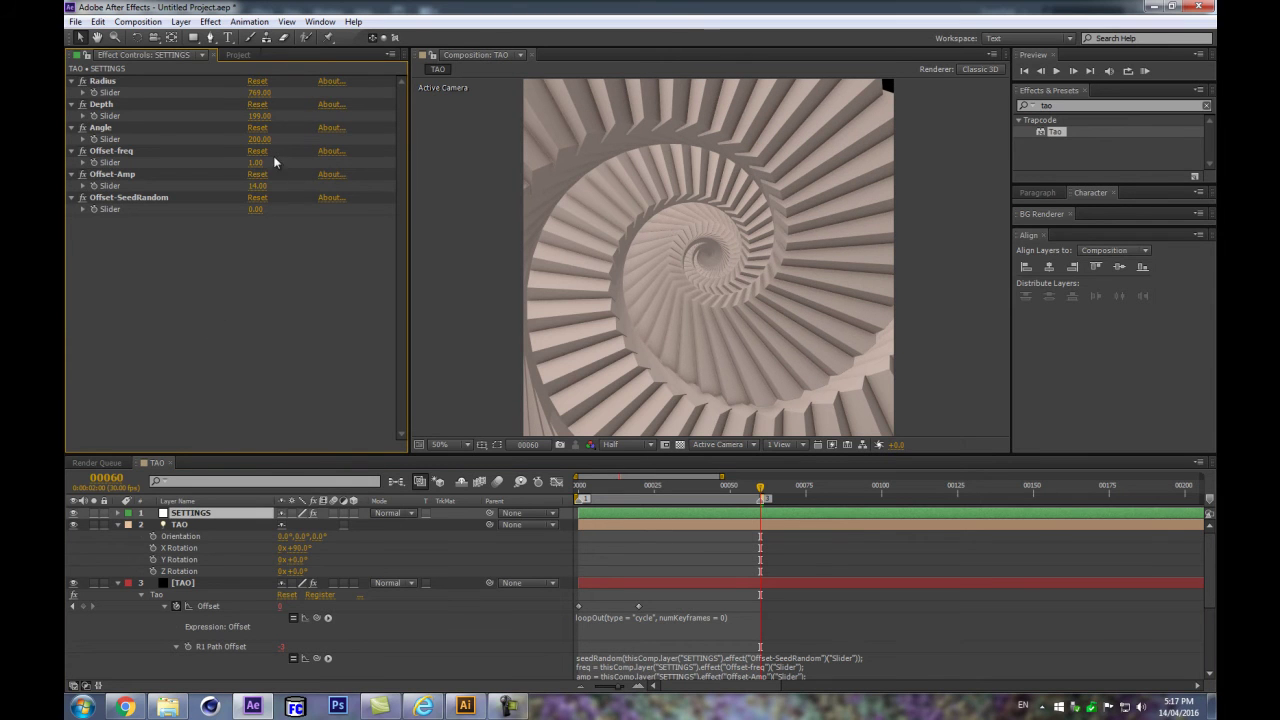
Step: Set the Offset-freq slider to 0.2 and preview the loop with the TAO solid selected
click(258, 161)
text(0.)
key(Return)
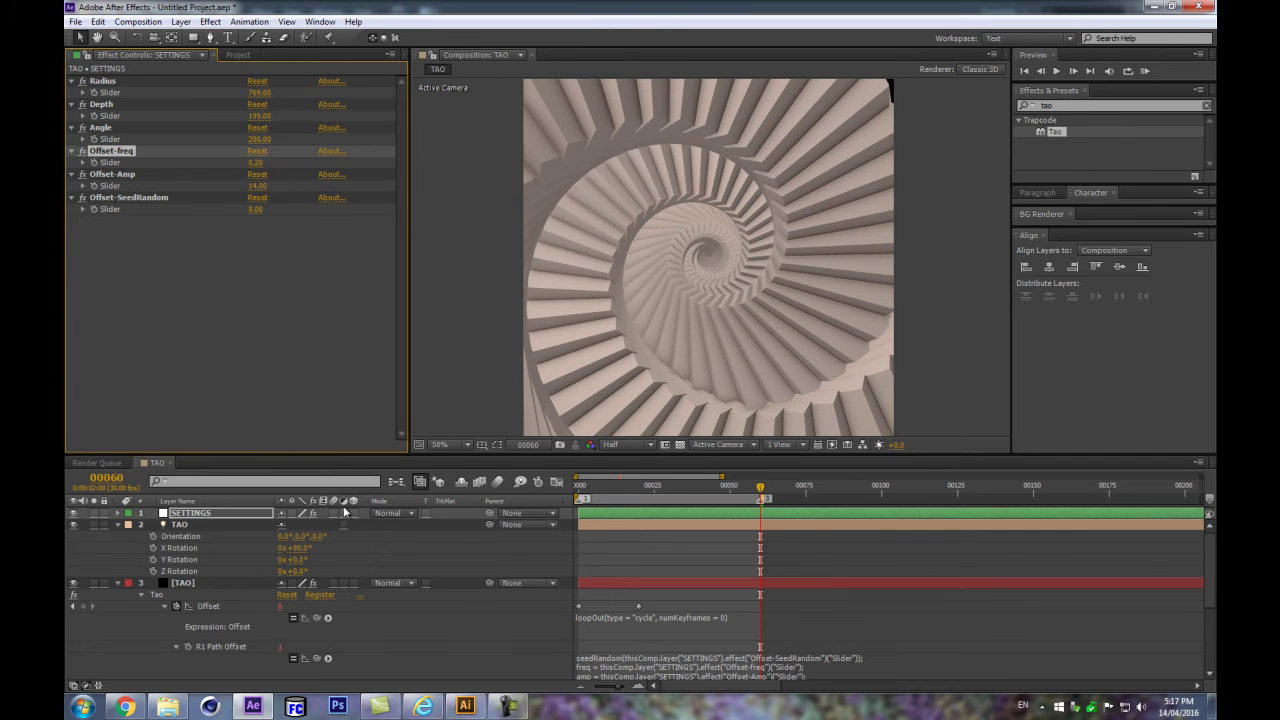
click(207, 586)
key(space)
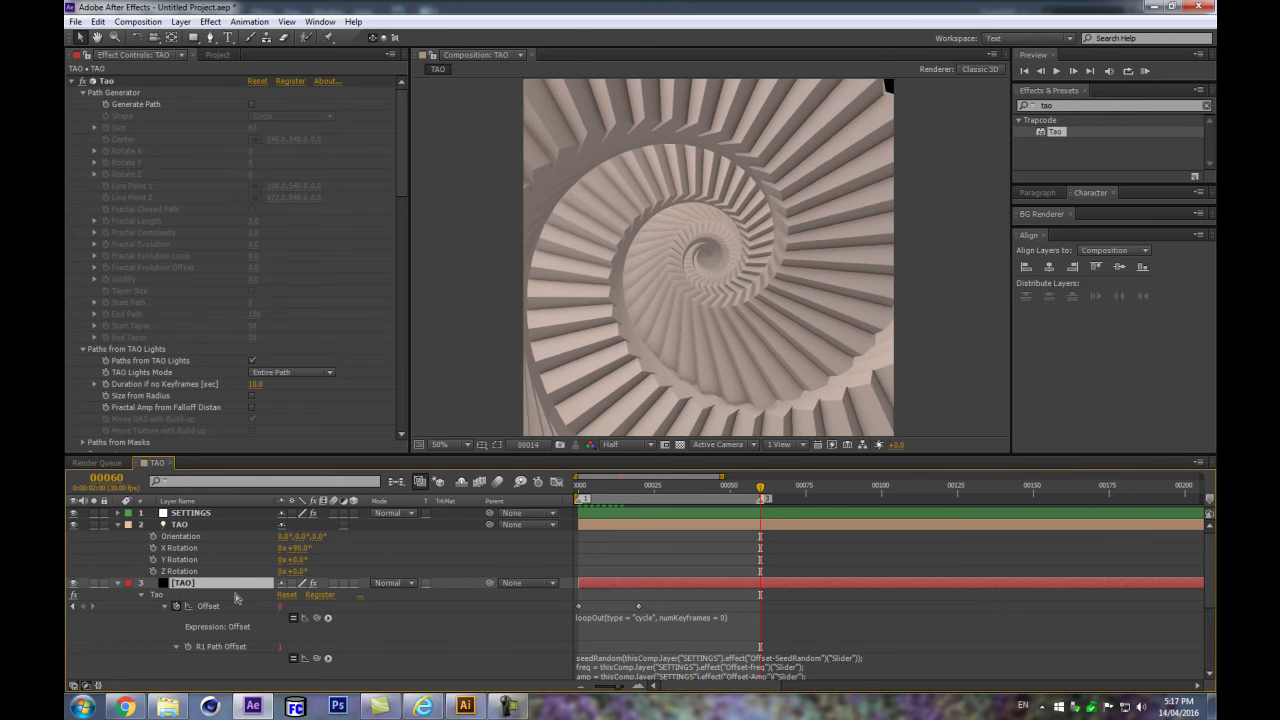
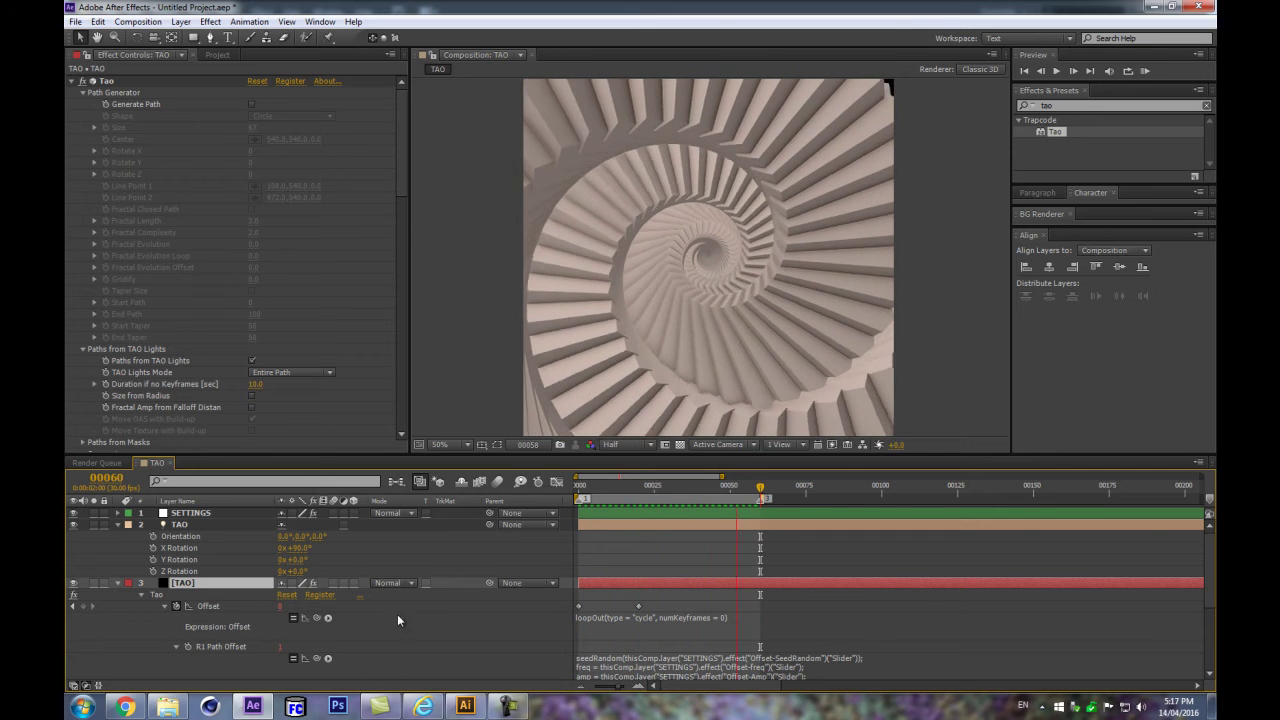
key(space)
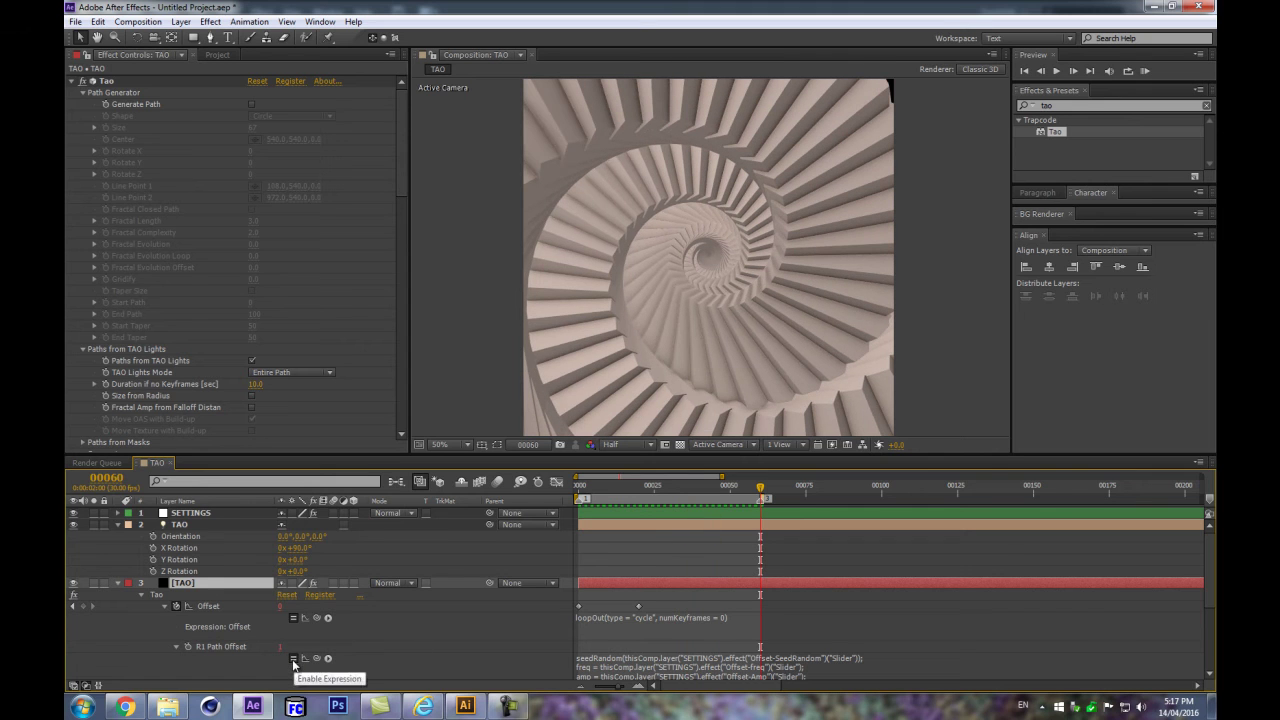
Step: Toggle the R1 Path Offset expression off and on to compare the motion, leaving the expression disabled
click(293, 659)
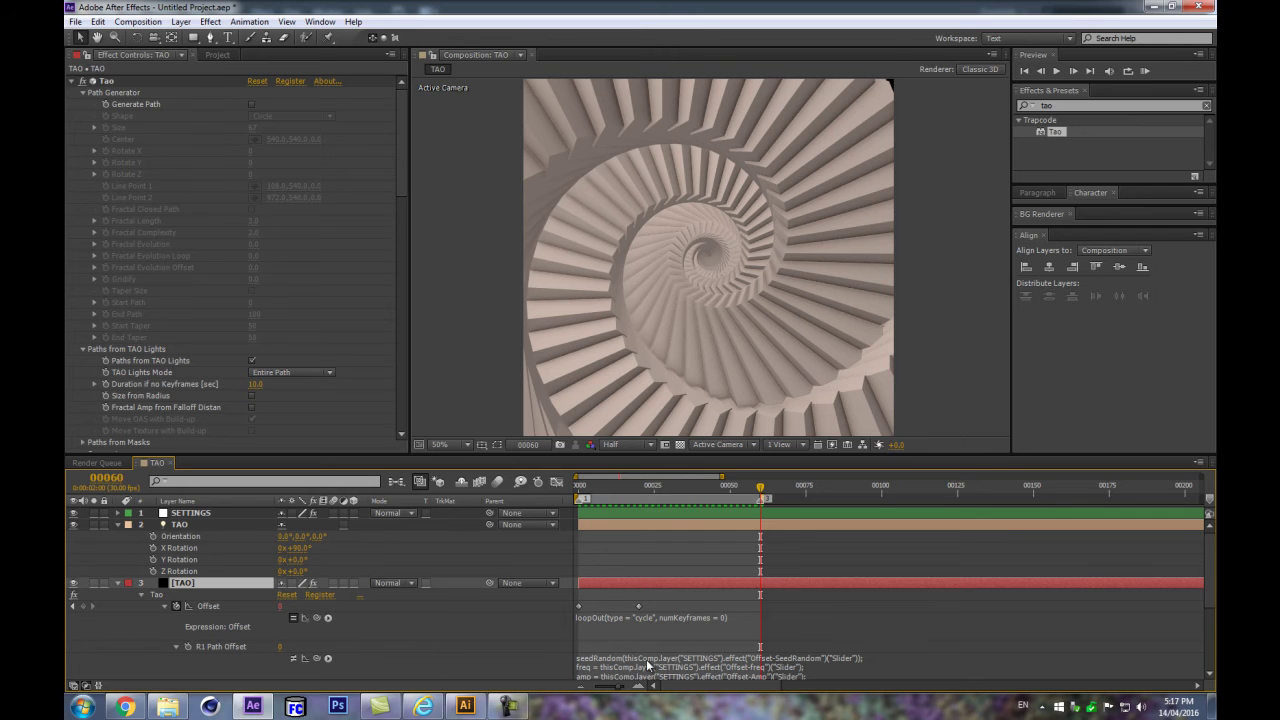
click(580, 660)
click(531, 657)
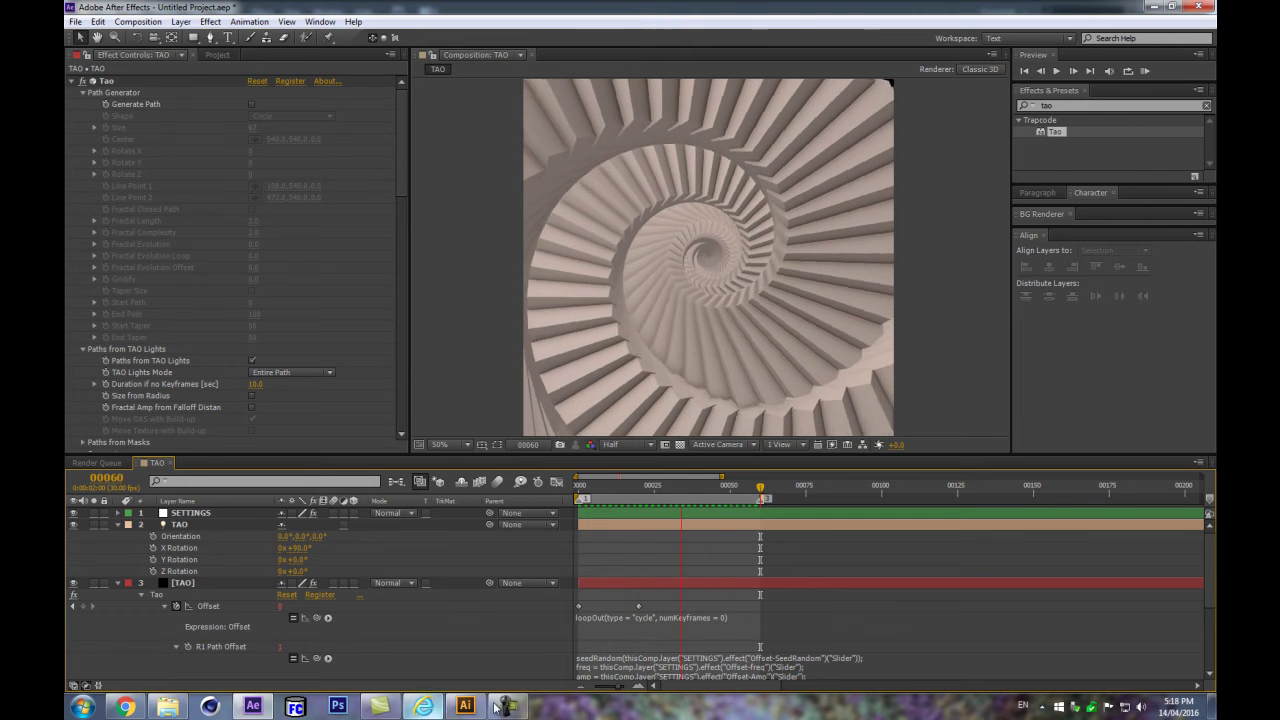
click(293, 658)
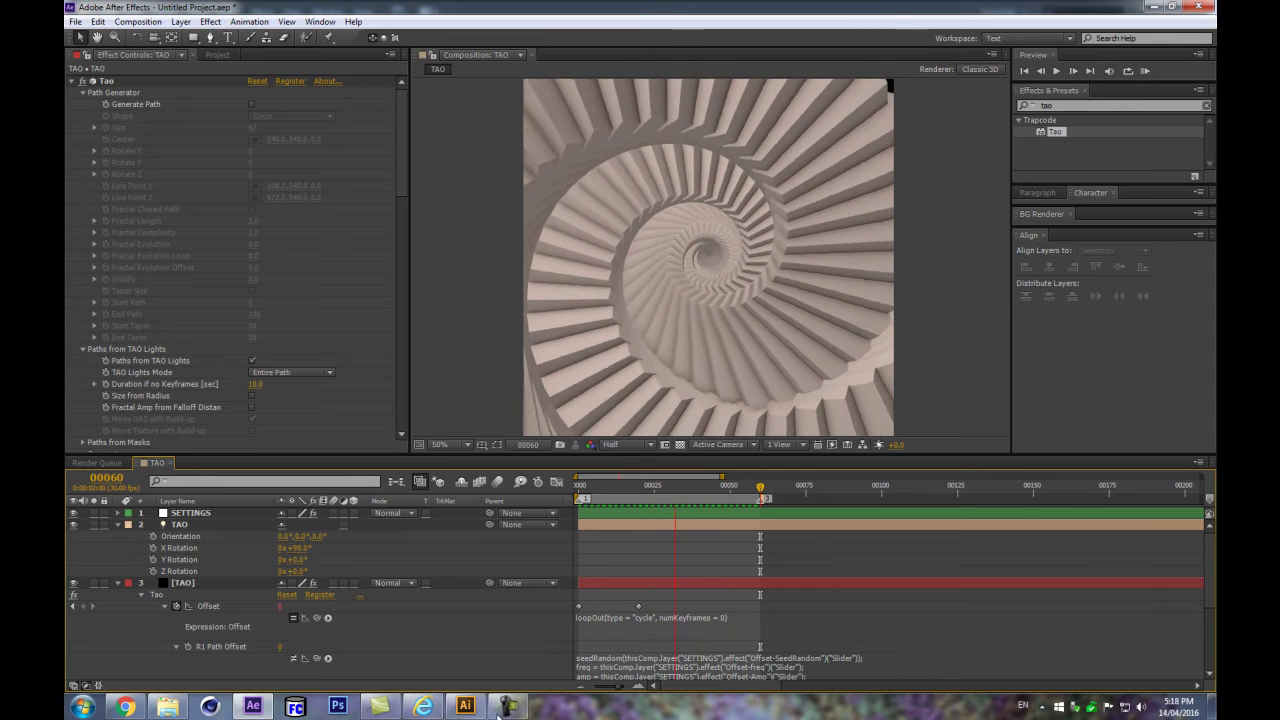
Step: Compare the stairway at the Offset keyframe on frame 20 and at the loop's end on frame 60
click(618, 488)
key(Page_Up)
key(Page_Down)
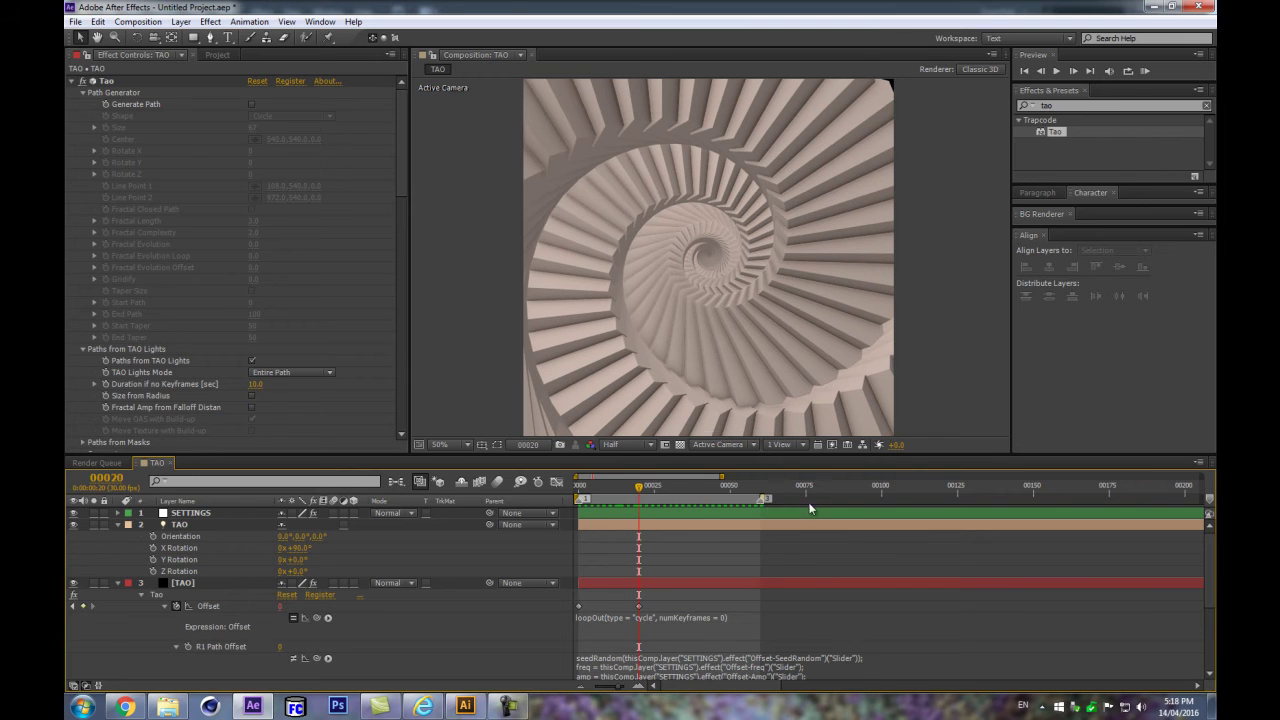
click(759, 488)
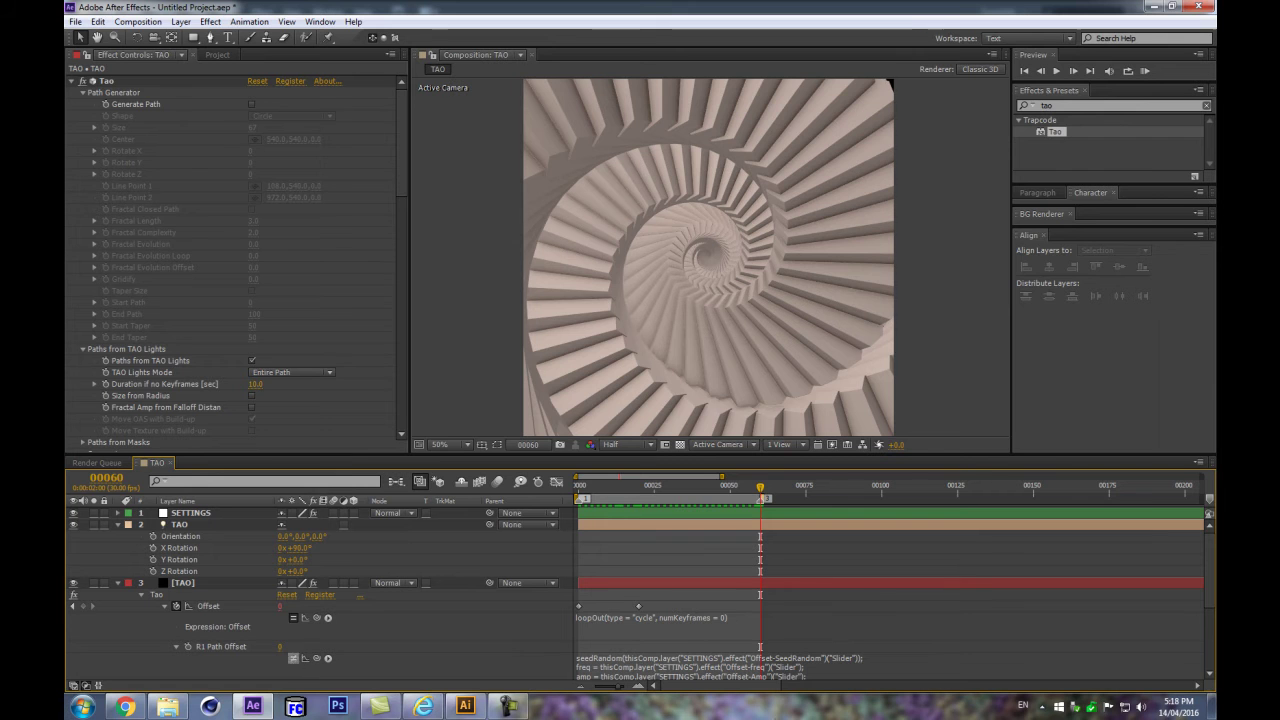
Step: Enable the expression on the TAO solid layer's R1 Path Offset property
click(293, 659)
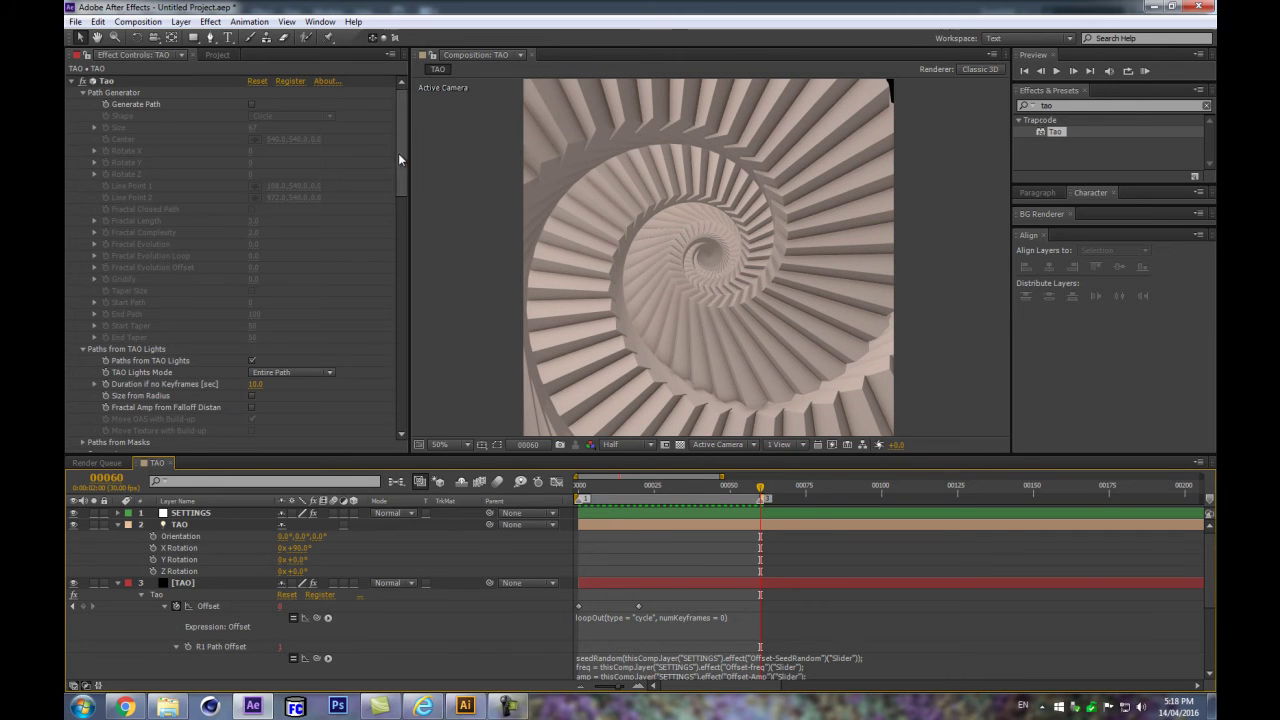
Step: Try changing R1 World Rotate Y in Tao's First Repeater settings, and undo the change
scroll(390, 290, down, 15)
scroll(375, 367, down, 2)
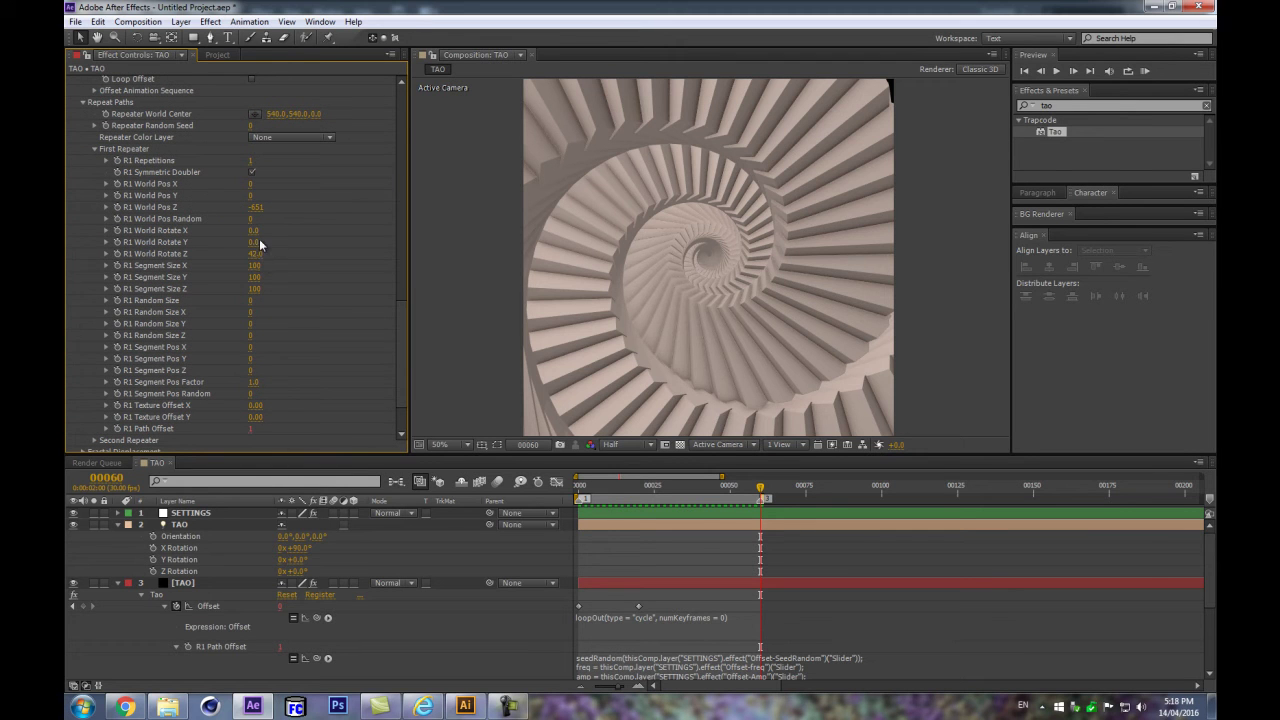
drag(254, 241, 263, 240)
key(ctrl+z)
click(74, 600)
key(ctrl+z)
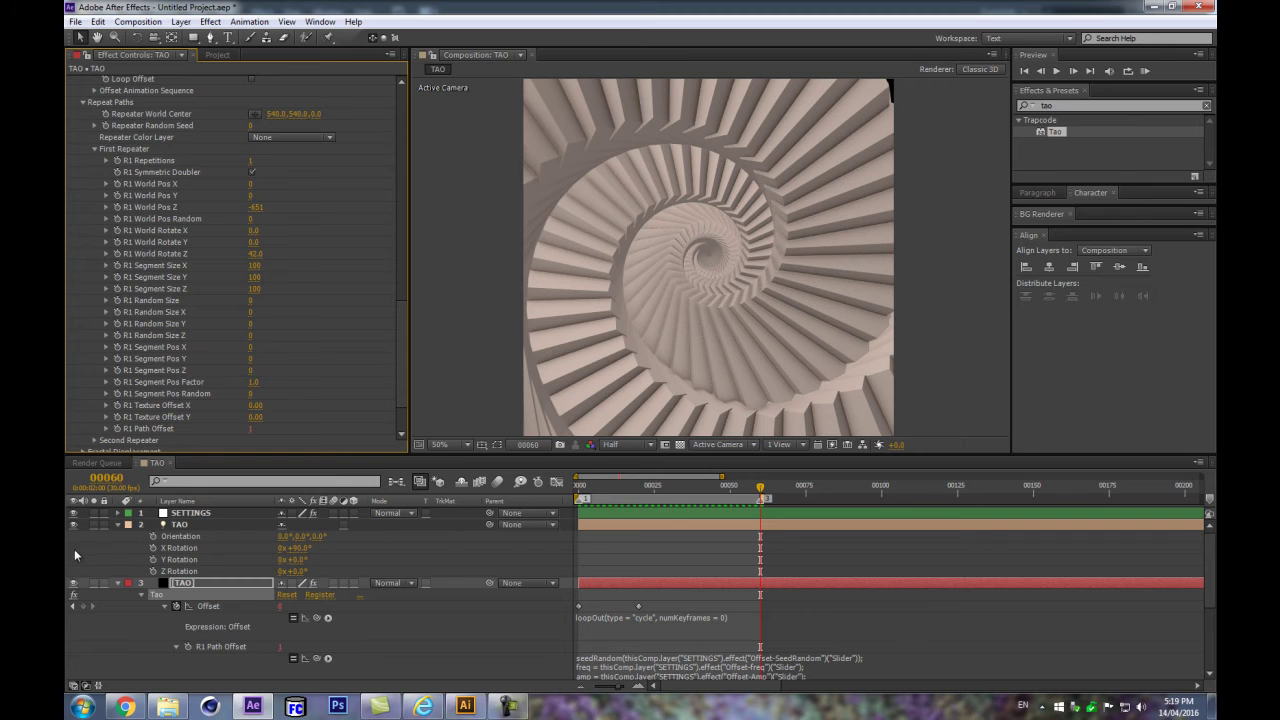
Step: Collapse the properties of all layers and select only the TAO solid layer carrying the Tao effect
click(187, 525)
key(ctrl+a)
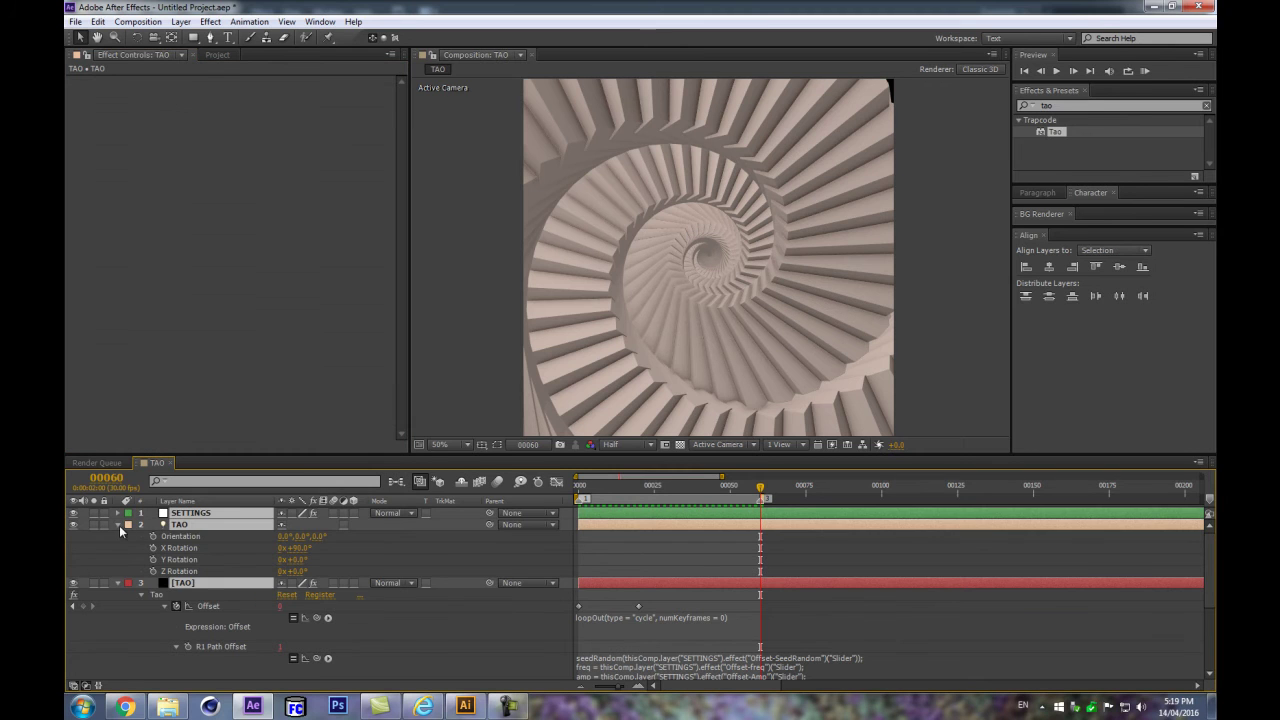
click(118, 525)
click(222, 628)
click(188, 539)
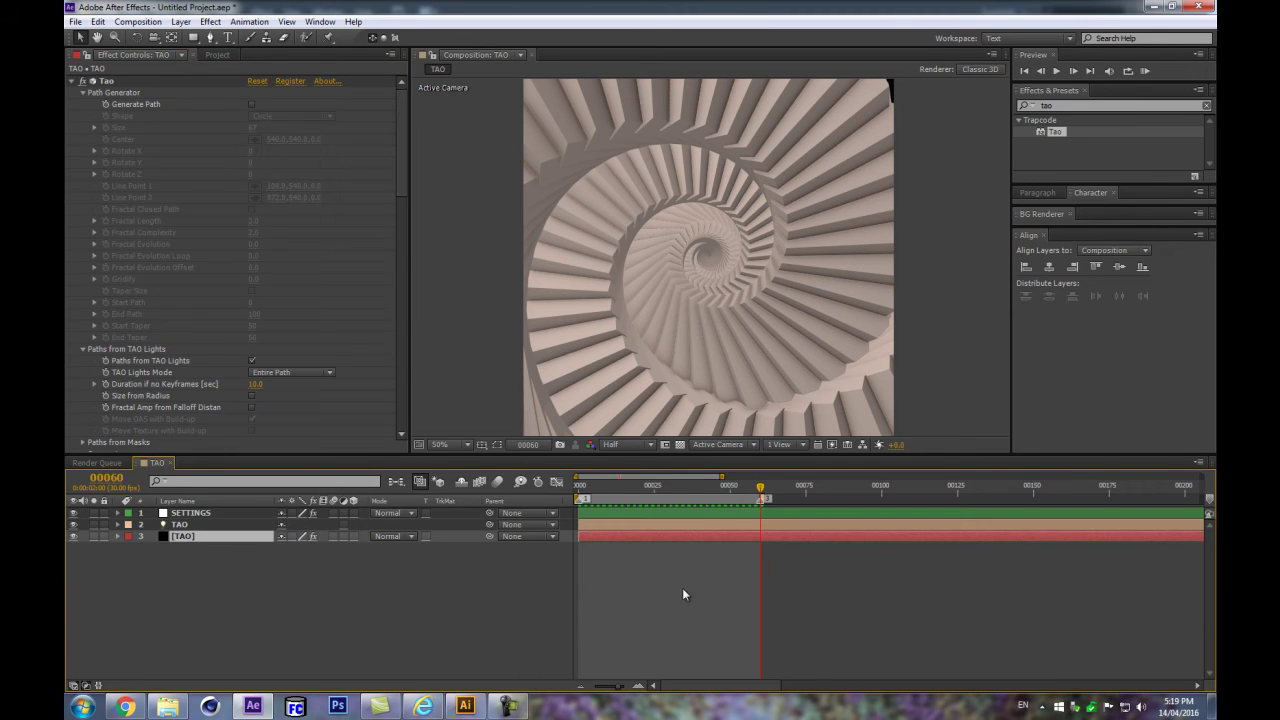
Step: At frame 26, increase the Tao effect's Segments to 457
click(658, 490)
scroll(103, 298, down, 5)
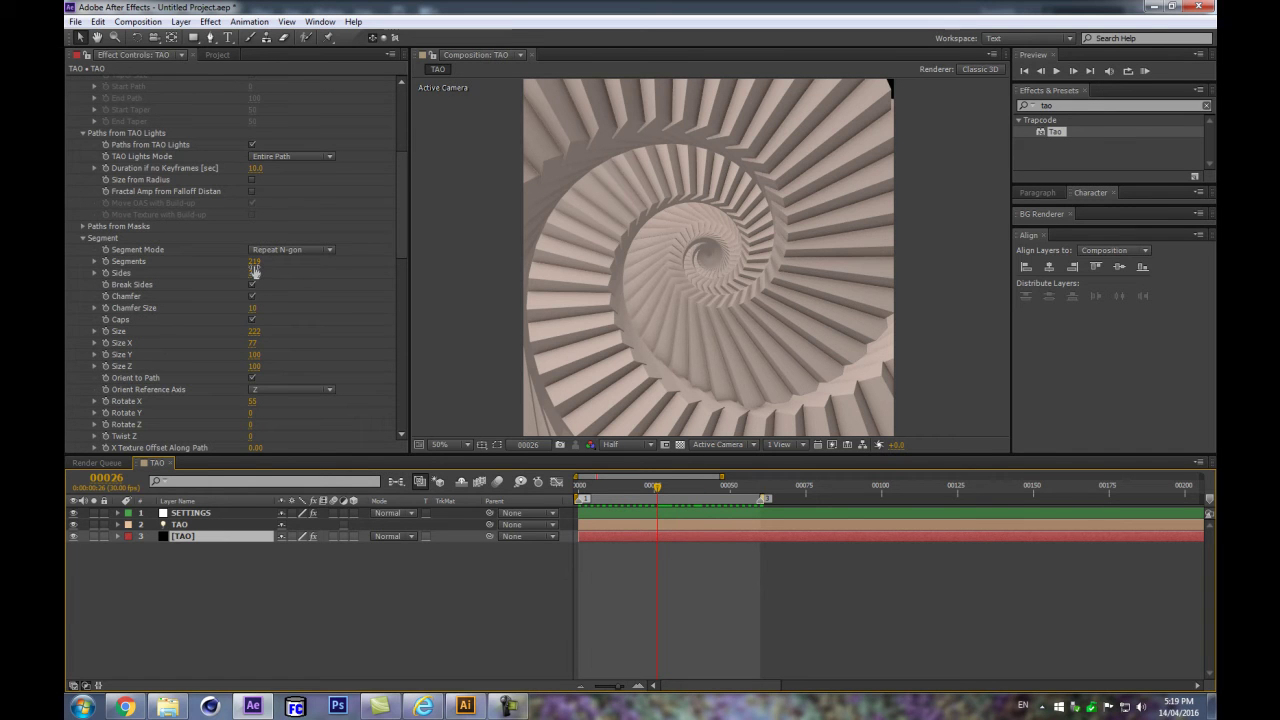
drag(254, 263, 395, 256)
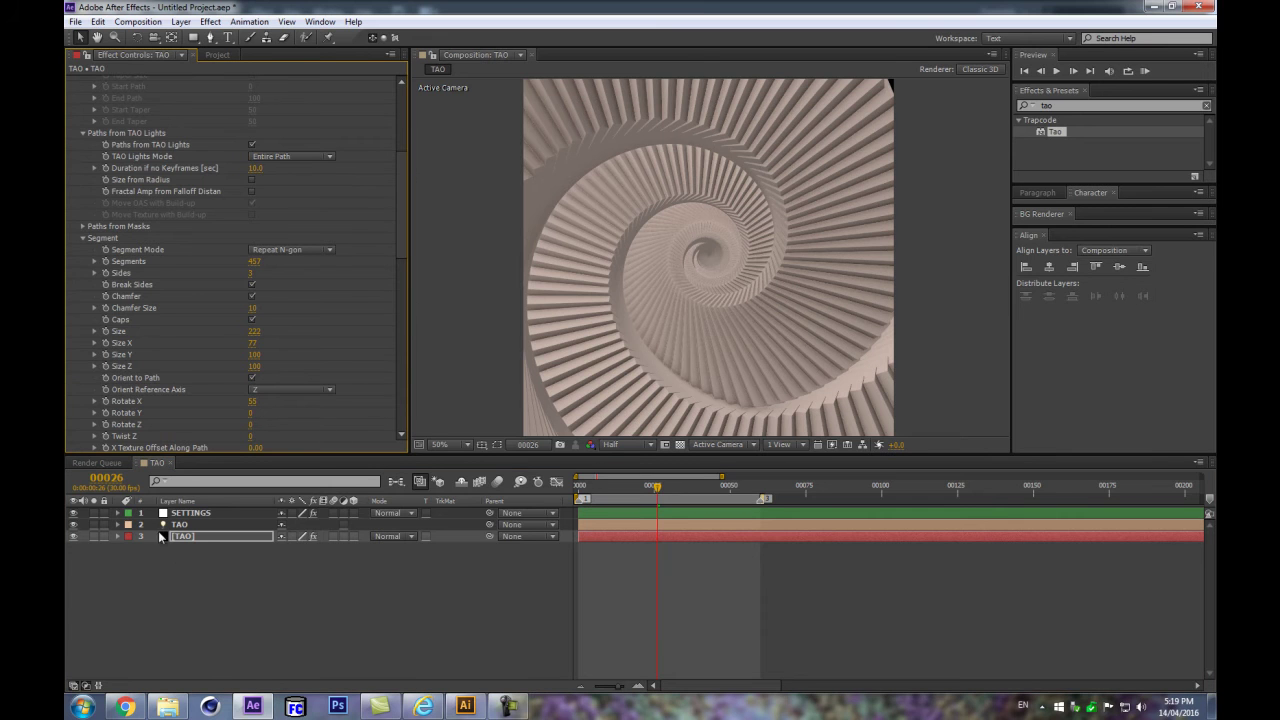
Step: Reveal the TAO solid layer's expressions and move the current time to the second Offset keyframe at frame 20
key(e)
key(e)
drag(658, 487, 638, 487)
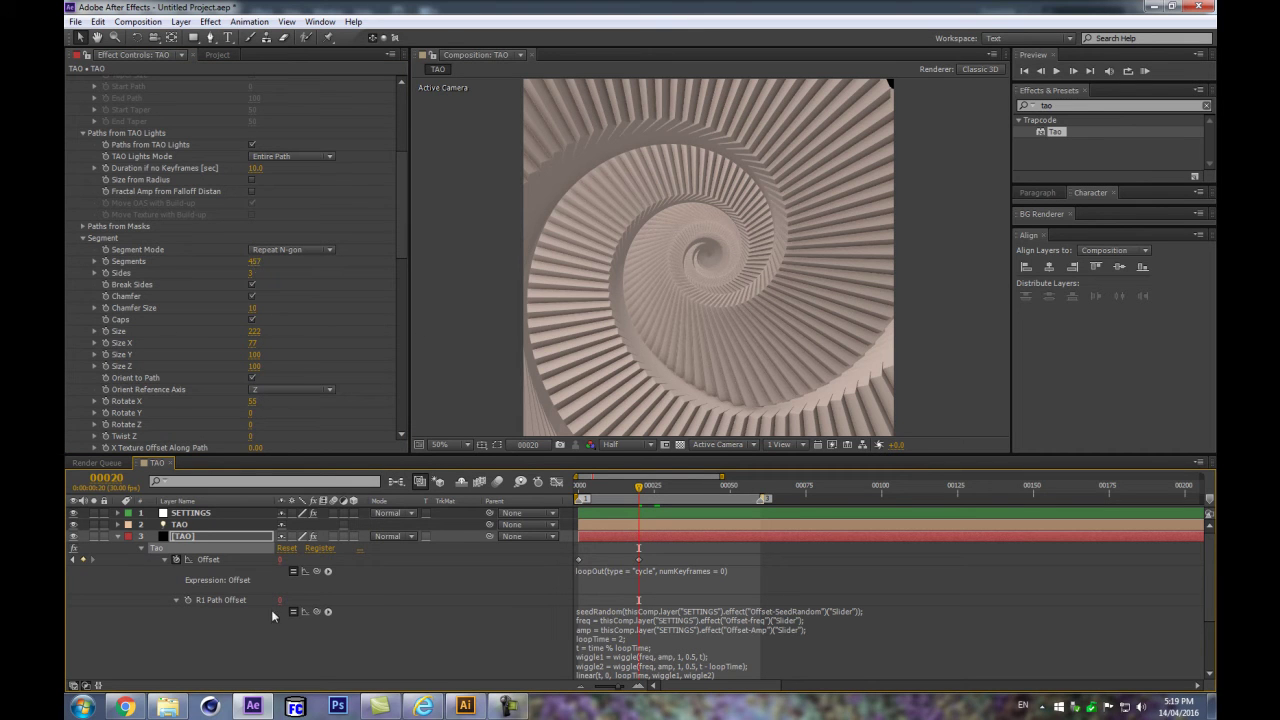
click(255, 651)
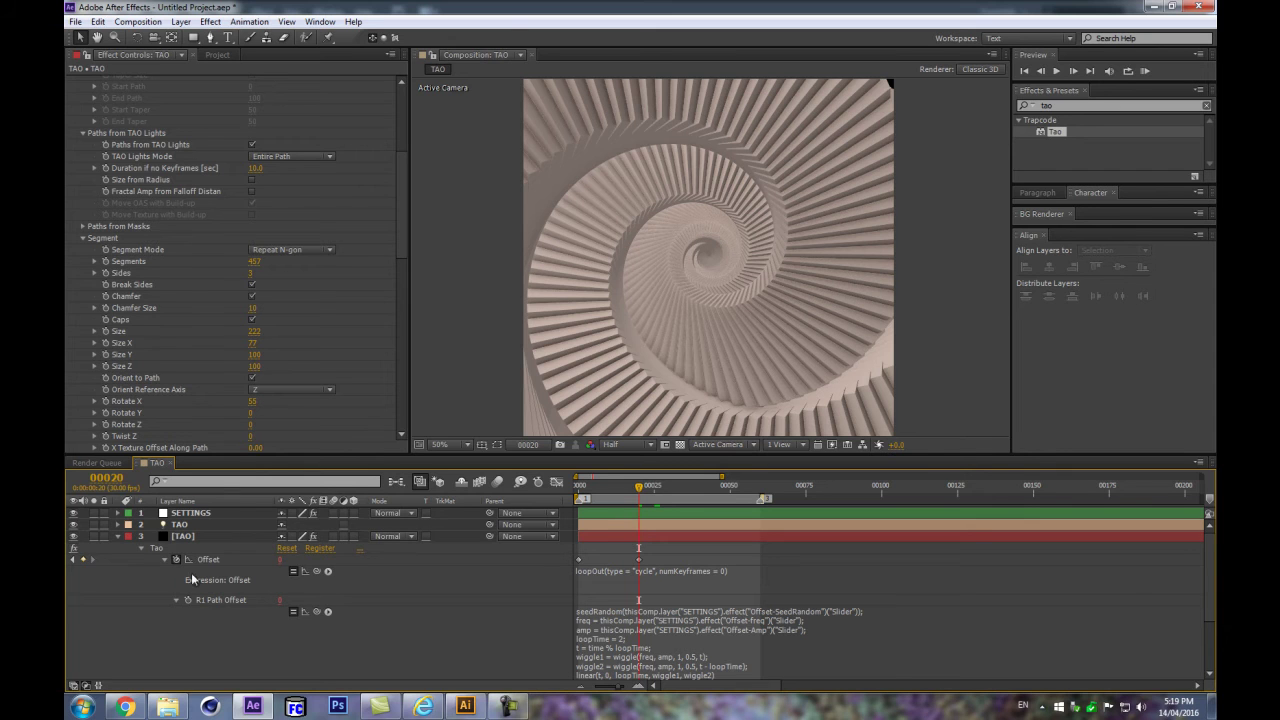
Step: Set the Offset keyframe at frame 20 to 100/457
key(equal)
key(equal)
key(equal)
click(282, 560)
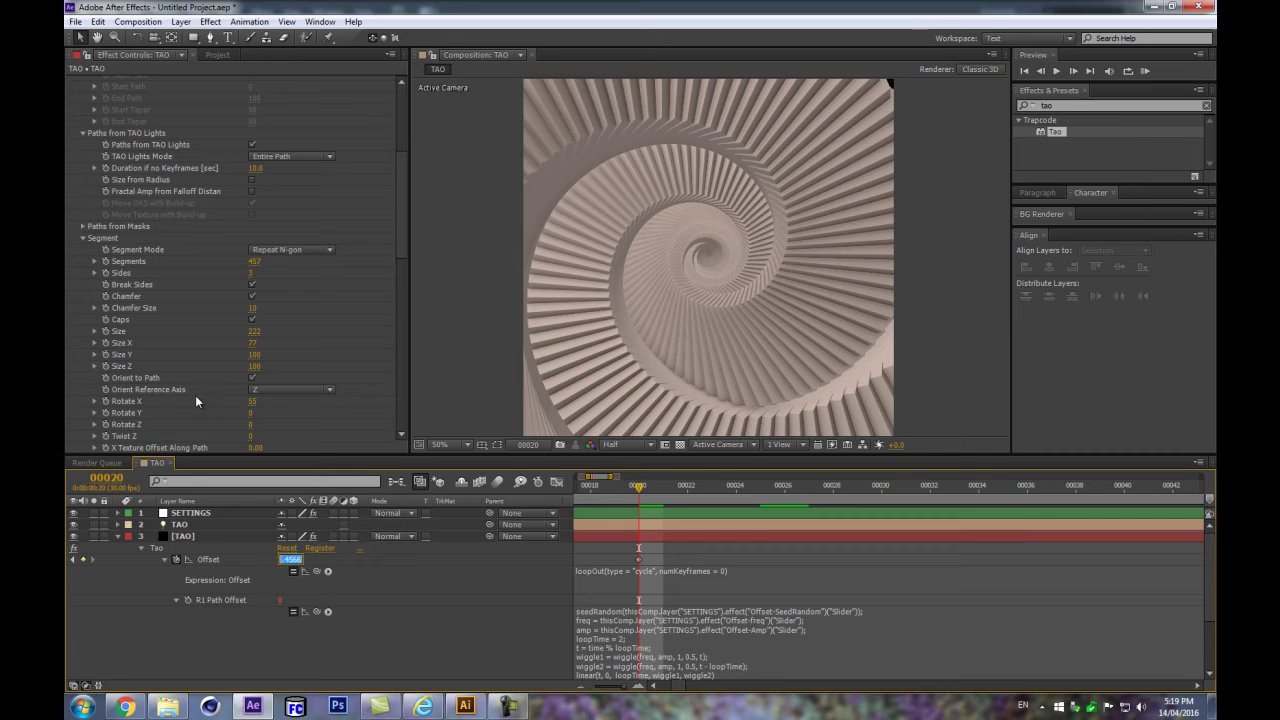
text(100)
text(/)
text(4)
text(/457)
key(Return)
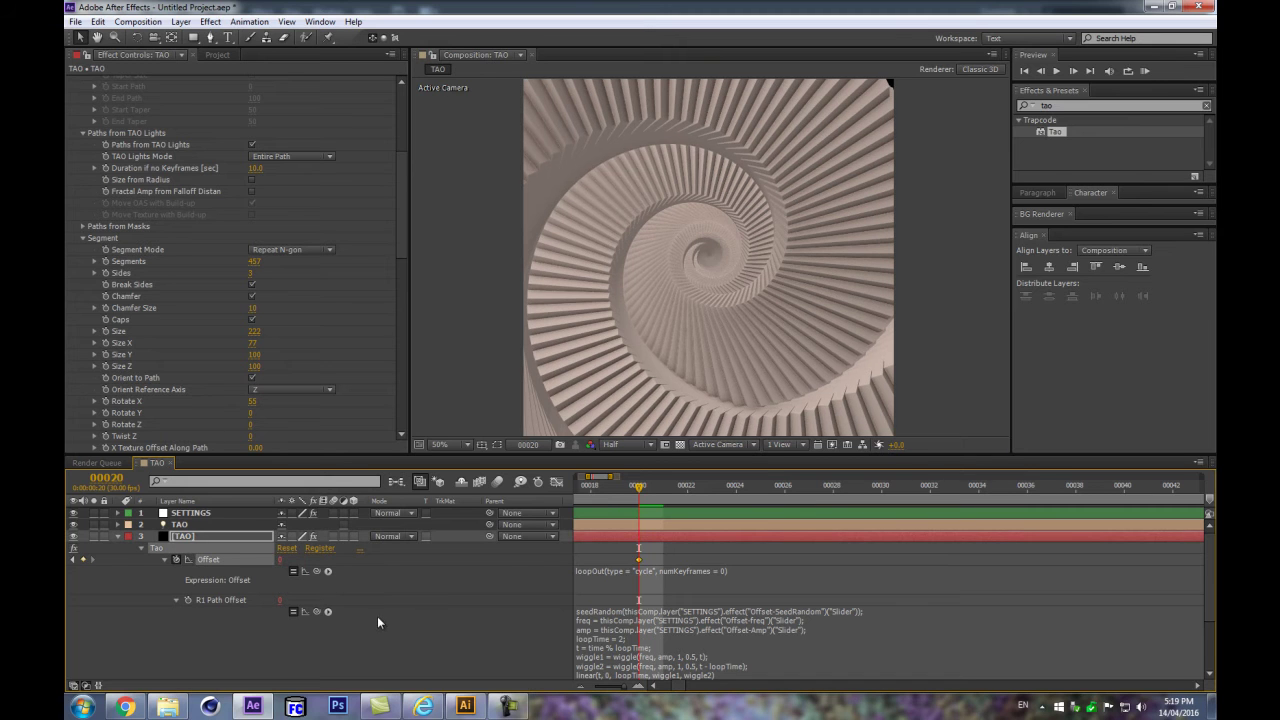
Step: Move the current time to the marker at frame 60 and RAM preview the loop with the denser segments
key(minus)
key(minus)
key(minus)
key(minus)
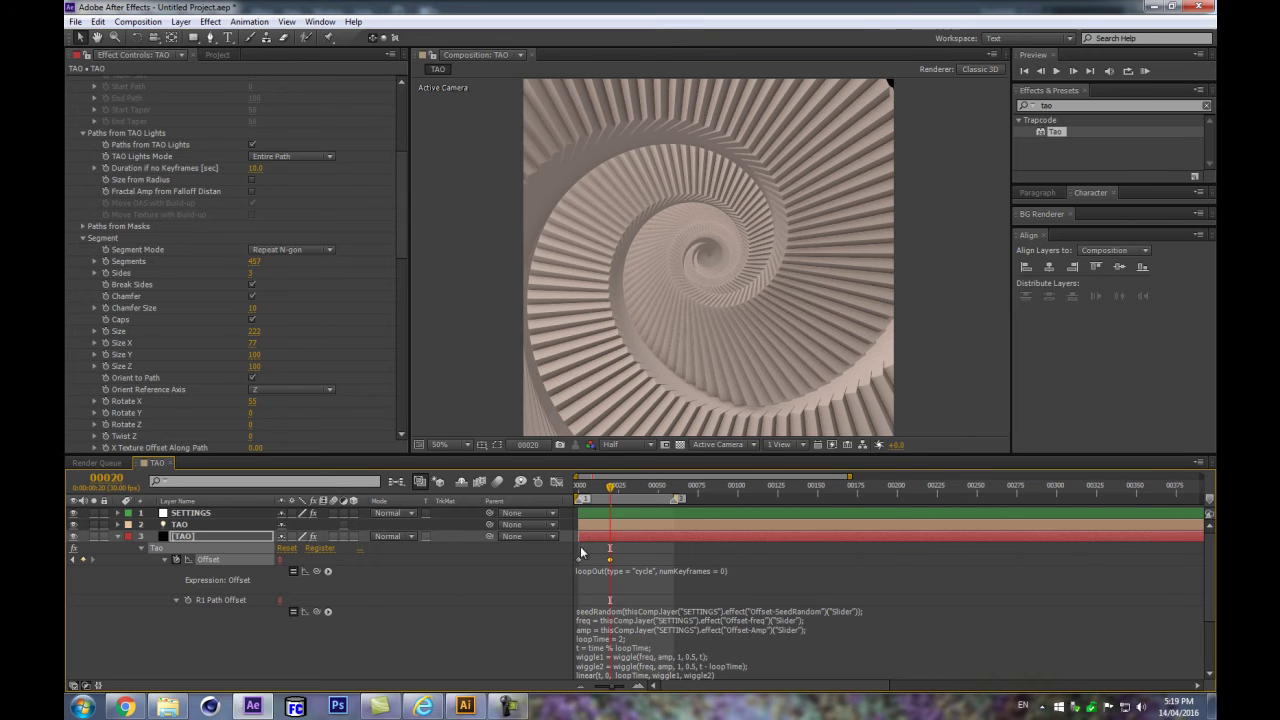
key(k)
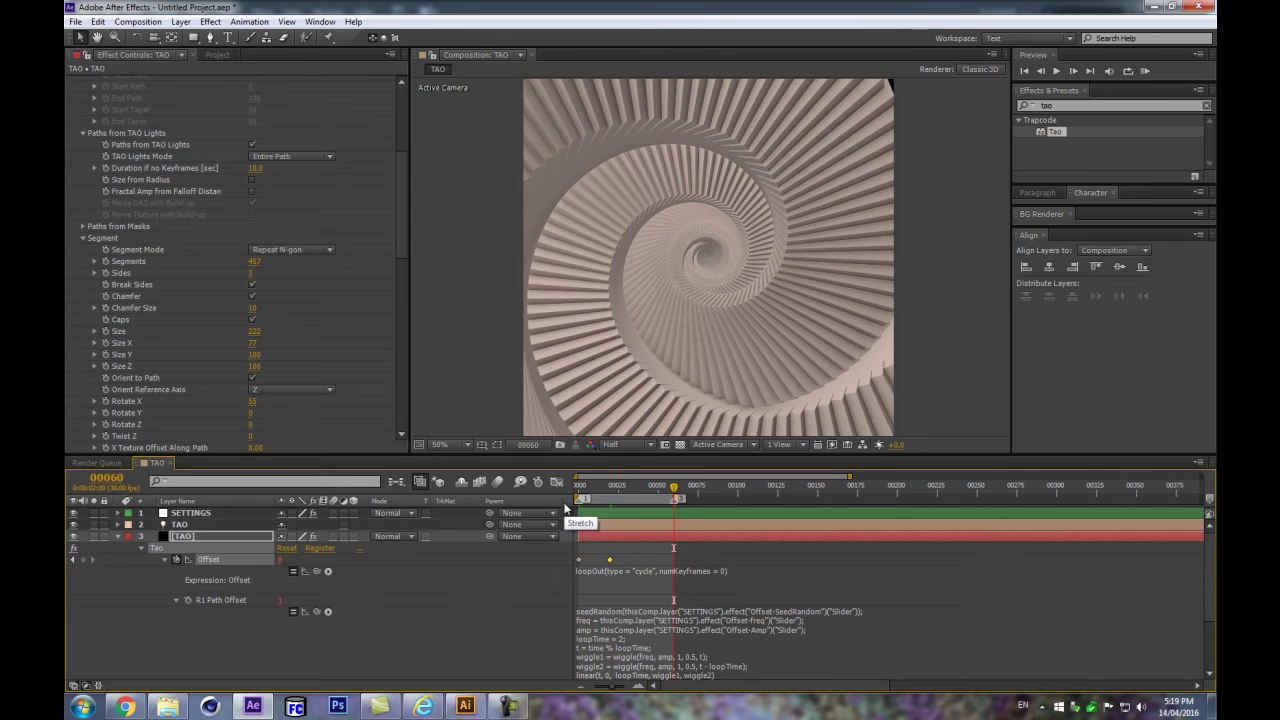
click(450, 621)
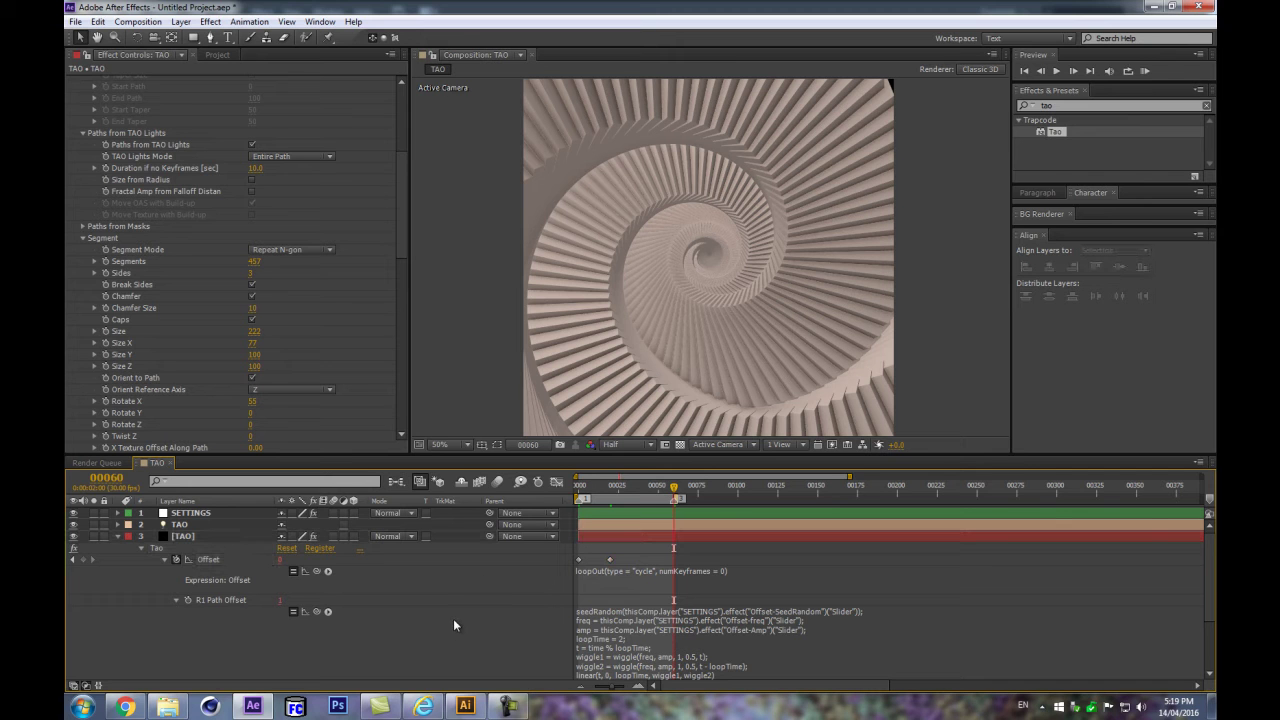
key(Return)
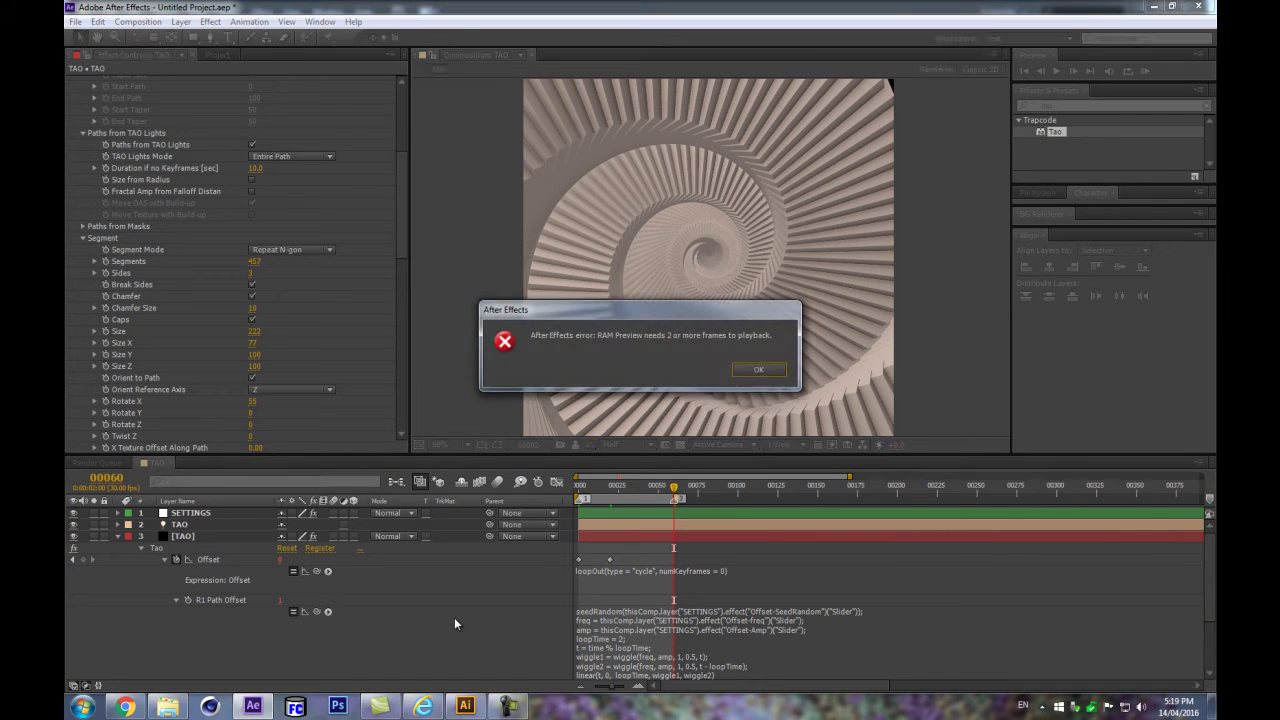
key(Return)
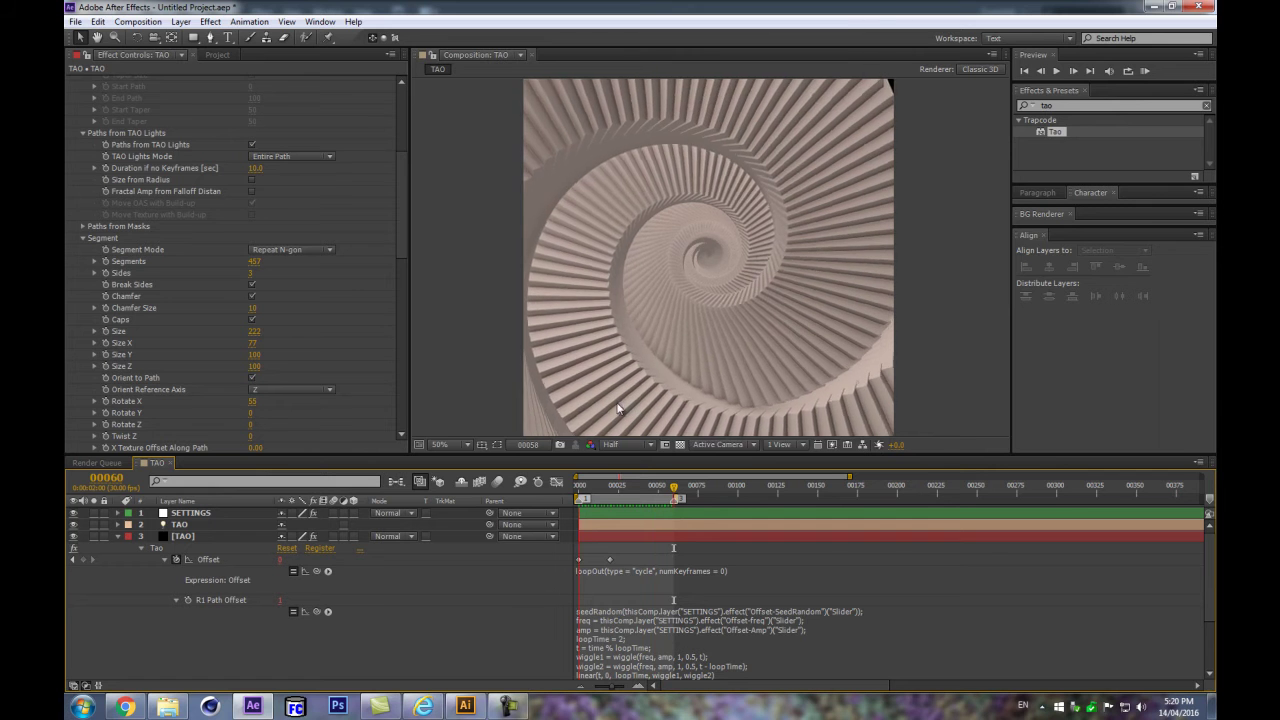
key(space)
Step: In the segment Randomness settings, set Random Rot Y to 3 and Random Rot Z to 9, leaving Random Rot X at 0
scroll(391, 254, down, 10)
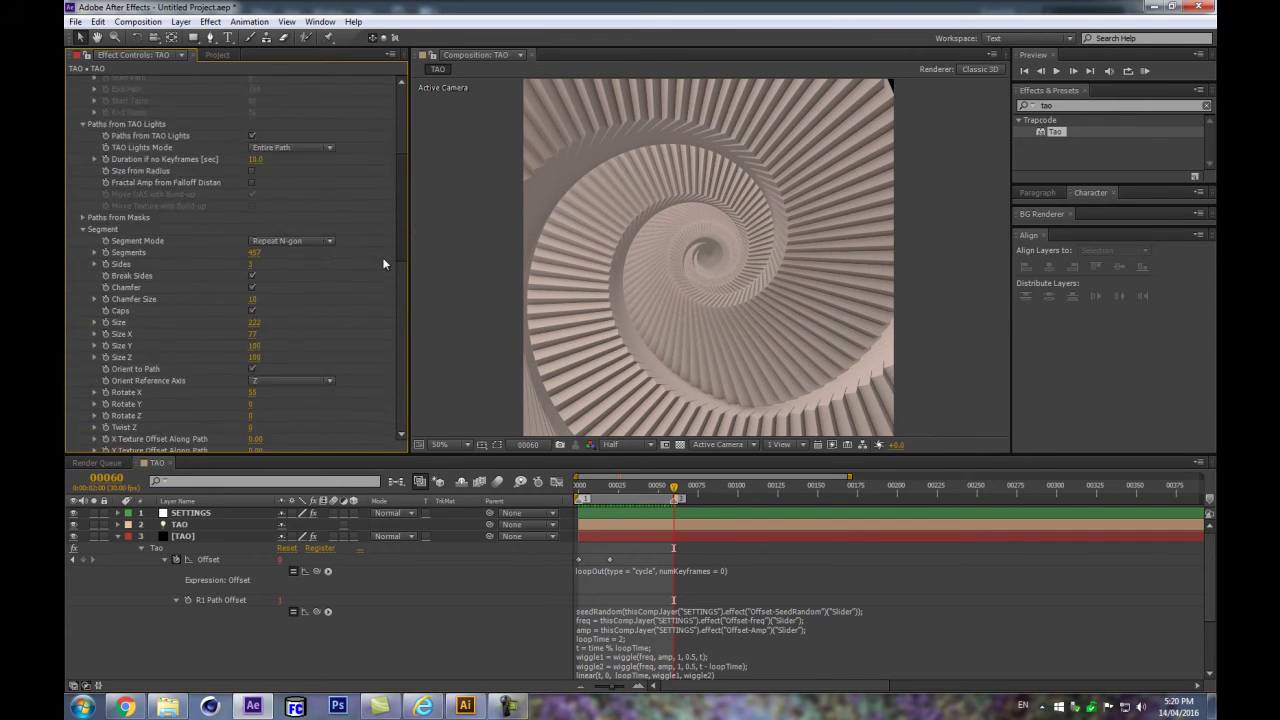
click(95, 289)
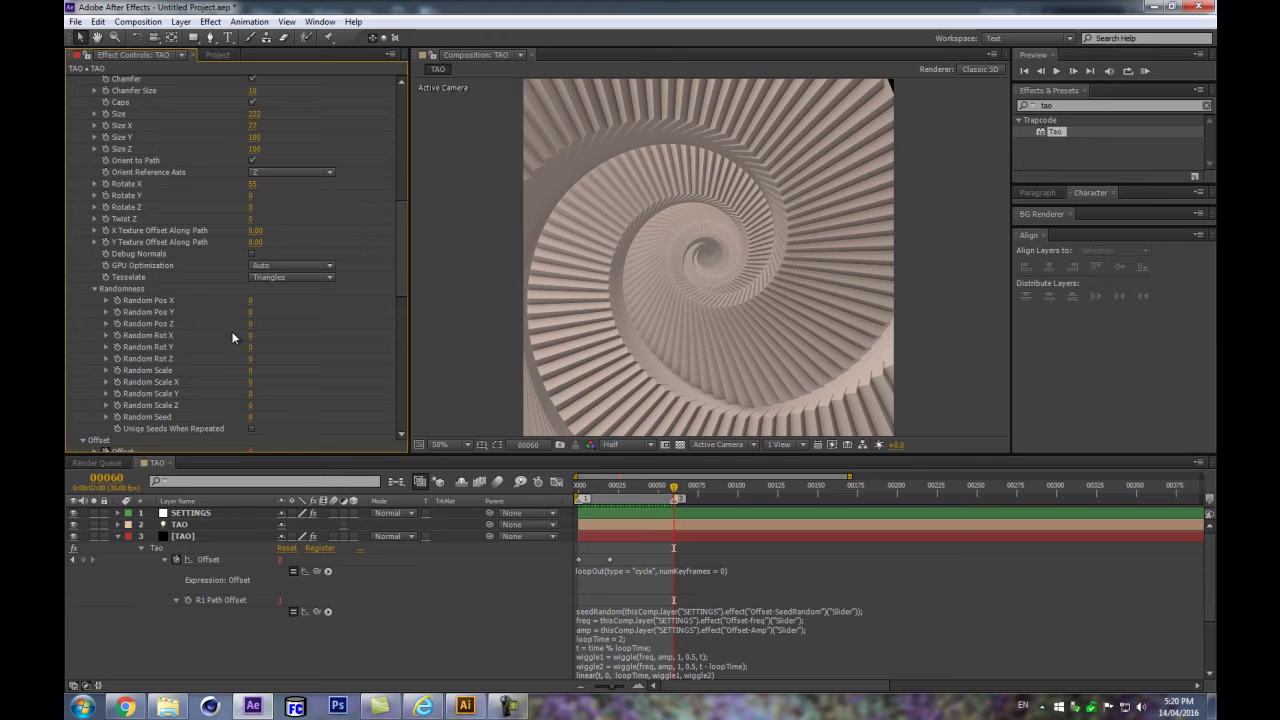
drag(250, 336, 257, 336)
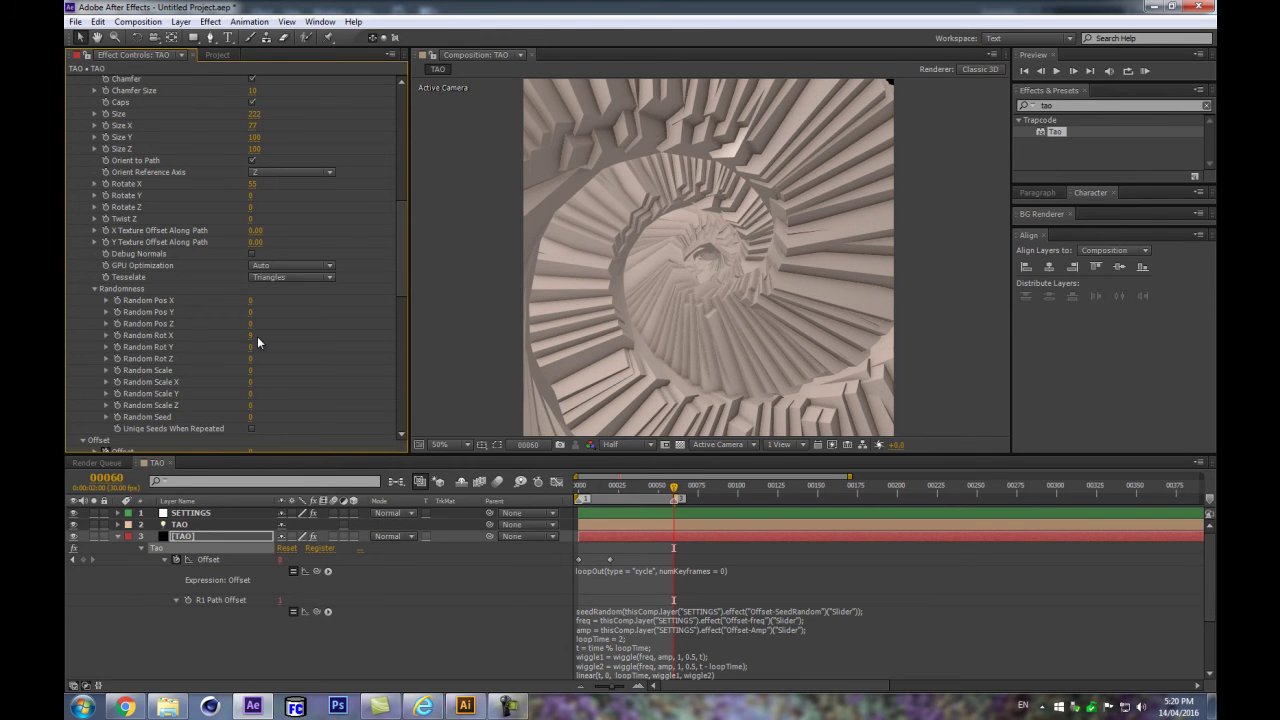
key(ctrl+z)
drag(254, 346, 255, 346)
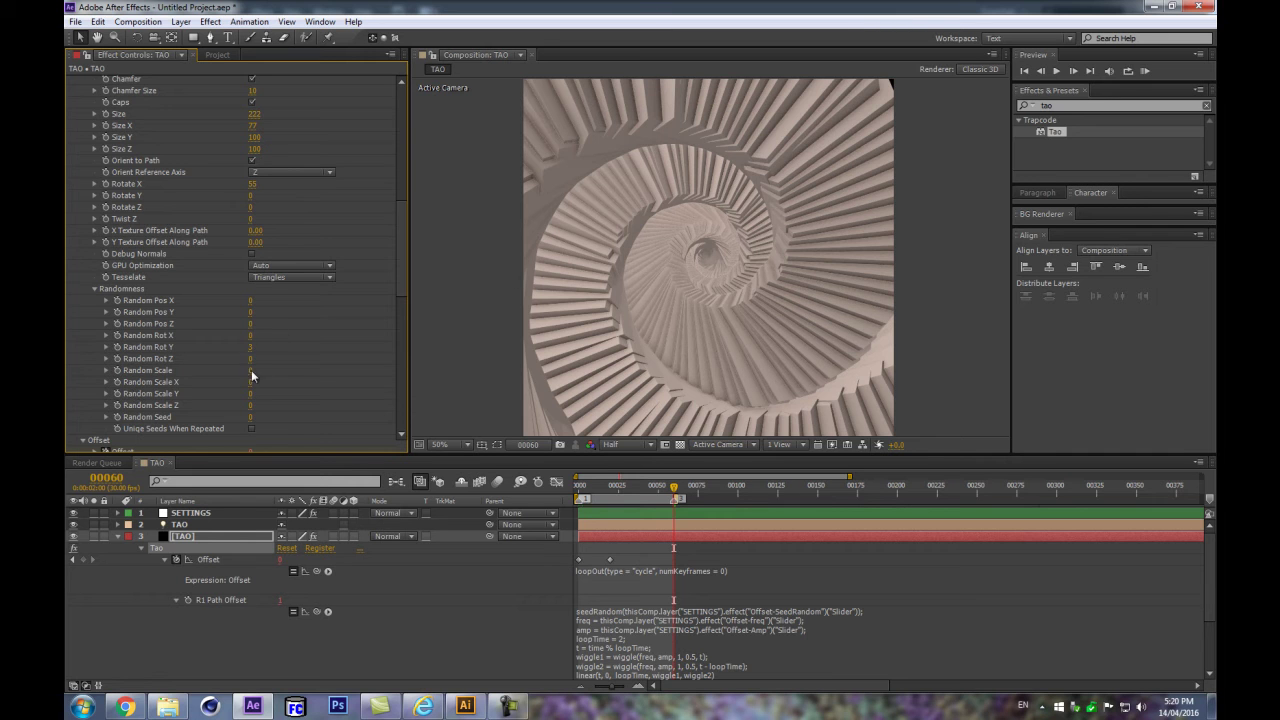
drag(250, 358, 259, 358)
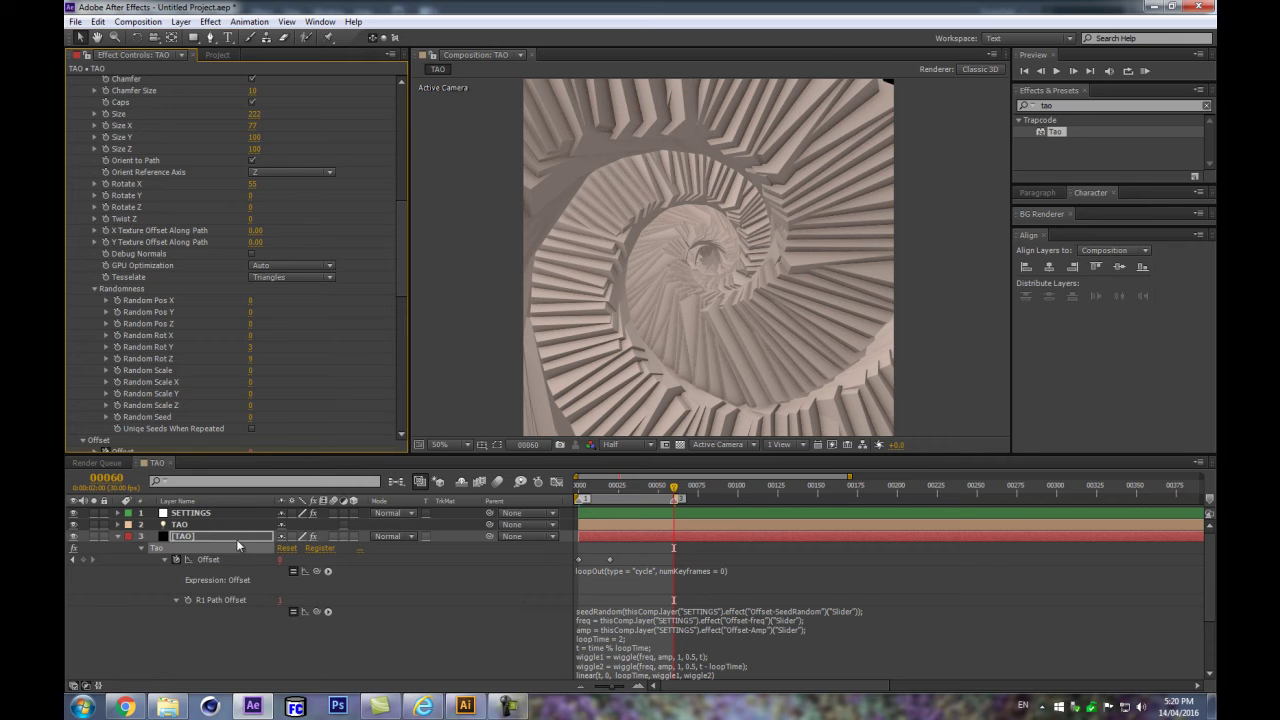
Step: RAM preview the animation with the random segment rotations
key(Return)
key(Return)
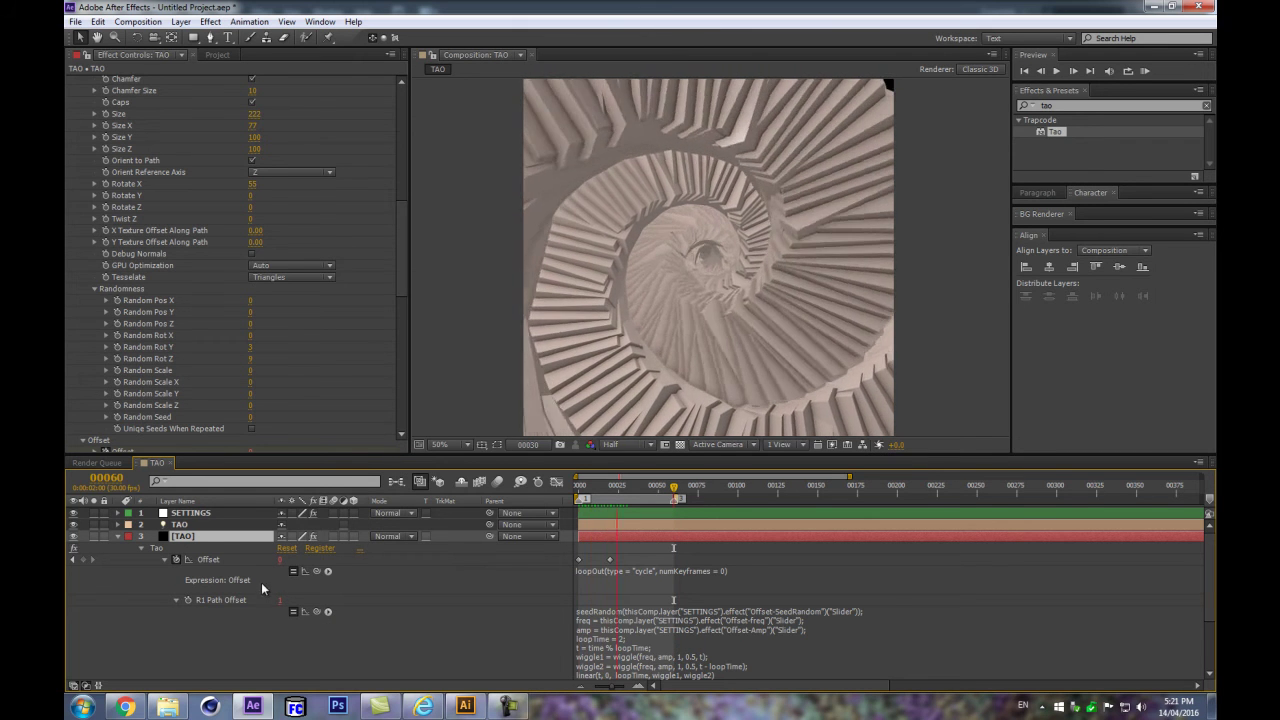
key(space)
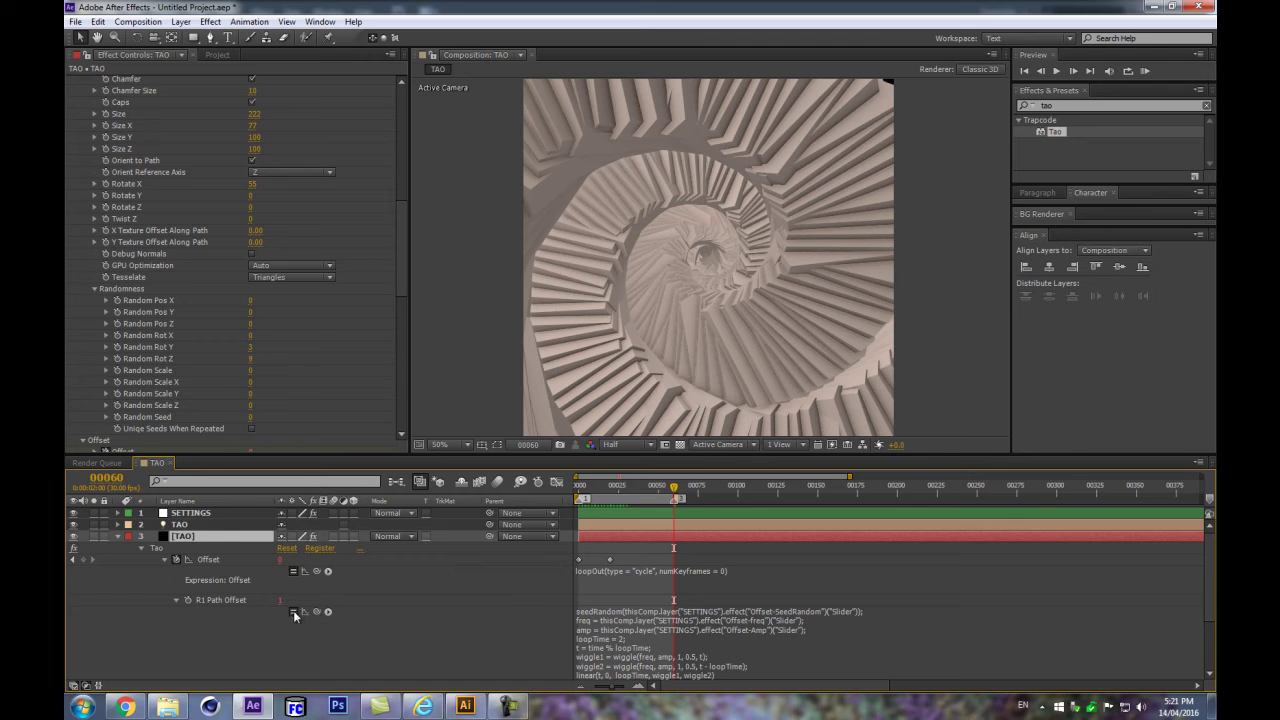
Step: Disable the R1 Path Offset expression and preview the animation without it
scroll(485, 600, down, 1)
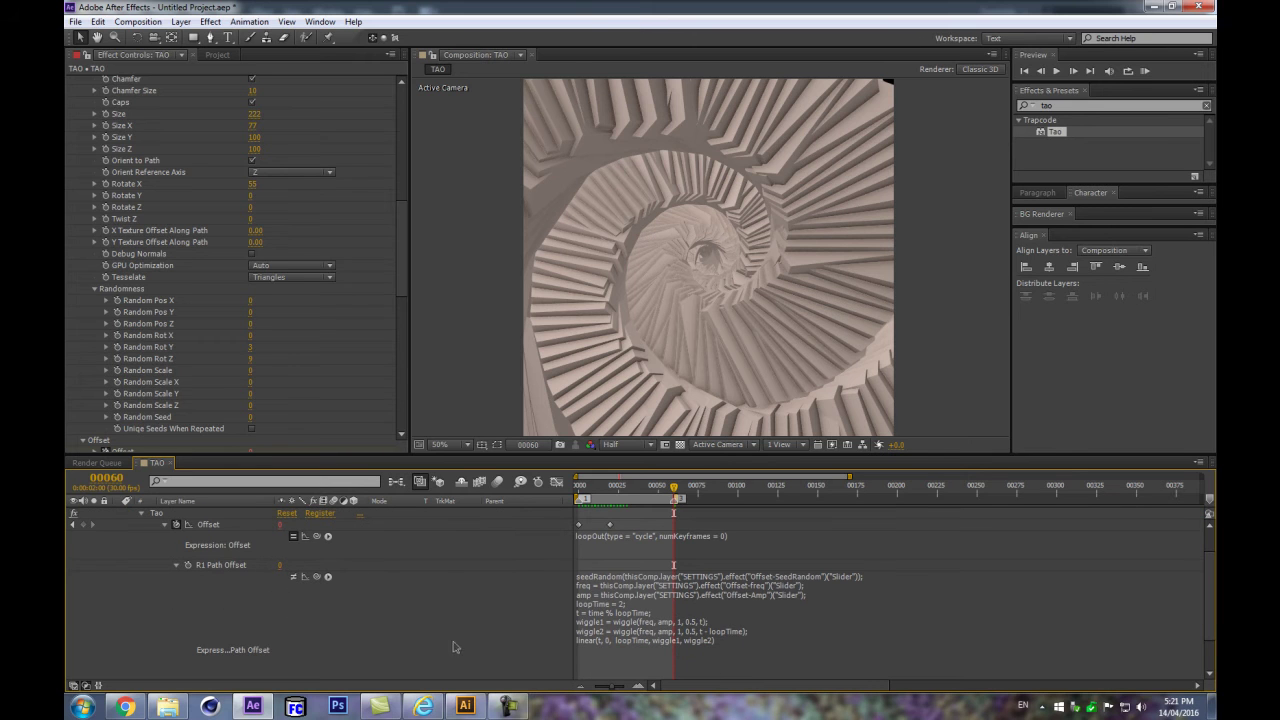
key(space)
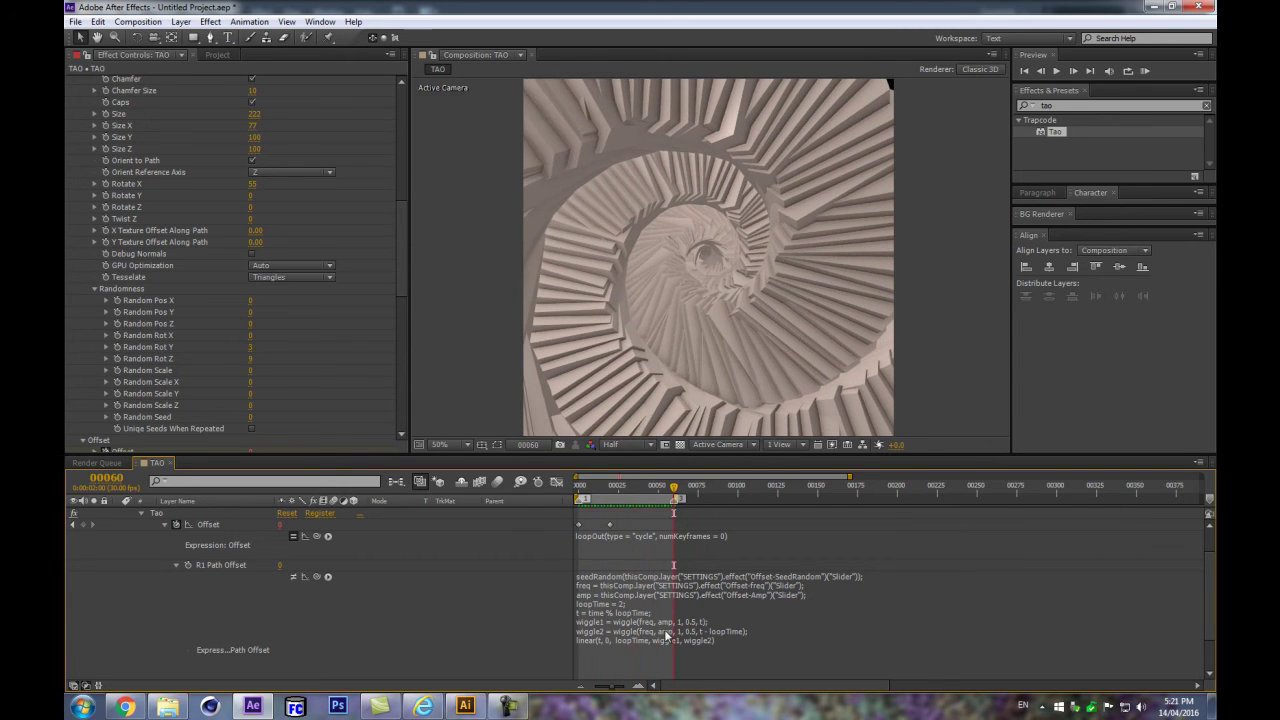
scroll(505, 545, up, 2)
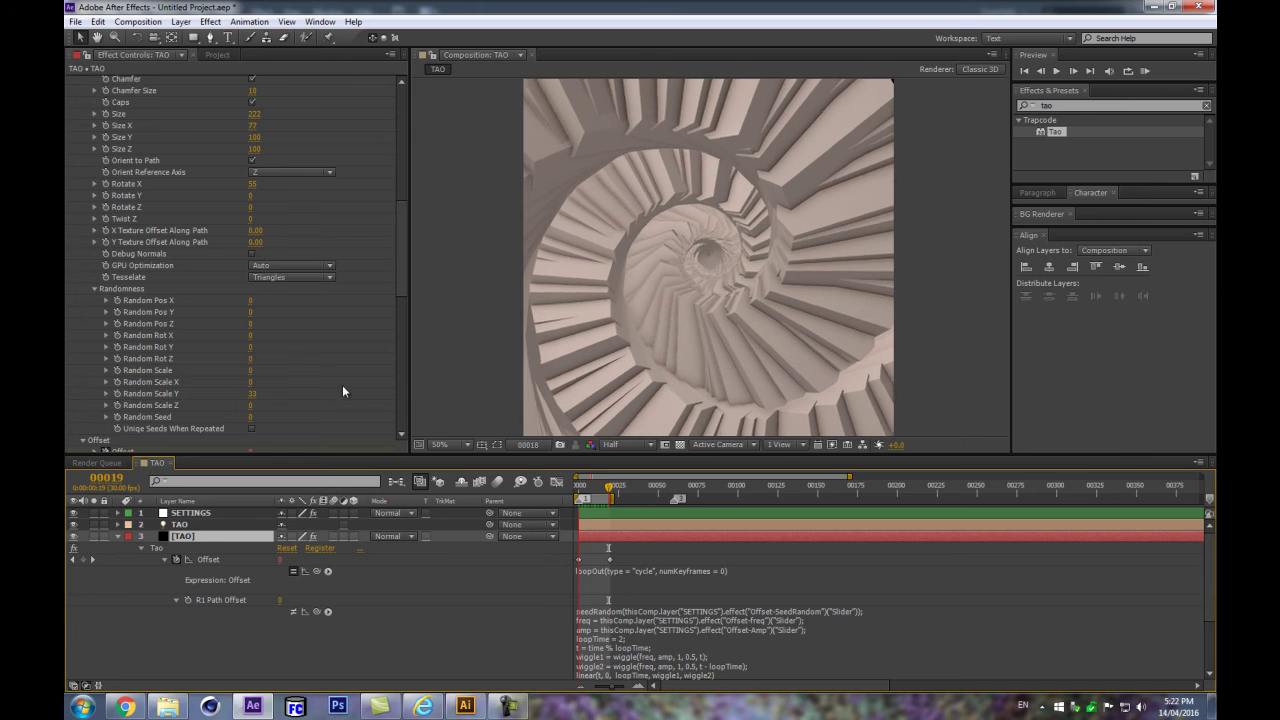
Step: Set Random Scale Y to 0 in the segment Randomness settings
click(256, 393)
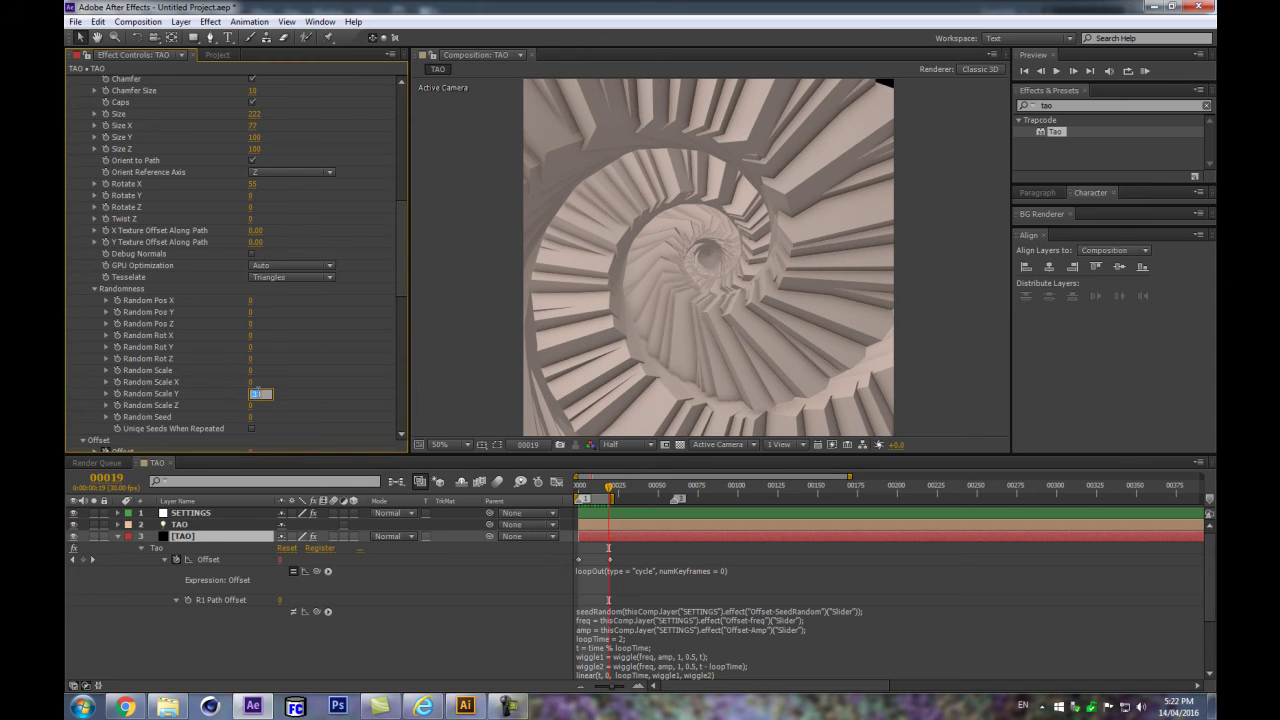
click(326, 390)
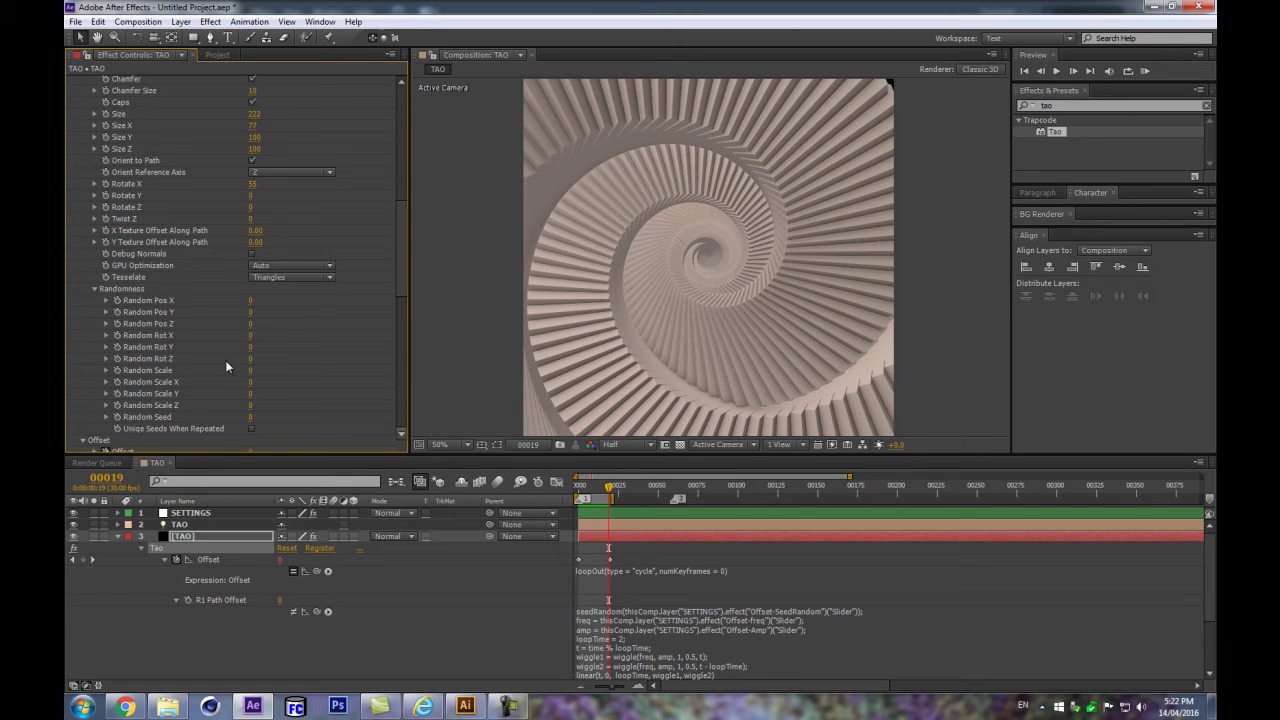
Step: Re-enable the R1 Path Offset expression and preview the short work area from frame 0
drag(611, 491, 732, 492)
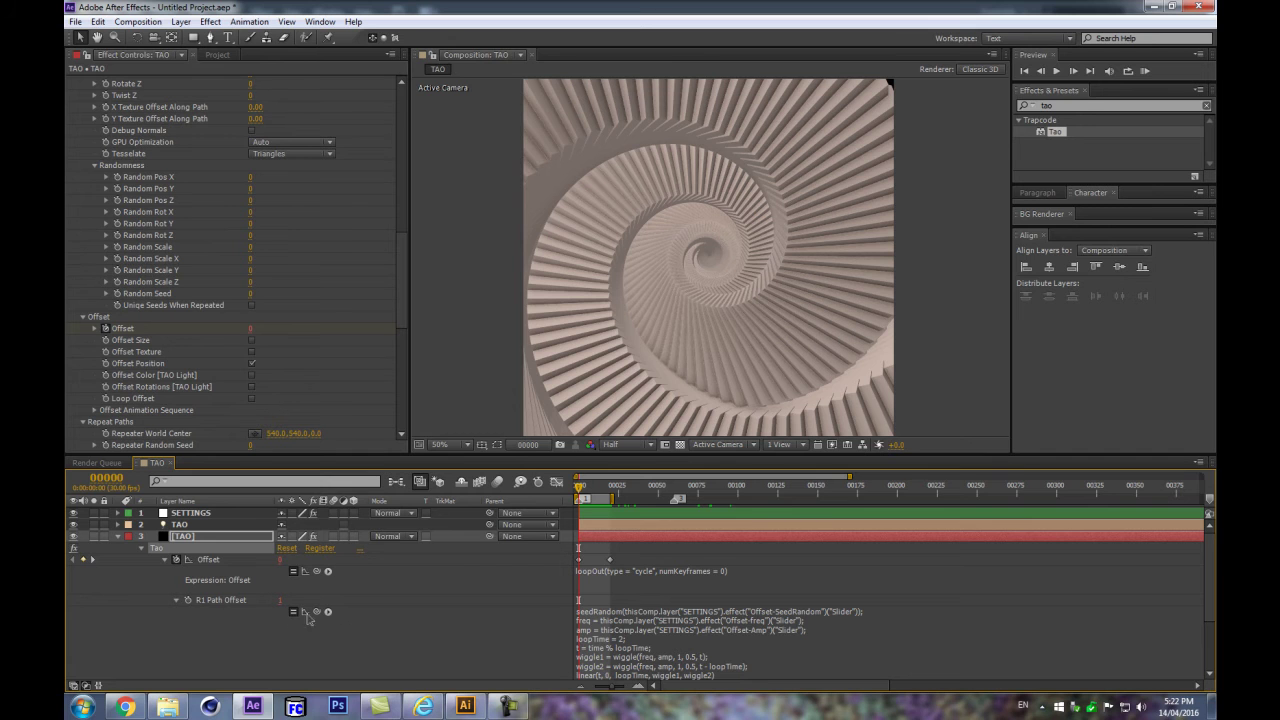
click(293, 611)
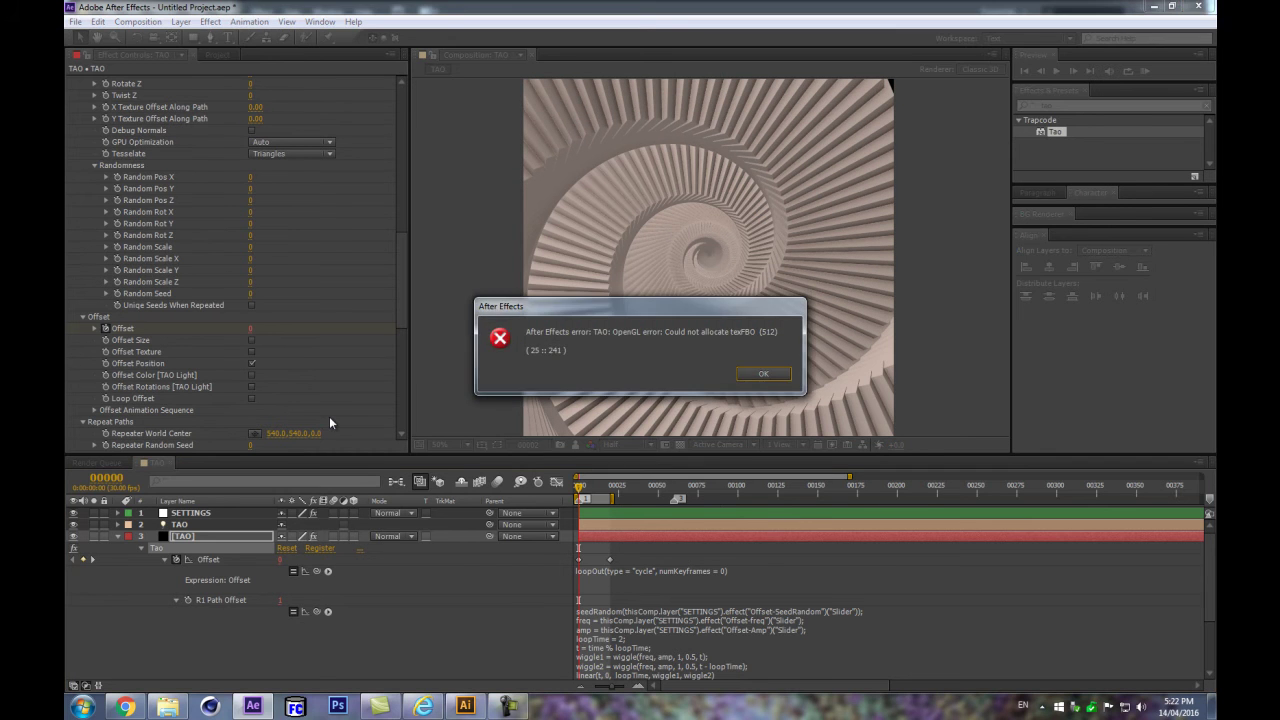
key(Return)
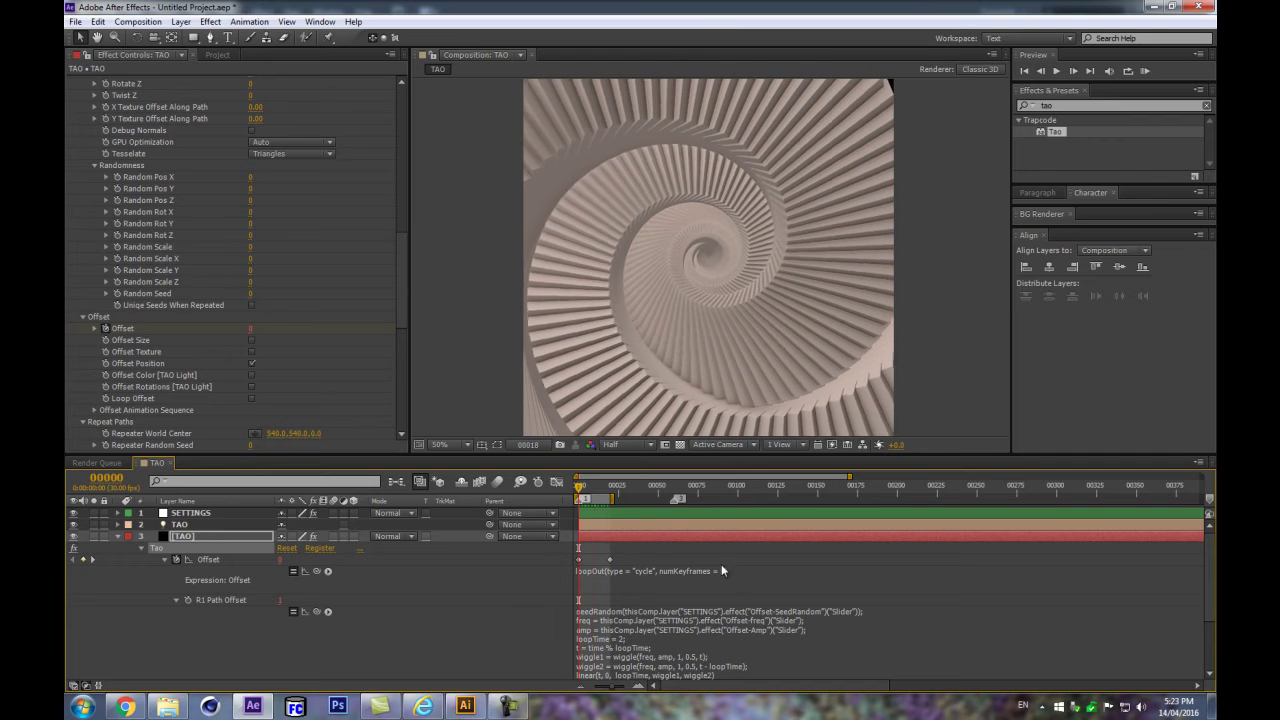
key(space)
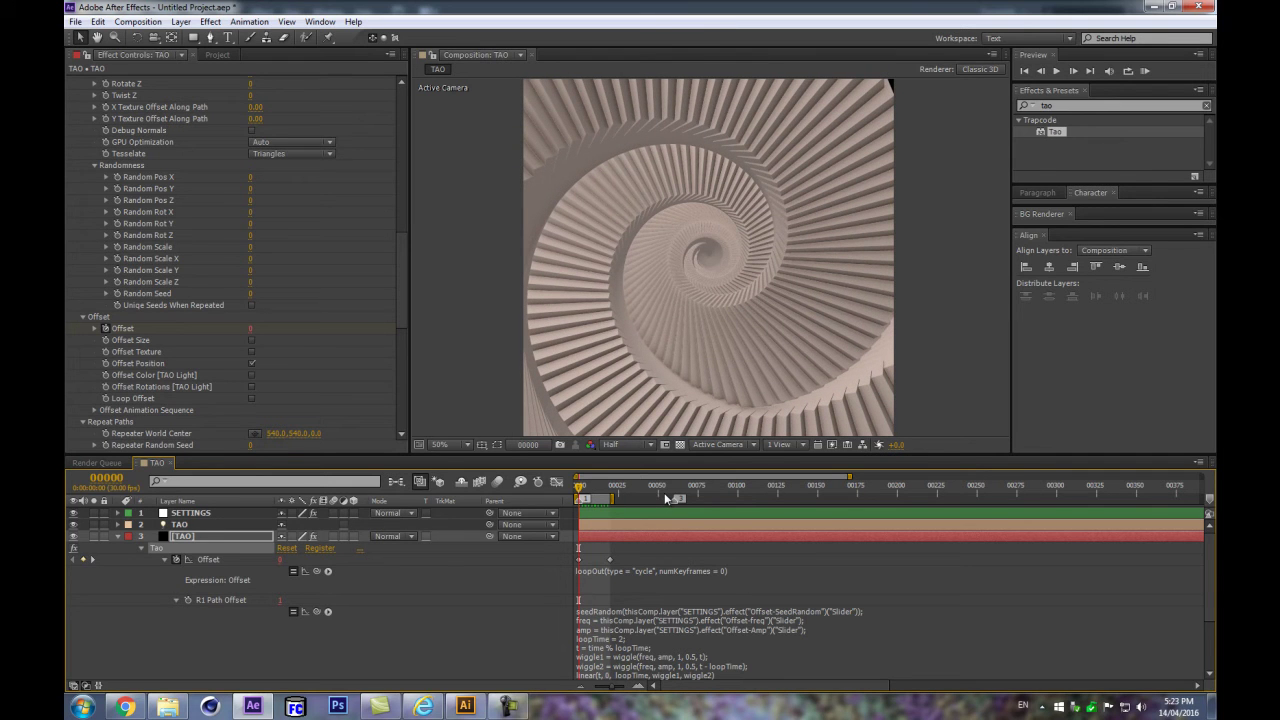
Step: End the work area at frame 59 and RAM preview the full two-second loop
click(664, 492)
key(n)
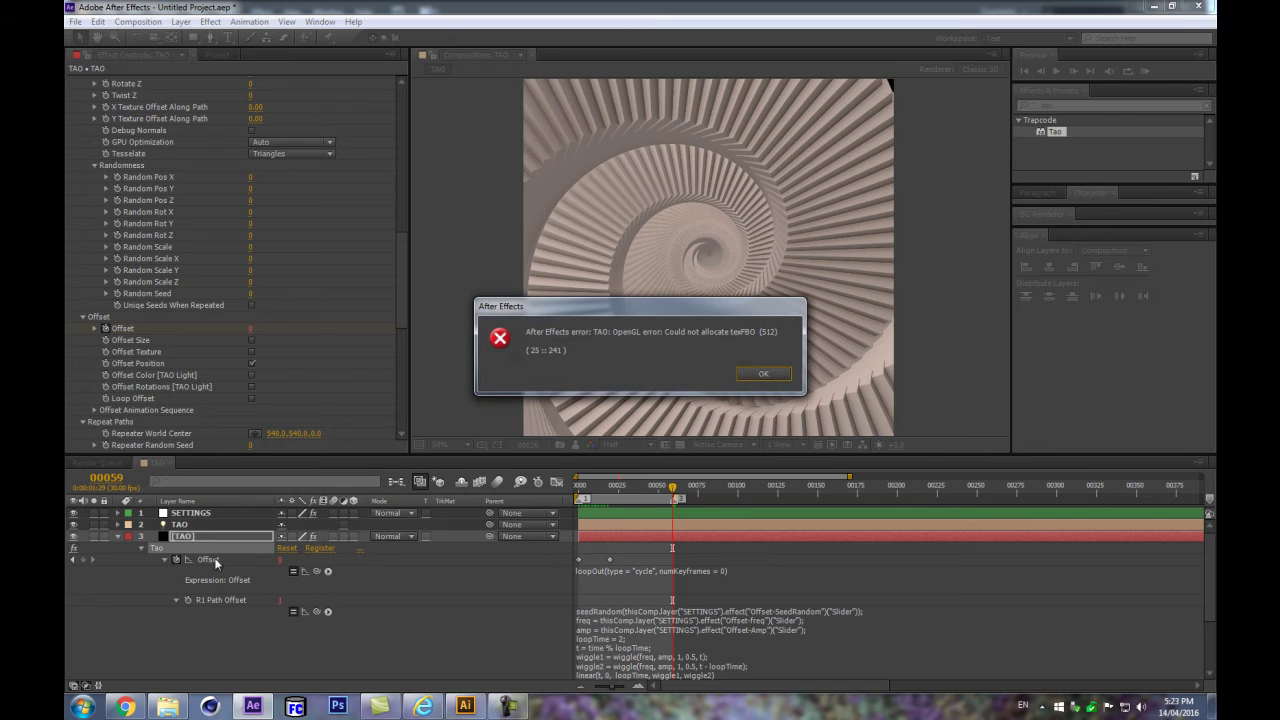
key(Return)
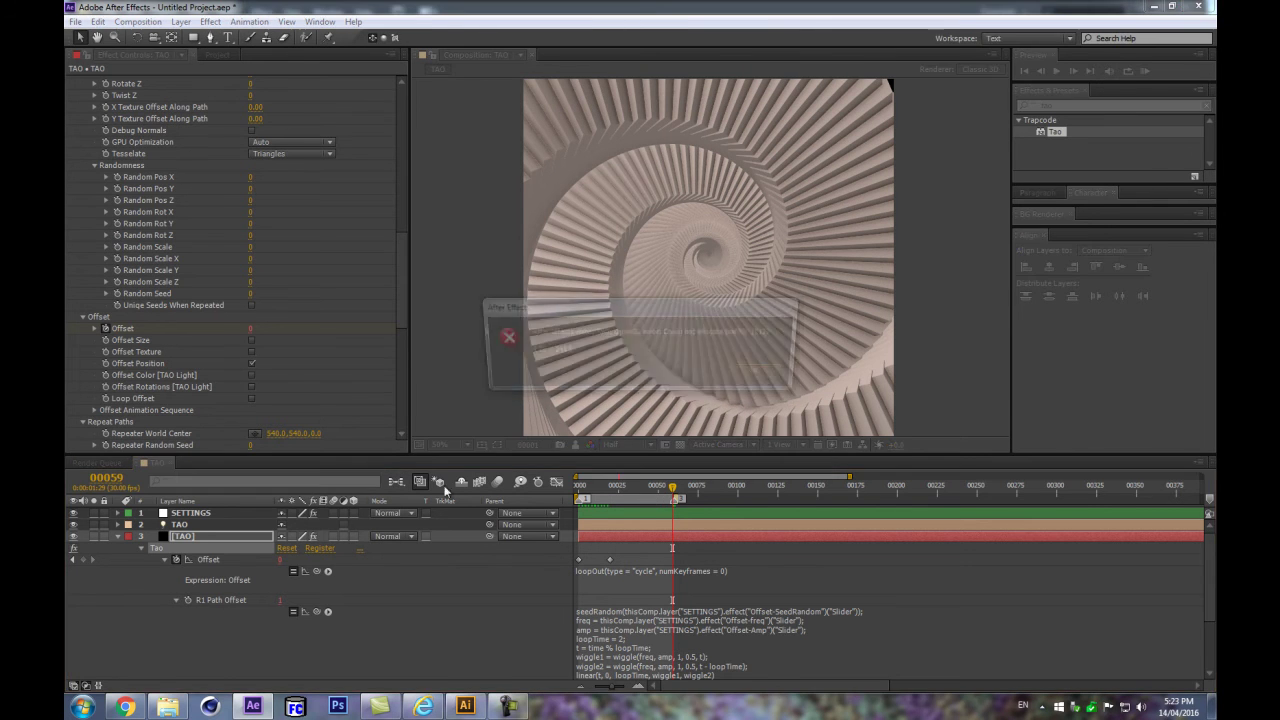
key(Return)
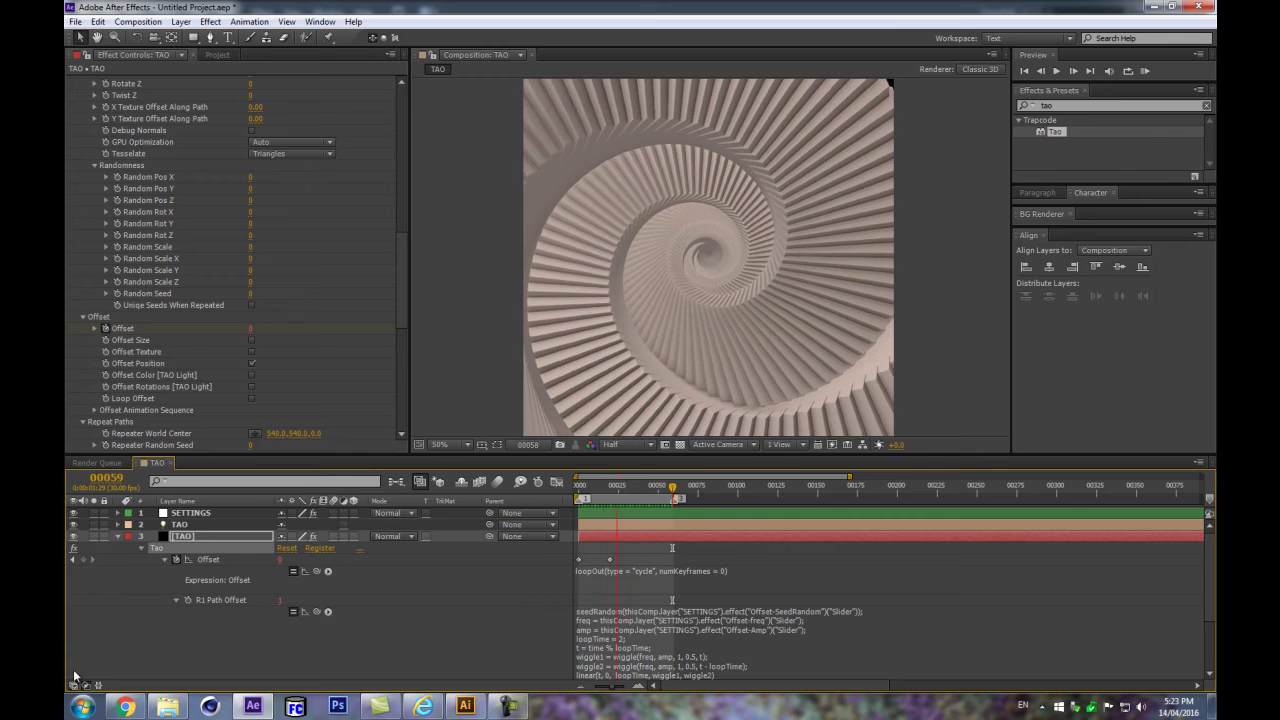
Step: On the SETTINGS layer, set the Offset-Amp slider to 7 and the Offset-freq slider to 0.1
click(190, 513)
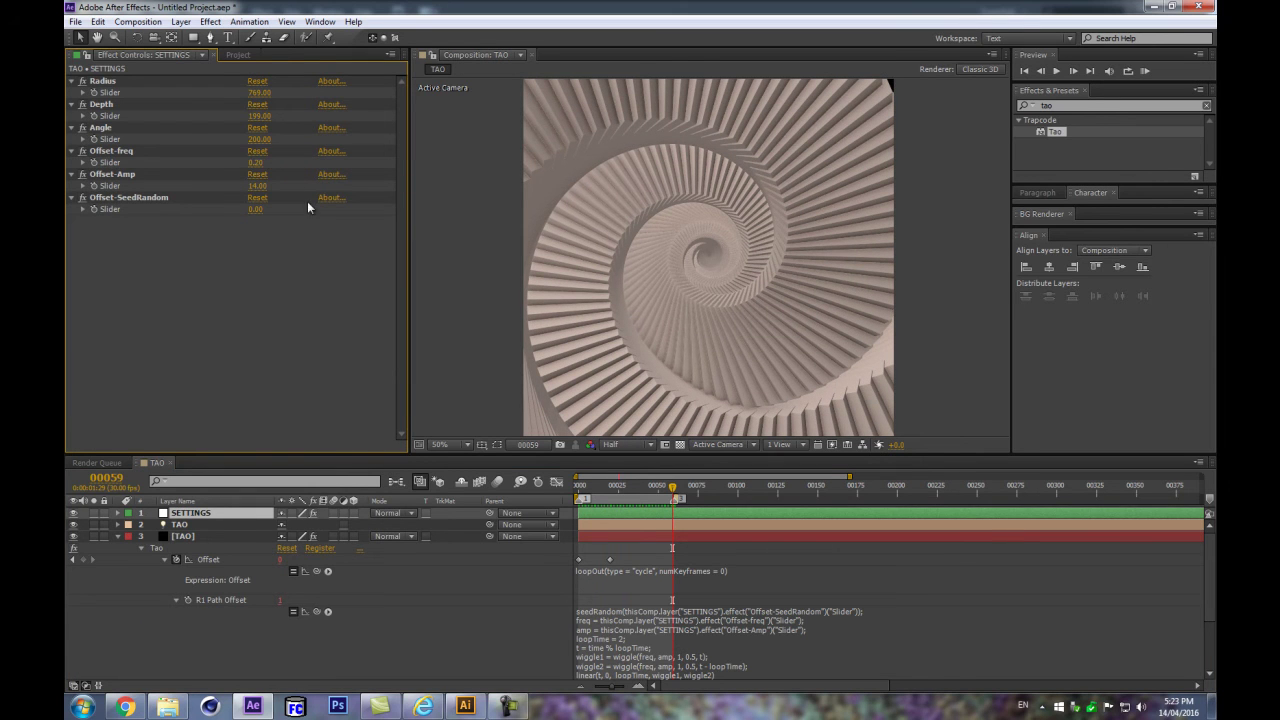
click(260, 187)
text(7)
key(Return)
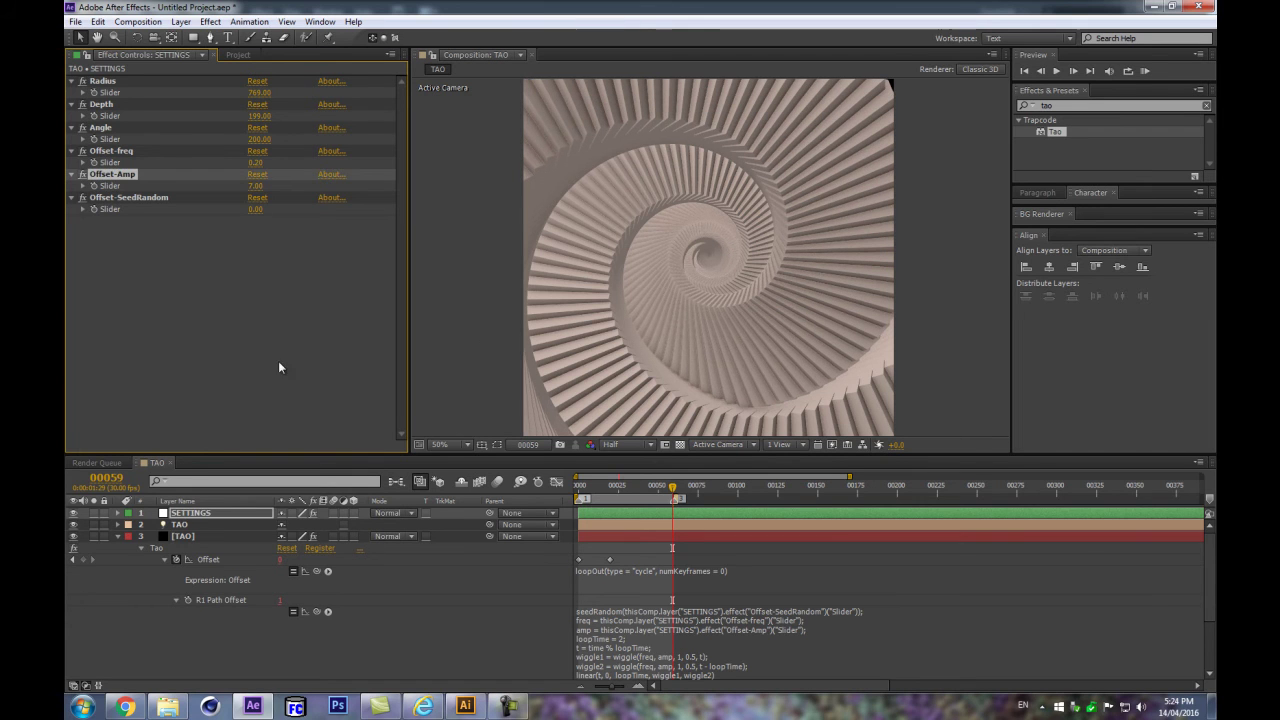
click(278, 362)
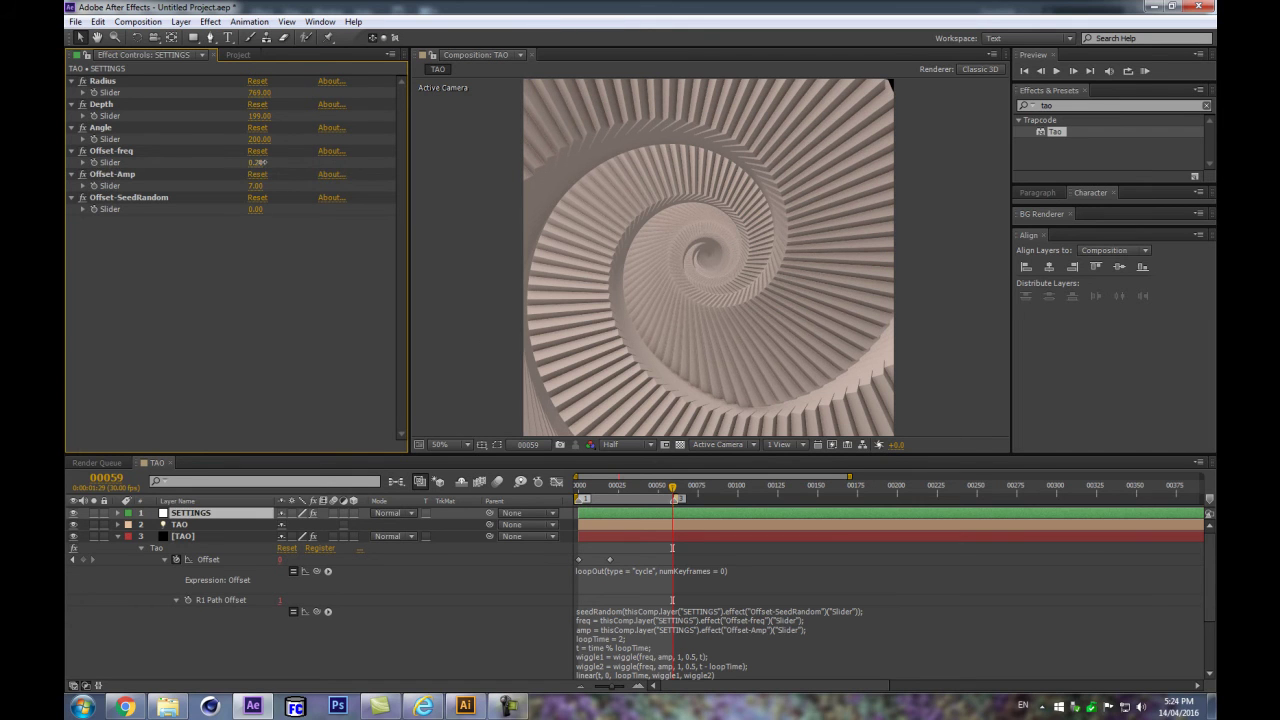
text(0.1)
key(Return)
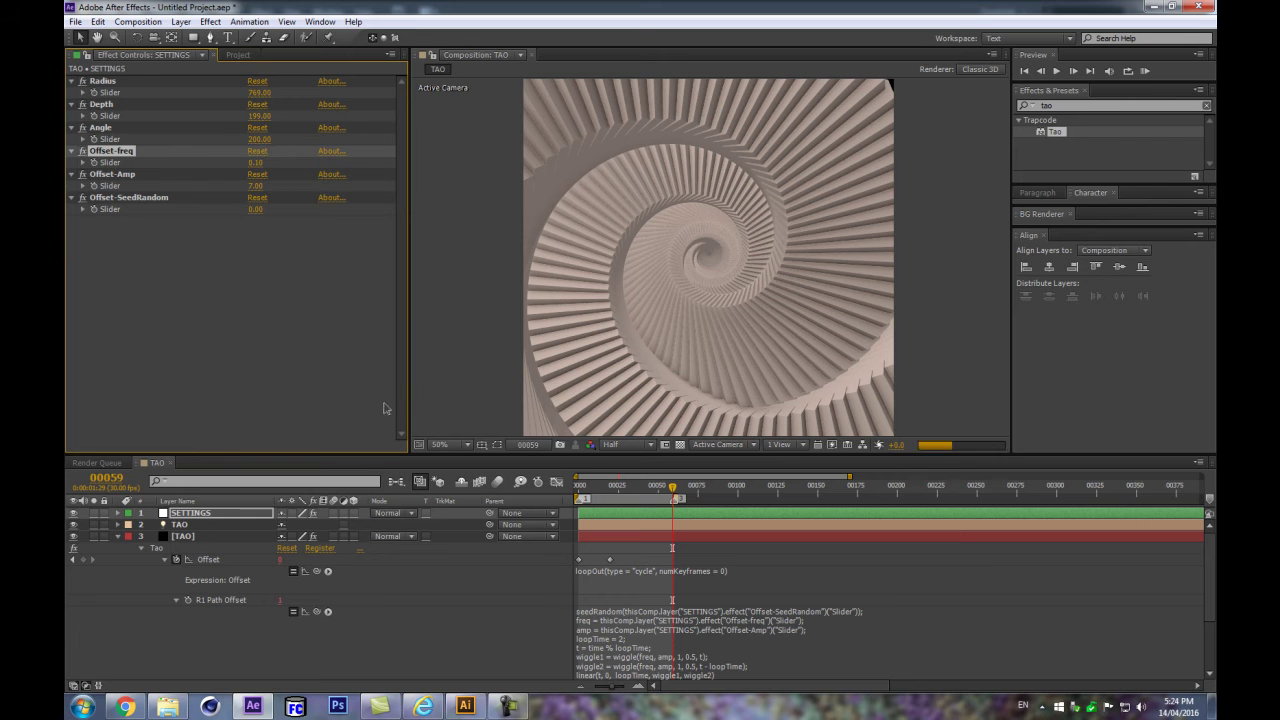
click(269, 324)
Step: Add a keyframe for the TAO solid's Random Rot Y at frame 0, keeping its value at 0
click(231, 522)
key(Return)
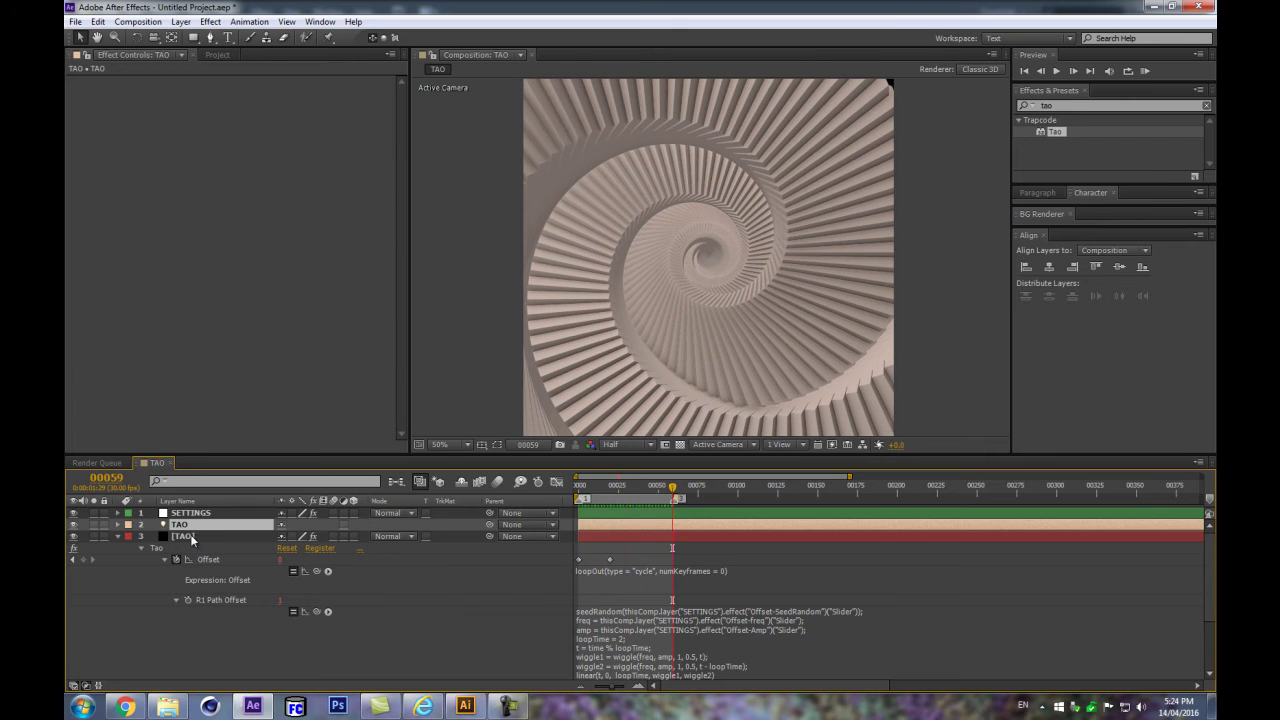
click(190, 534)
scroll(228, 225, down, 5)
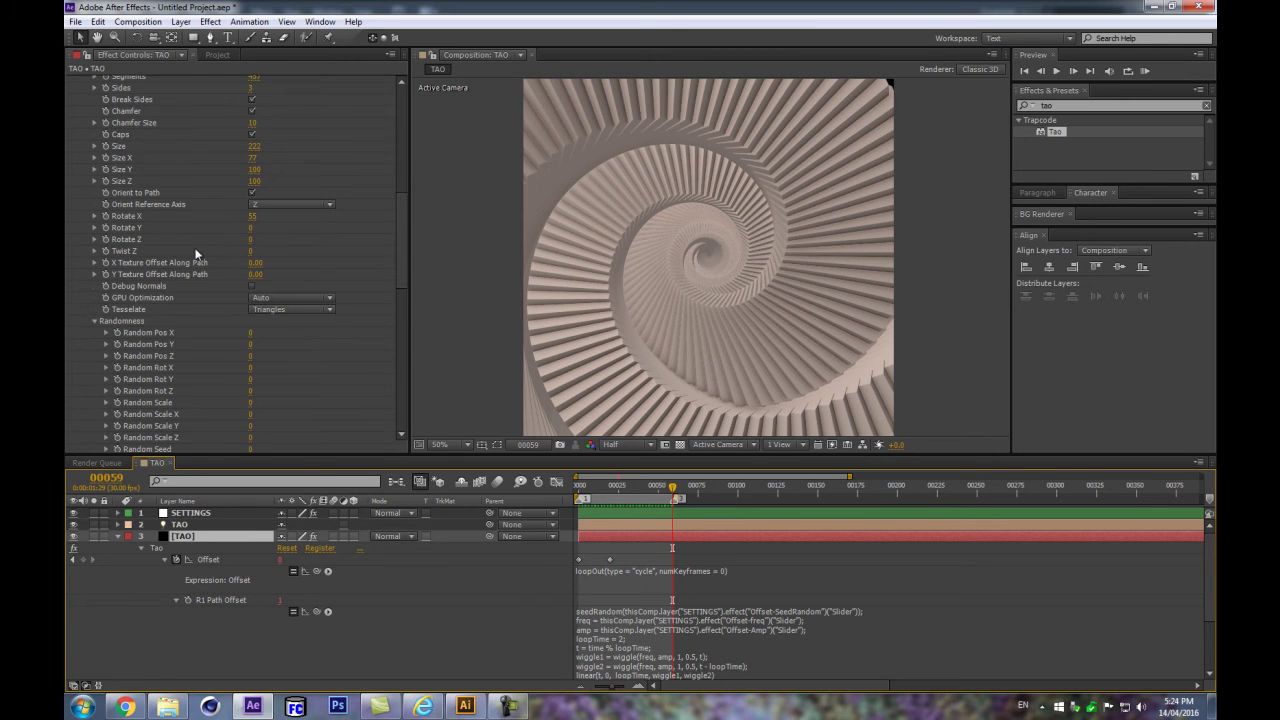
drag(590, 497, 567, 500)
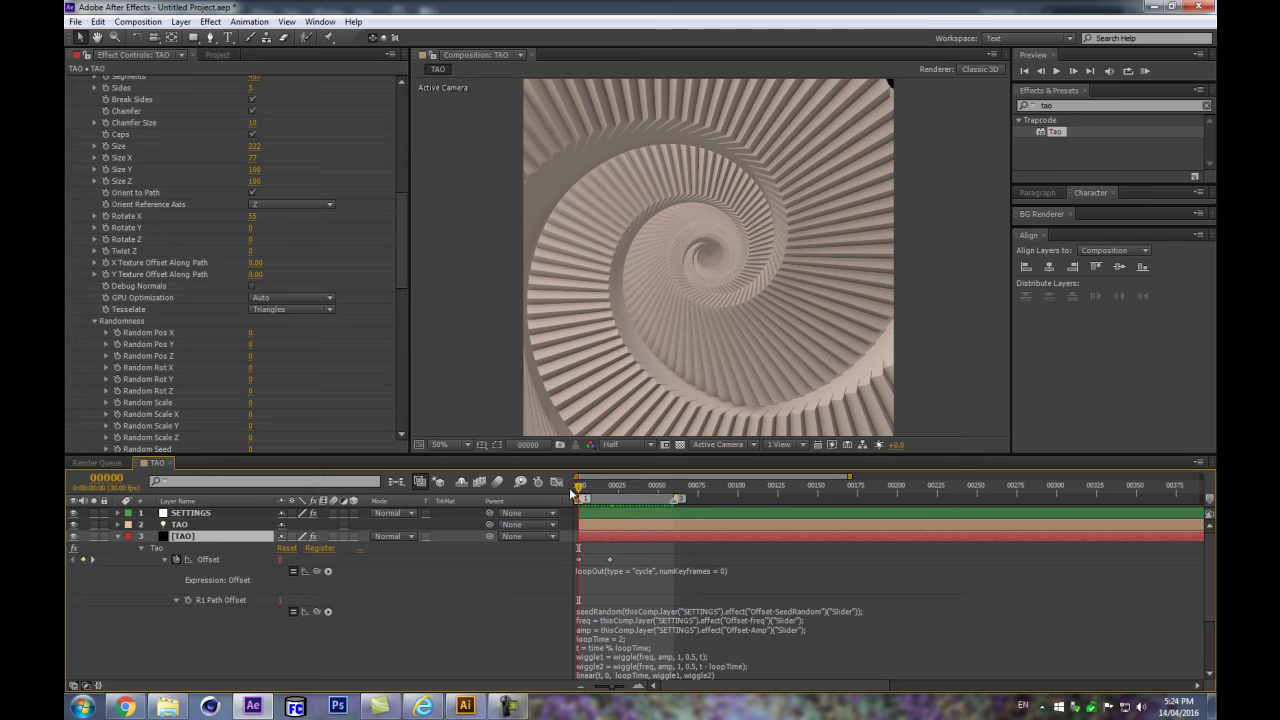
drag(590, 489, 528, 494)
scroll(391, 338, down, 3)
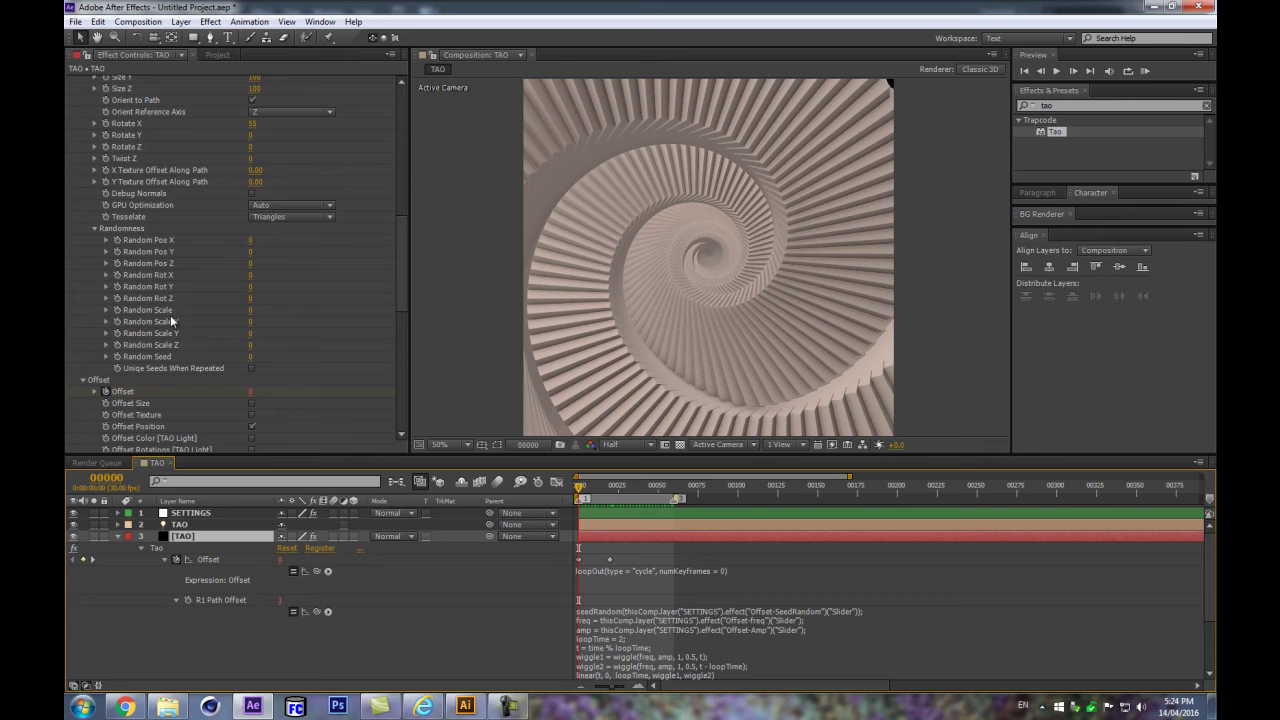
click(116, 287)
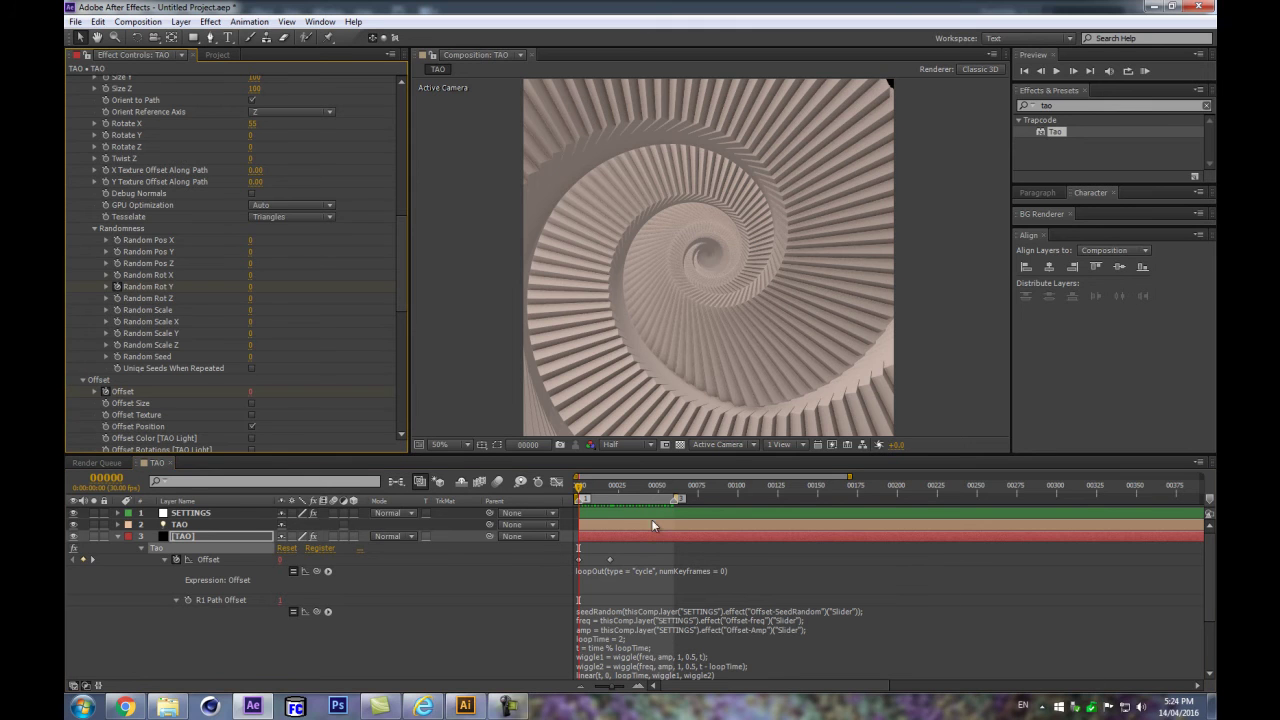
Step: Reveal the animated properties and add a Random Rot Y keyframe with value 0 at frame 60
key(3)
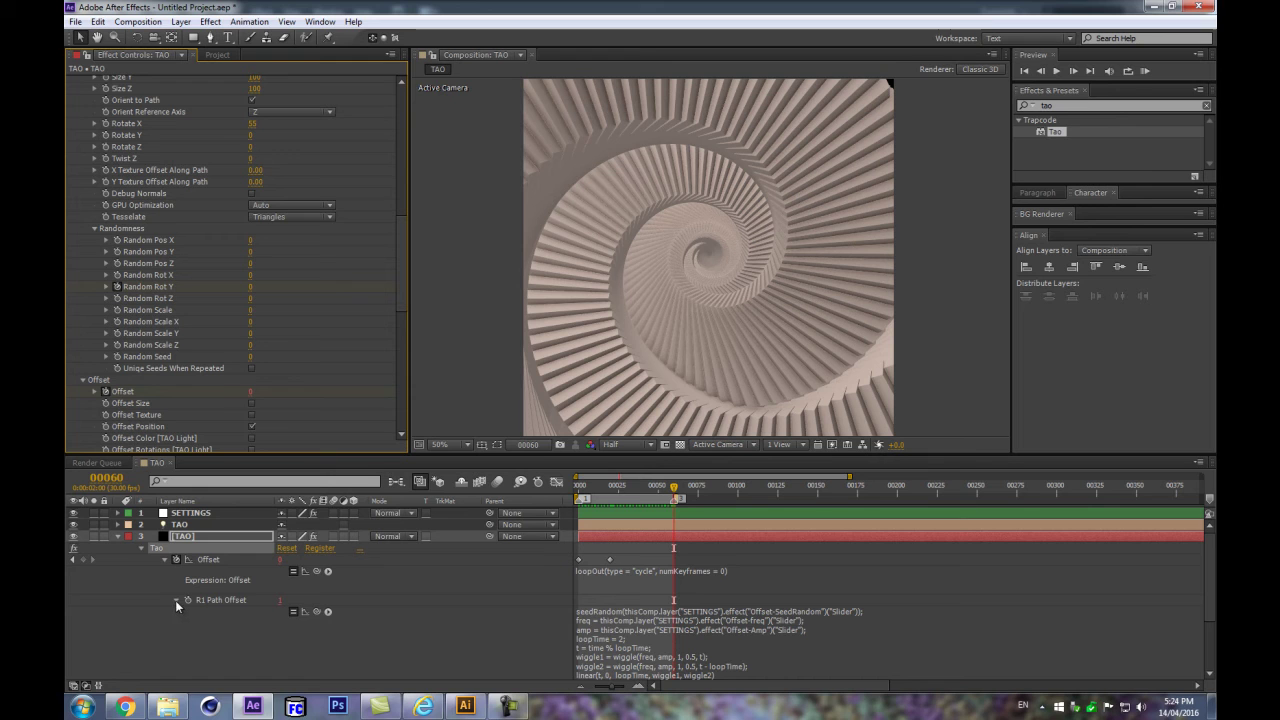
key(u)
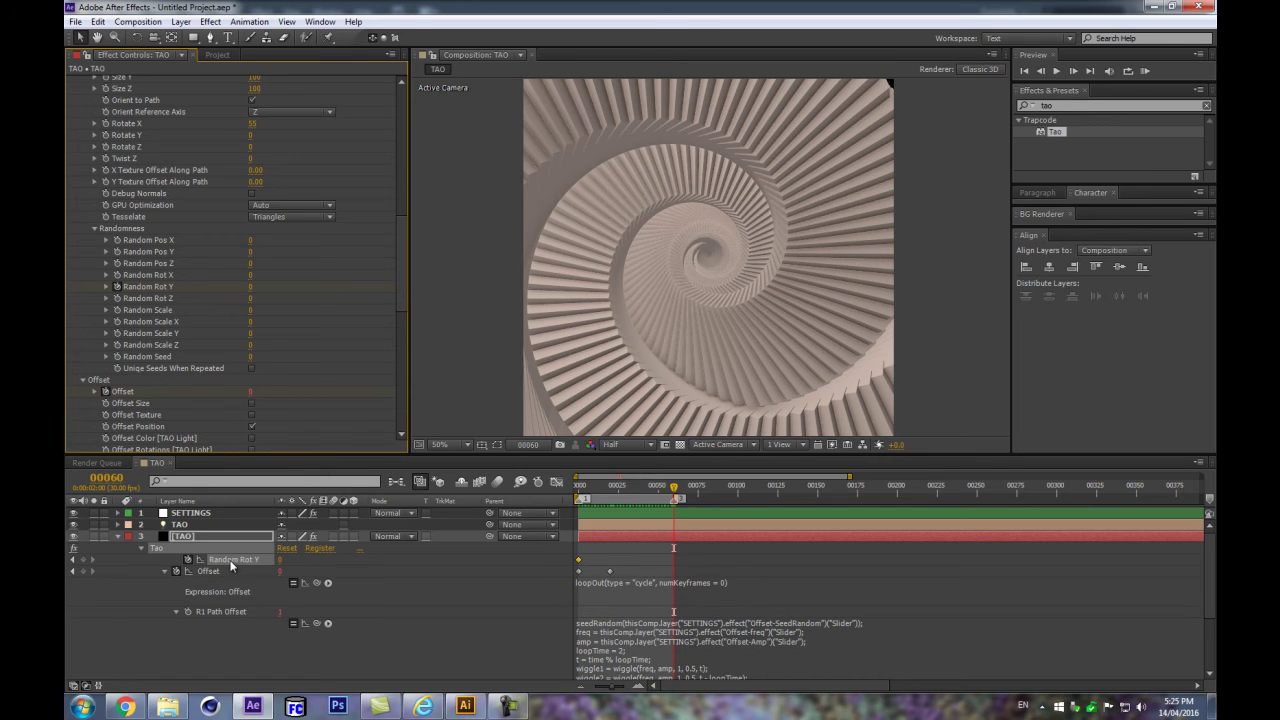
click(85, 561)
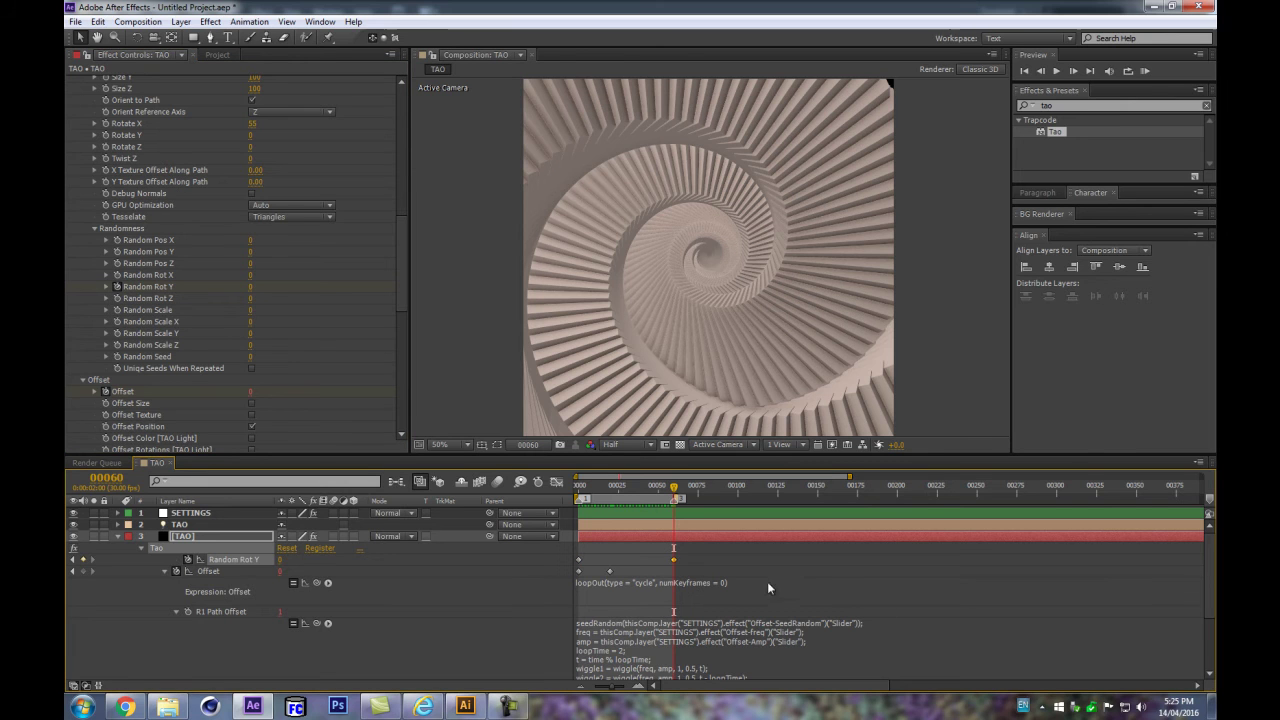
Step: Set Random Rot Y to 7 at frame 30 and preview the animation
click(626, 488)
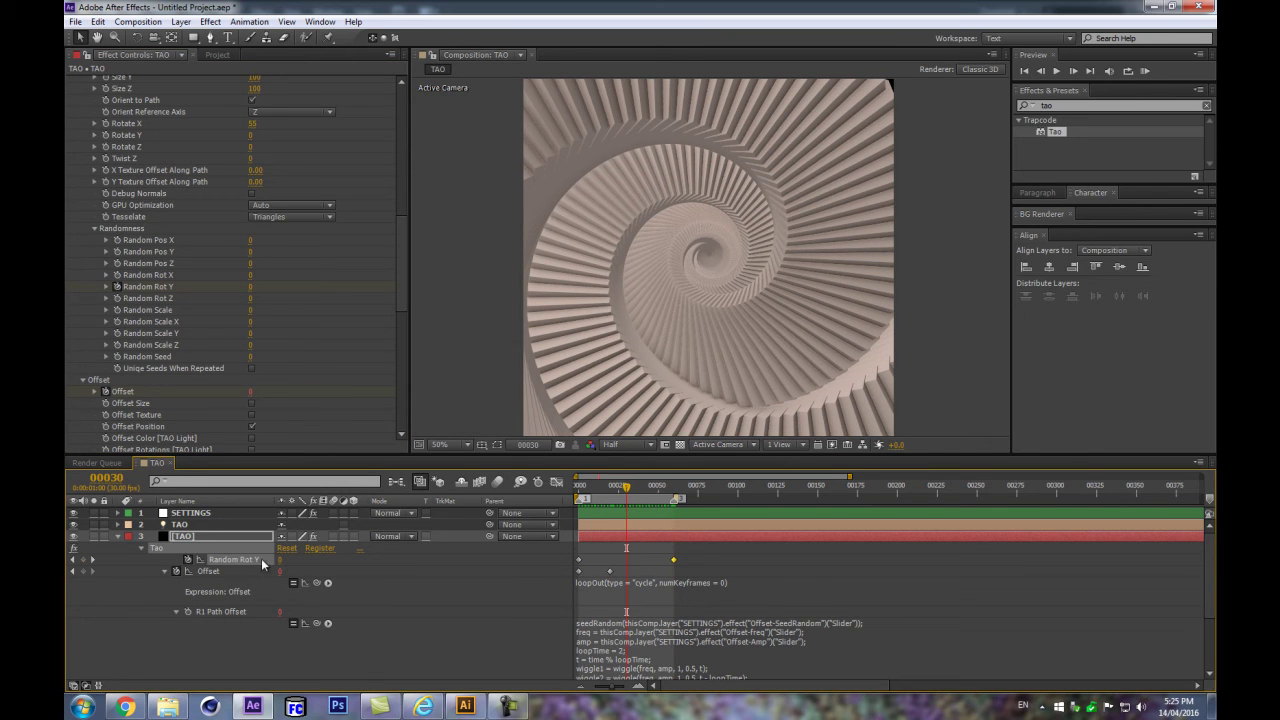
drag(279, 559, 284, 557)
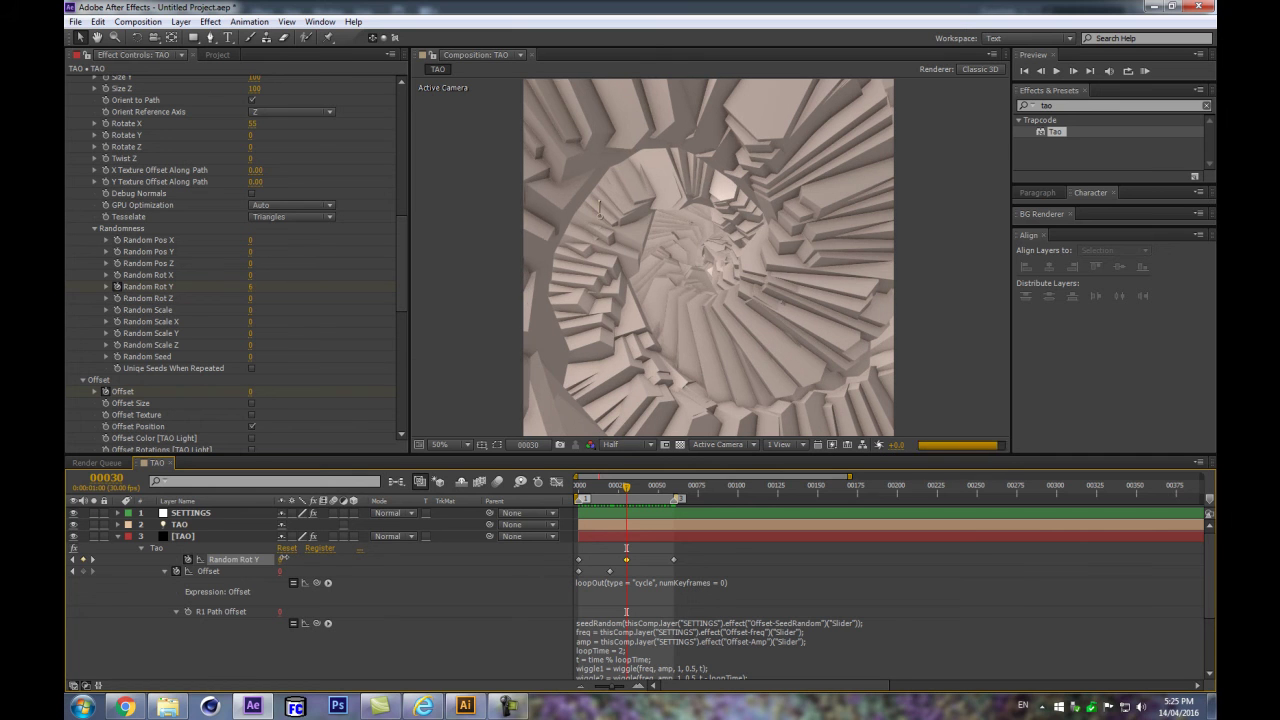
click(405, 640)
key(Return)
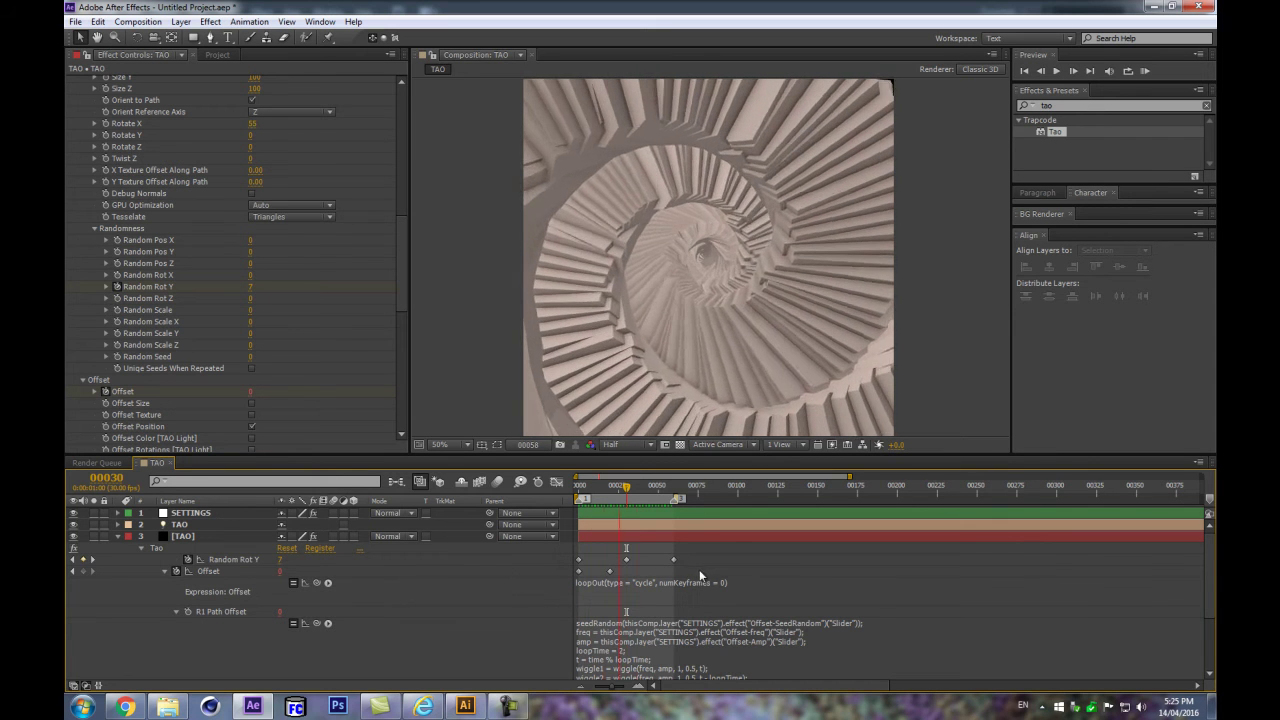
key(space)
Step: Compress the three Random Rot Y keyframes proportionally to span frames 0 to 20, and go to the middle keyframe at frame 10
drag(699, 559, 531, 563)
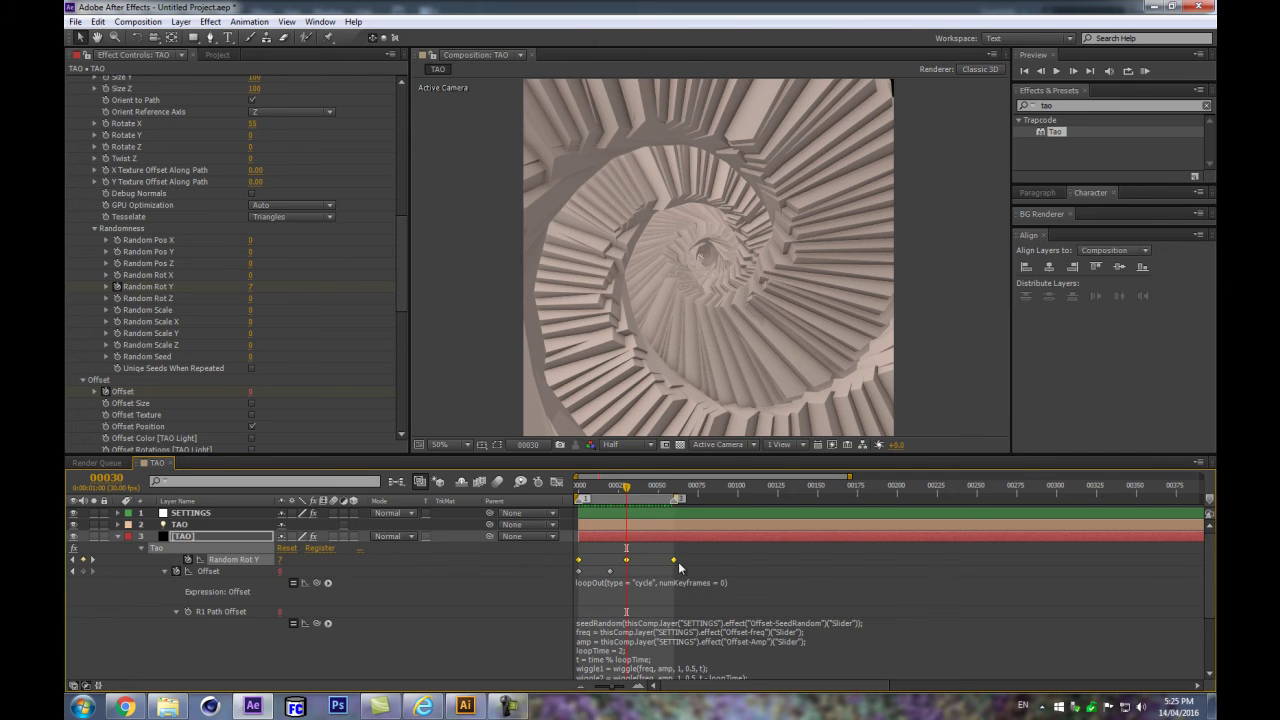
alt+drag(620, 566, 606, 566)
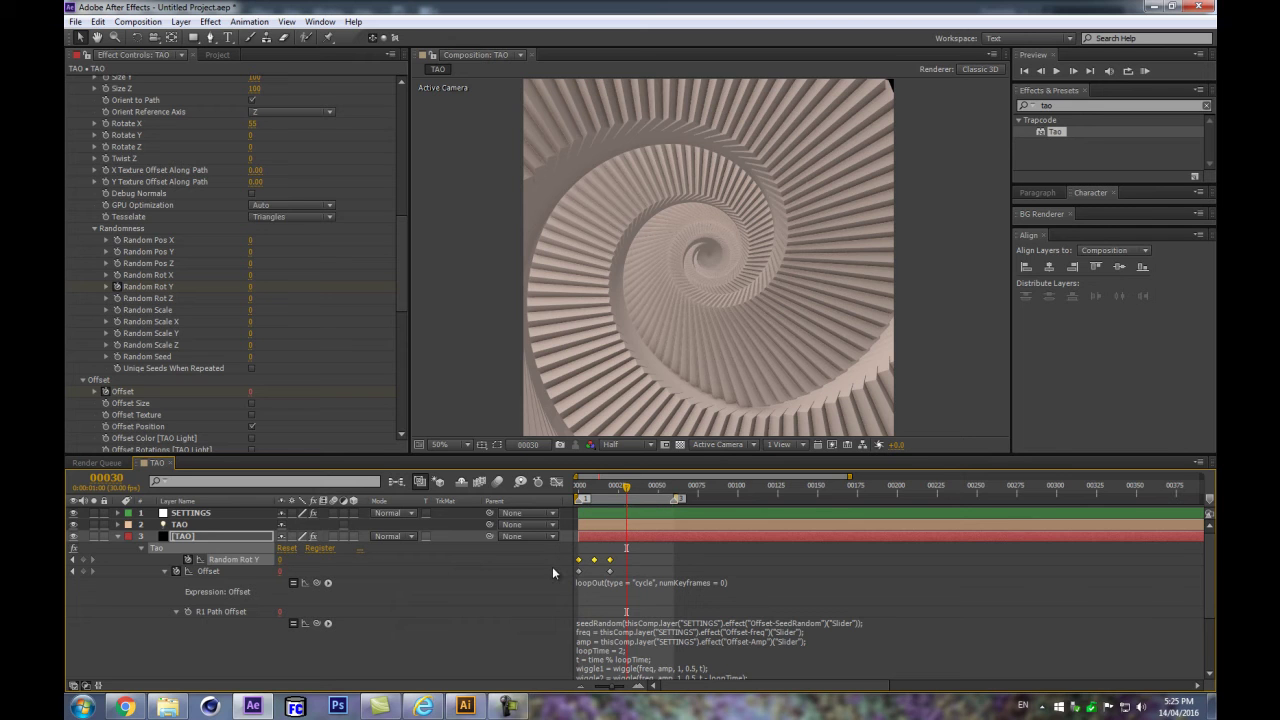
click(594, 490)
Step: Copy the loopOut(type = "cycle", numKeyframes = 0) expression from Offset and apply it to Random Rot Y
click(736, 584)
key(ctrl+c)
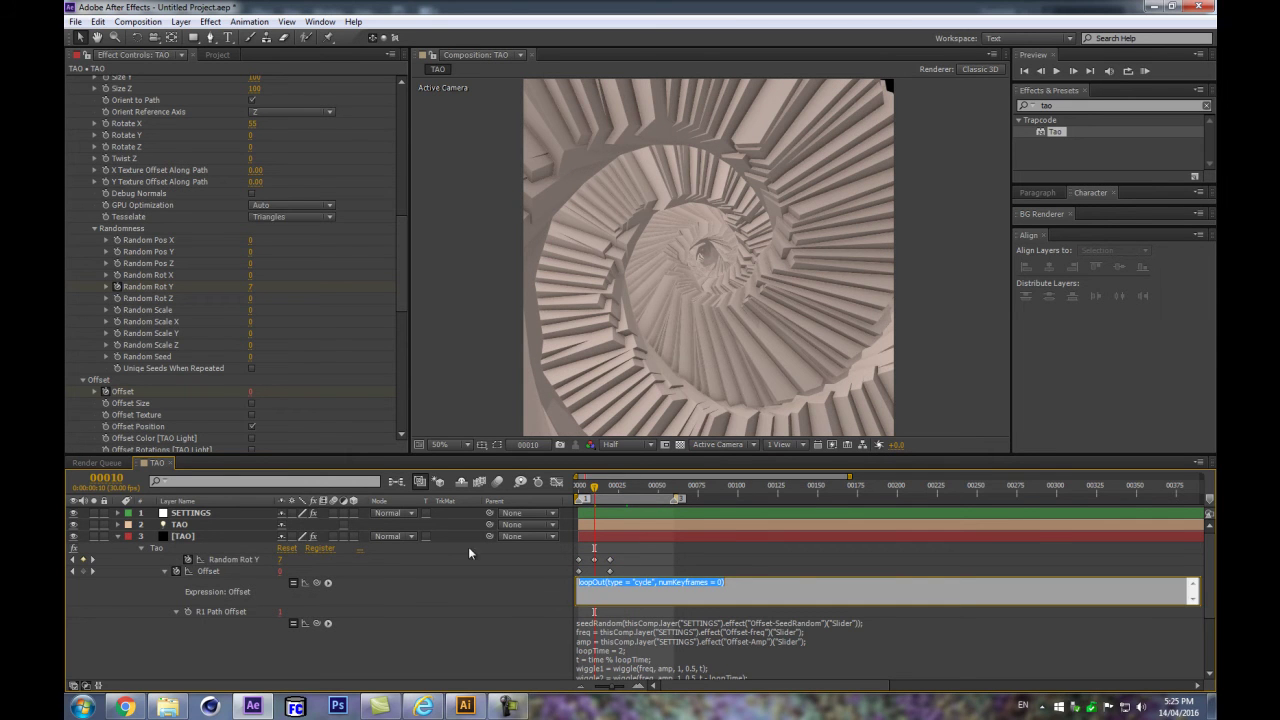
alt+click(187, 560)
key(ctrl+v)
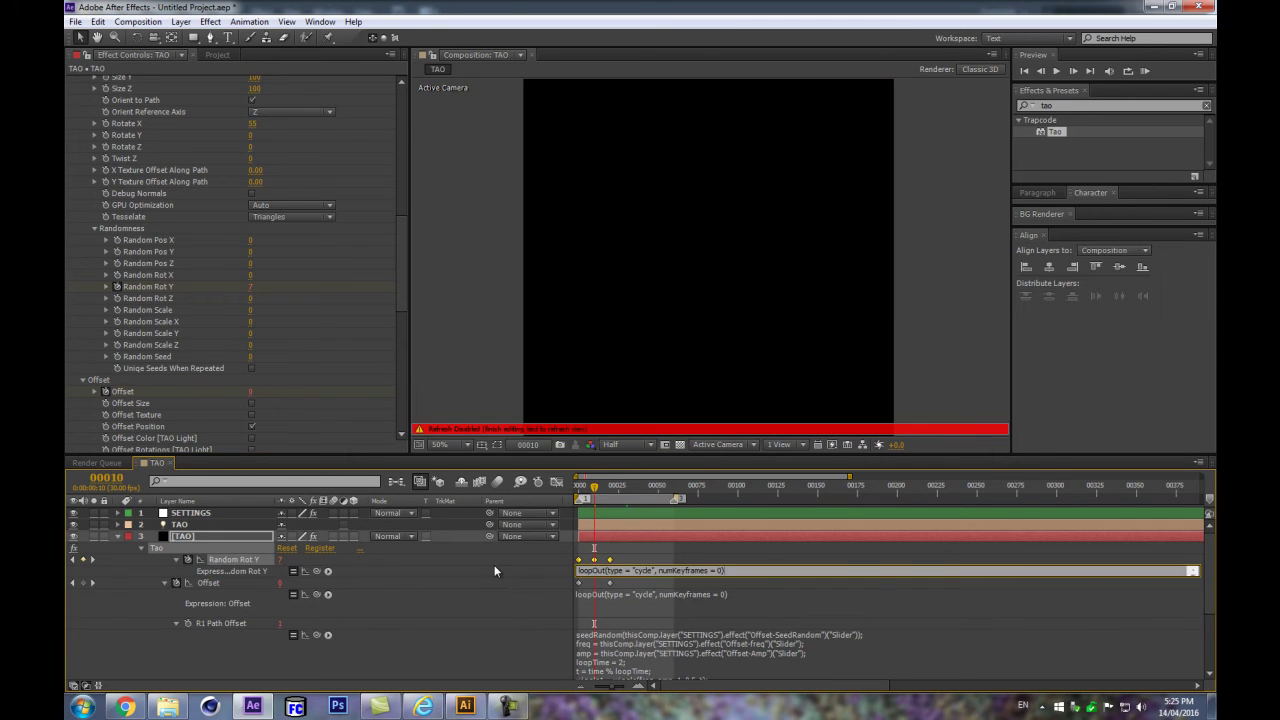
click(686, 532)
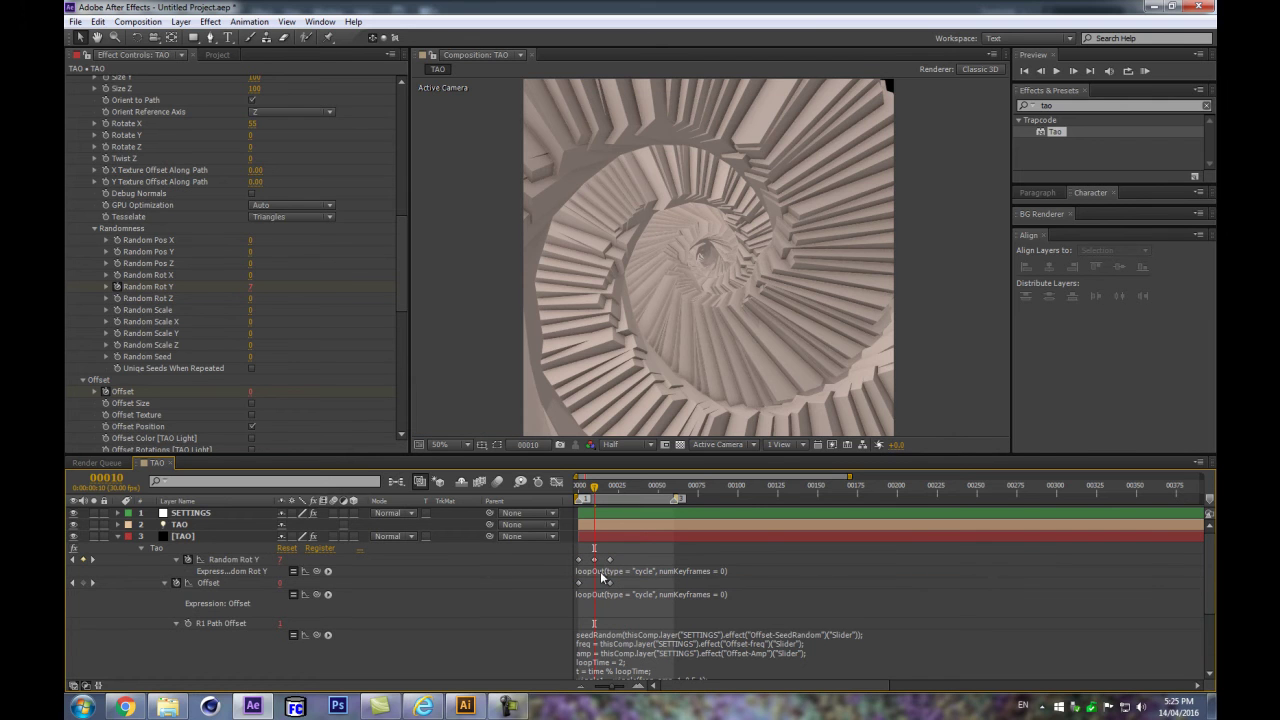
Step: Set the Random Rot Y keyframe at frame 10 to 2, dismiss the error dialog and preview the loop
click(548, 574)
click(368, 568)
text(2)
key(Return)
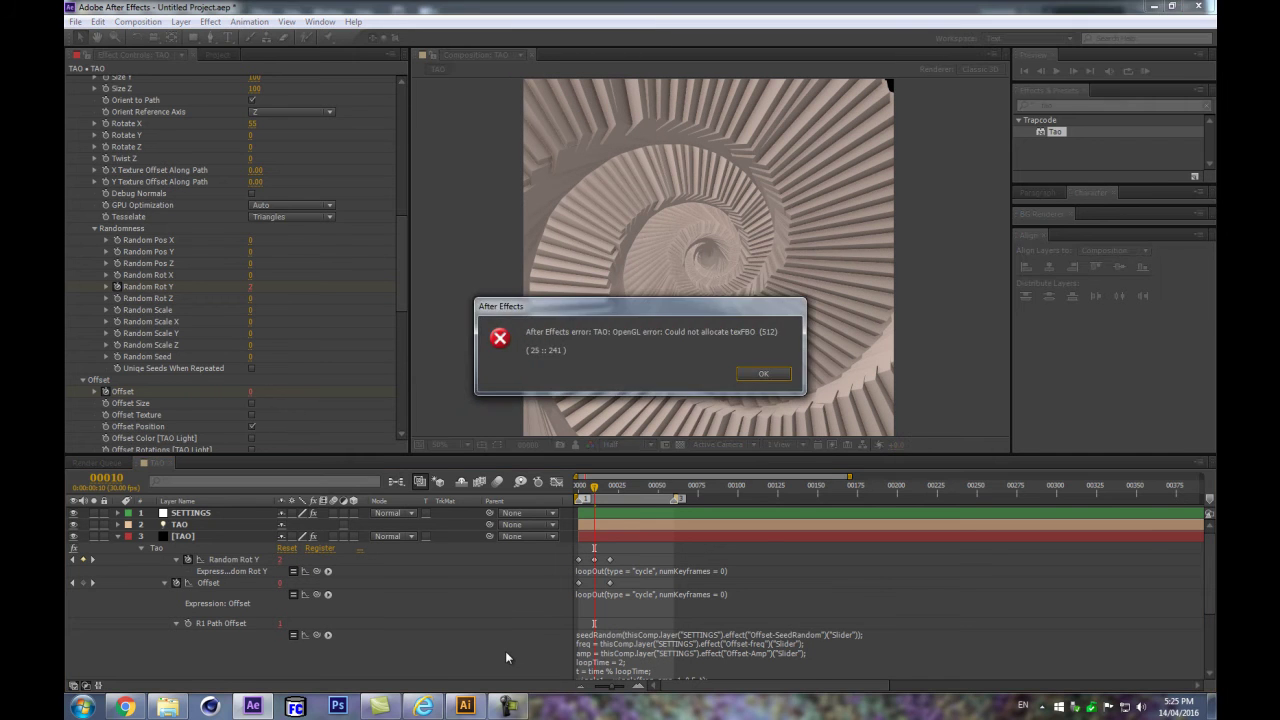
key(Return)
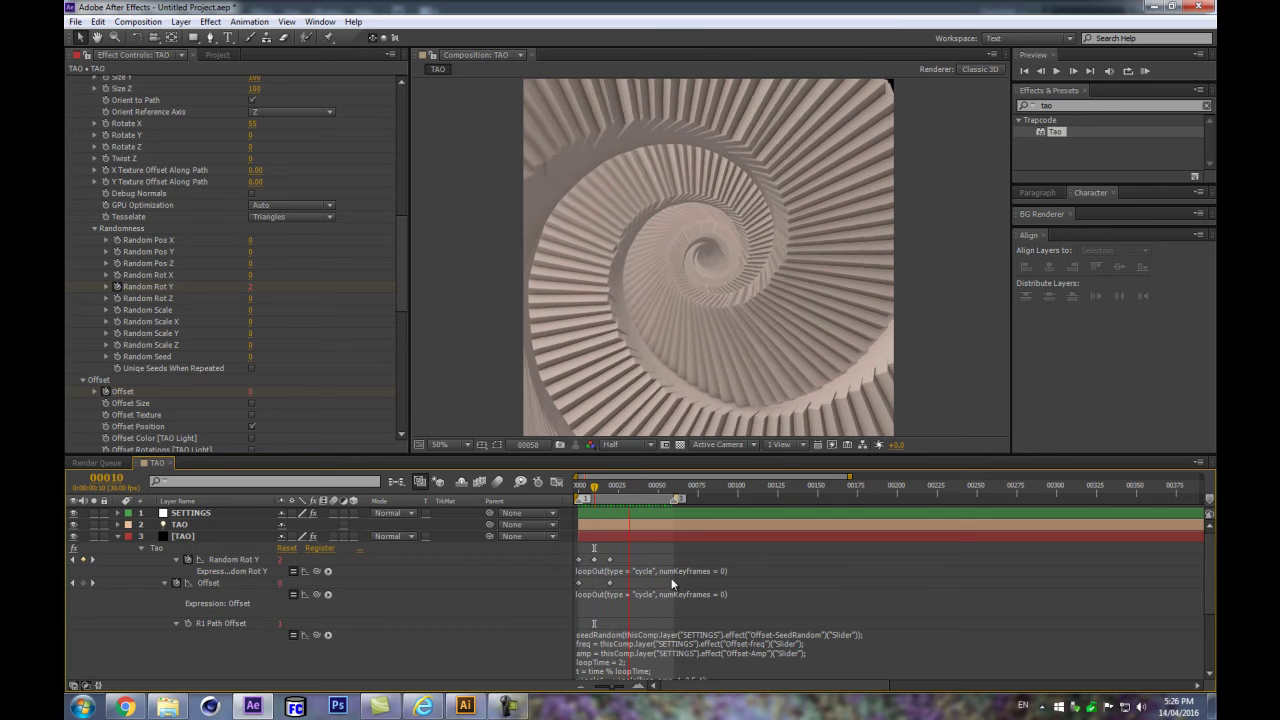
key(space)
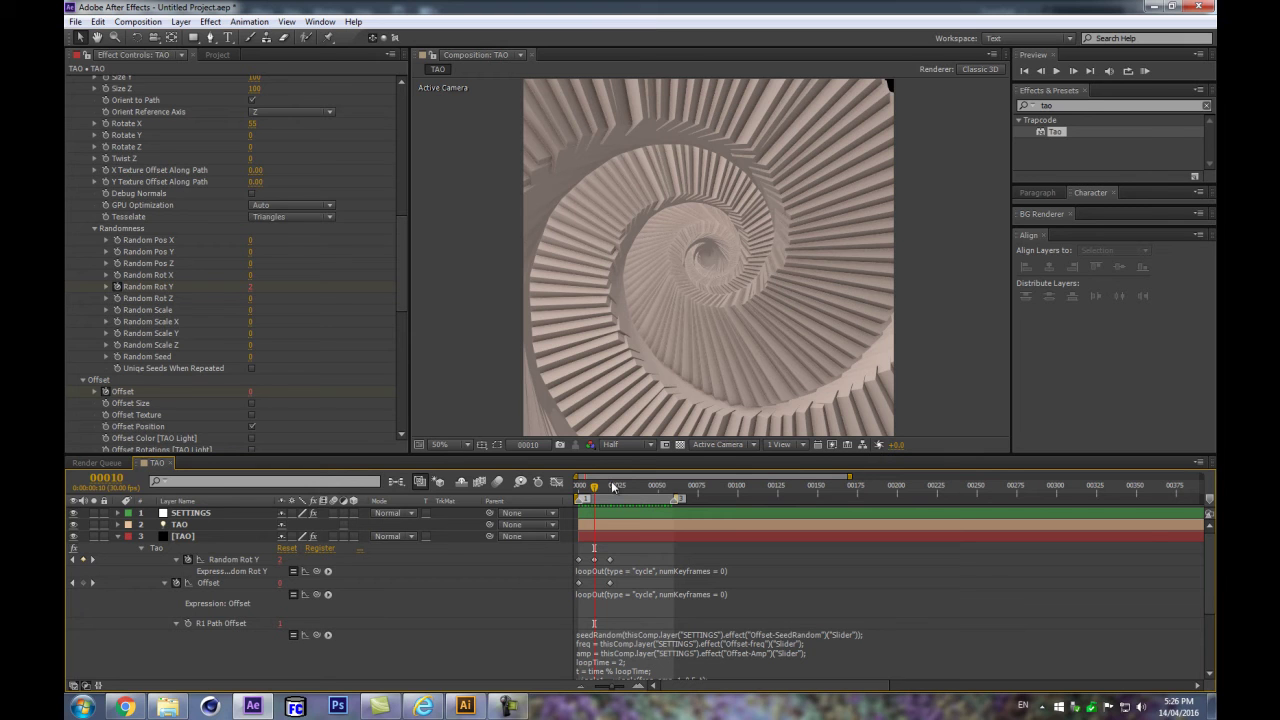
Step: Stretch the Random Rot Y and Offset keyframes proportionally to end at frame 30, and RAM preview the result
drag(612, 487, 626, 490)
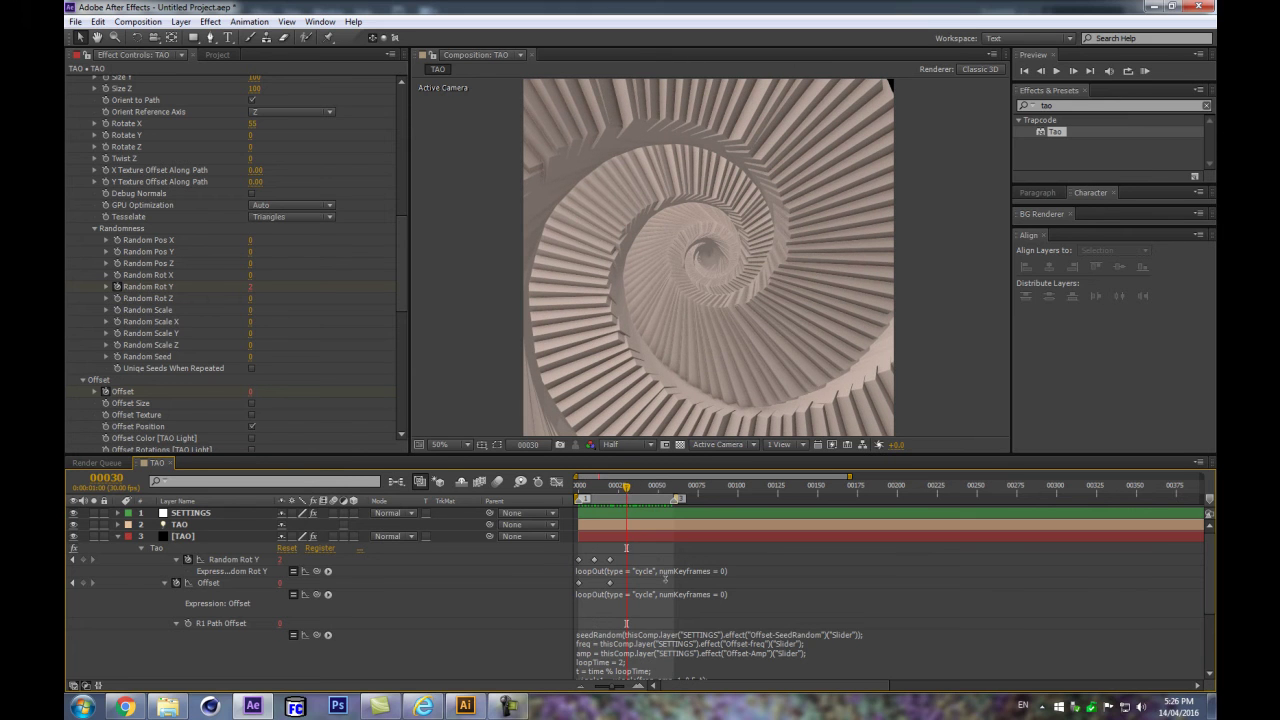
drag(634, 560, 487, 610)
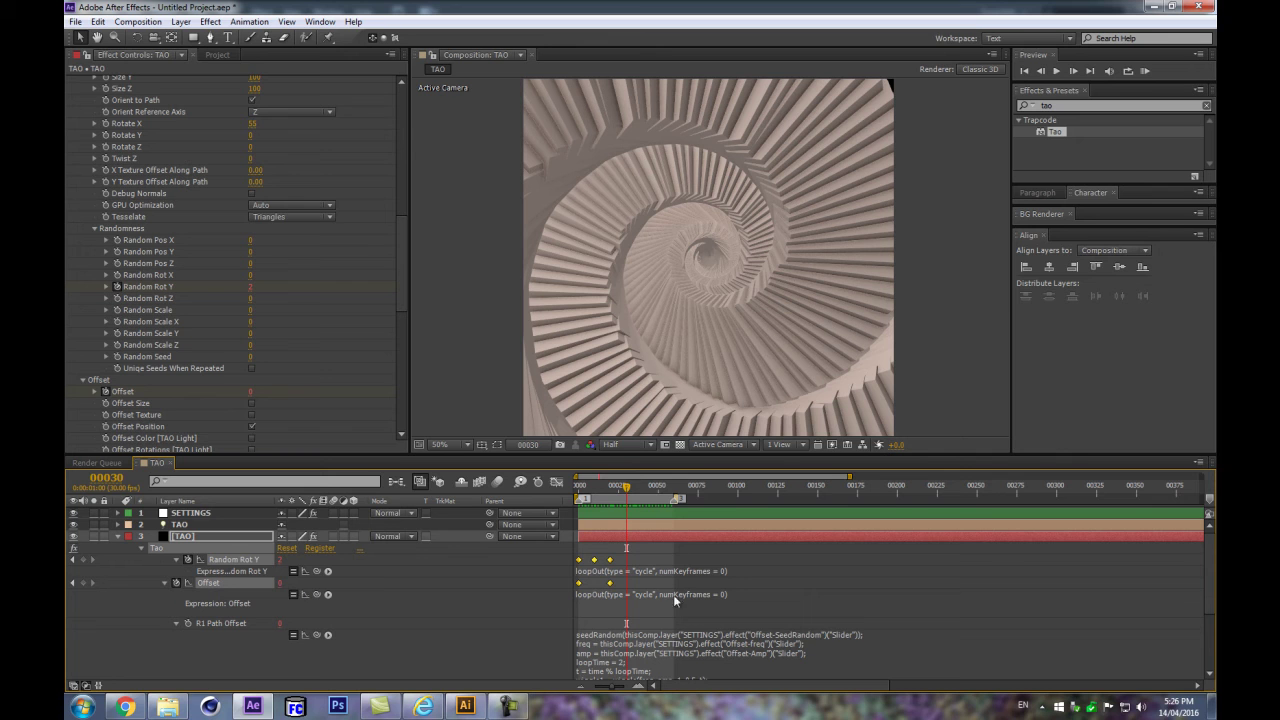
drag(630, 586, 628, 586)
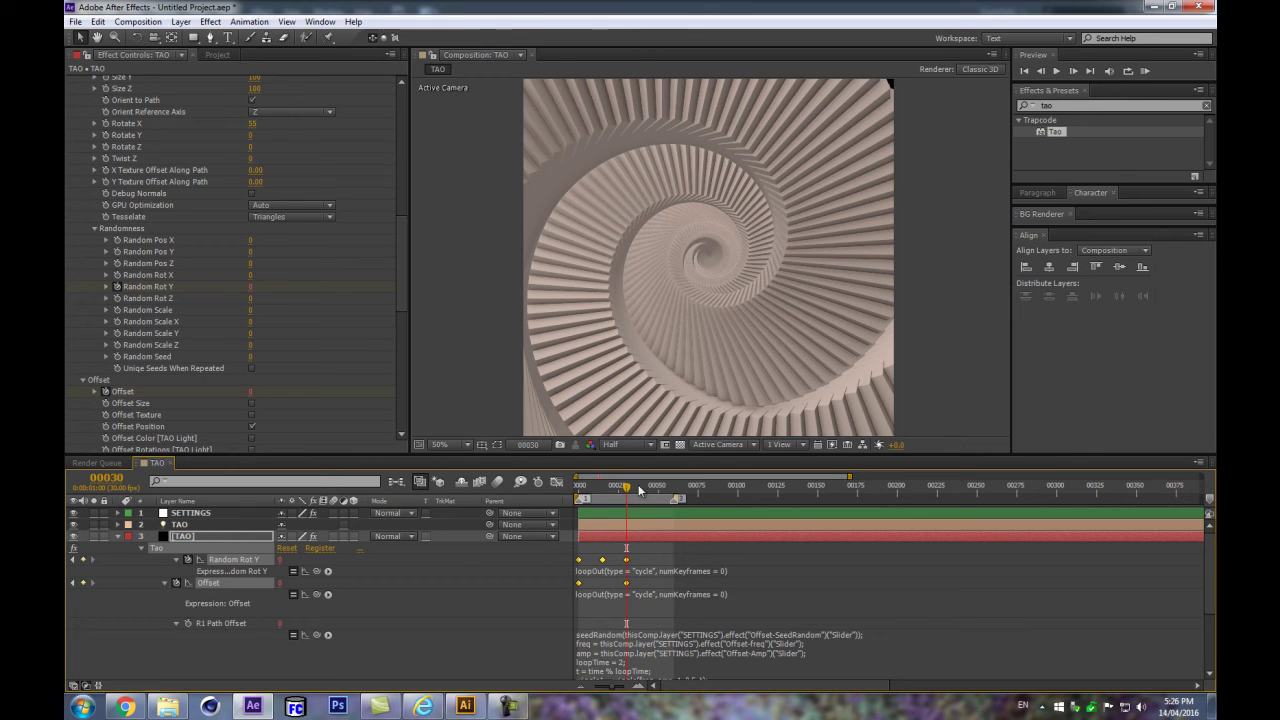
click(461, 566)
key(KP_0)
key(Return)
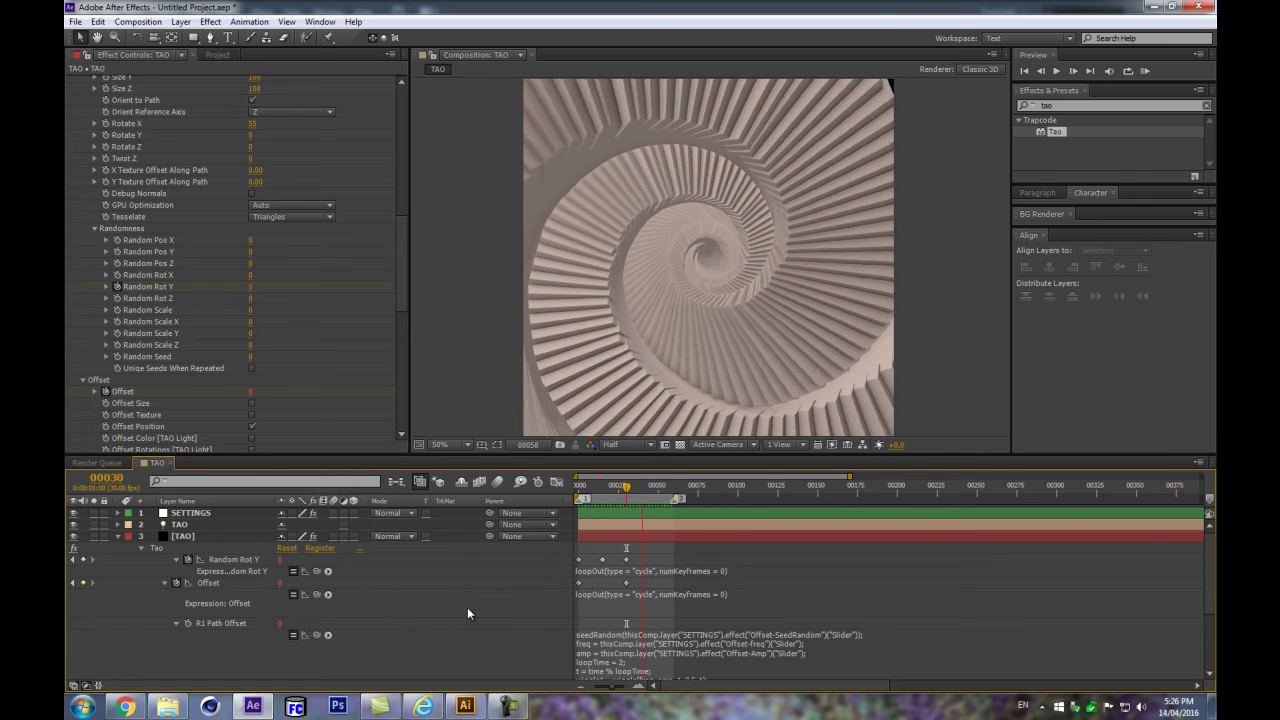
key(space)
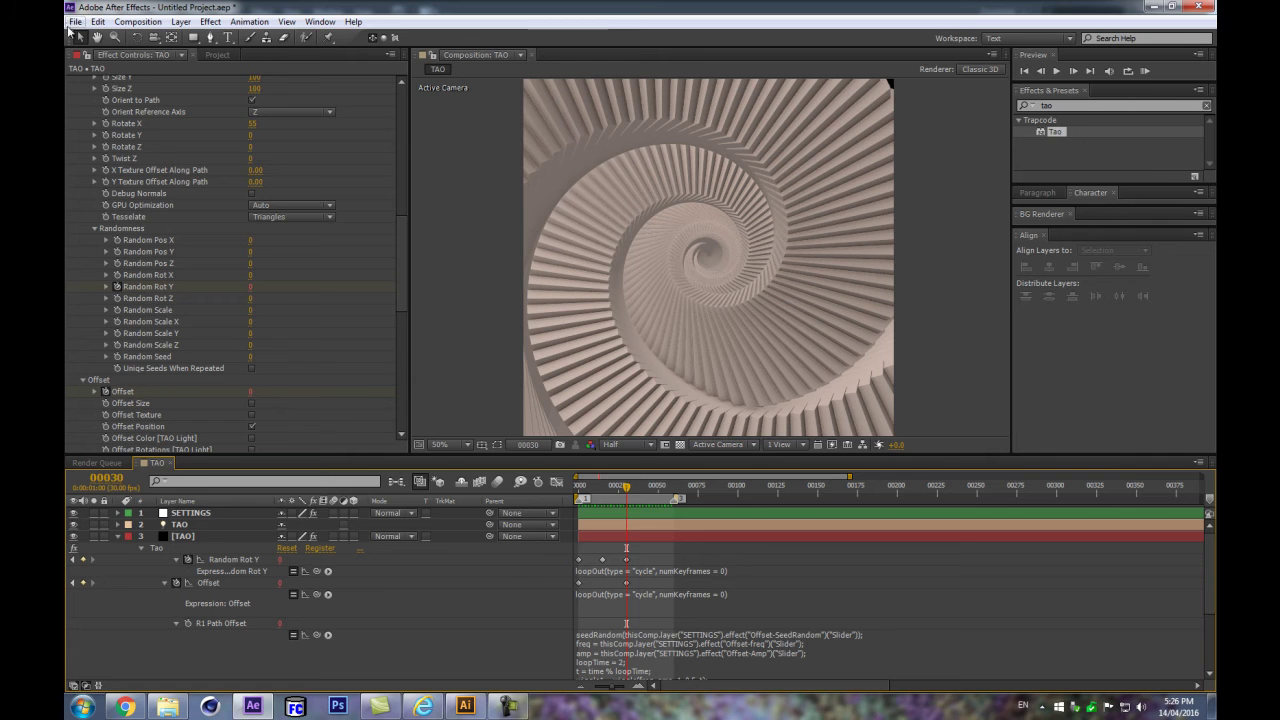
Step: Set Segments to 257 and recalculate the Offset keyframe value at frame 30 for the new segment count
scroll(270, 264, up, 5)
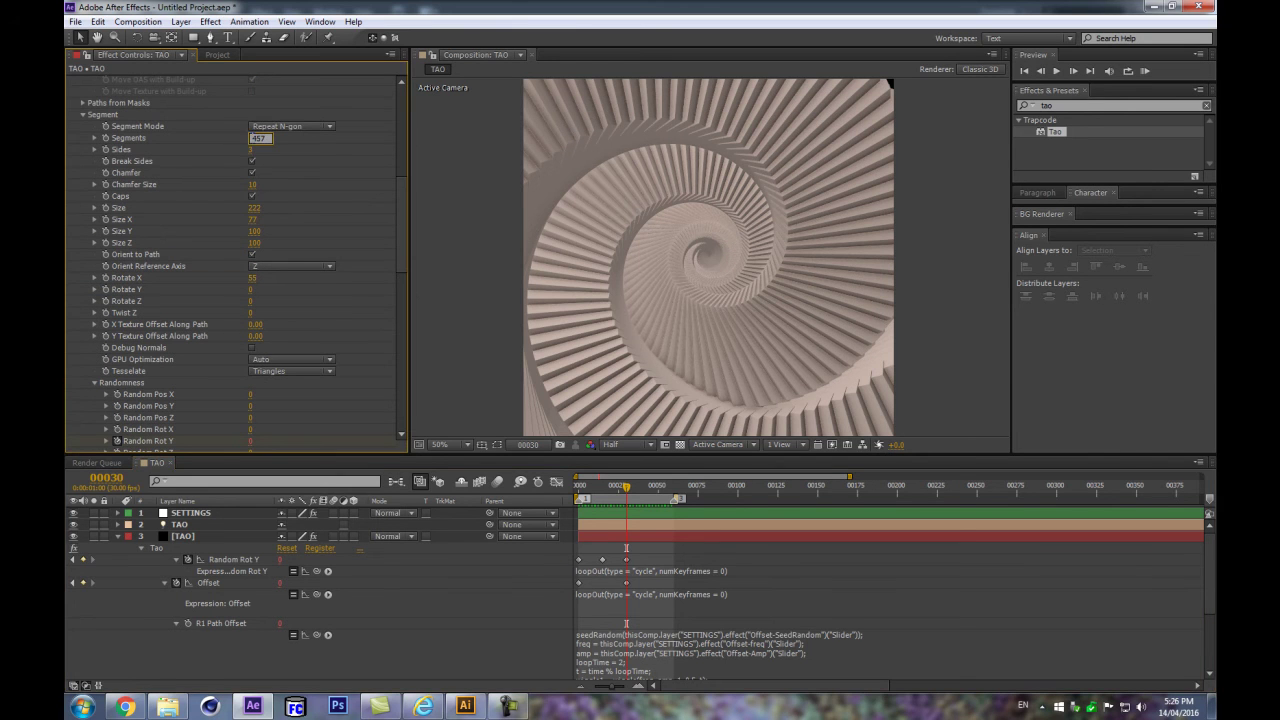
key(Return)
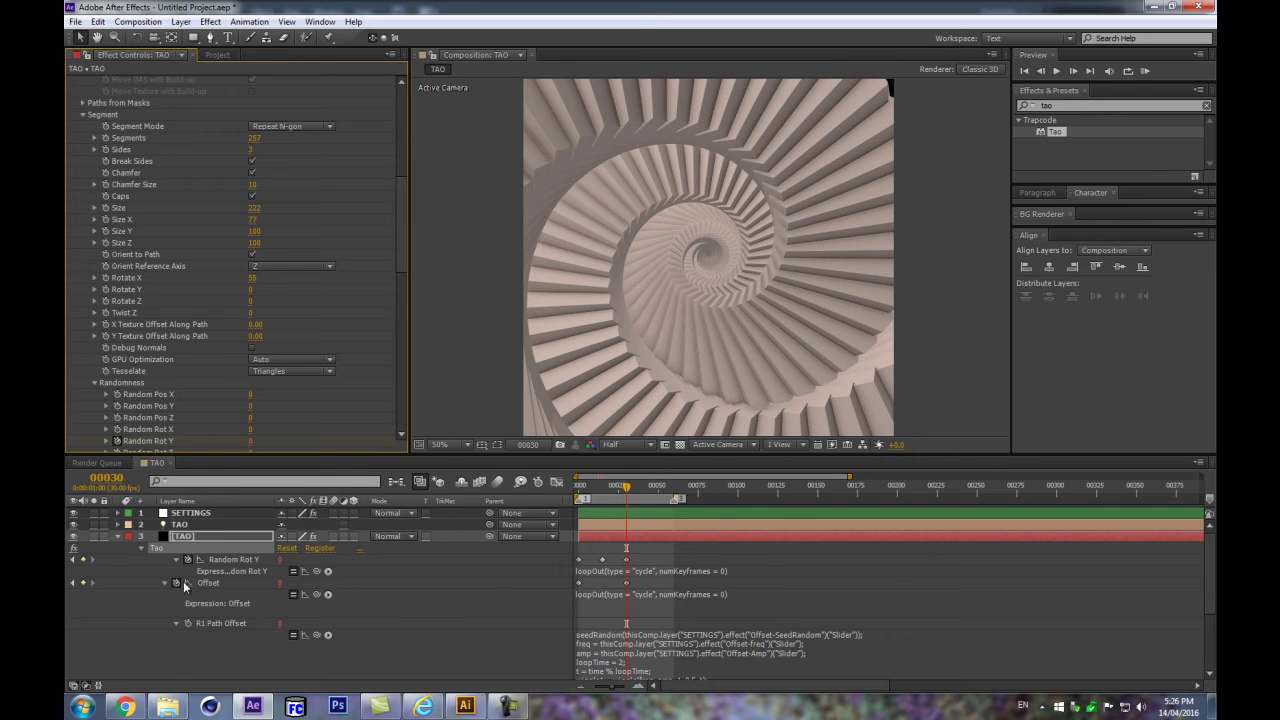
click(284, 583)
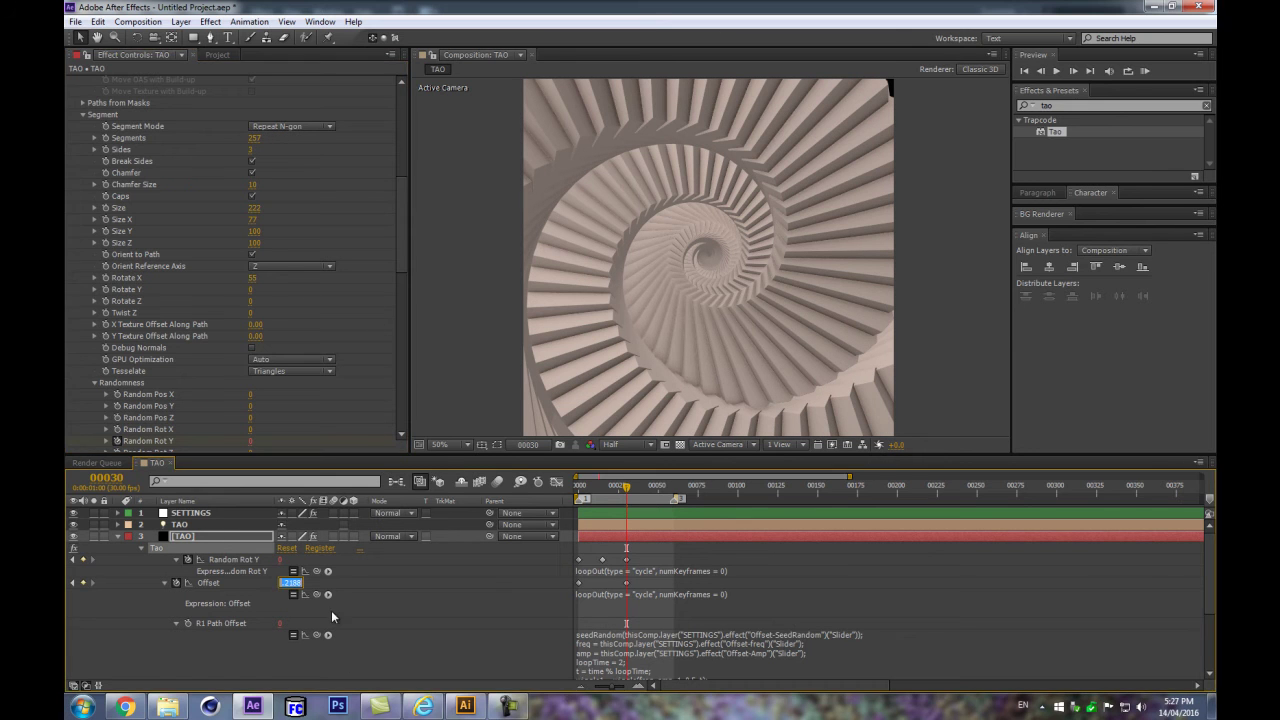
text(100)
key(Return)
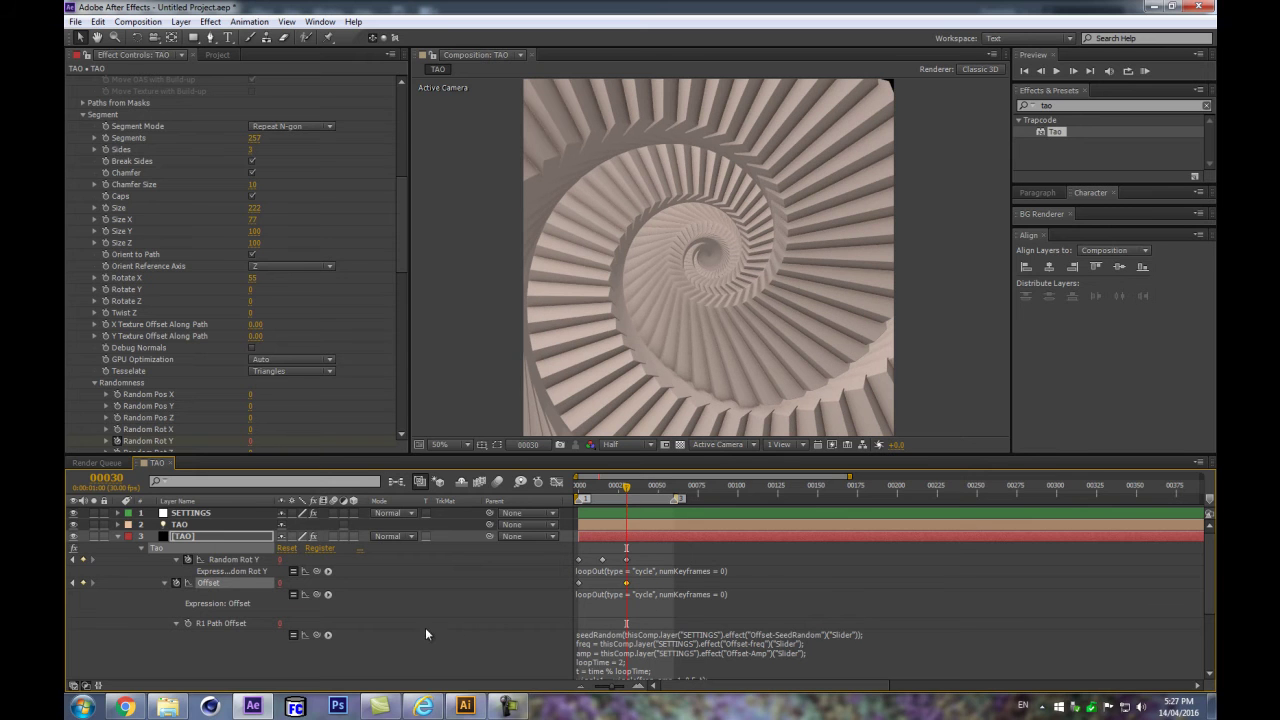
click(427, 638)
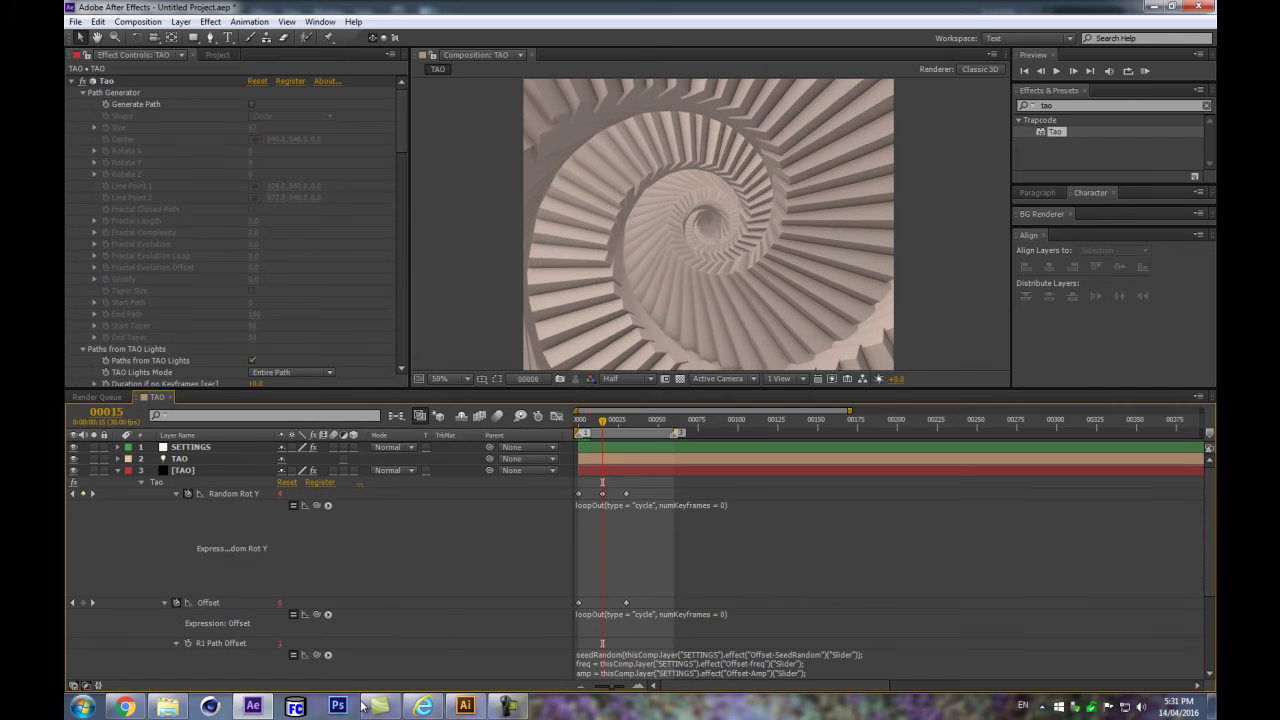
Step: Stretch the Random Rot Y keyframes proportionally to end at frame 60, then RAM preview the loop and dismiss the error dialog
mouse_move(385, 708)
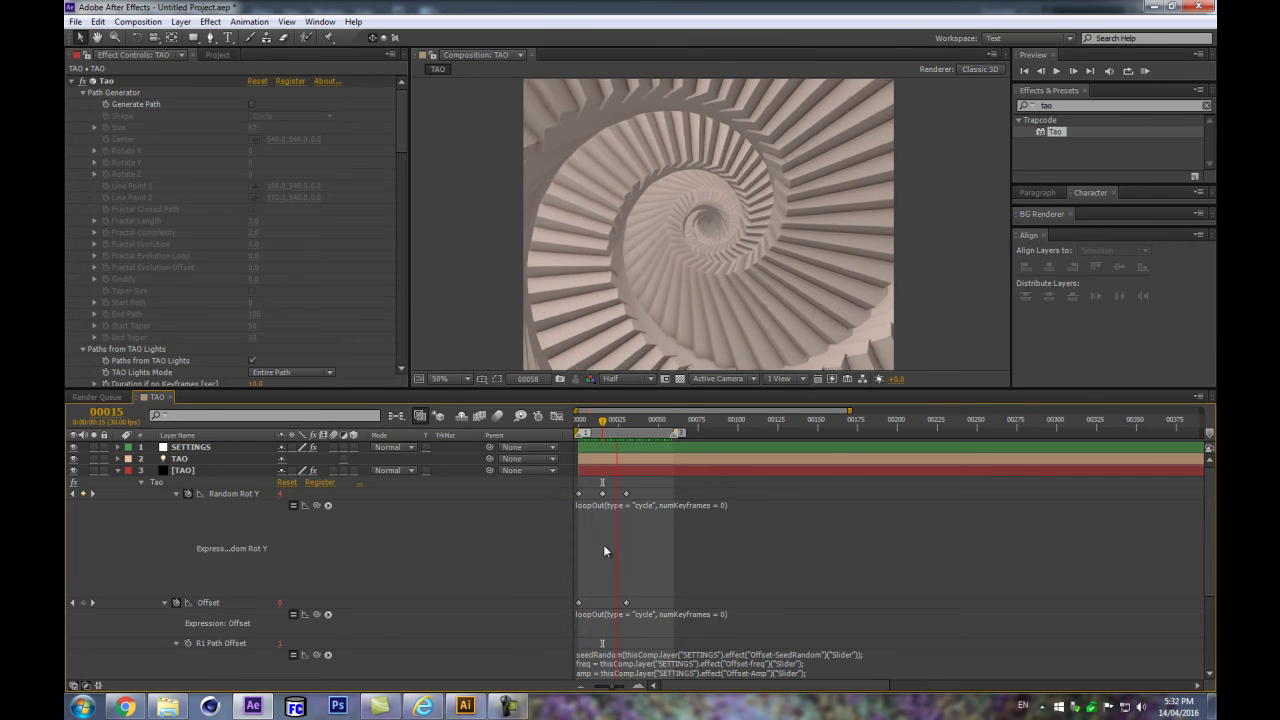
click(535, 494)
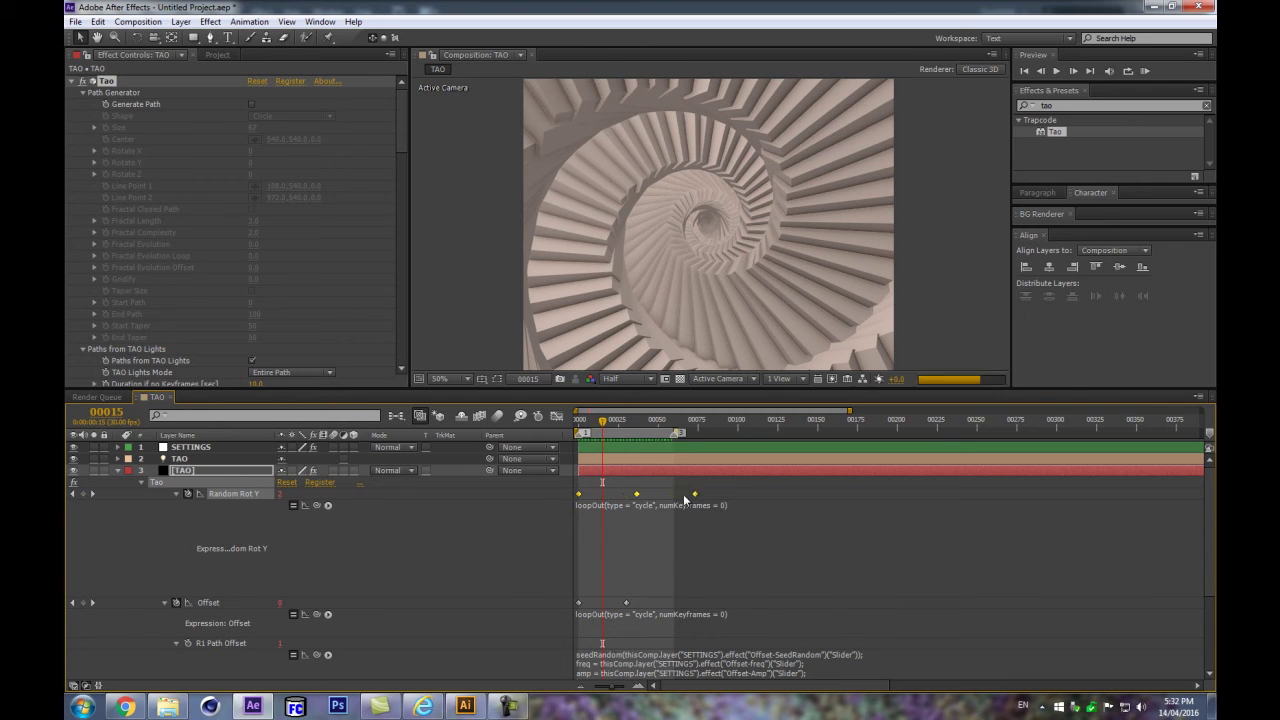
click(500, 550)
key(KP_0)
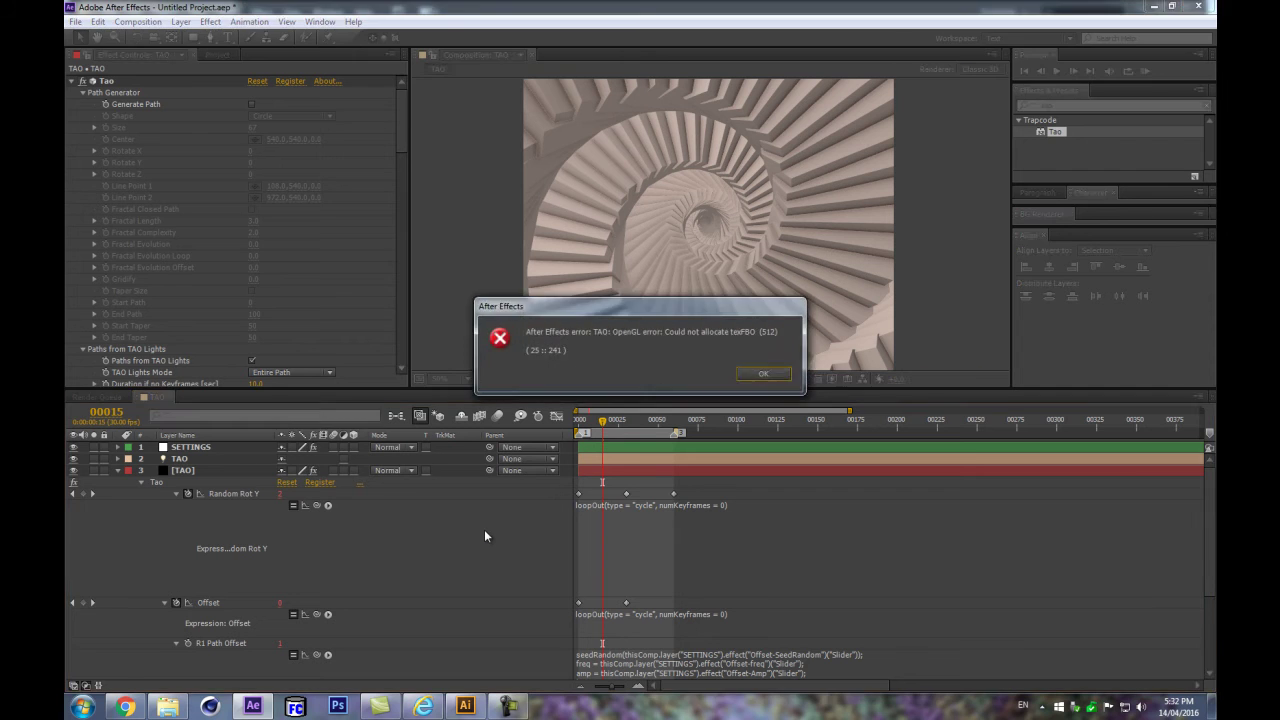
key(Return)
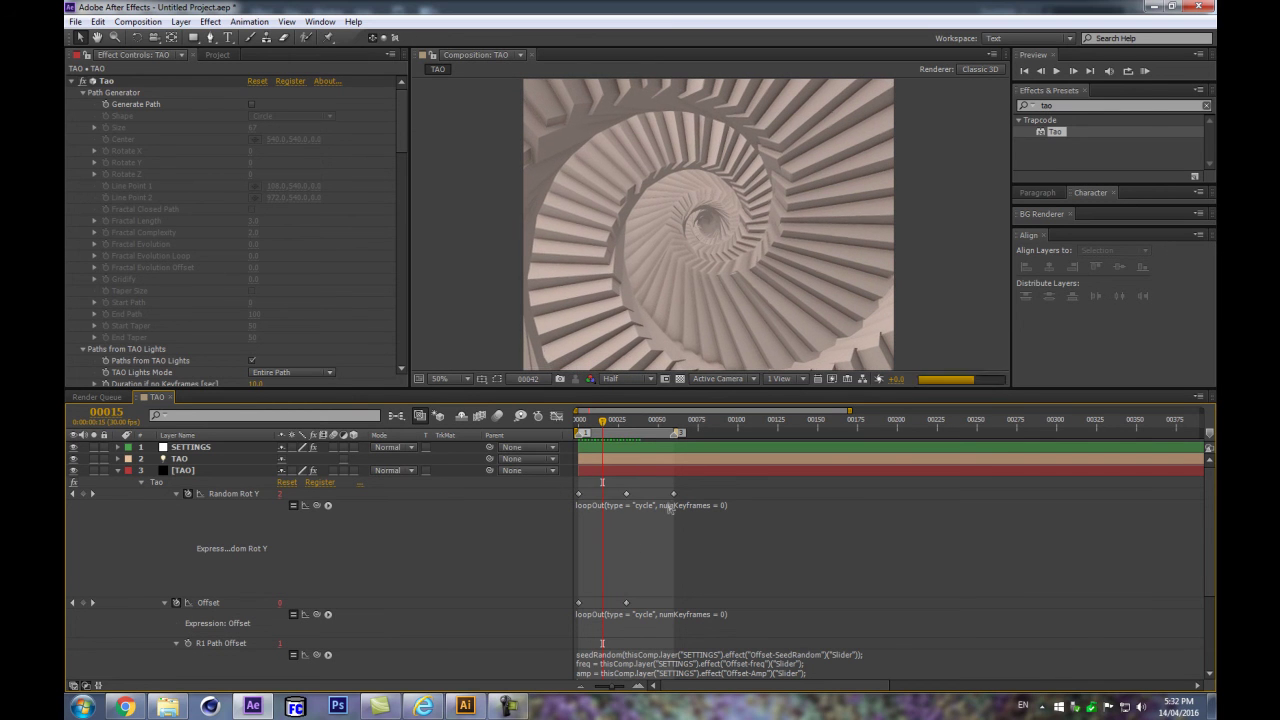
key(space)
Step: Move the last Offset keyframe to frame 60 and RAM preview the slower loop
drag(590, 427, 629, 424)
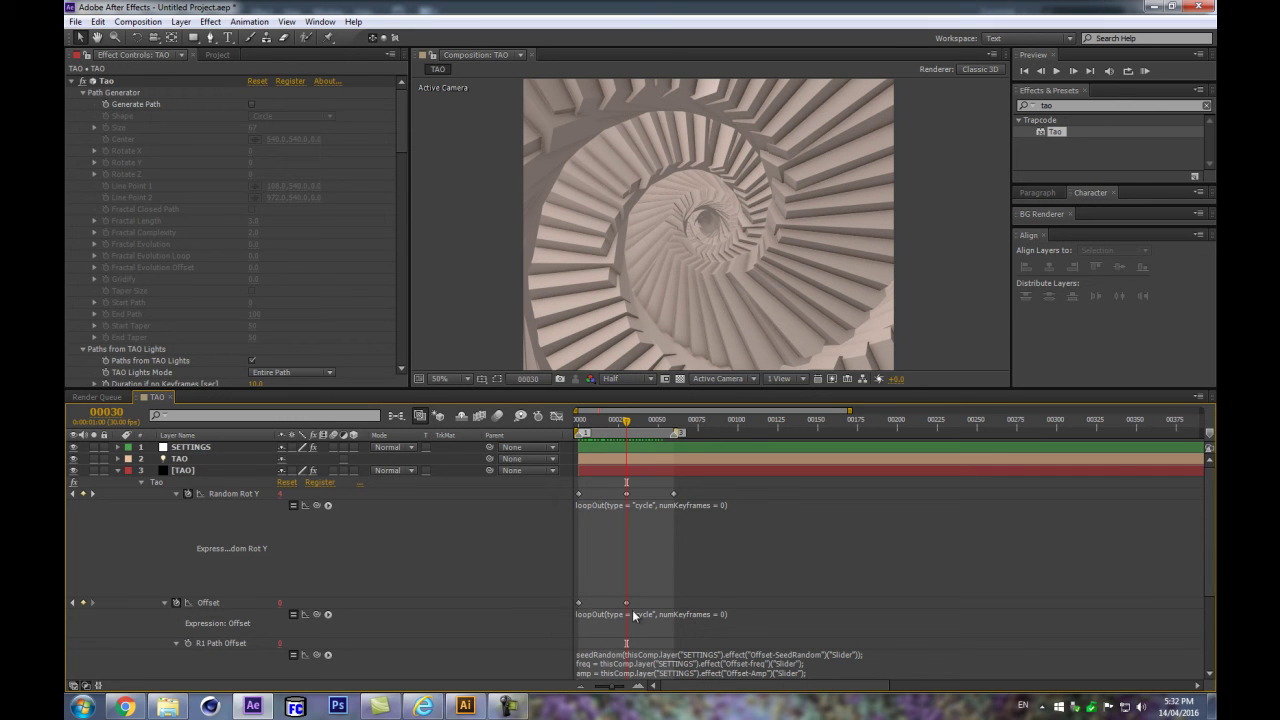
drag(632, 608, 673, 607)
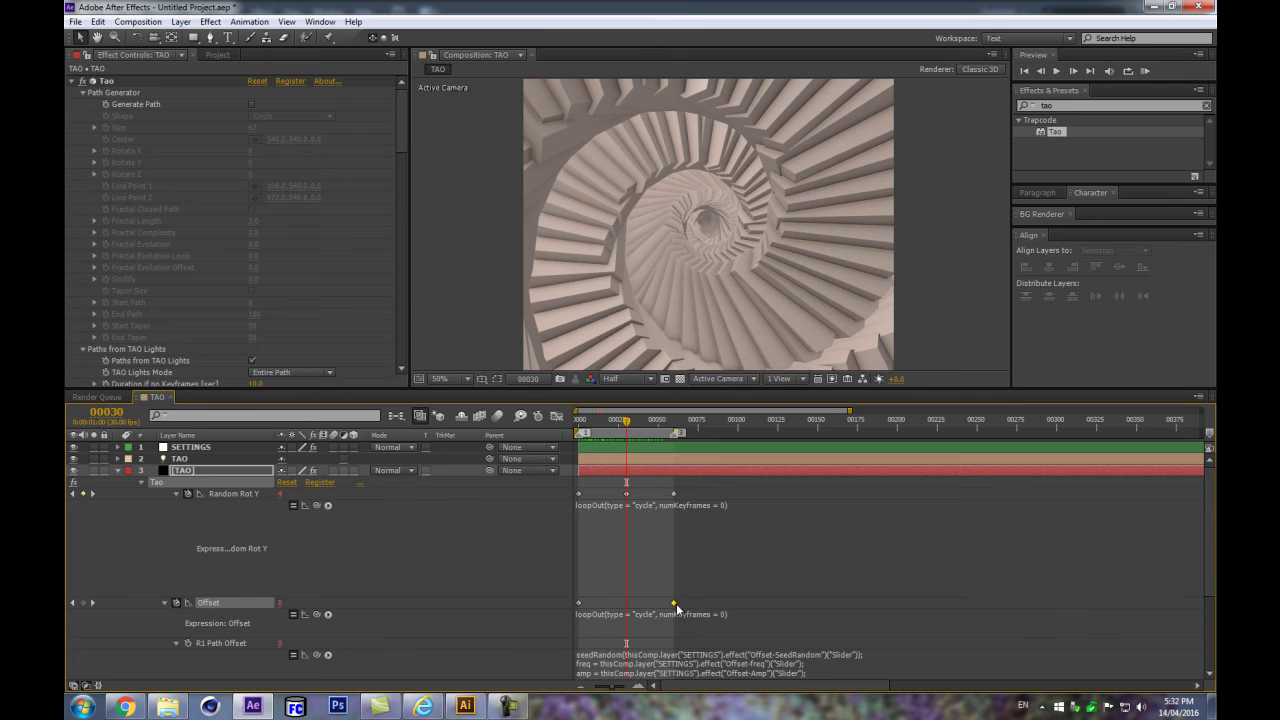
click(503, 532)
key(KP_0)
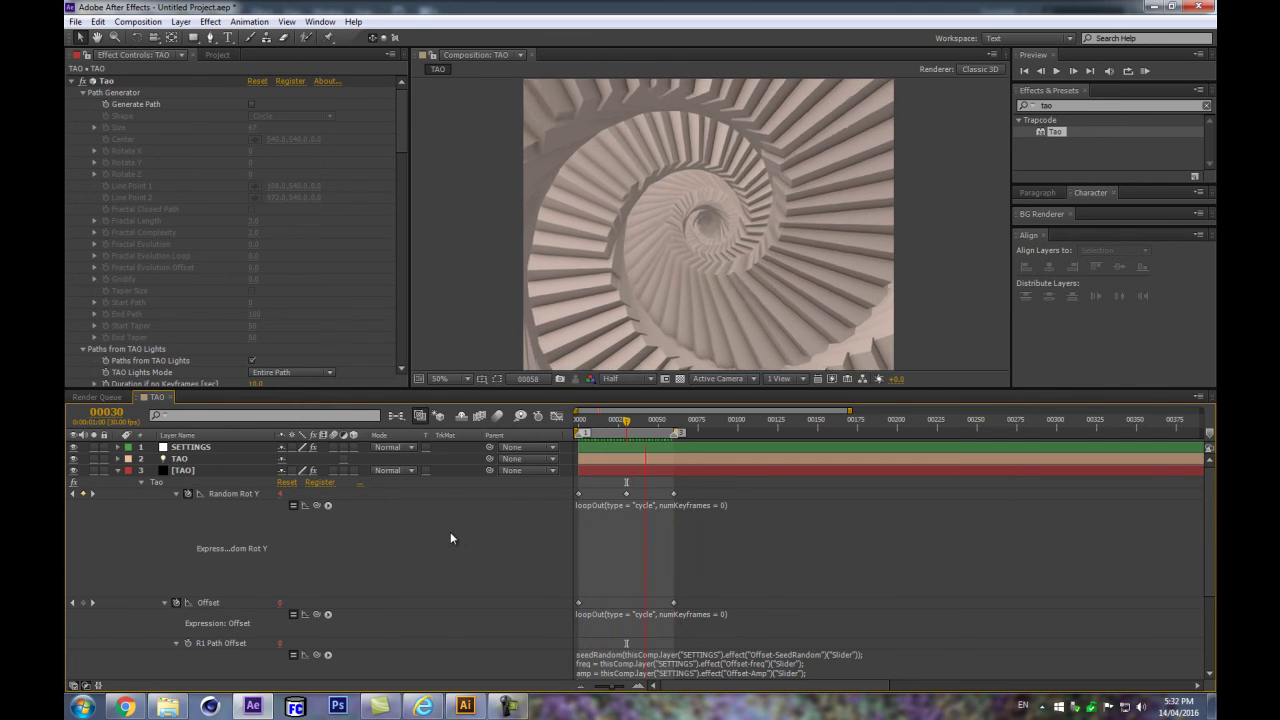
key(space)
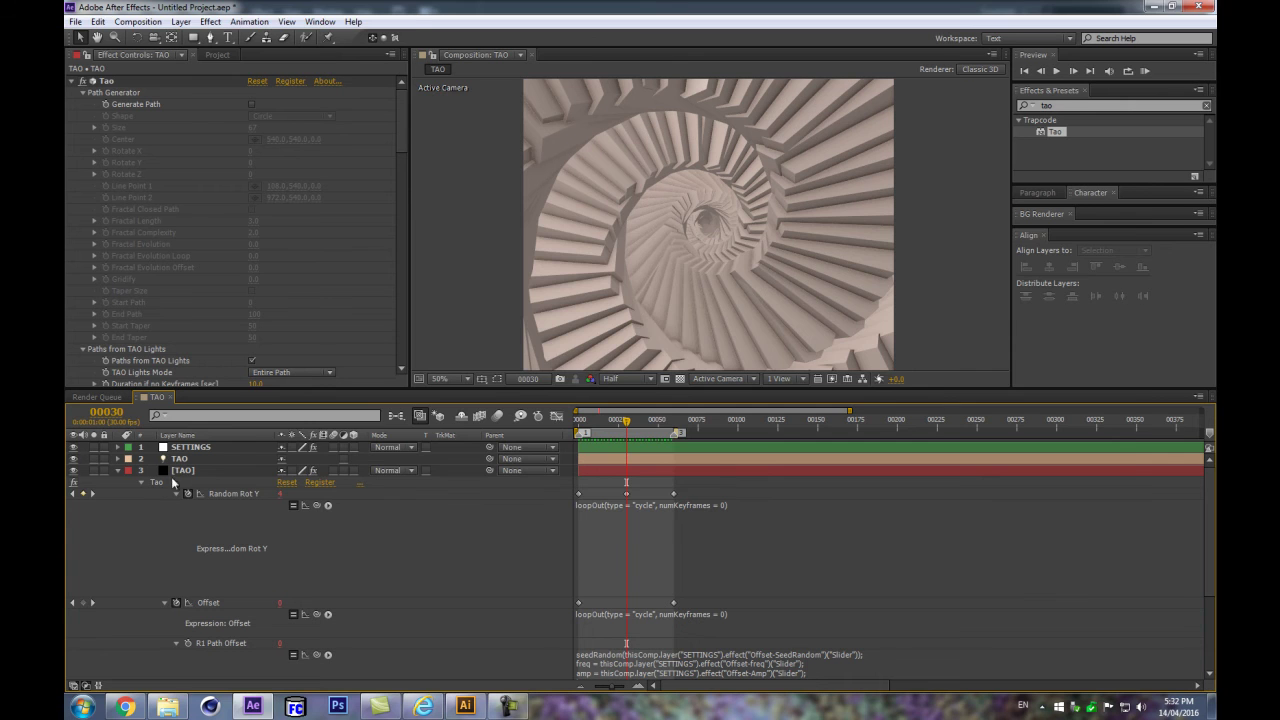
Step: Save the project as endlessStairway_2.aep and collapse the [TAO] solid layer's properties
key(ctrl+s)
click(480, 336)
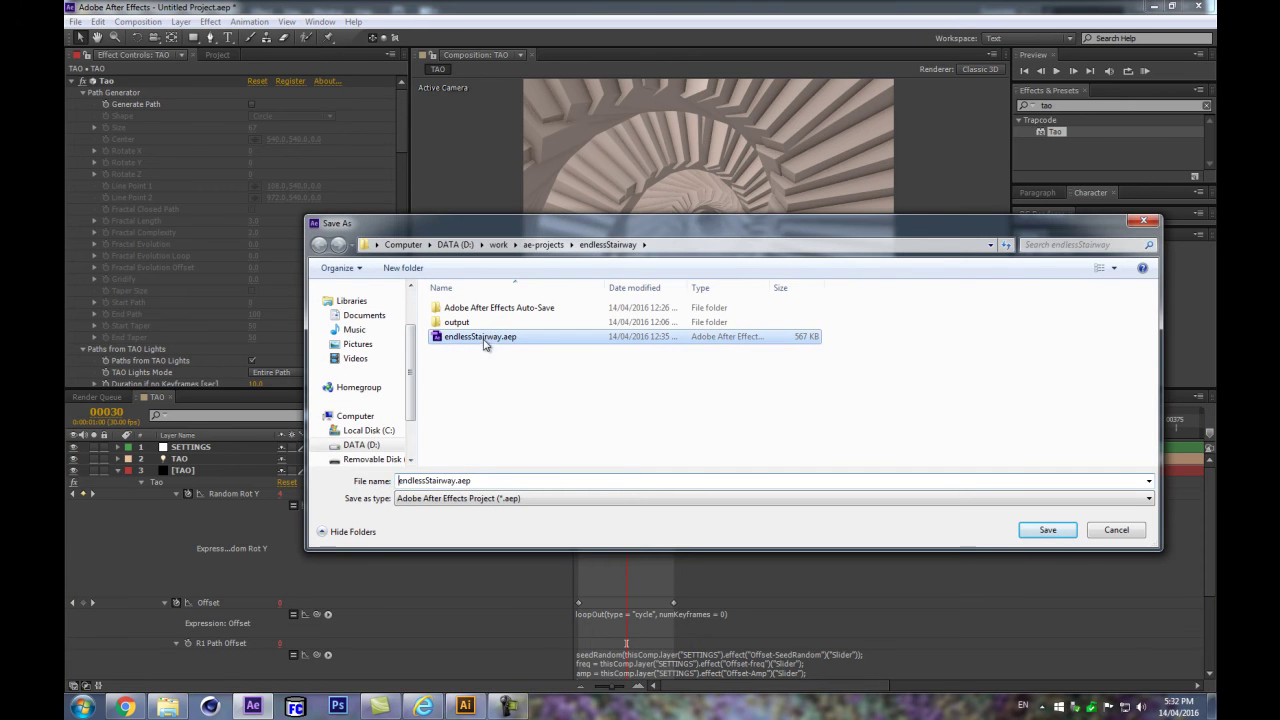
click(452, 484)
text(_2)
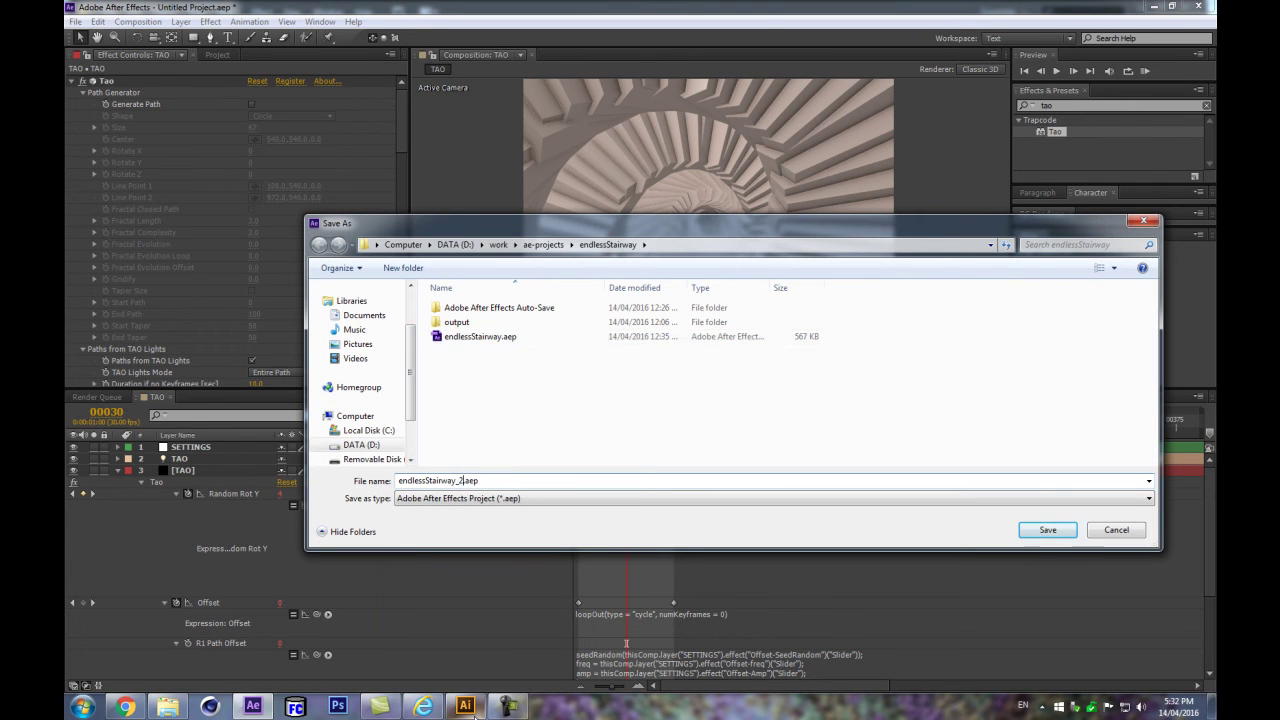
key(Return)
click(117, 470)
click(510, 484)
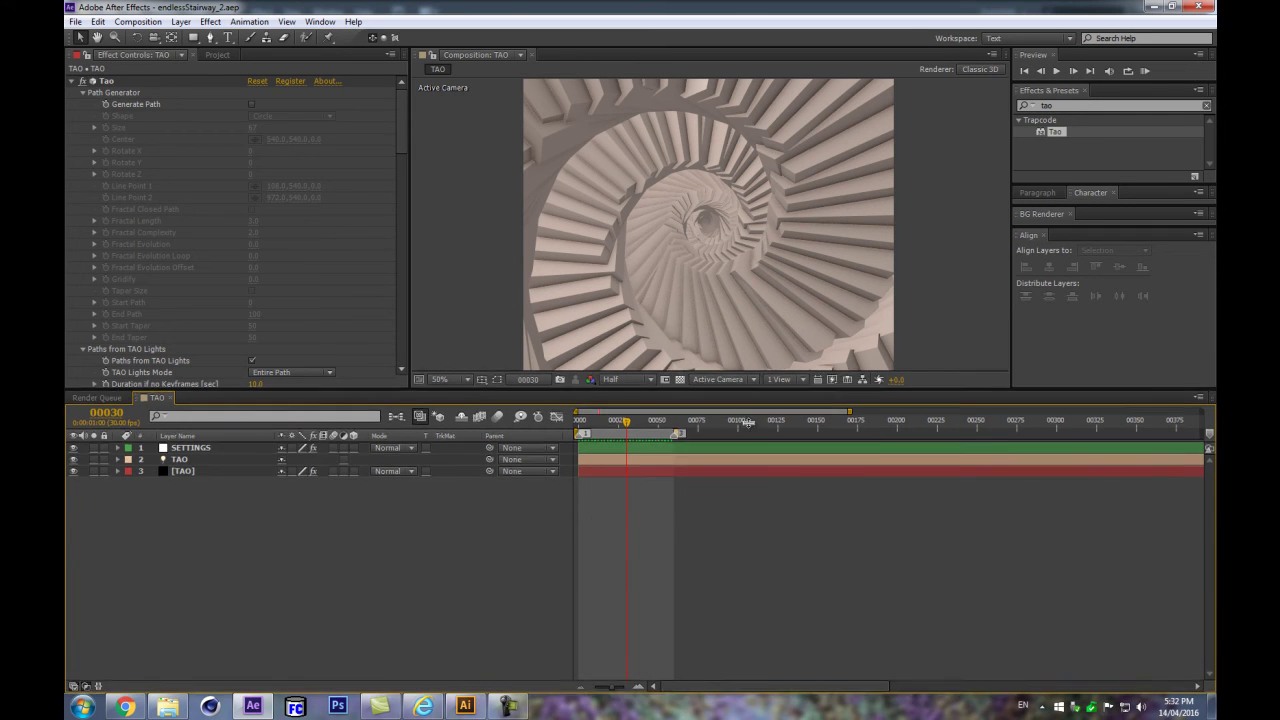
Step: Enlarge the composition view, reveal the TAO light's options and set its Color to pure white
drag(760, 389, 760, 513)
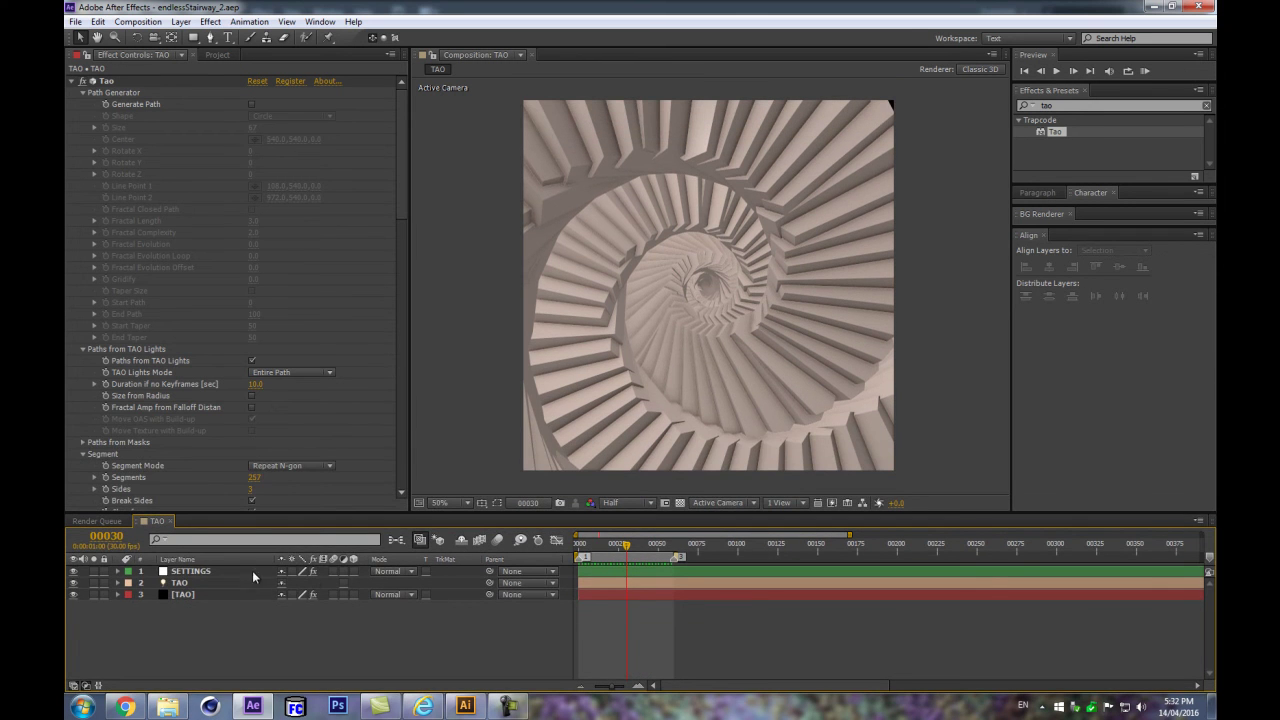
click(229, 582)
key(a)
key(a)
click(285, 618)
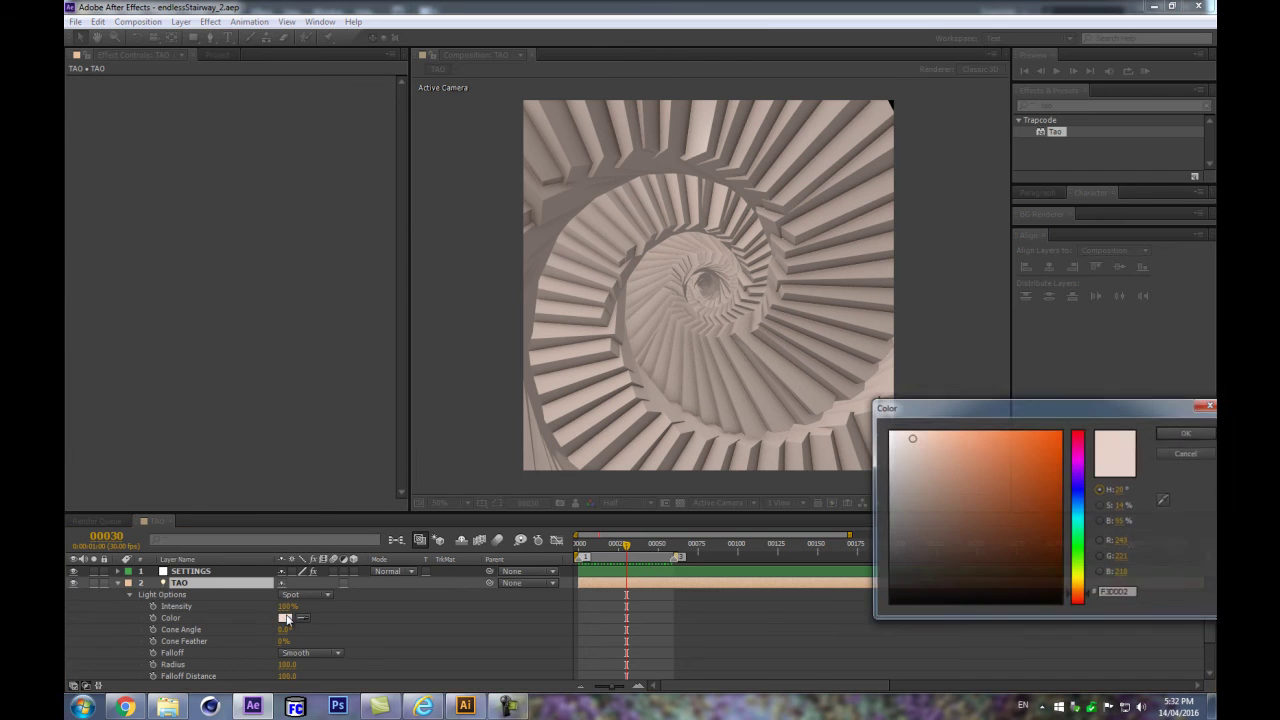
click(925, 441)
drag(925, 441, 887, 431)
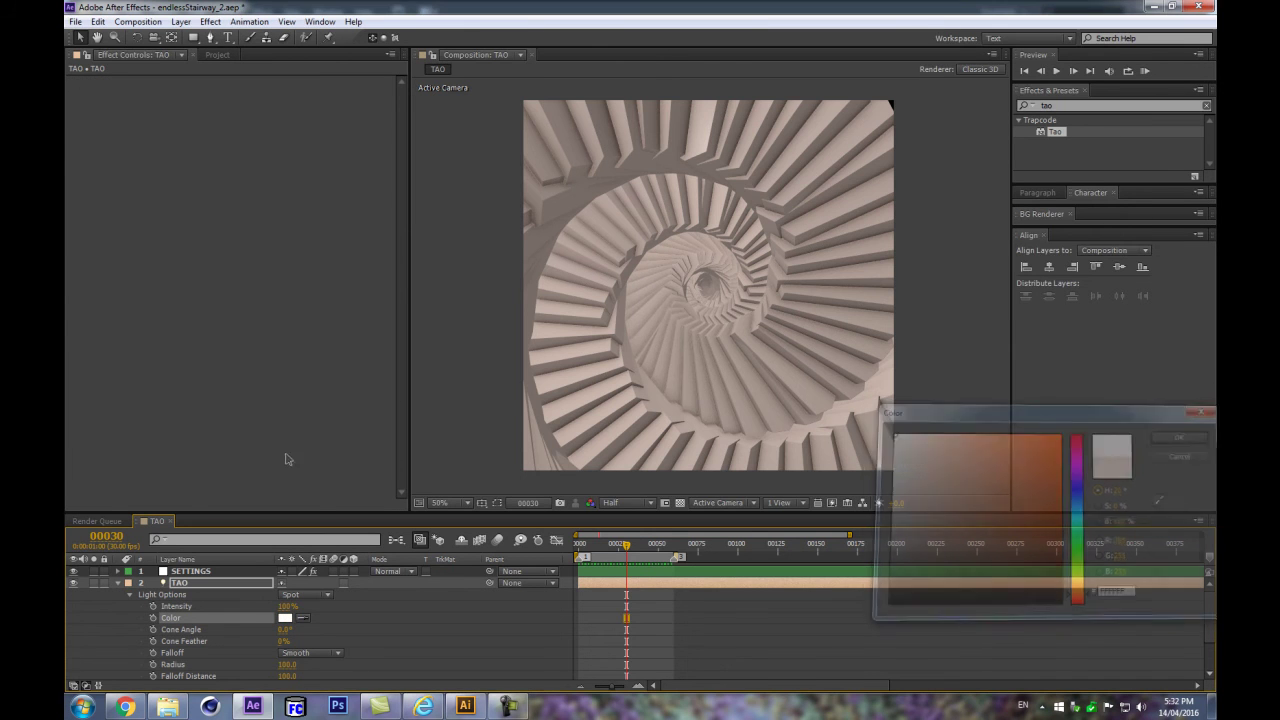
key(Return)
Step: Set the TAO light's Color to RGB 253, 252, 254 and collapse the light layer
click(285, 619)
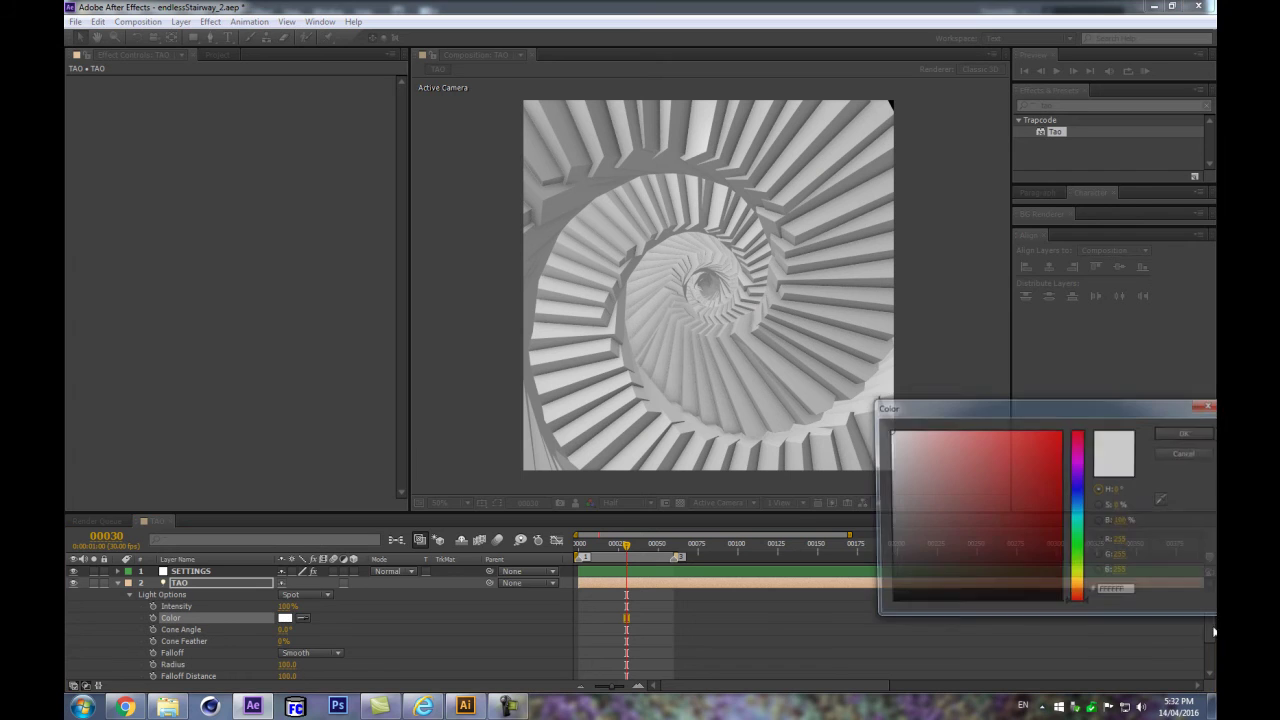
drag(933, 407, 725, 407)
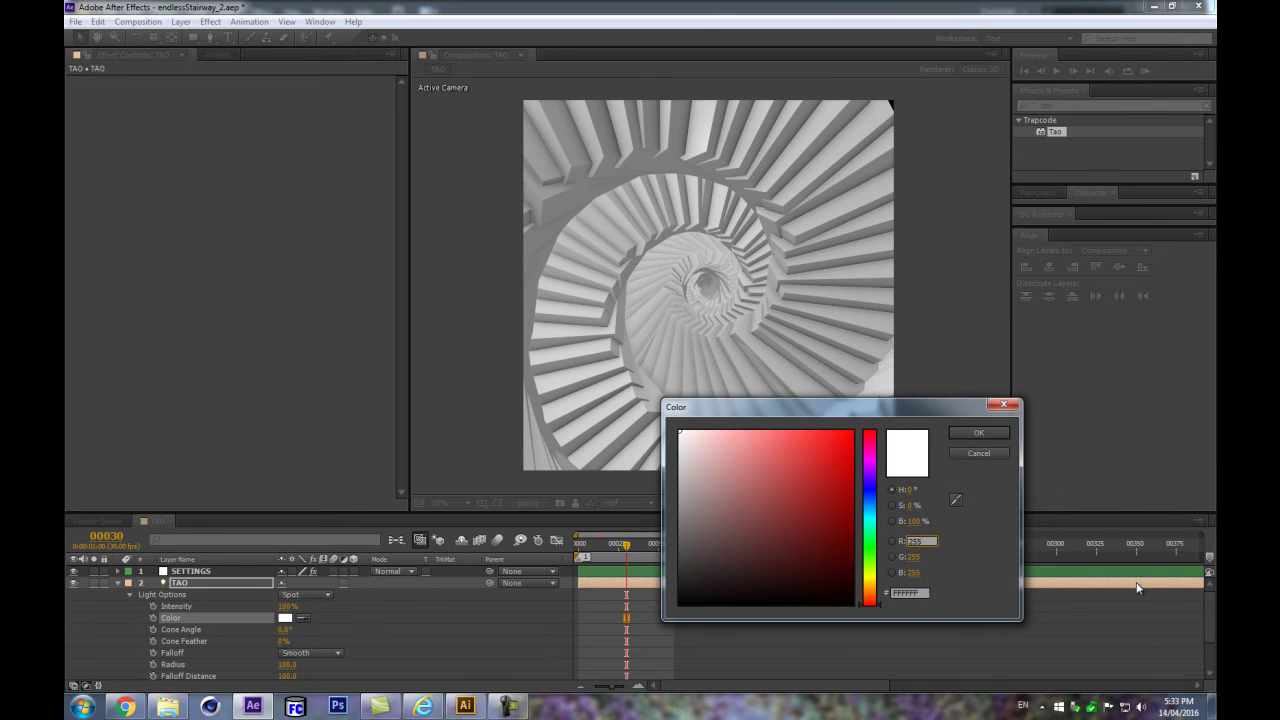
text(253)
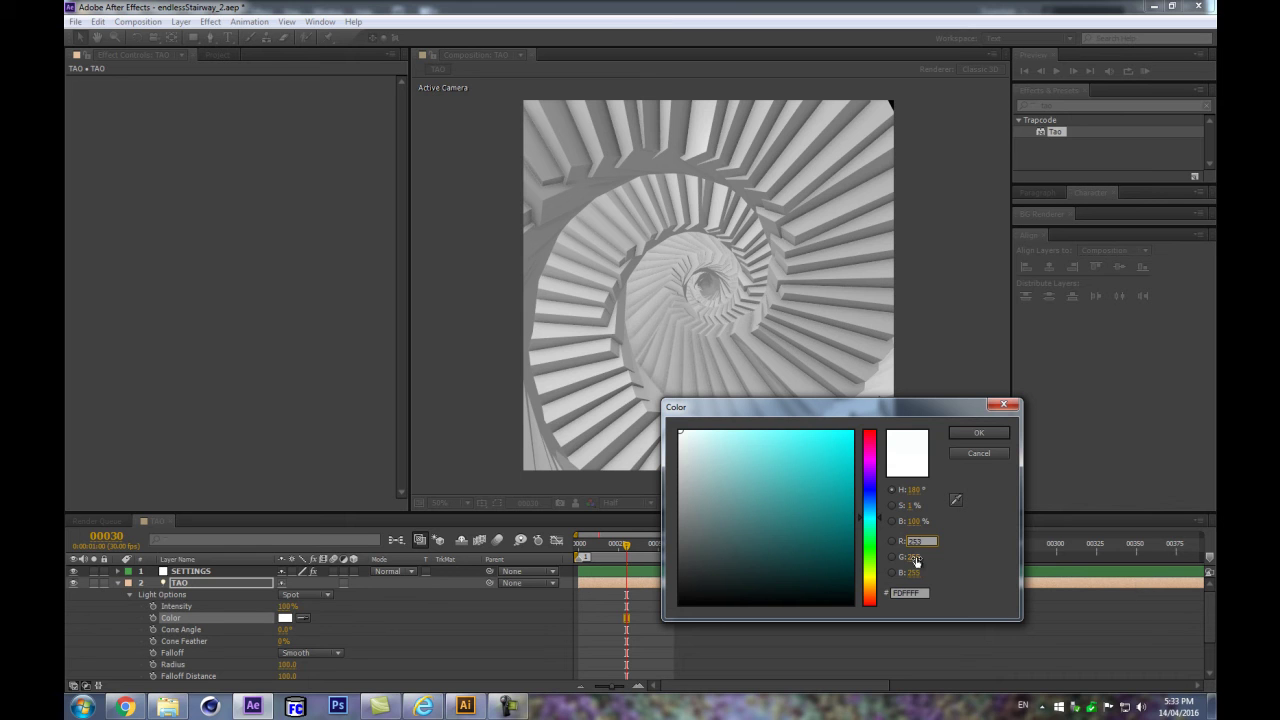
text(252)
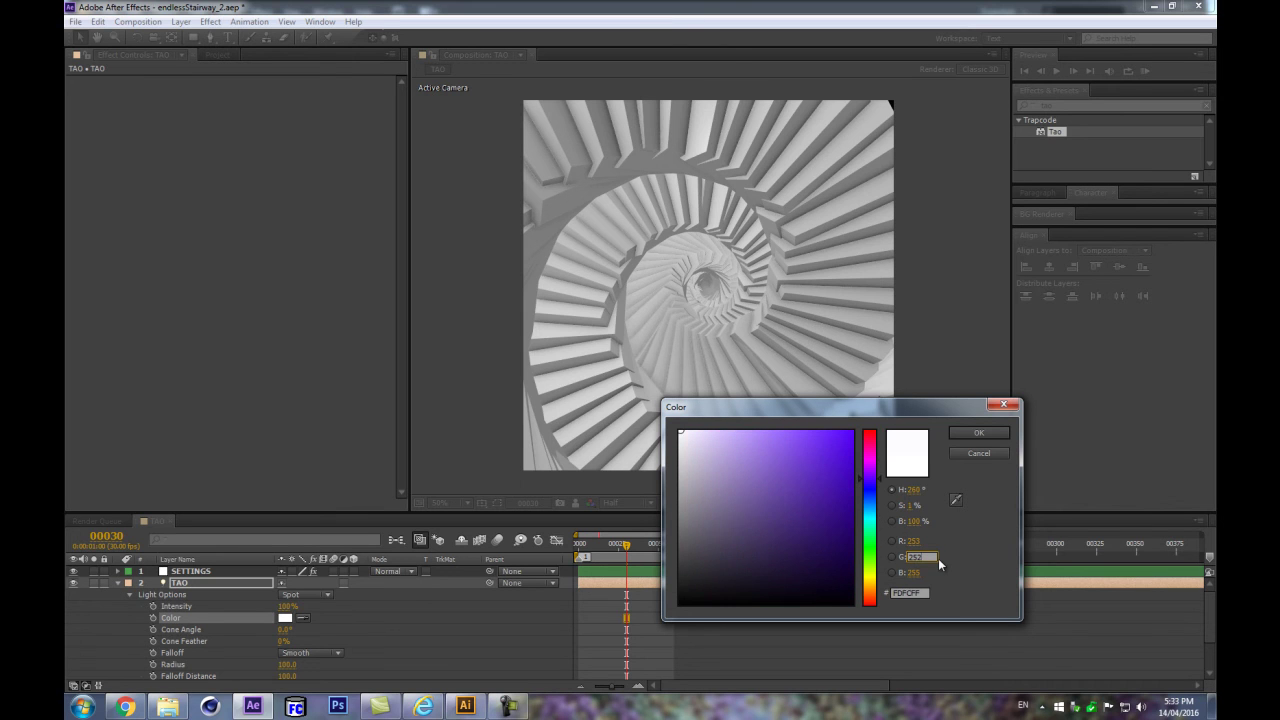
click(919, 574)
text(254)
key(Return)
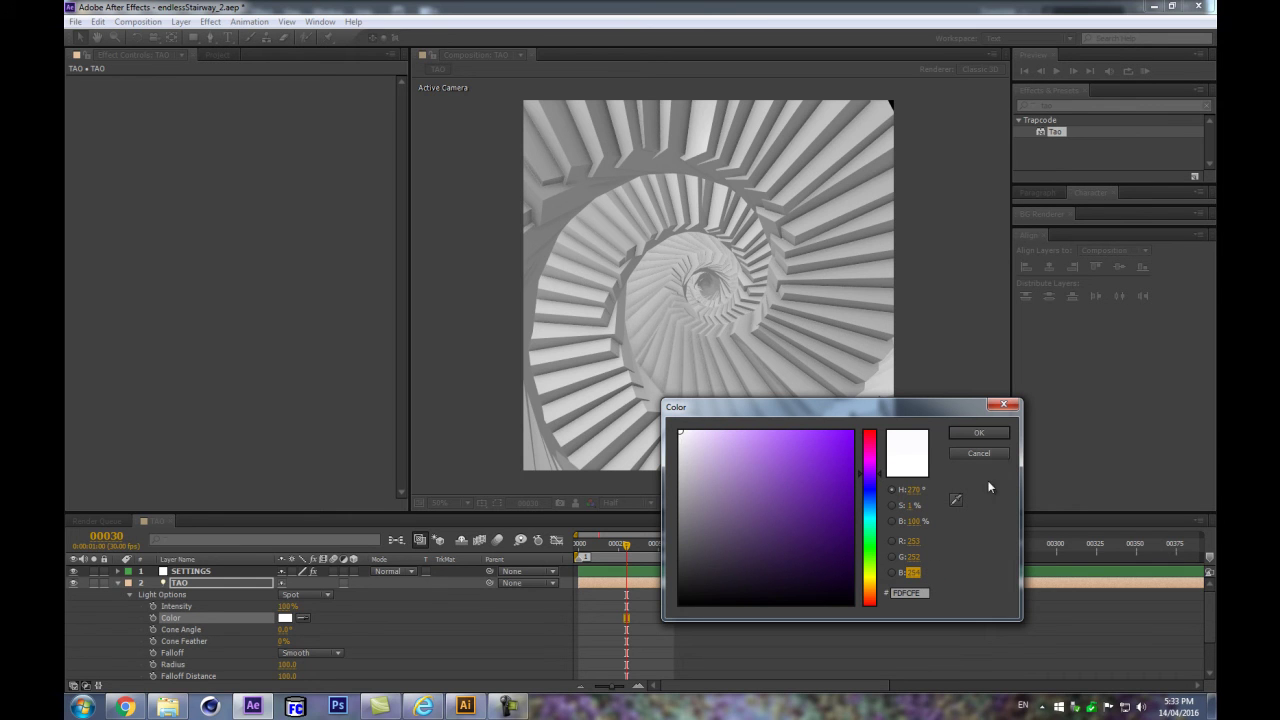
click(978, 434)
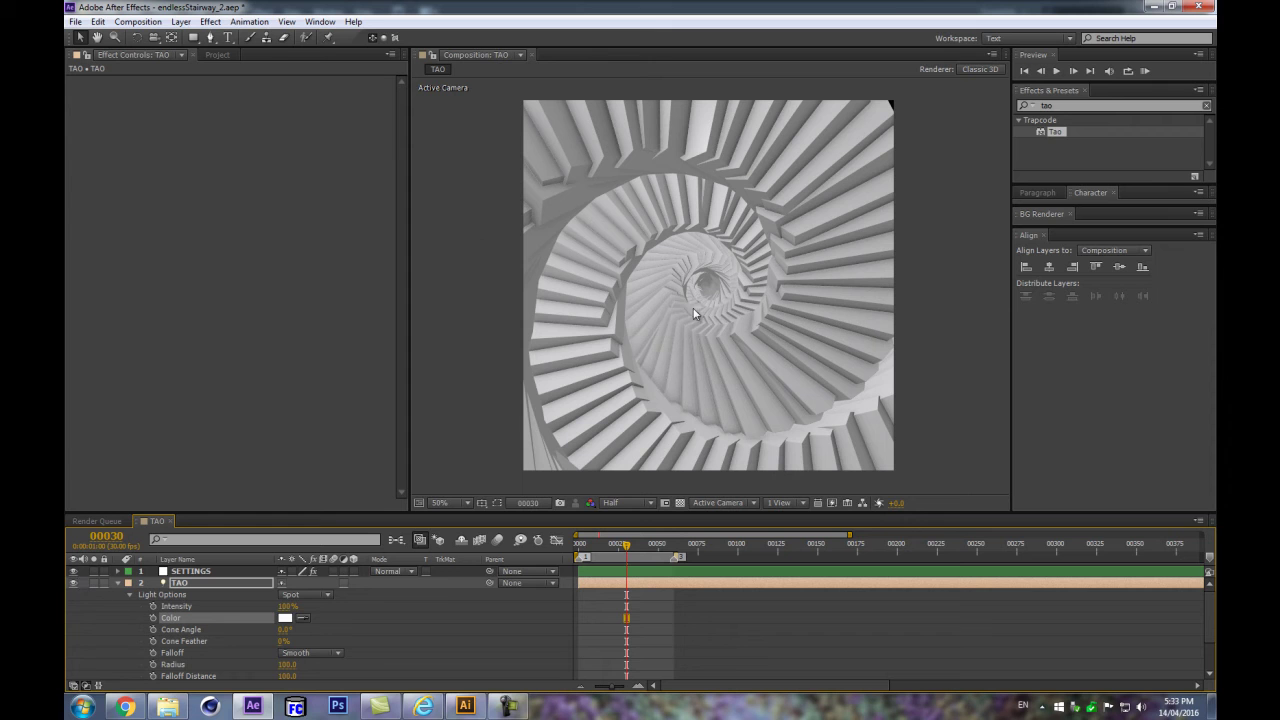
click(119, 584)
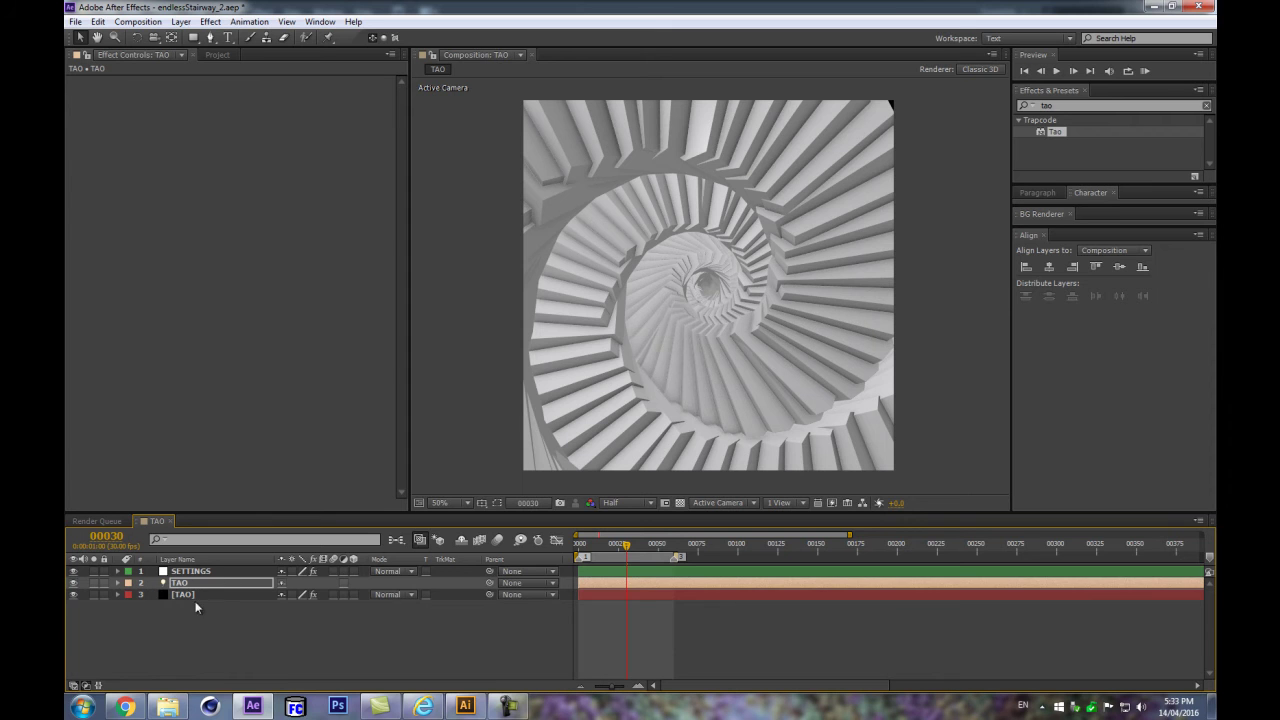
Step: Add an Ambient light named AMB with the pale blue color E6F3FF, refresh the view and go to frame 0
click(183, 593)
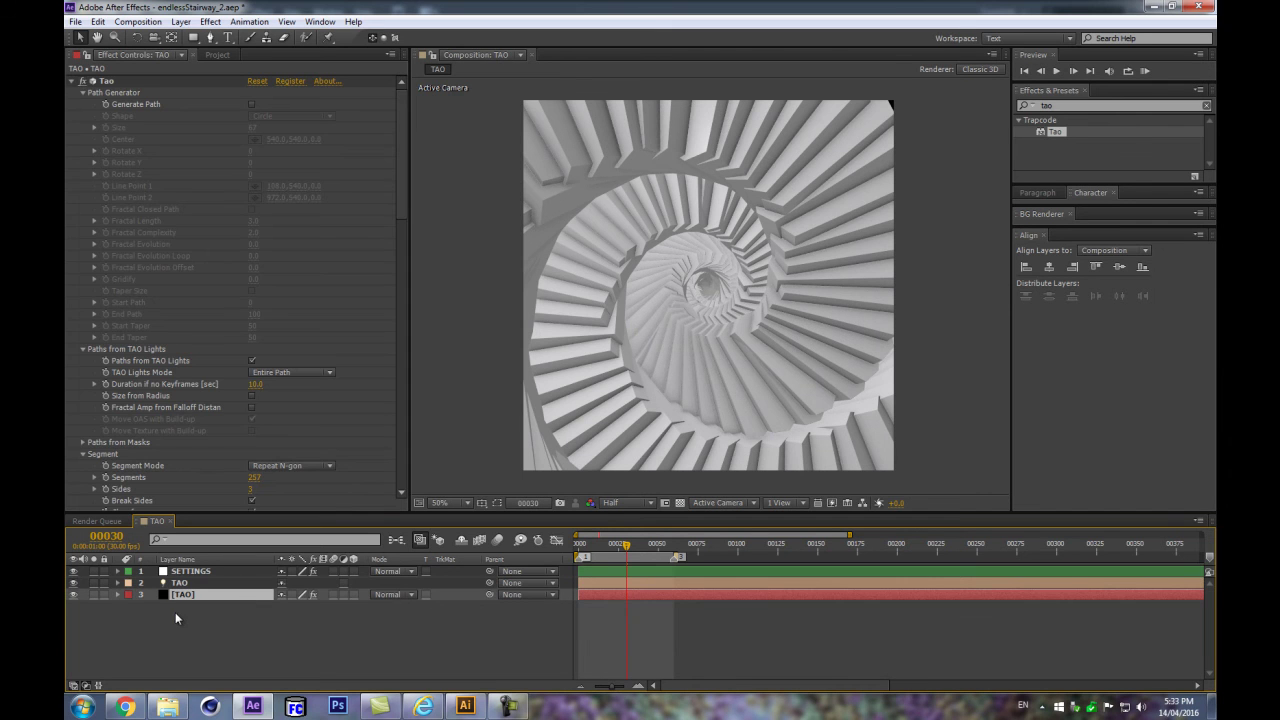
key(ctrl+alt+shift+l)
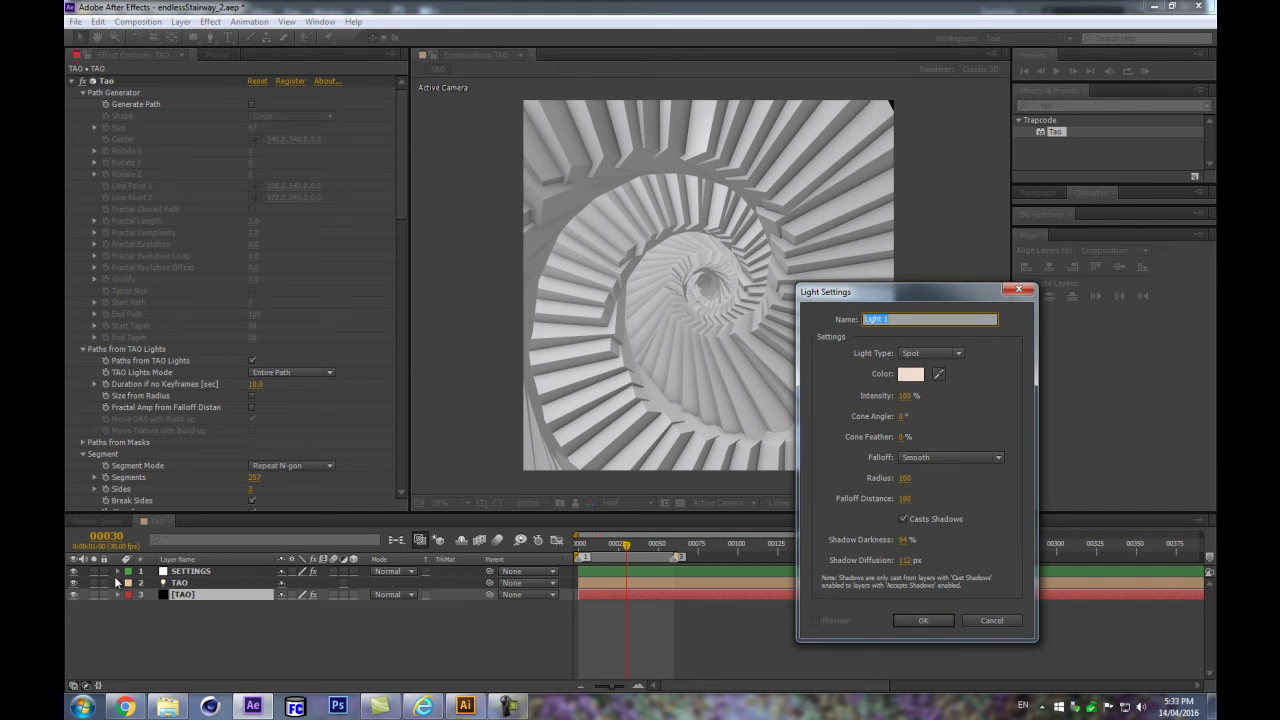
click(927, 349)
click(961, 444)
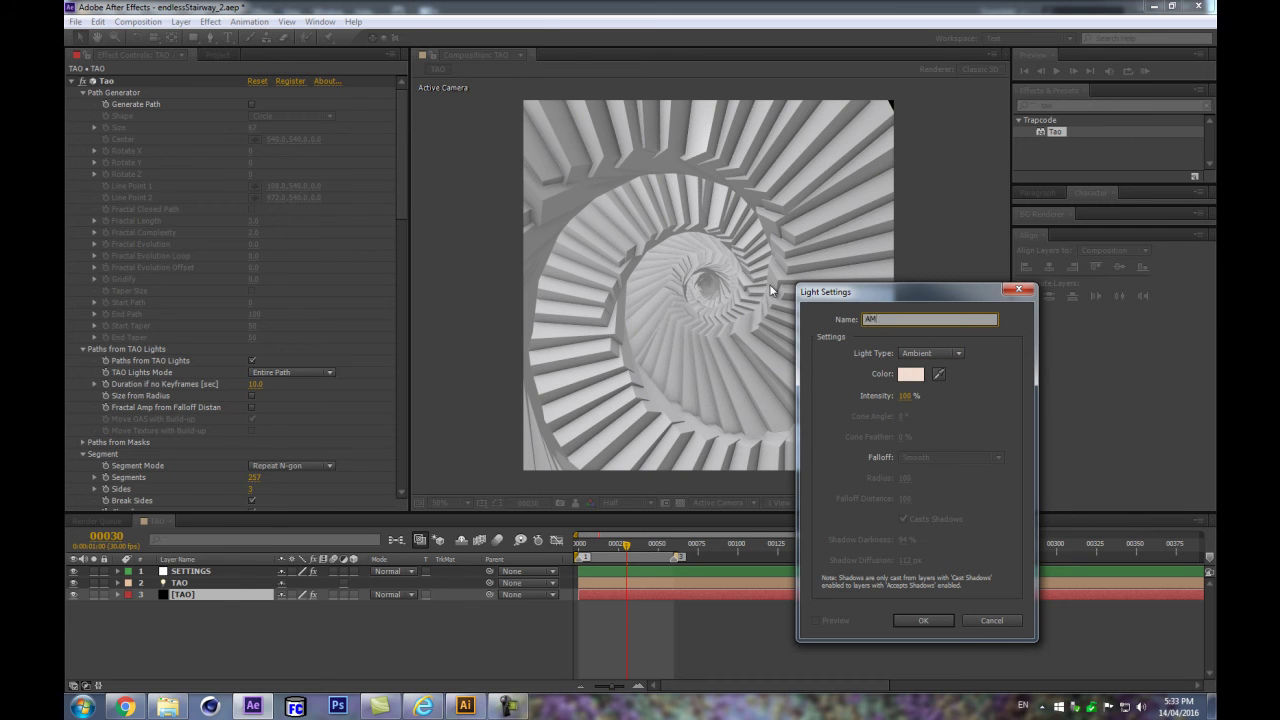
click(910, 374)
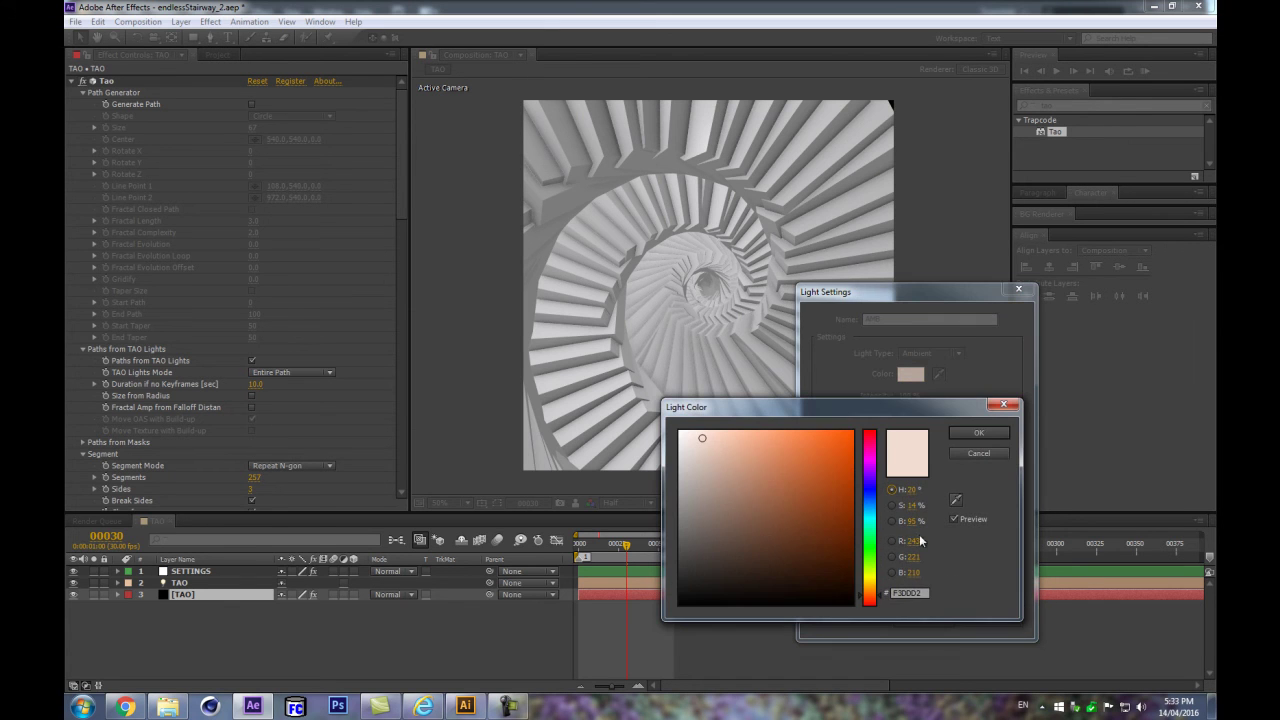
drag(870, 557, 876, 509)
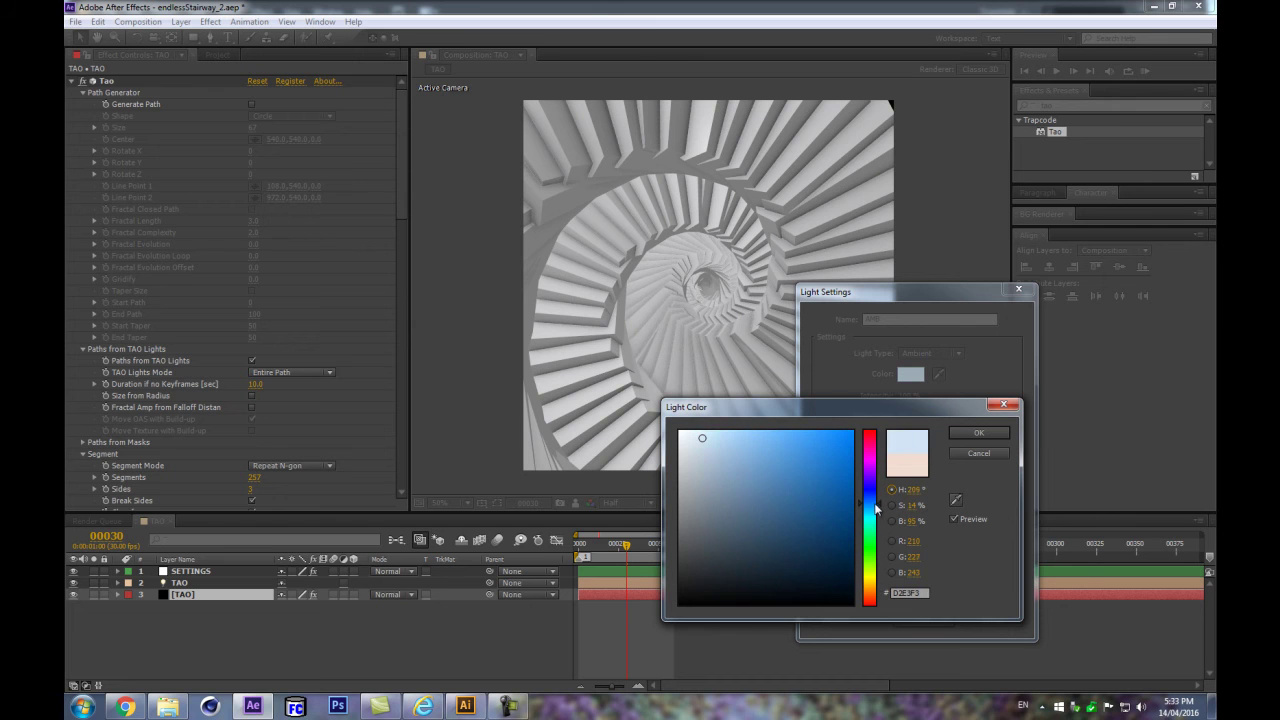
drag(698, 437, 691, 427)
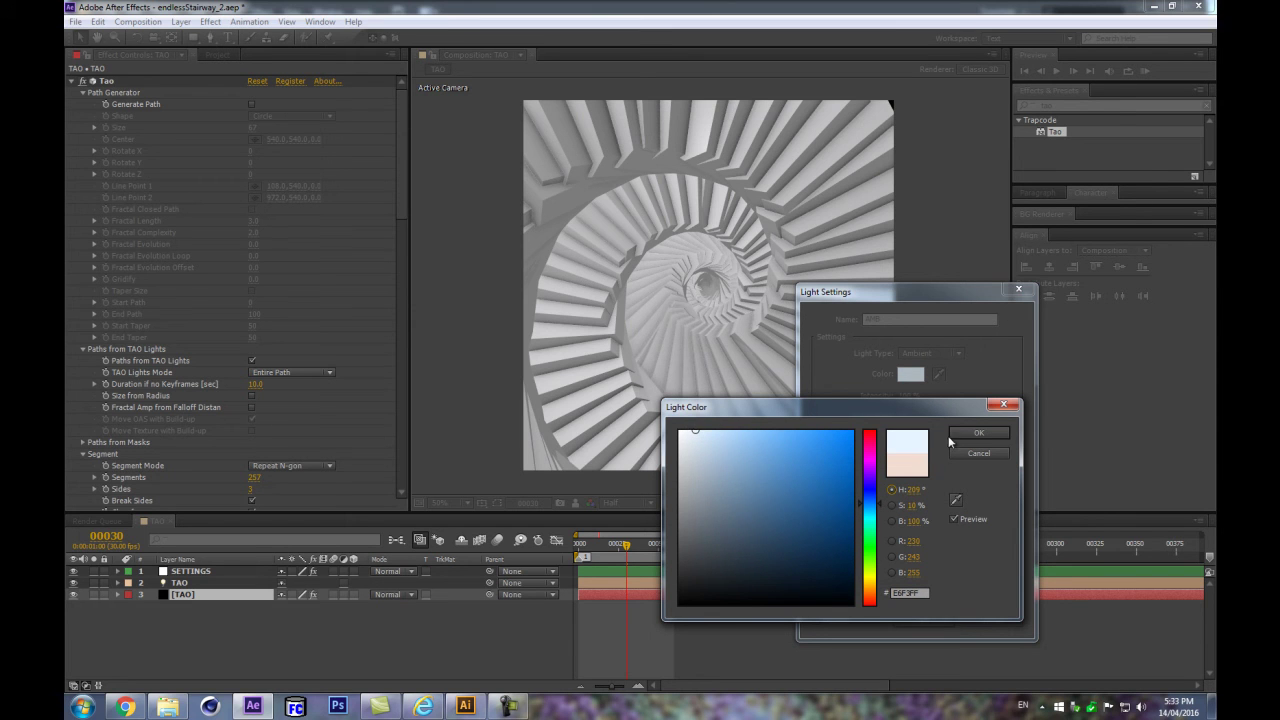
click(975, 433)
click(913, 620)
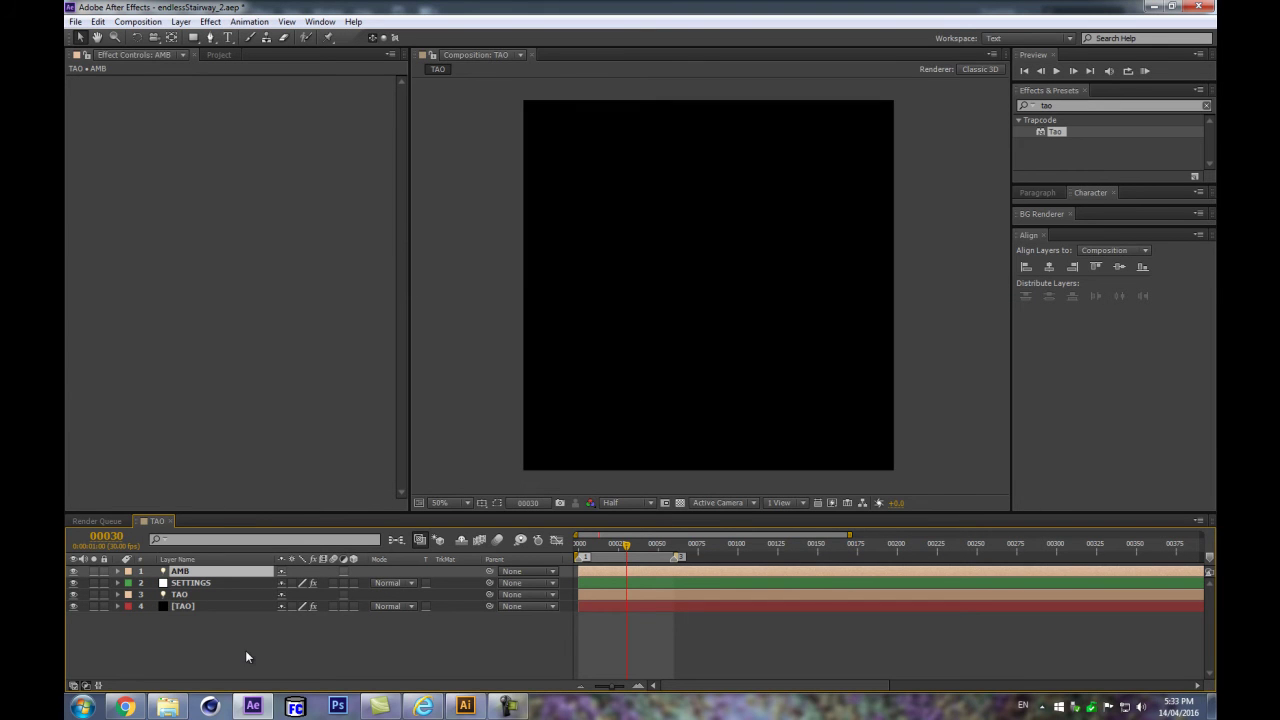
key(Page_Up)
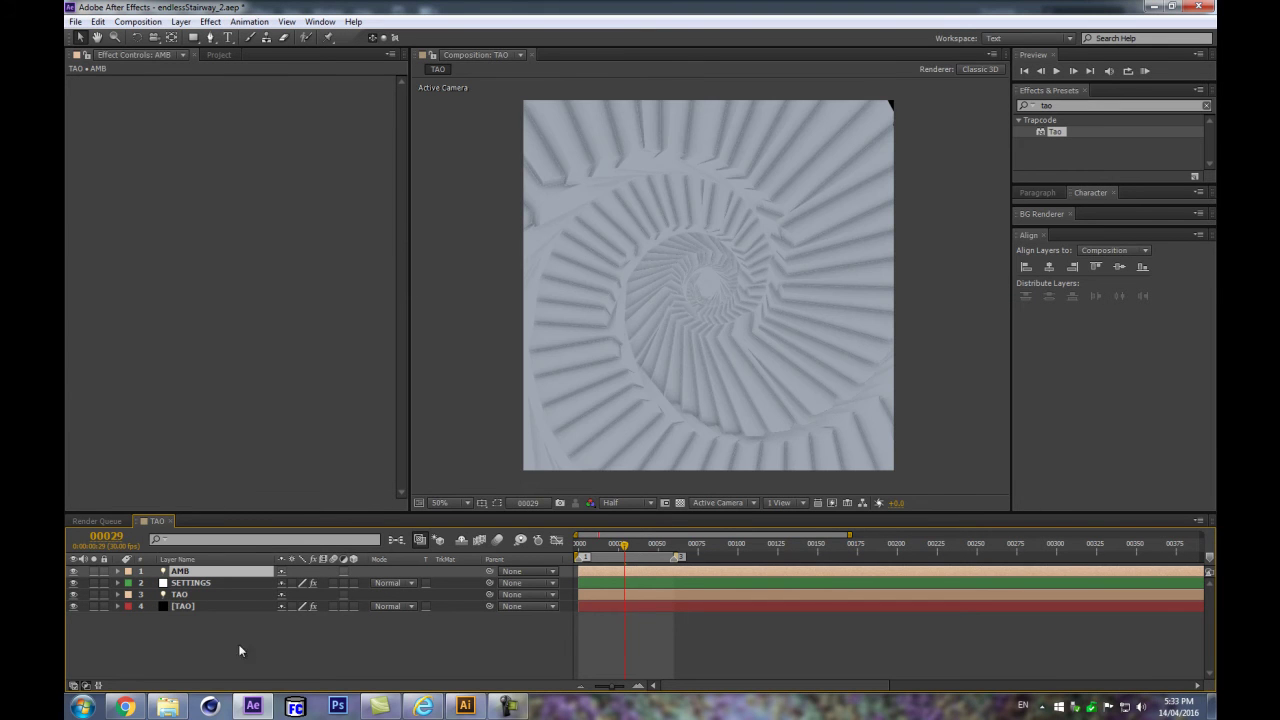
click(581, 552)
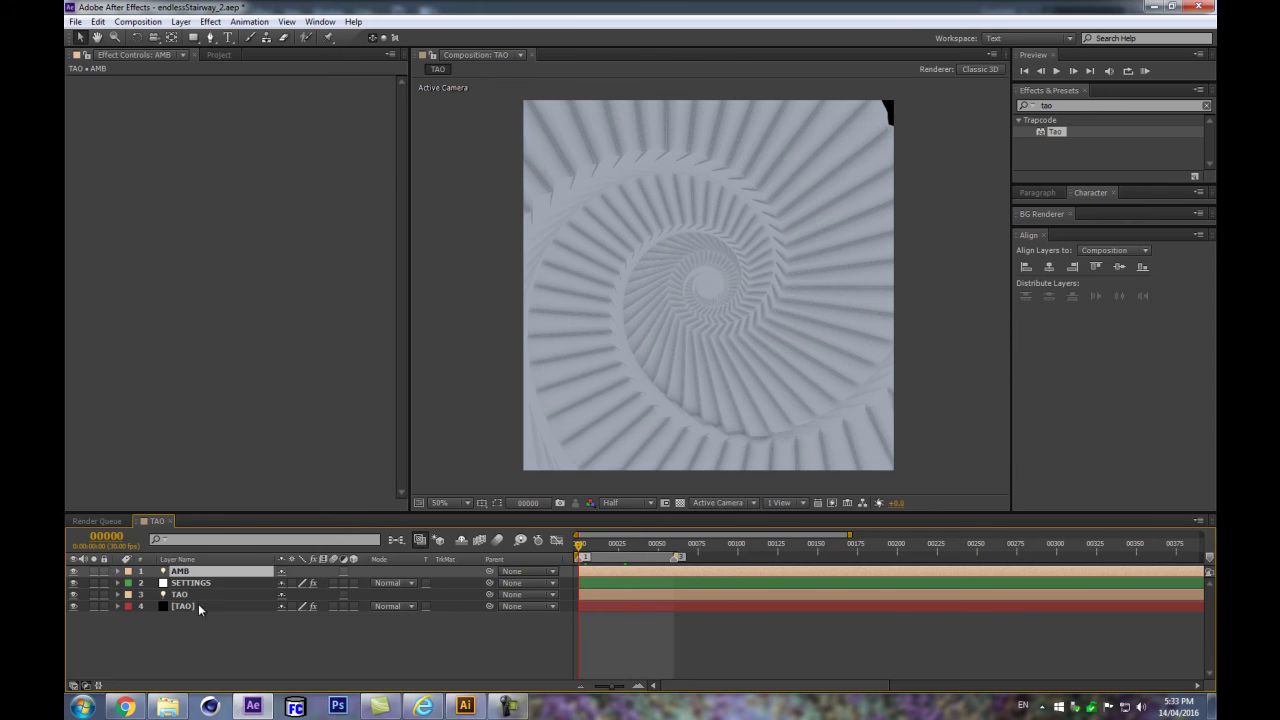
Step: Add a Point light named LUMI LIGHT with a pale orange color
click(208, 584)
click(187, 572)
key(ctrl+alt+shift+l)
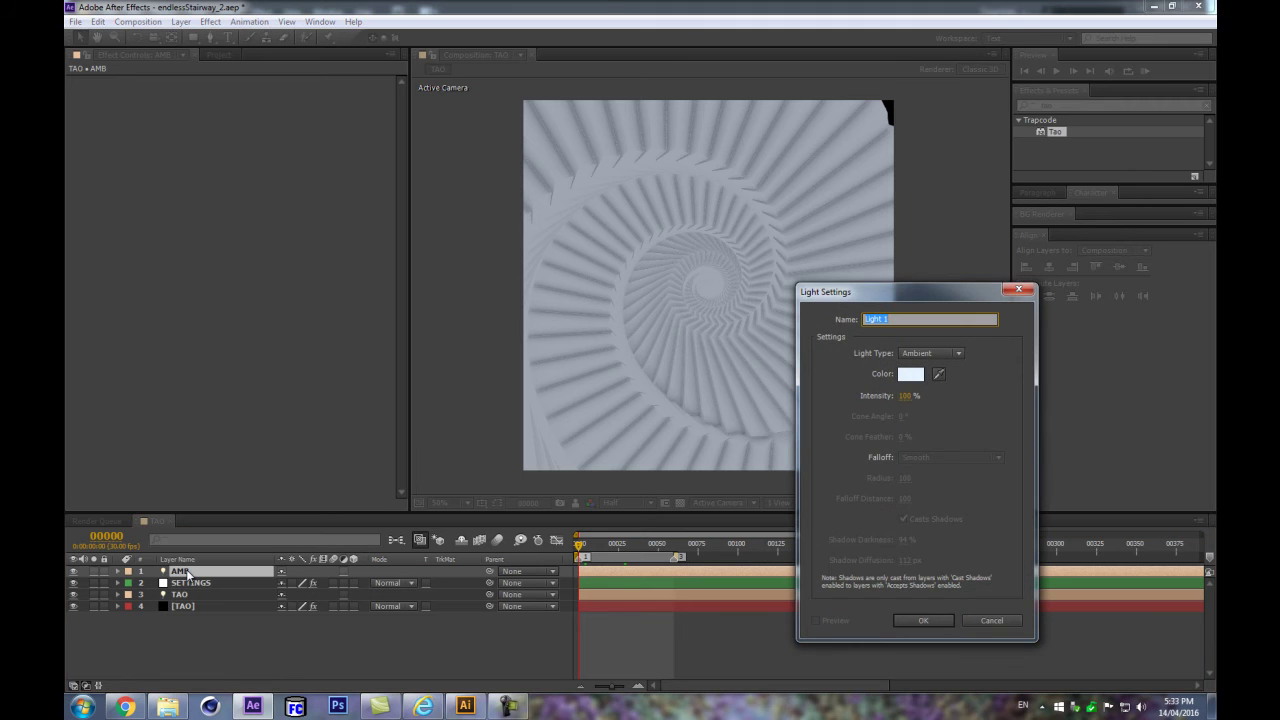
text(LUMI LIGHT)
click(922, 355)
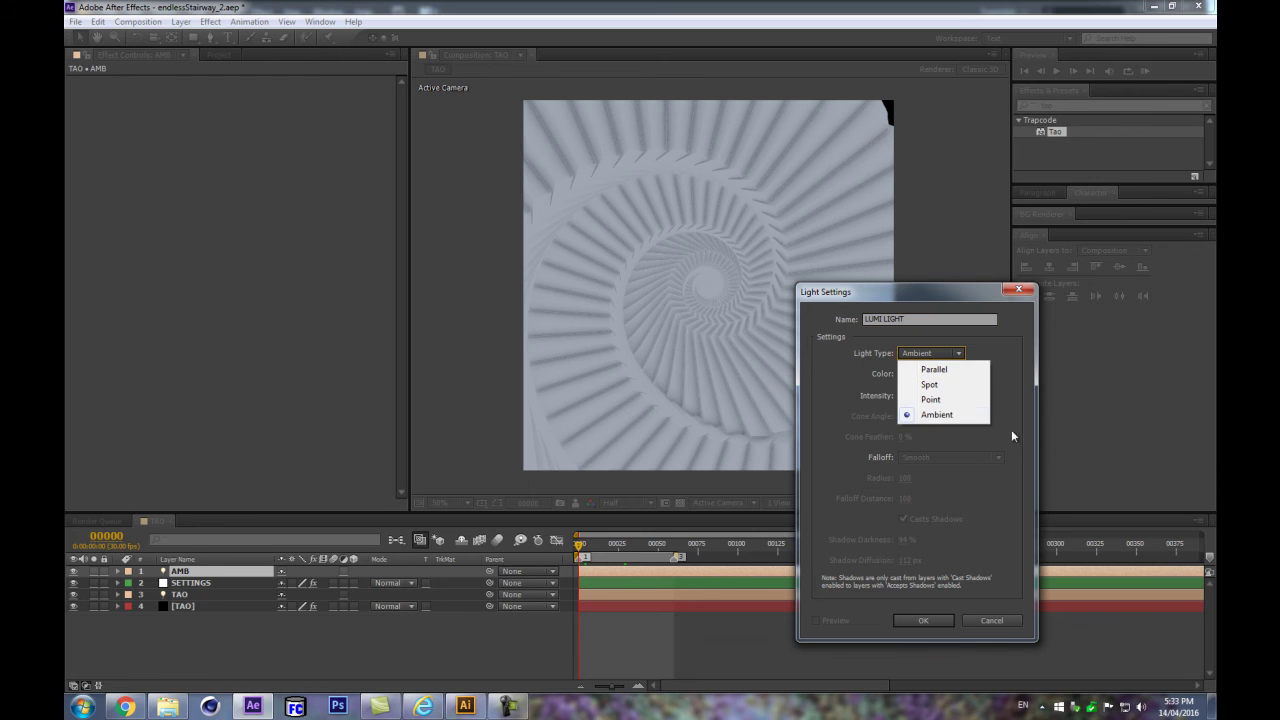
click(932, 399)
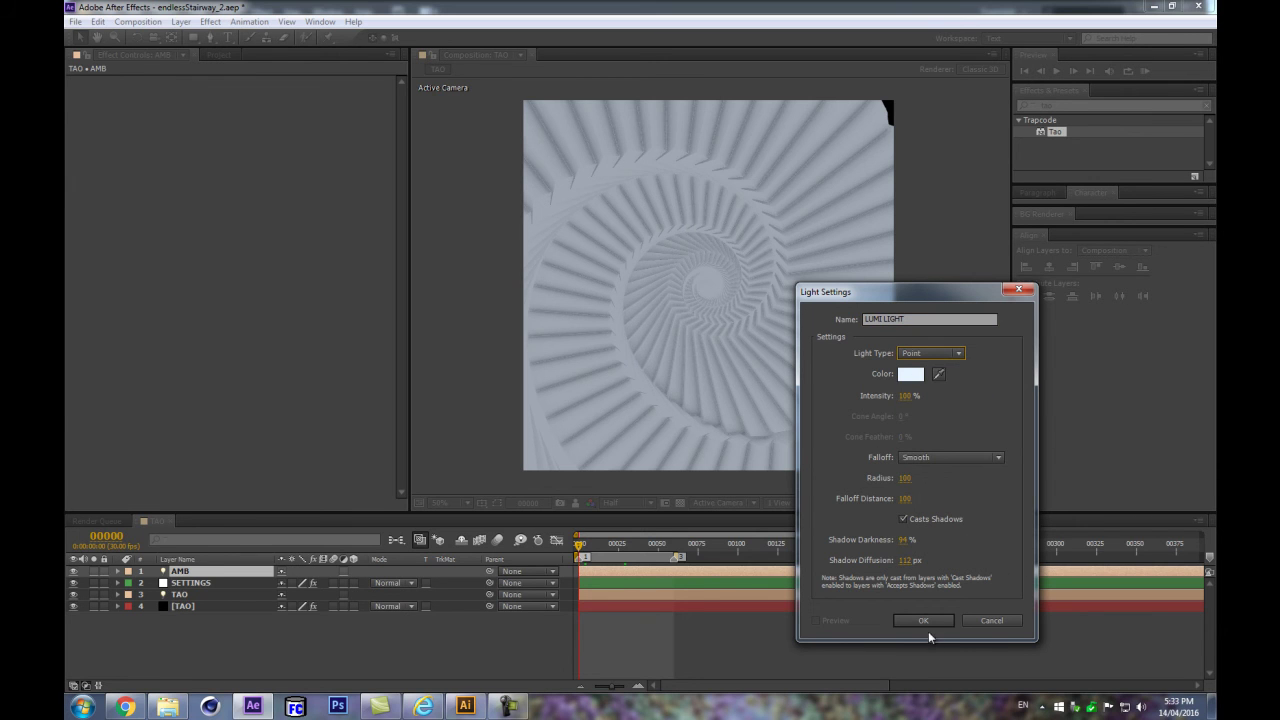
click(911, 374)
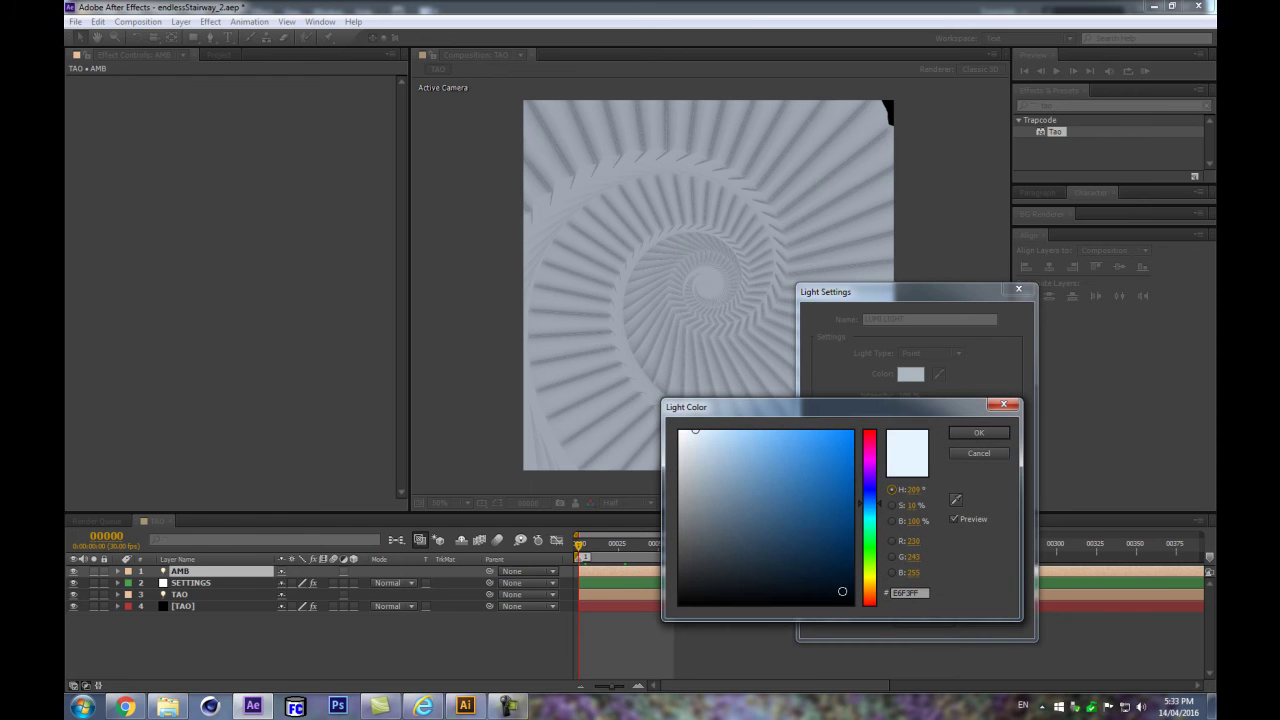
click(870, 590)
click(709, 436)
click(979, 432)
click(914, 619)
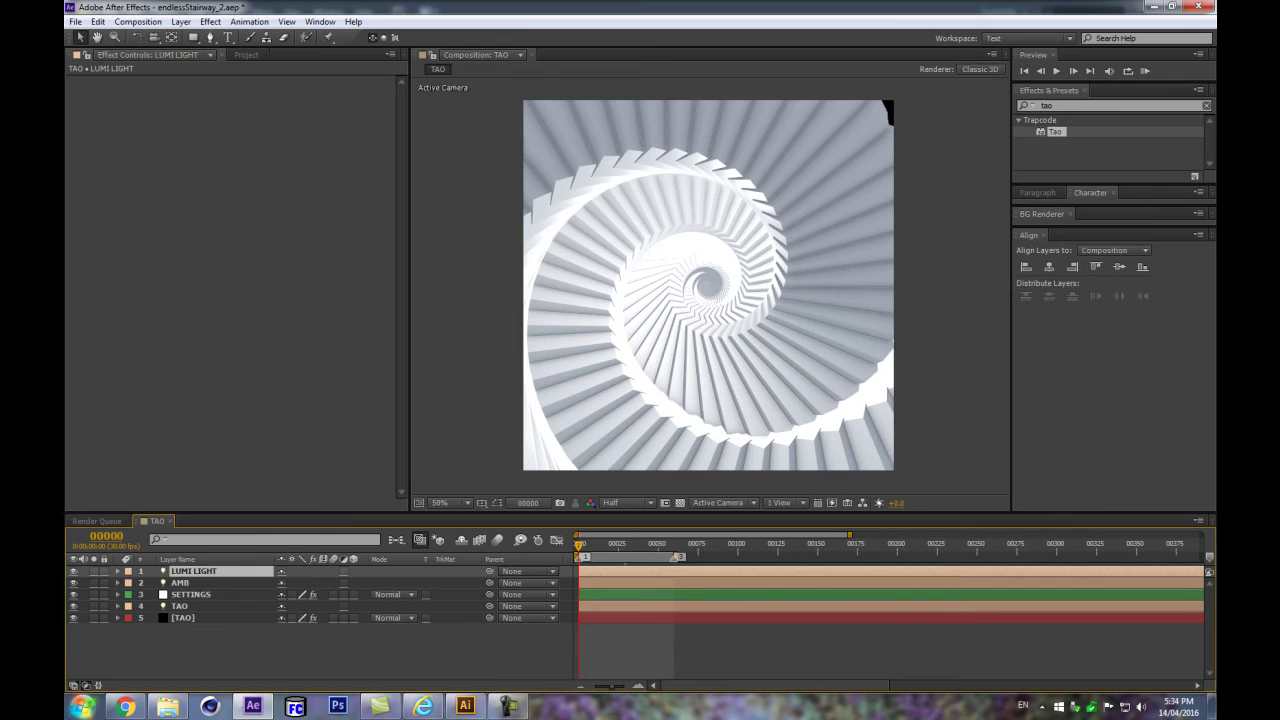
Step: Expand the Material & Lighting settings of the Tao effect on the [TAO] layer
click(190, 618)
drag(397, 183, 320, 422)
scroll(319, 421, down, 3)
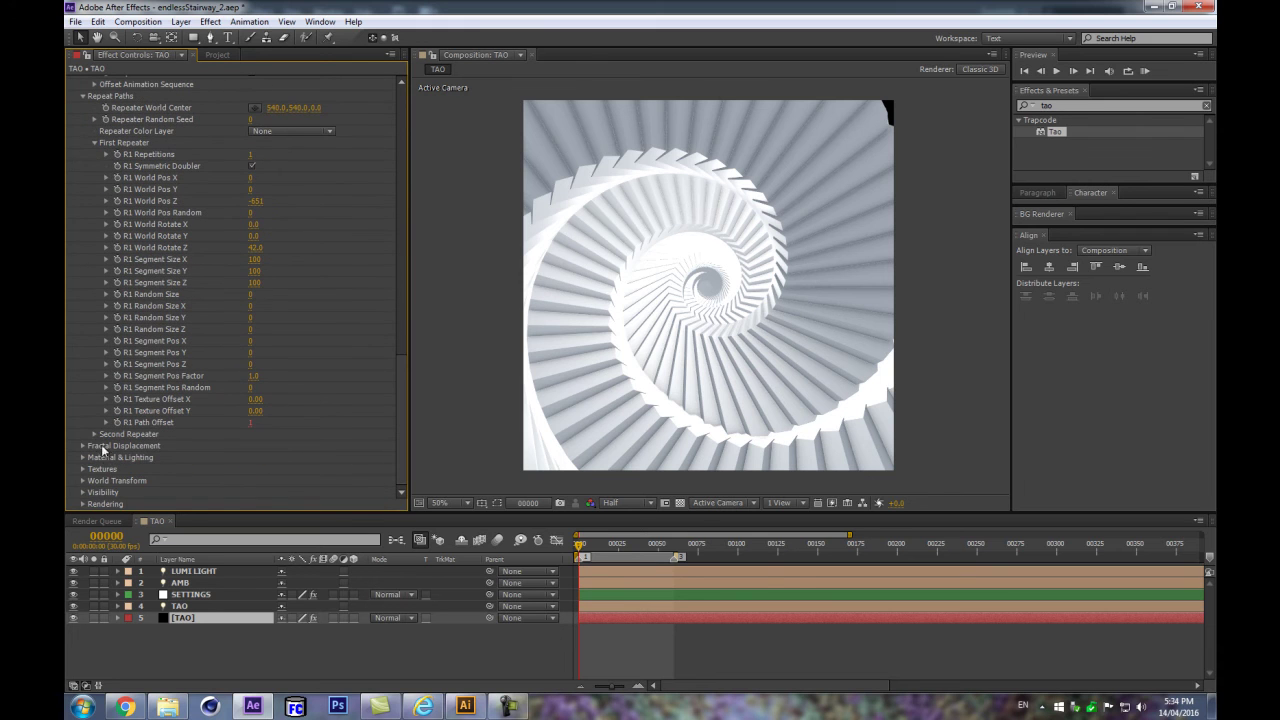
click(84, 457)
scroll(260, 428, down, 4)
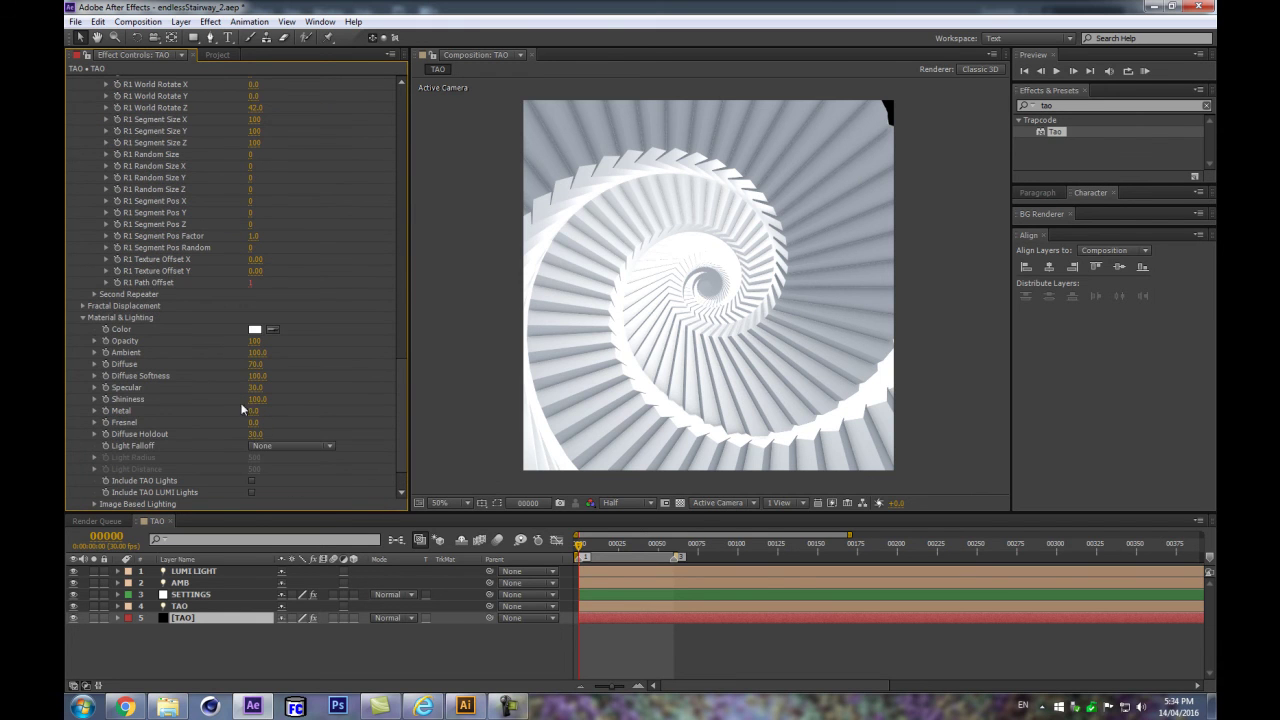
scroll(87, 385, down, 2)
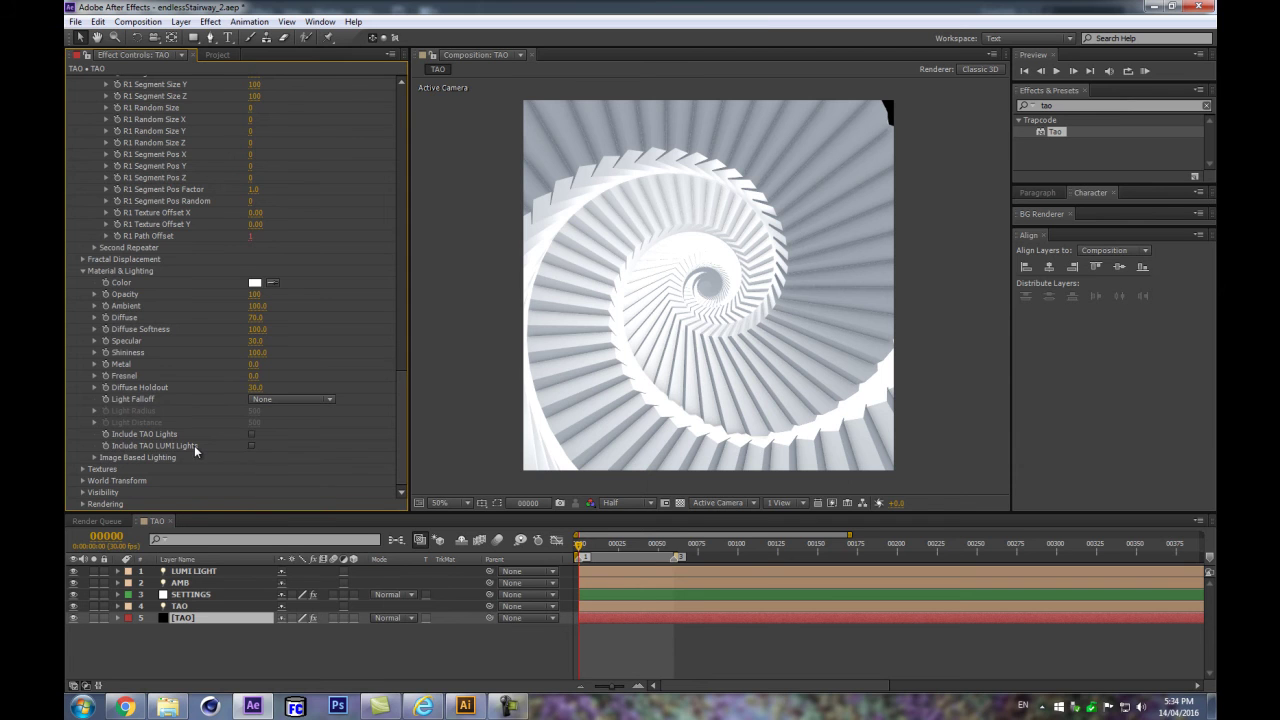
Step: Rename the LUMI LIGHT layer as TAO LUMI
click(205, 570)
key(Return)
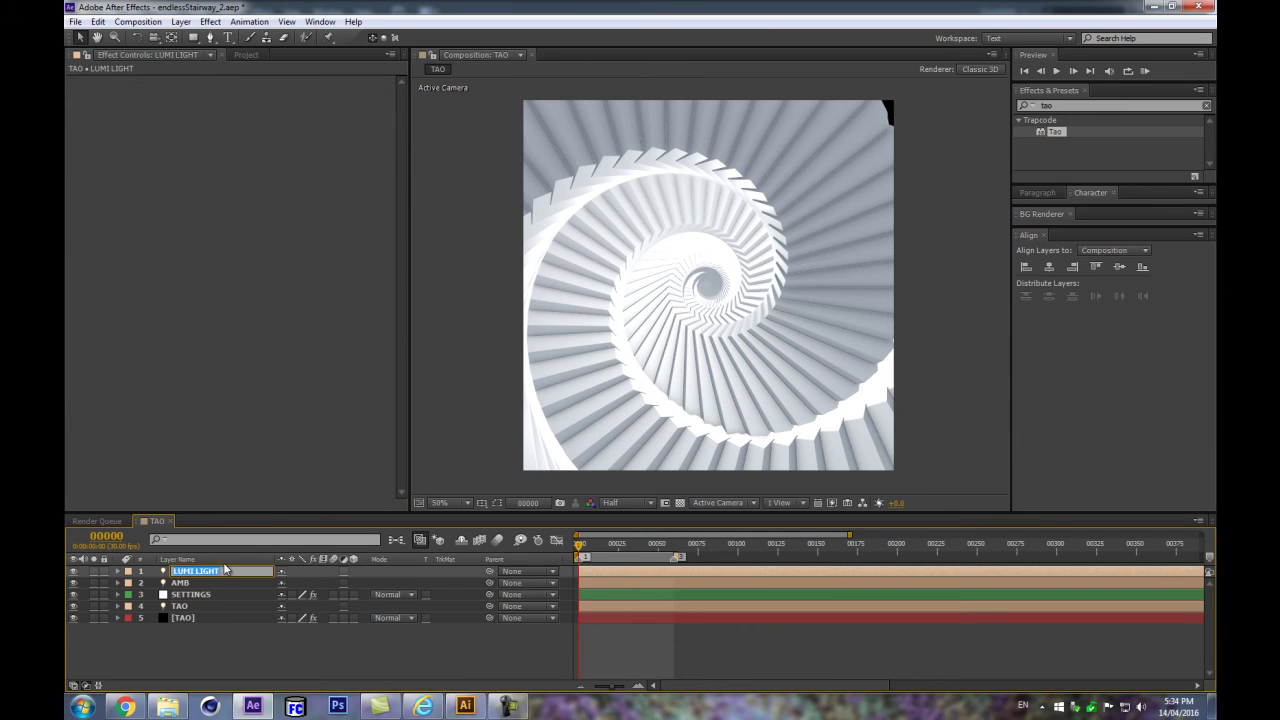
text(TAO LUMI)
key(Return)
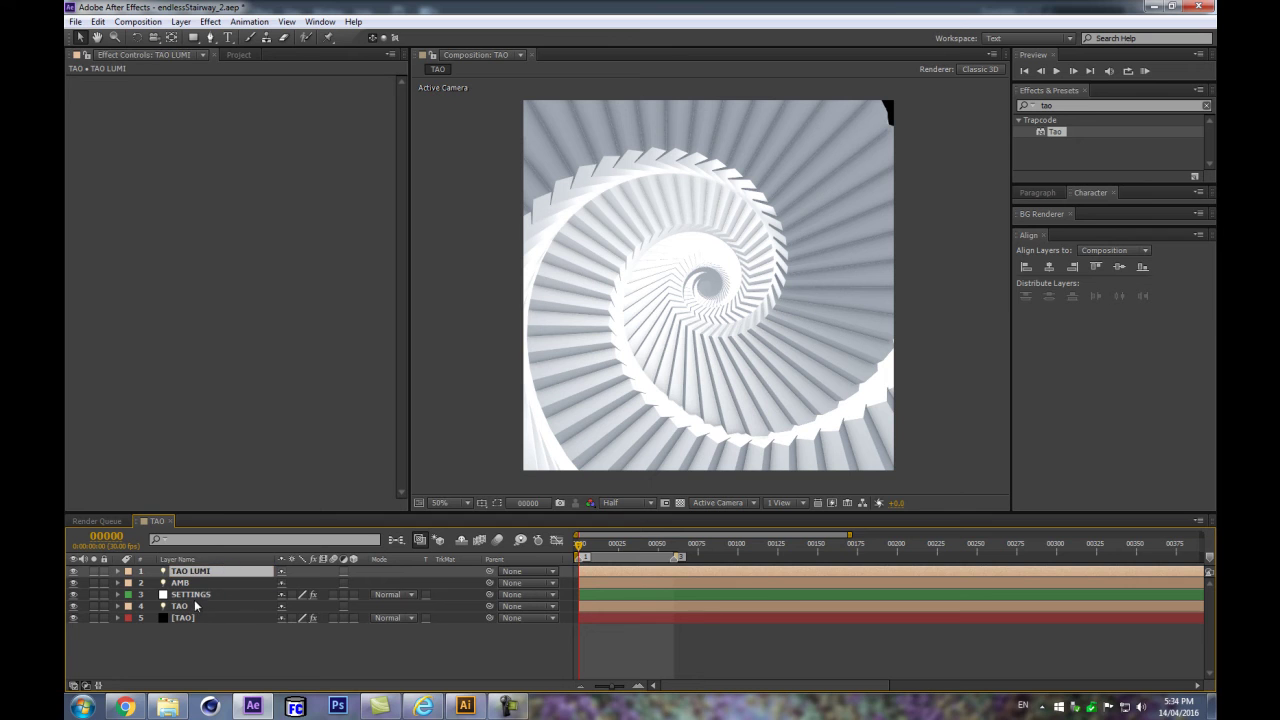
Step: Enable Include TAO LUMI Lights in the Material & Lighting settings of the [TAO] layer's effect
click(200, 618)
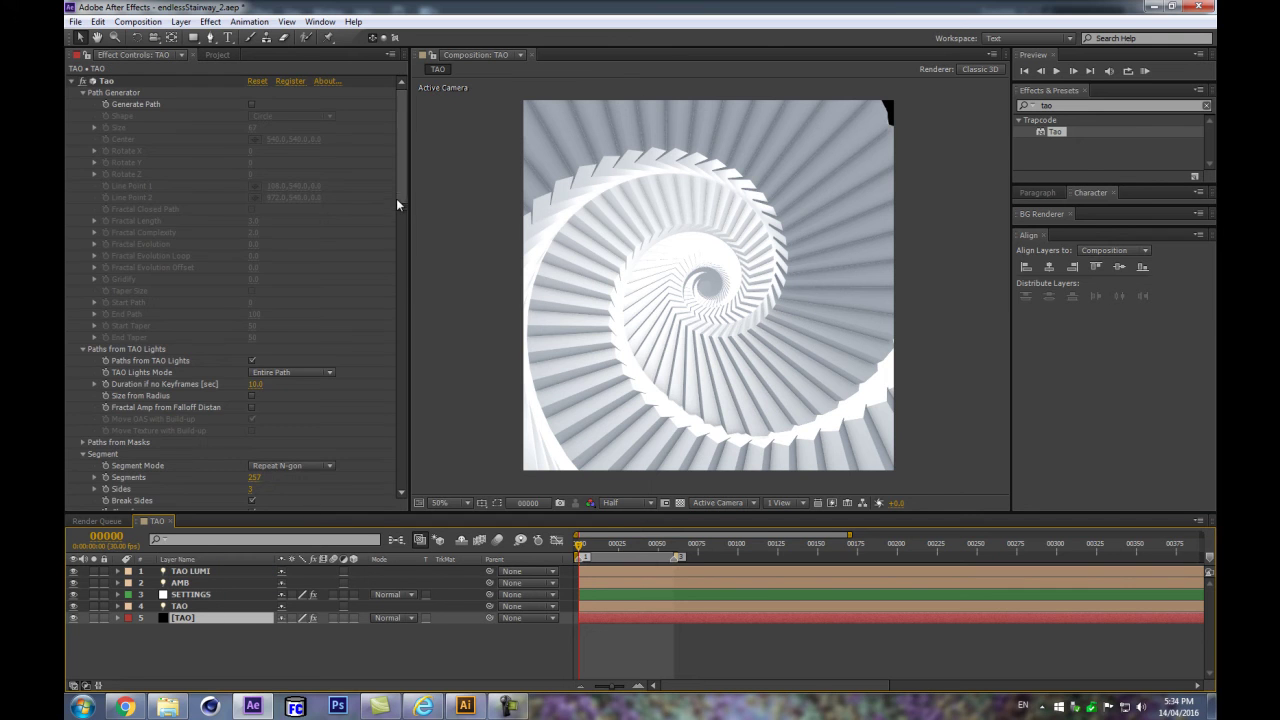
scroll(382, 475, down, 15)
click(253, 445)
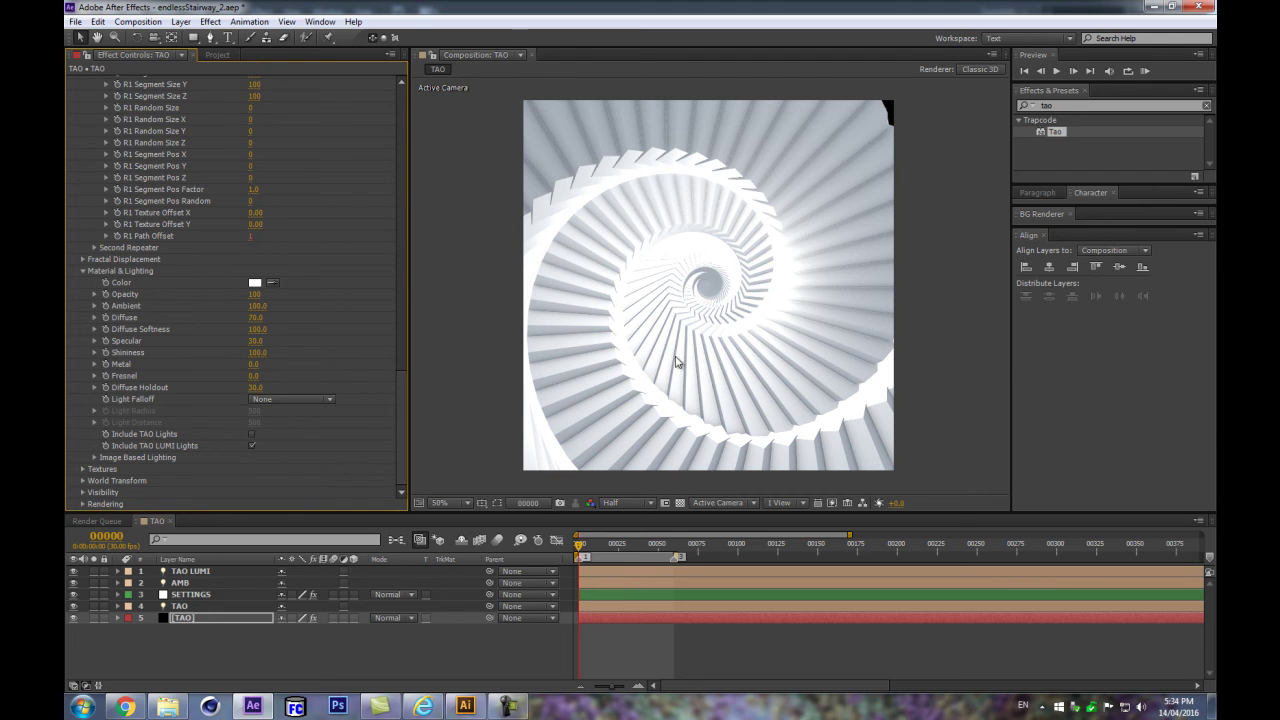
Step: Reveal the TAO LUMI light's Position and push it back to about Z 365
click(193, 583)
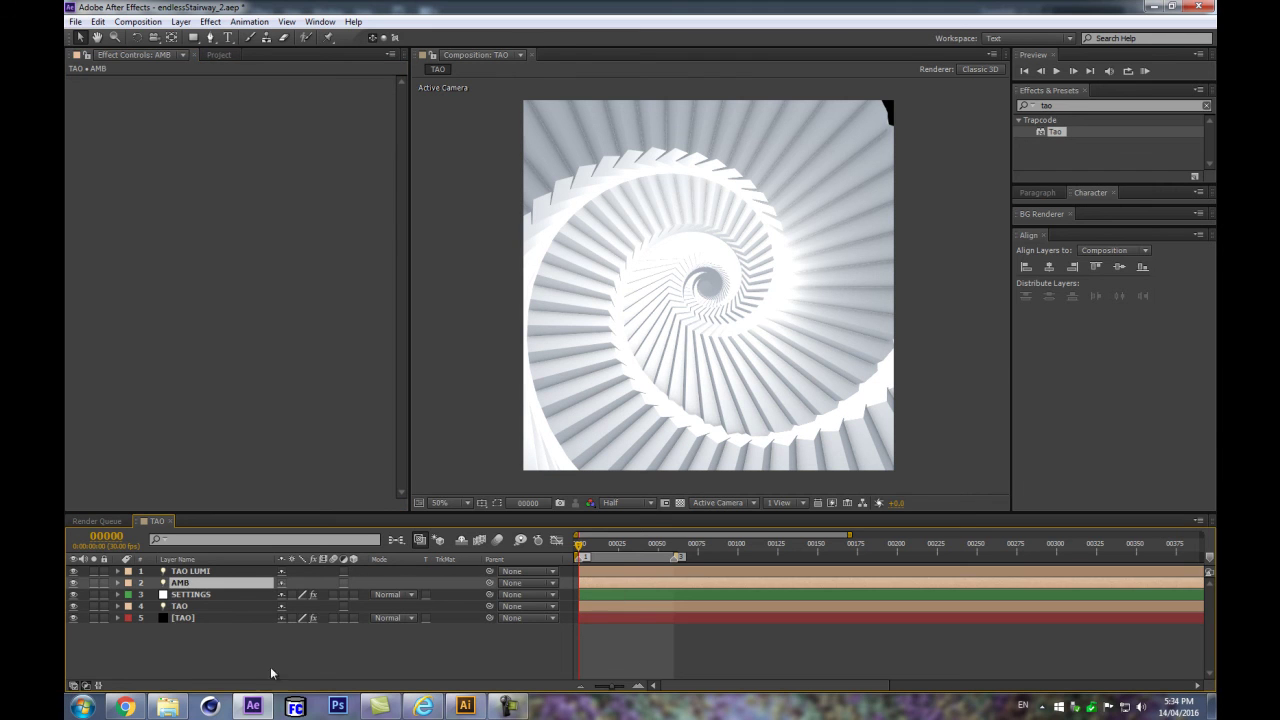
click(200, 571)
key(p)
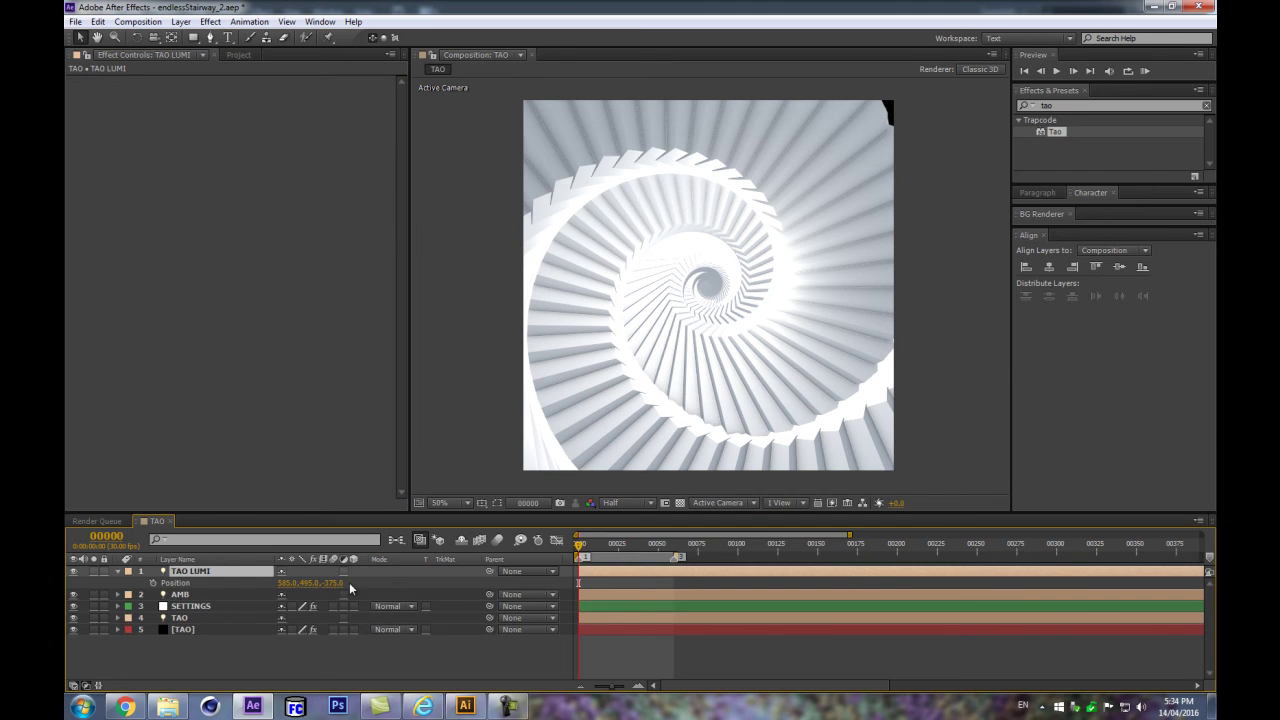
drag(338, 583, 382, 577)
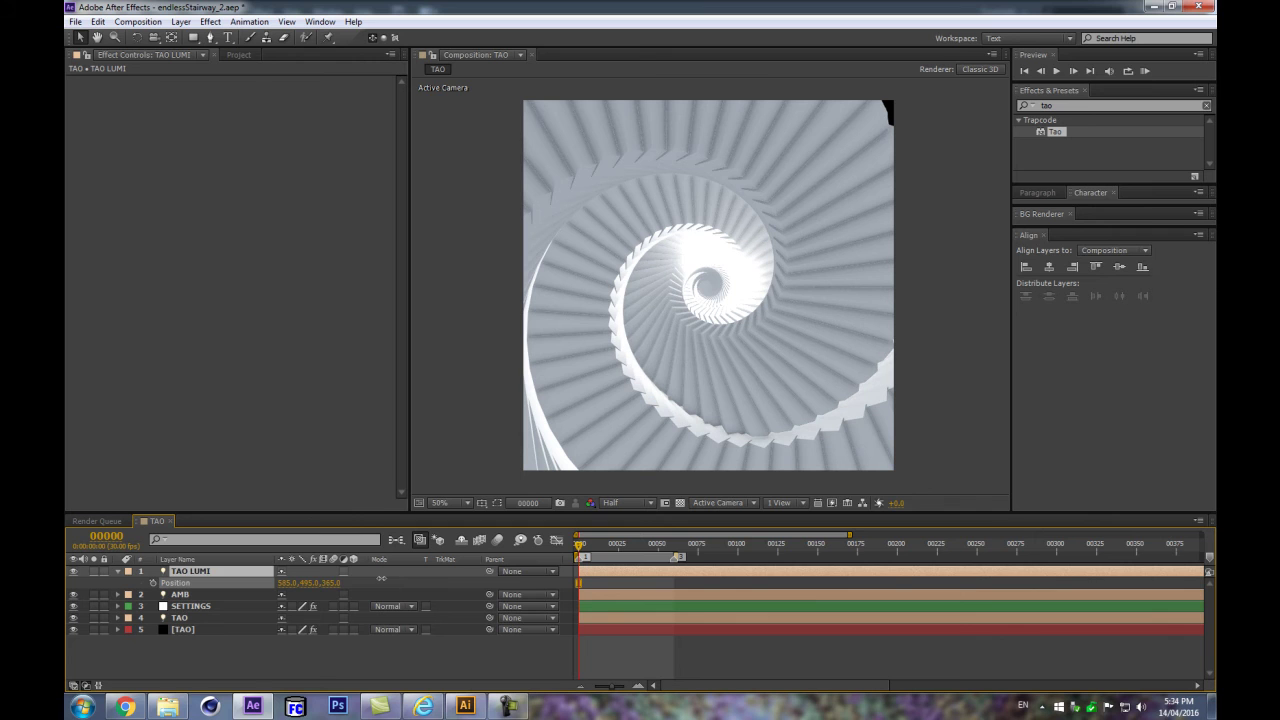
Step: Center the TAO LUMI light at X 540, Y 540 and shift it in the view to about X 563, Y 514
click(288, 584)
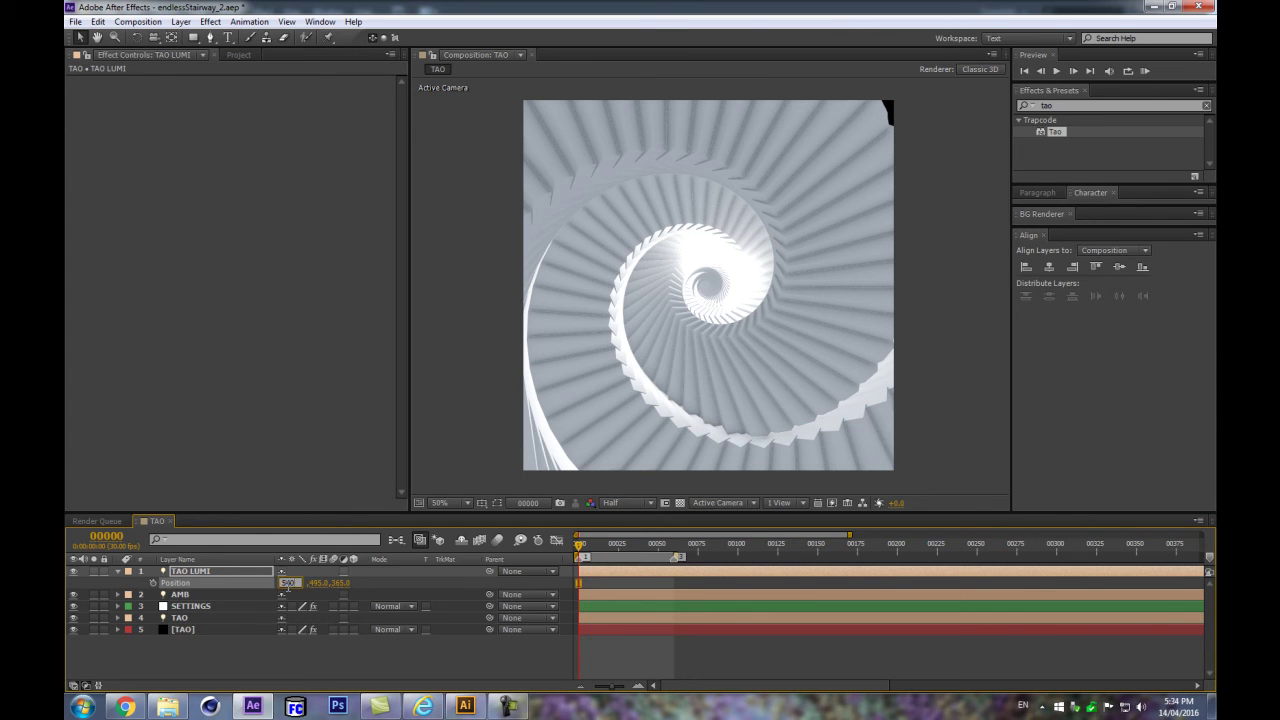
text(540)
key(Tab)
key(Return)
mouse_move(288, 584)
mouse_down()
mouse_move(270, 588)
mouse_move(291, 586)
mouse_up()
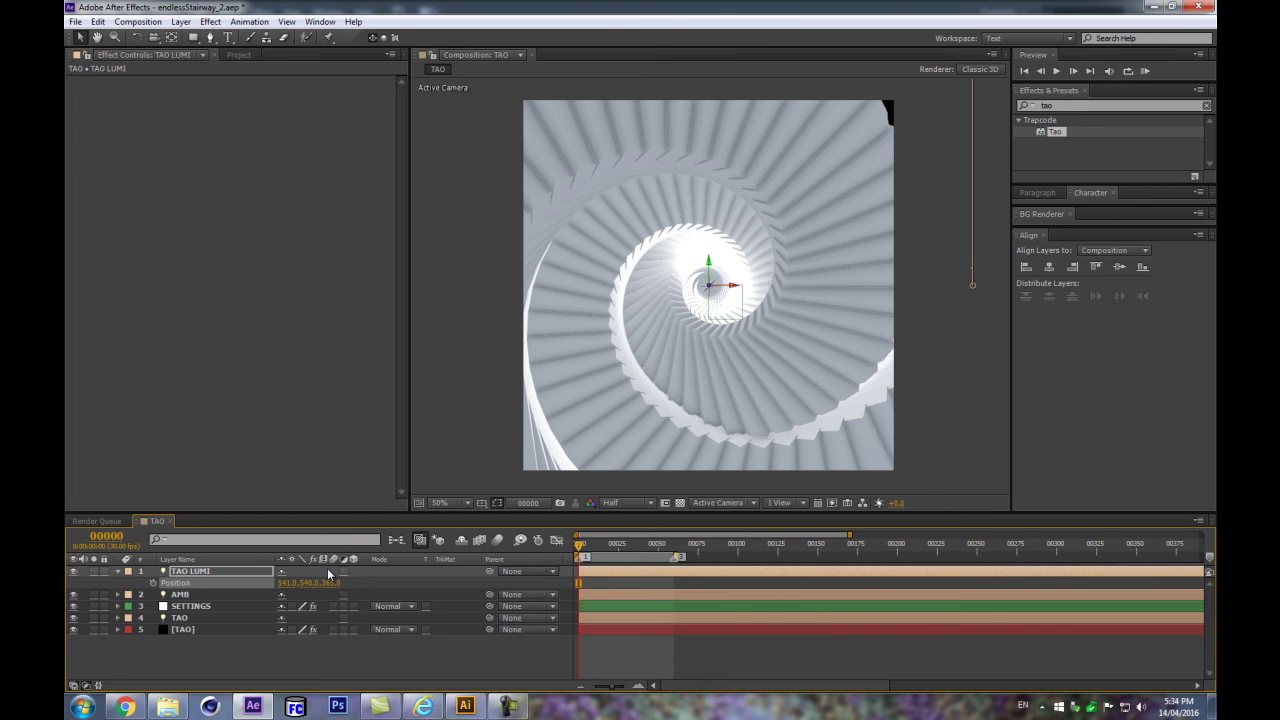
drag(735, 290, 722, 257)
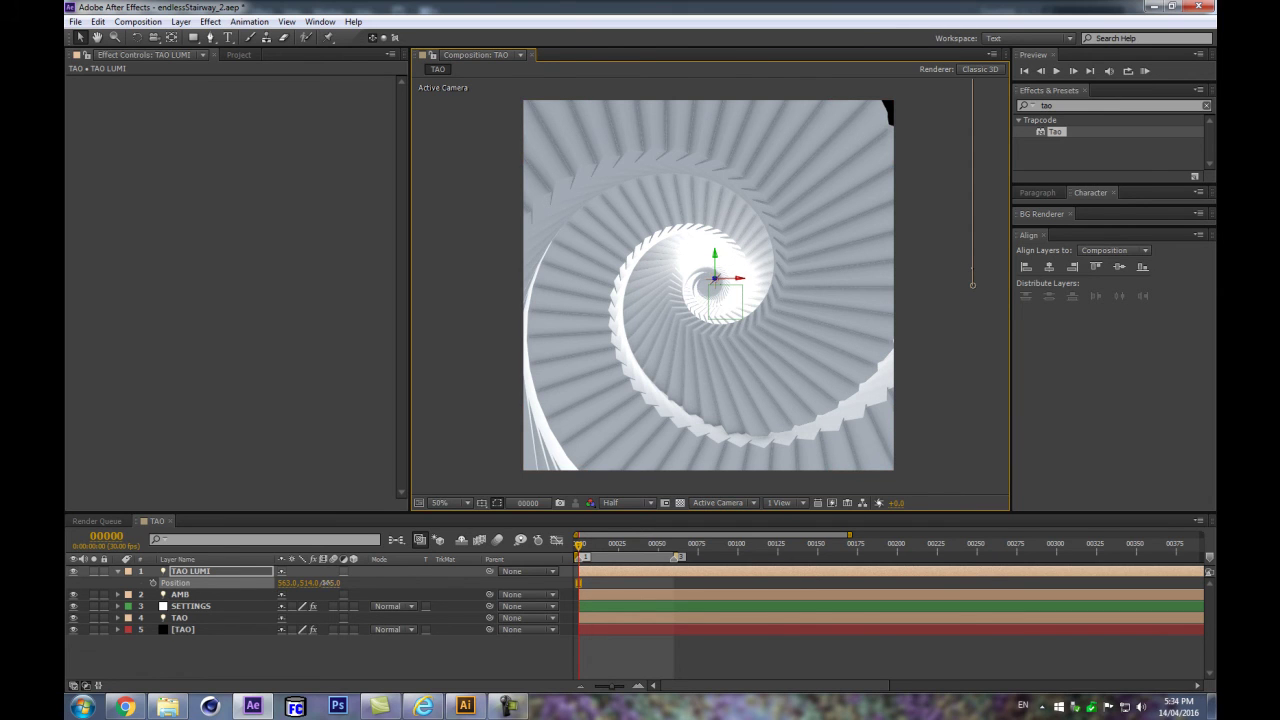
click(302, 655)
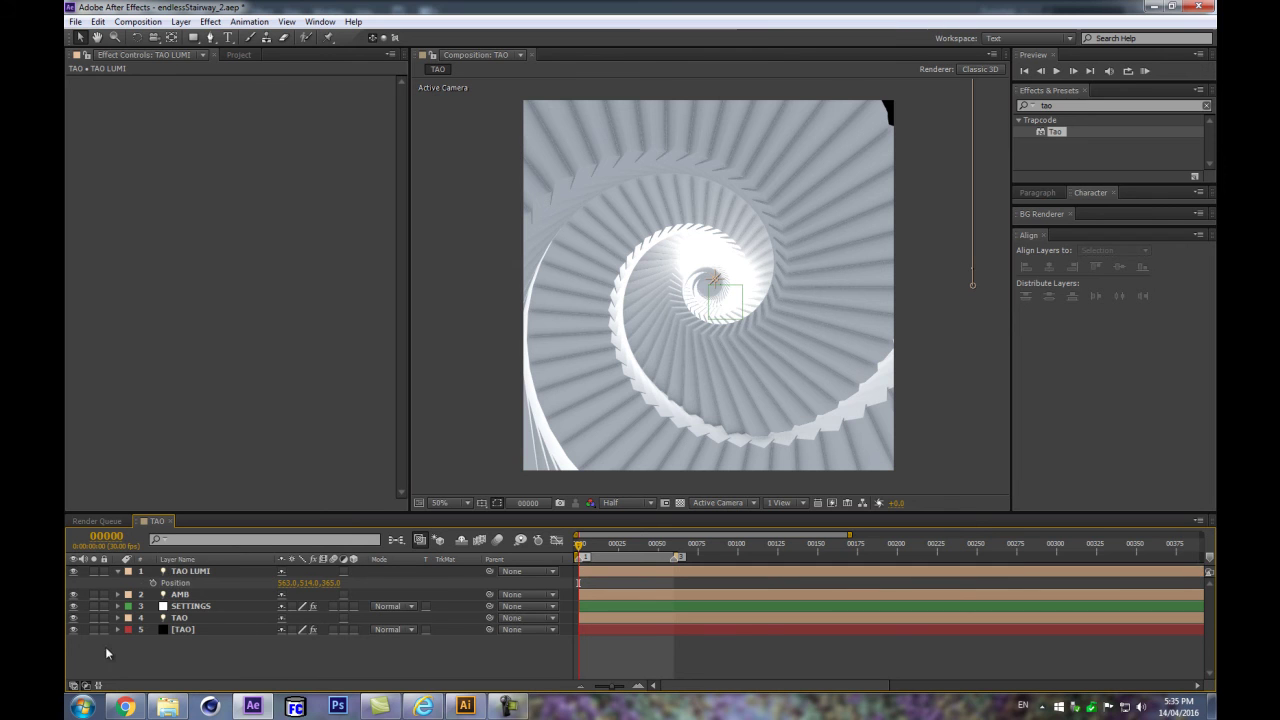
Step: Reveal the layers' expressions, go to frame 300 and check the TAO light's Position value there
key(e)
key(e)
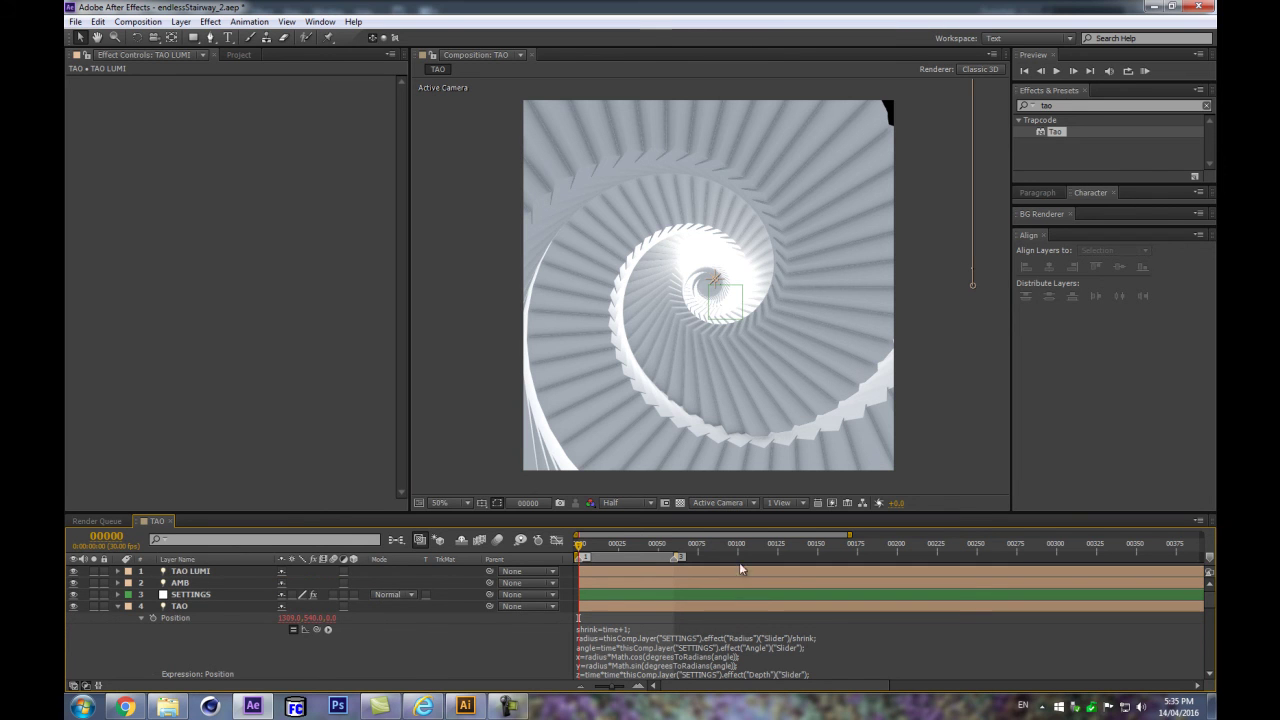
click(114, 543)
text(30)
key(Return)
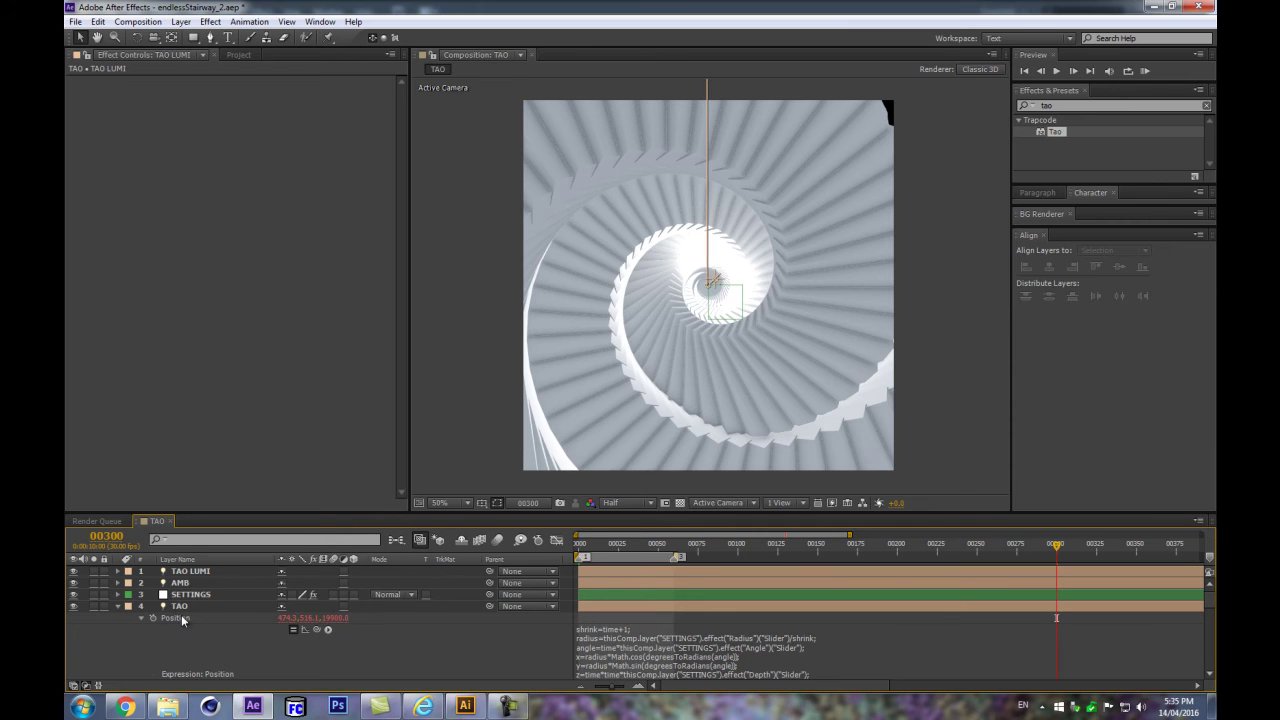
click(180, 607)
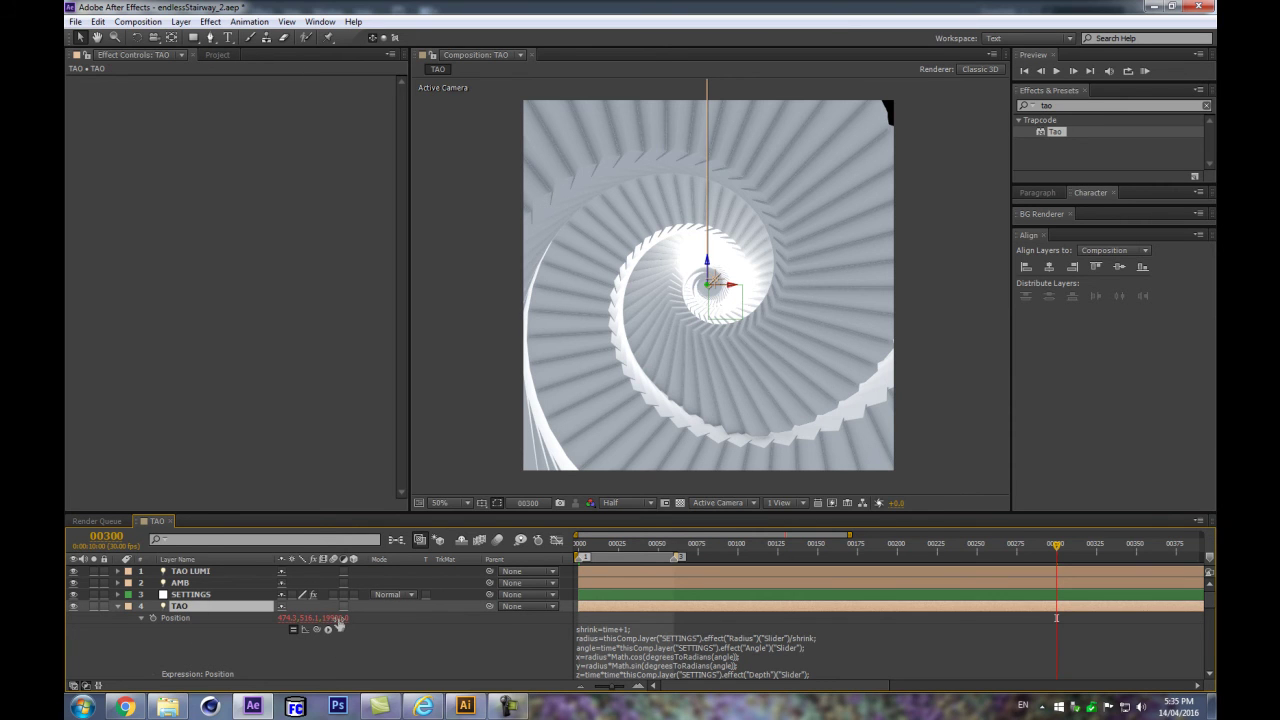
click(334, 617)
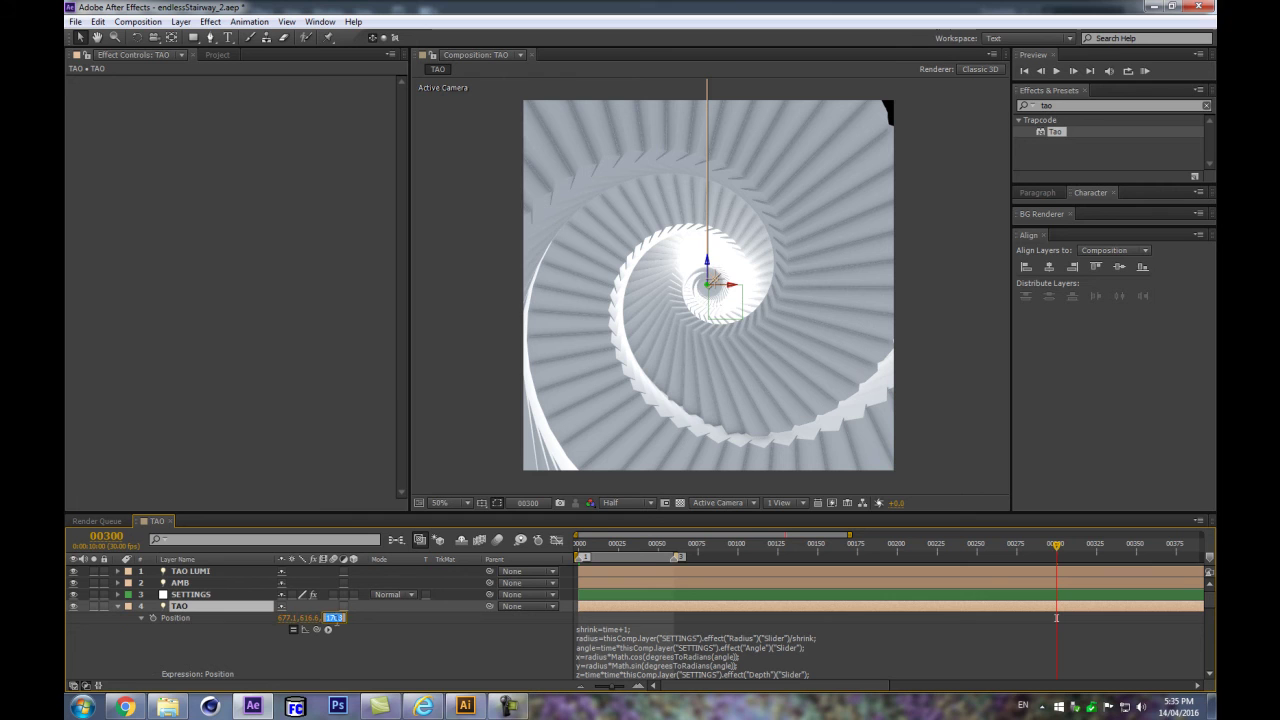
click(354, 634)
drag(336, 619, 283, 618)
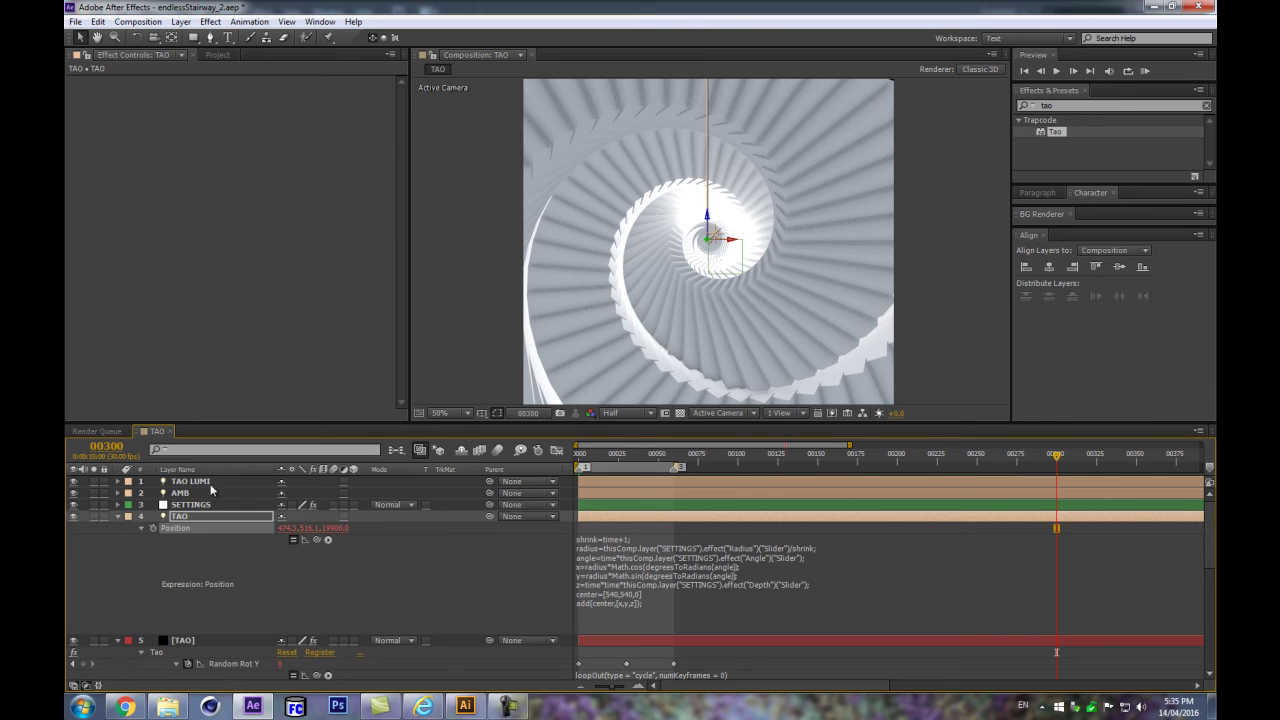
Step: Push the TAO LUMI light back to about Z 2225 and hide the layer controls in the view
click(200, 484)
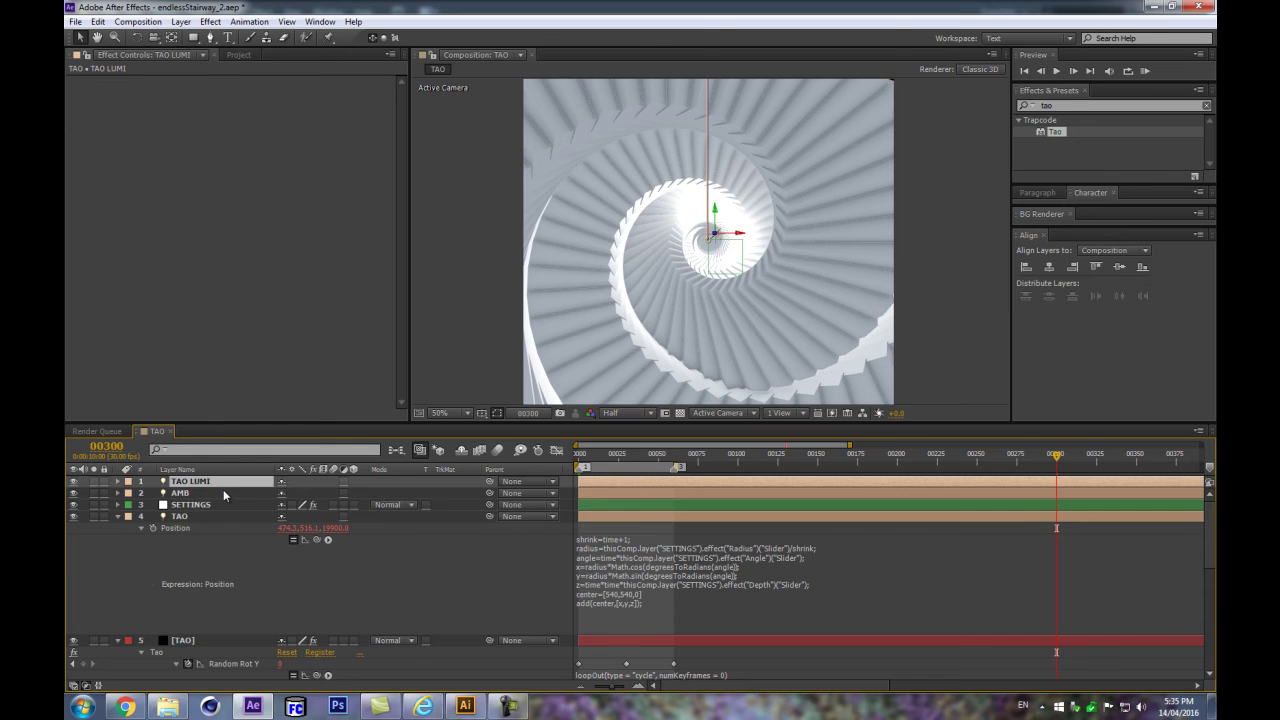
key(p)
drag(396, 480, 433, 472)
key(ctrl+shift+h)
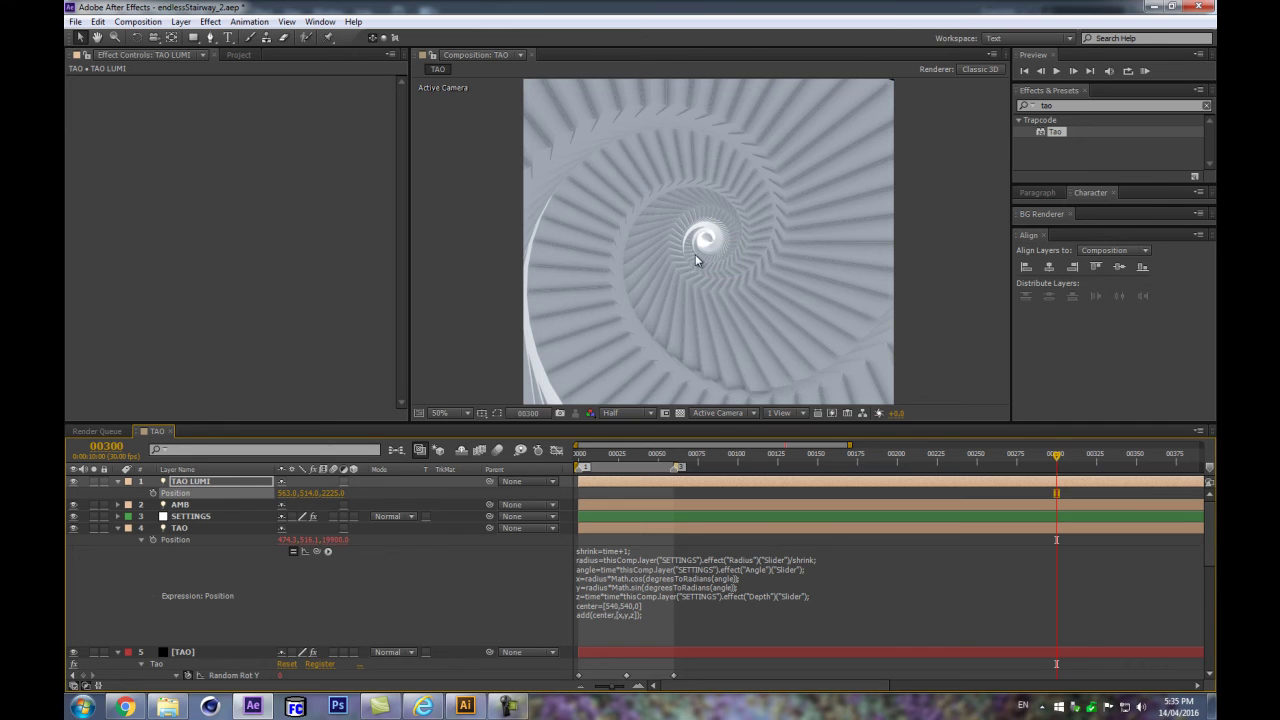
Step: Lower the Depth slider on the SETTINGS layer to 43
scroll(681, 283, up, 1)
click(200, 528)
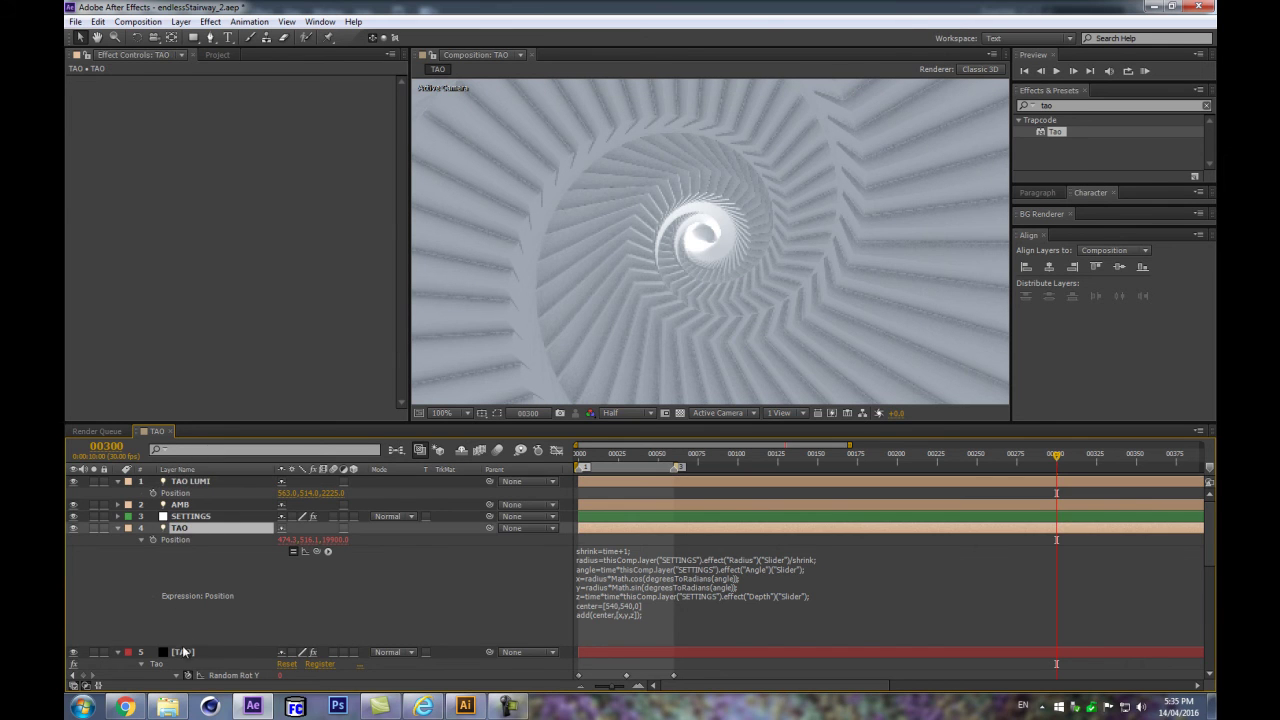
click(188, 516)
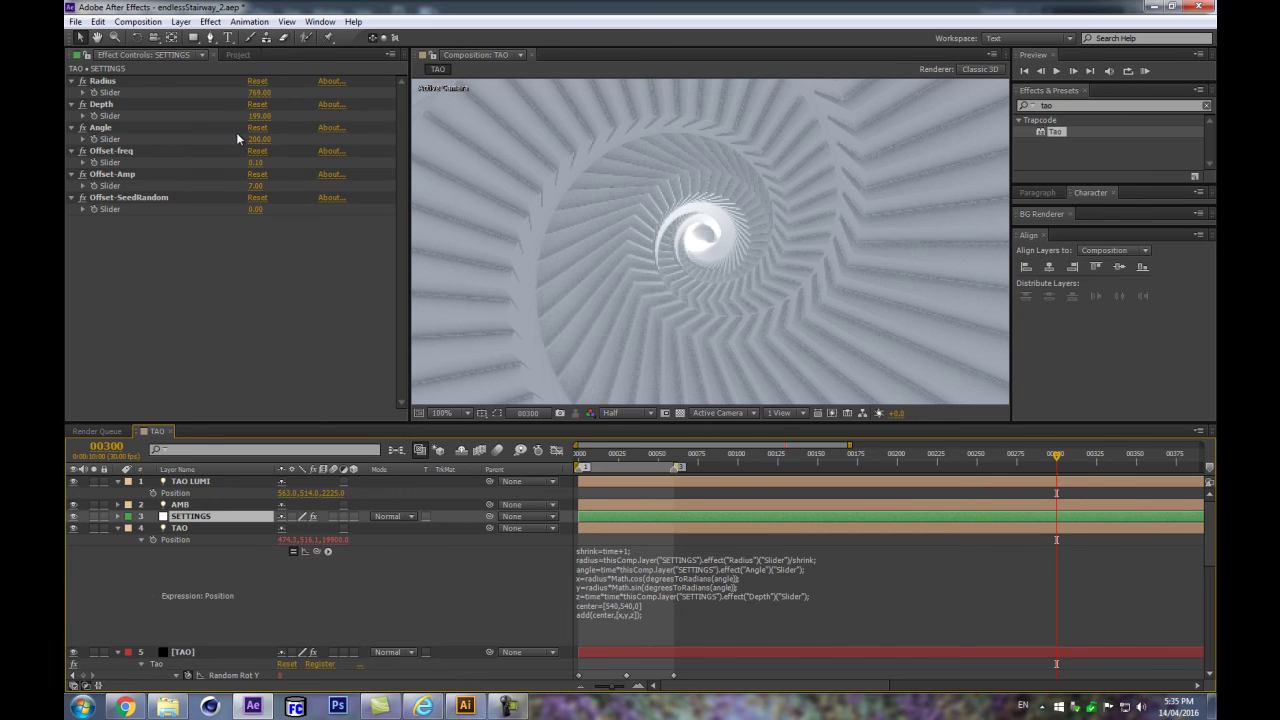
drag(257, 116, 170, 135)
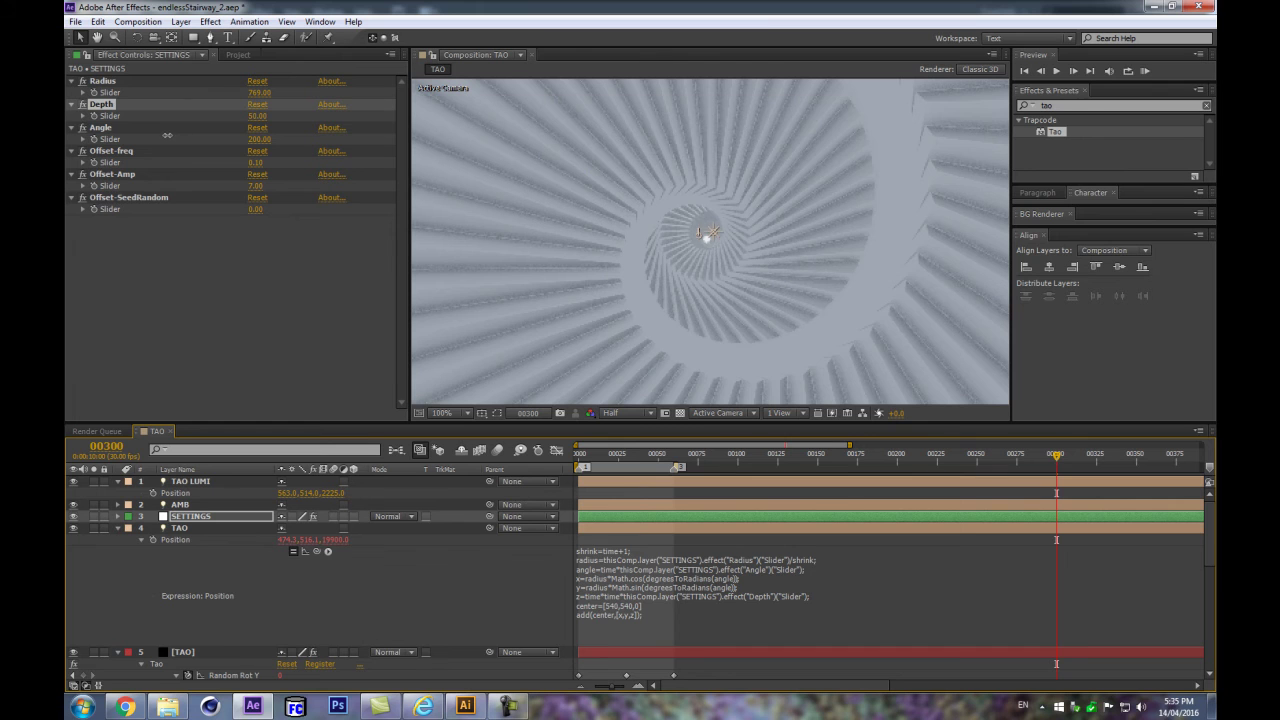
click(171, 135)
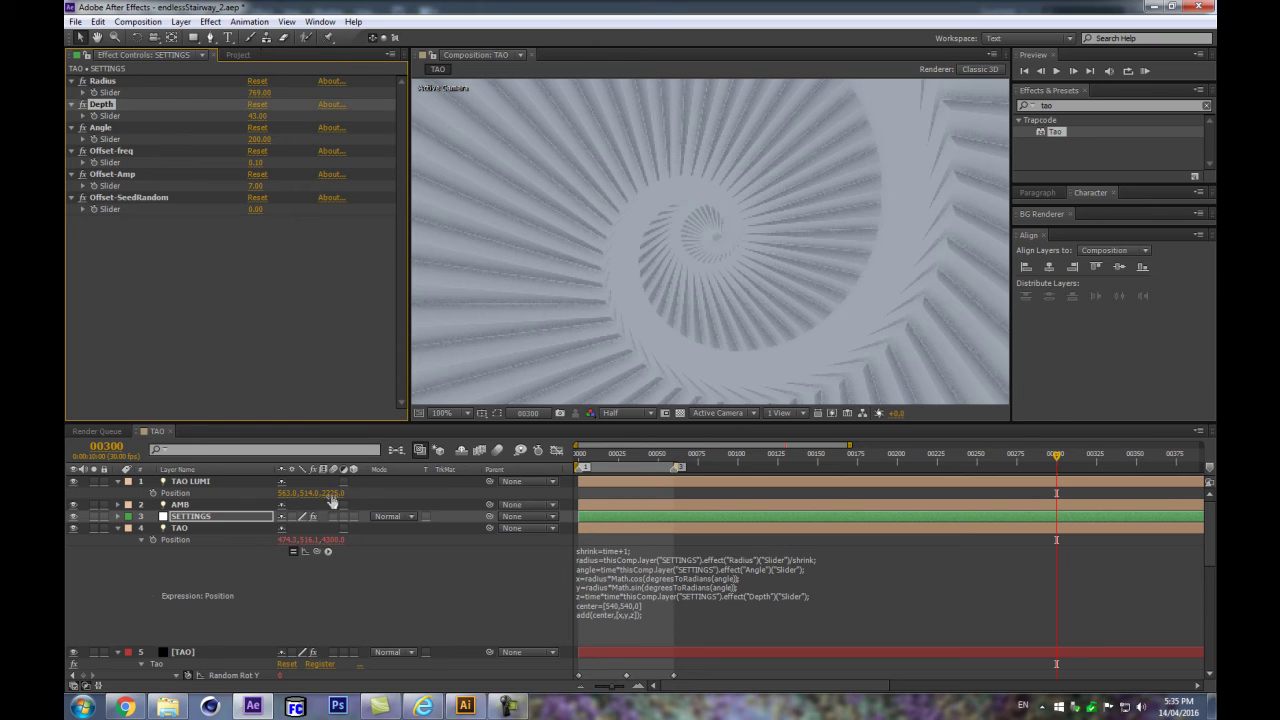
Step: Bring the TAO LUMI light forward to about Z -95
drag(332, 498, 380, 490)
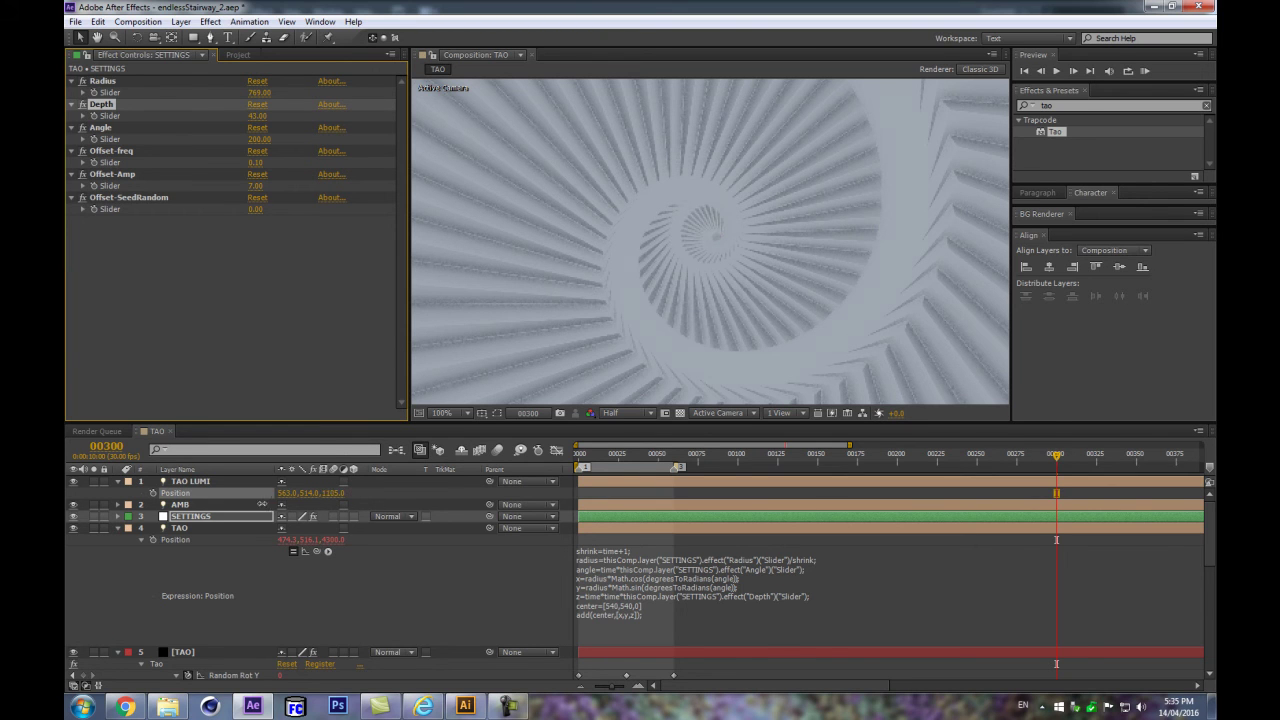
drag(224, 504, 322, 506)
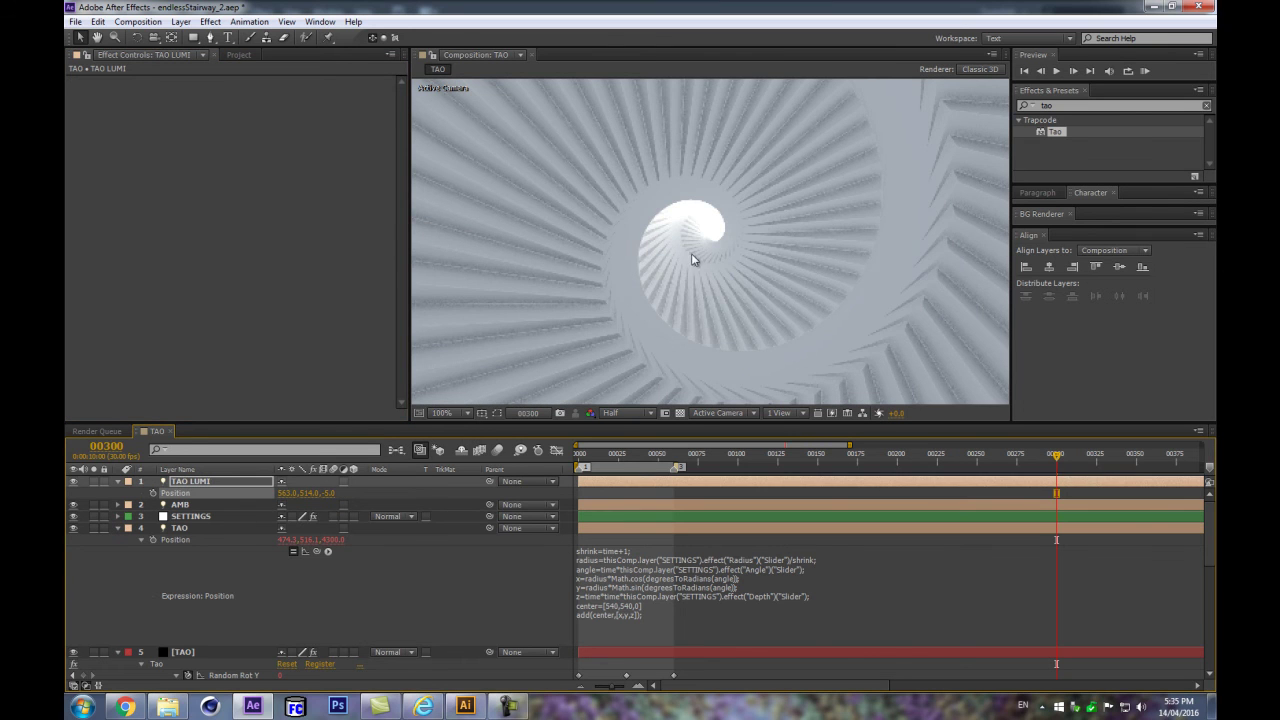
scroll(691, 253, down, 2)
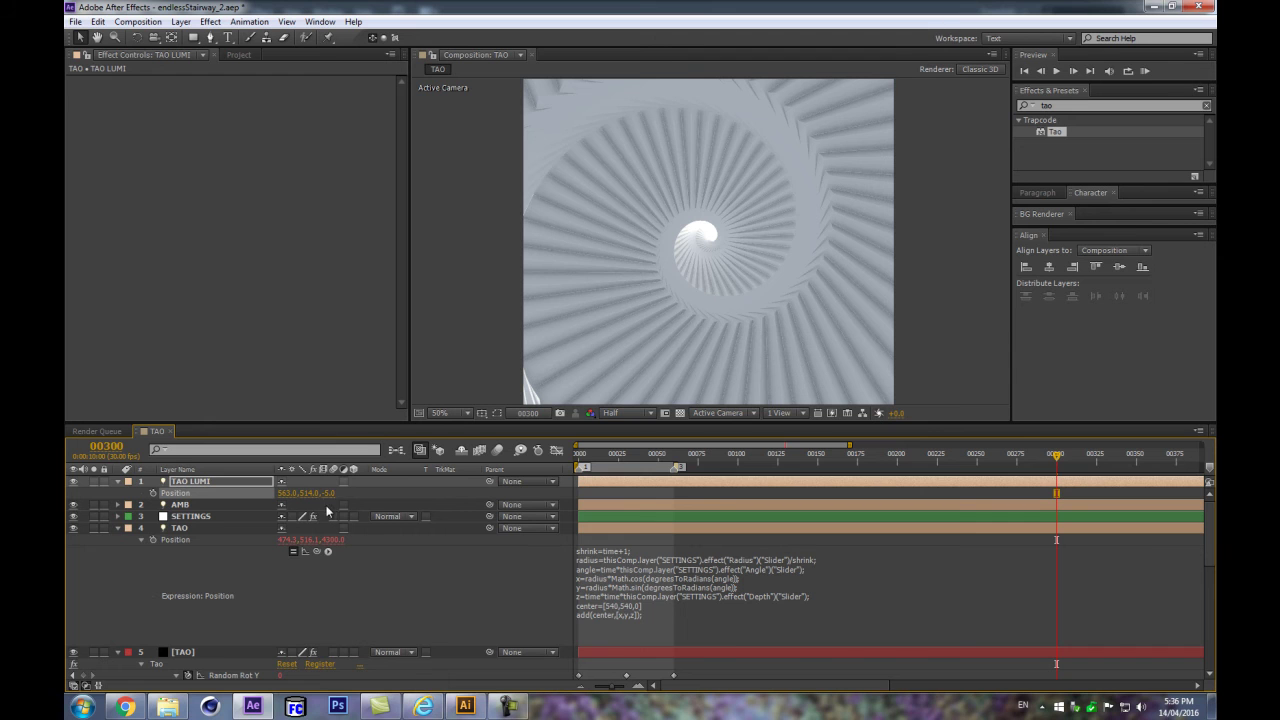
mouse_move(330, 502)
mouse_down()
mouse_move(305, 496)
mouse_move(318, 495)
mouse_up()
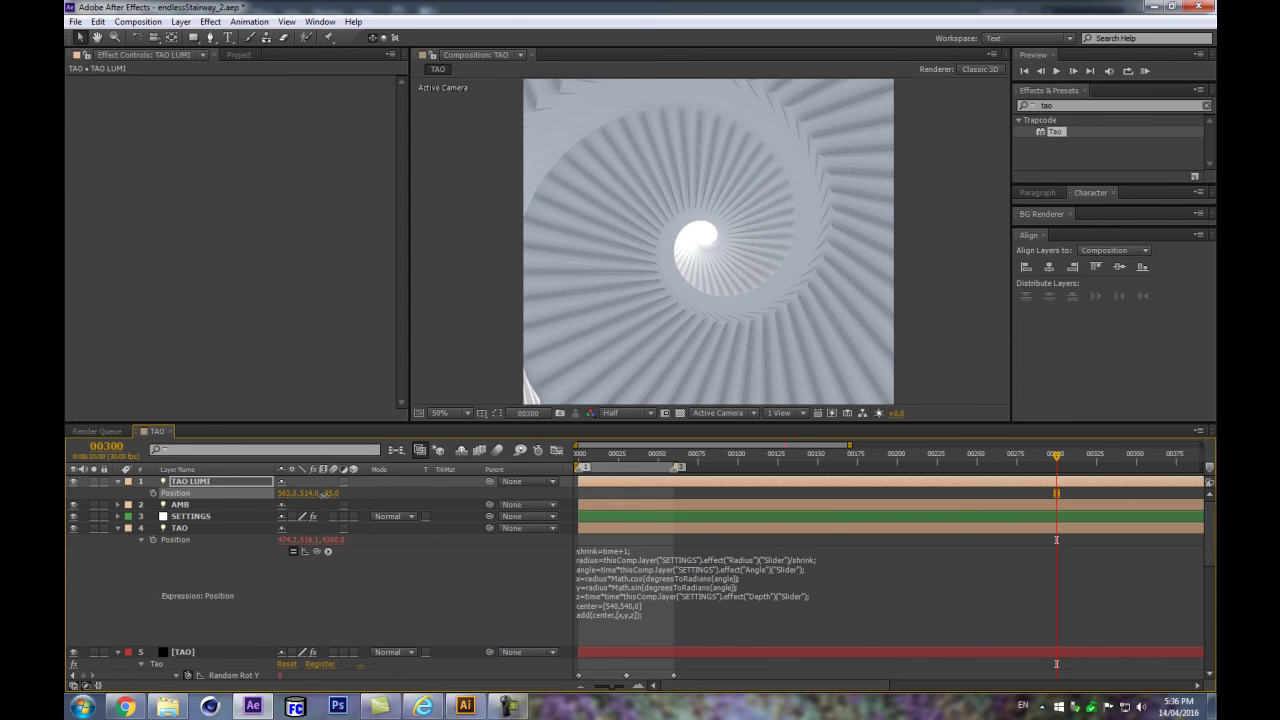
scroll(620, 350, down, 2)
scroll(699, 393, up, 2)
Step: Raise the Depth slider on the SETTINGS layer to 210
click(195, 516)
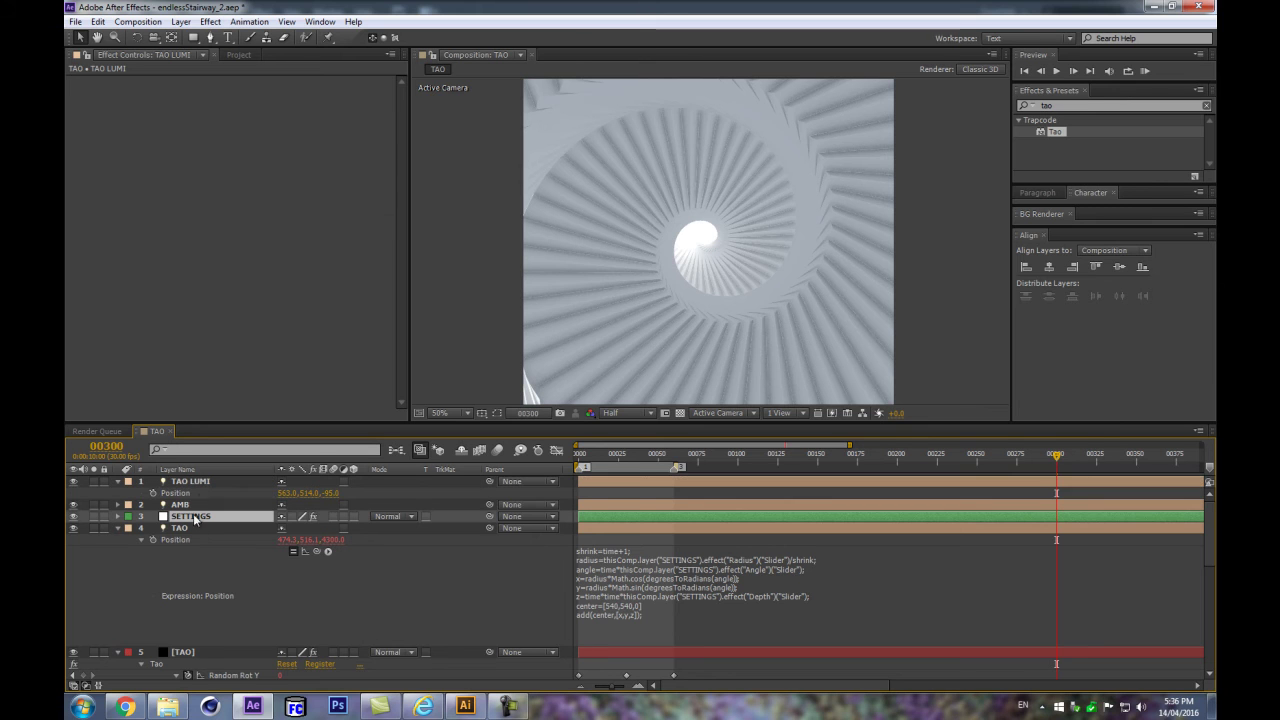
mouse_move(260, 92)
mouse_down()
mouse_move(277, 89)
mouse_move(205, 103)
mouse_move(266, 94)
mouse_up()
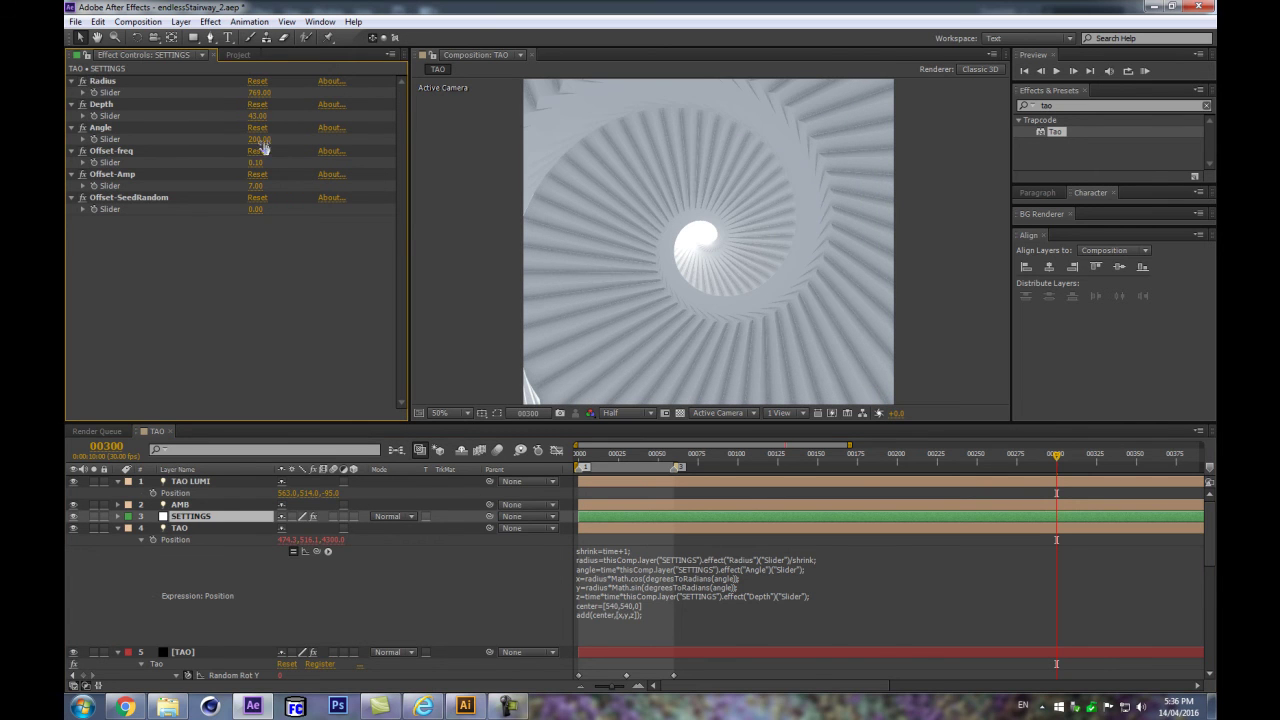
drag(258, 116, 357, 102)
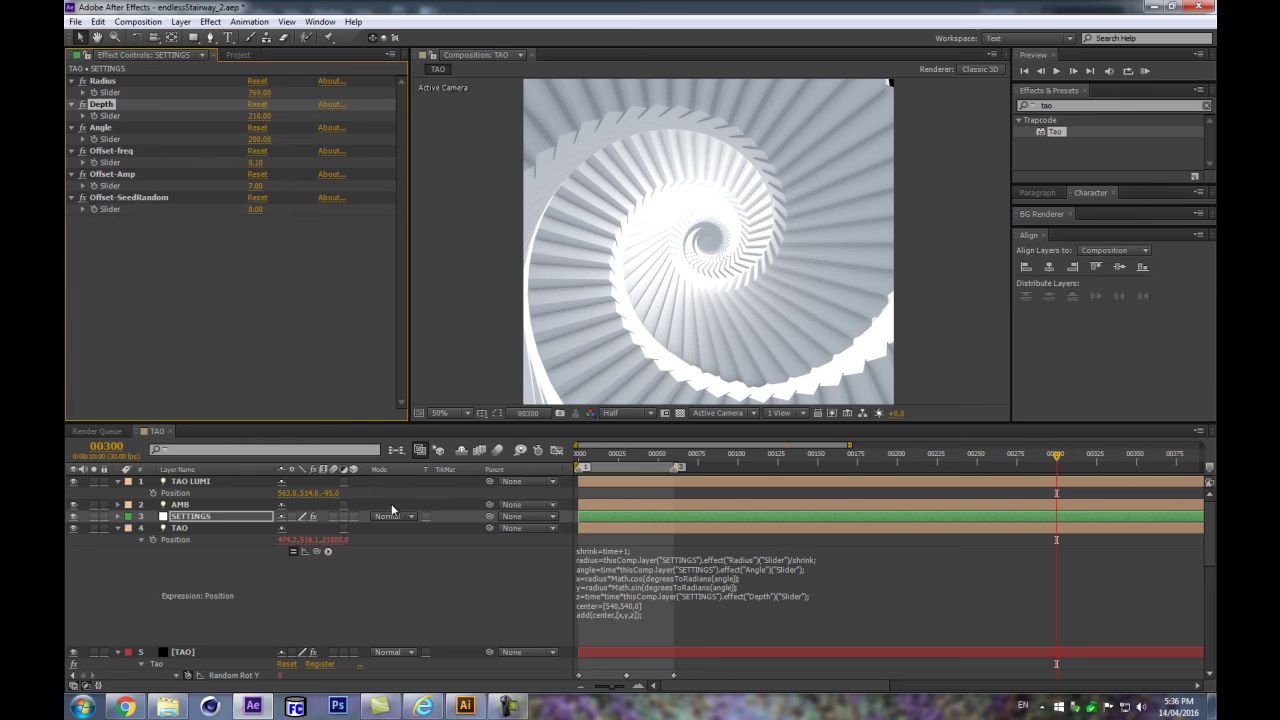
Step: Move the TAO LUMI light to about X 753, Z 890
drag(305, 493, 396, 484)
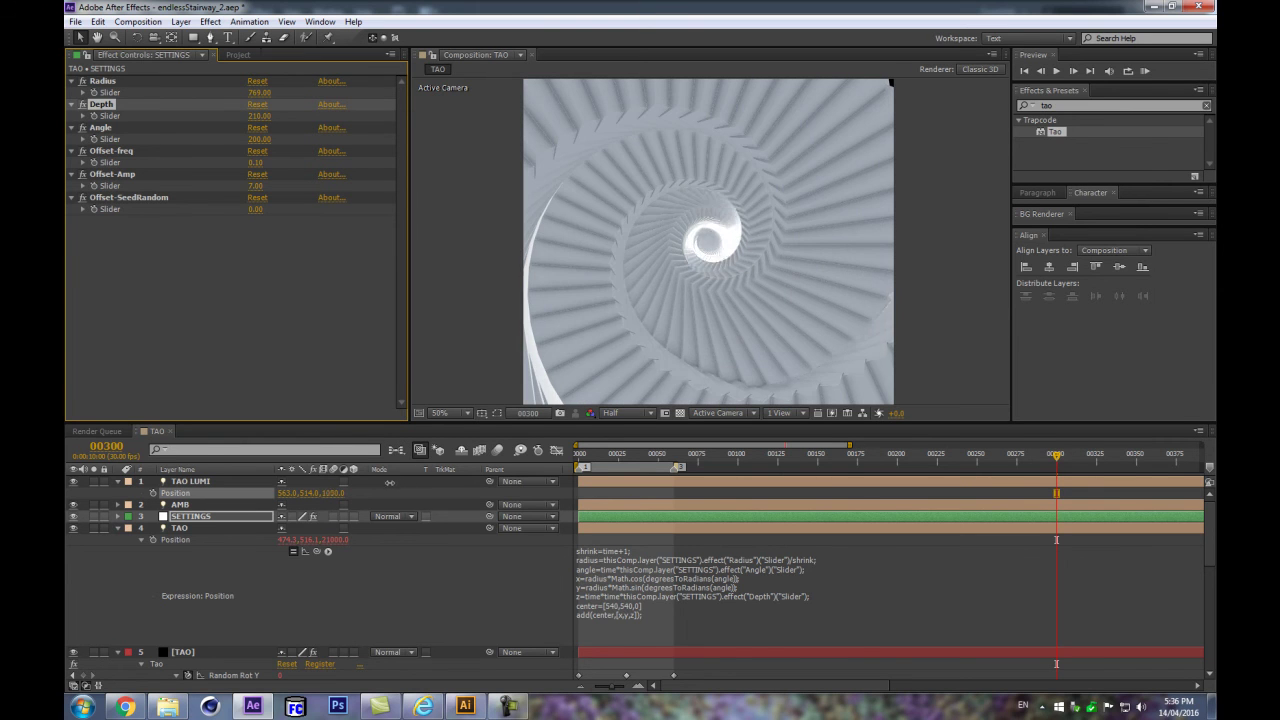
drag(284, 493, 290, 493)
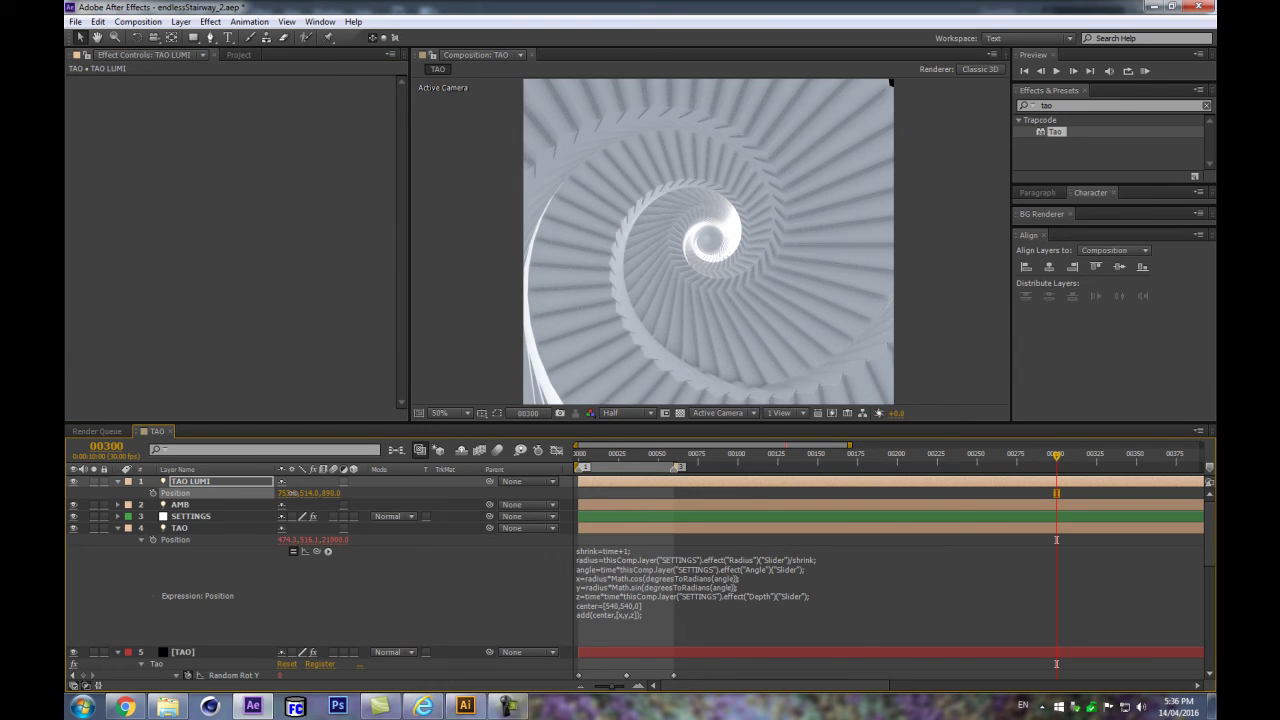
click(180, 482)
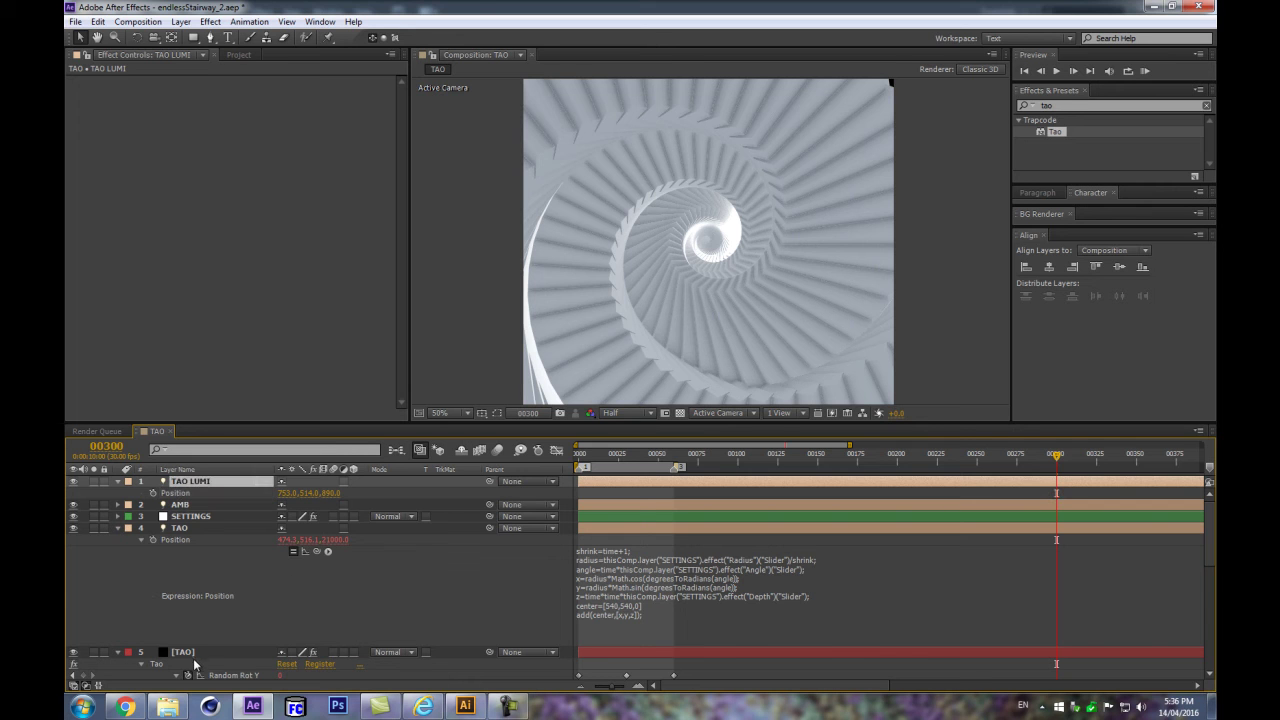
Step: Raise the TAO LUMI light's falloff Radius to about 262
key(a)
key(a)
drag(281, 541, 370, 521)
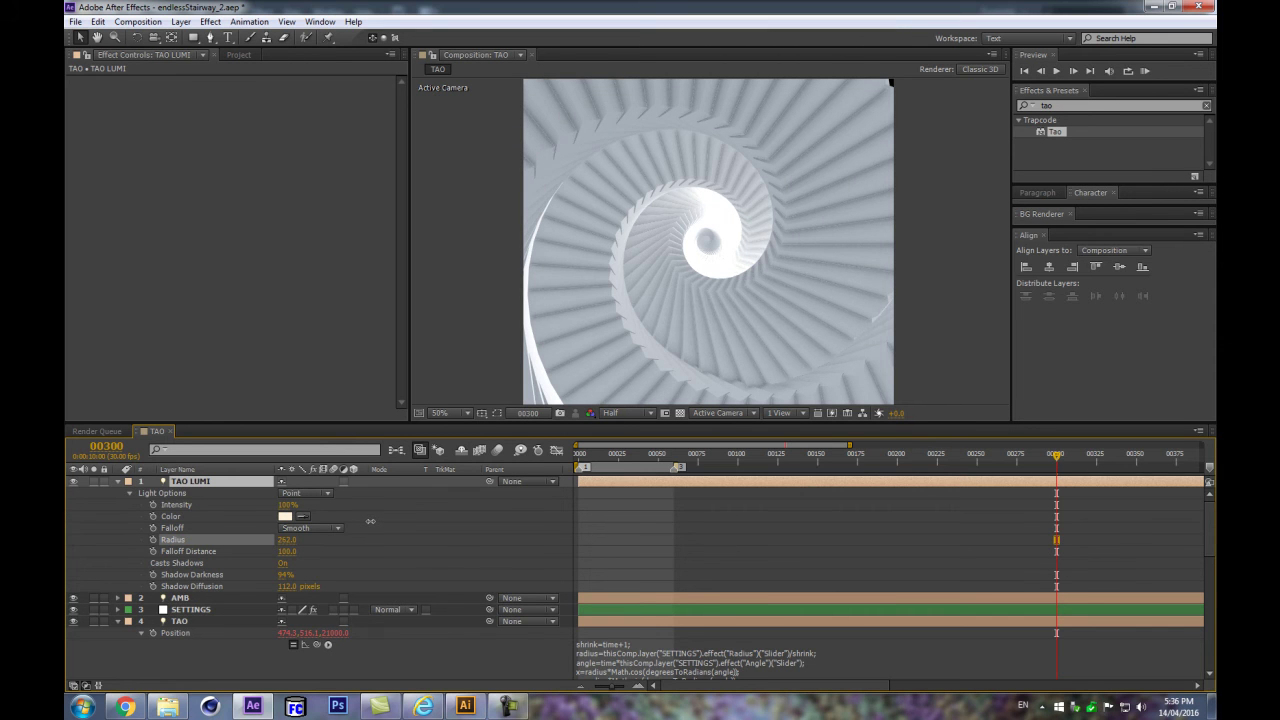
click(117, 482)
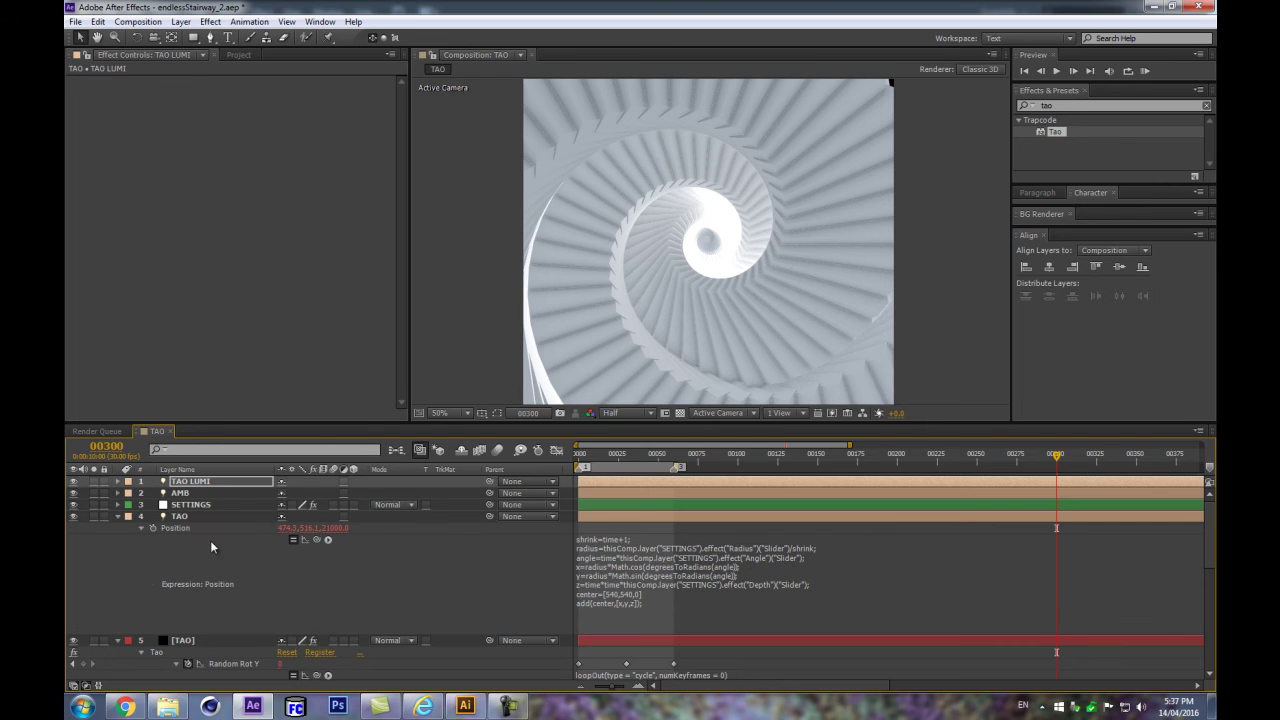
Step: Collapse the TAO light's properties and move the TAO LUMI light to Z 680
click(204, 483)
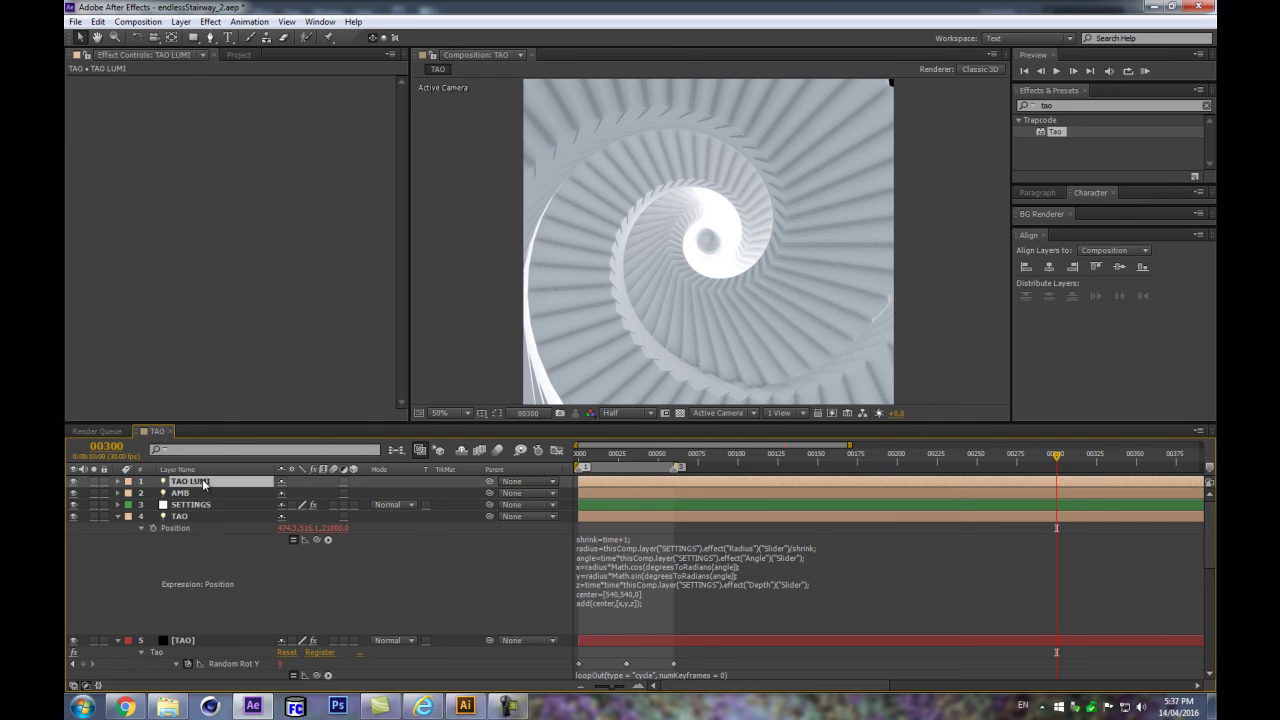
click(117, 516)
key(period)
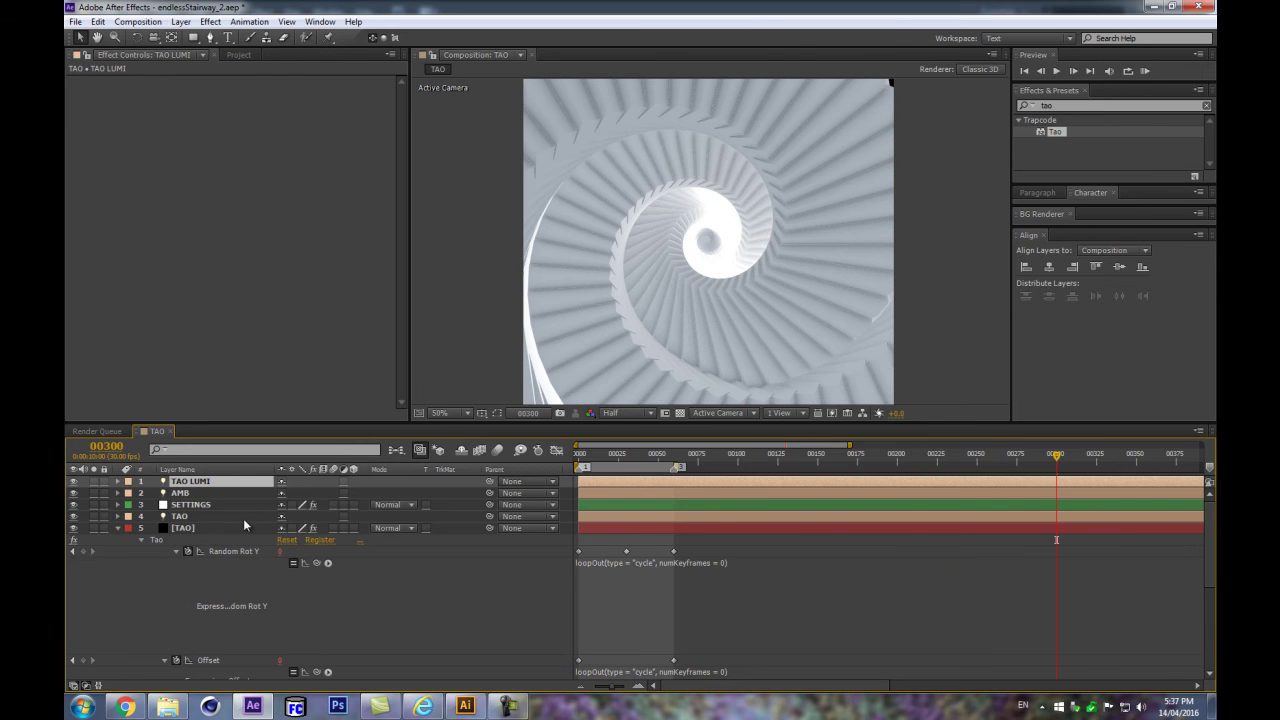
key(p)
drag(332, 494, 307, 496)
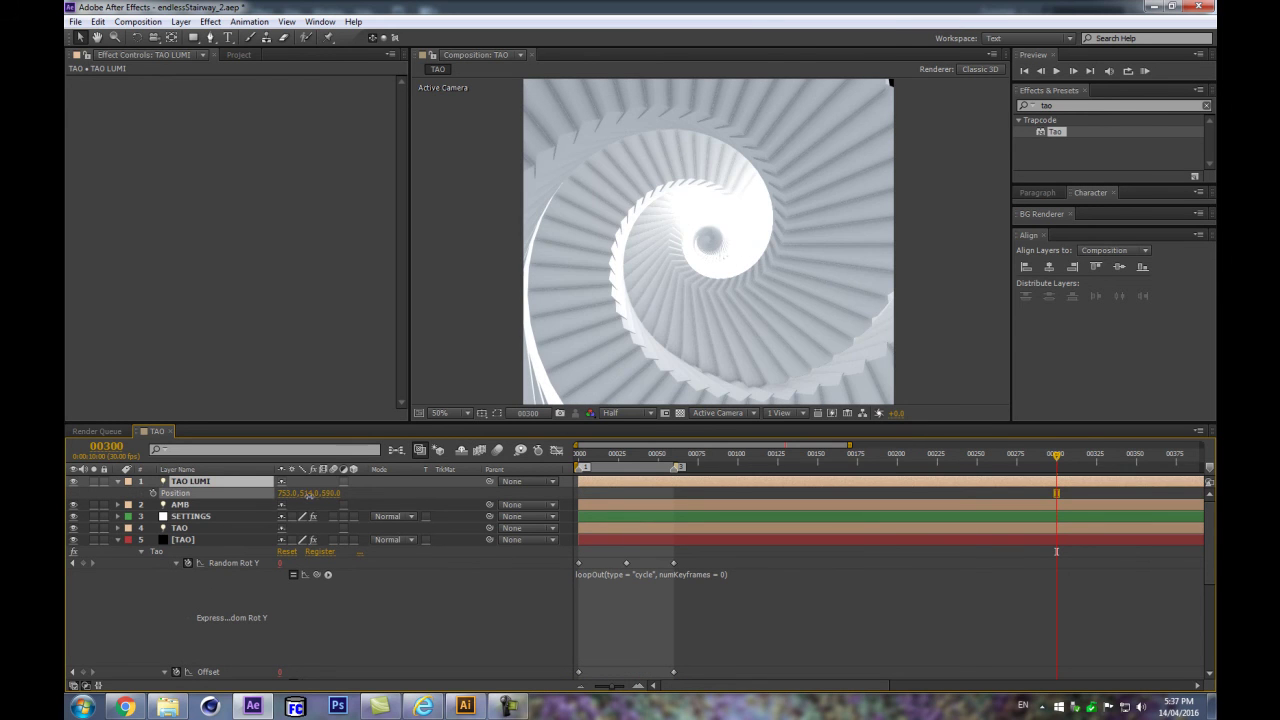
Step: Set the Tao effect's Visibility range to Far 5670, Fog Start 450 and Fog End 5970
click(190, 539)
scroll(128, 365, down, 5)
scroll(128, 365, down, 10)
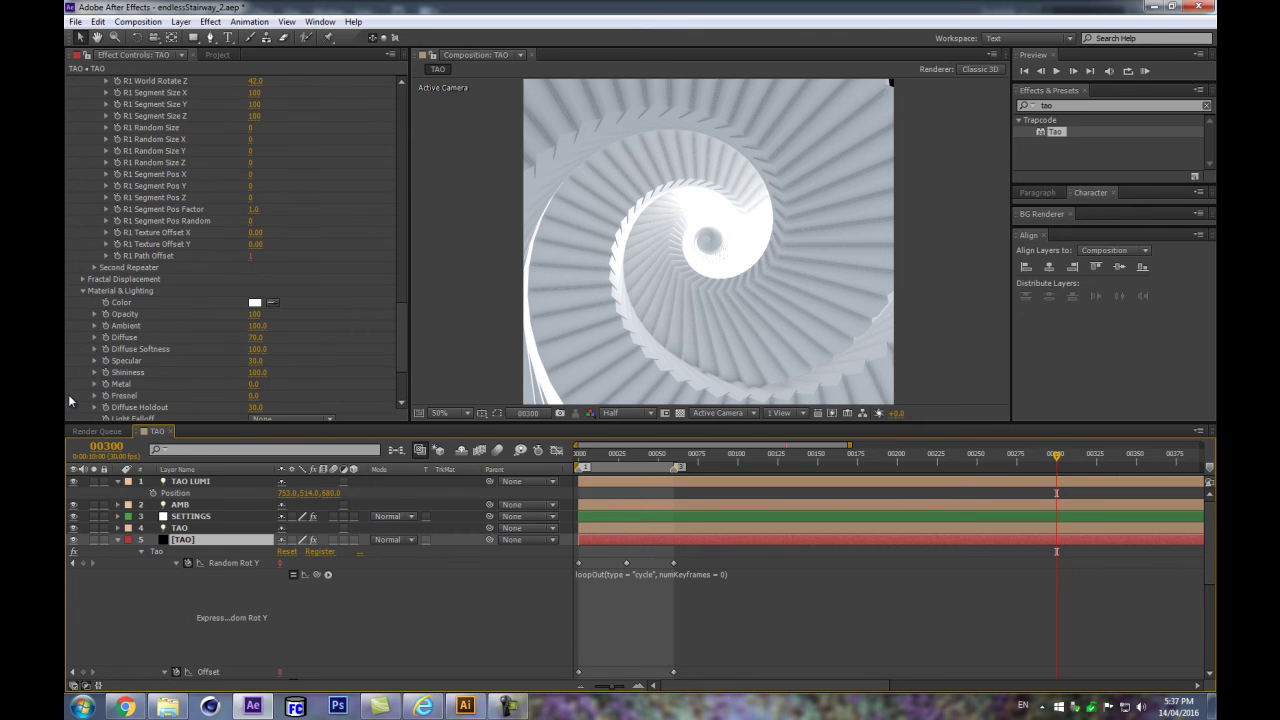
click(82, 291)
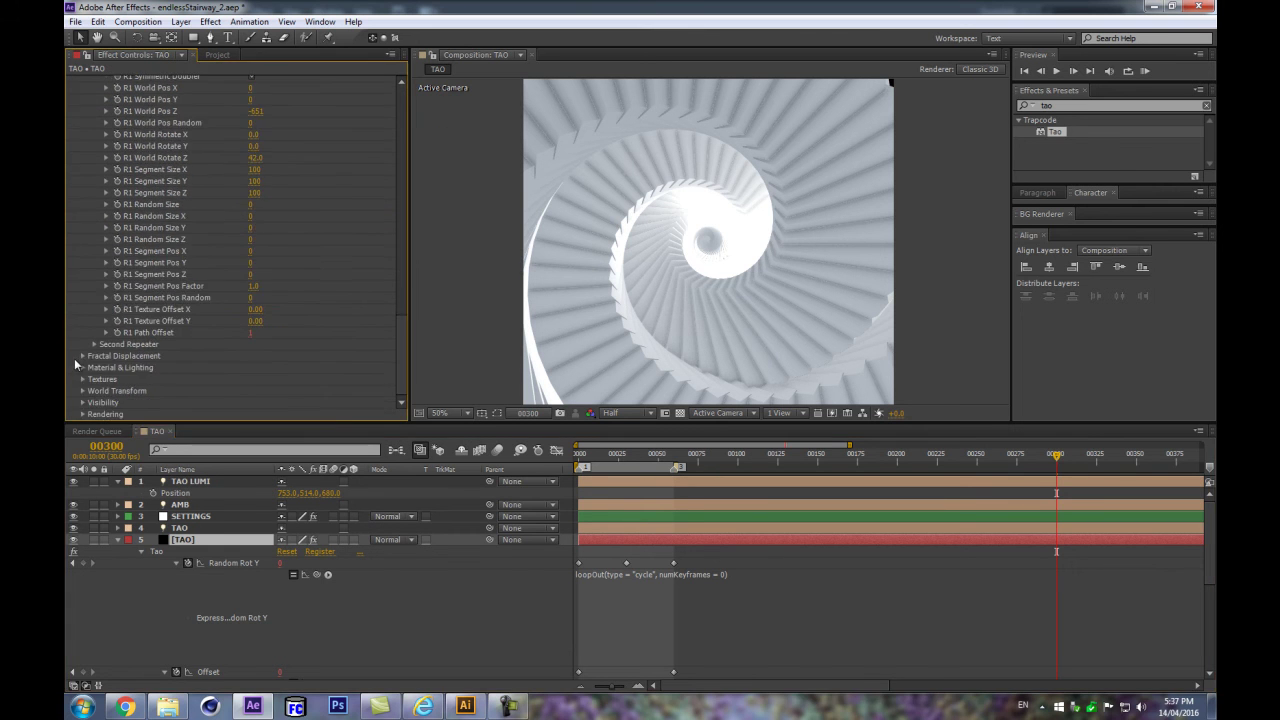
click(86, 403)
scroll(222, 396, down, 2)
mouse_move(256, 369)
mouse_down()
mouse_move(199, 376)
mouse_move(235, 373)
mouse_up()
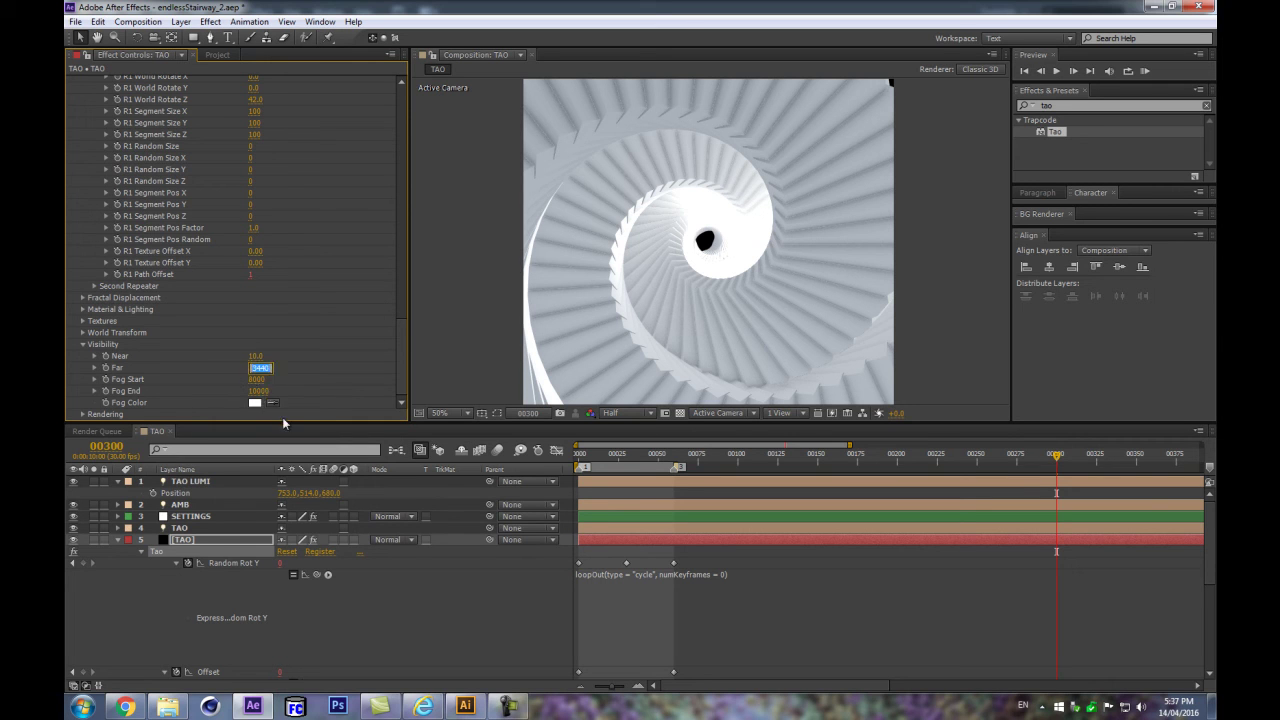
click(259, 391)
text(3440)
key(Return)
drag(256, 380, 231, 383)
drag(256, 391, 203, 398)
drag(381, 366, 355, 354)
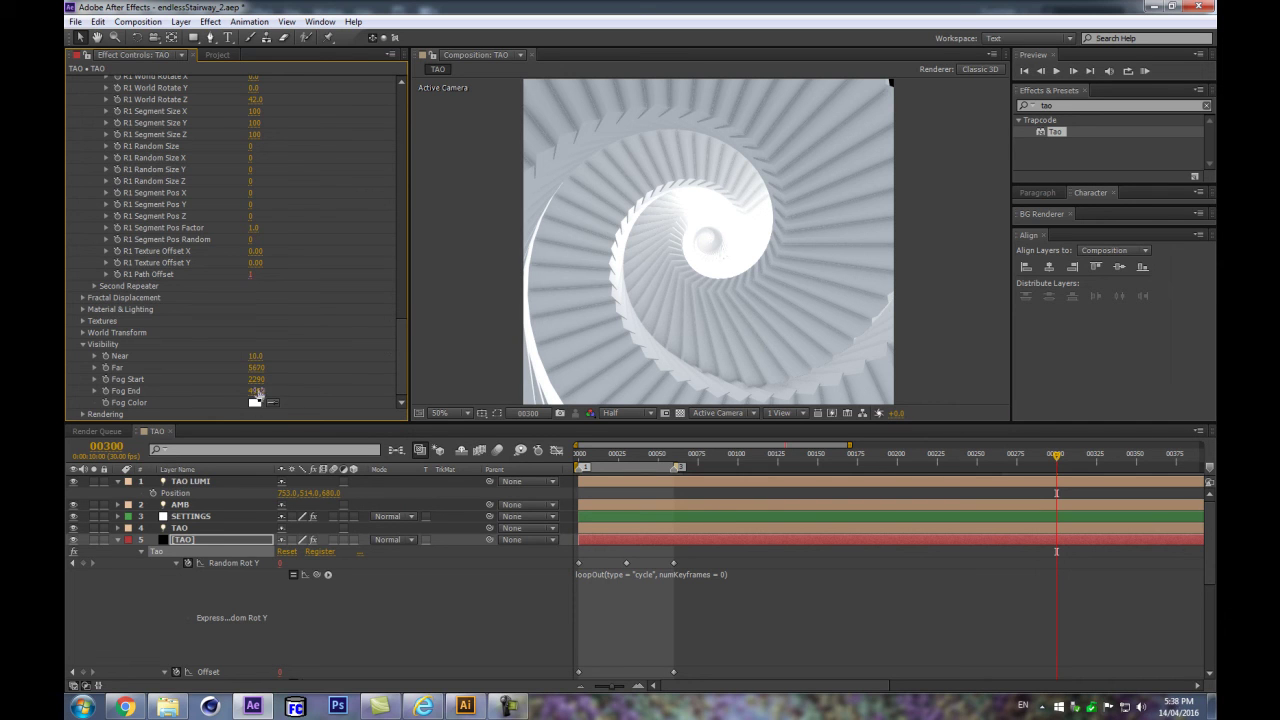
drag(319, 377, 244, 381)
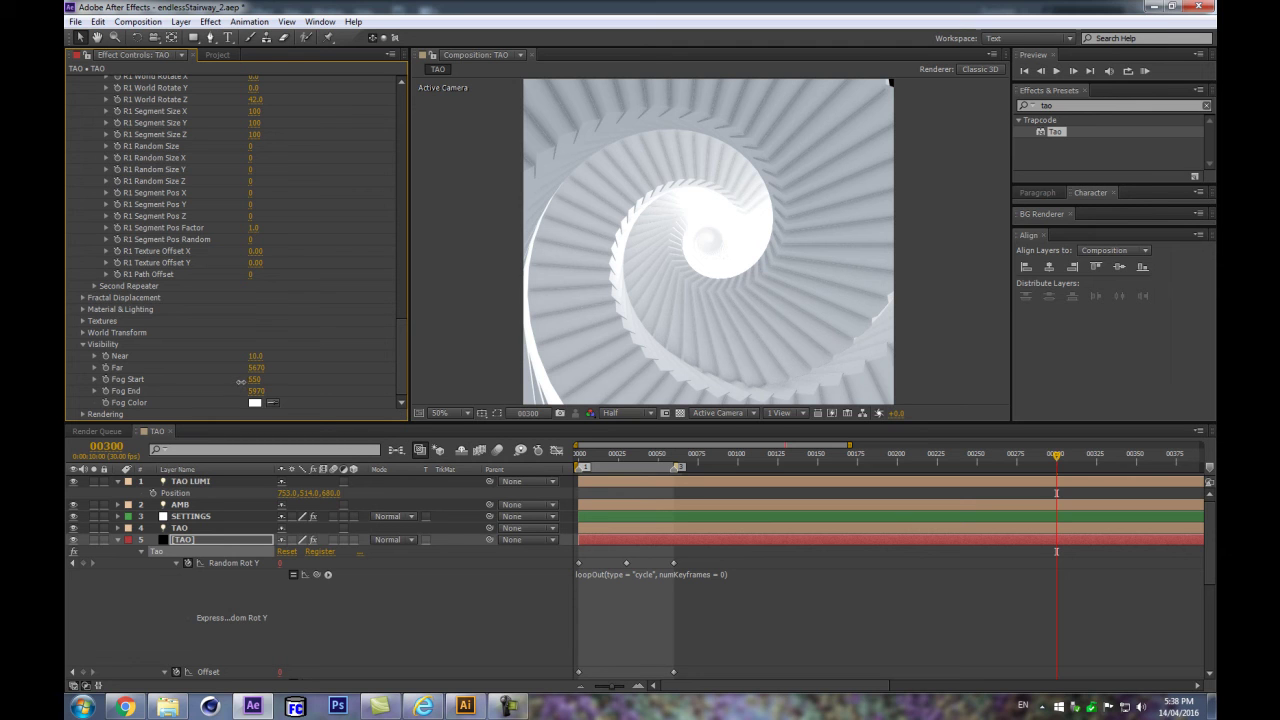
key(ctrl+z)
Step: Raise the AO Intensity in the Tao effect's Rendering settings to 52
click(83, 414)
scroll(83, 414, down, 5)
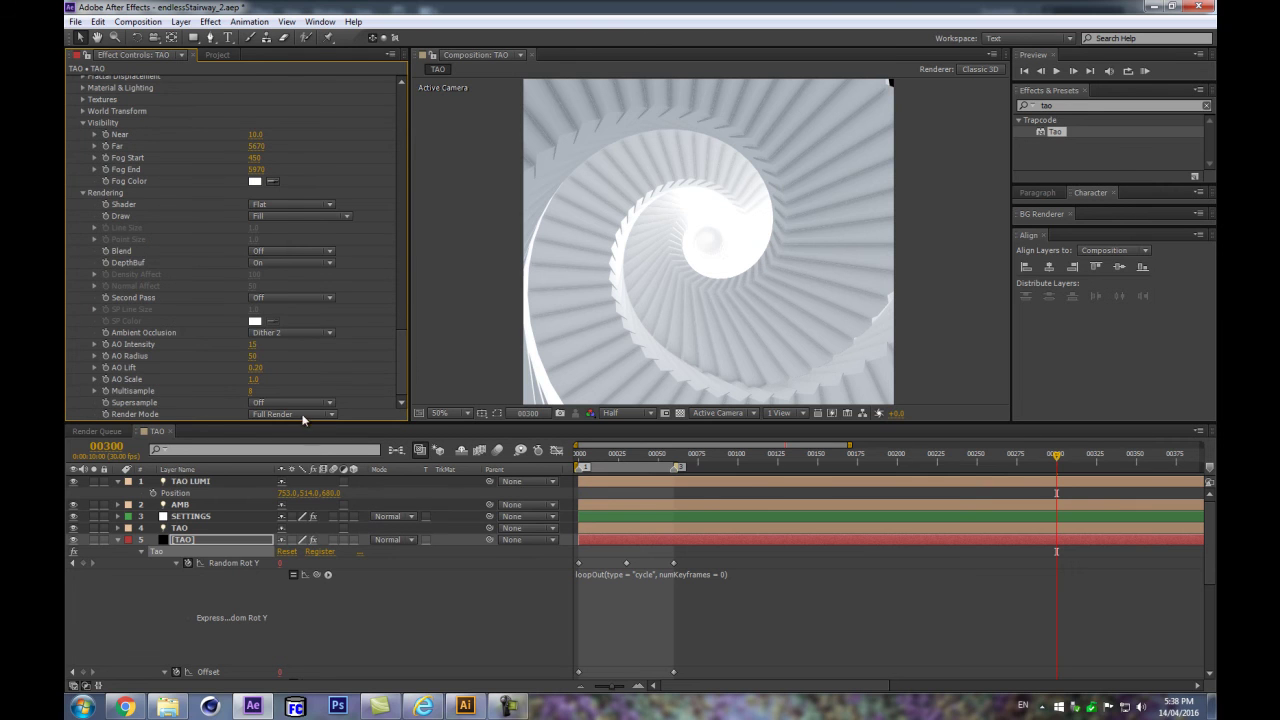
drag(255, 344, 284, 341)
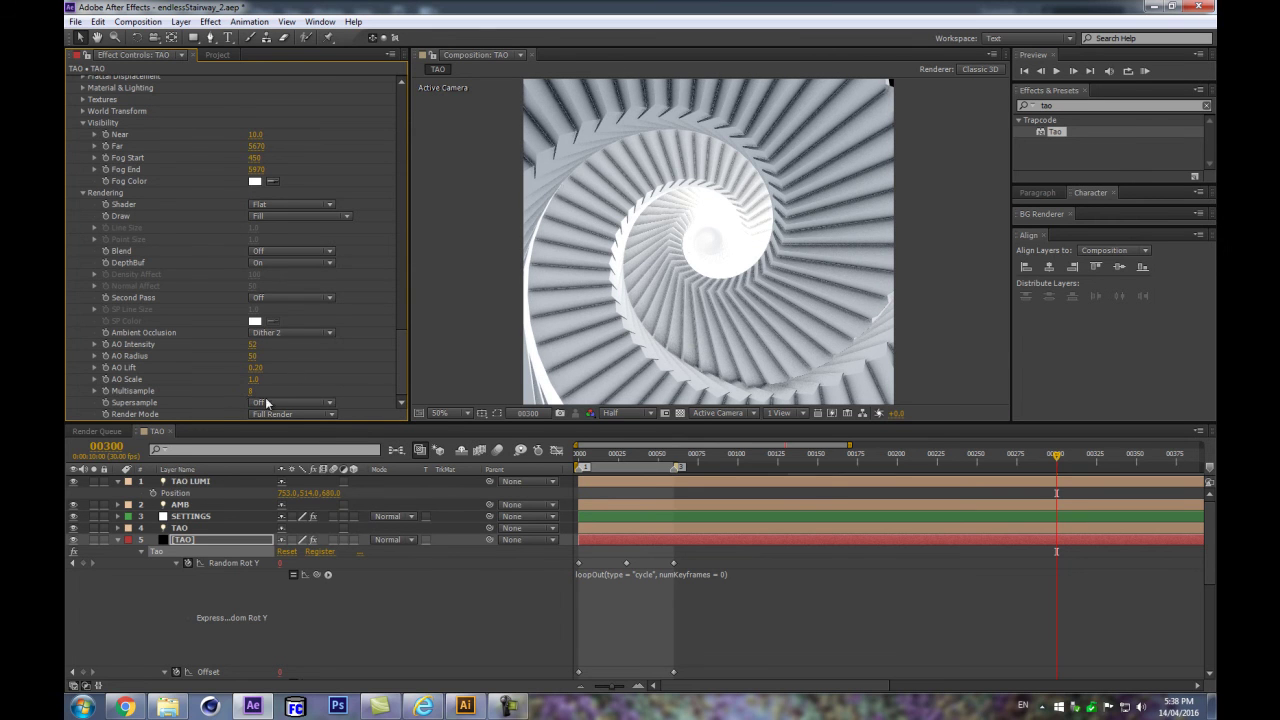
Step: Set the composition preview resolution to Full and the Tao effect's Supersample to 16x
scroll(506, 310, up, 1)
key(space)
drag(505, 212, 627, 216)
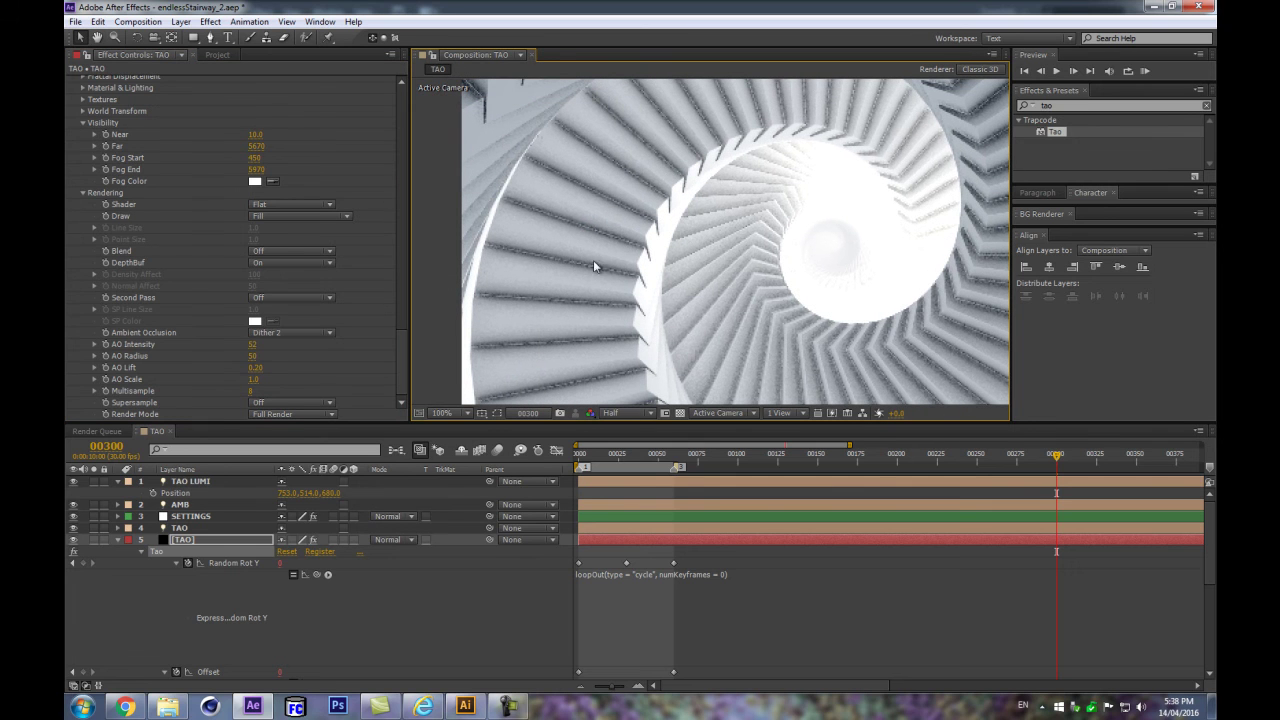
click(638, 413)
click(625, 449)
click(283, 402)
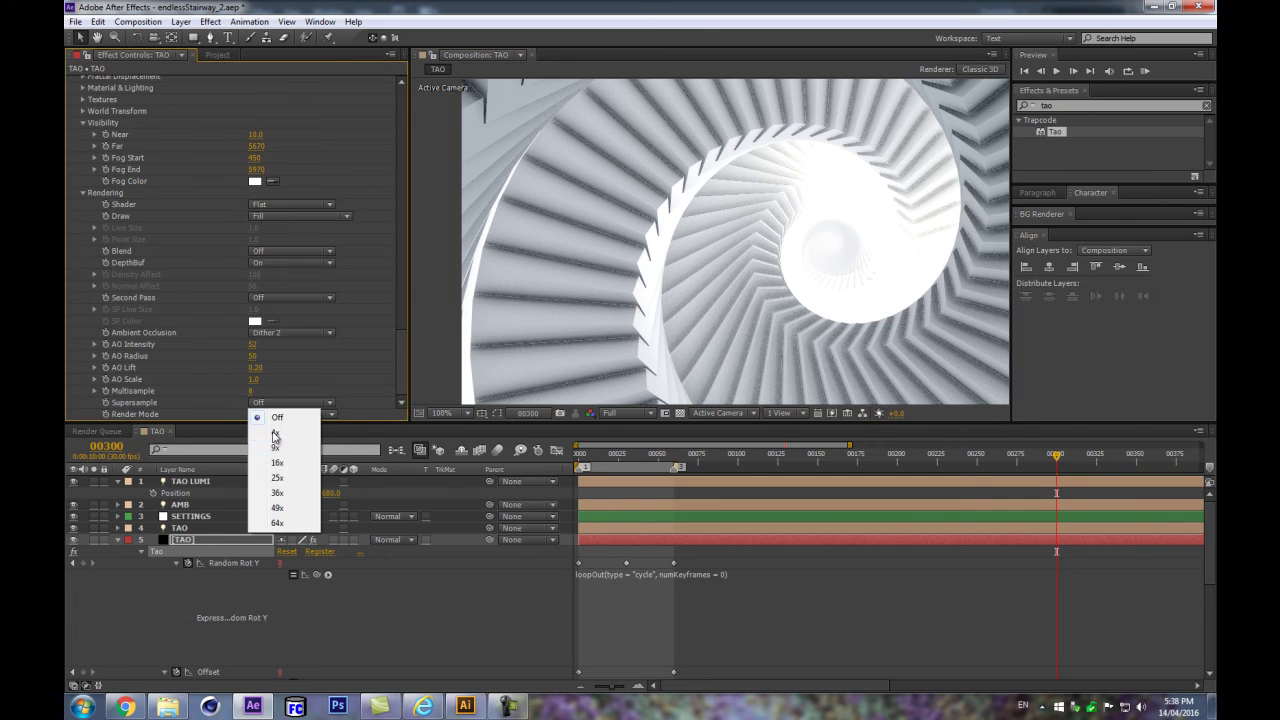
click(282, 464)
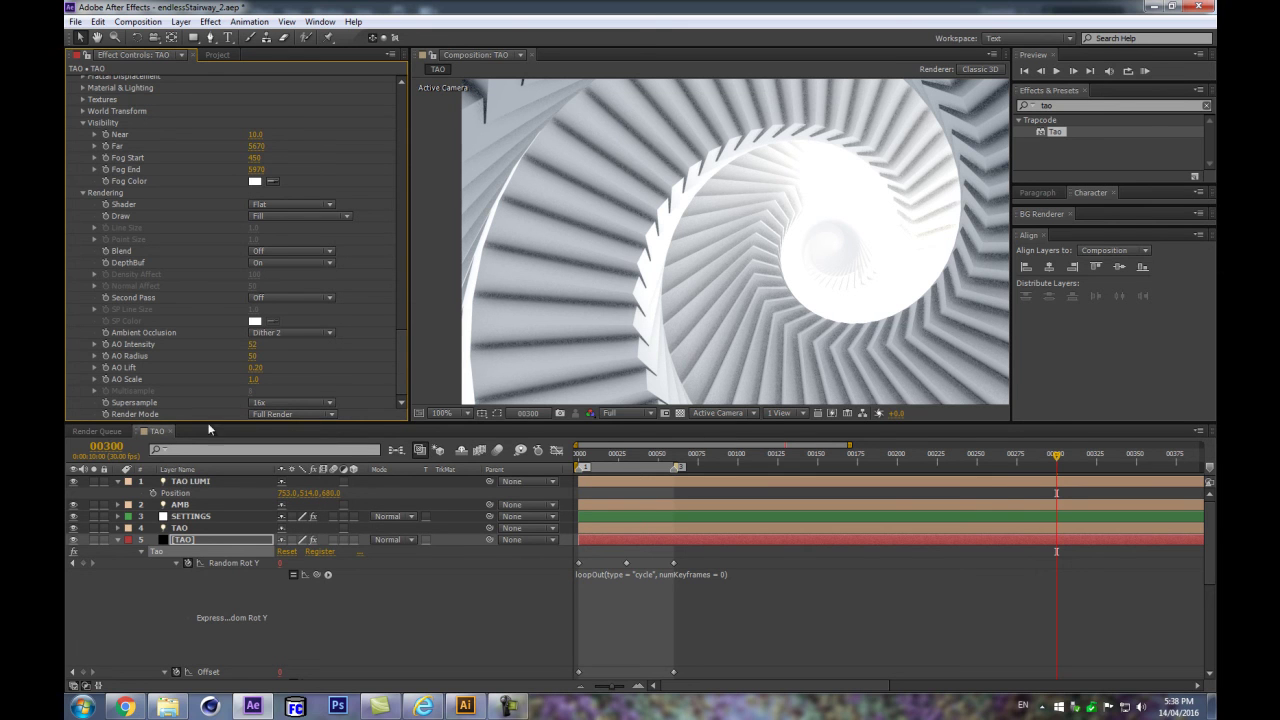
Step: Switch the Tao effect's Ambient Occlusion to On and raise AO Lift to 0.34
click(320, 333)
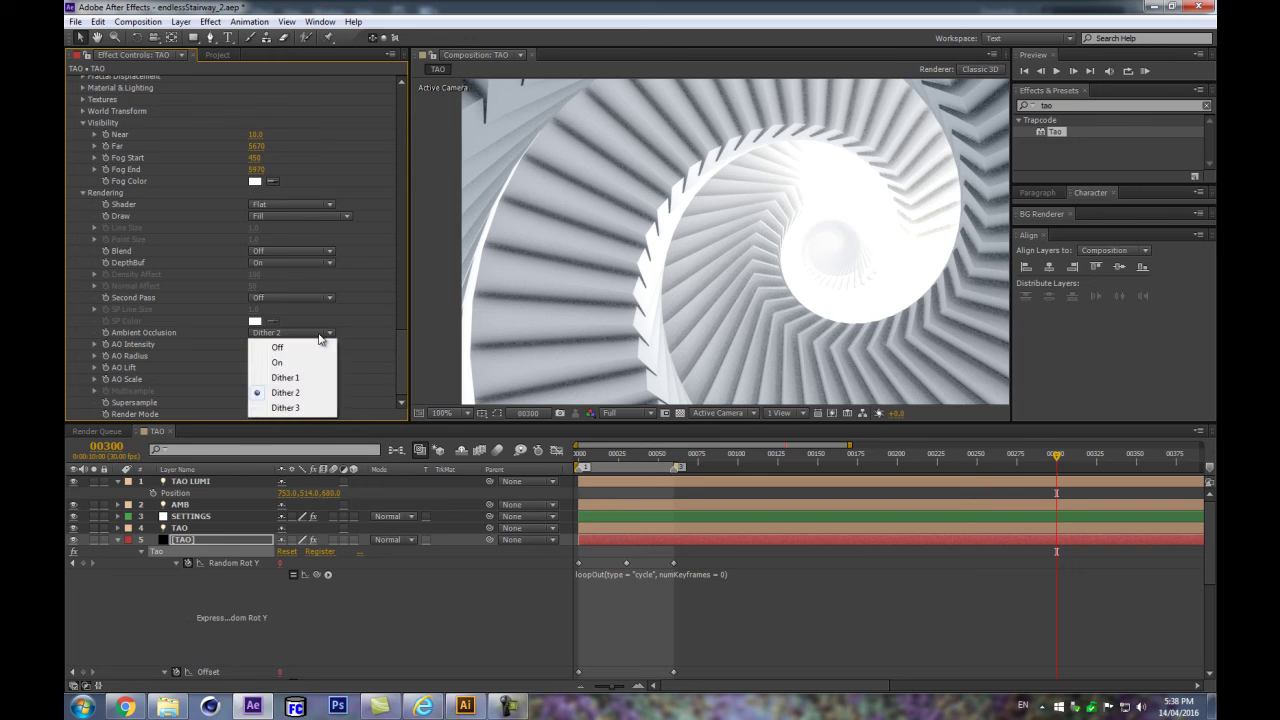
click(298, 364)
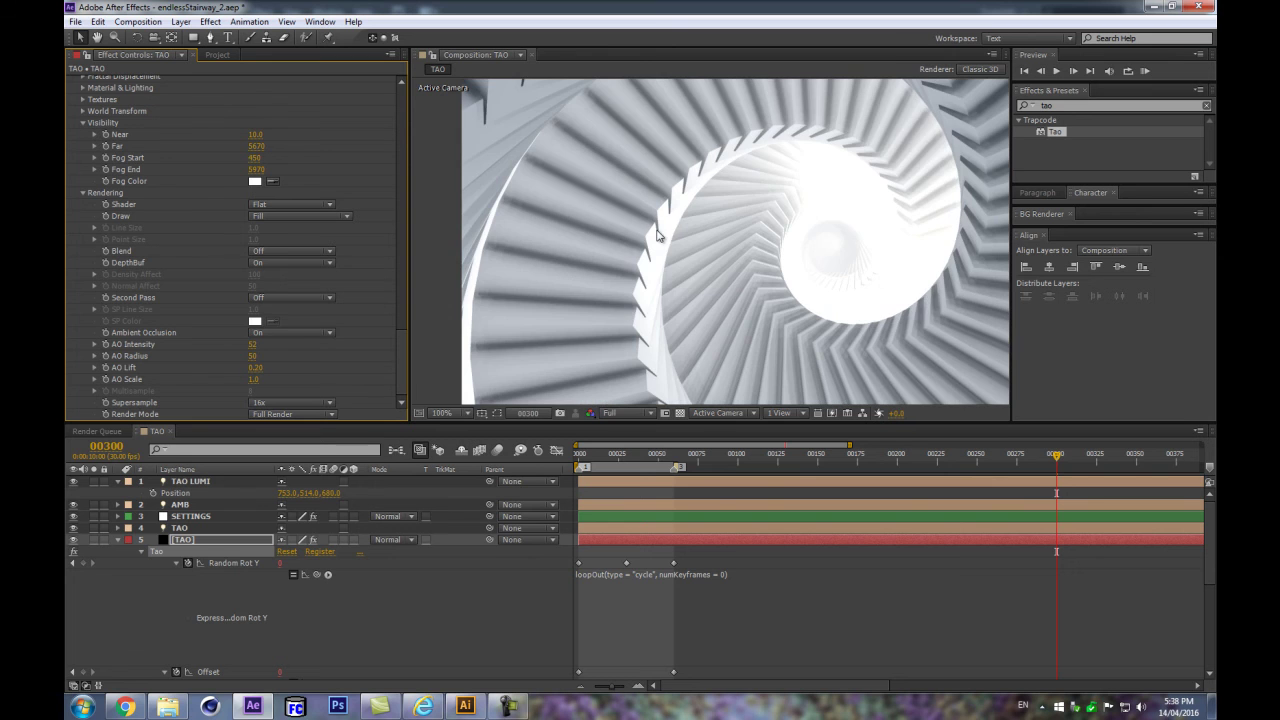
scroll(690, 272, down, 2)
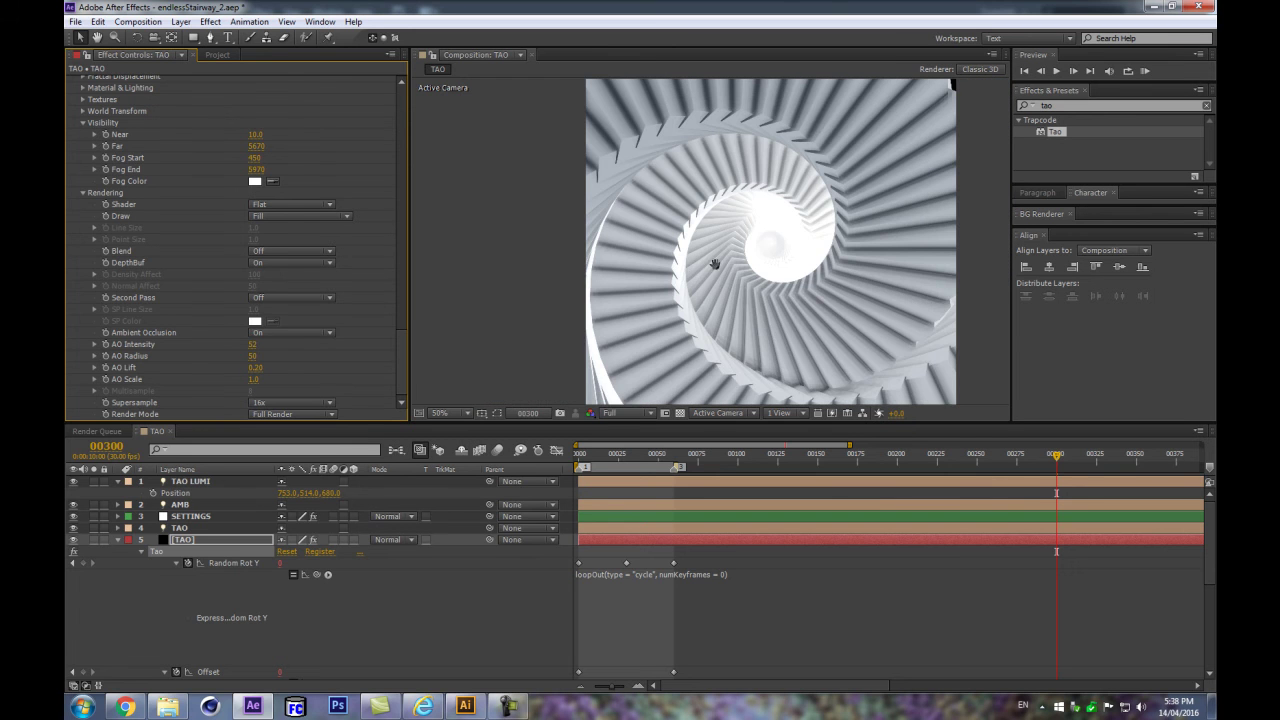
scroll(690, 280, down, 2)
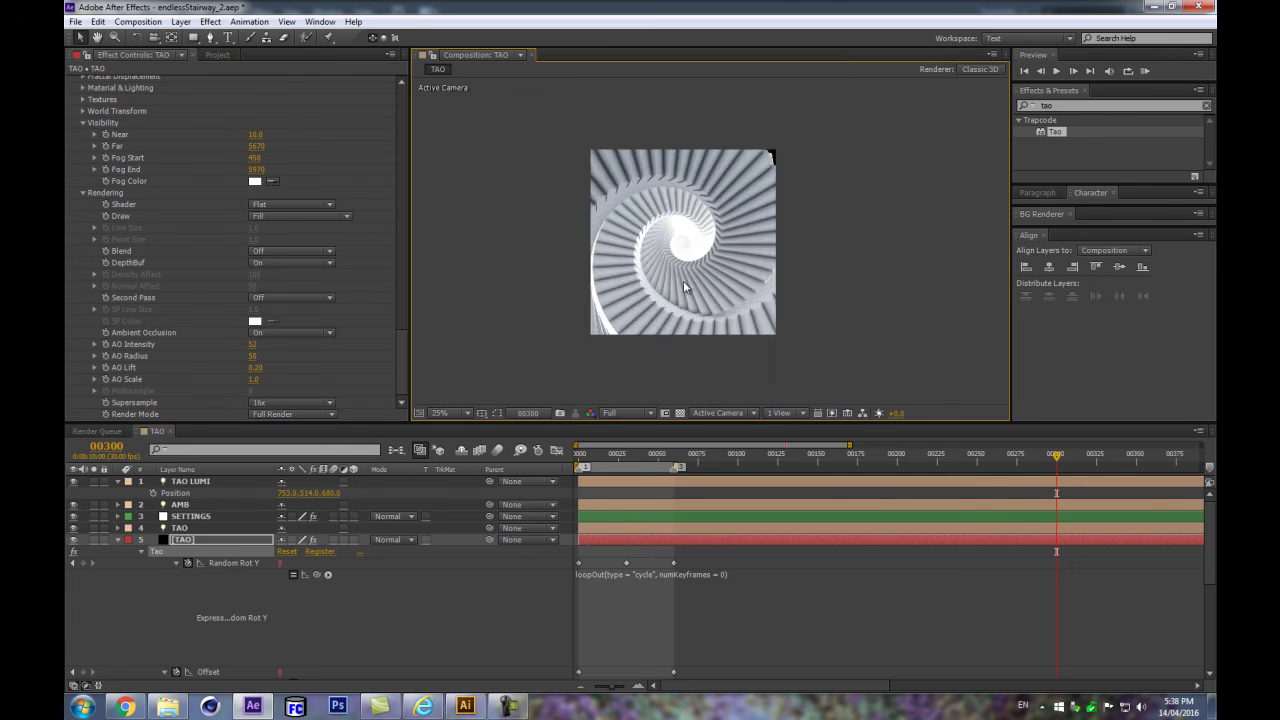
scroll(676, 279, up, 4)
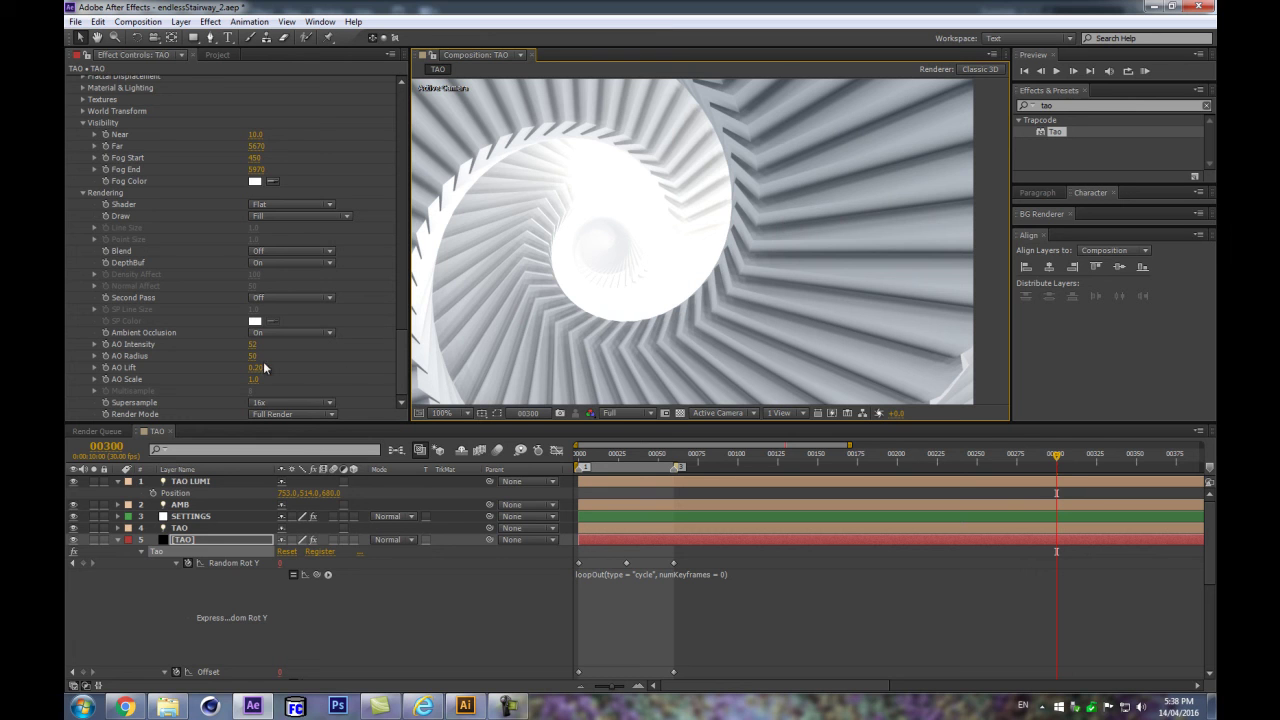
drag(255, 367, 266, 367)
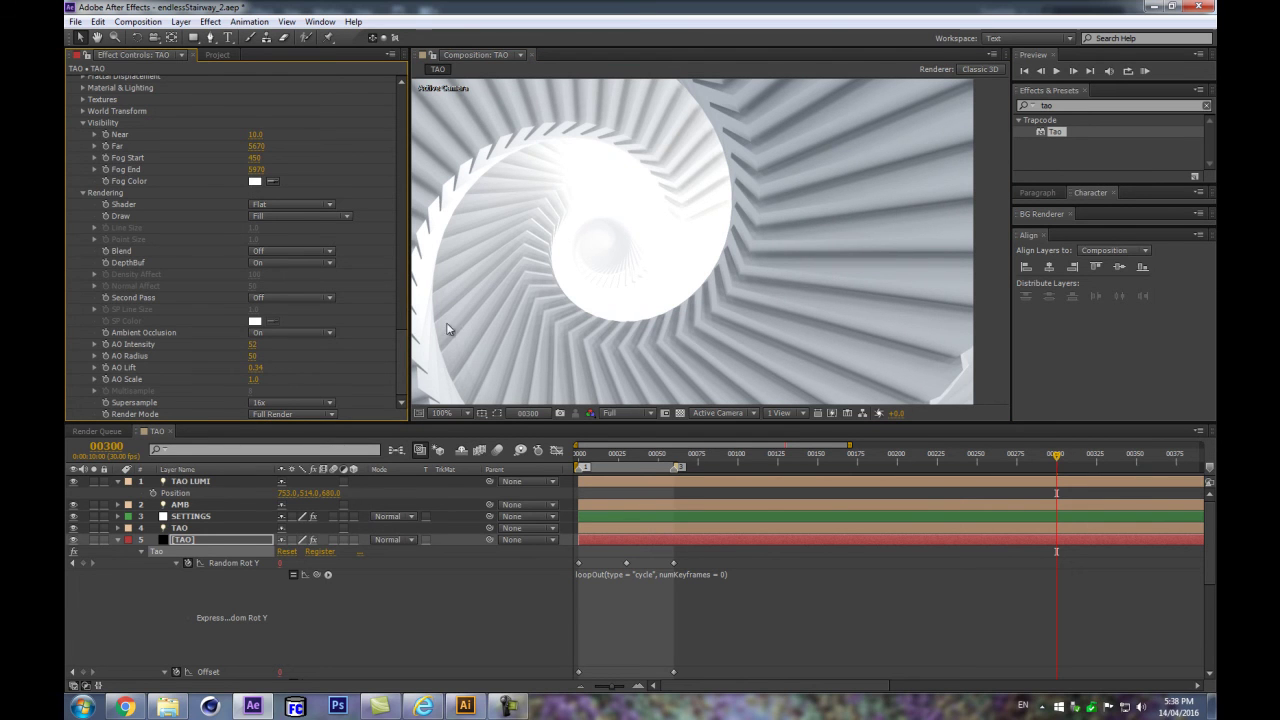
key(comma)
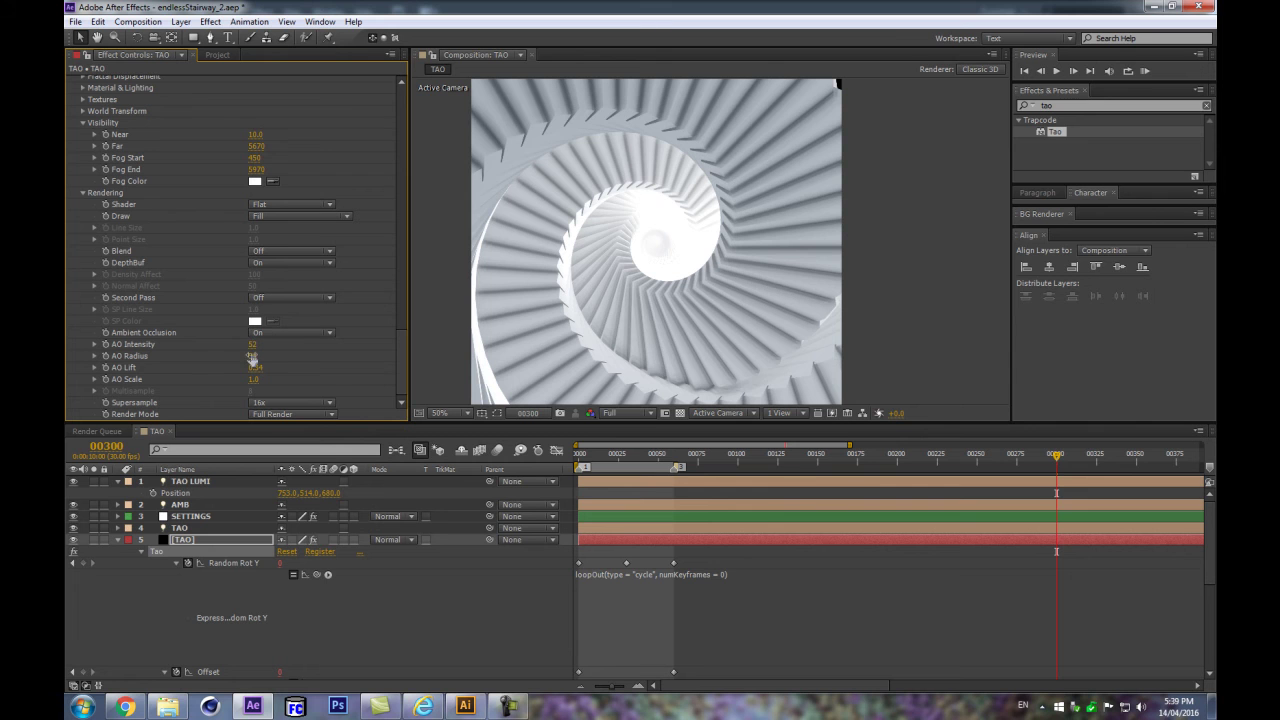
Step: Adjust the ambient occlusion to AO Intensity 255, AO Radius 116, AO Lift 0.27 and AO Scale 1.7
drag(243, 355, 252, 352)
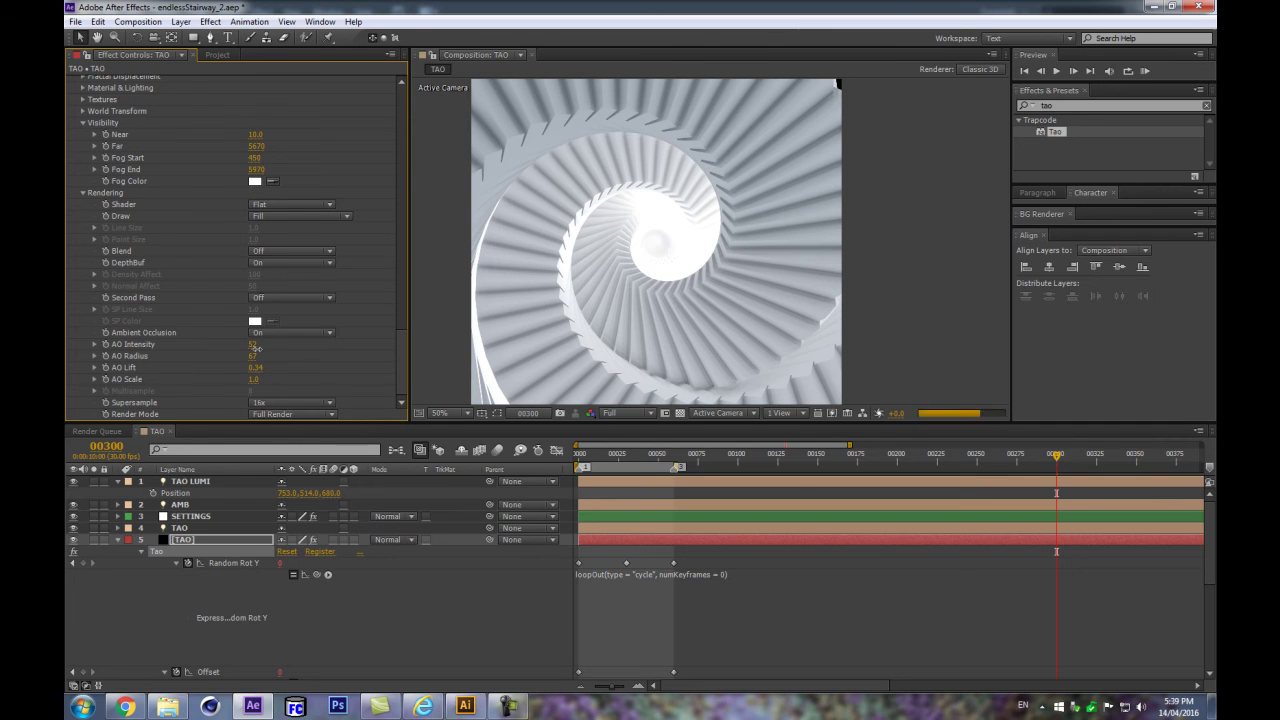
click(255, 381)
mouse_move(265, 379)
mouse_down()
mouse_move(325, 339)
mouse_move(364, 334)
mouse_up()
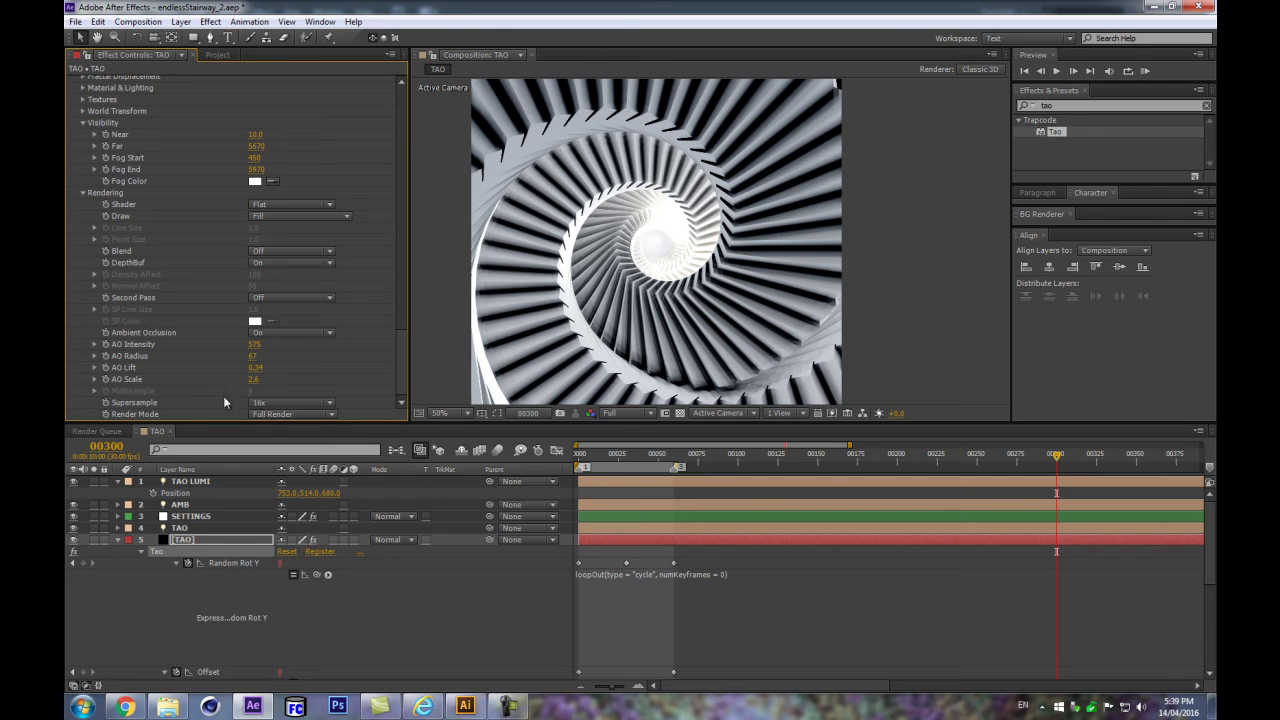
mouse_move(258, 348)
mouse_down()
mouse_move(257, 362)
mouse_move(325, 349)
mouse_move(207, 347)
mouse_move(277, 364)
mouse_move(246, 381)
mouse_move(265, 362)
mouse_move(181, 344)
mouse_move(88, 348)
mouse_up()
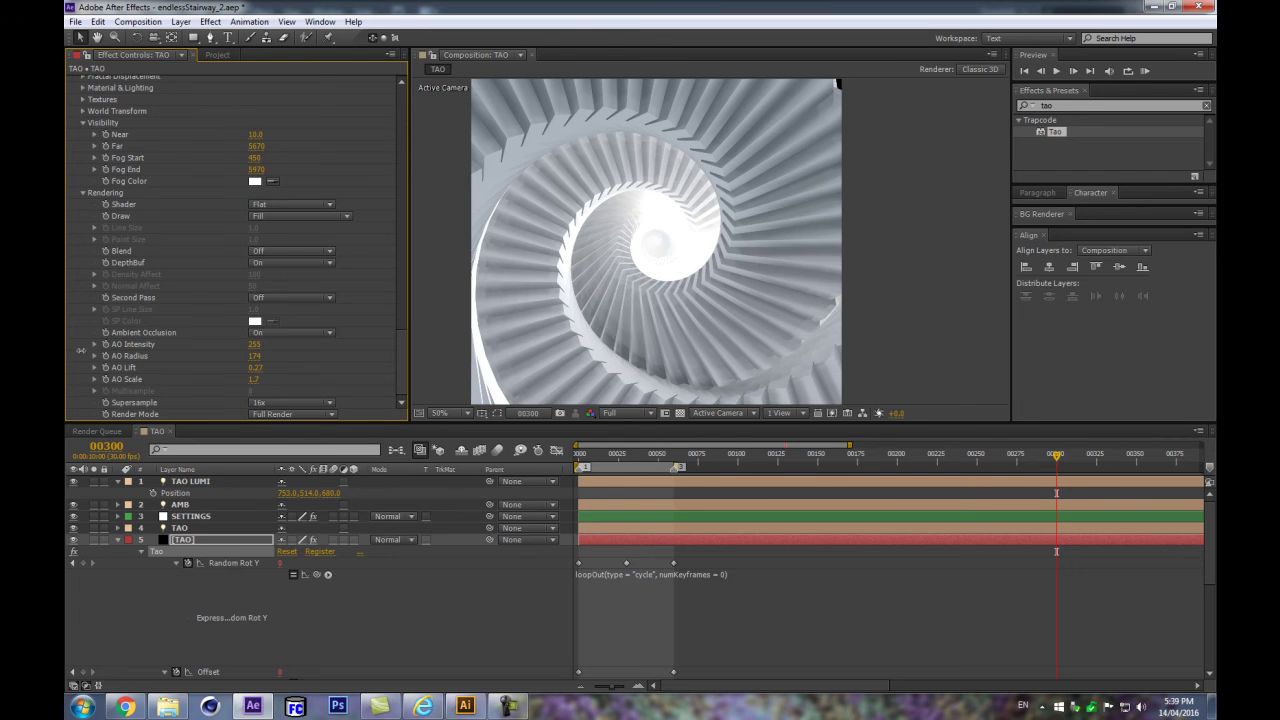
drag(257, 357, 215, 354)
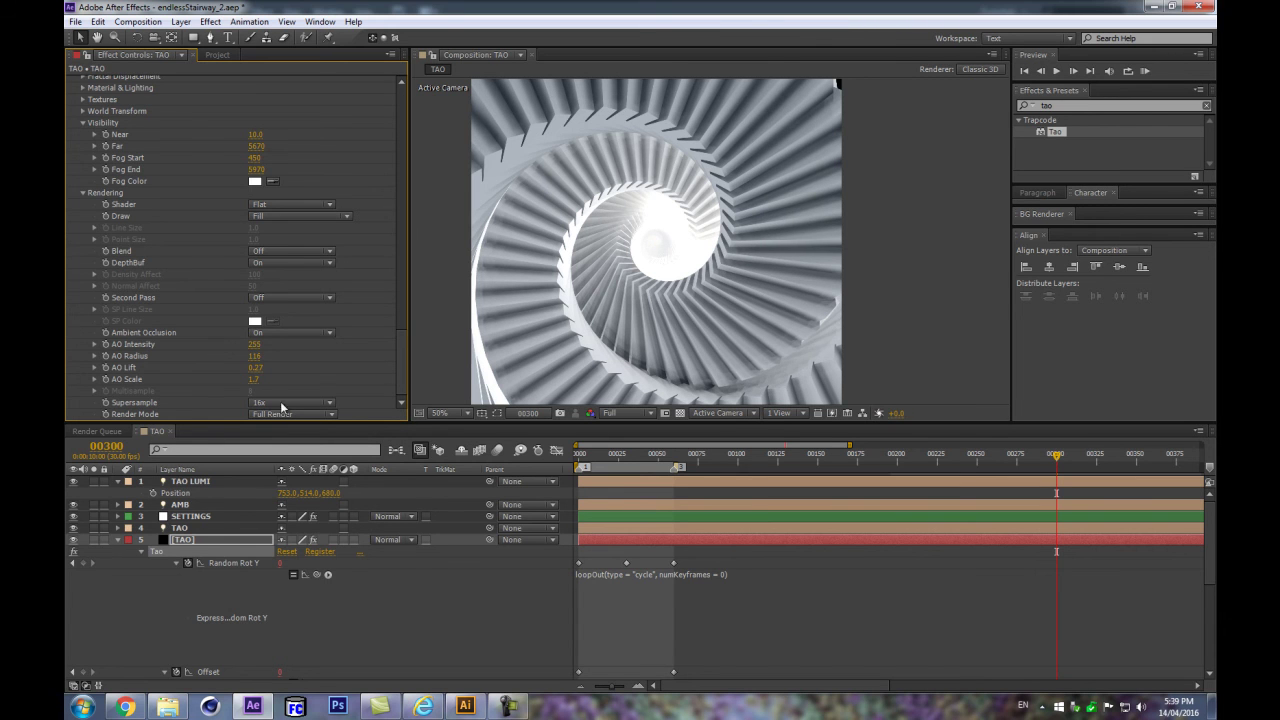
Step: Set Ambient Occlusion to Dither 2 and AO Scale to 2.2, and inspect the shading at different magnifications
click(274, 334)
click(297, 393)
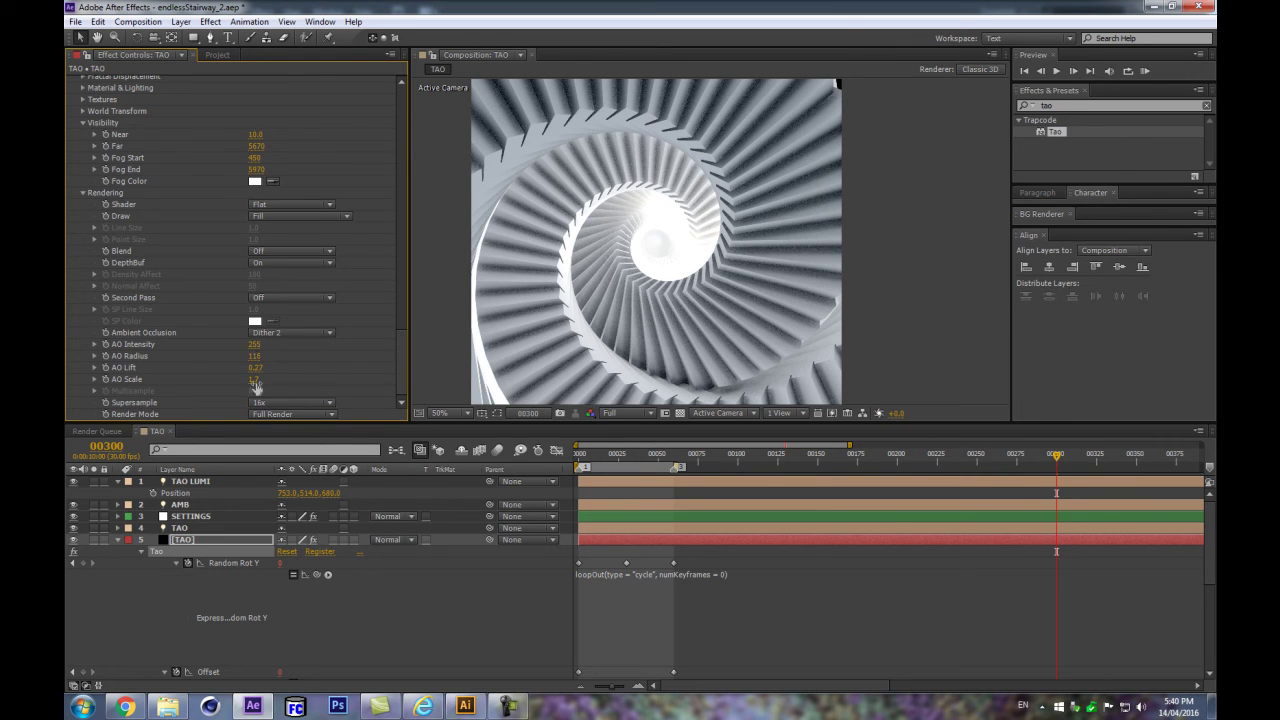
drag(268, 380, 275, 380)
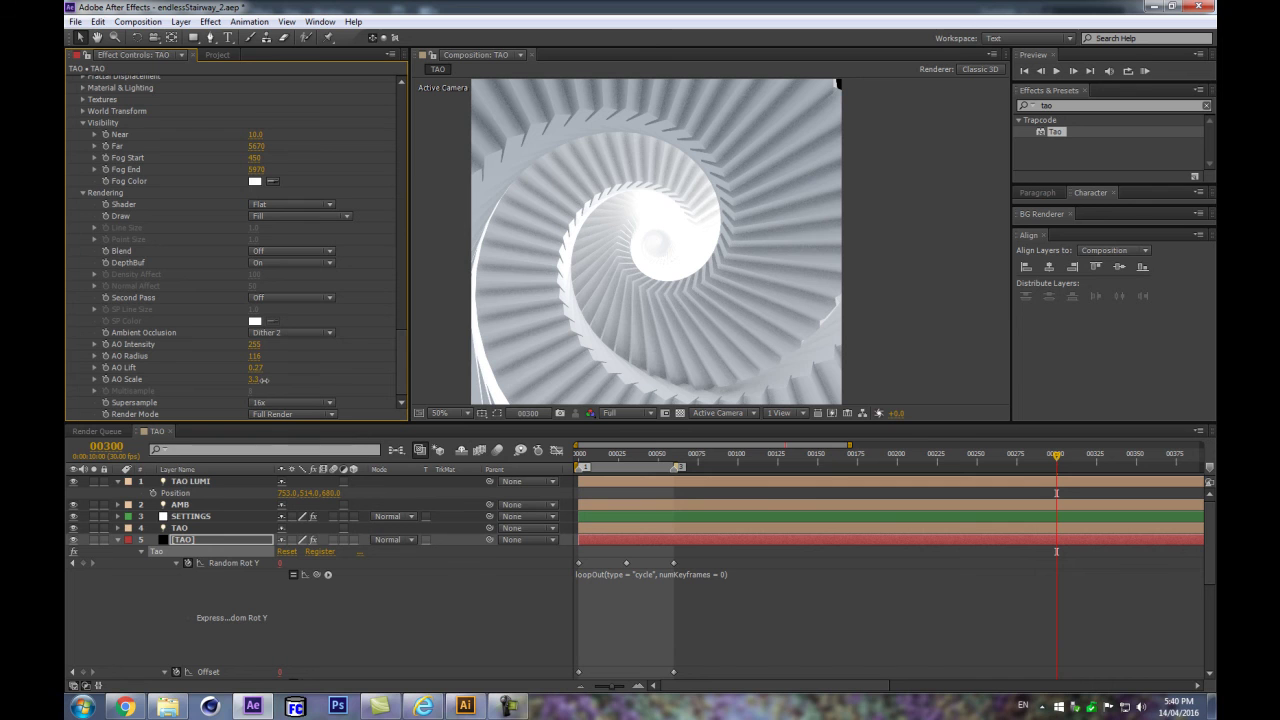
drag(262, 380, 257, 380)
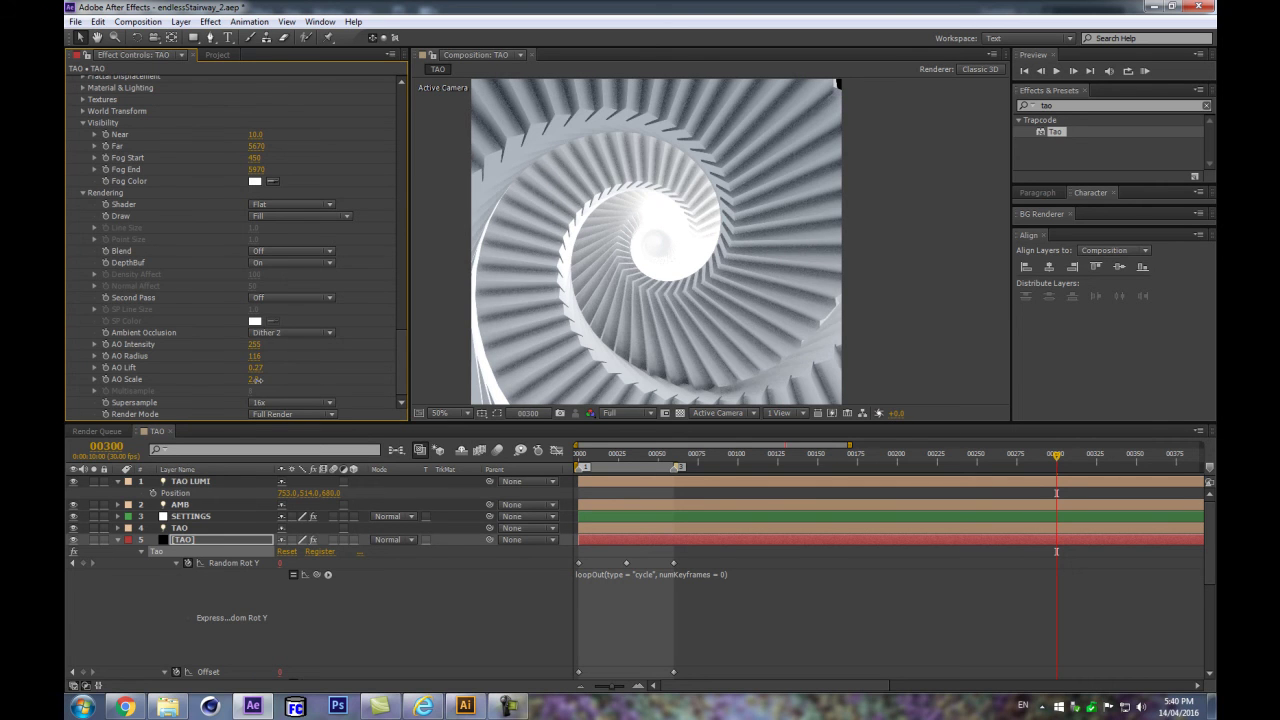
scroll(544, 318, down, 1)
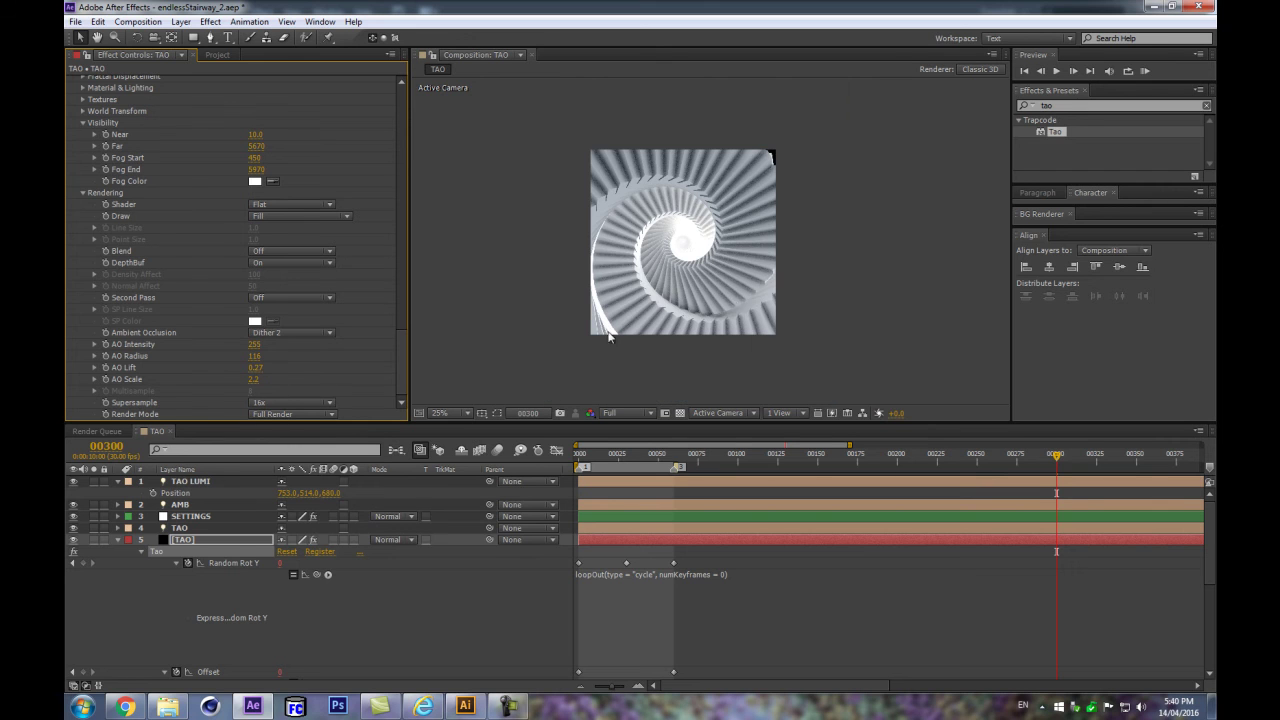
scroll(737, 314, up, 1)
scroll(680, 318, down, 2)
scroll(736, 320, up, 2)
scroll(736, 320, down, 1)
Step: Collapse the [TAO] layer and switch the project's color depth to 32 bits per channel, dismissing any error dialogs
click(116, 540)
click(192, 571)
click(214, 55)
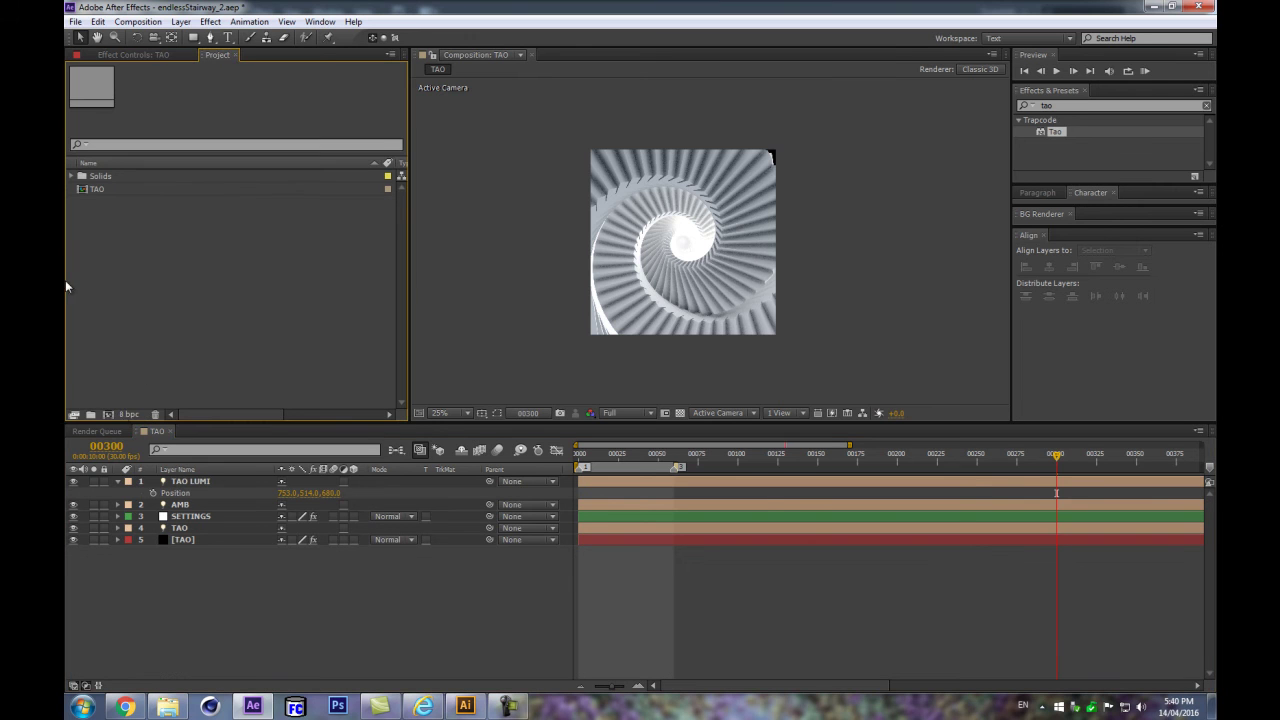
alt+click(129, 414)
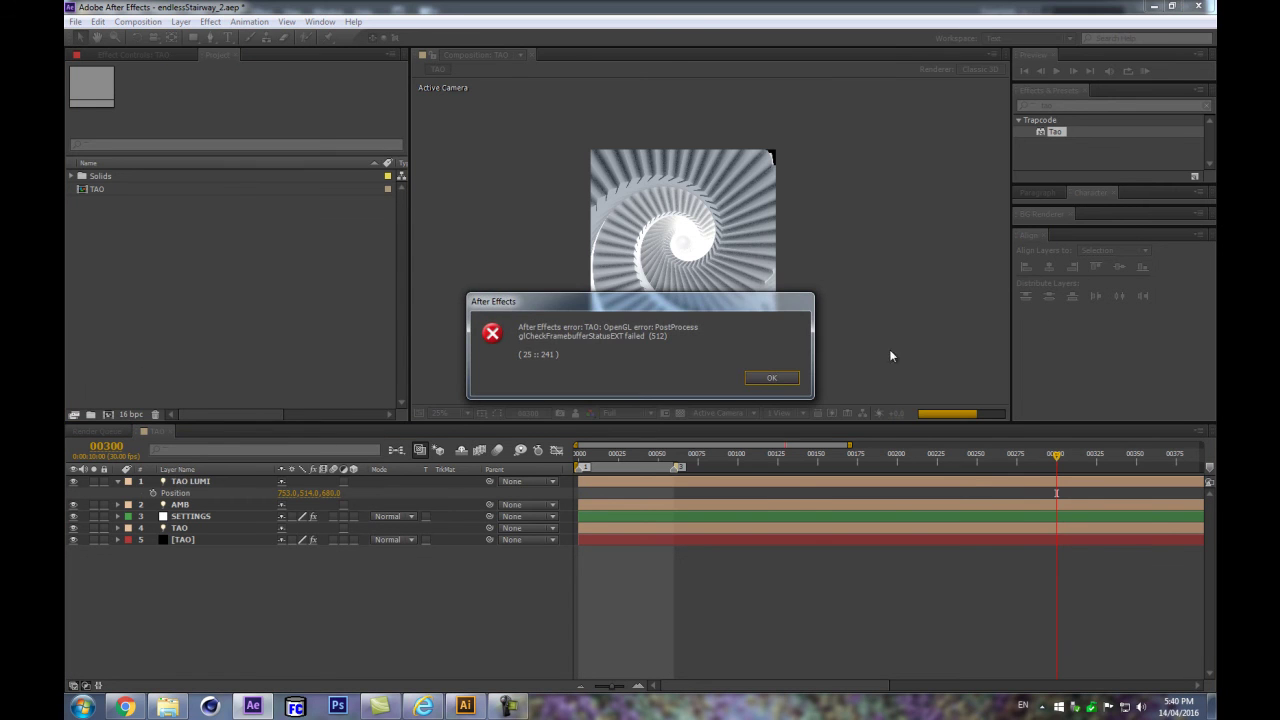
click(771, 377)
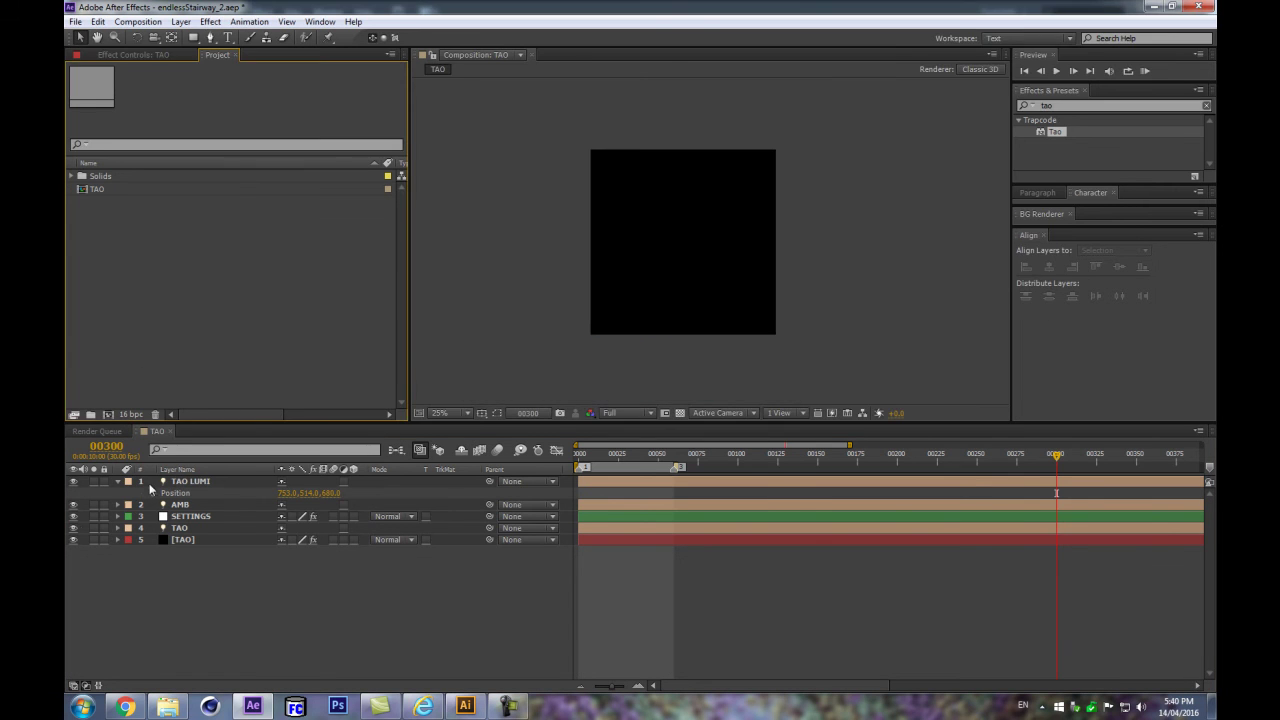
alt+click(135, 416)
click(766, 377)
Step: Check the rendered staircase at frames 20 and 52
click(612, 457)
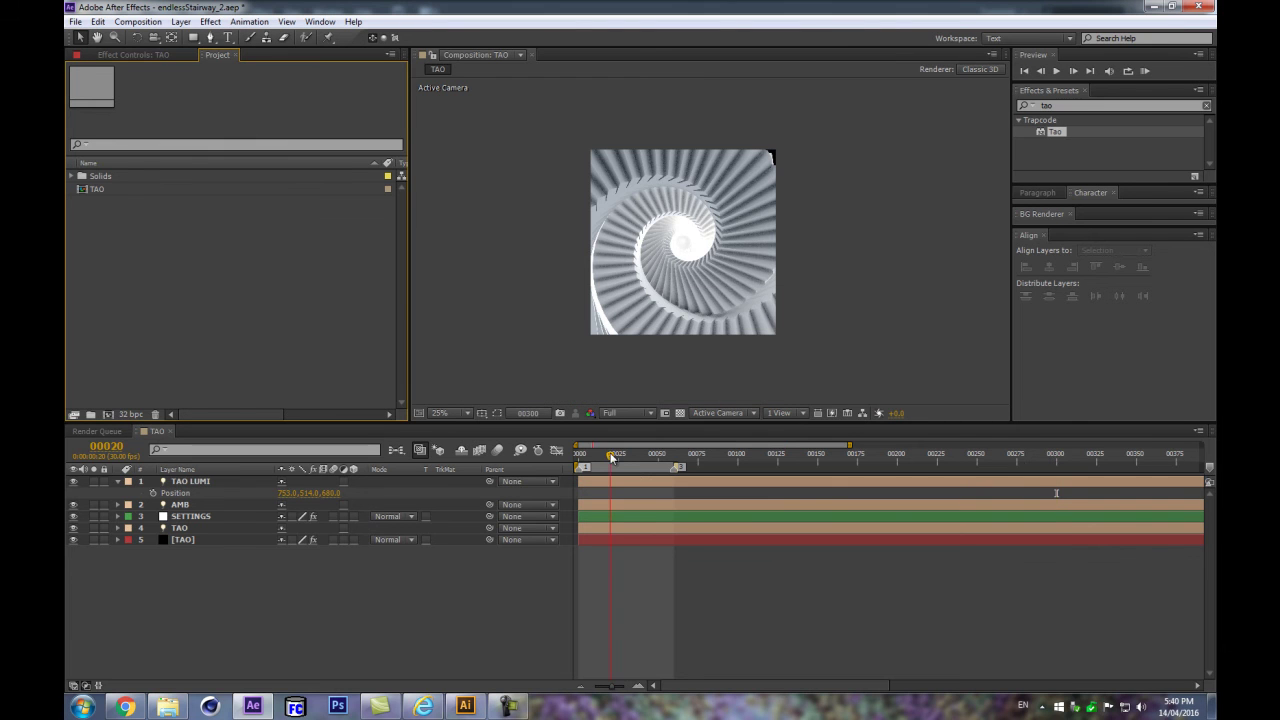
drag(654, 459, 661, 458)
scroll(741, 325, up, 1)
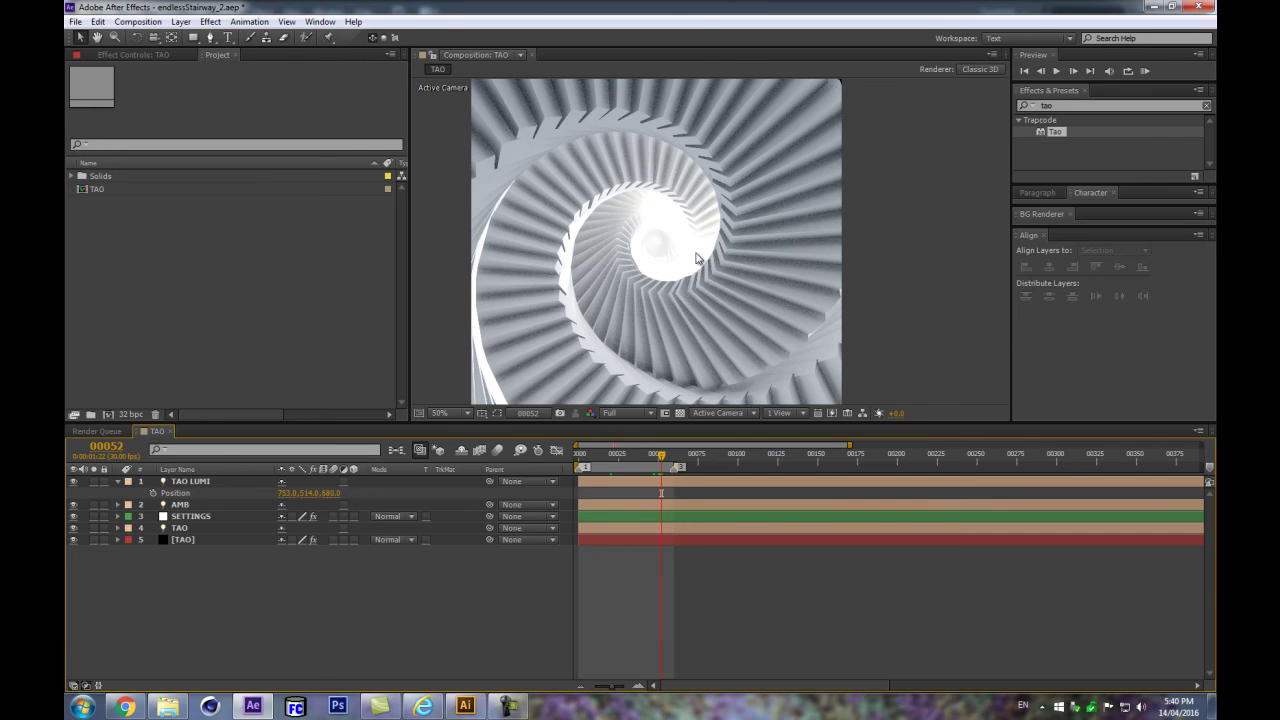
Step: Preview the staircase animation loop, stop playback and collapse the TAO LUMI layer's properties
key(KP_0)
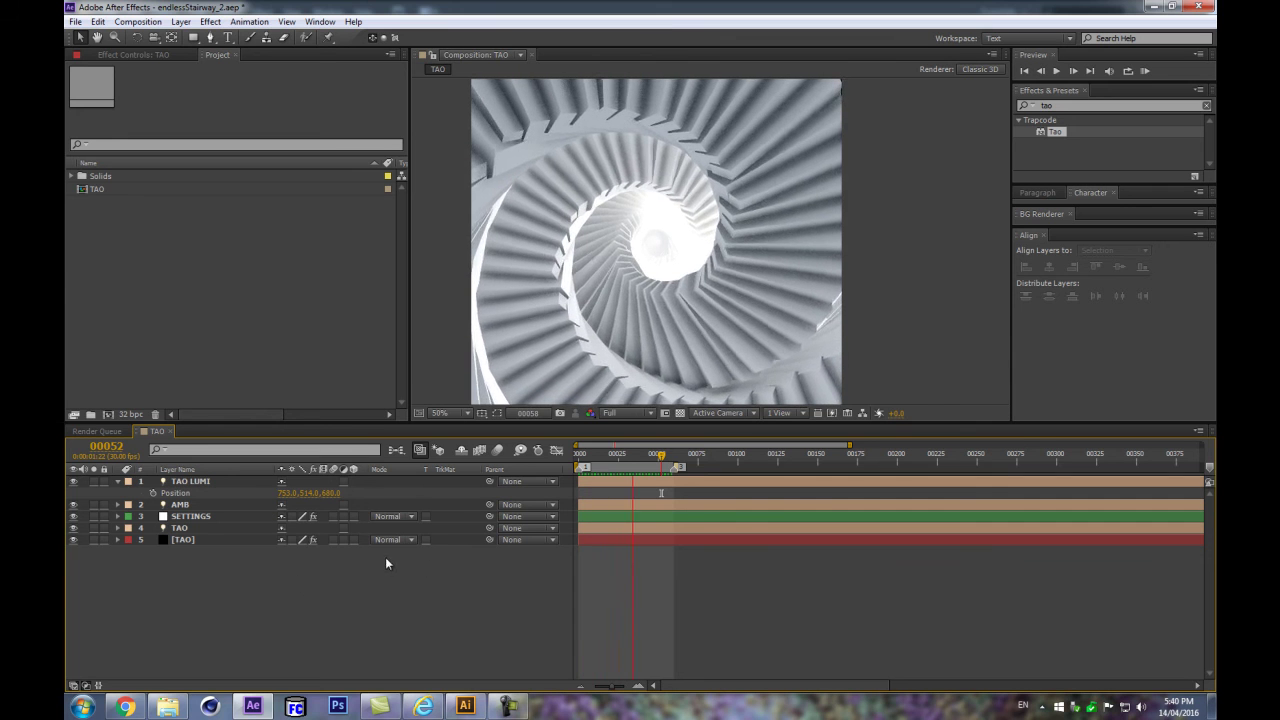
key(space)
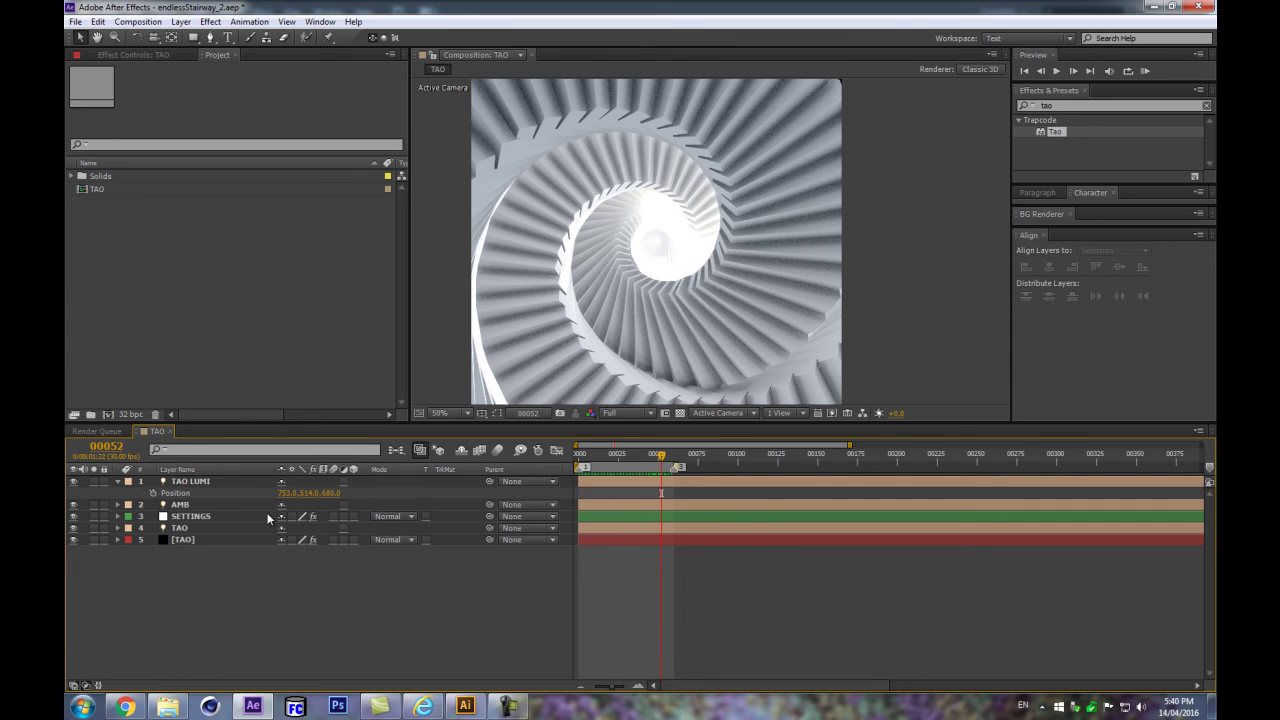
click(118, 481)
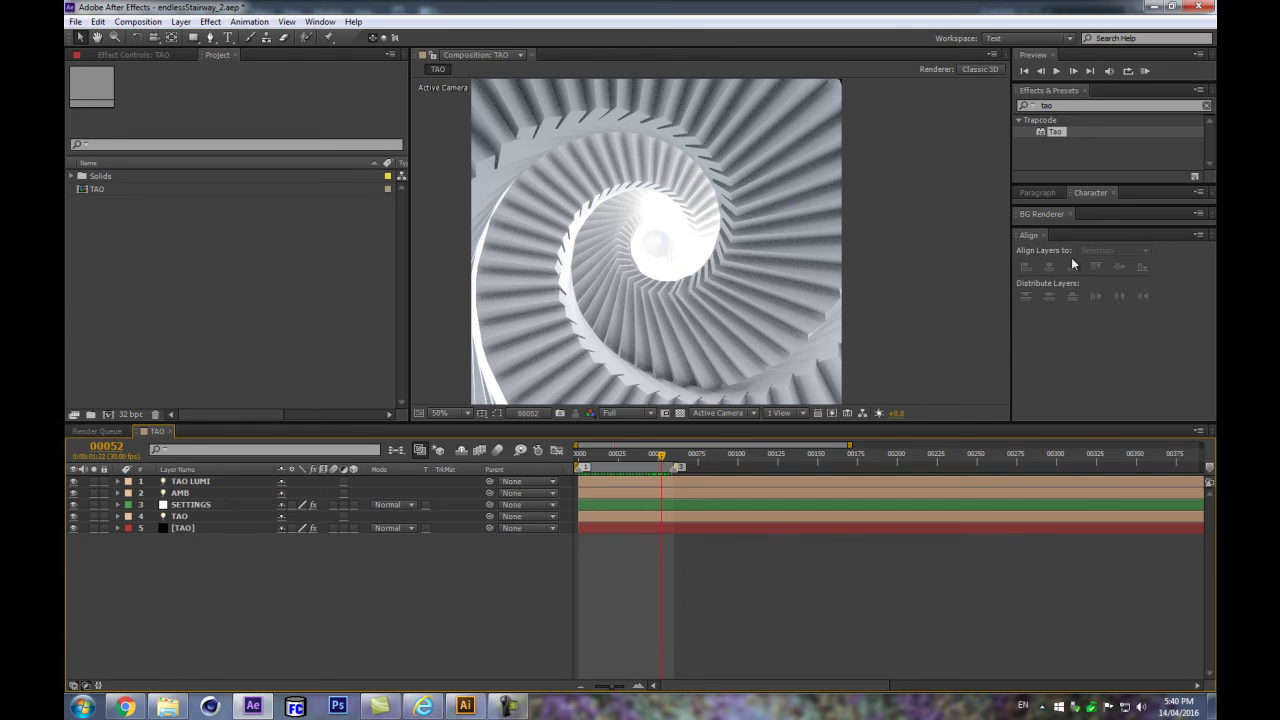
Step: Create a white solid at composition size and place it beneath all other layers as the background
key(comma)
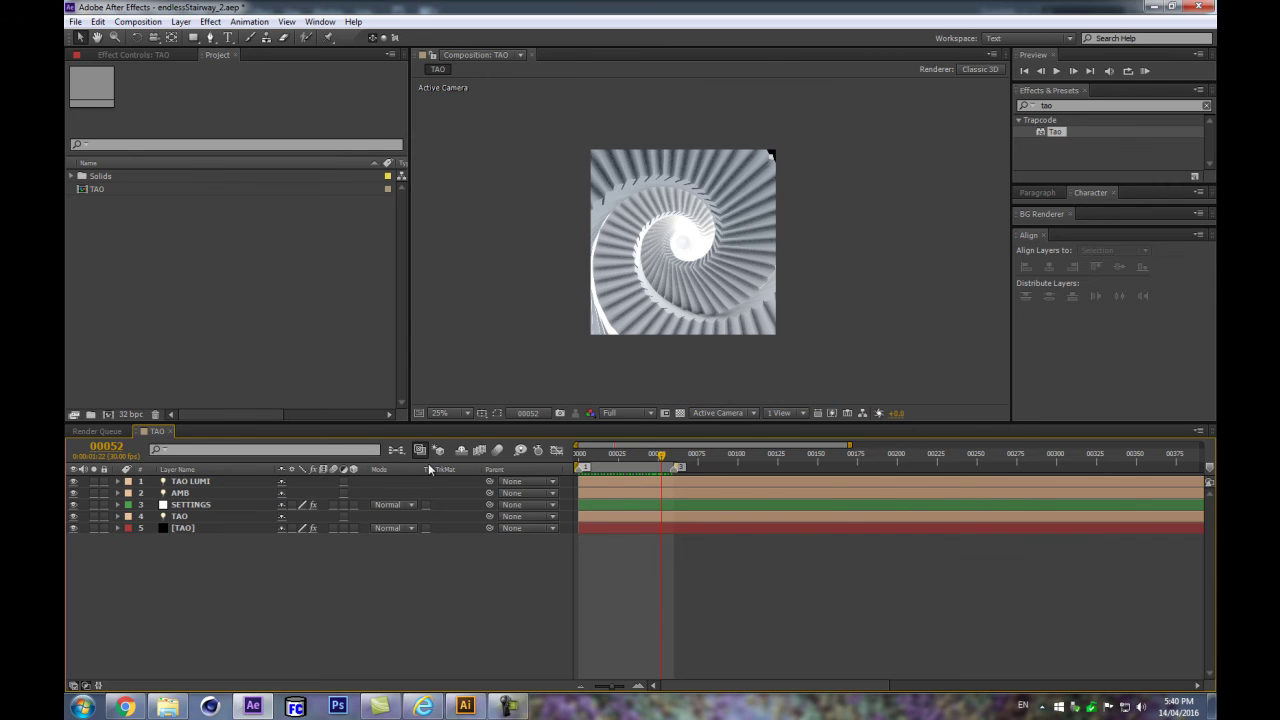
key(ctrl+y)
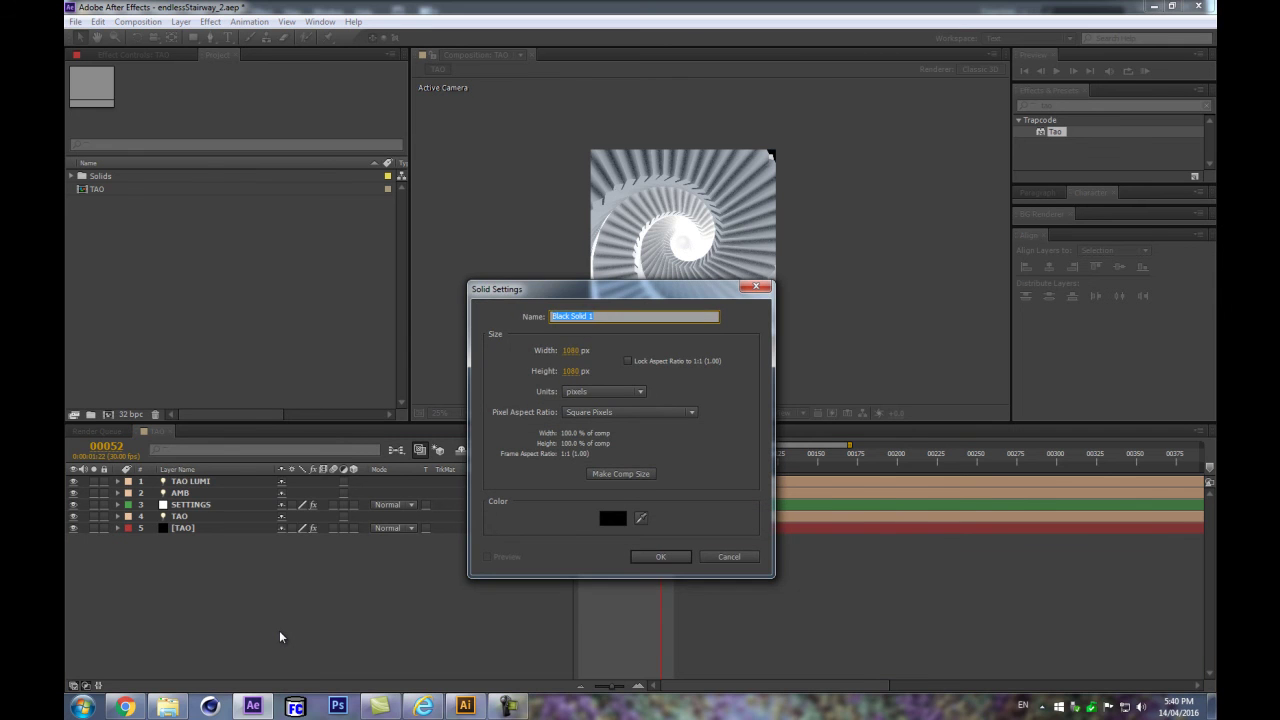
click(613, 518)
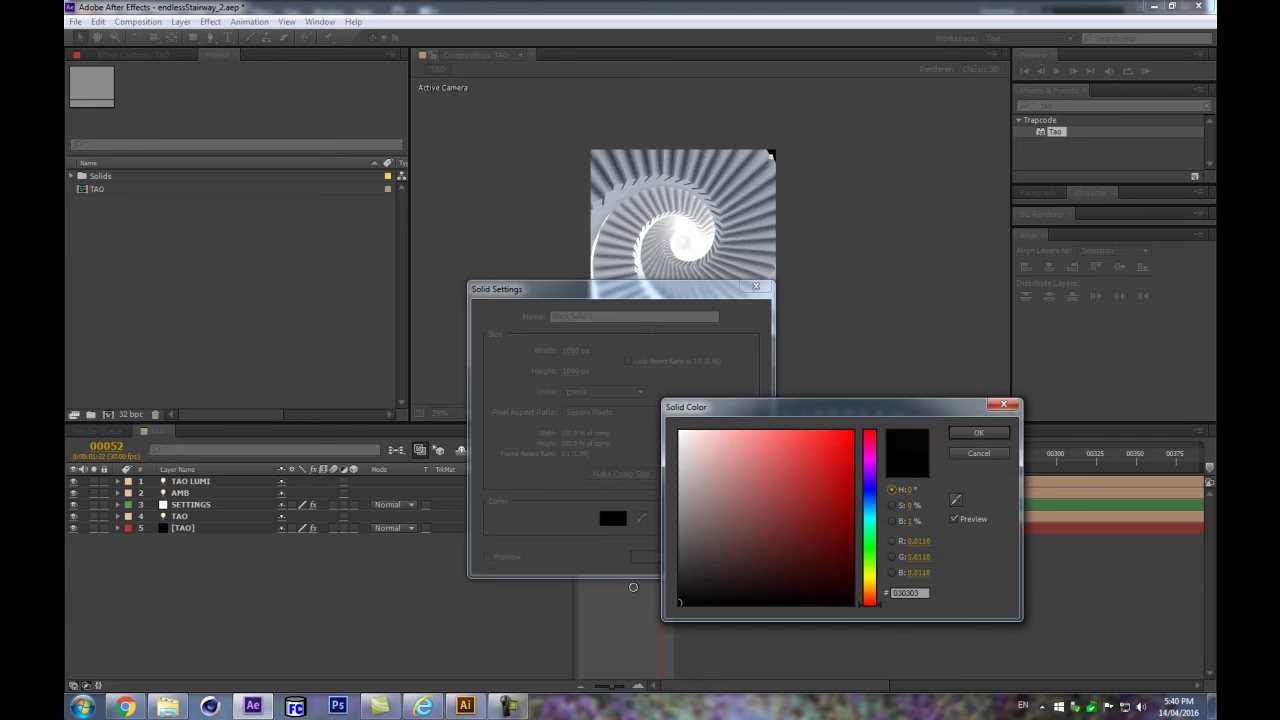
drag(783, 561, 545, 464)
key(Return)
click(660, 557)
drag(186, 484, 189, 550)
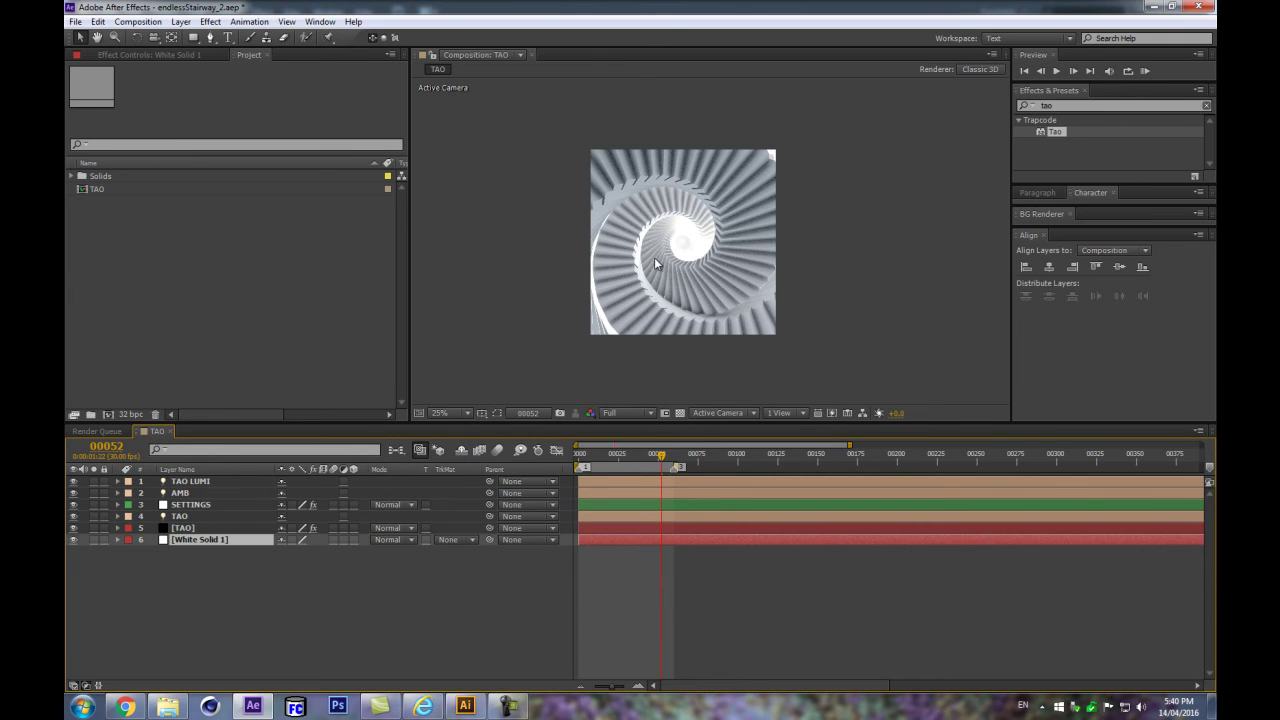
Step: Add a two-node camera named Camera 1 with the 35mm preset and step back to frame 51
key(ctrl+alt+shift+c)
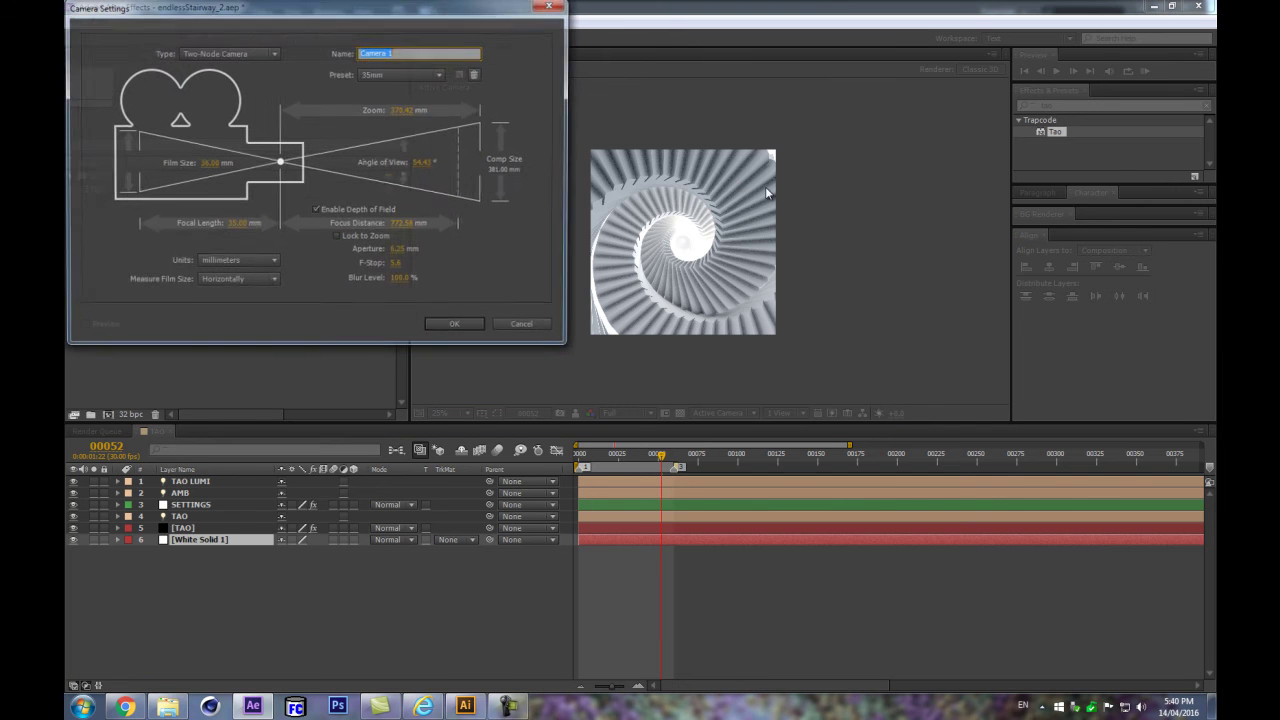
key(Return)
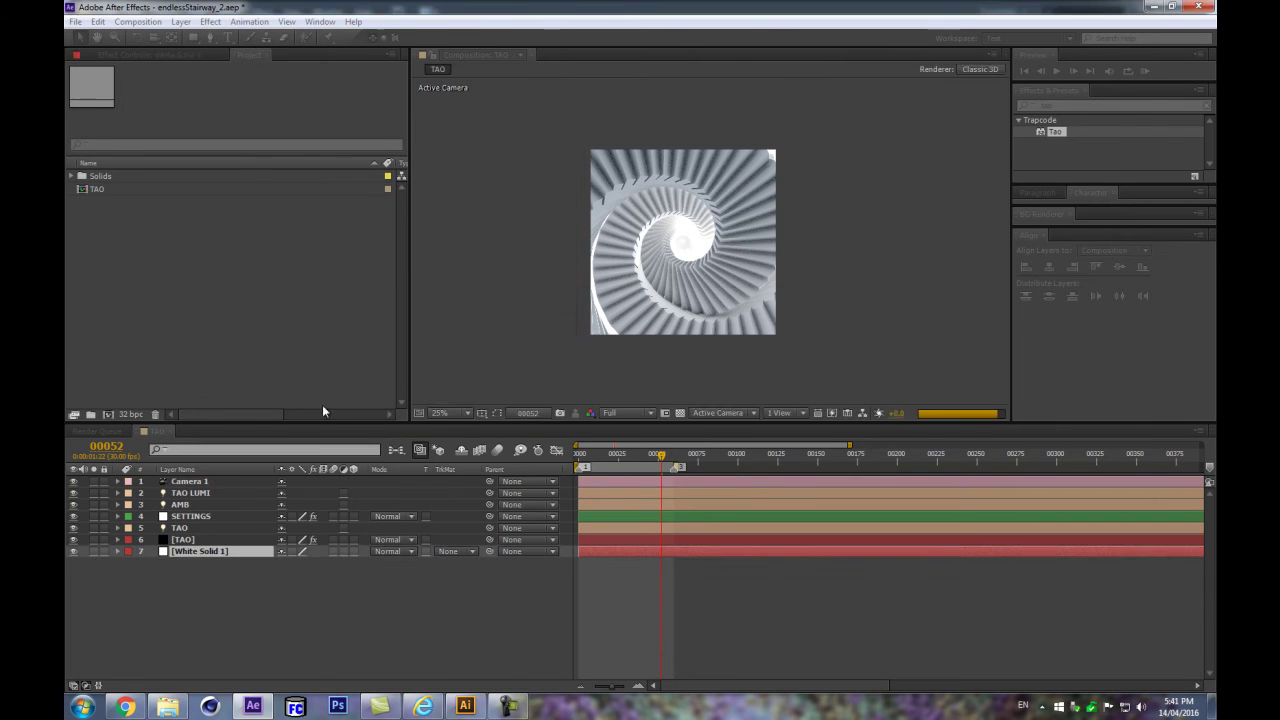
key(Return)
key(Page_Up)
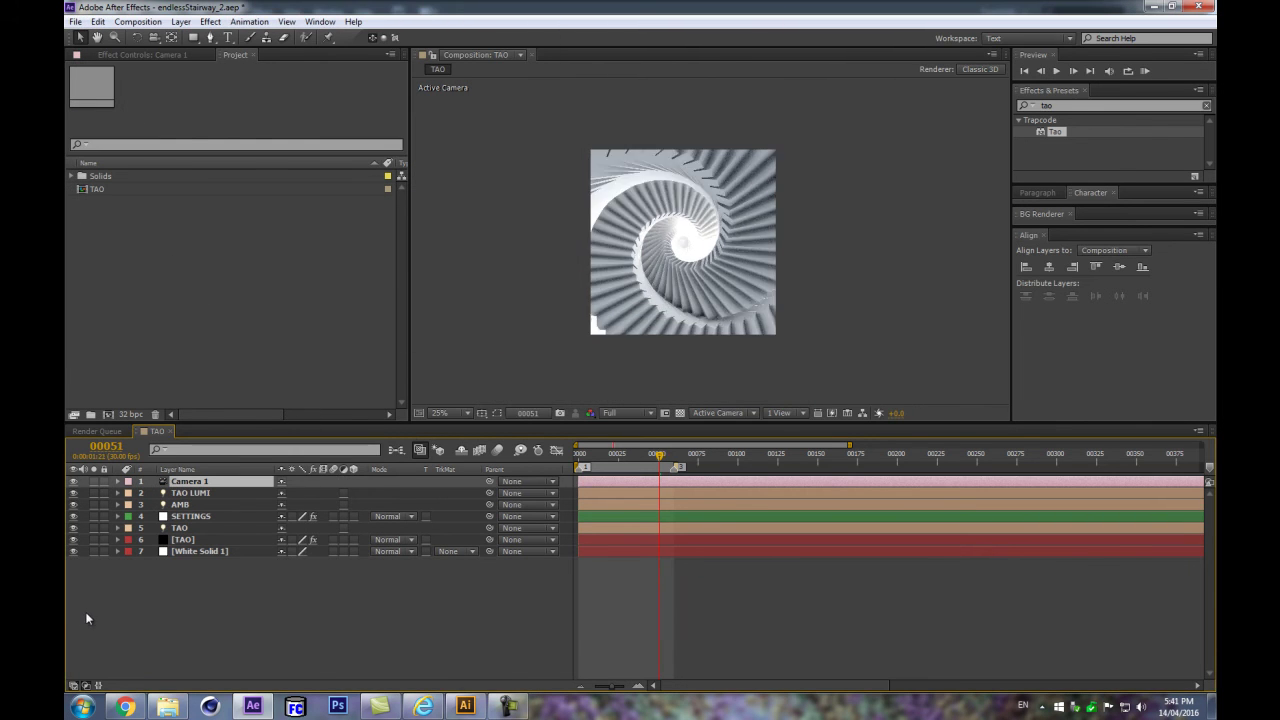
click(192, 570)
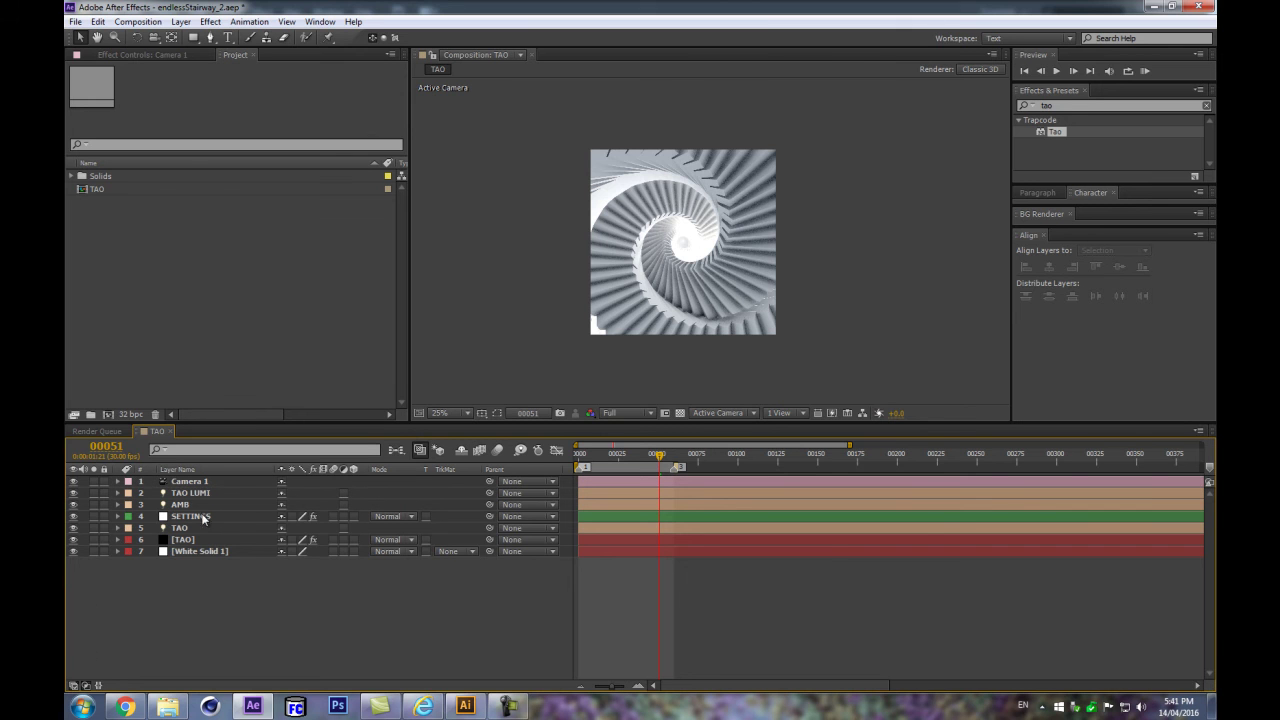
Step: Inspect the staircase's center up close and display the [TAO] layer's effect settings
scroll(650, 245, up, 4)
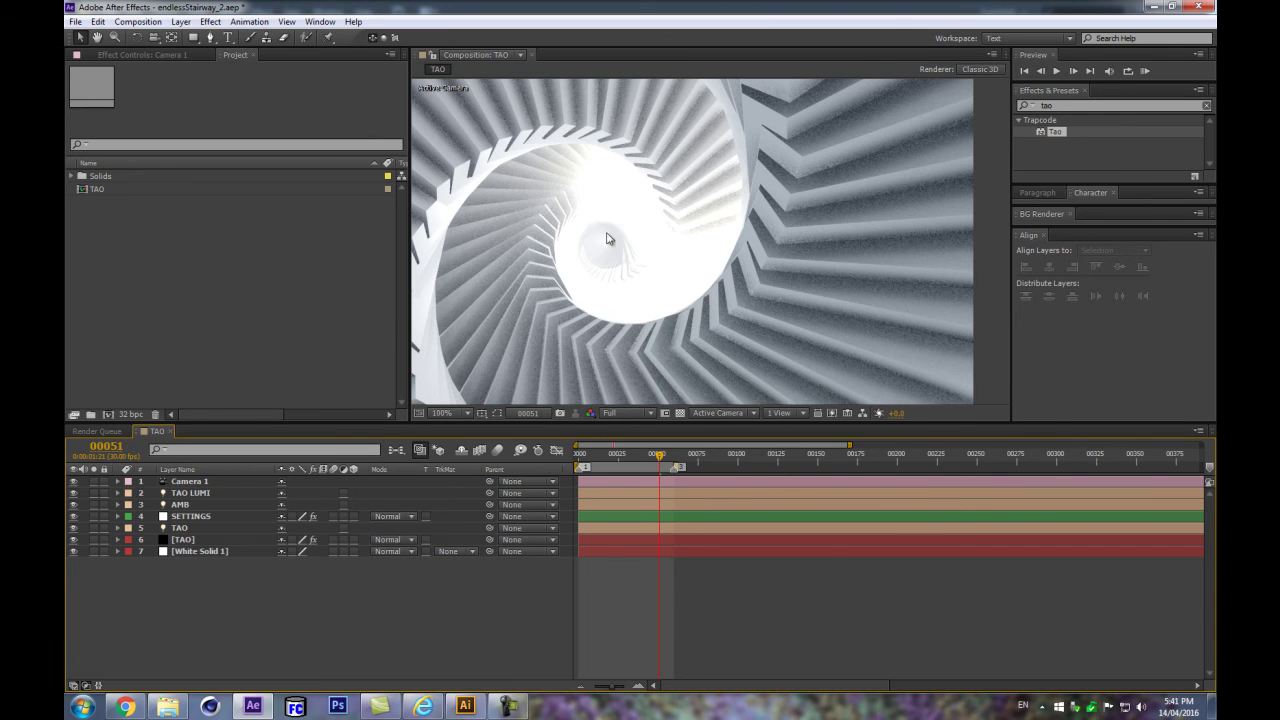
click(186, 551)
click(188, 540)
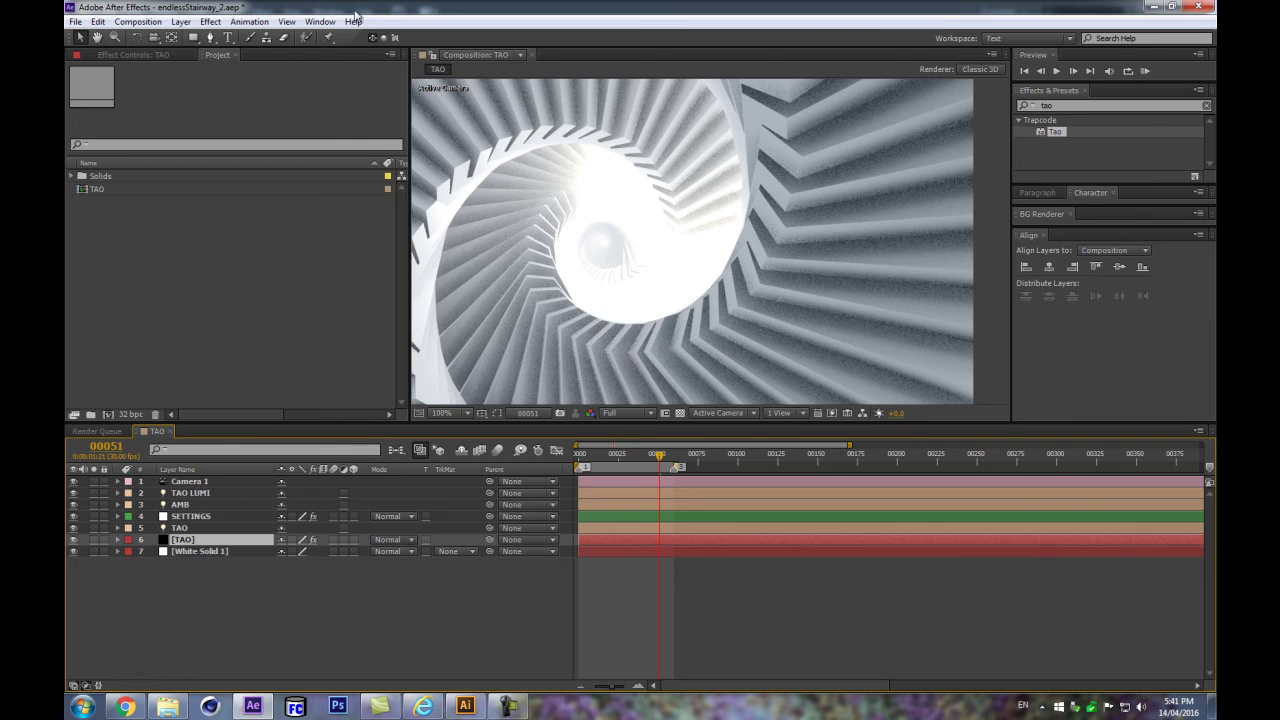
click(135, 55)
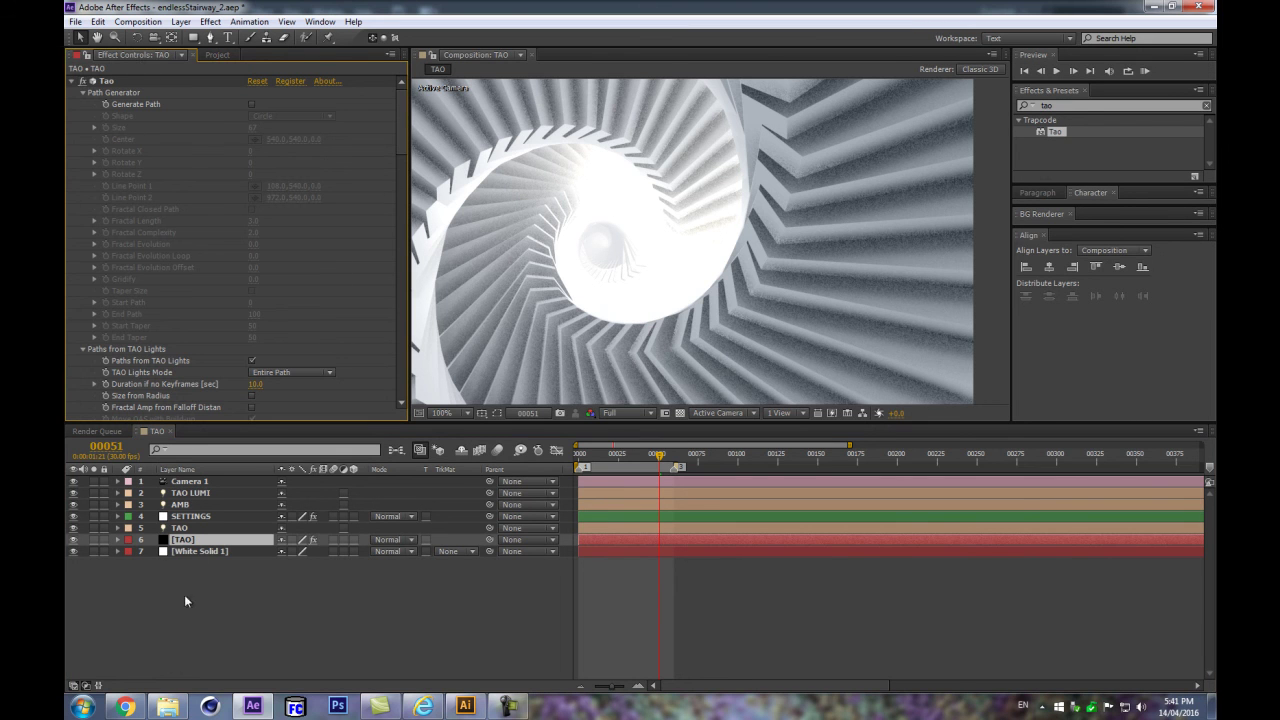
Step: Shift the TAO LUMI light deeper into the spiral by setting its Z position to 1060
click(190, 493)
key(p)
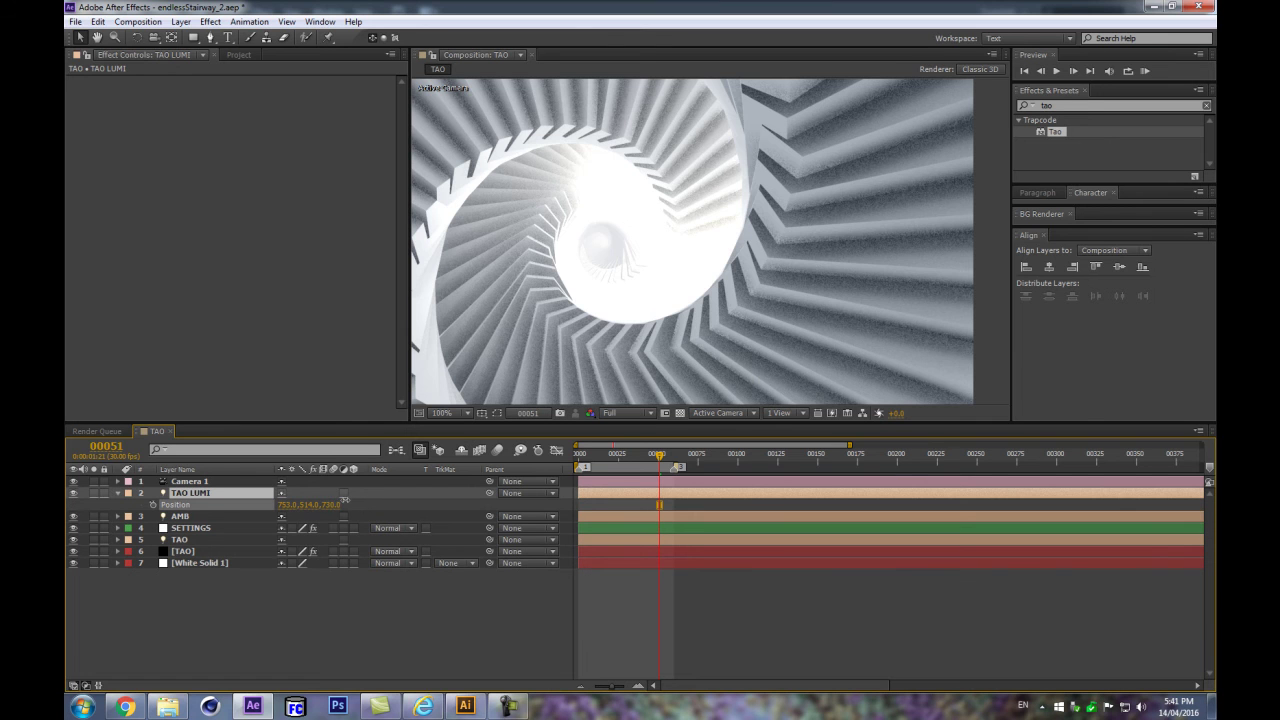
drag(364, 494, 365, 494)
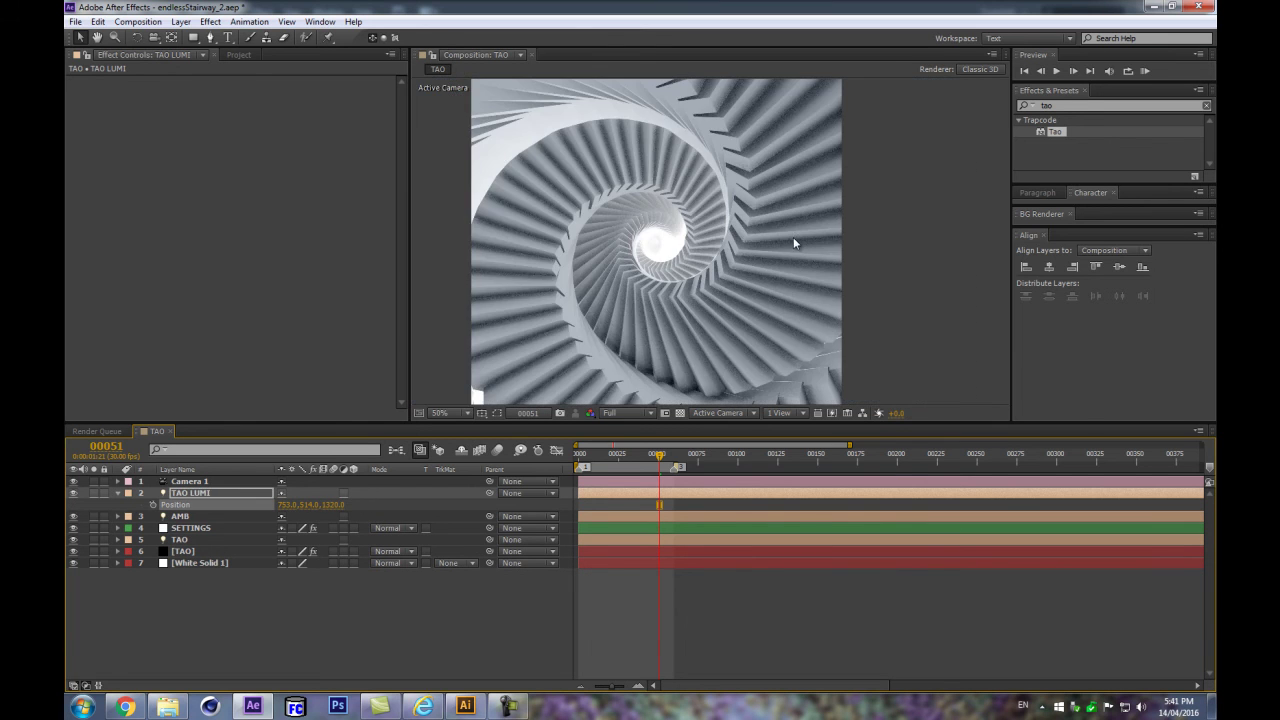
mouse_move(326, 513)
mouse_down()
mouse_move(312, 527)
mouse_move(326, 507)
mouse_move(312, 507)
mouse_up()
scroll(732, 225, down, 2)
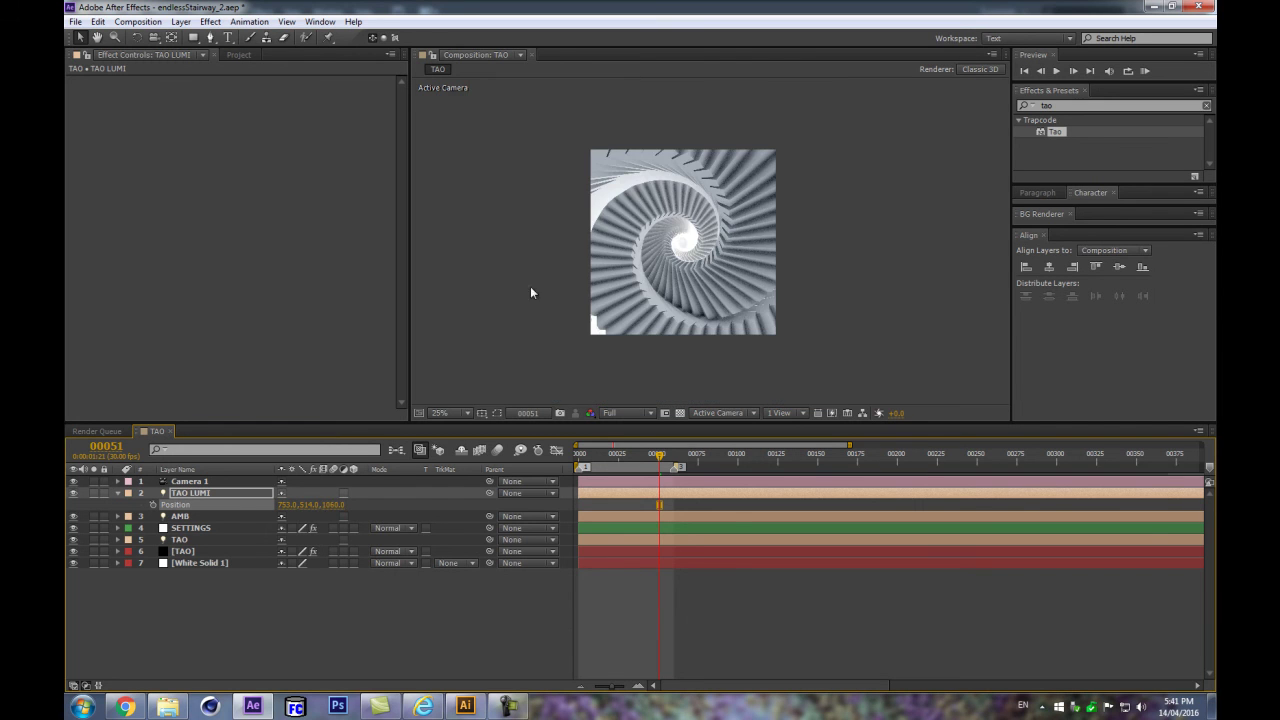
click(402, 582)
scroll(666, 225, up, 2)
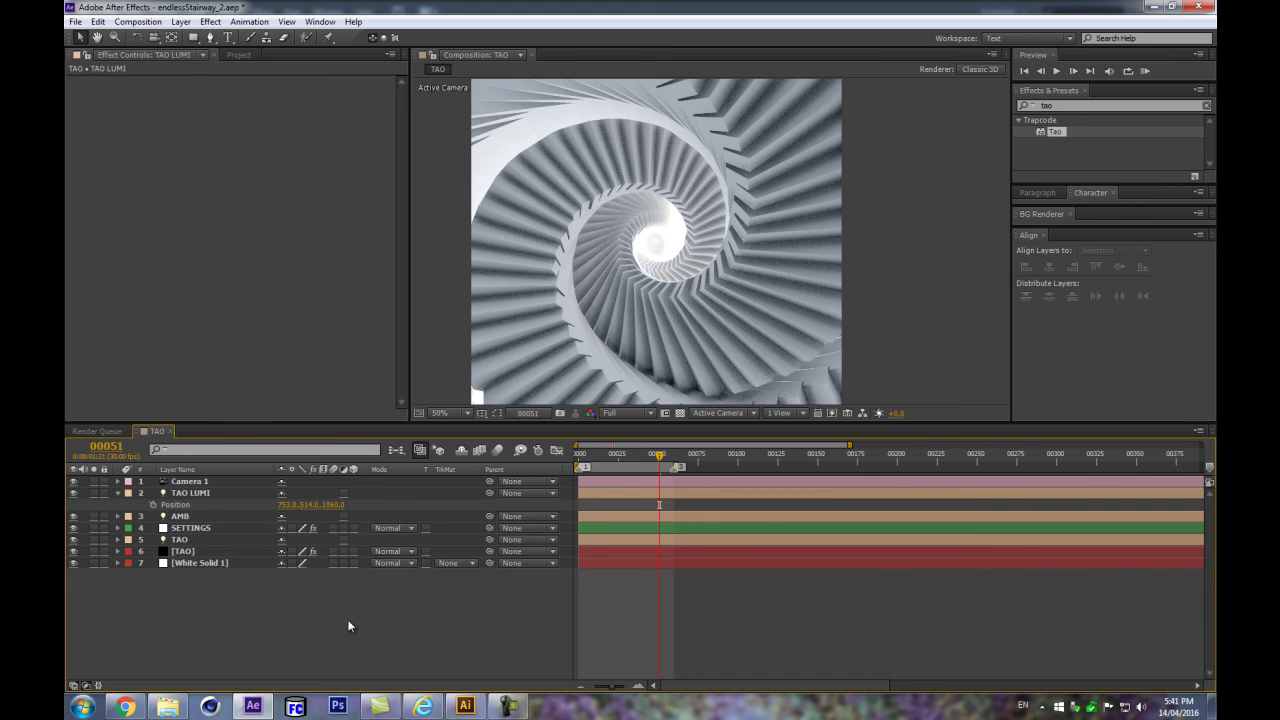
Step: Preview the loop with the relocated TAO LUMI light and the white background
key(KP_0)
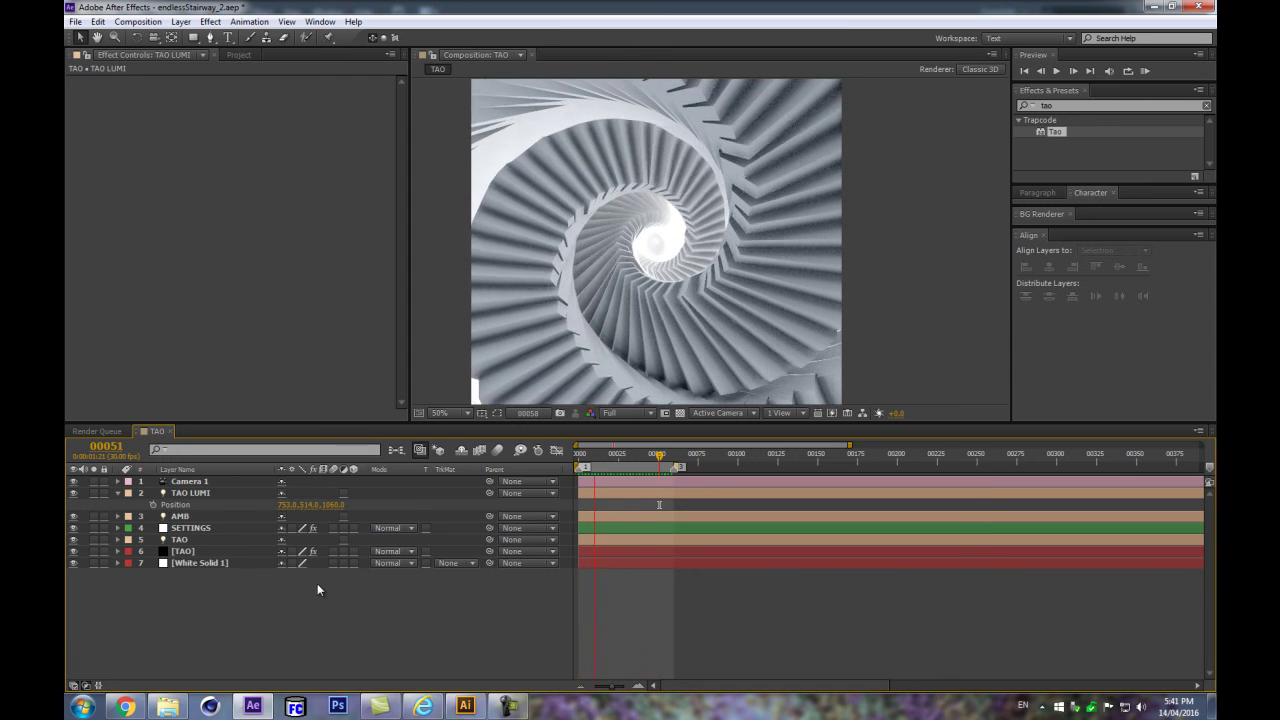
key(space)
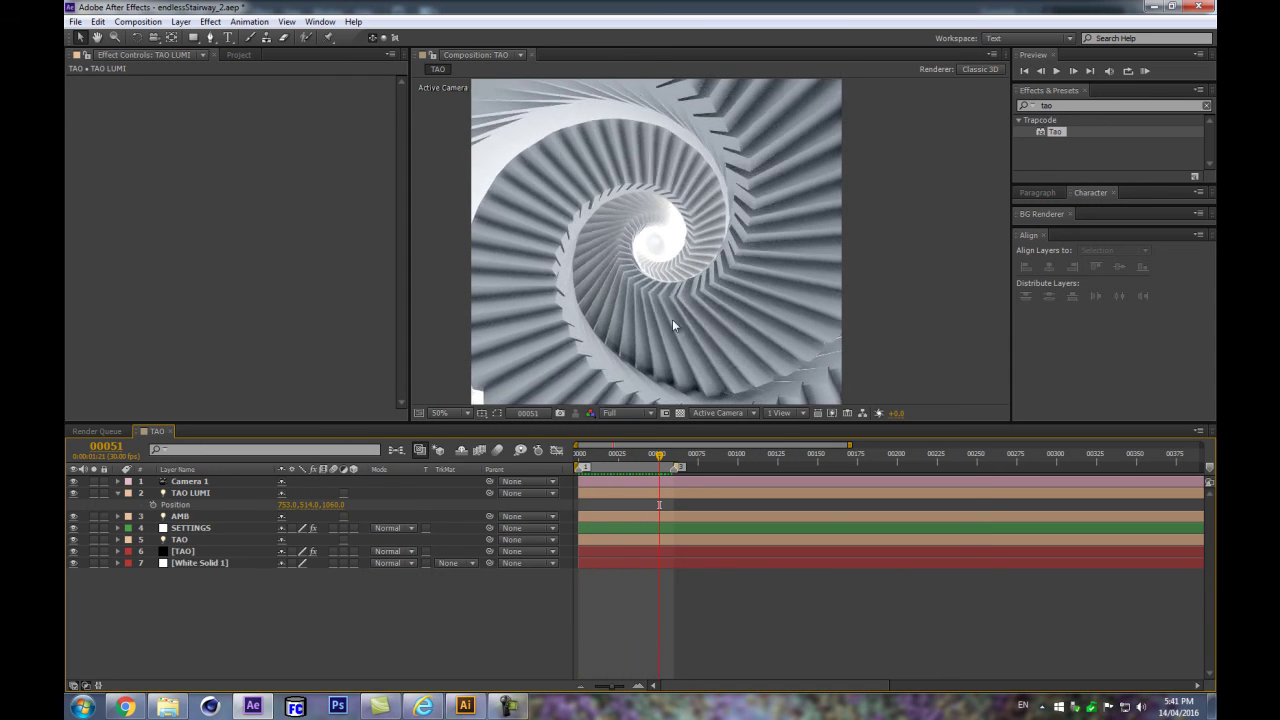
scroll(696, 311, down, 1)
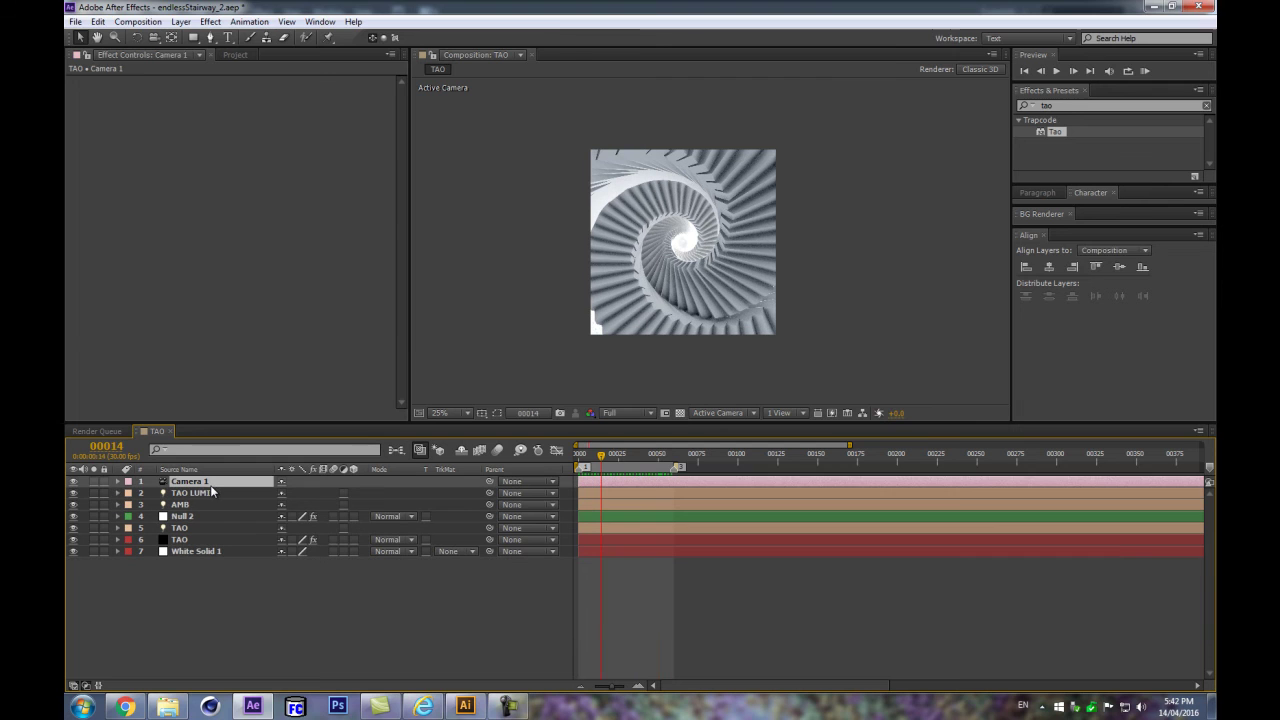
Step: Try a different lens preset on Camera 1 and undo the change
key(ctrl+shift+y)
click(421, 75)
click(400, 187)
click(459, 332)
click(469, 563)
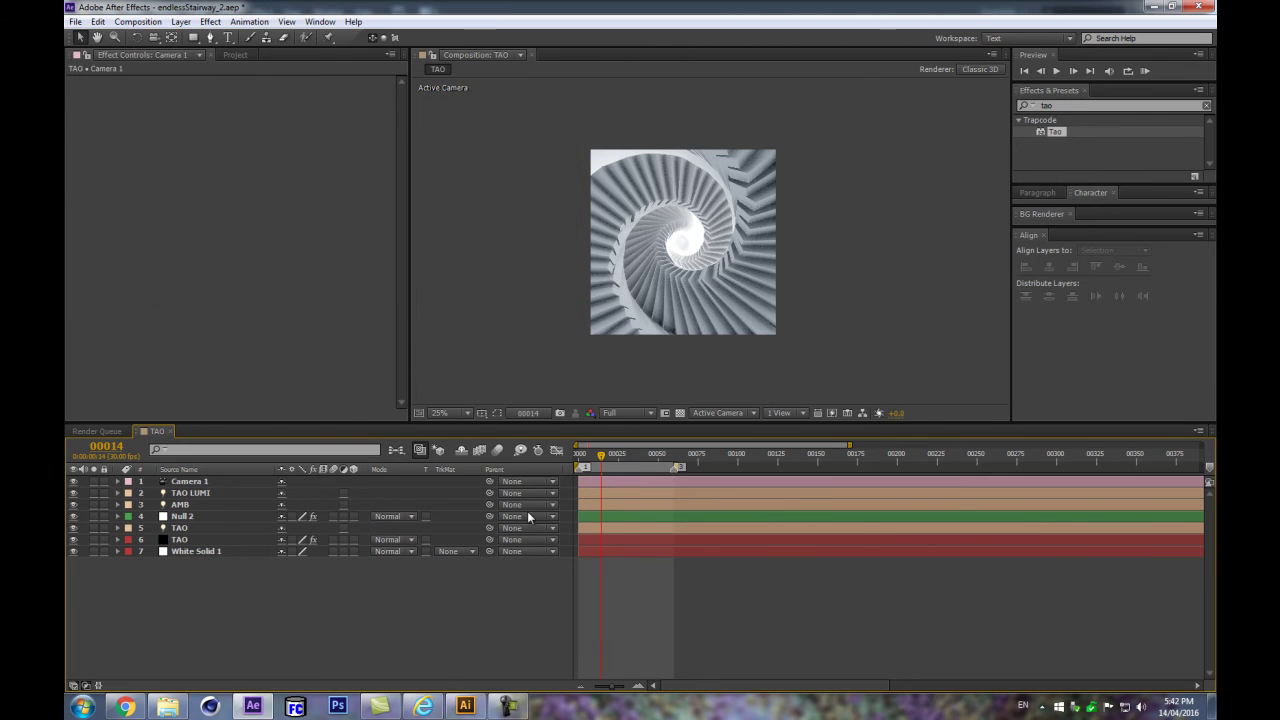
key(ctrl+z)
key(ctrl+z)
key(ctrl+z)
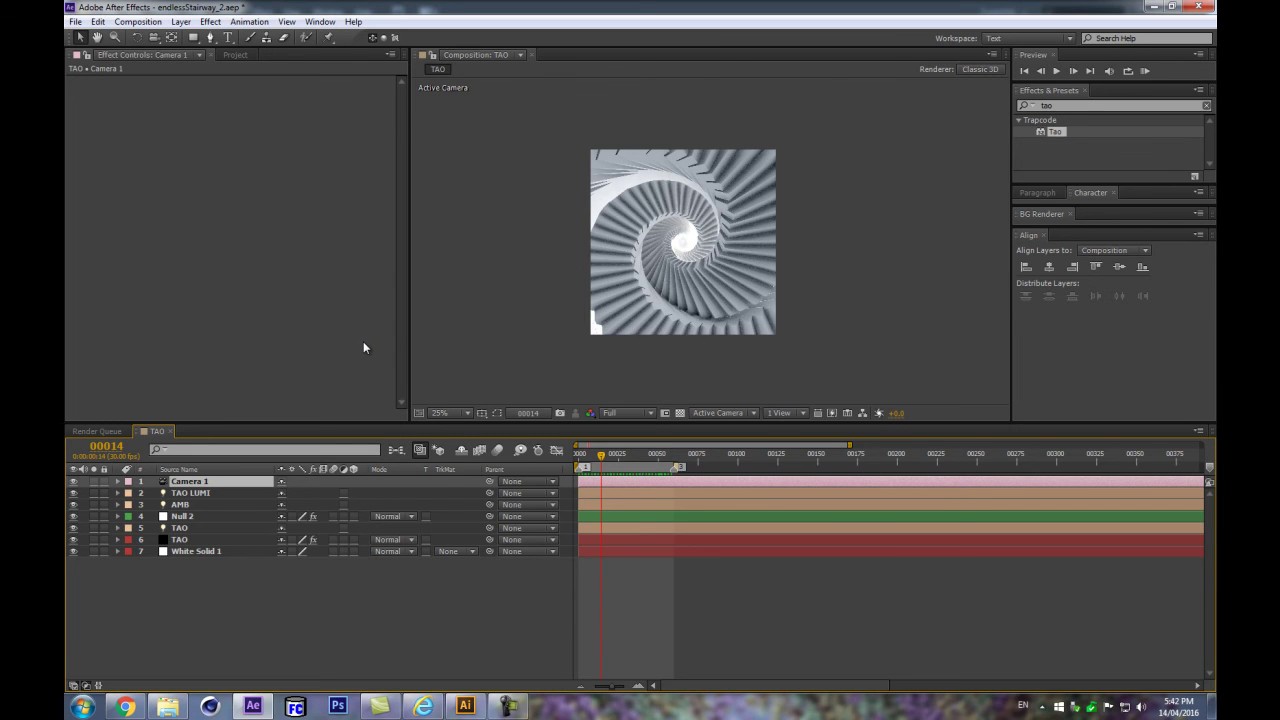
Step: Add an adjustment layer above all other layers and apply the Levels effect to it
scroll(563, 300, up, 2)
click(446, 585)
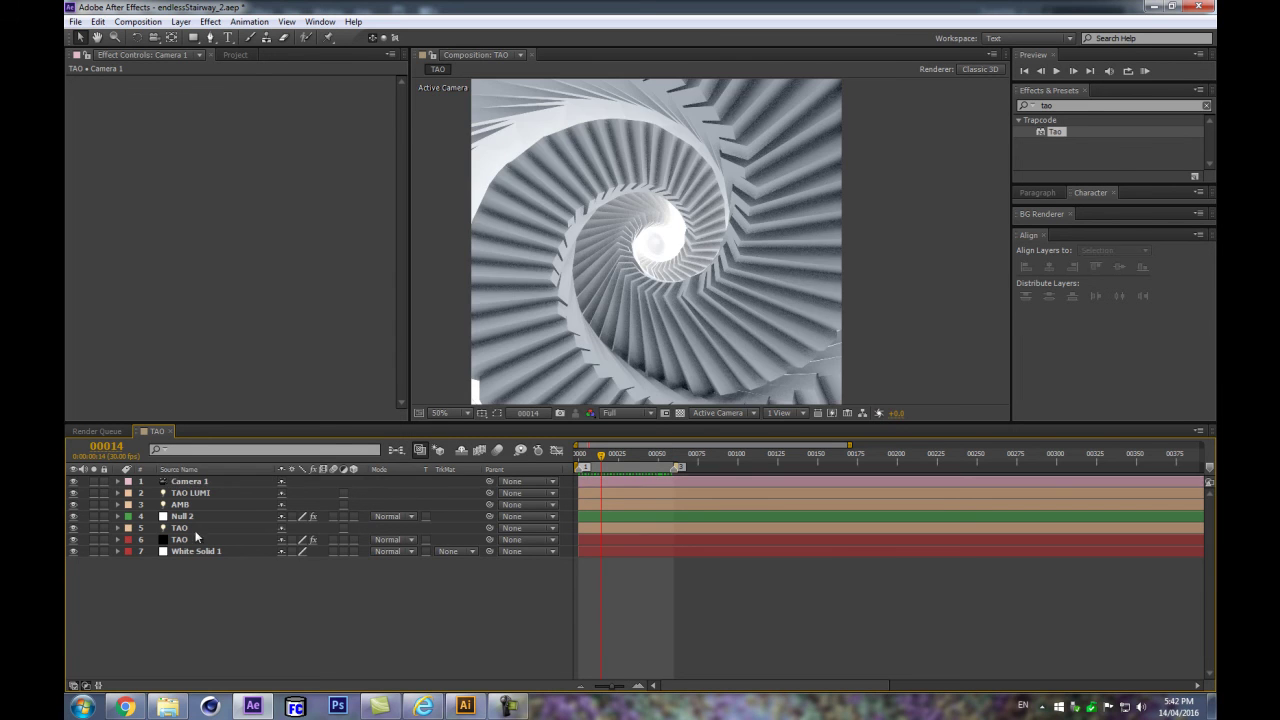
key(ctrl+alt+y)
drag(1079, 105, 960, 87)
text(levels)
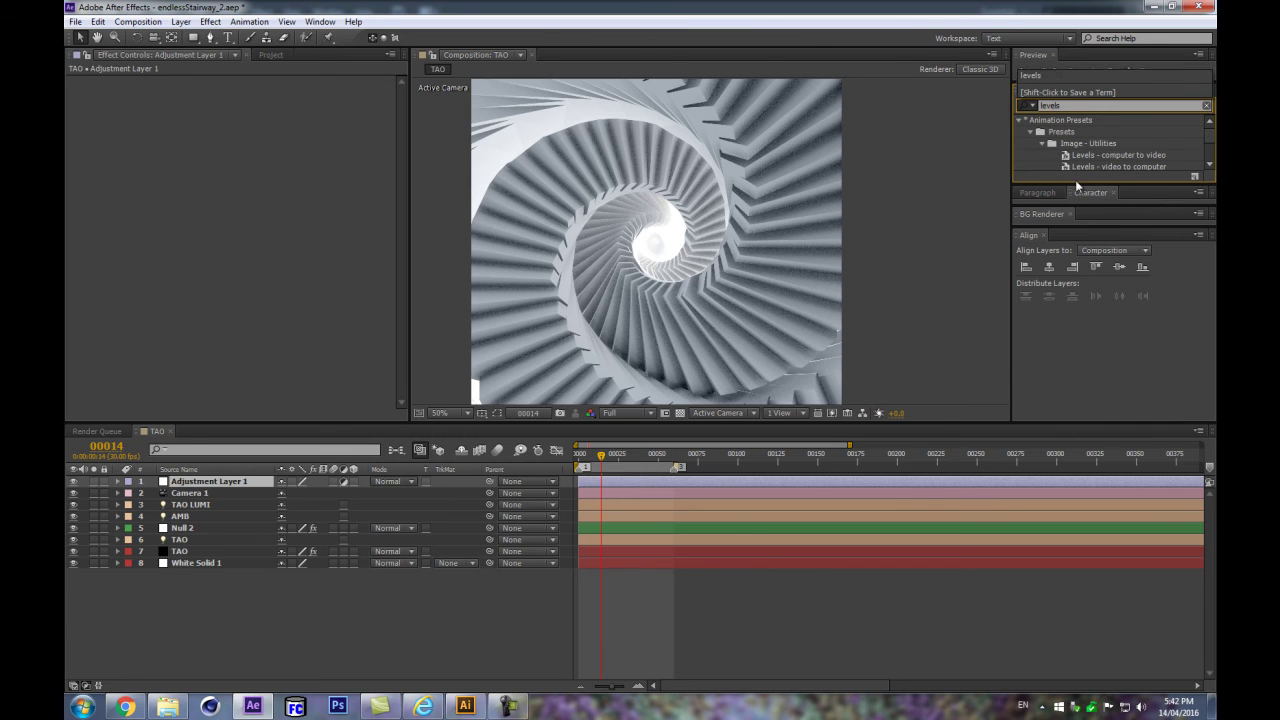
drag(1085, 186, 1085, 290)
drag(1047, 204, 215, 481)
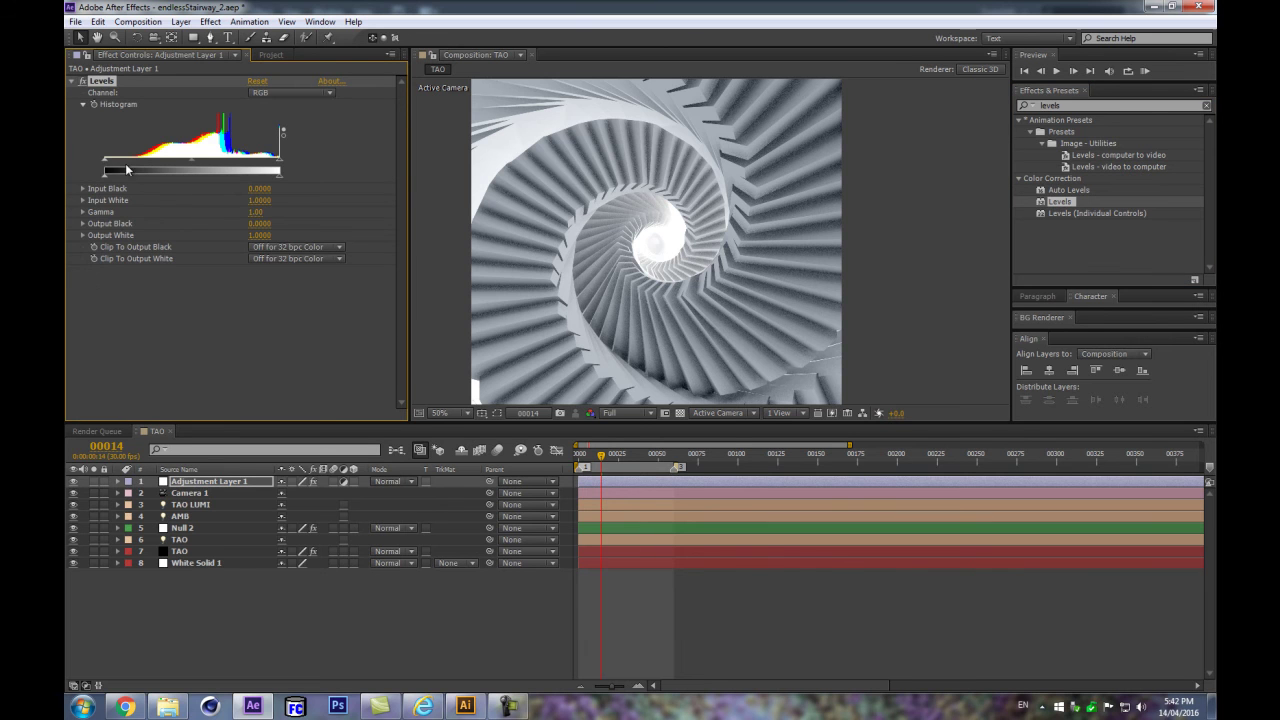
Step: Raise the Levels Input Black to about 0.15 and Gamma to 1.54, comparing the image with and without the effect
drag(105, 159, 181, 163)
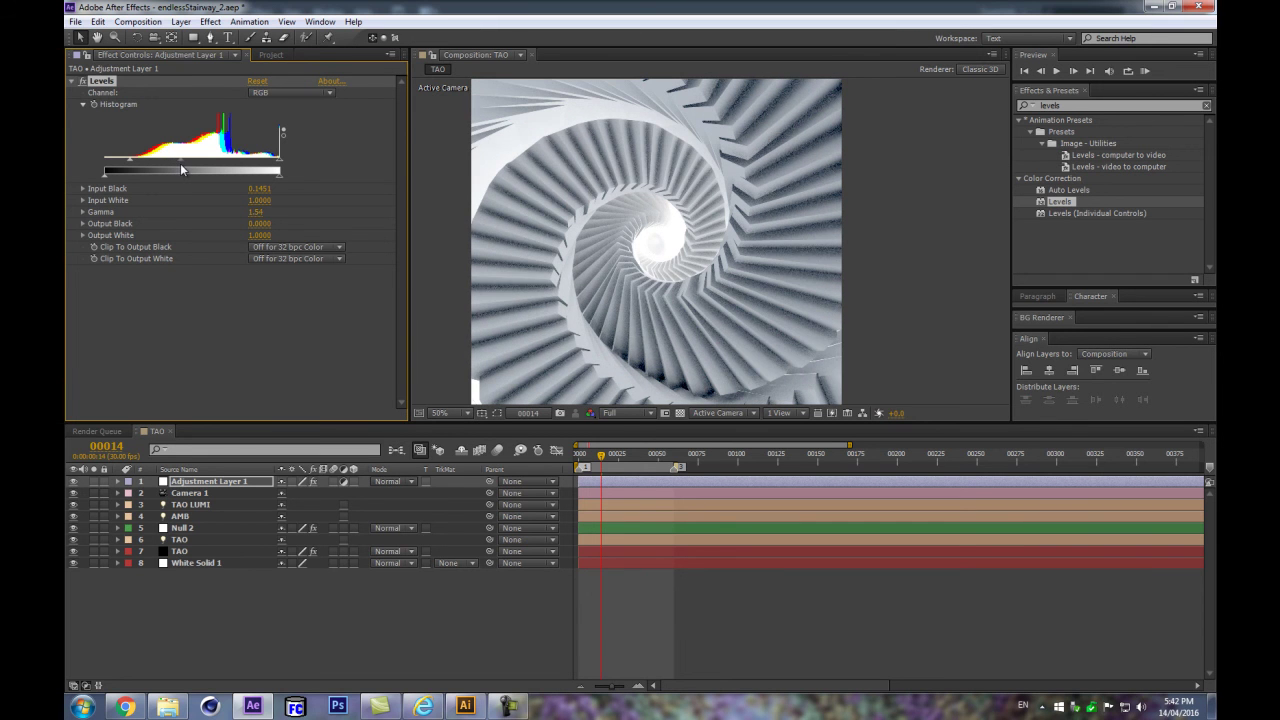
click(85, 80)
click(83, 80)
Step: On the TAO solid, compare Ambient Occlusion off and On, keep it On, and reduce AO Intensity to 196 and AO Radius to about 63
click(178, 551)
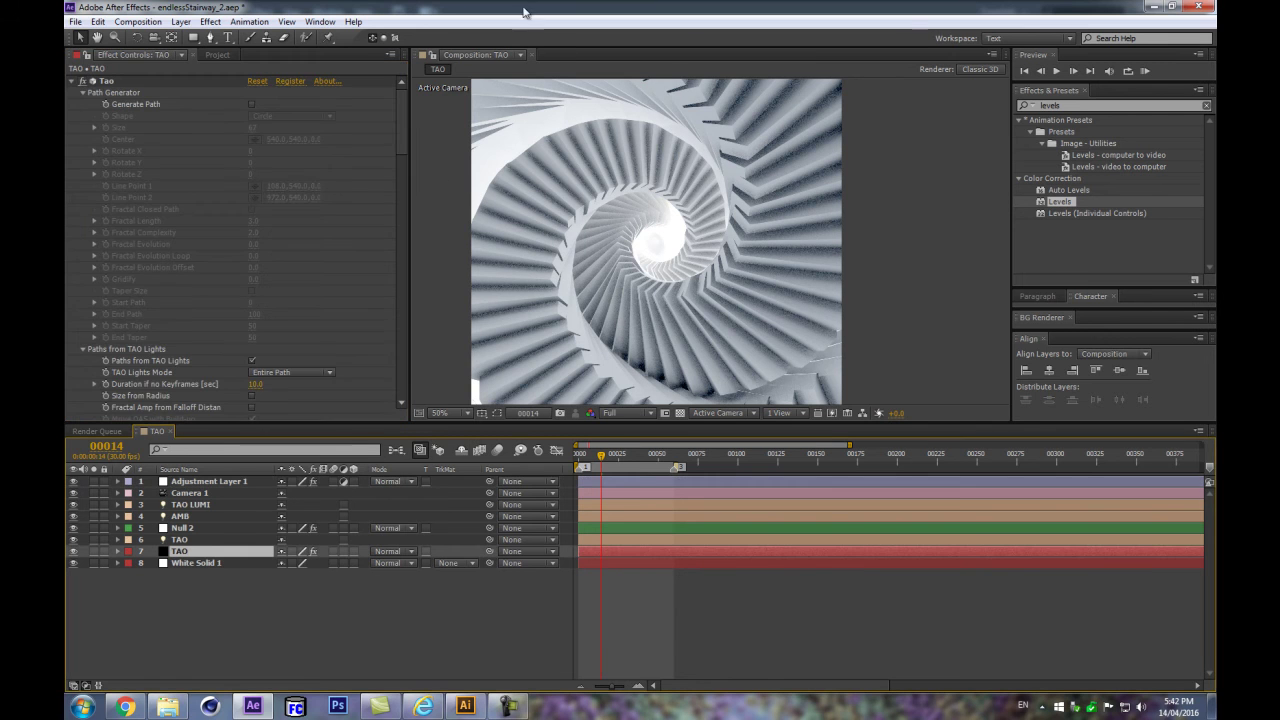
scroll(219, 309, down, 5)
click(290, 332)
click(282, 346)
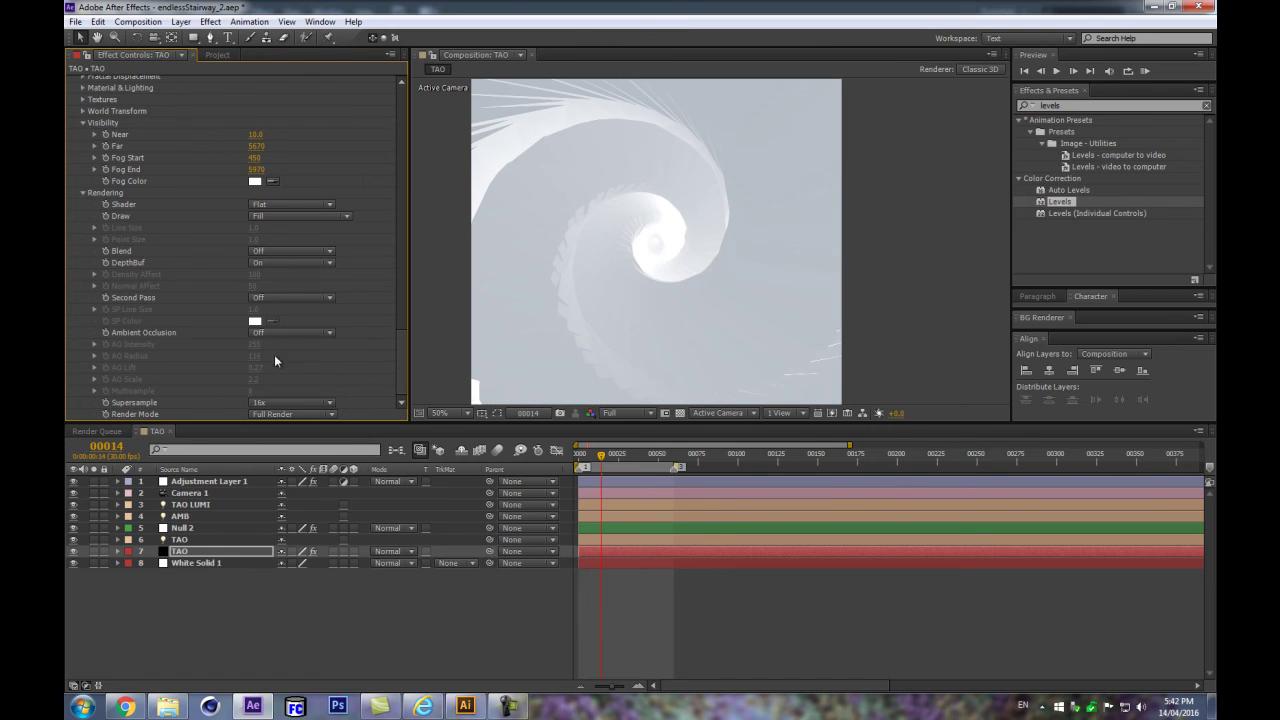
click(288, 330)
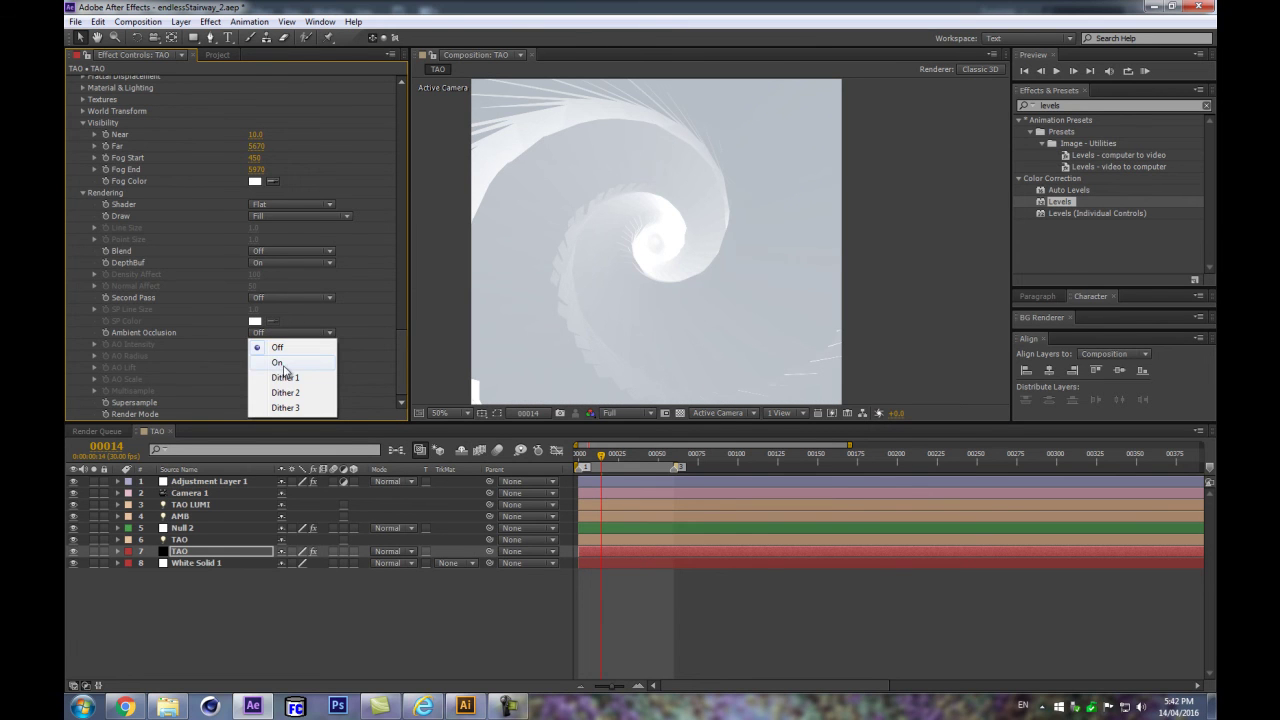
click(281, 364)
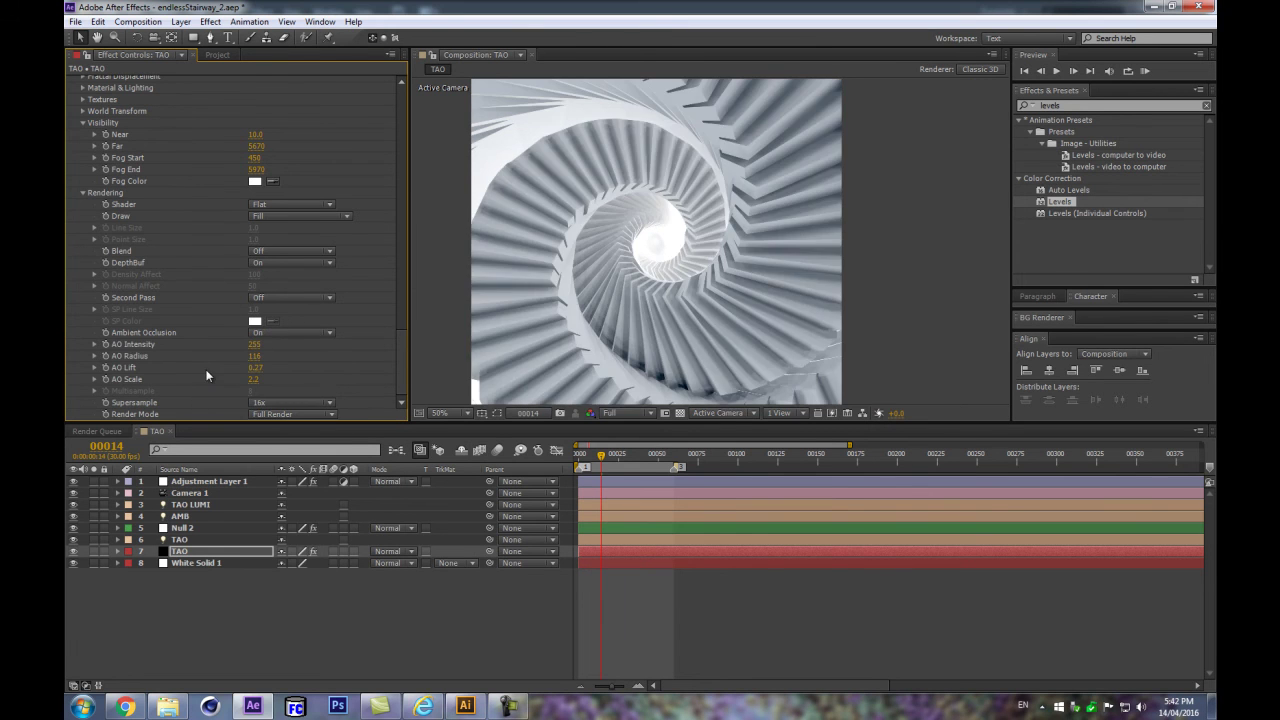
mouse_move(252, 349)
mouse_down()
mouse_move(208, 349)
mouse_move(216, 363)
mouse_move(196, 365)
mouse_up()
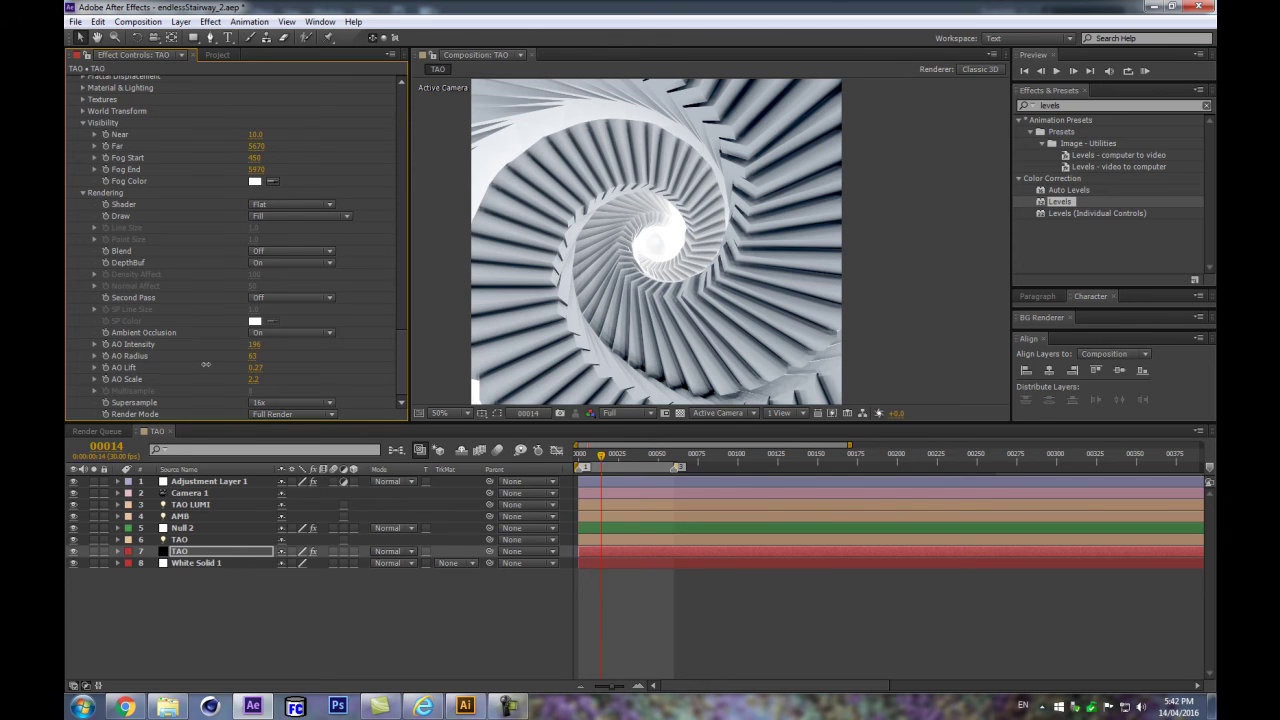
Step: Change the TAO LUMI point light's color to a warm orange and check the tint on the staircase
click(213, 506)
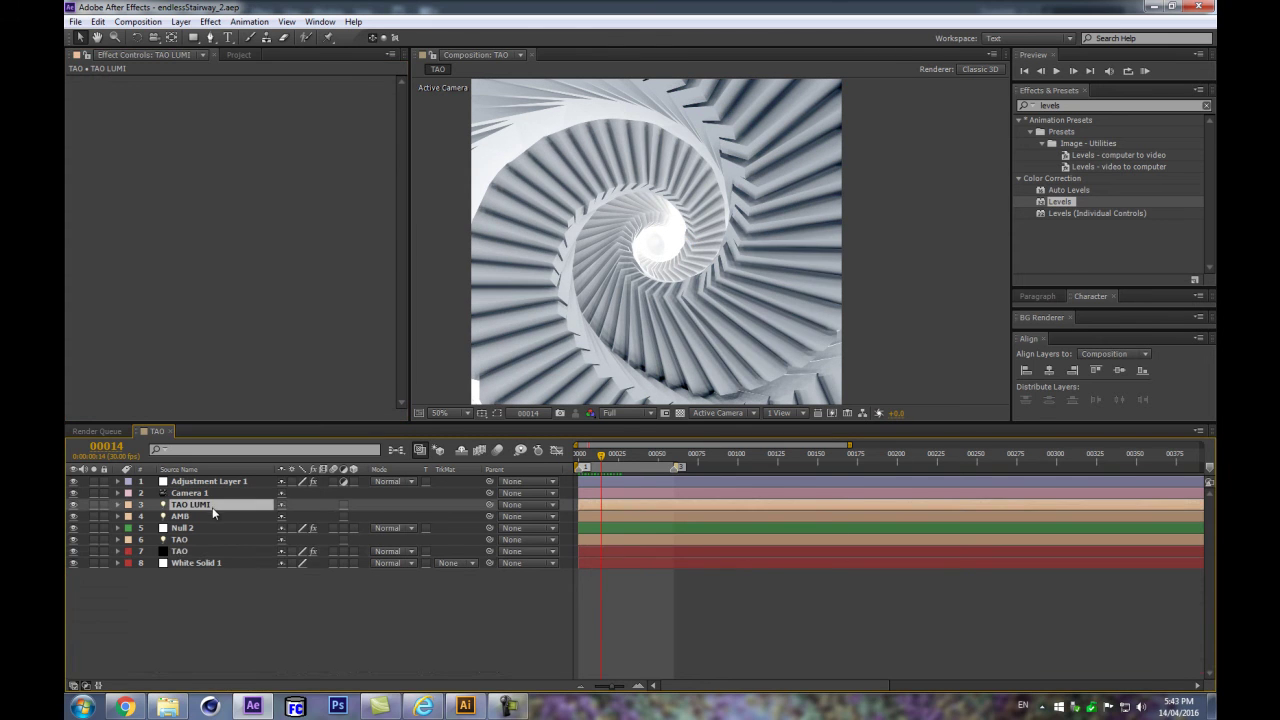
key(a)
key(a)
click(285, 540)
click(743, 439)
mouse_move(763, 457)
mouse_down()
mouse_move(777, 441)
mouse_move(819, 466)
mouse_move(790, 465)
mouse_move(793, 451)
mouse_up()
click(975, 432)
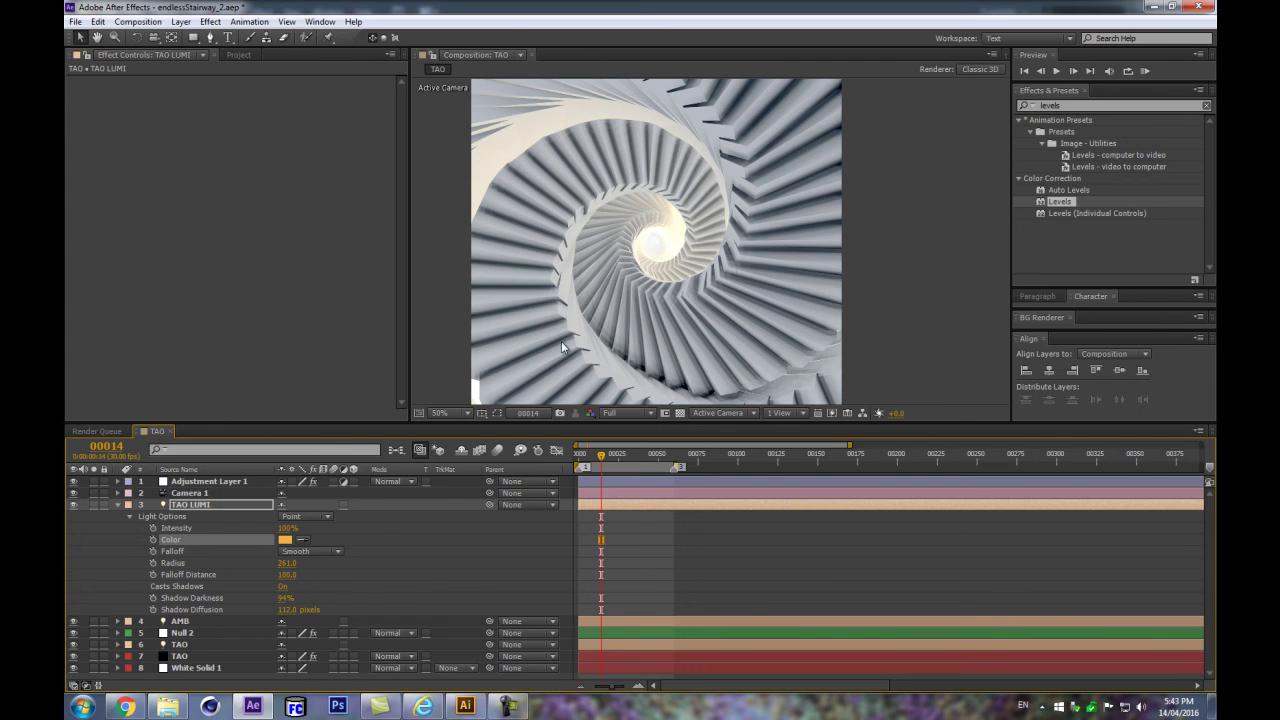
scroll(690, 250, down, 2)
scroll(687, 258, up, 2)
Step: Adjust the AMB ambient light's color to a pale blue
click(199, 621)
key(u)
scroll(300, 628, down, 1)
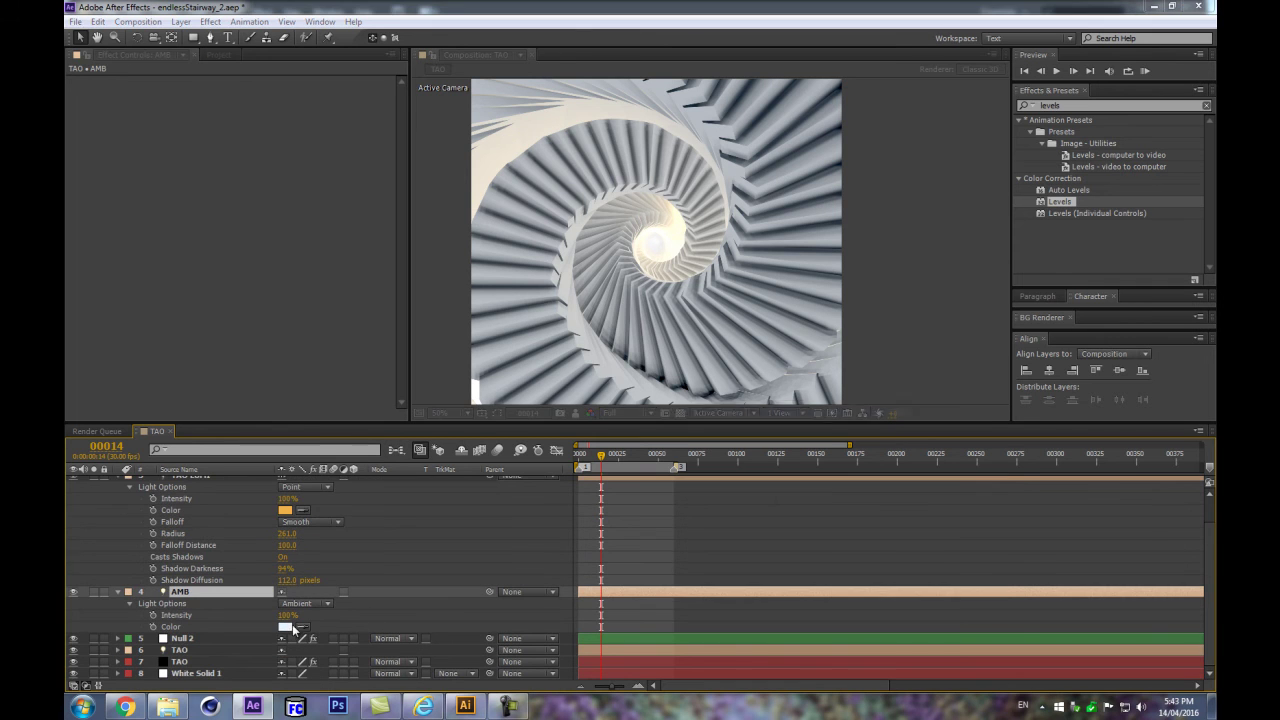
click(285, 627)
drag(714, 438, 703, 447)
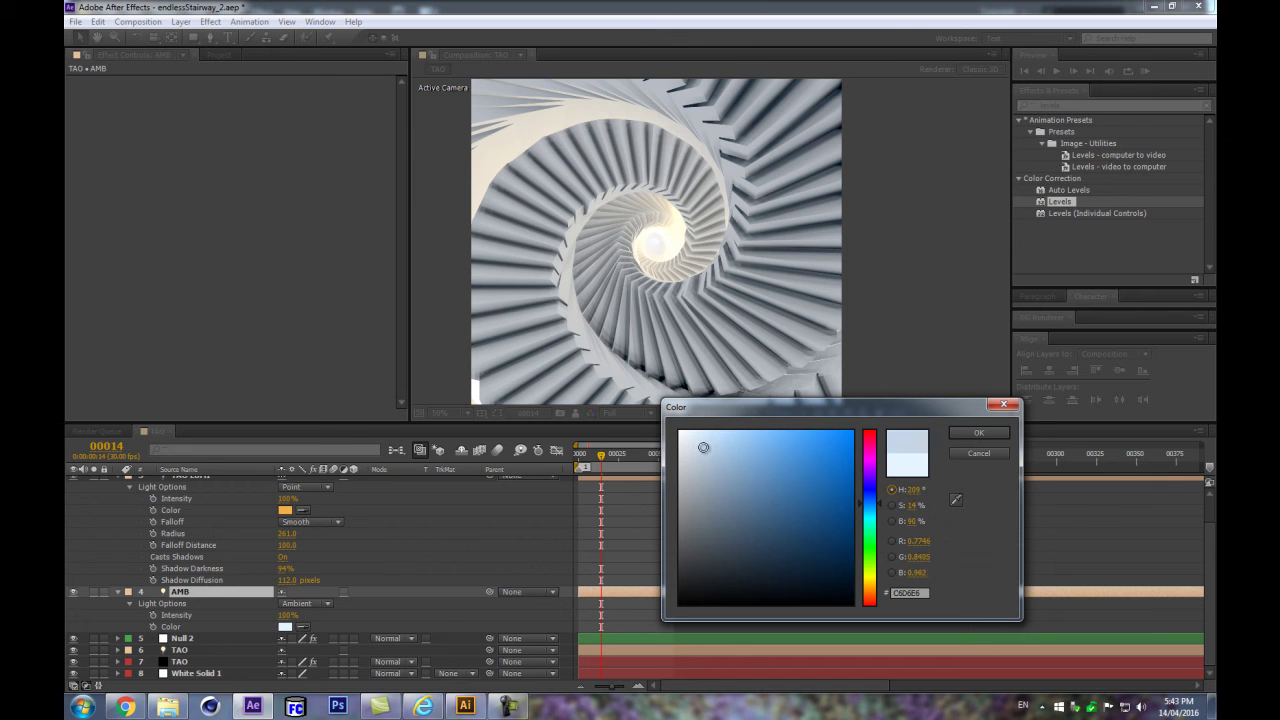
click(966, 432)
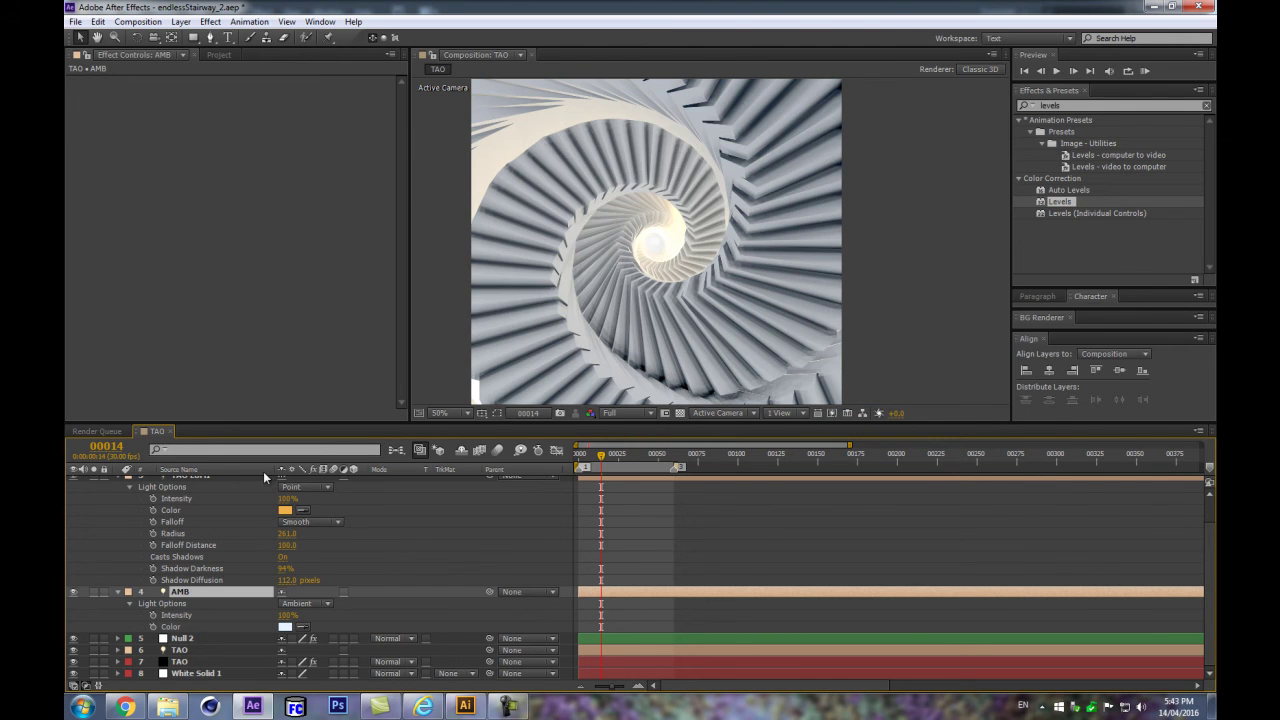
Step: Lower the adjustment layer's Levels Input White to about 0.97
scroll(121, 489, up, 2)
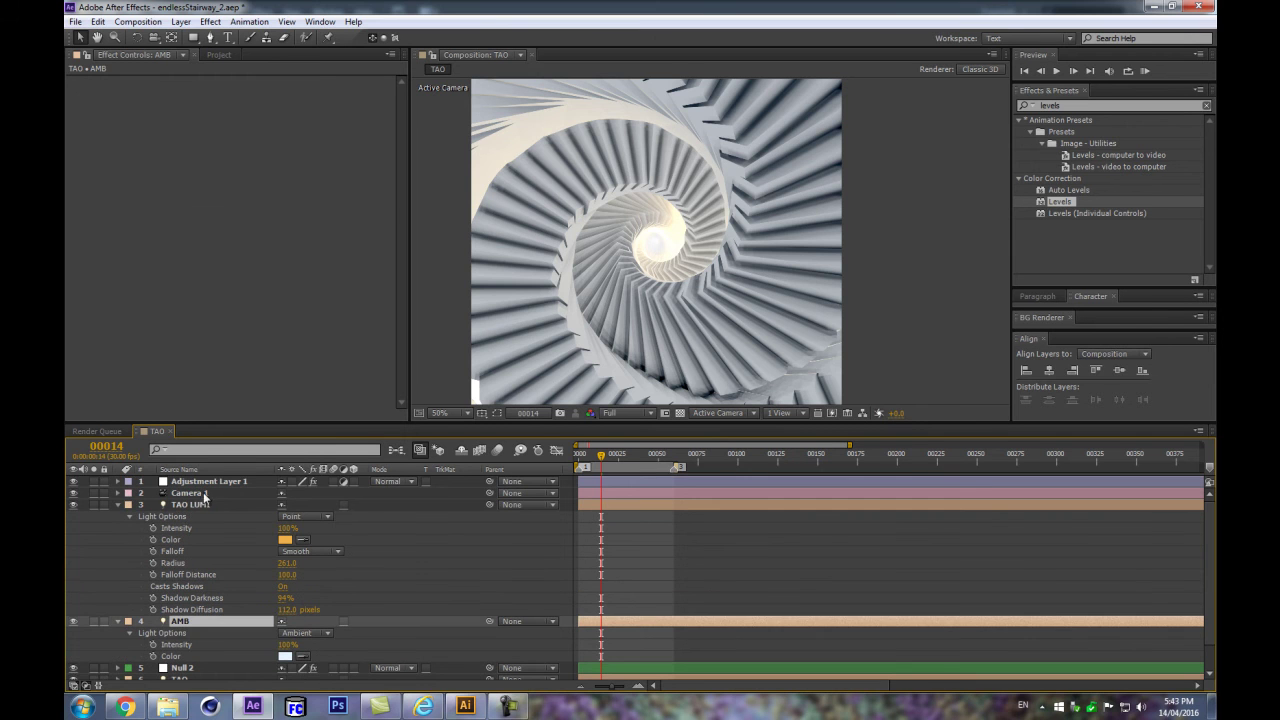
click(273, 482)
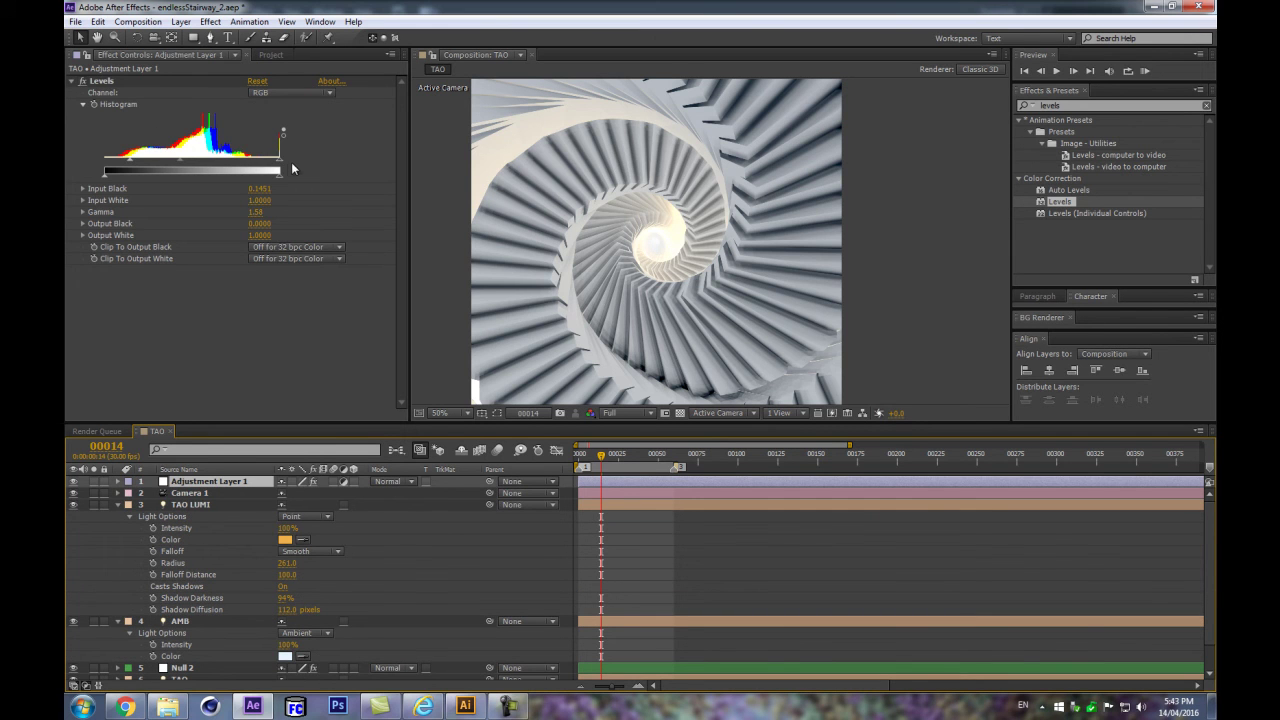
mouse_move(284, 168)
mouse_down()
mouse_move(266, 165)
mouse_move(280, 168)
mouse_up()
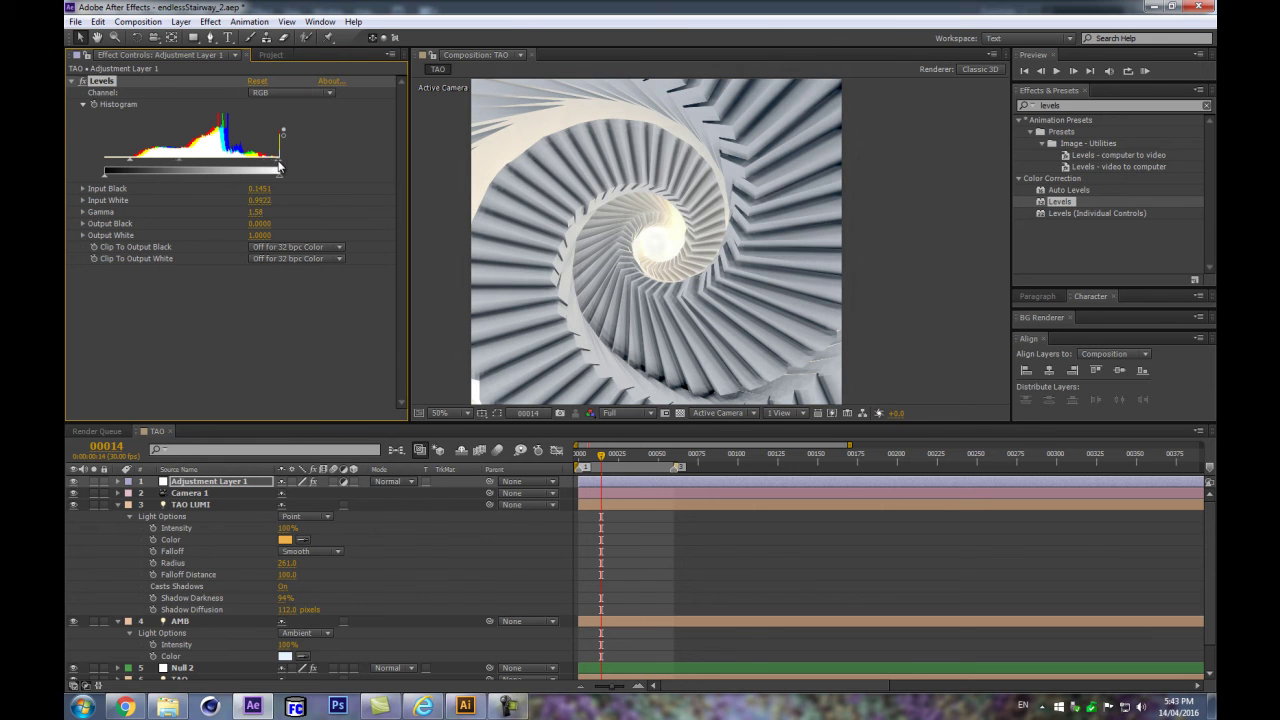
Step: Add the Curves effect to the adjustment layer and shape a subtle RGB curve with one shadow point and one highlight point
drag(1072, 105, 918, 113)
text(curves)
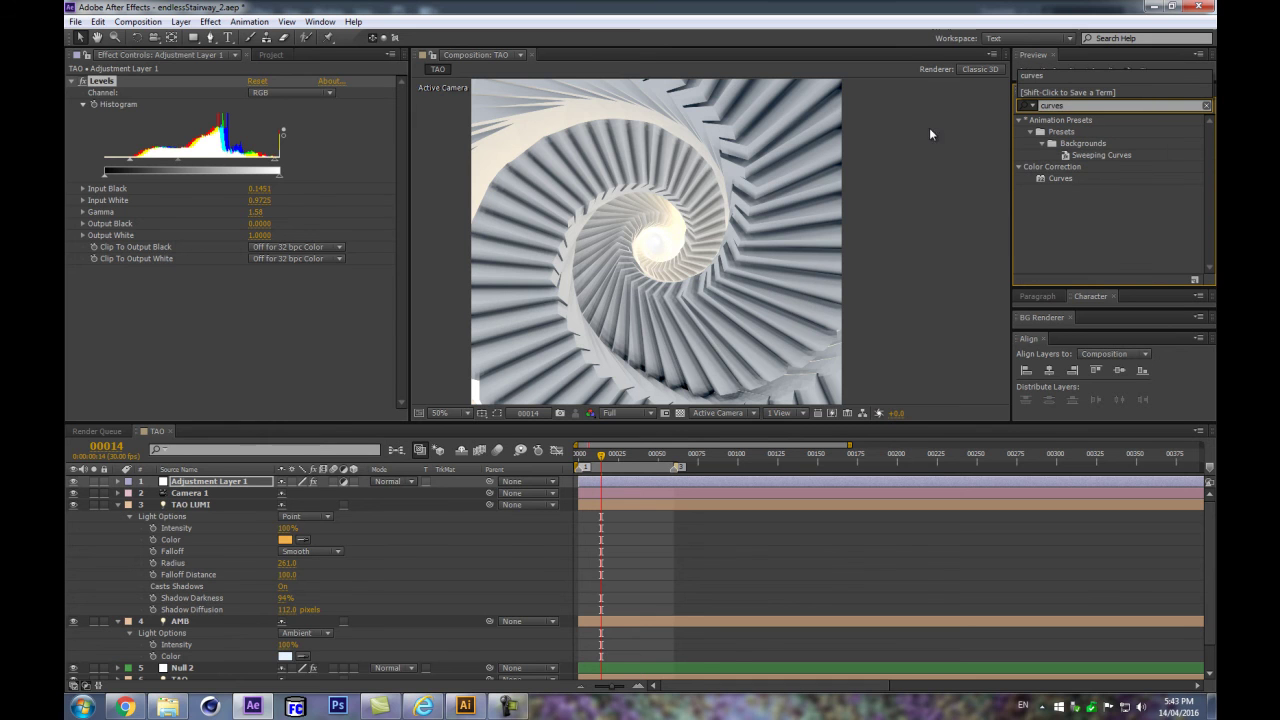
drag(1060, 178, 556, 226)
mouse_move(138, 362)
mouse_down()
mouse_move(121, 399)
mouse_move(102, 399)
mouse_move(130, 400)
mouse_move(129, 384)
mouse_up()
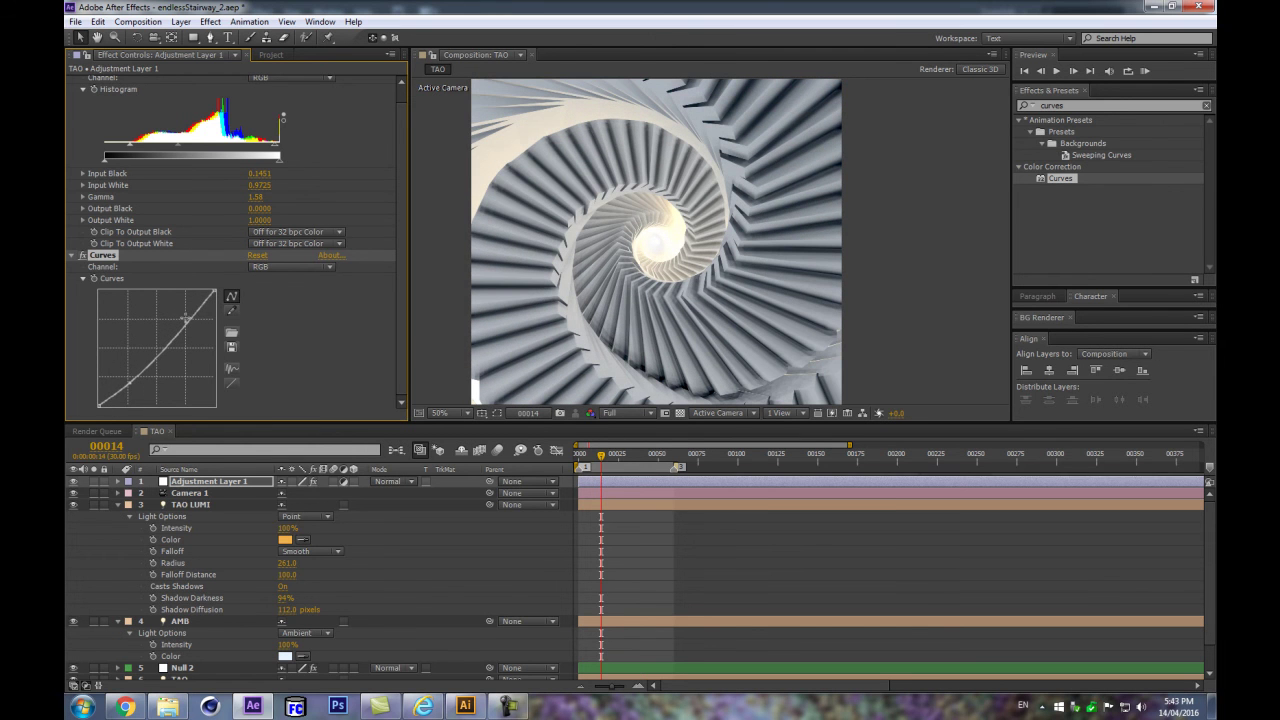
drag(192, 317, 191, 328)
drag(130, 385, 115, 393)
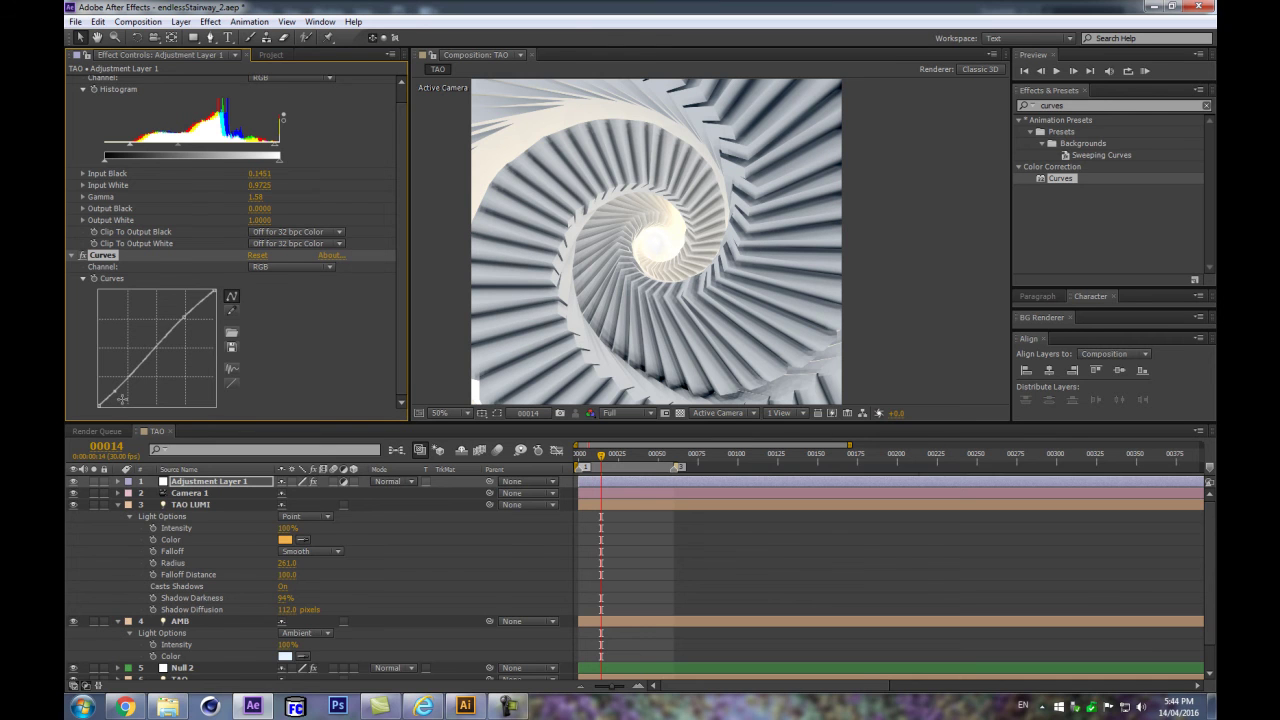
Step: On the TAO solid, reduce AO Intensity to 137 and AO Lift to 0.18, trying another AO Scale but keeping 2.2
scroll(193, 681, down, 1)
click(185, 662)
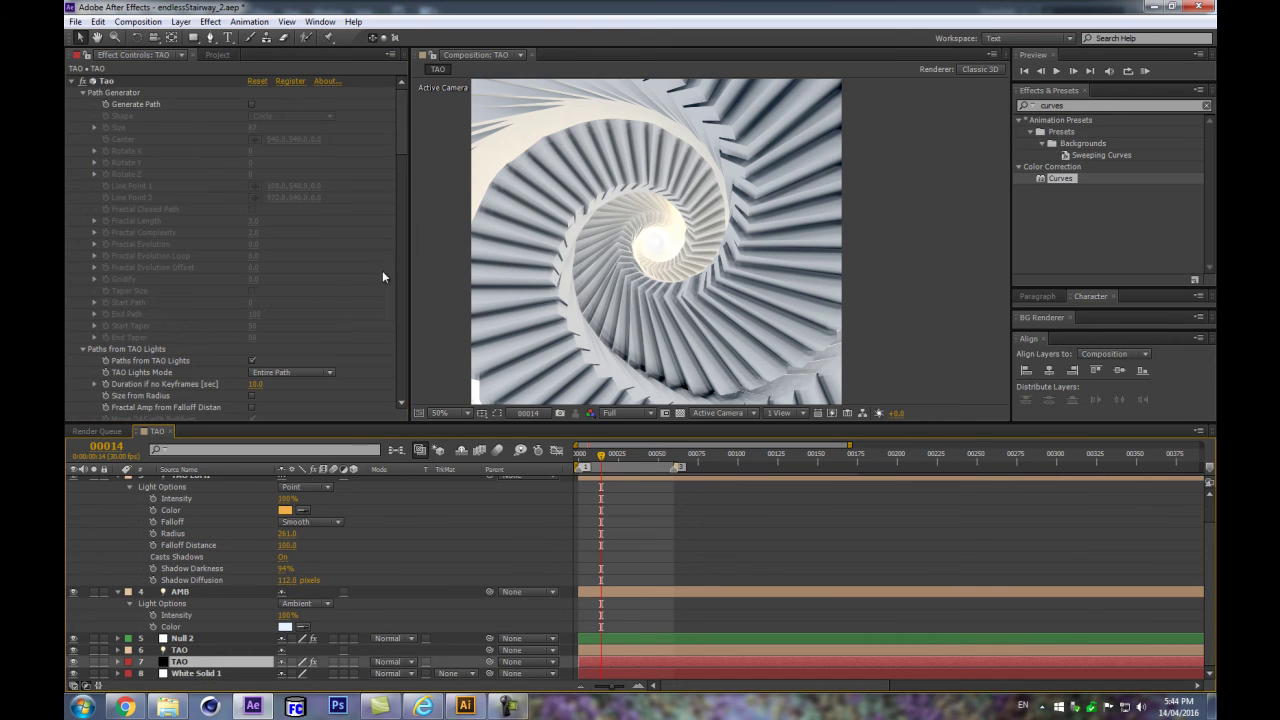
drag(403, 122, 347, 399)
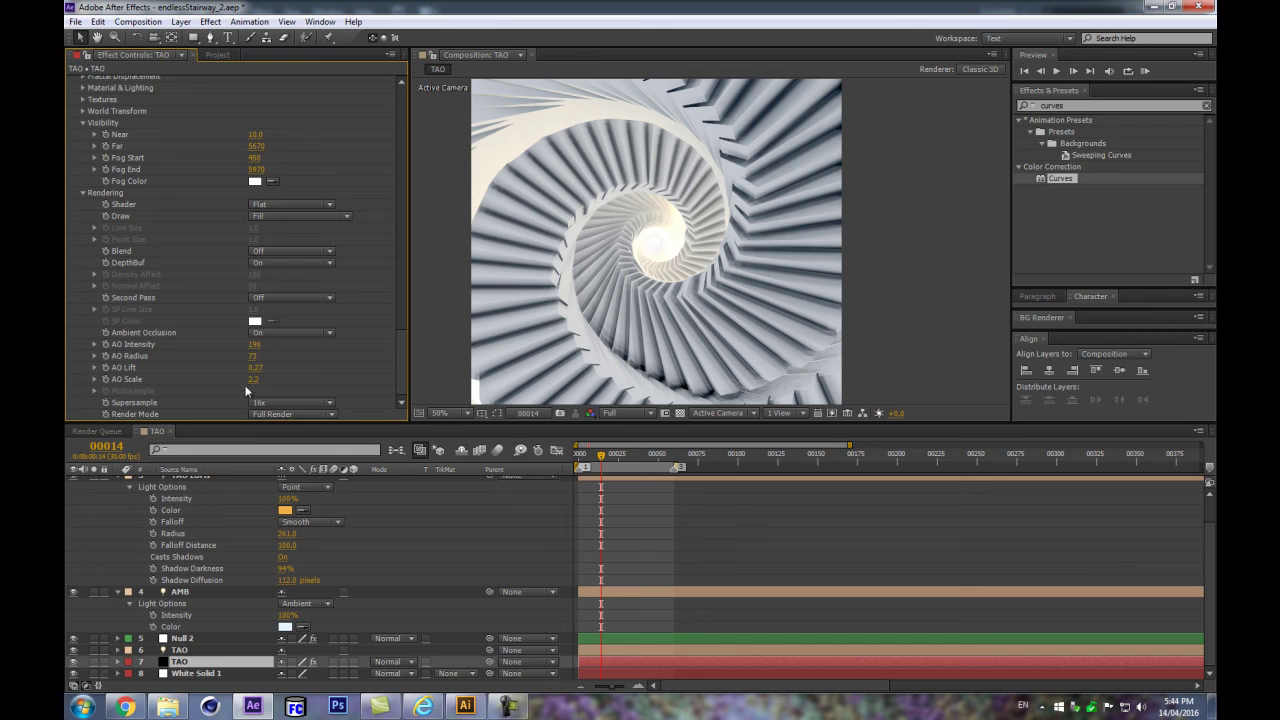
drag(254, 348, 239, 346)
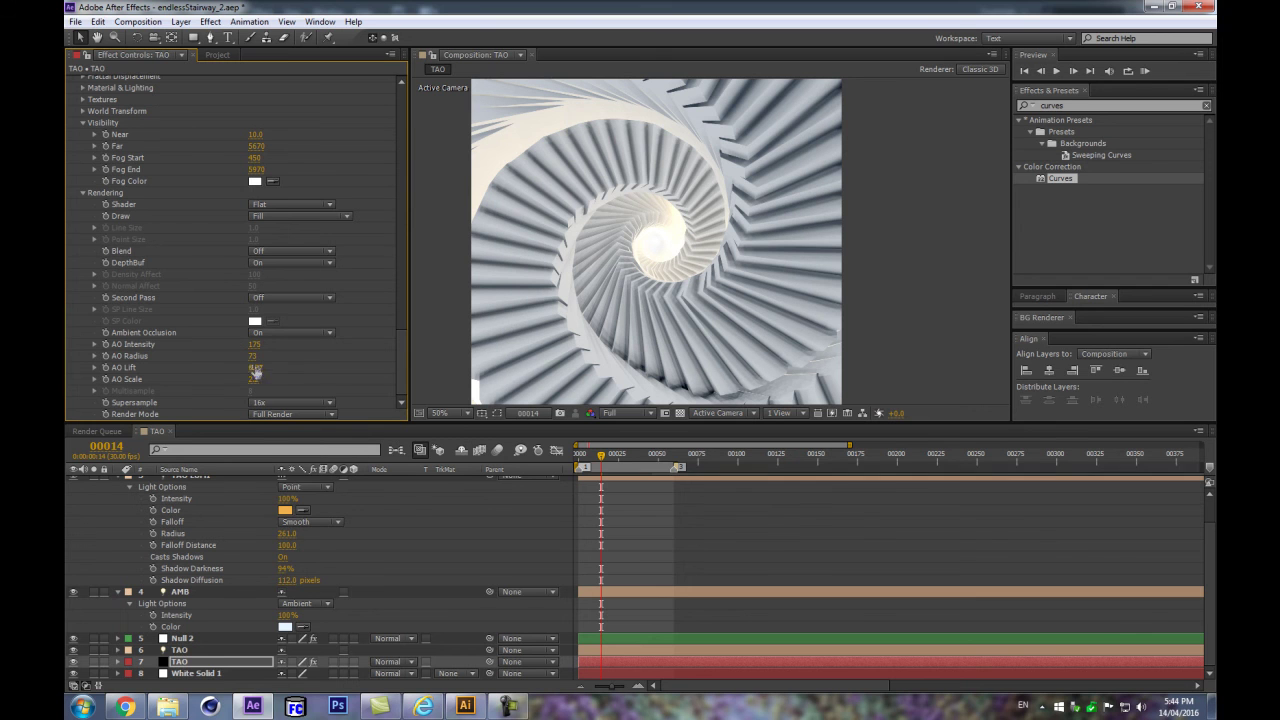
drag(244, 366, 242, 366)
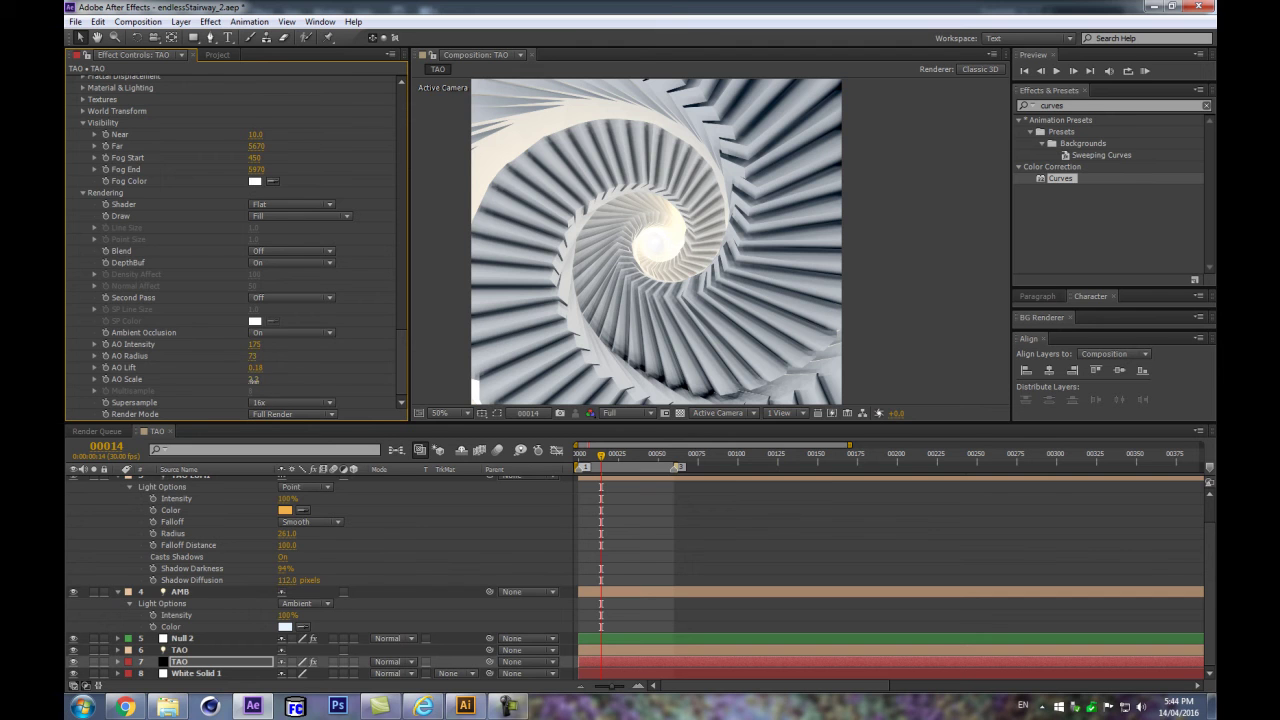
drag(262, 380, 252, 380)
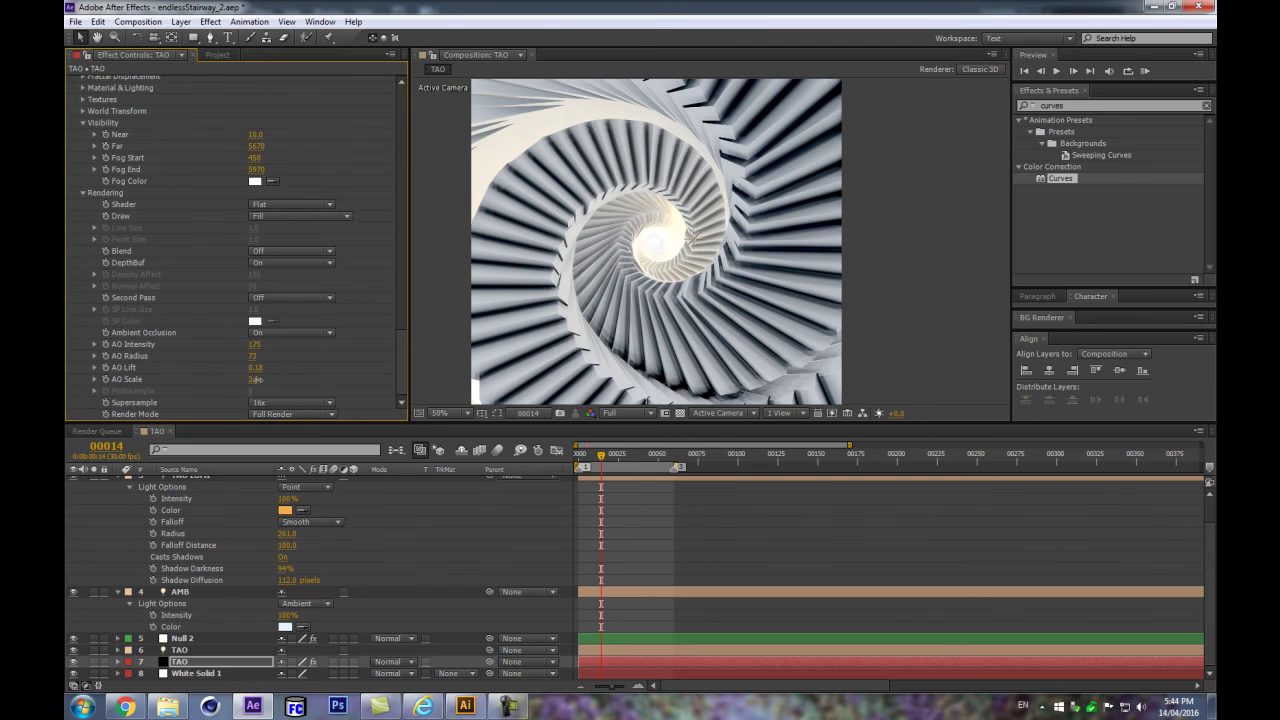
drag(263, 396, 249, 400)
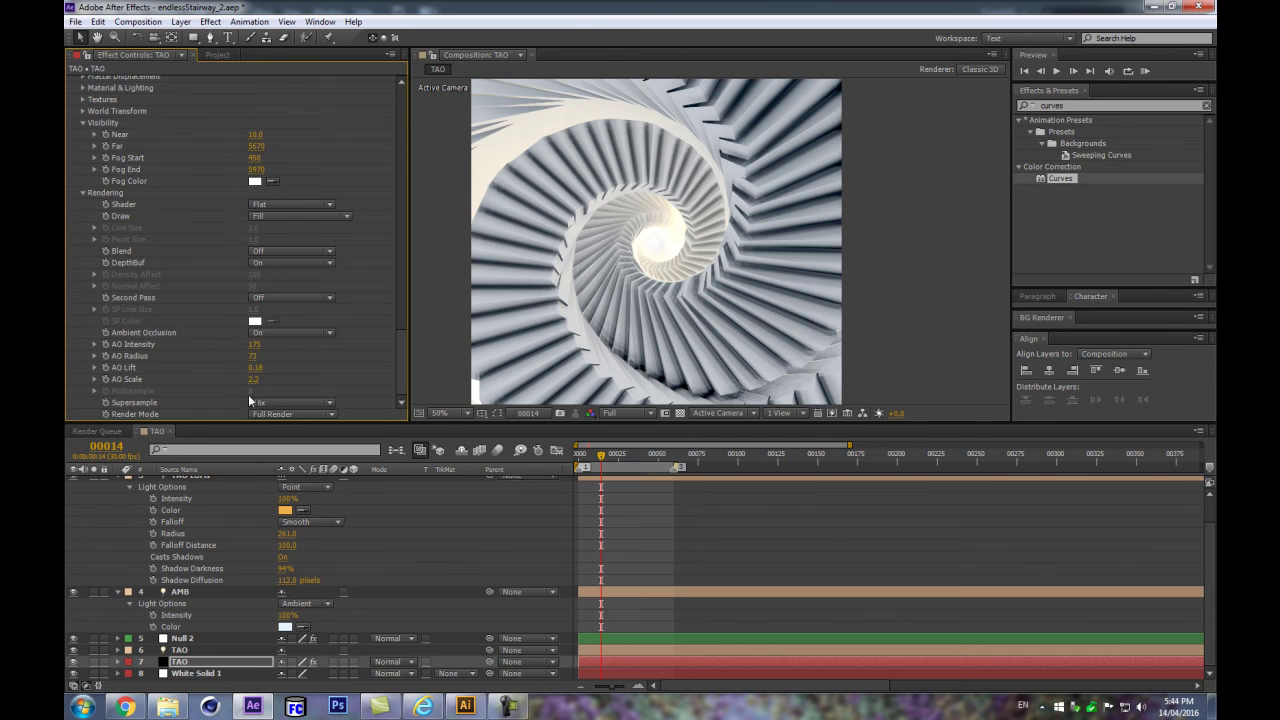
drag(254, 347, 214, 353)
mouse_move(226, 354)
mouse_down()
mouse_move(245, 349)
mouse_move(231, 350)
mouse_up()
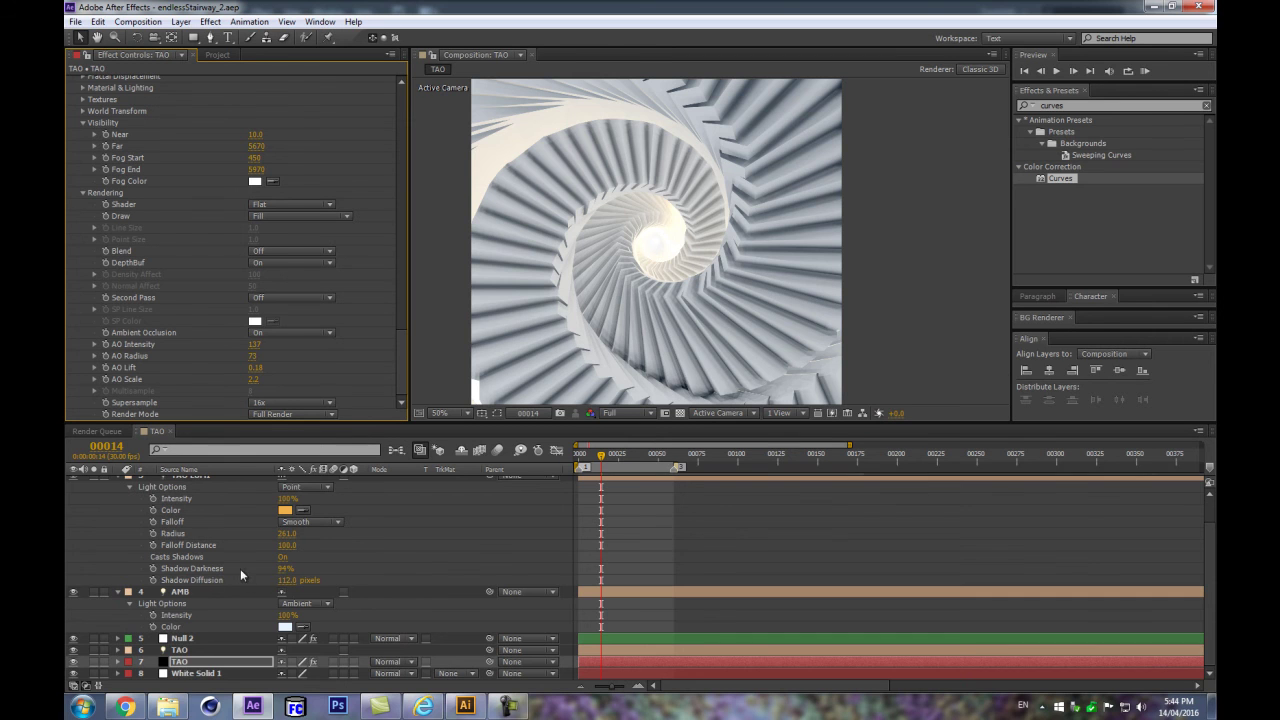
Step: Set the TAO LUMI light's Z position to about 594 and try shifting its X position
scroll(266, 556, up, 1)
scroll(260, 558, down, 1)
scroll(138, 495, up, 1)
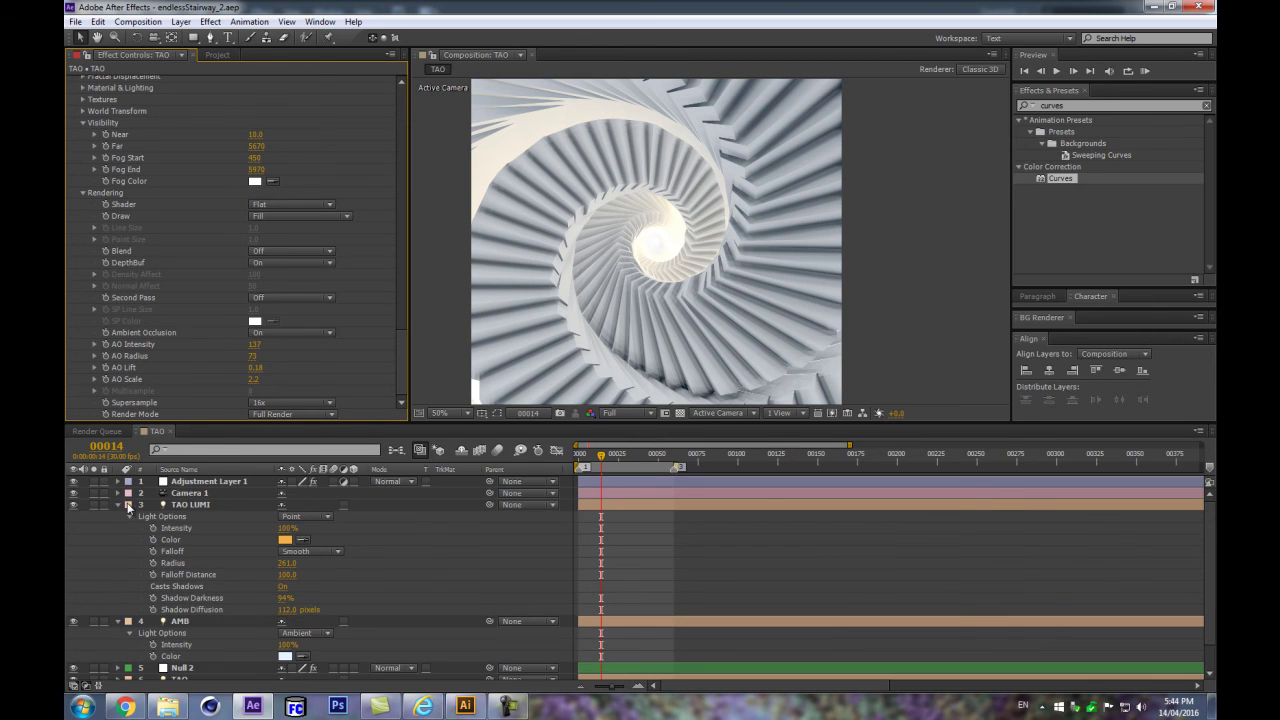
click(117, 505)
click(360, 650)
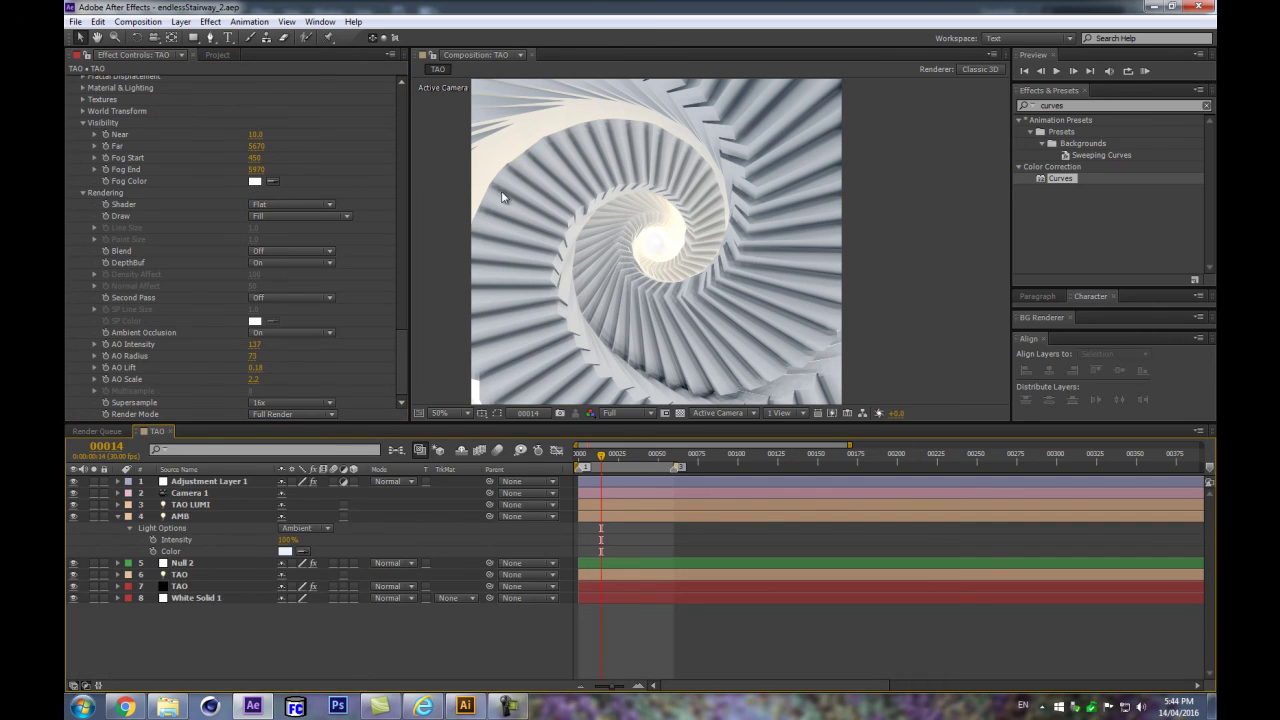
scroll(603, 243, down, 2)
scroll(603, 243, up, 1)
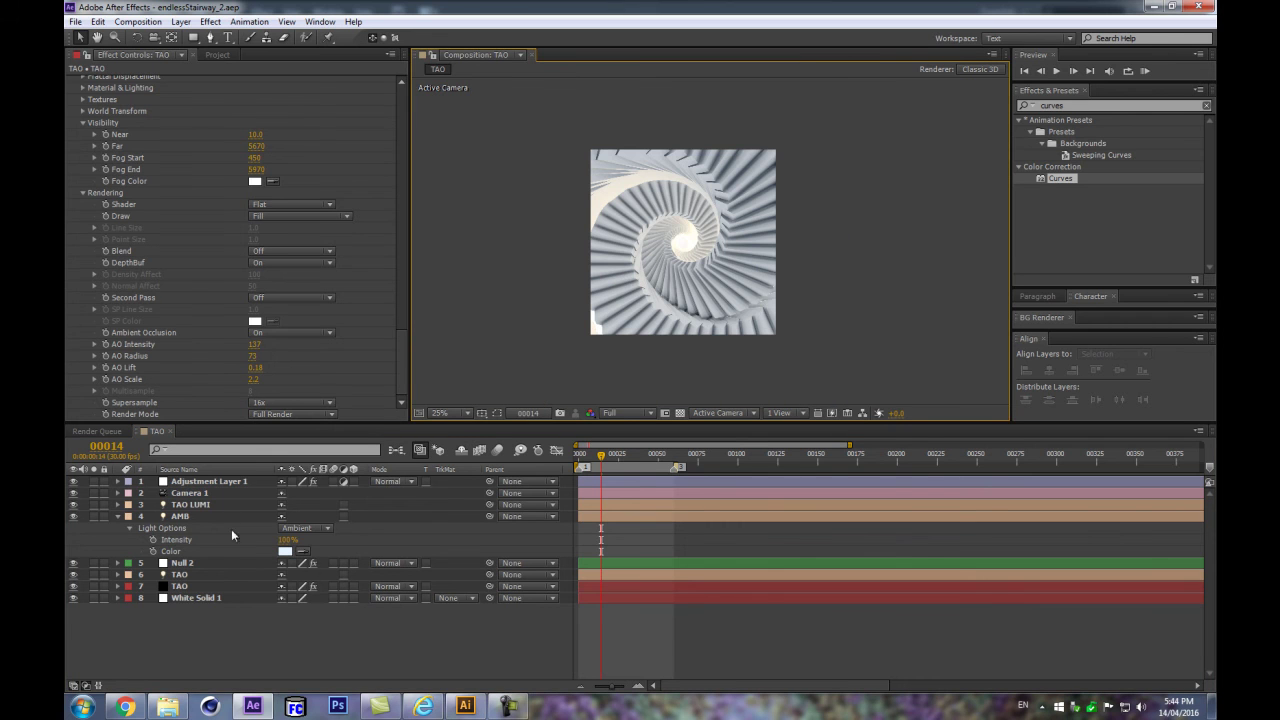
click(204, 505)
key(p)
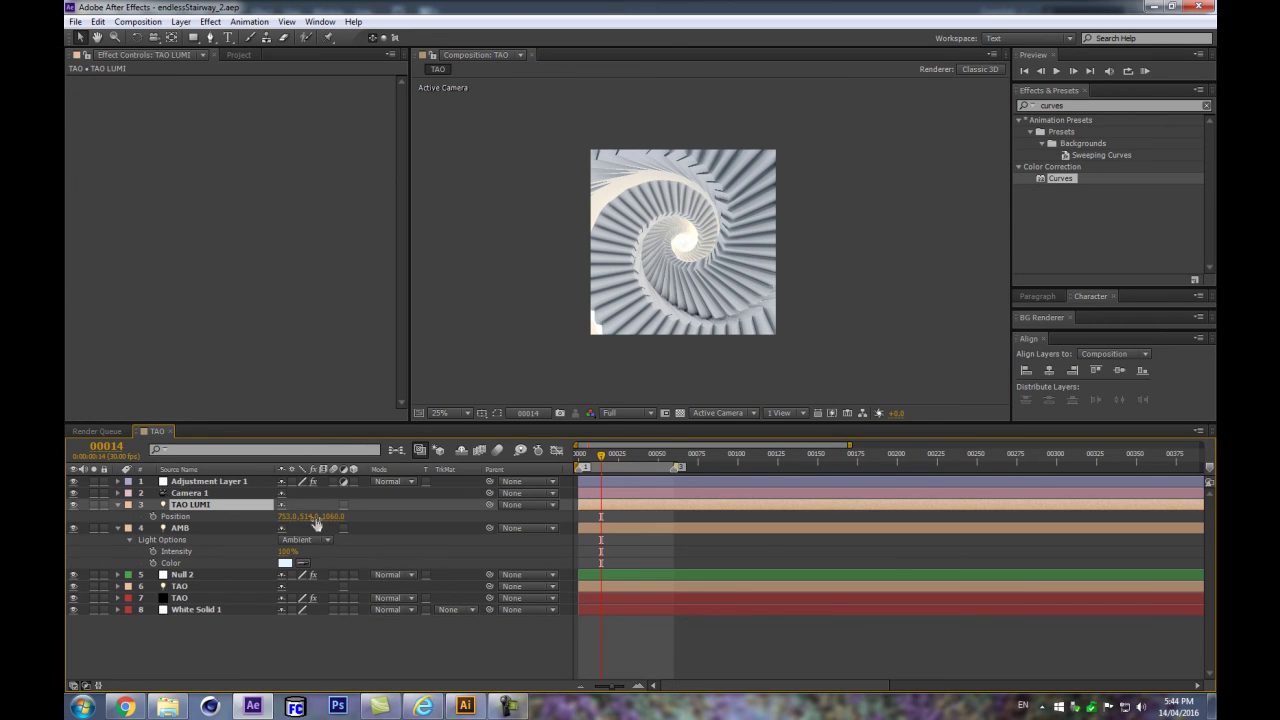
mouse_move(269, 525)
mouse_down()
mouse_move(290, 521)
mouse_move(256, 527)
mouse_up()
drag(366, 517, 408, 515)
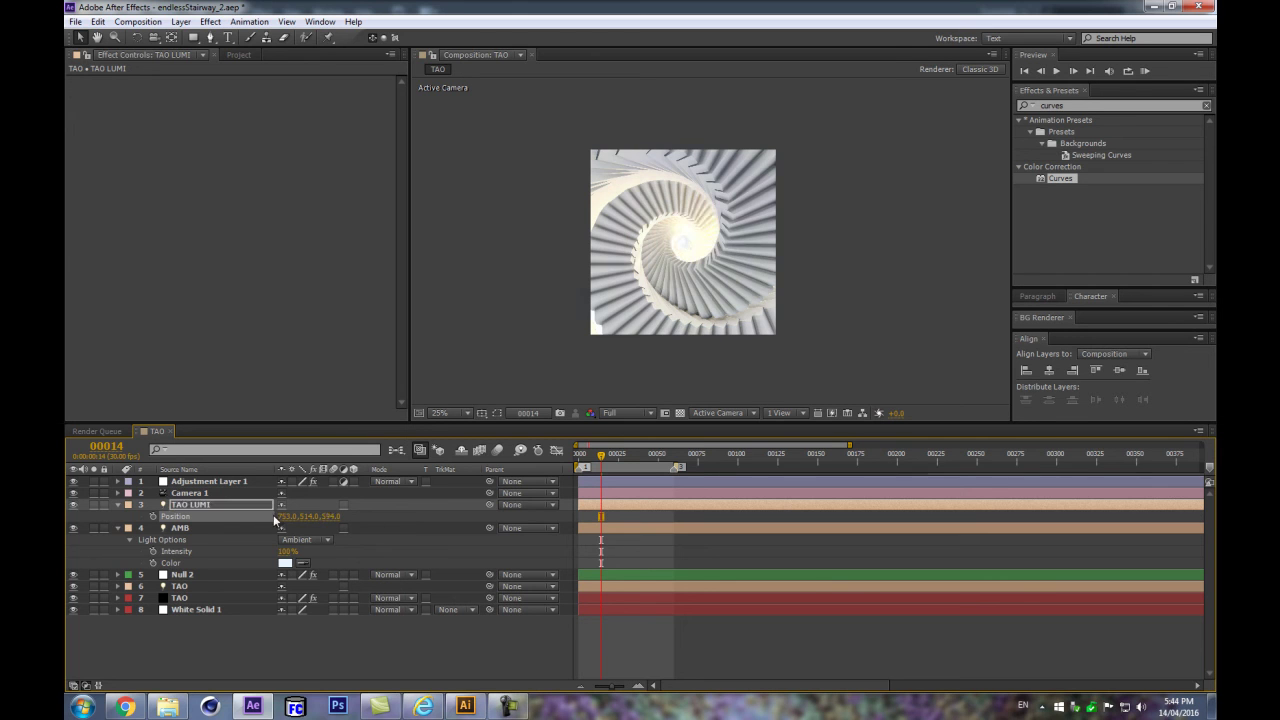
drag(283, 516, 333, 545)
Step: Try the TAO LUMI light at 55% Intensity with a Radius of about 461
key(a)
key(a)
drag(284, 566, 242, 532)
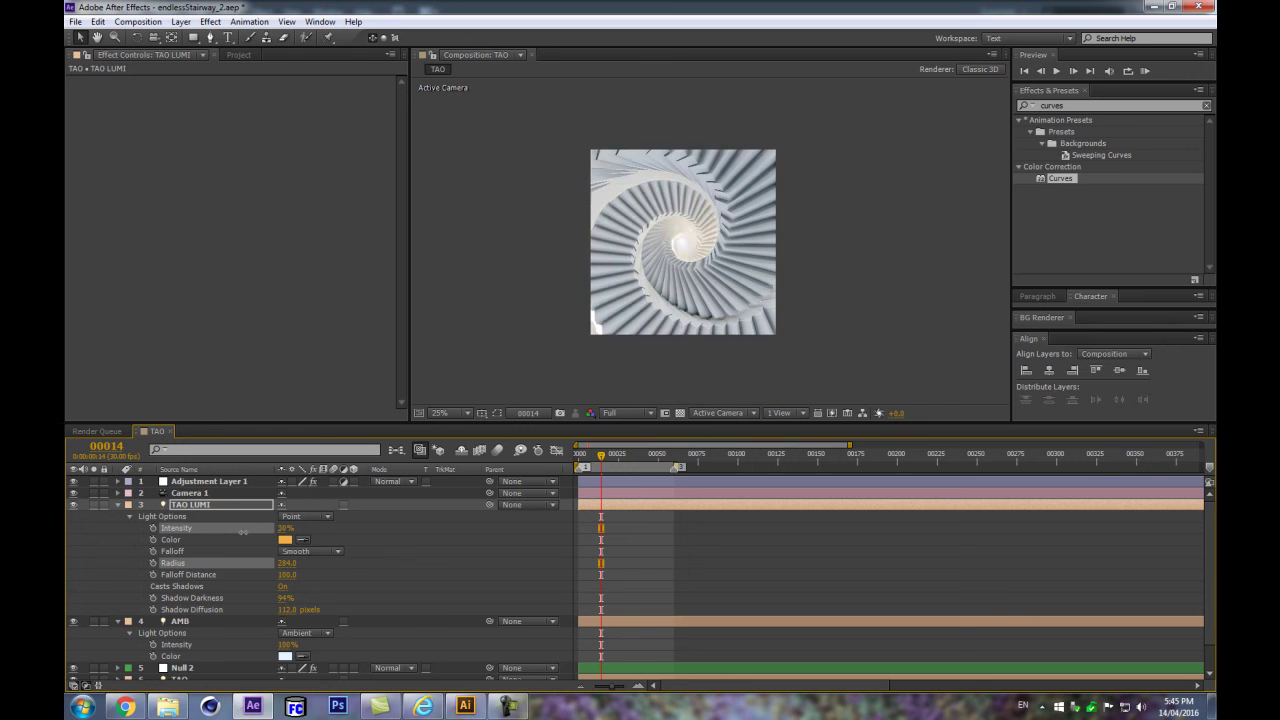
drag(242, 532, 385, 550)
scroll(652, 362, up, 2)
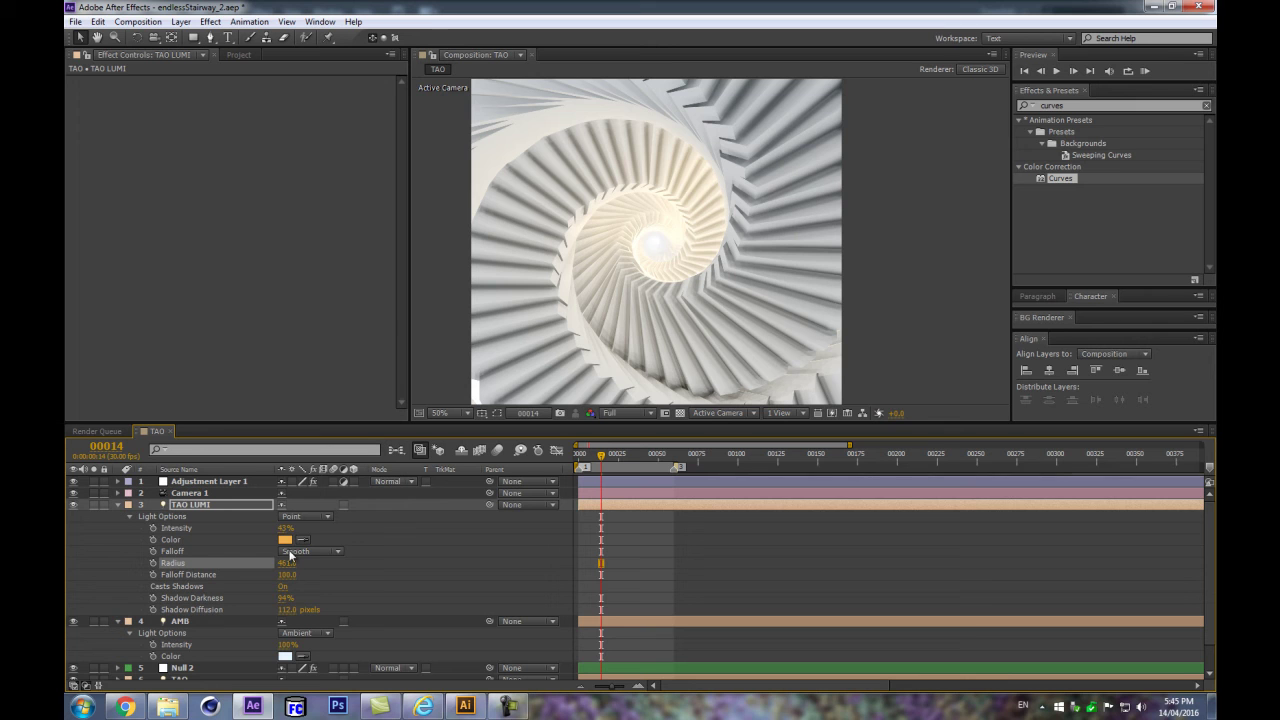
drag(285, 529, 287, 530)
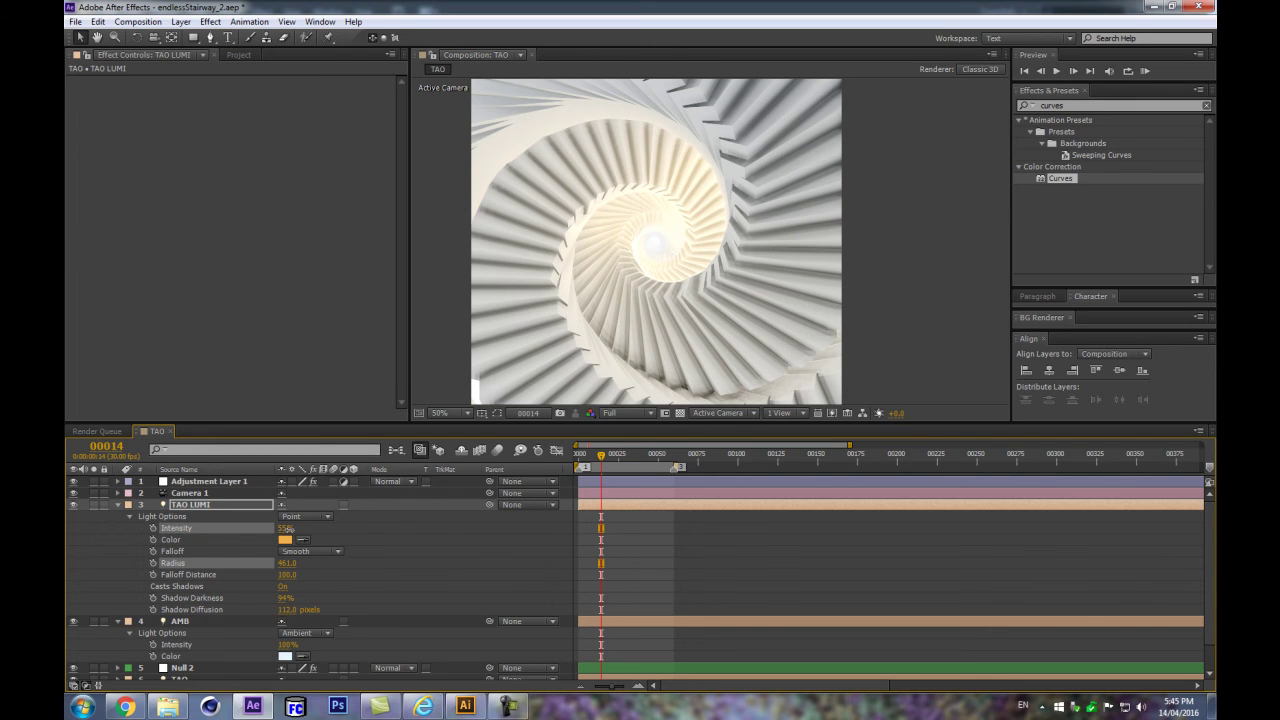
click(288, 530)
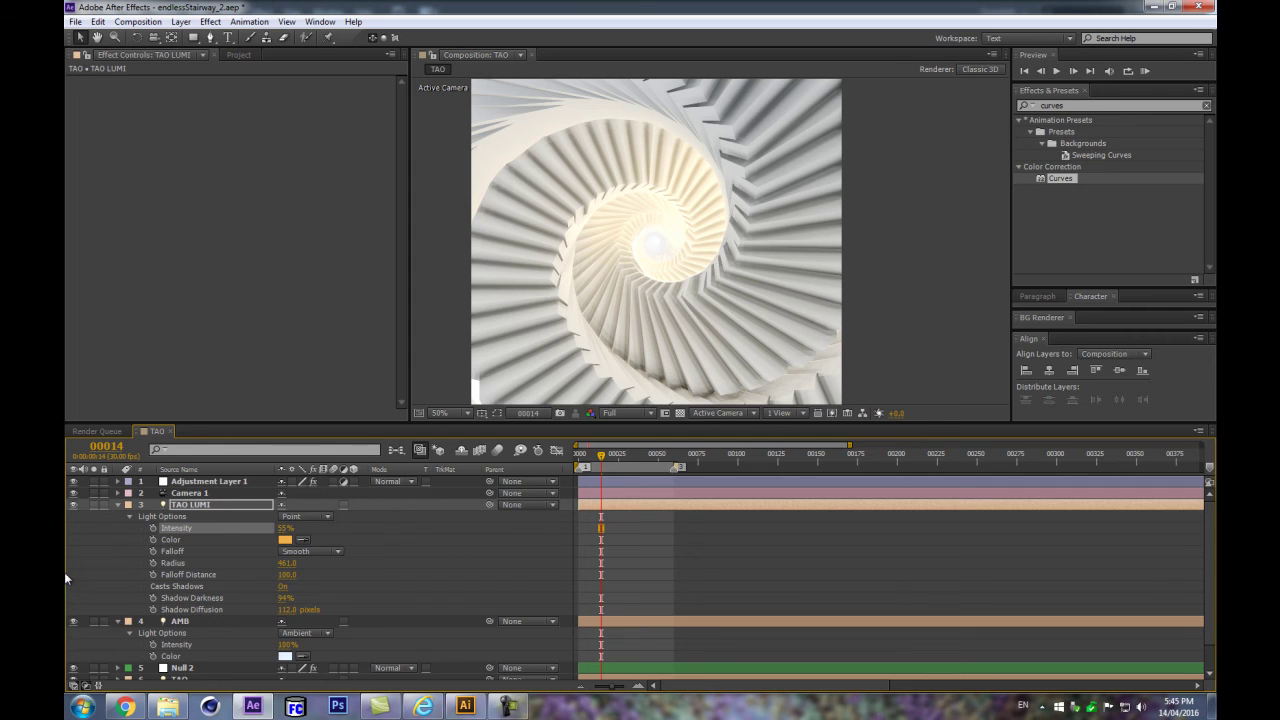
key(ctrl+a)
click(116, 504)
click(330, 634)
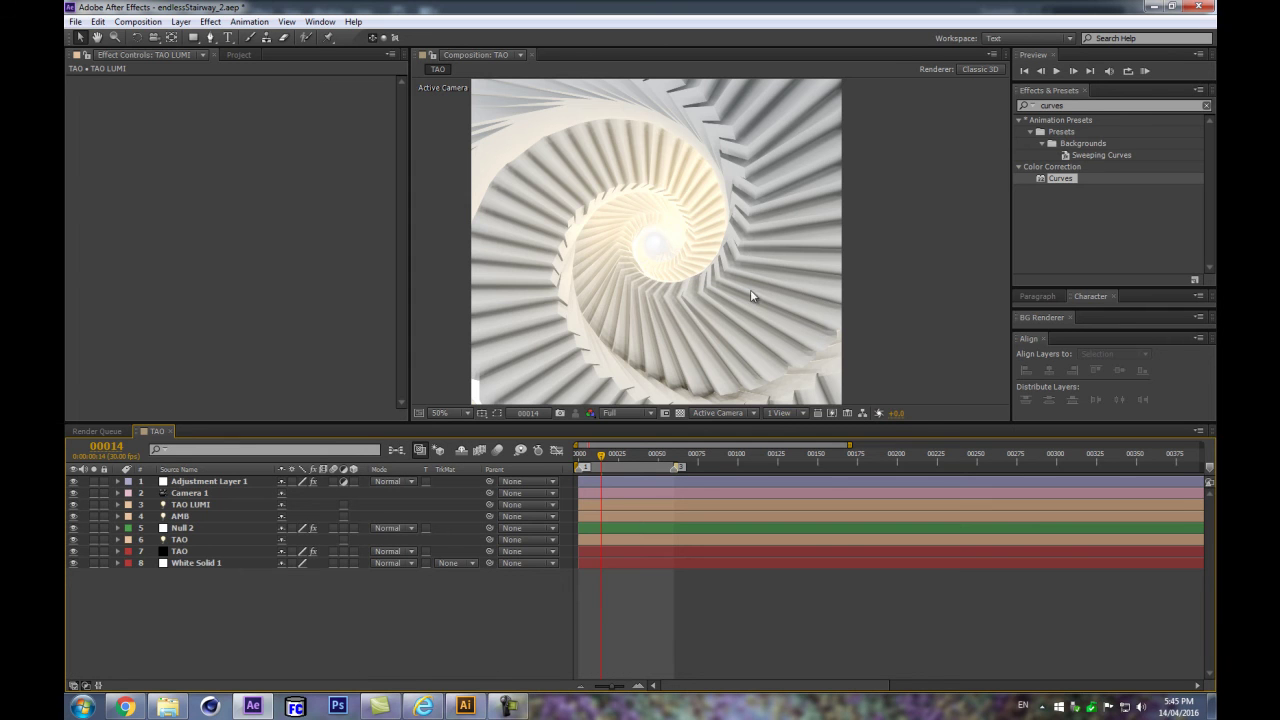
Step: Undo the TAO LUMI light's Intensity and Radius changes
scroll(773, 298, down, 2)
key(ctrl+z)
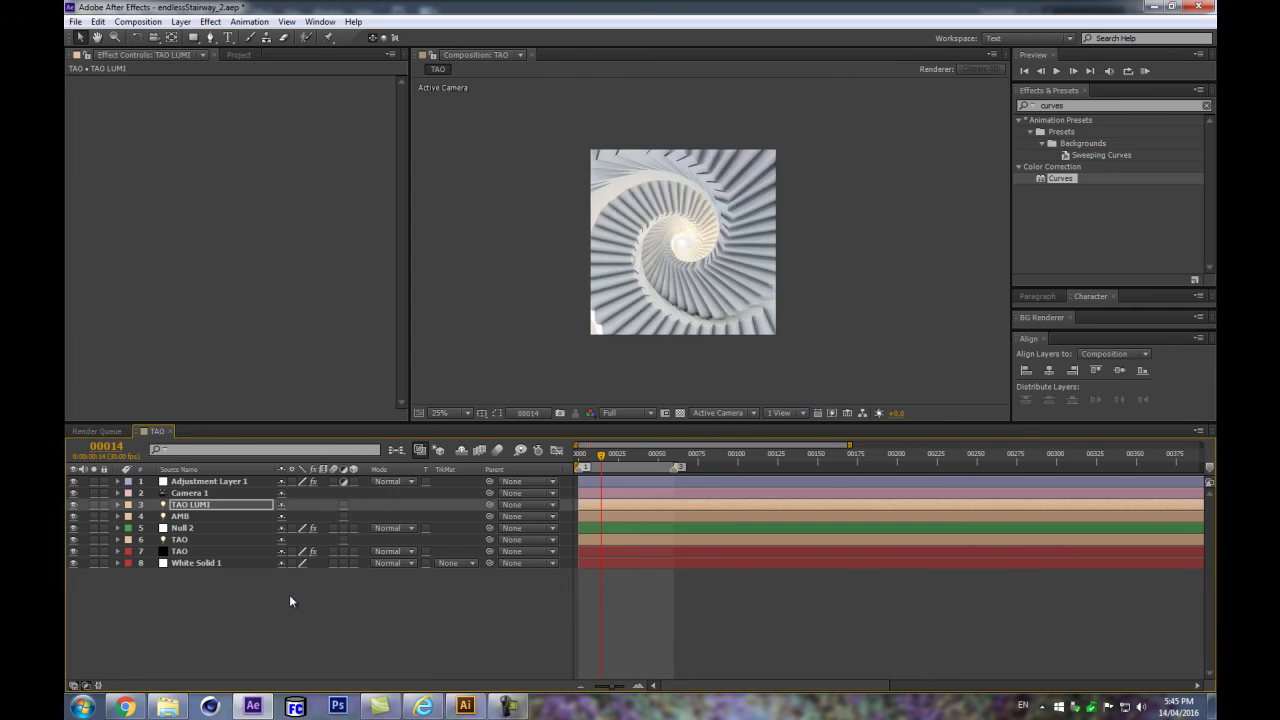
key(ctrl+z)
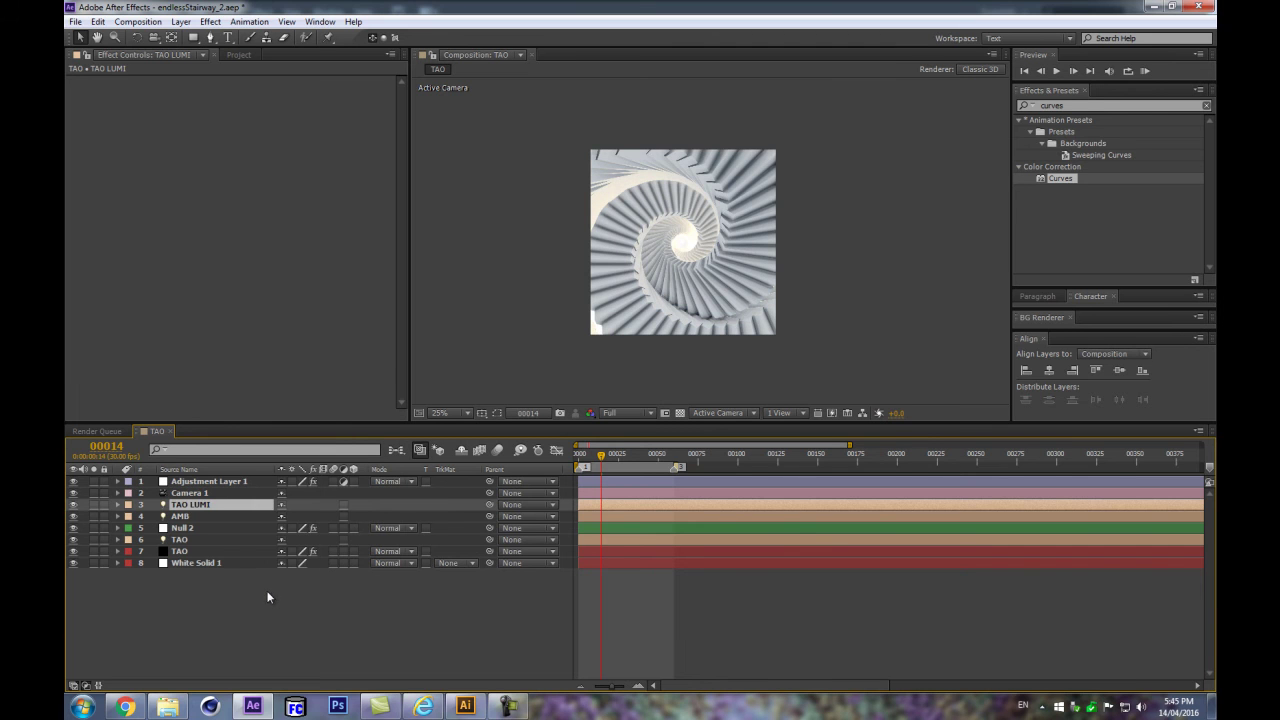
key(KP_7)
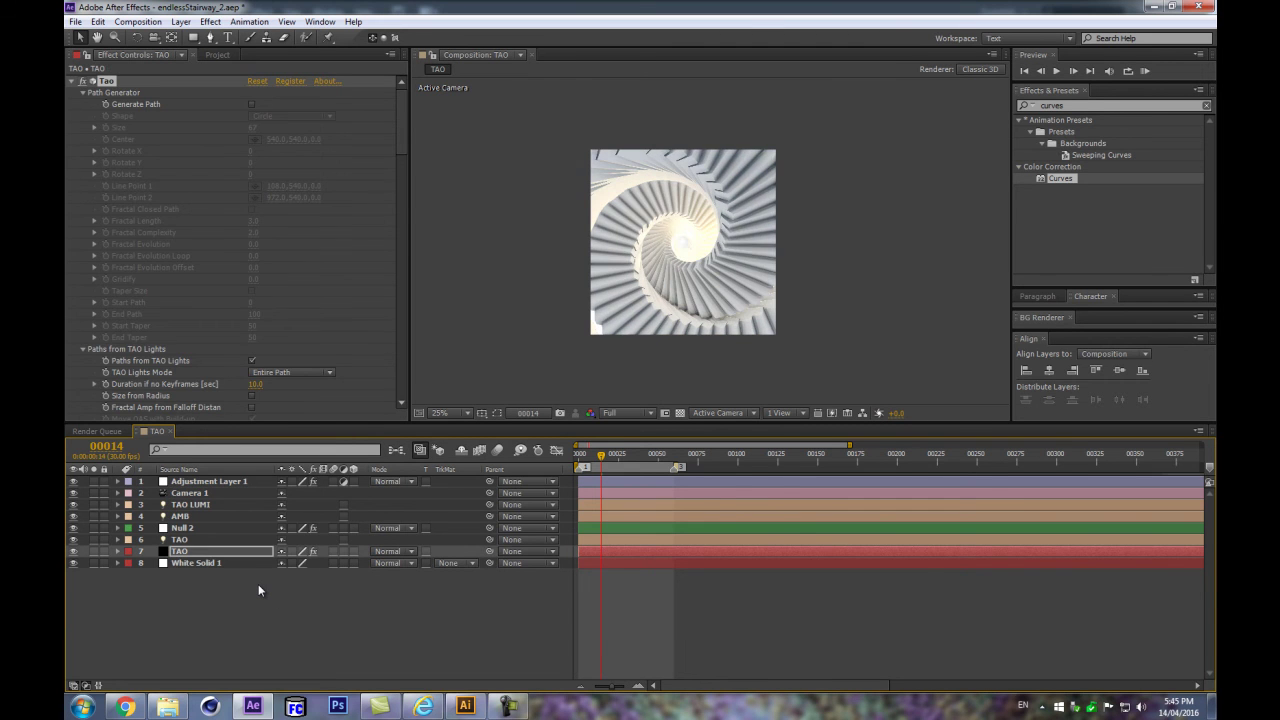
key(KP_3)
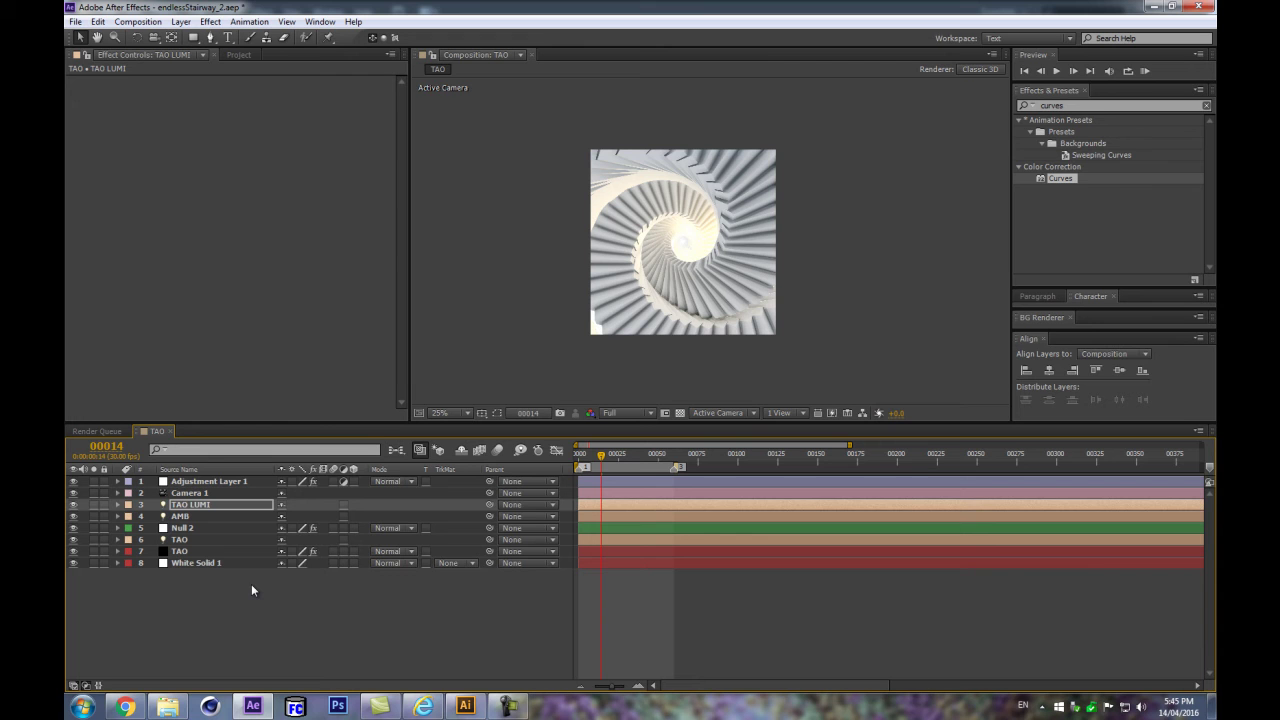
Step: On the TAO solid, lower the Material & Lighting Ambient value to 68
click(260, 606)
click(200, 551)
scroll(108, 282, down, 10)
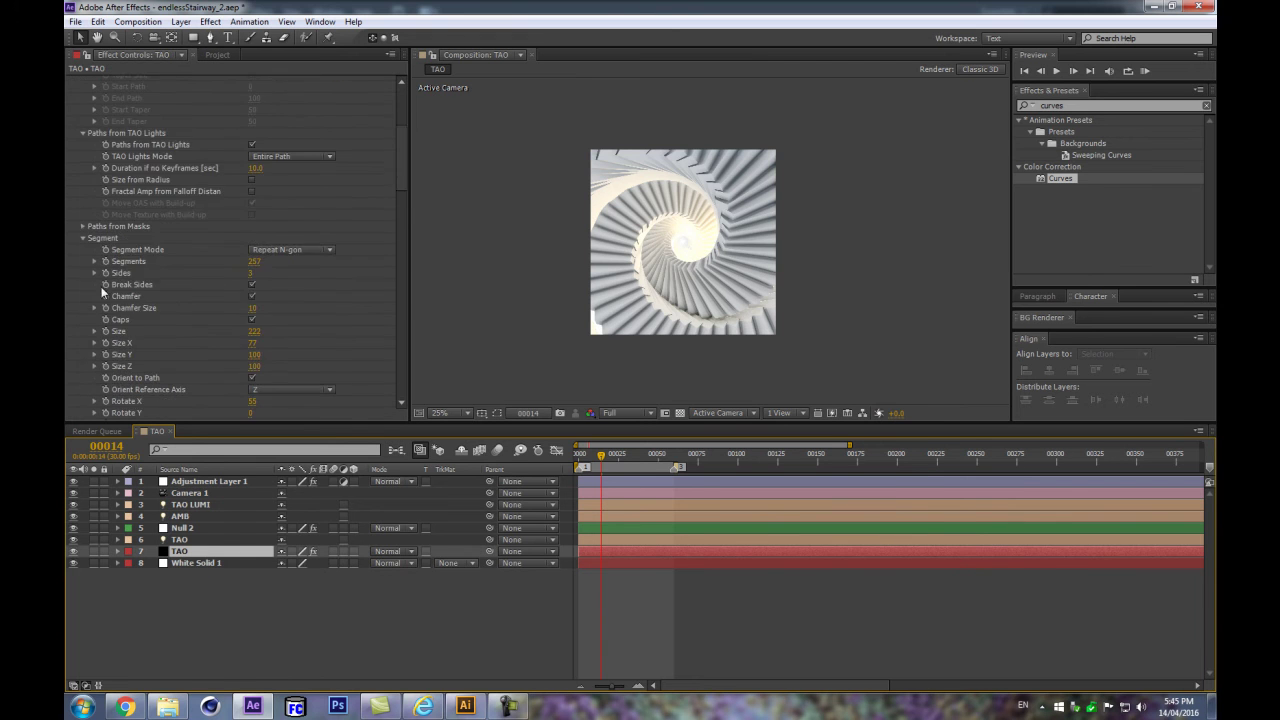
scroll(78, 290, down, 10)
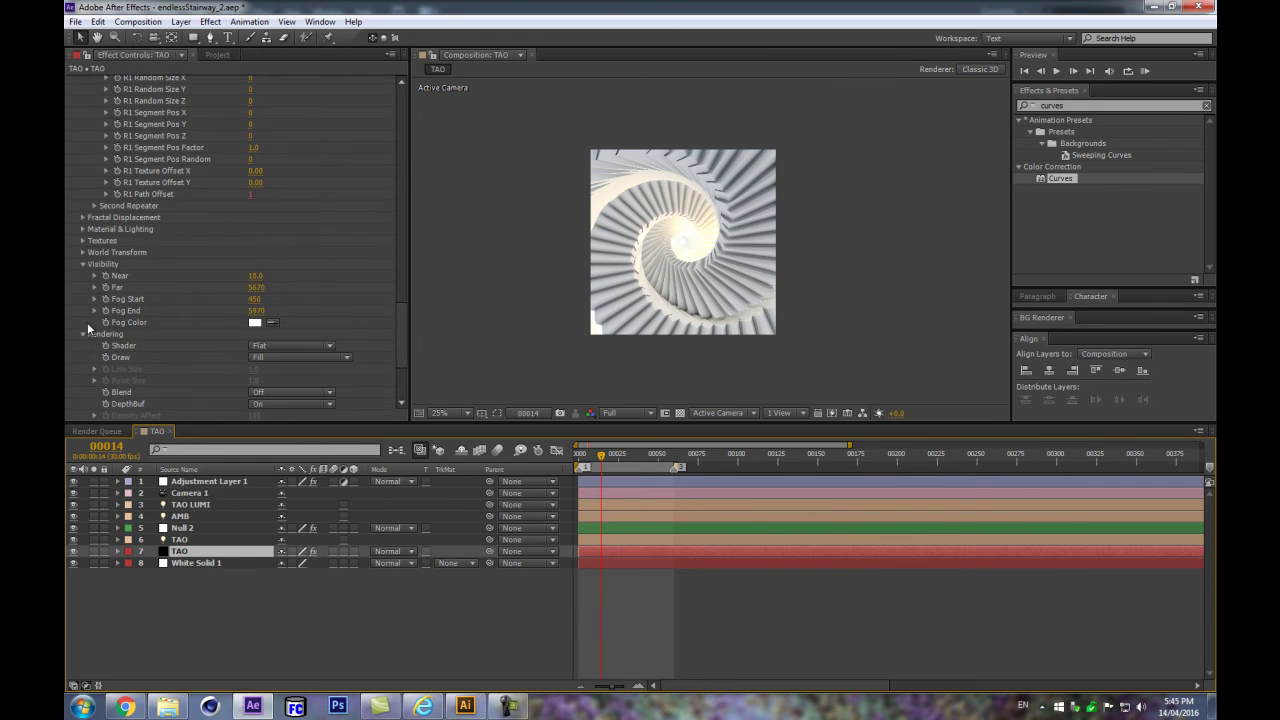
click(82, 229)
scroll(799, 200, up, 2)
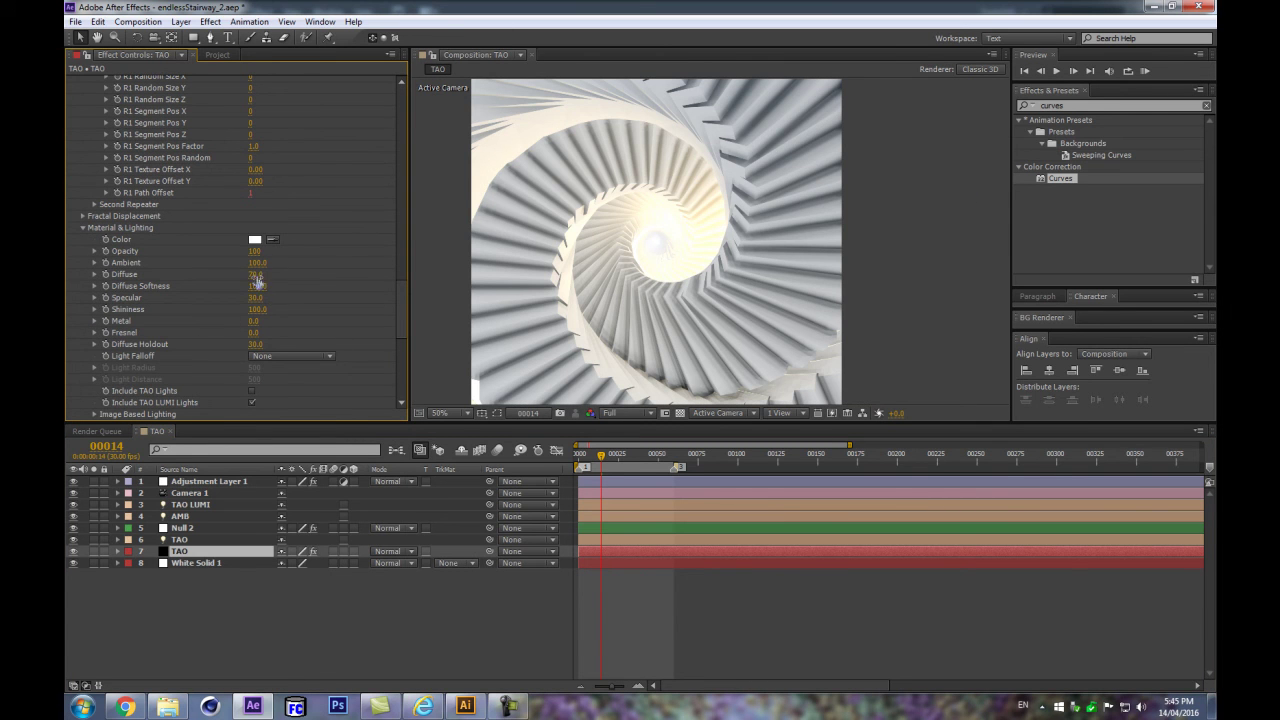
drag(254, 263, 226, 264)
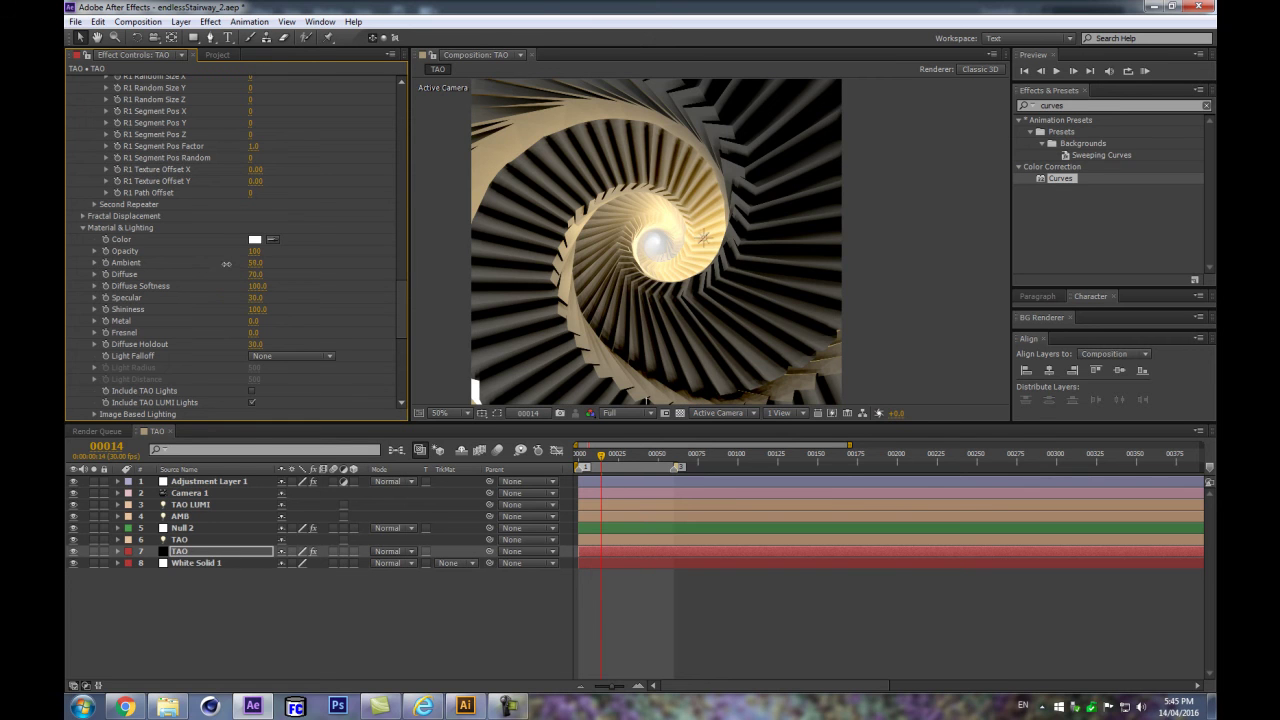
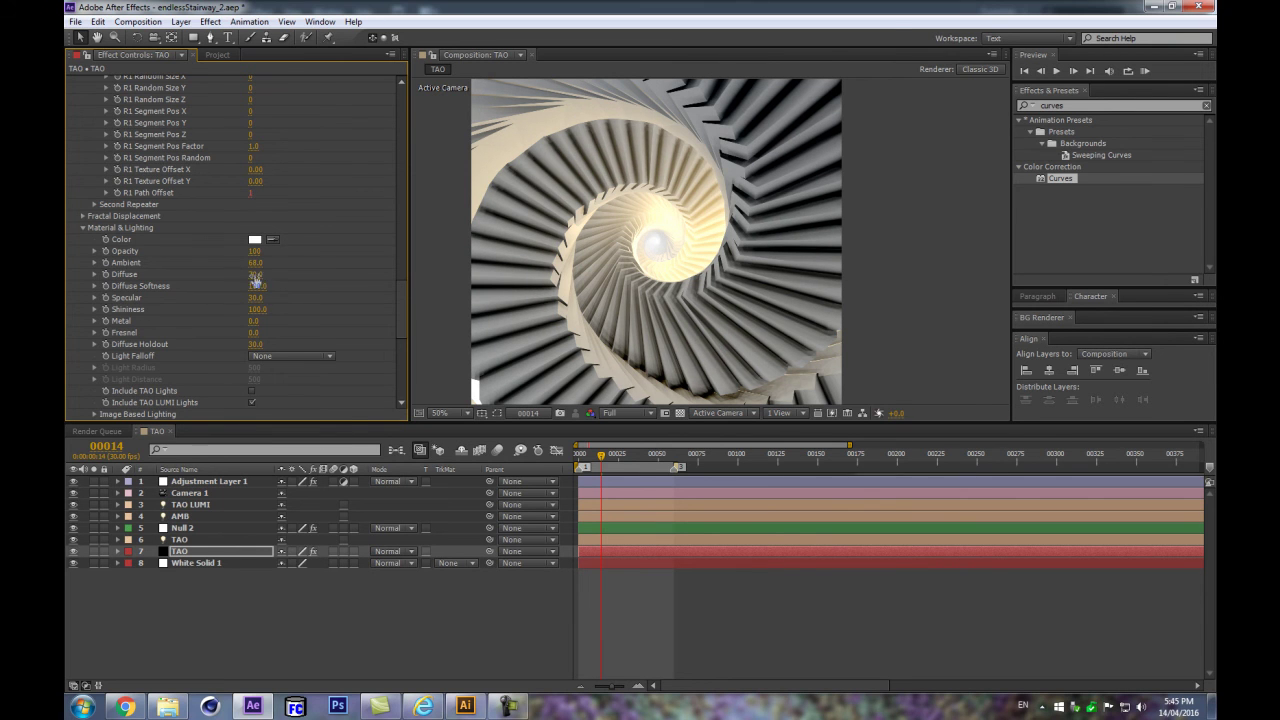
Step: In the TAO solid's Material & Lighting, set Diffuse to 115, Fresnel to 50 and Diffuse Holdout to 46
drag(256, 280, 273, 273)
drag(291, 268, 285, 268)
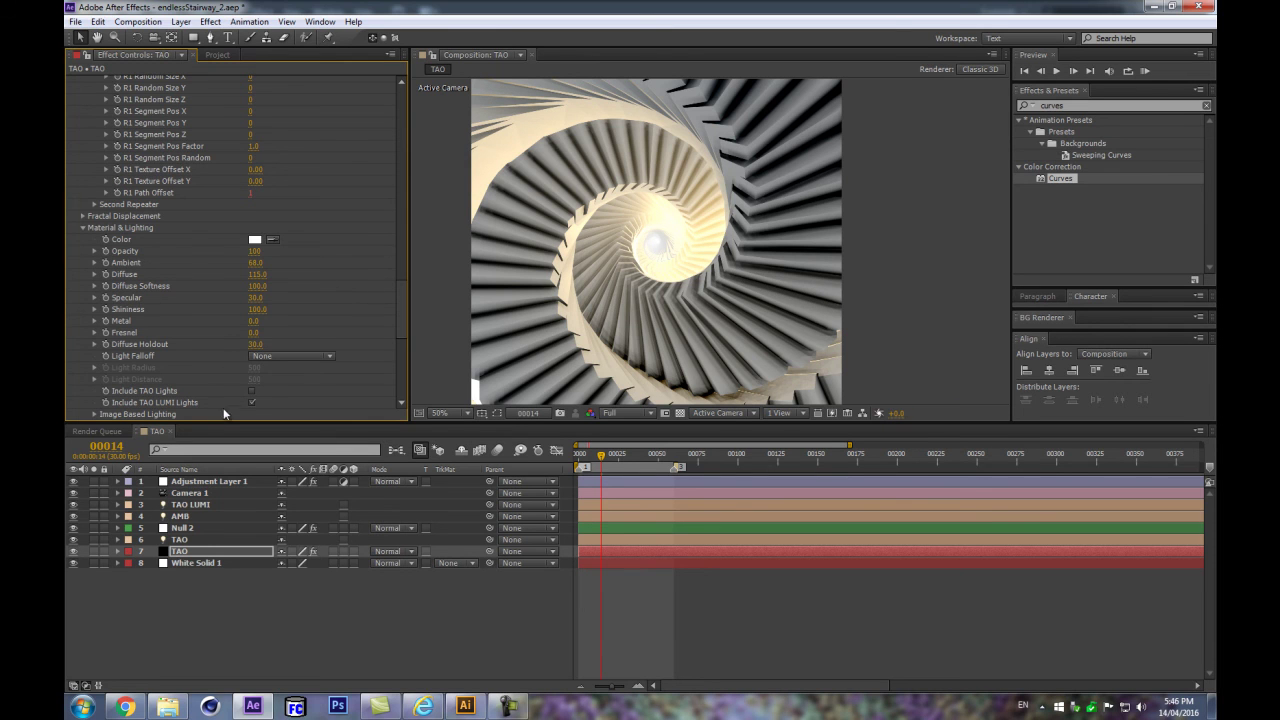
drag(266, 343, 282, 331)
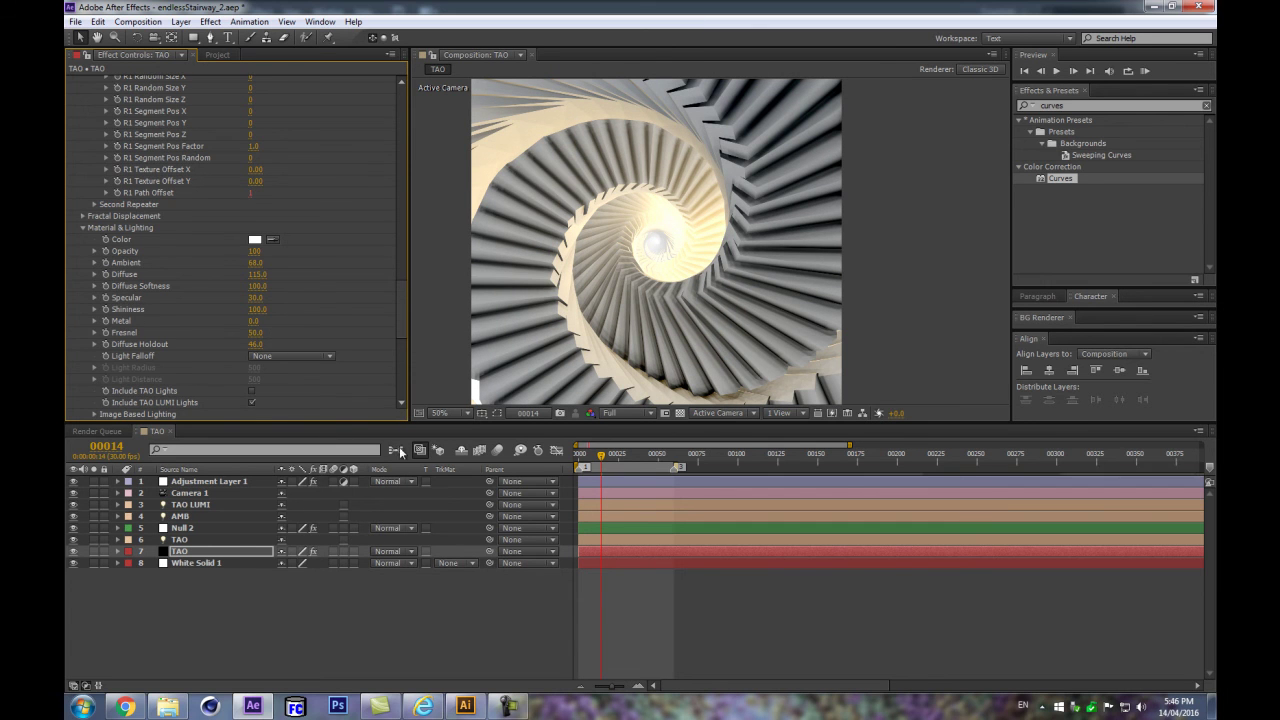
Step: Set the TAO solid's Specular to about 98 and its Shininess to about 39
scroll(300, 376, down, 3)
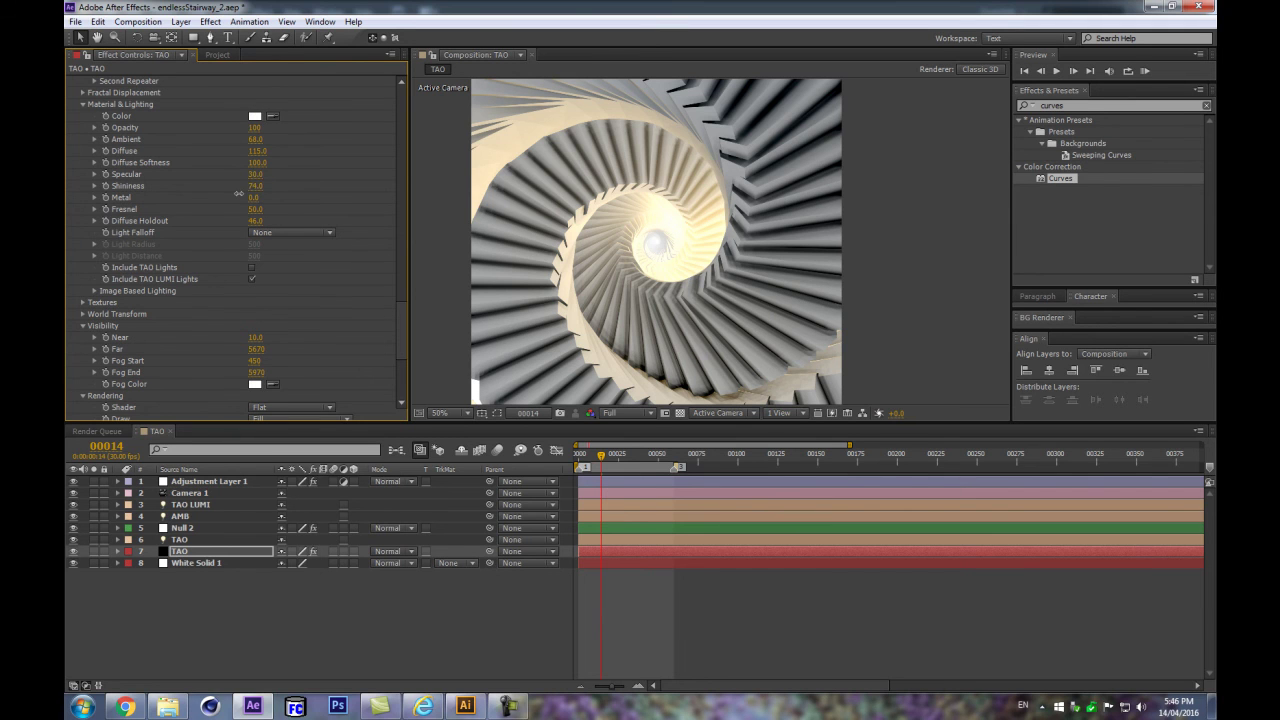
drag(239, 193, 242, 177)
drag(333, 165, 293, 170)
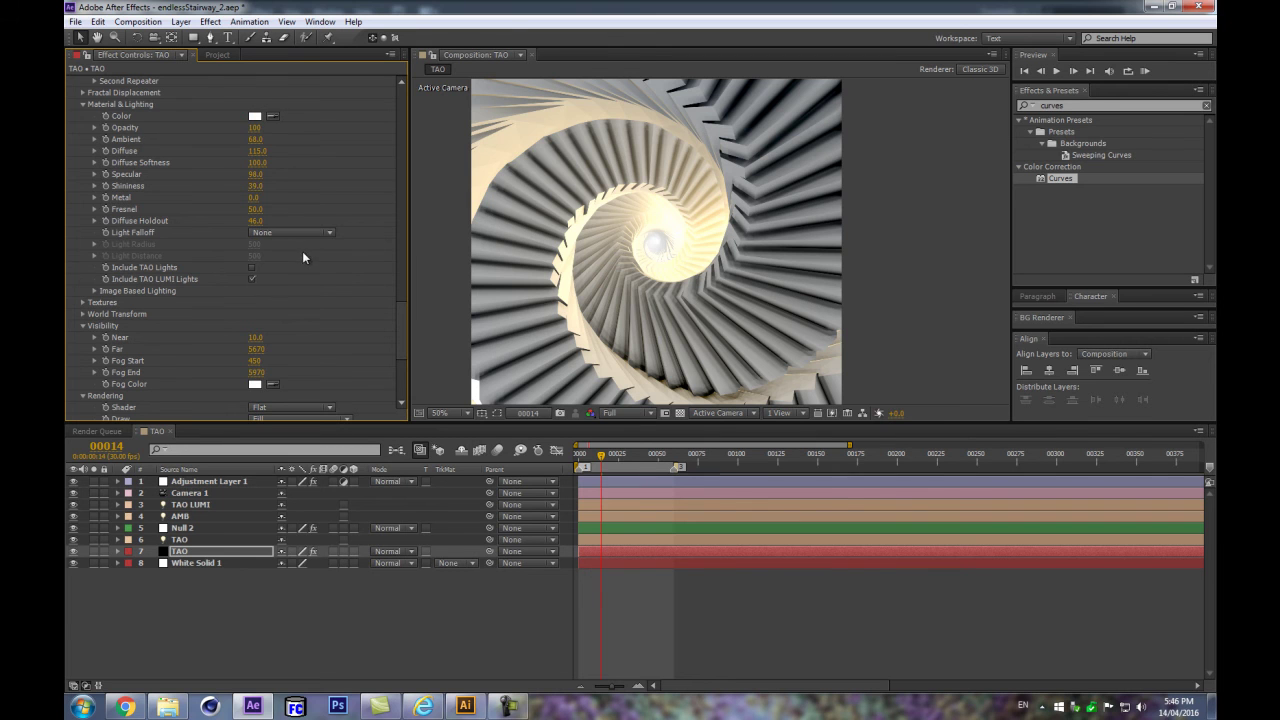
scroll(294, 258, up, 3)
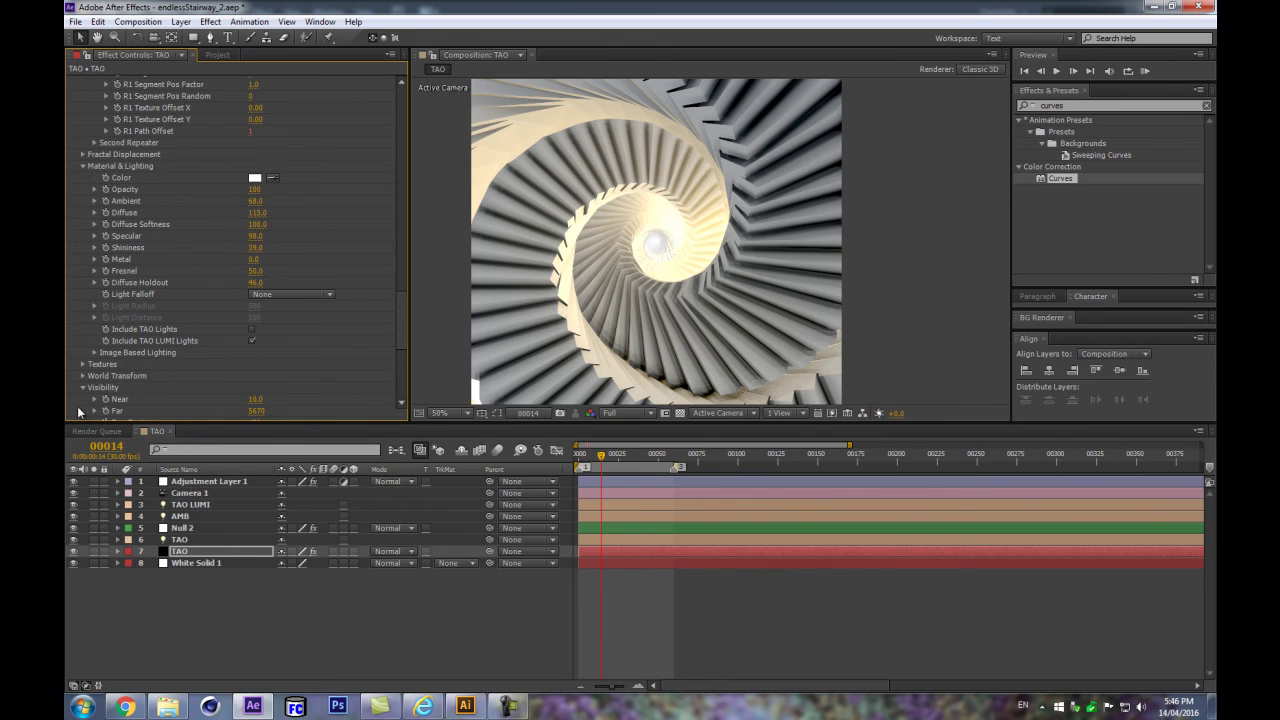
click(251, 564)
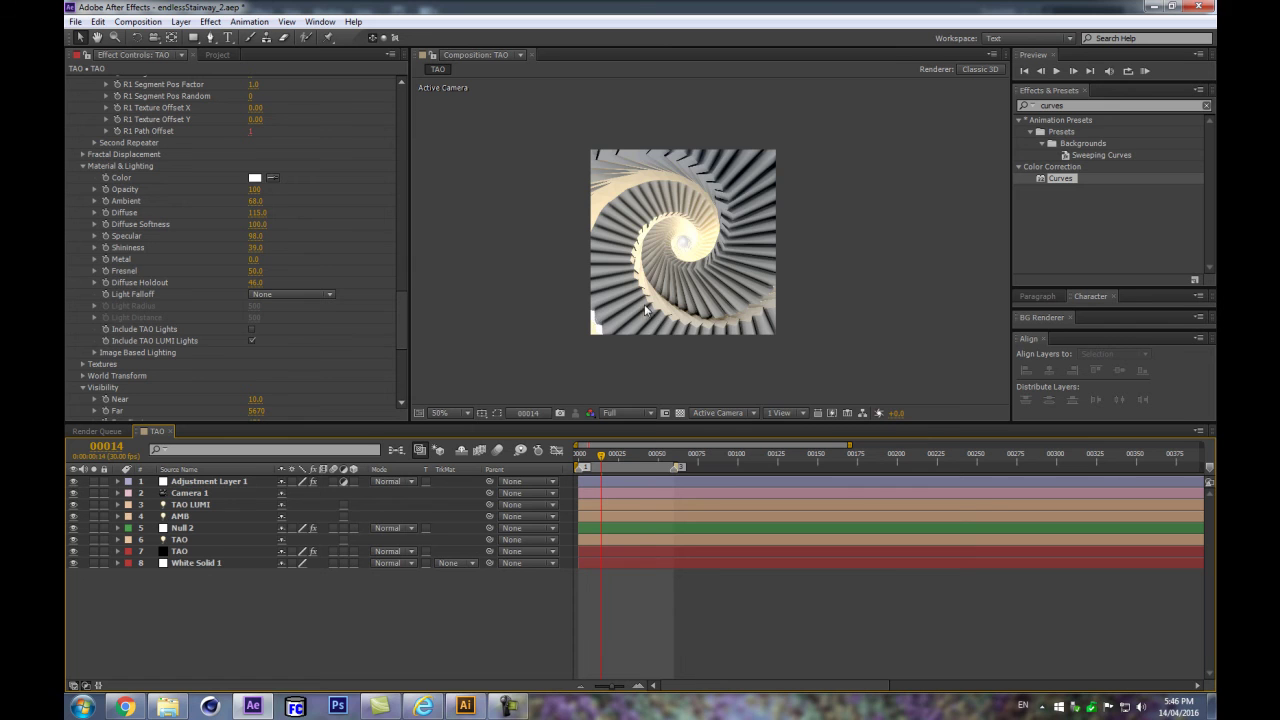
Step: On Adjustment Layer 1, lower the Levels Input Black to 0.0863 and adjust the upper point of the RGB curve
click(191, 481)
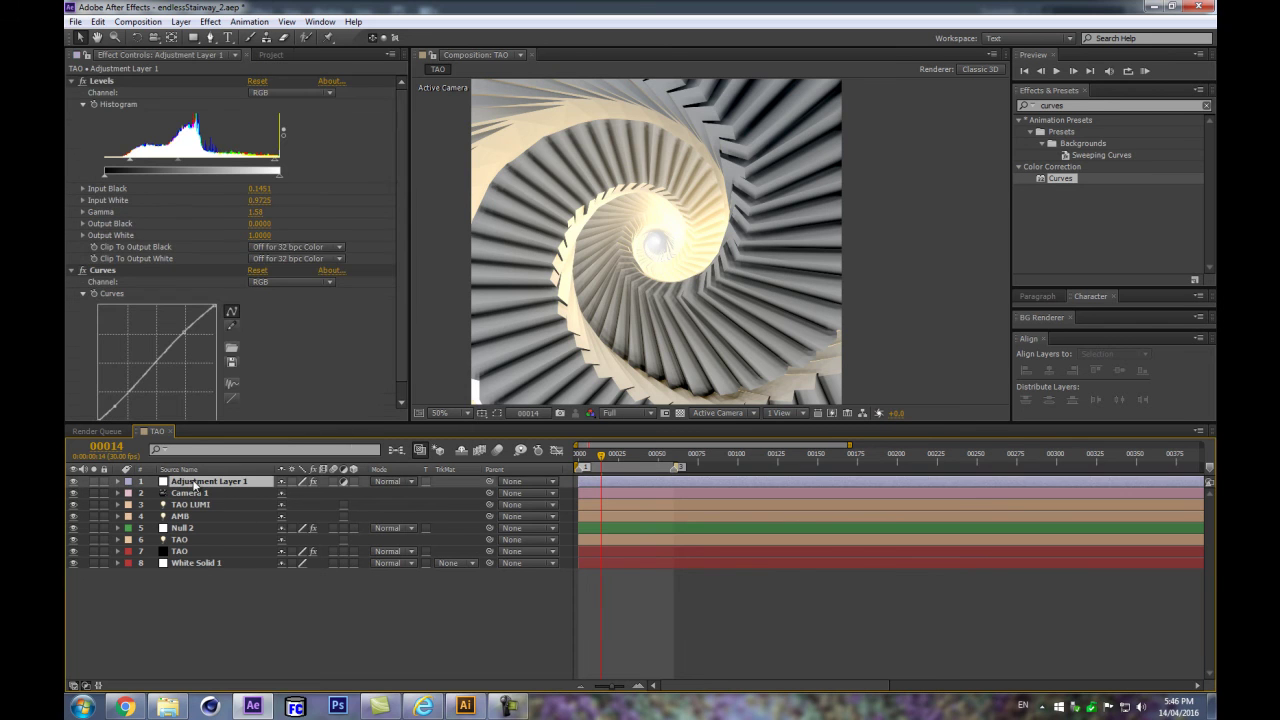
drag(130, 163, 121, 164)
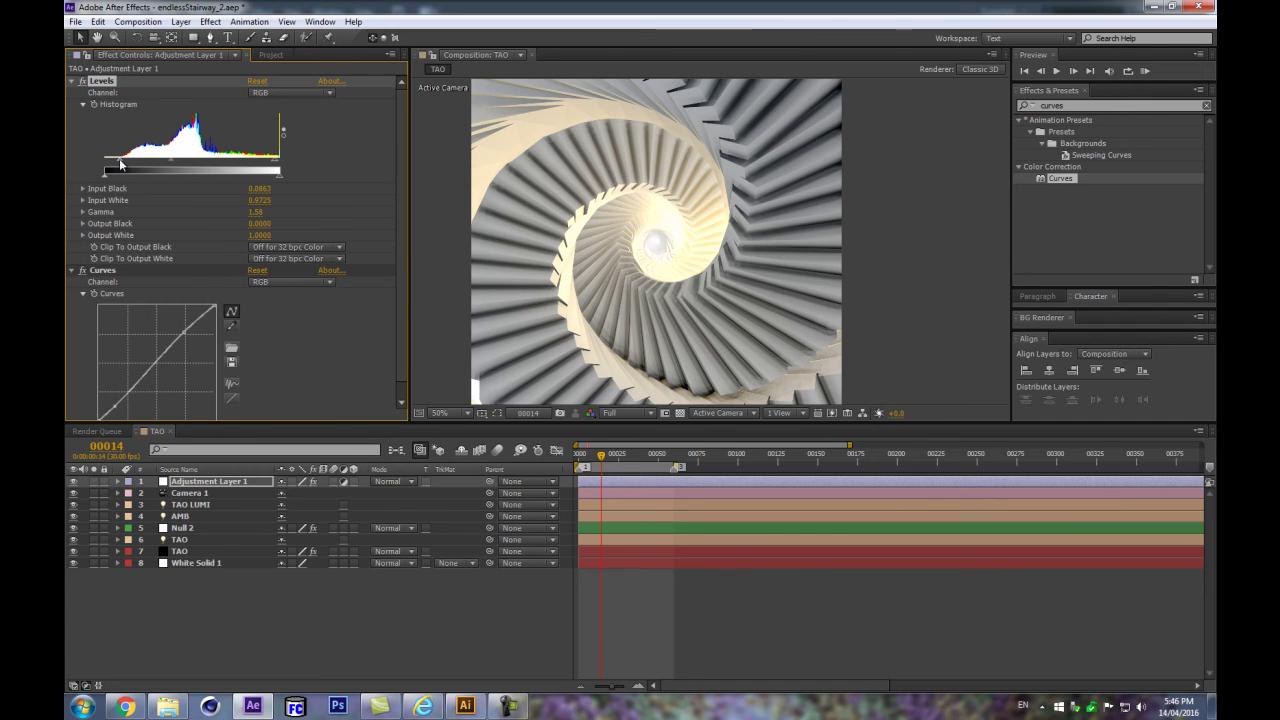
drag(182, 330, 188, 343)
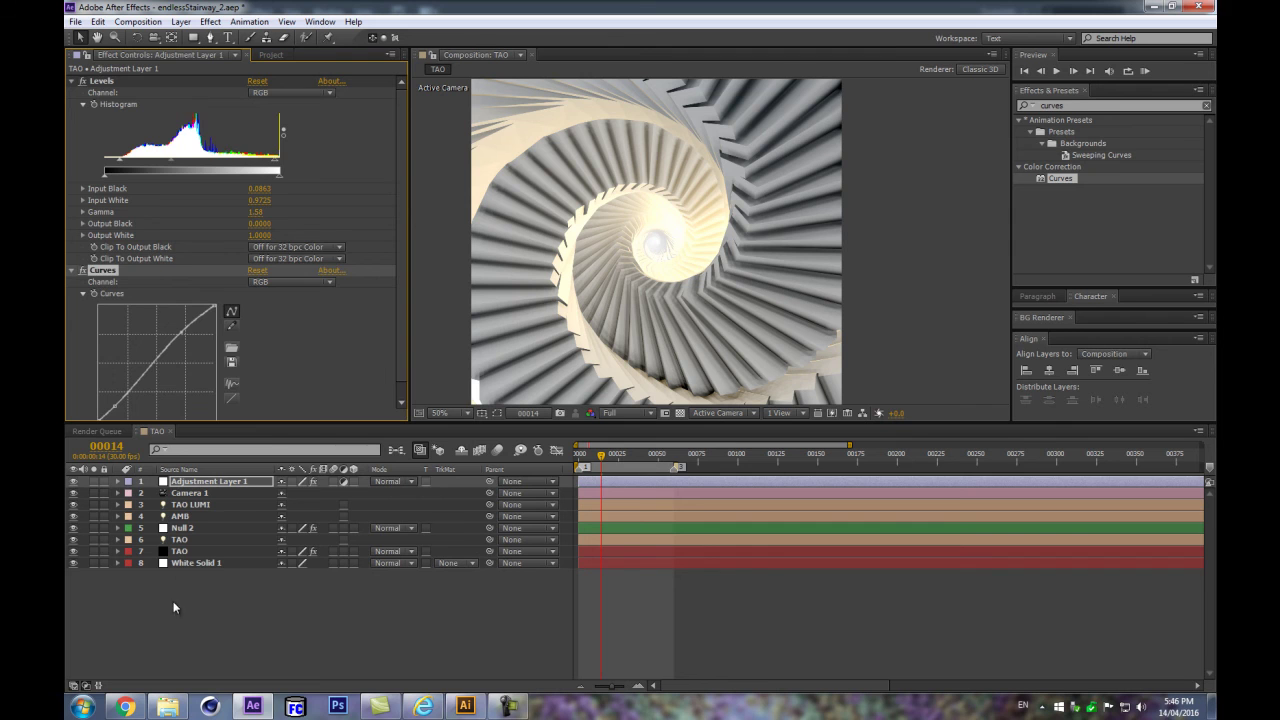
Step: In the TAO solid's Visibility settings, set Fog Start to 1520 and Fog End to 2870
click(174, 551)
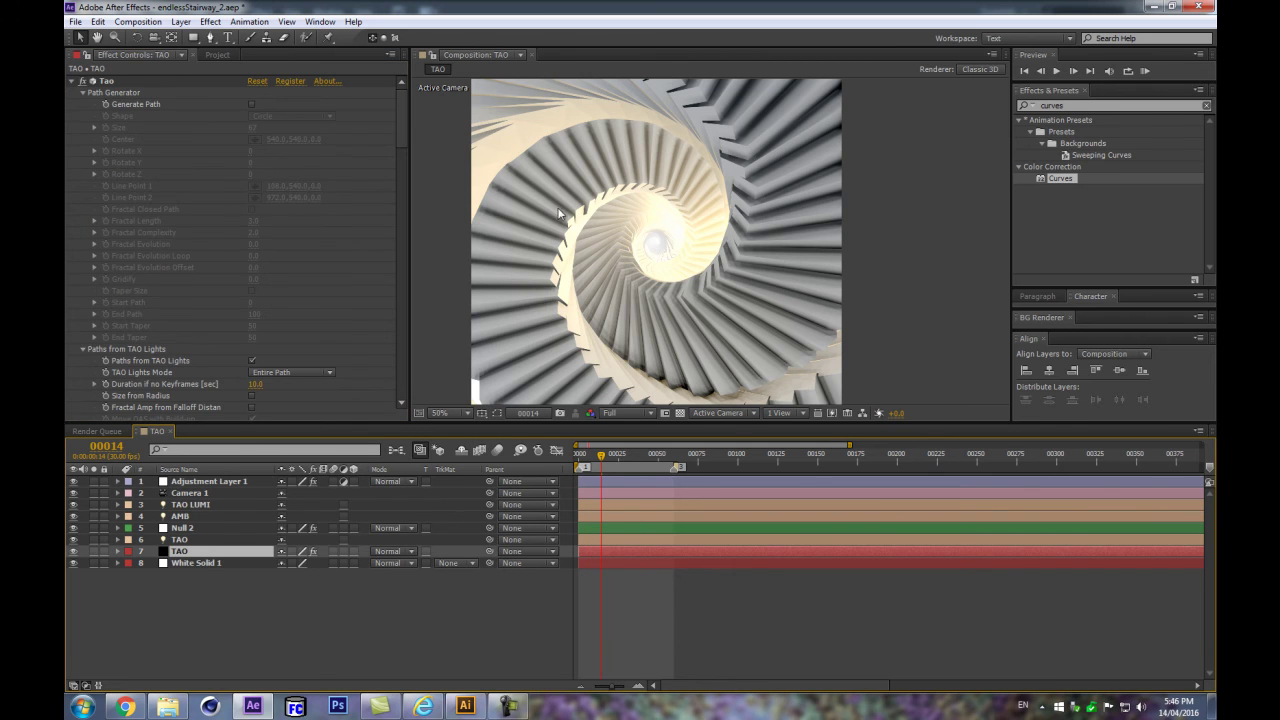
drag(403, 151, 445, 417)
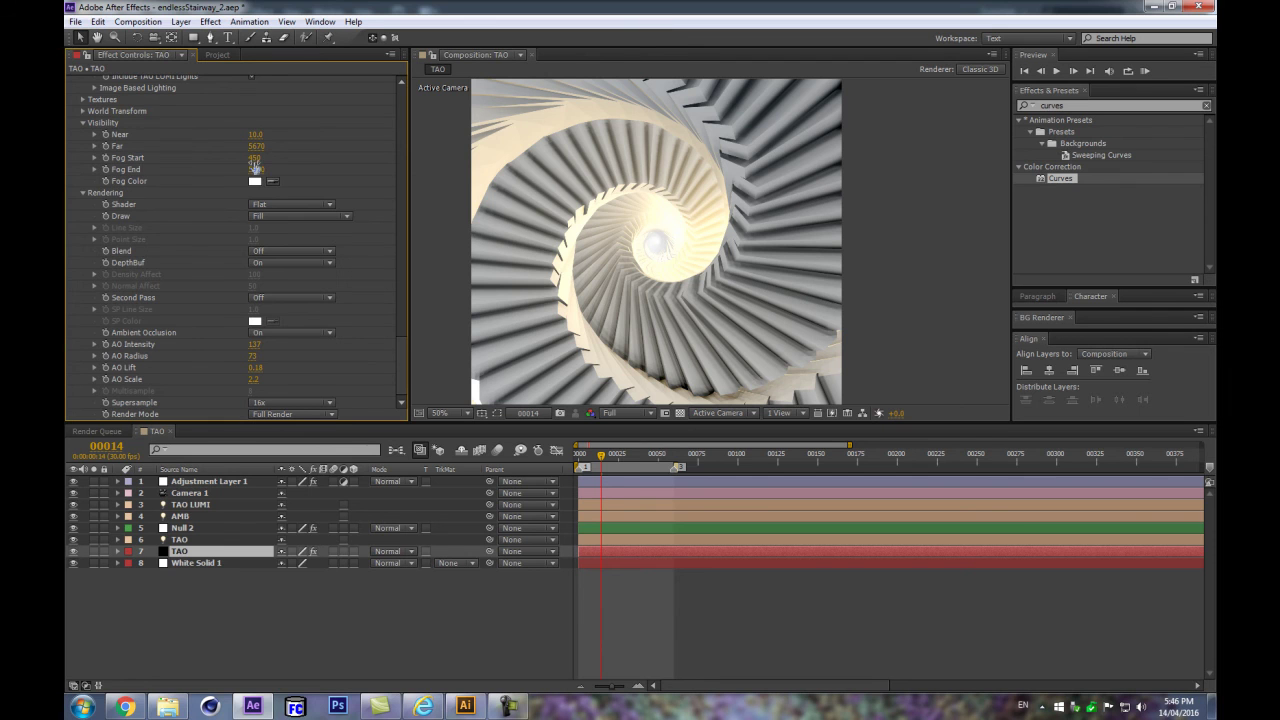
drag(254, 160, 326, 151)
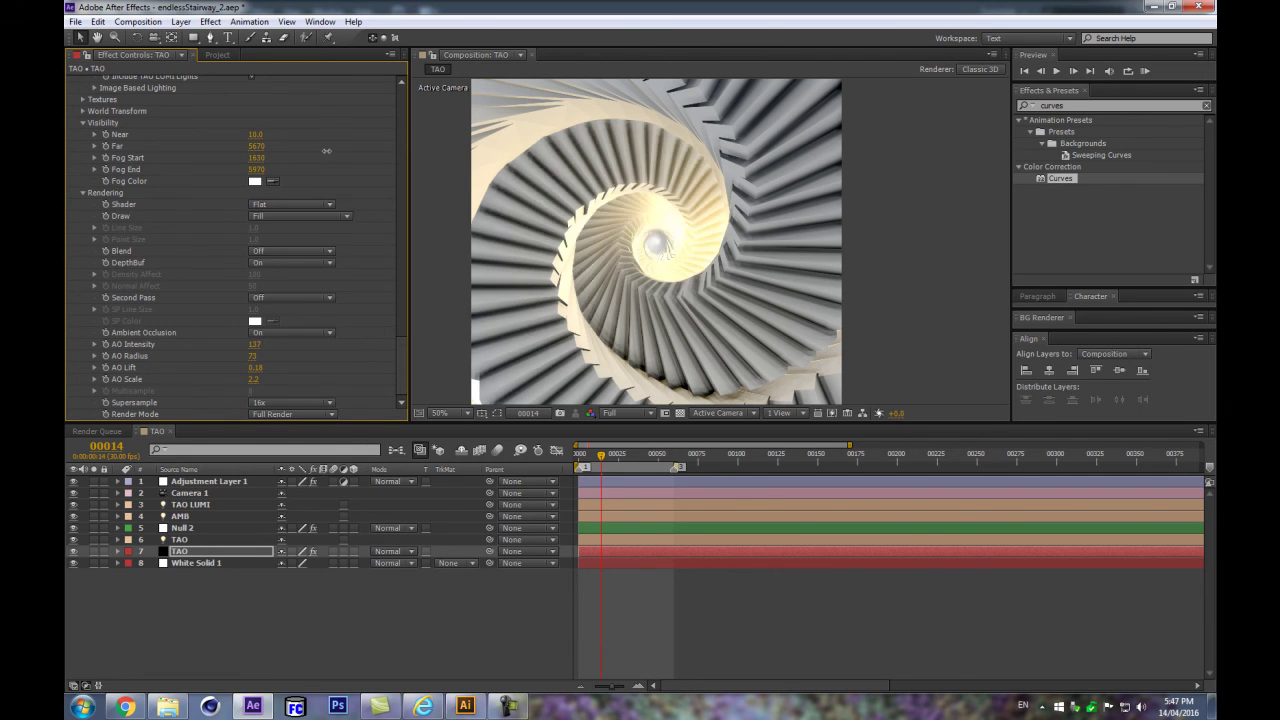
mouse_move(258, 172)
mouse_down()
mouse_move(232, 172)
mouse_move(238, 160)
mouse_up()
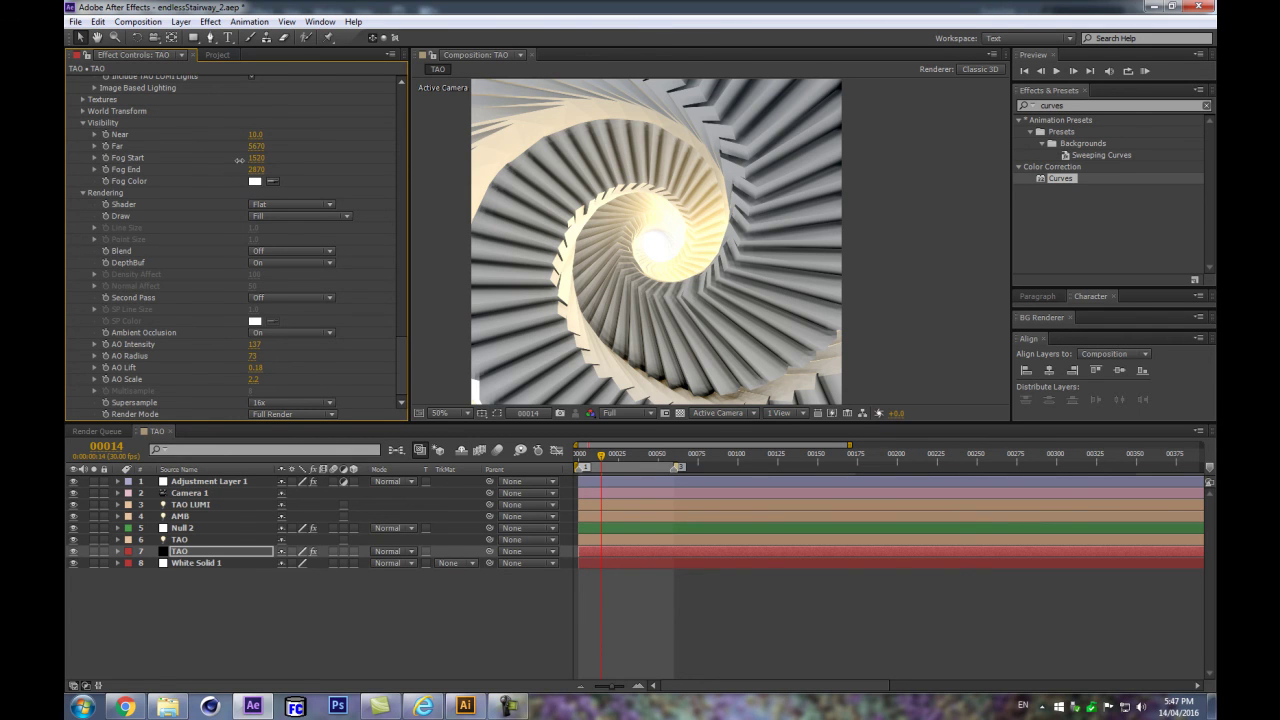
scroll(695, 303, down, 1)
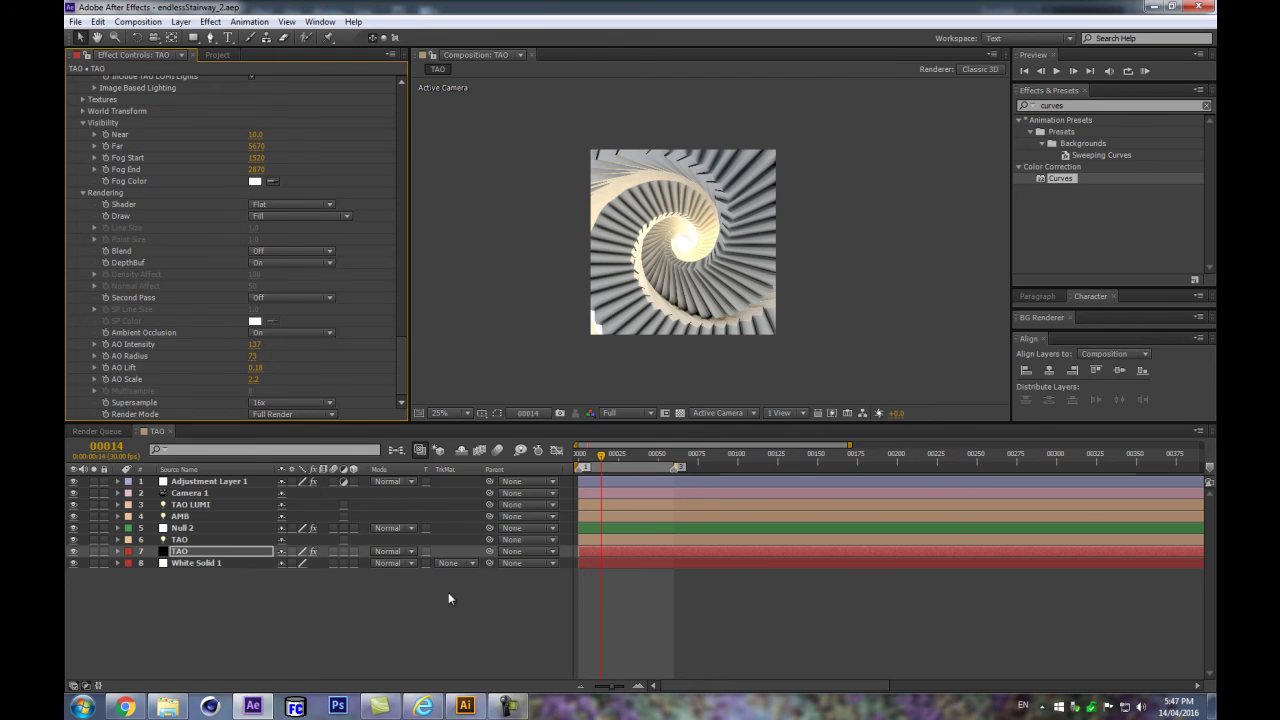
Step: Collapse the Levels and Curves effects on Adjustment Layer 1
click(448, 592)
key(period)
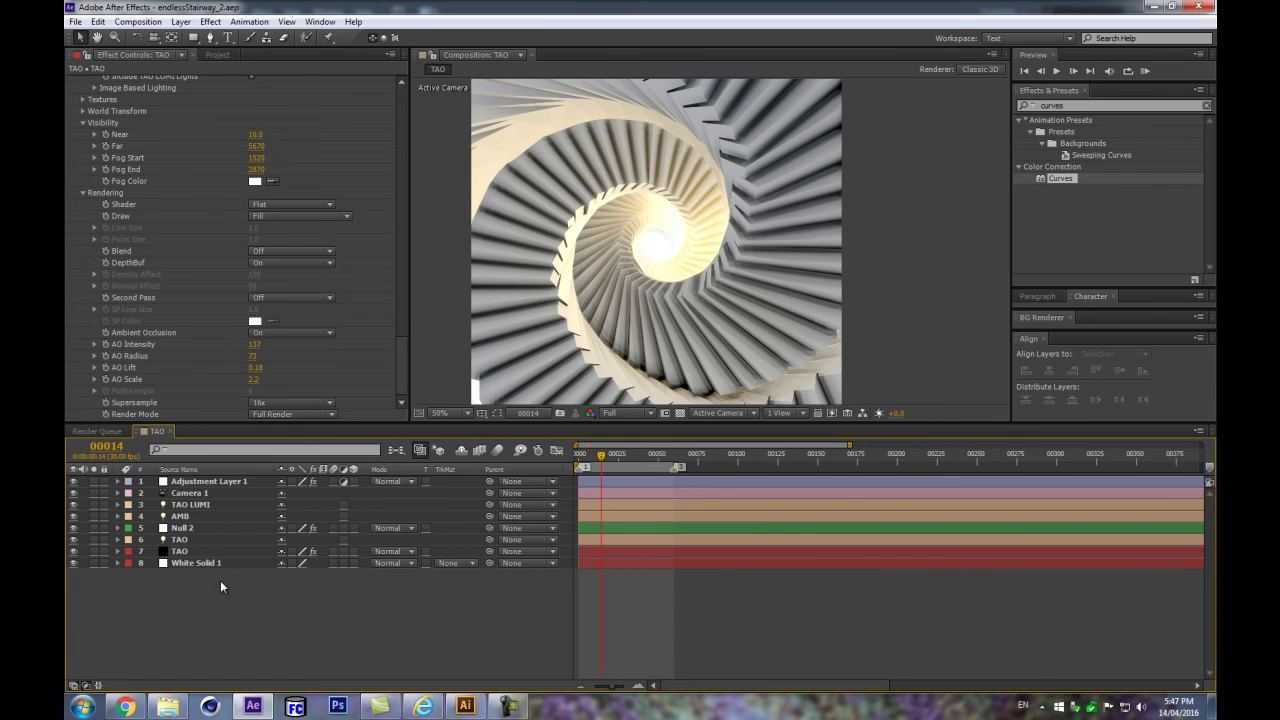
click(182, 481)
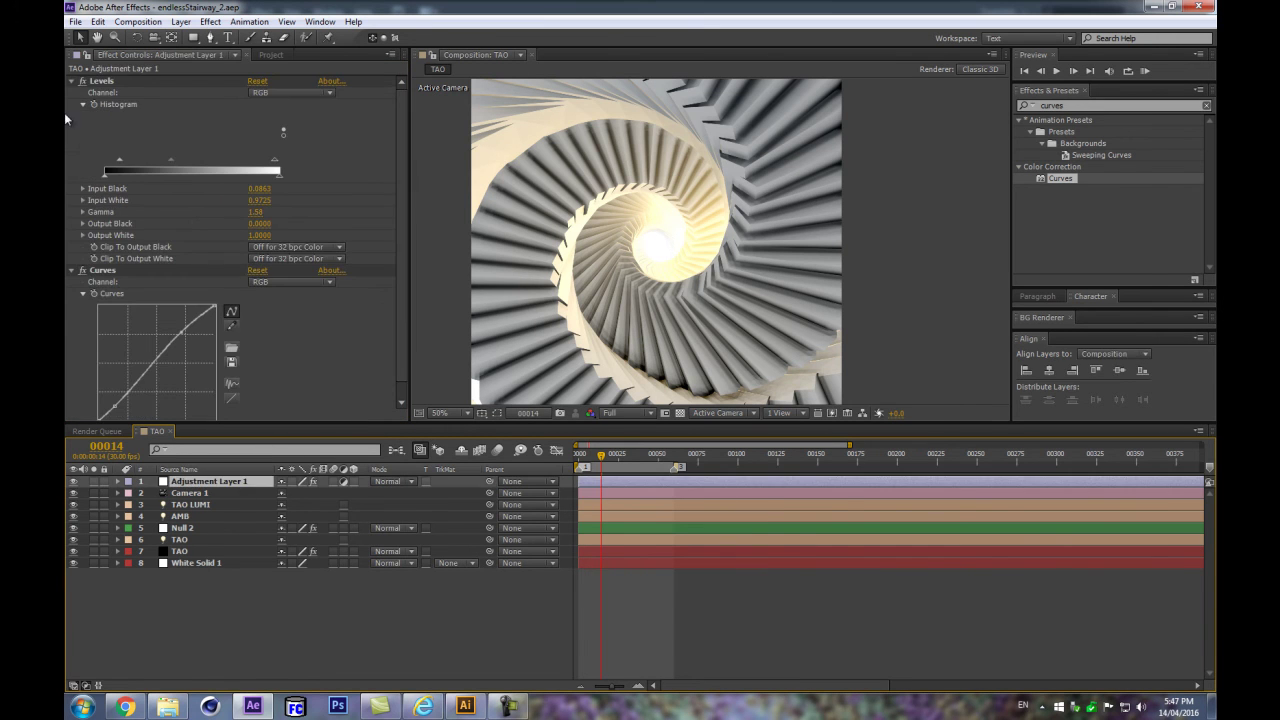
key(comma)
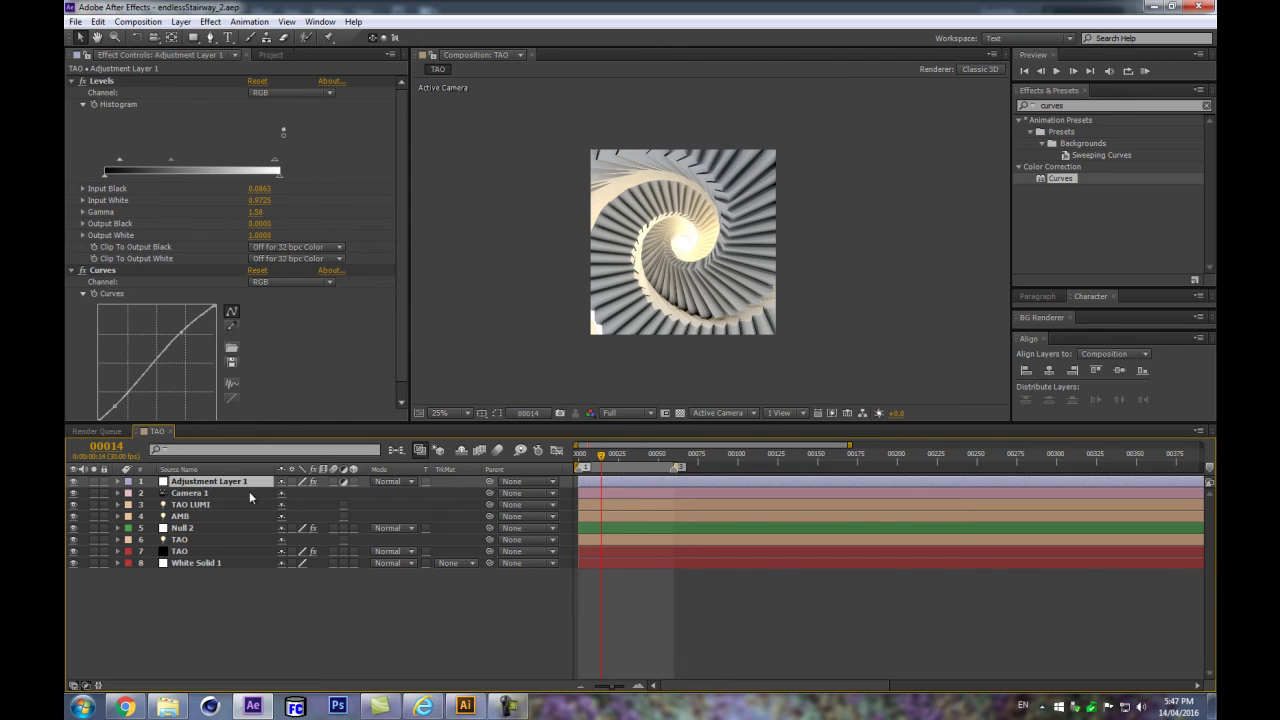
click(103, 81)
key(ctrl+a)
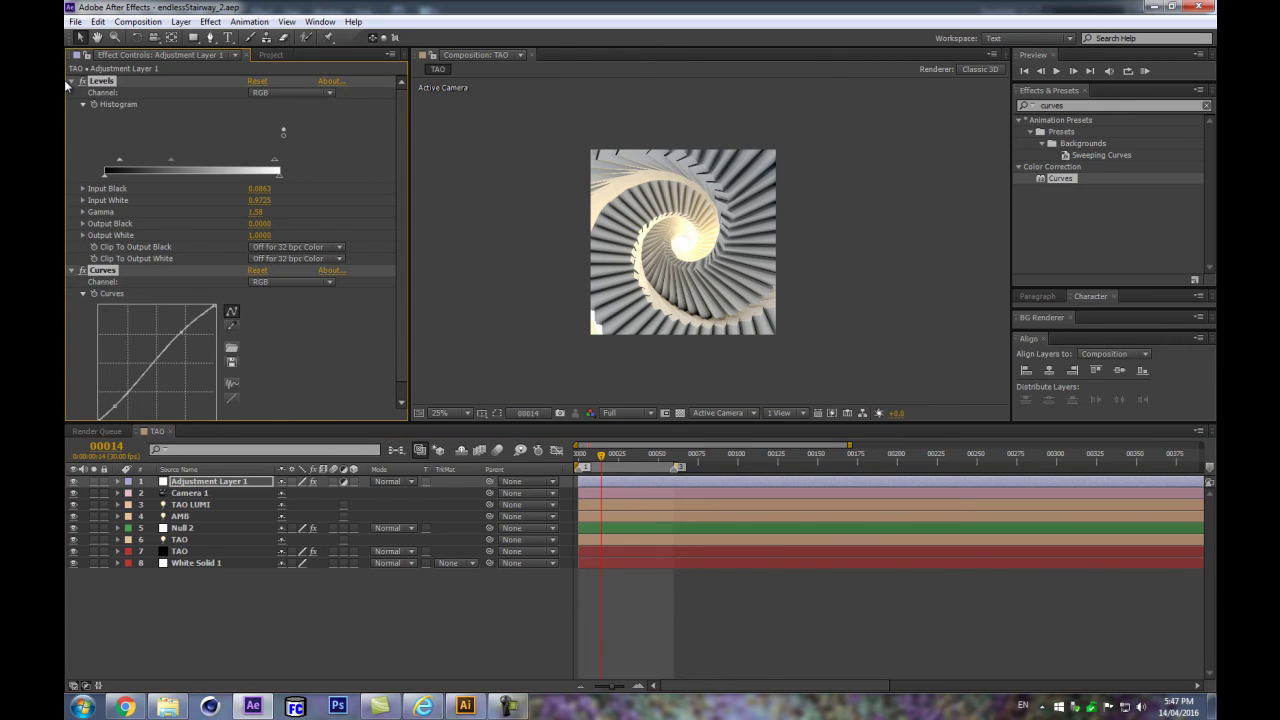
click(70, 80)
click(229, 600)
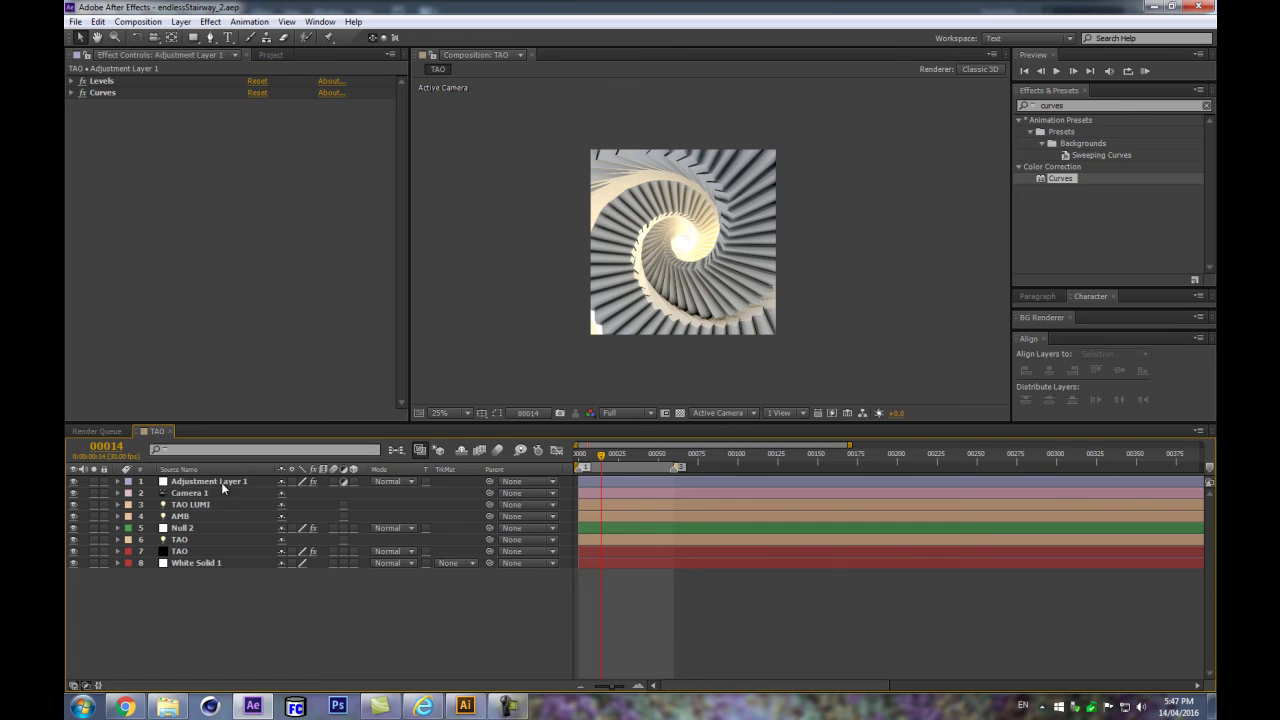
Step: Create a 1080 x 1080 px solid in a very dark orange-brown, named Dark Orange Solid 1
key(ctrl+y)
click(613, 518)
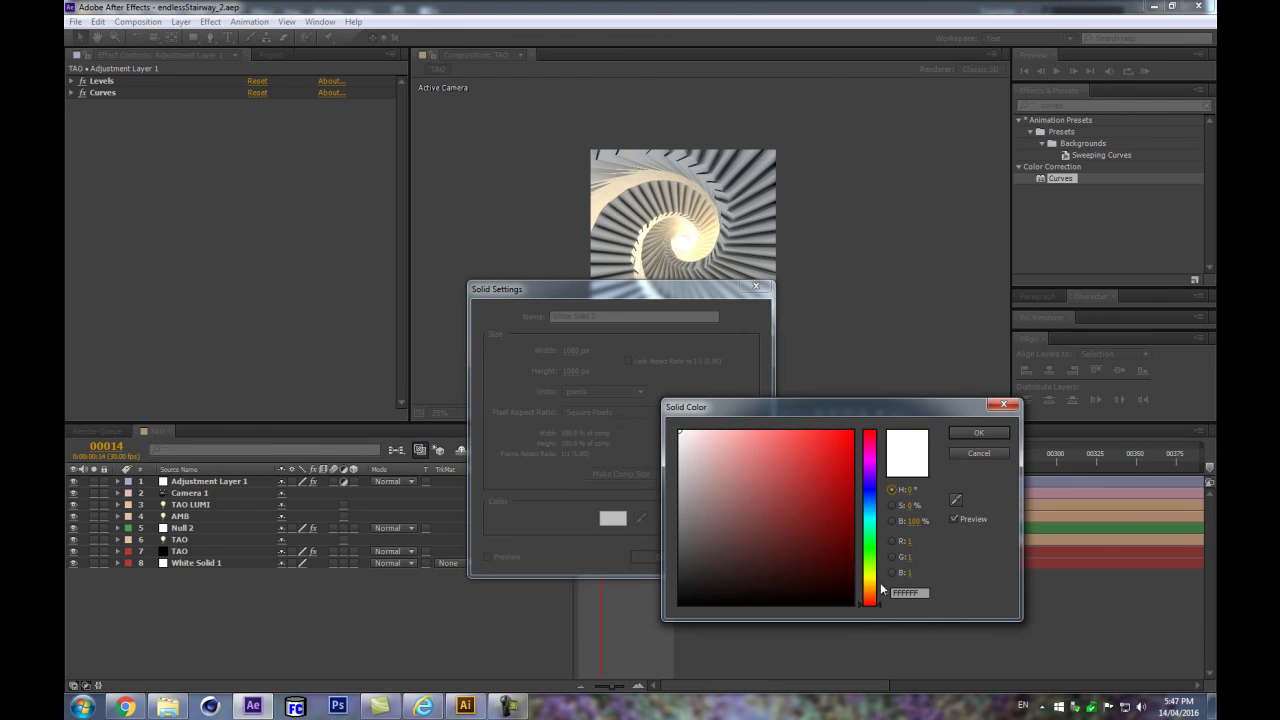
click(876, 593)
mouse_move(775, 600)
mouse_down()
mouse_move(754, 600)
mouse_move(771, 585)
mouse_up()
click(978, 432)
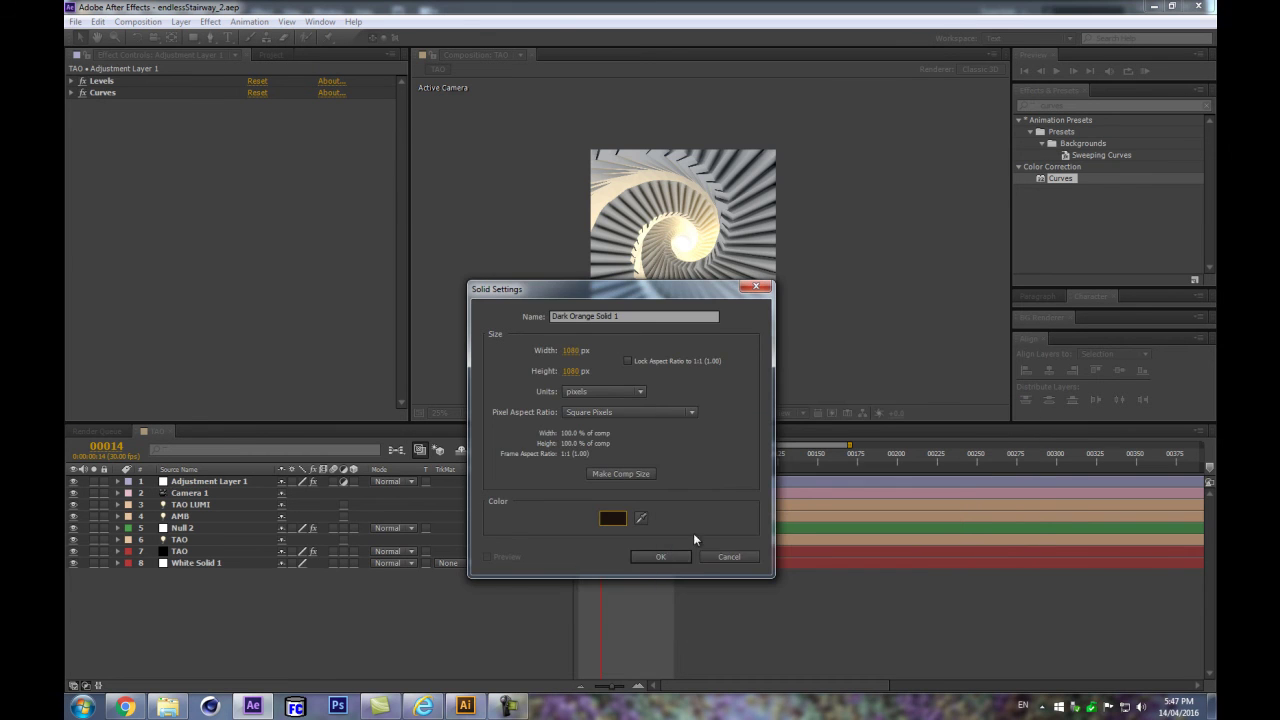
click(660, 555)
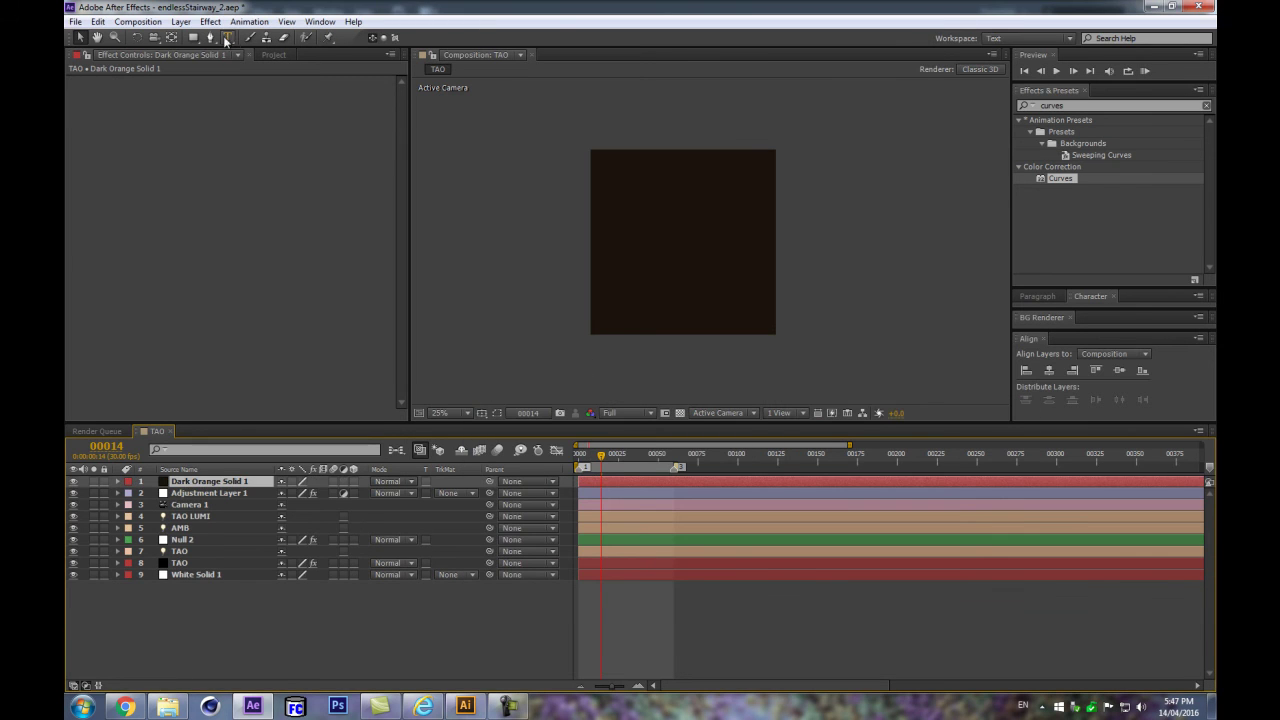
Step: Add a full-size elliptical mask to Dark Orange Solid 1 and invert it
drag(193, 37, 208, 57)
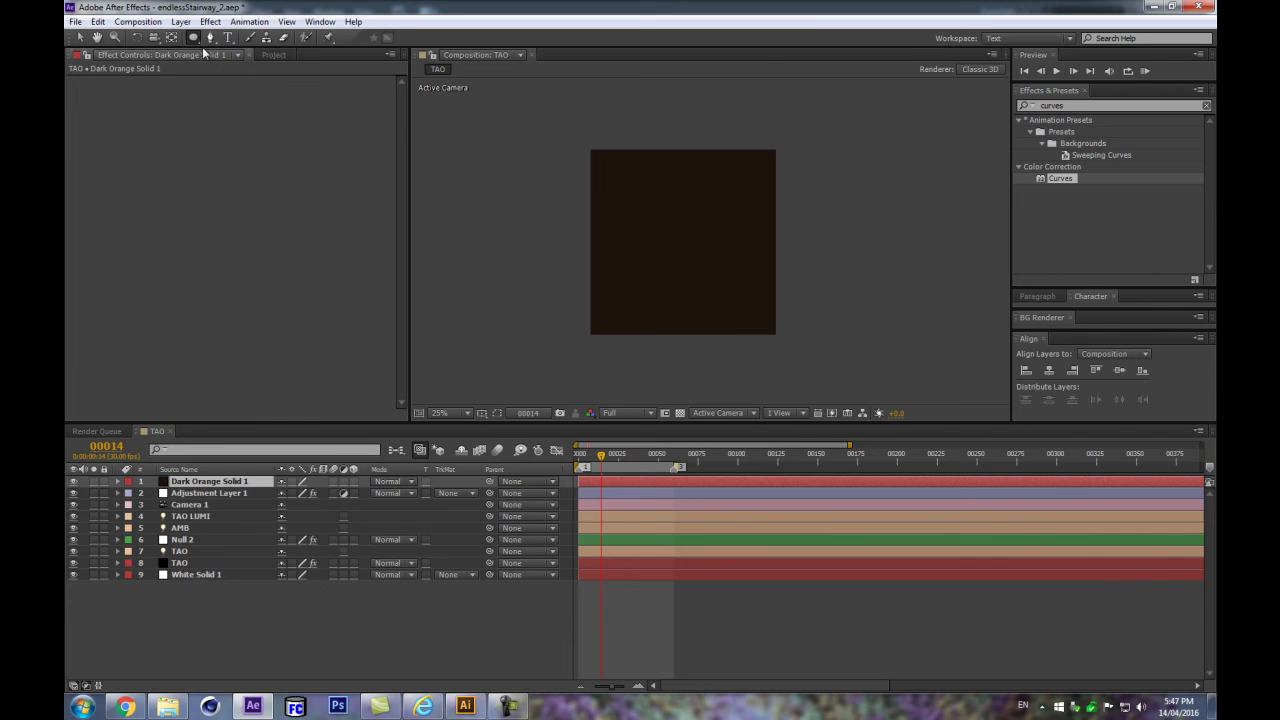
double_click(193, 37)
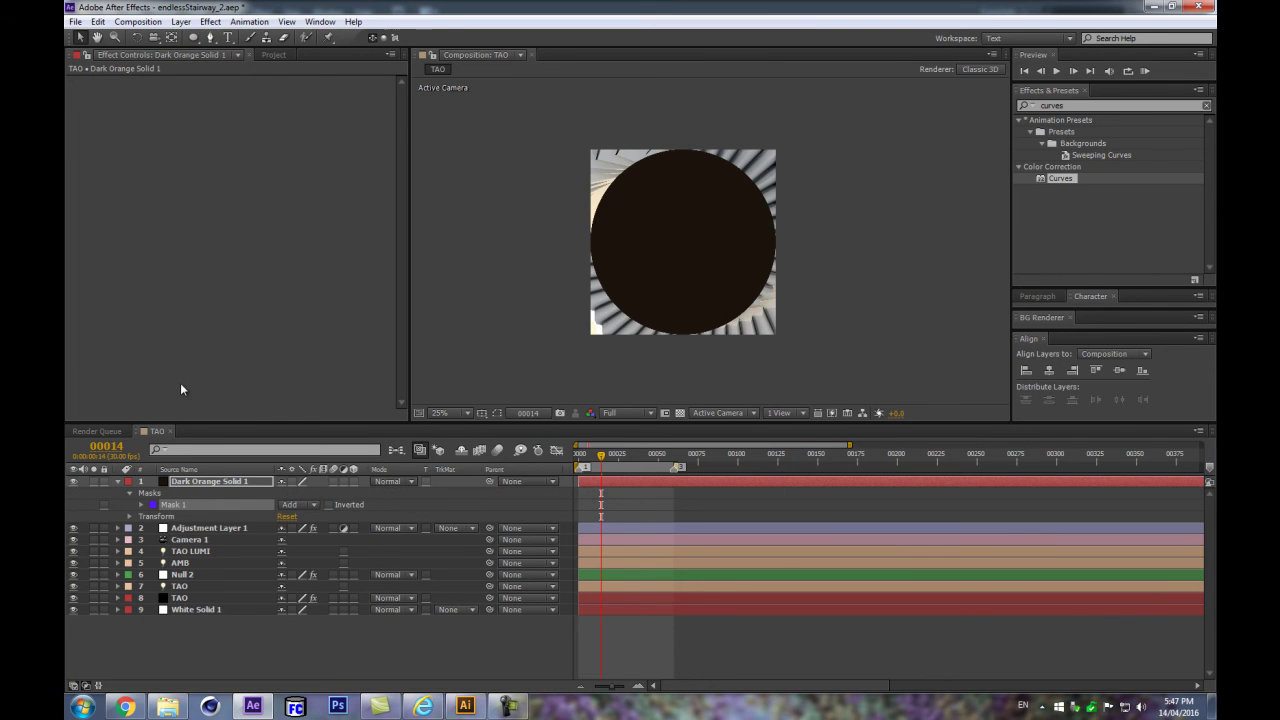
click(329, 505)
key(u)
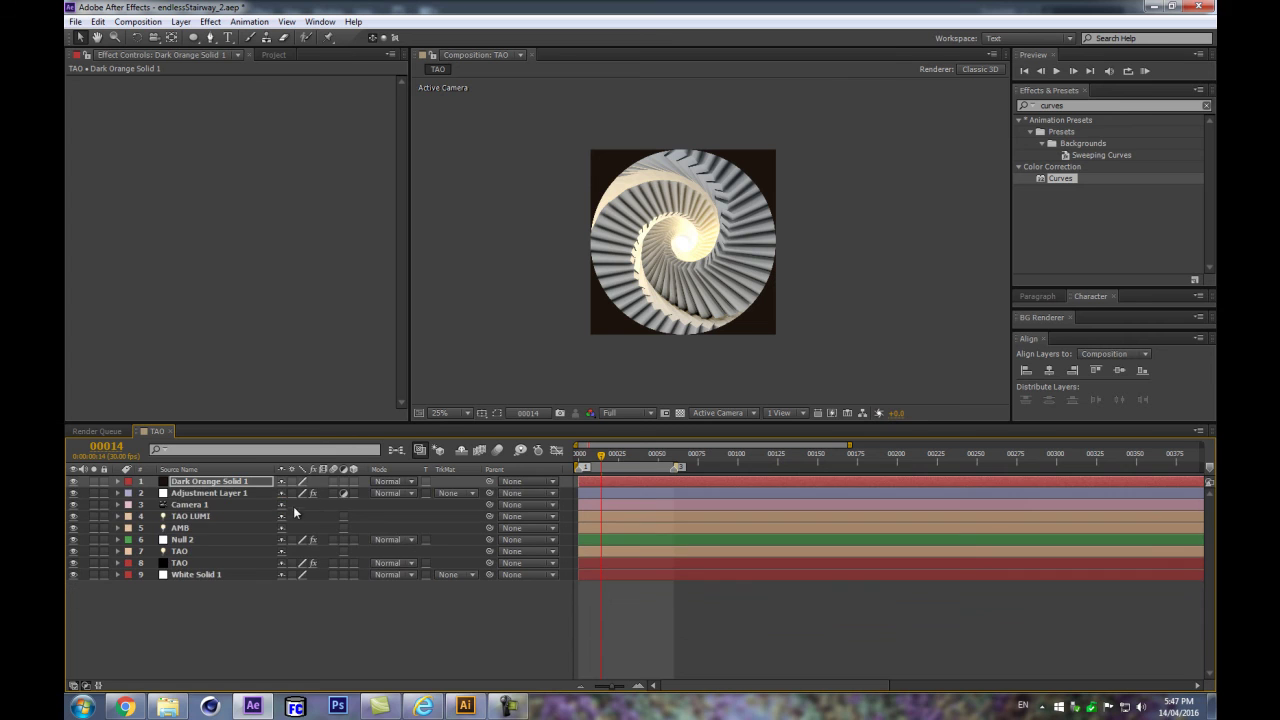
Step: Set the Mask Feather of the dark solid's elliptical mask to 213 pixels
key(m)
key(m)
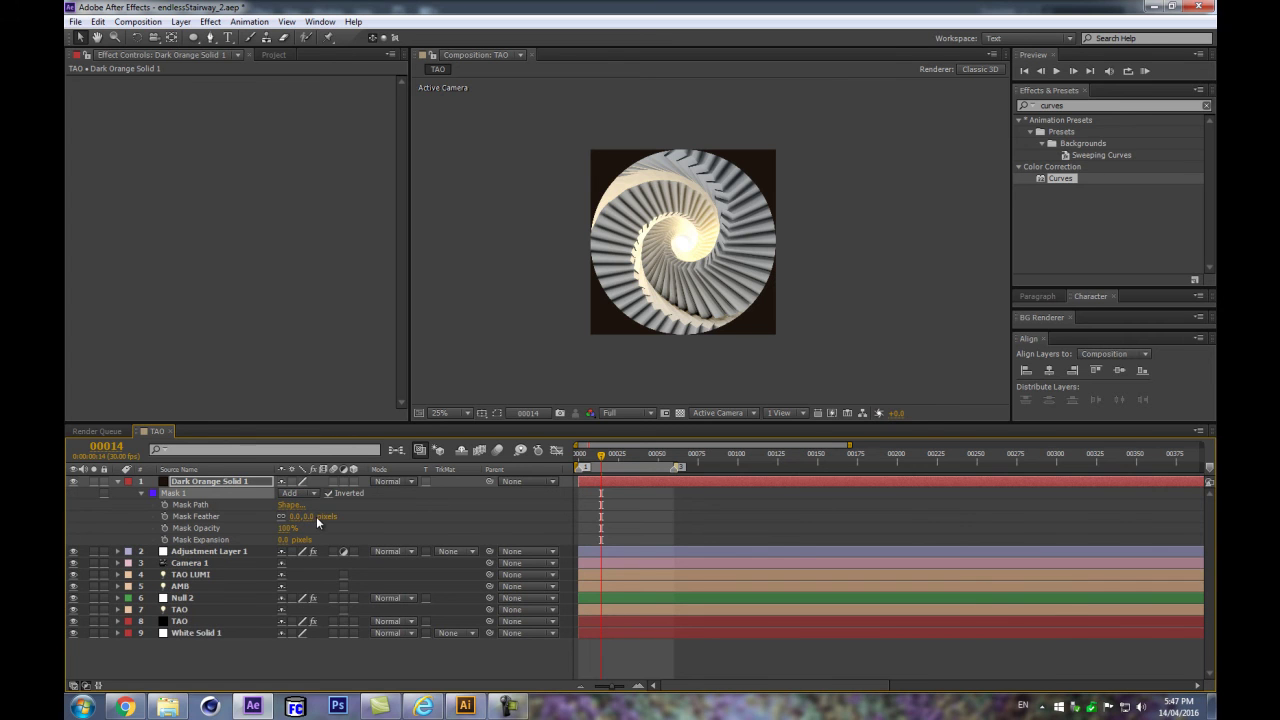
click(316, 516)
drag(332, 513, 400, 497)
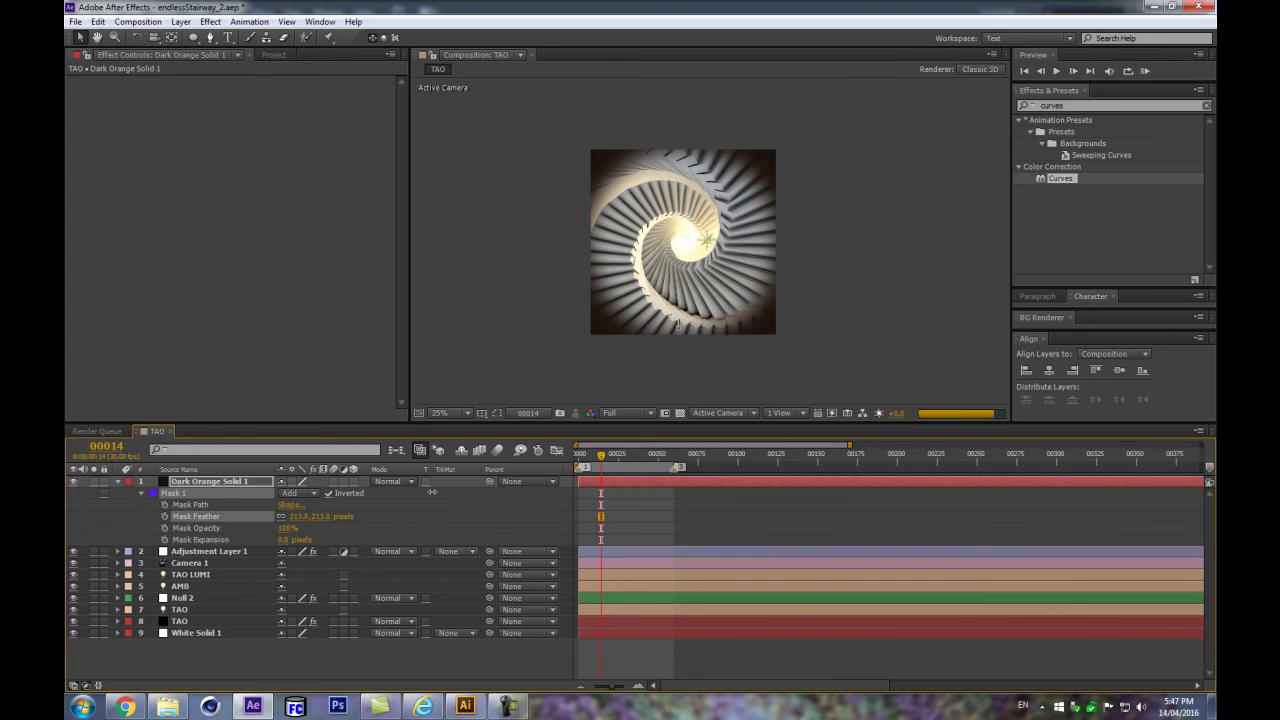
Step: Show the mask path and stretch its left side well beyond the composition's left edge, widening the upper and lower left curves
click(496, 413)
click(591, 243)
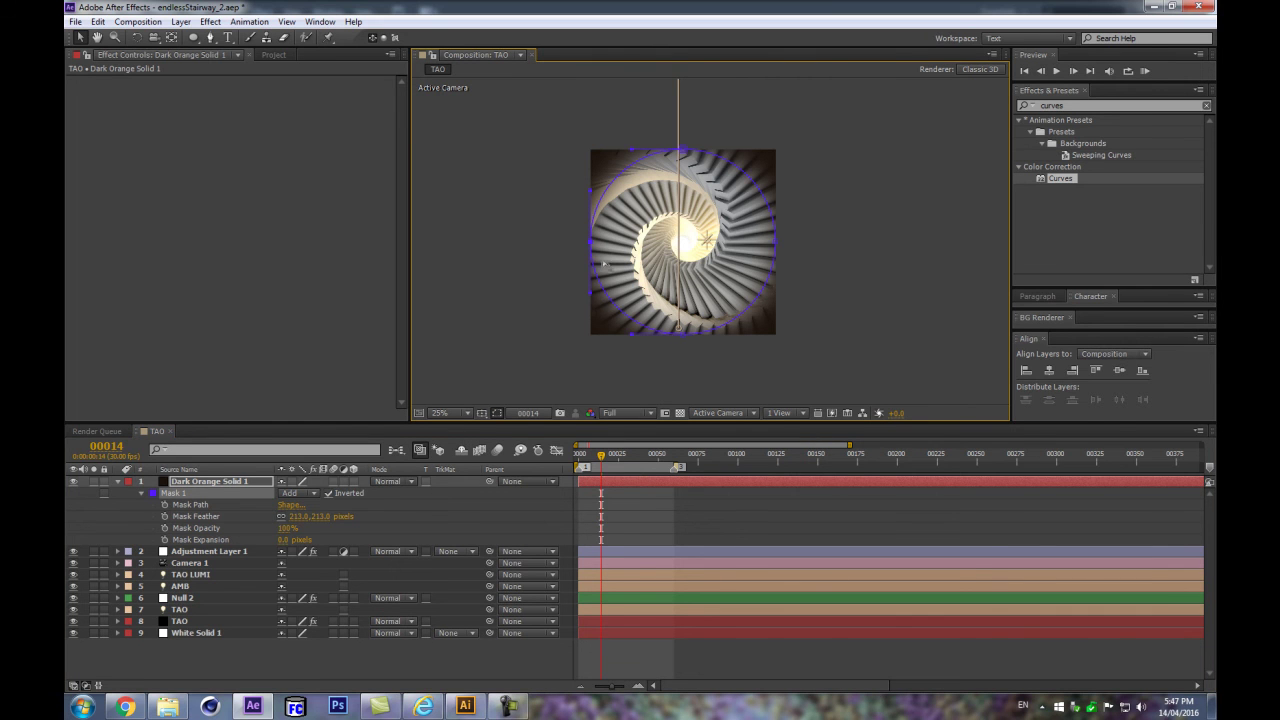
drag(509, 253, 480, 231)
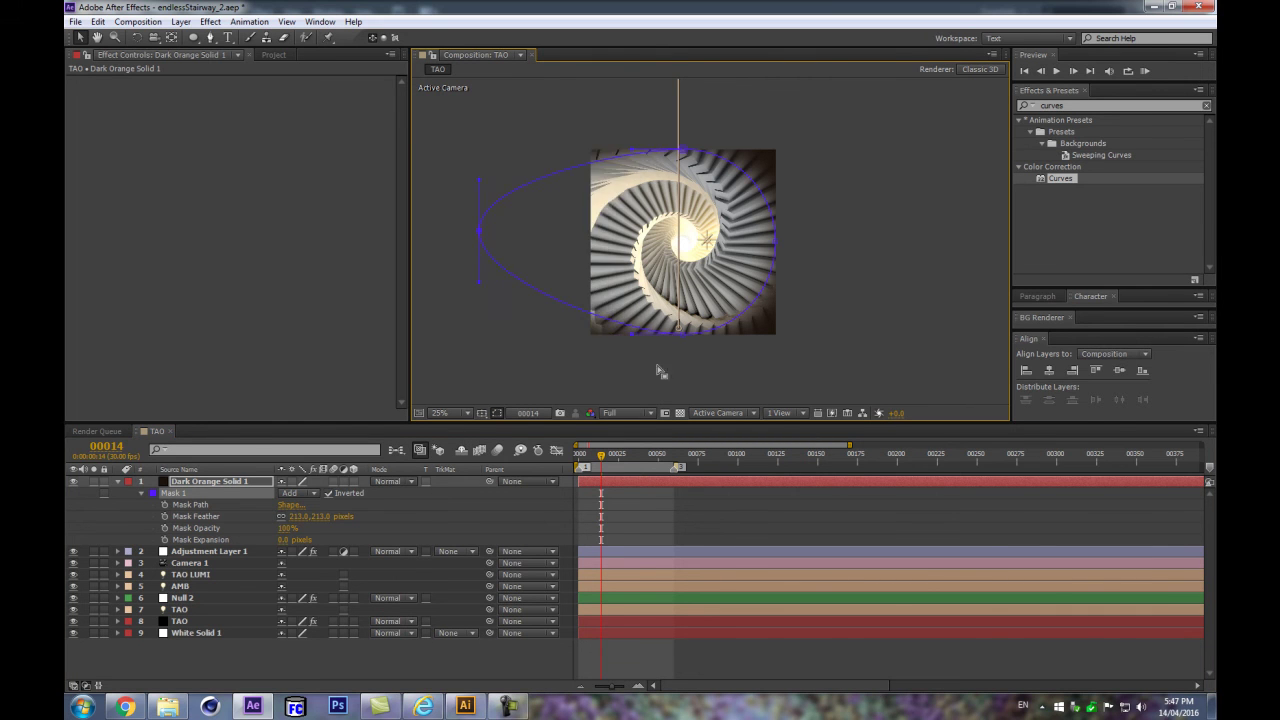
drag(632, 334, 459, 396)
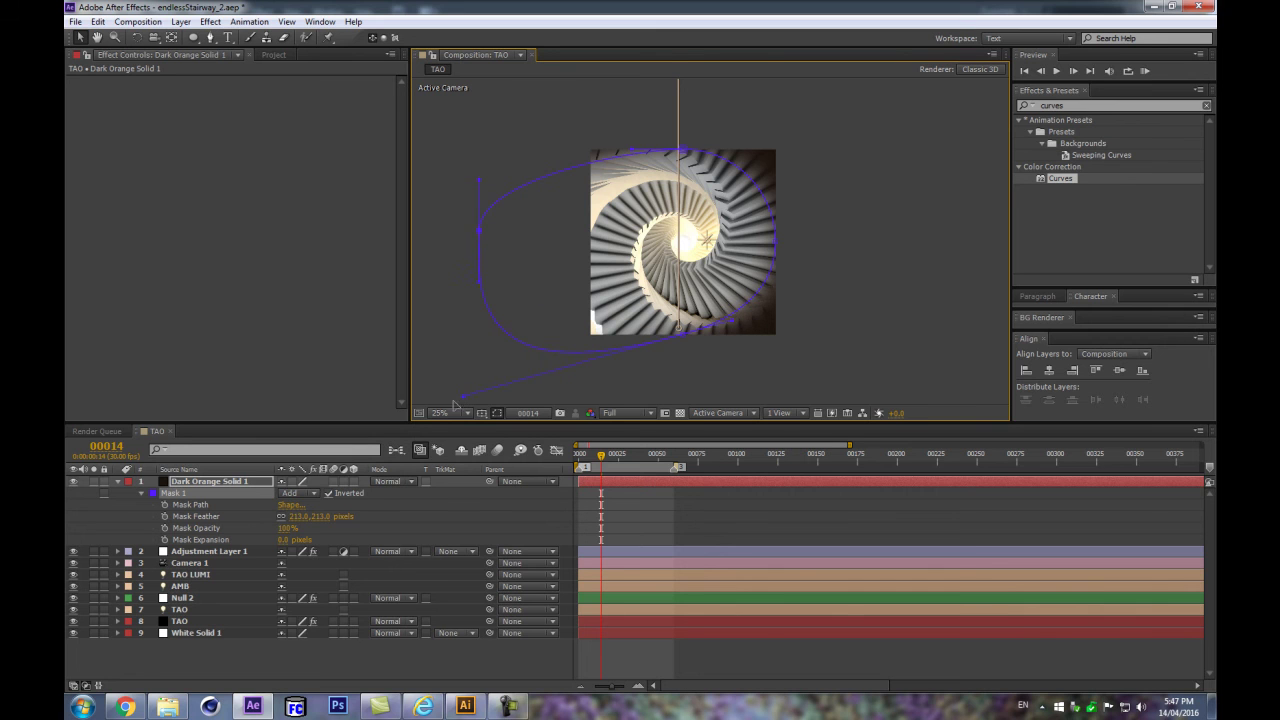
drag(631, 152, 500, 148)
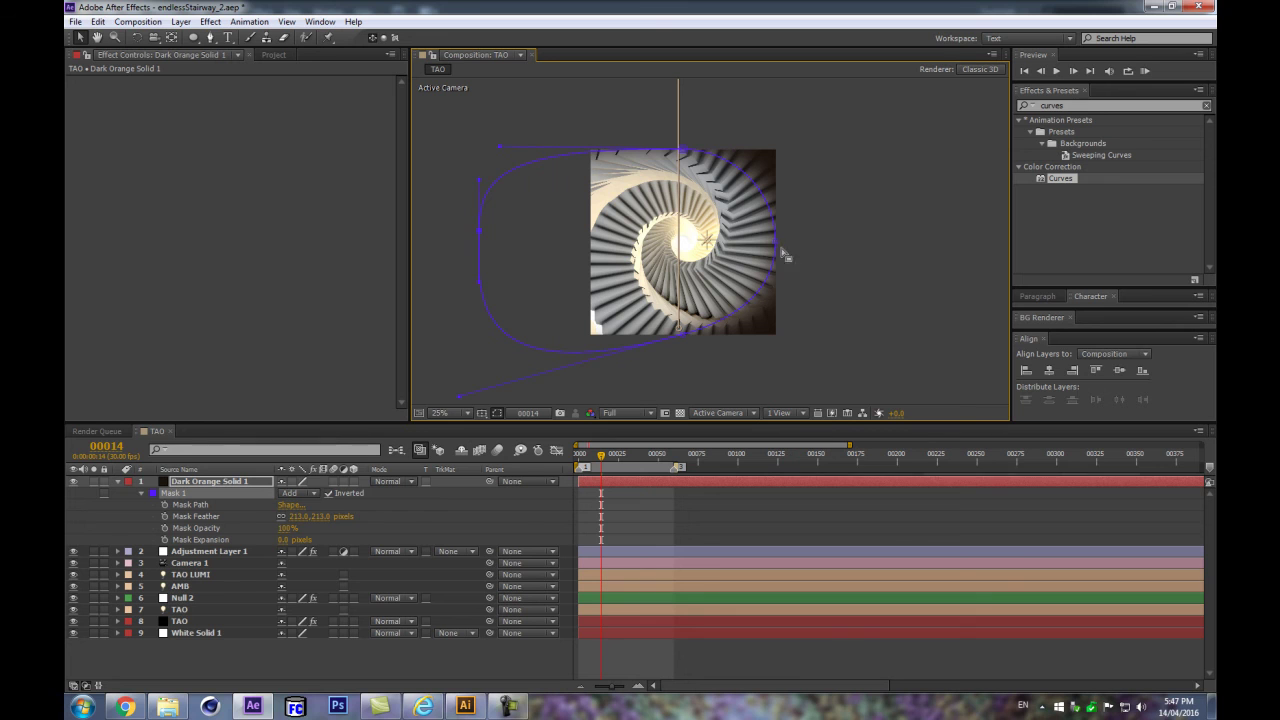
Step: Pull the mask's right, bottom and top points inward so the vignette darkens the right side of the staircase
drag(773, 245, 760, 247)
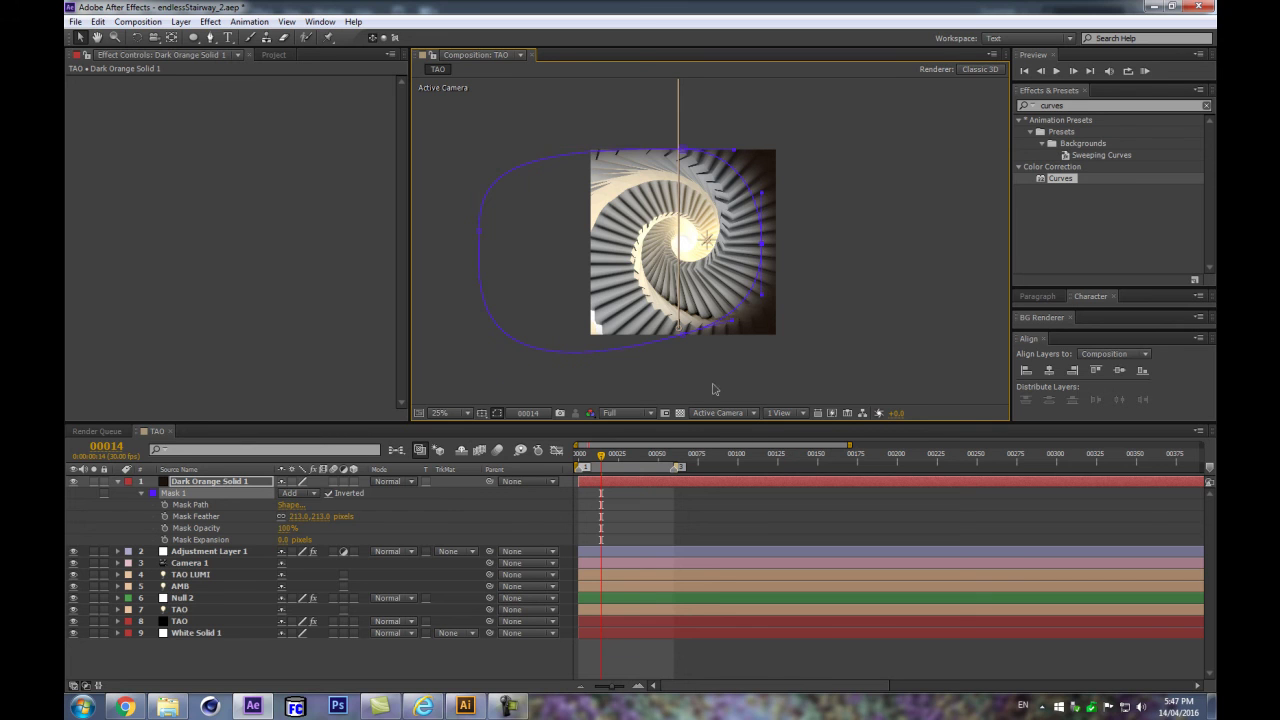
drag(733, 321, 659, 342)
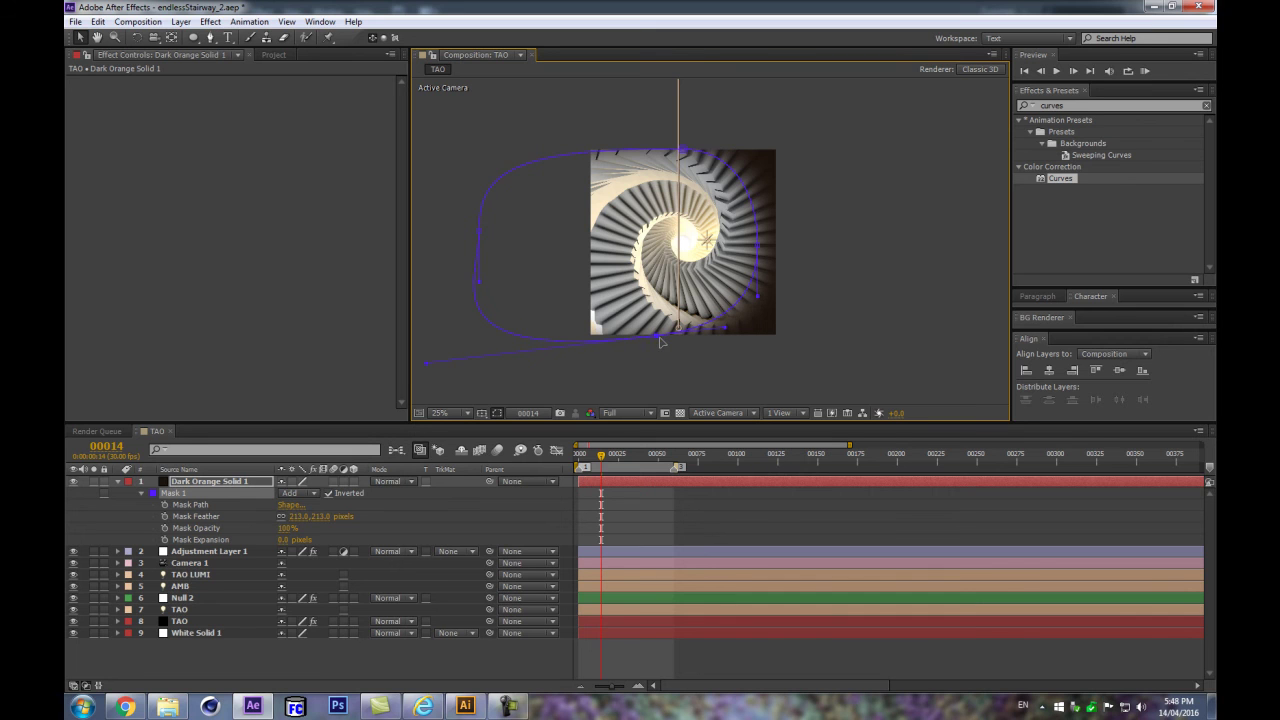
click(757, 246)
drag(744, 243, 749, 241)
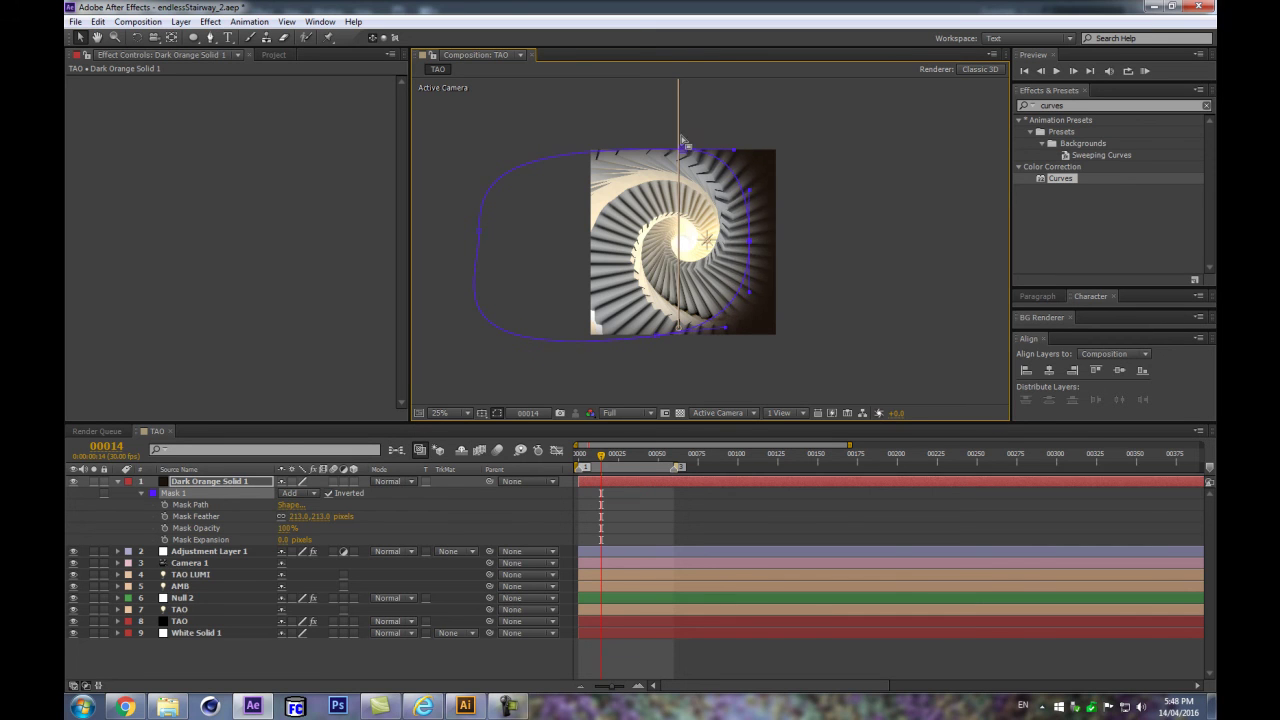
drag(682, 150, 731, 155)
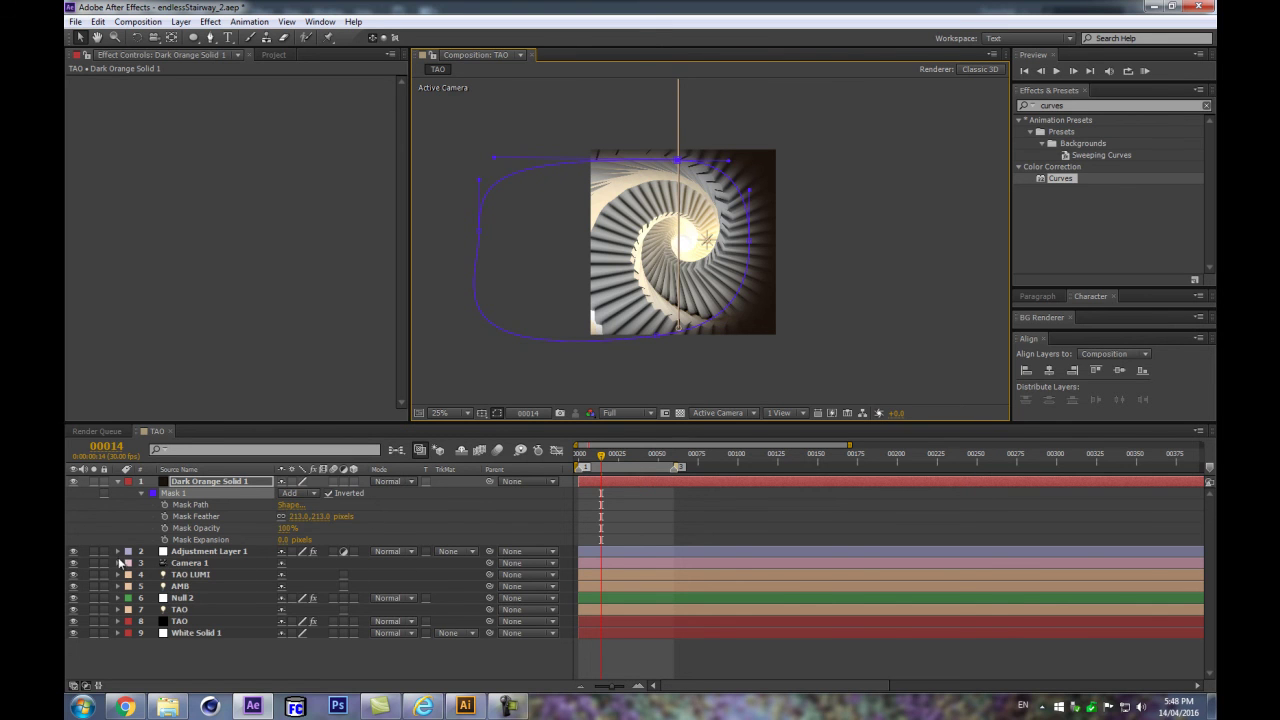
Step: Set the blending mode of Dark Orange Solid 1 to Multiply and its opacity to 52%
key(period)
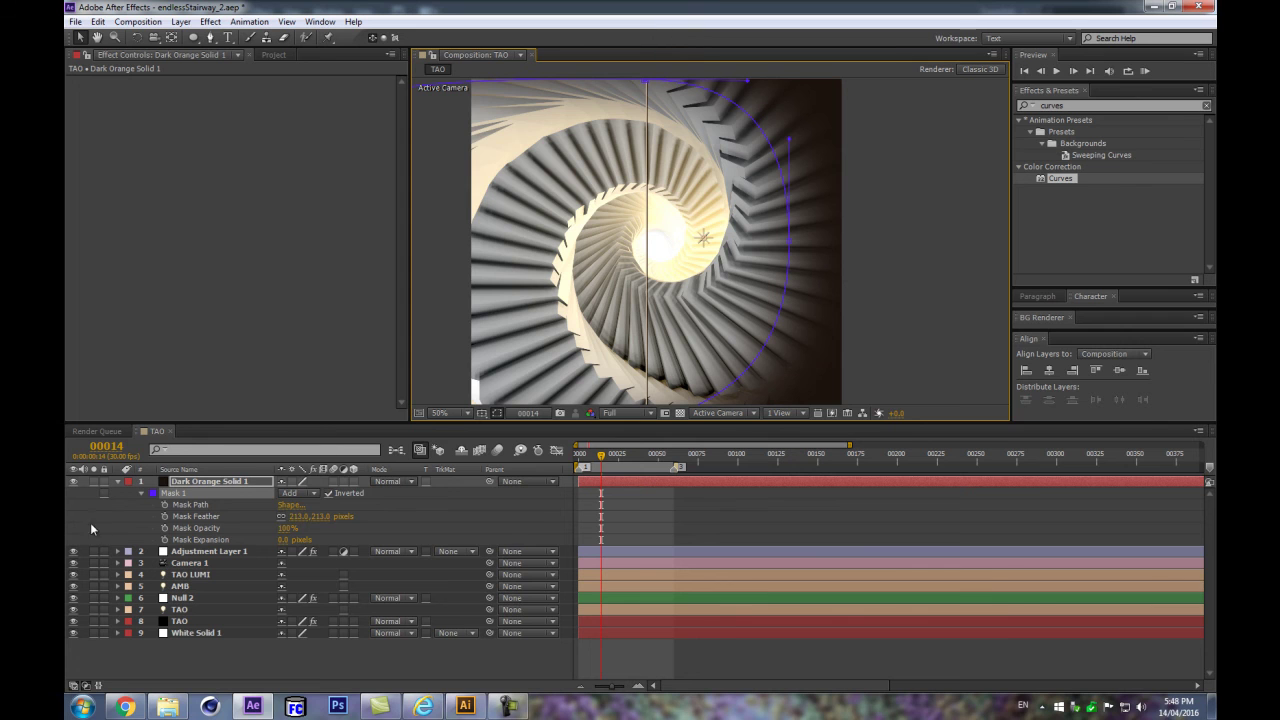
click(390, 481)
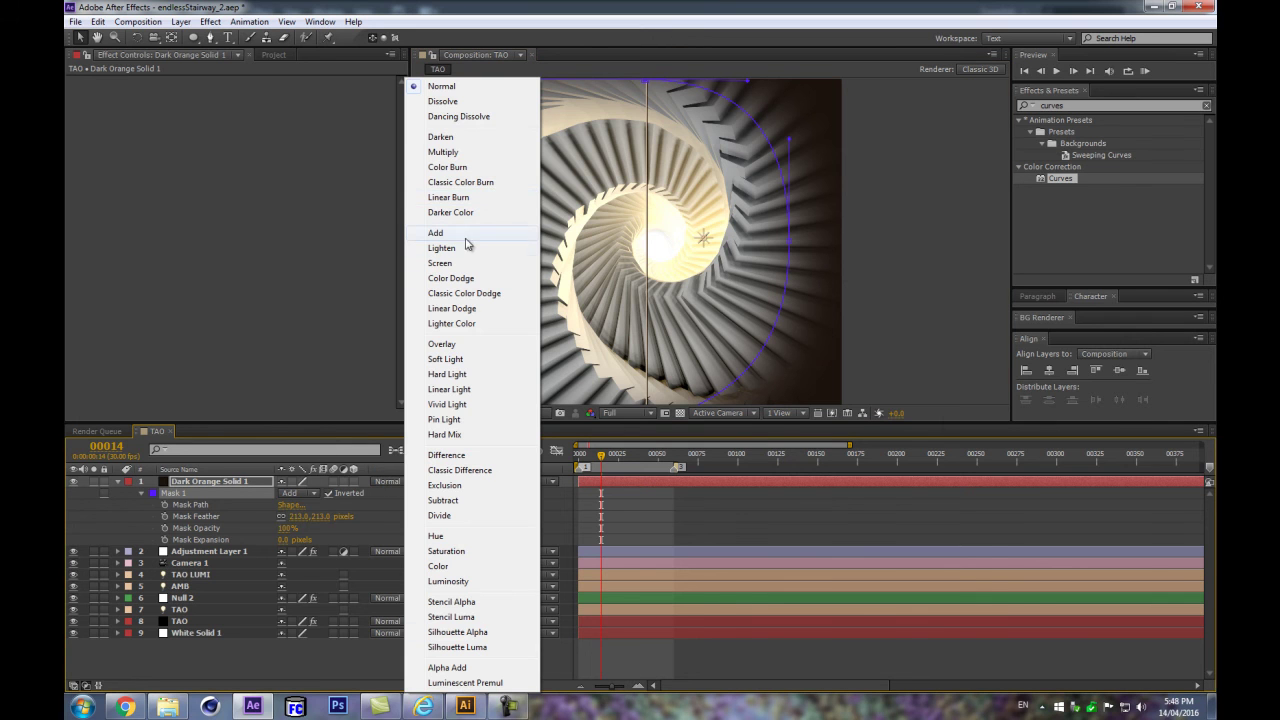
click(460, 152)
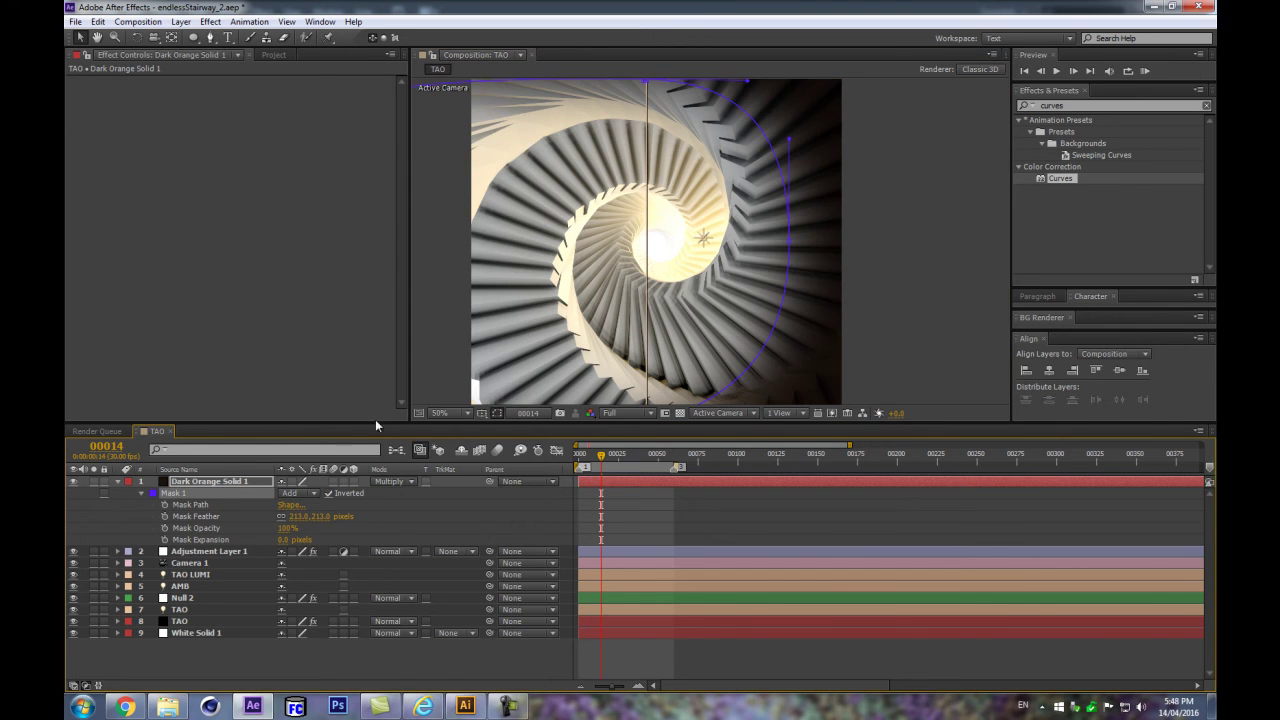
key(t)
drag(288, 493, 247, 491)
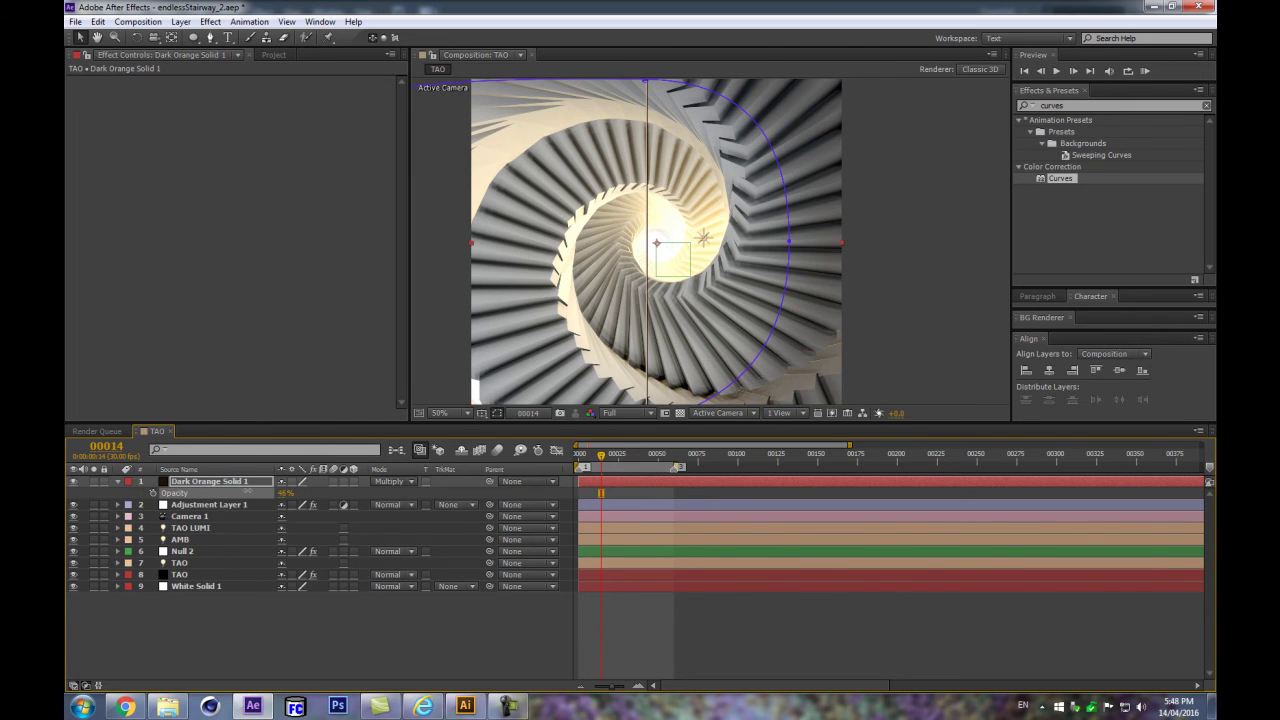
key(ctrl+shift+h)
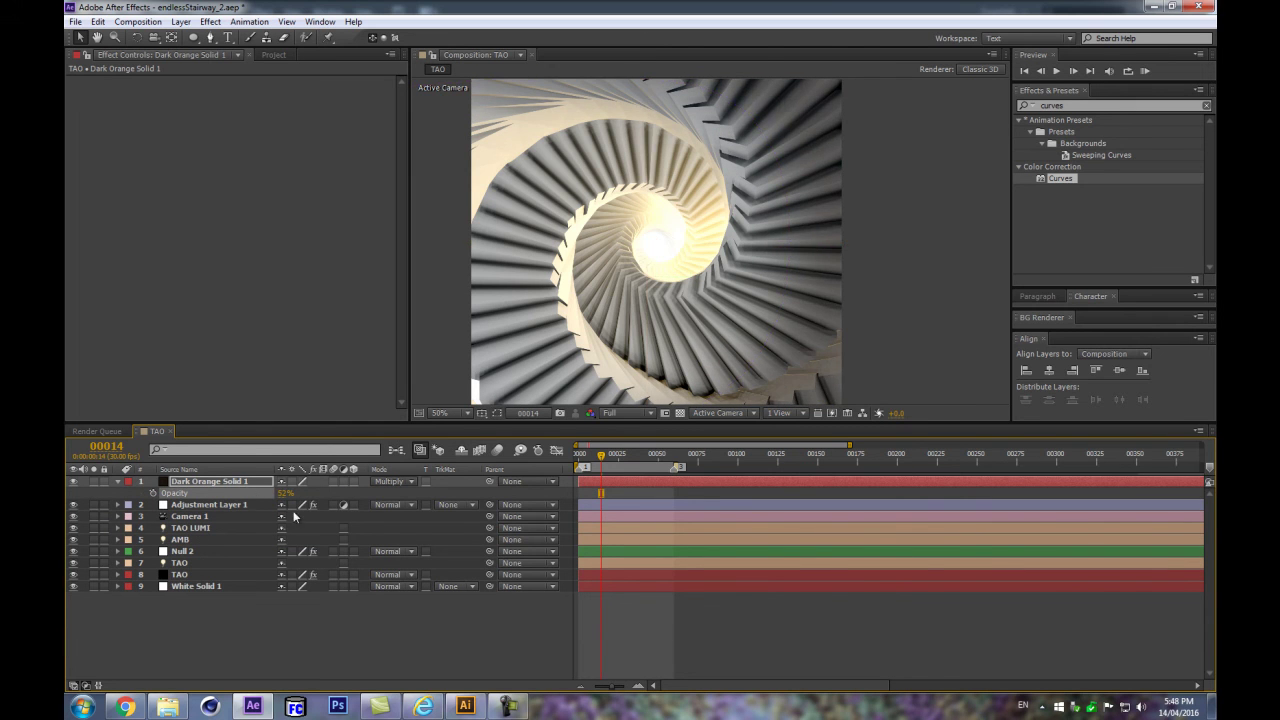
Step: Enlarge the composition view and compare the staircase with and without the dark vignette by toggling the solid's visibility
key(space)
drag(547, 303, 628, 292)
key(v)
click(73, 485)
click(73, 485)
drag(758, 423, 758, 522)
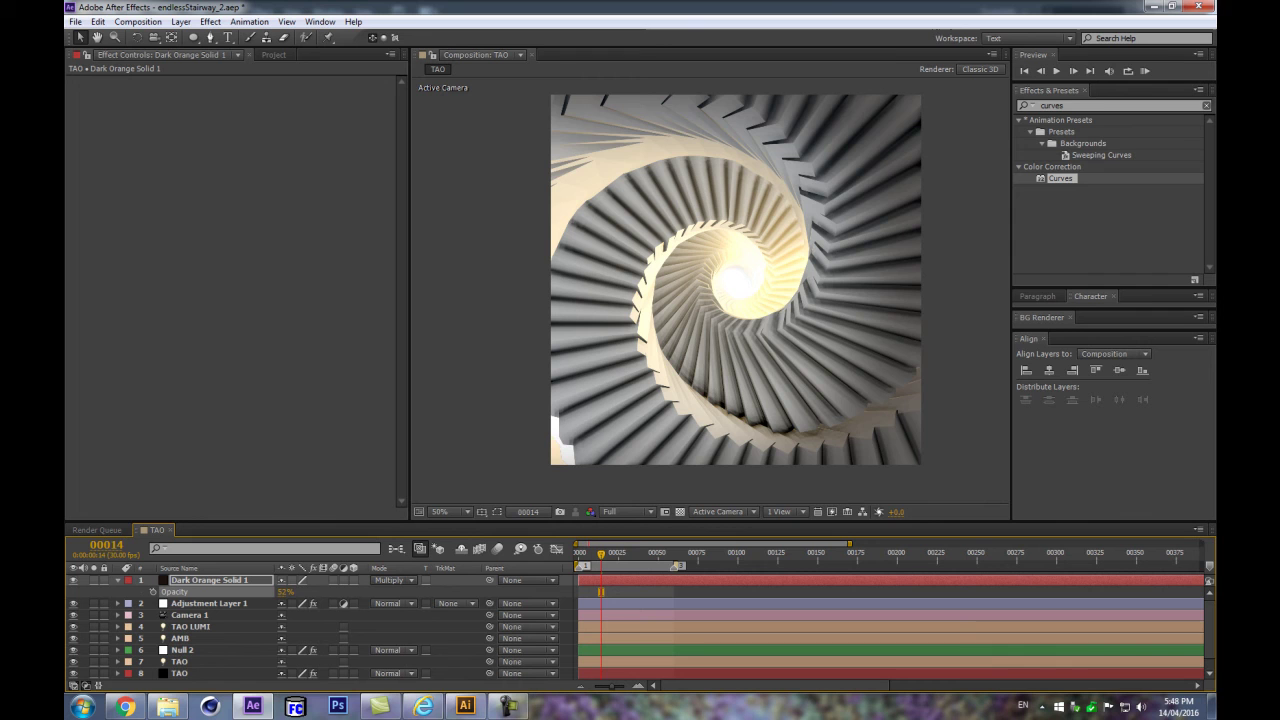
click(73, 579)
click(73, 579)
click(72, 579)
click(72, 579)
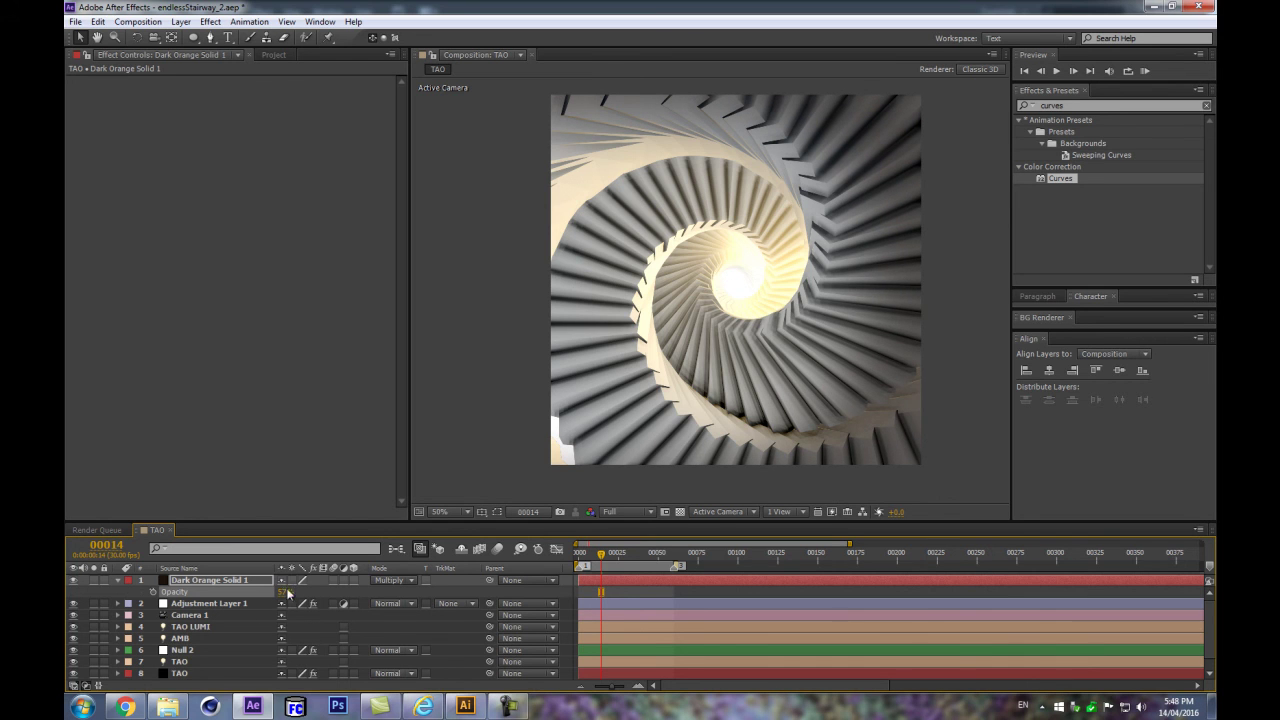
Step: Add a new adjustment layer above Dark Orange Solid 1 and apply the Color Balance effect to it
click(117, 580)
click(206, 591)
click(208, 582)
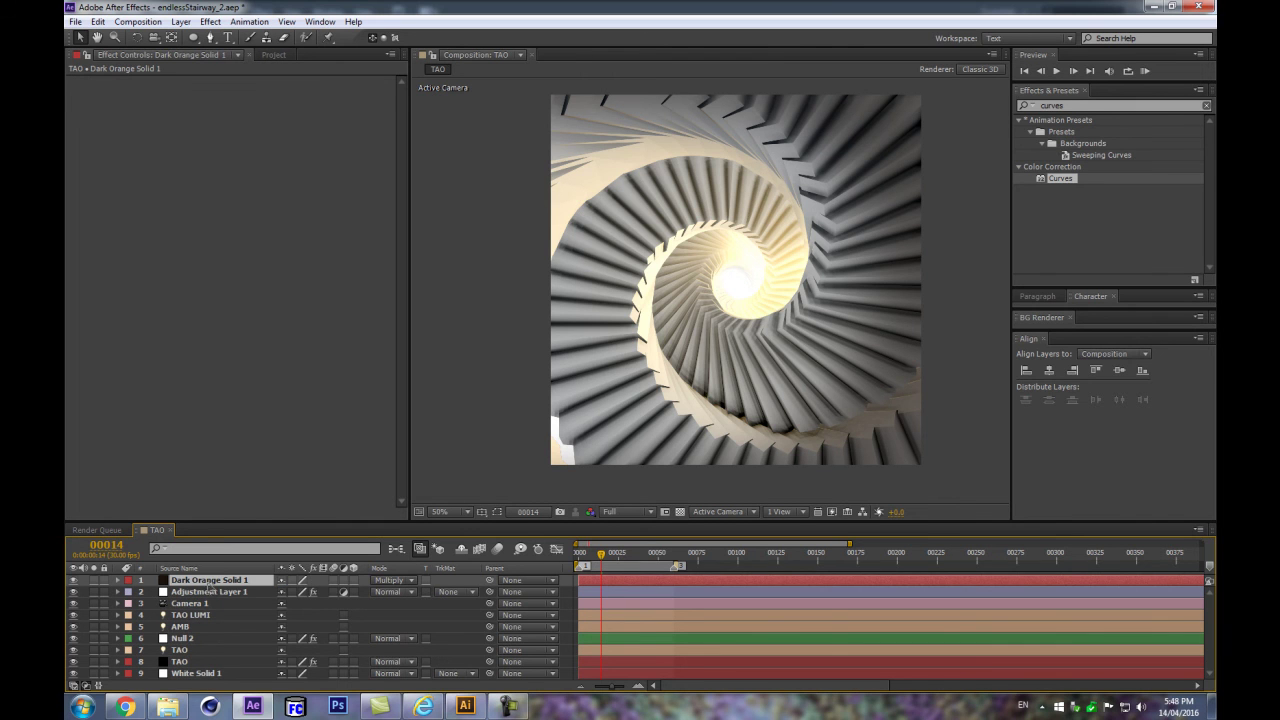
key(ctrl+alt+y)
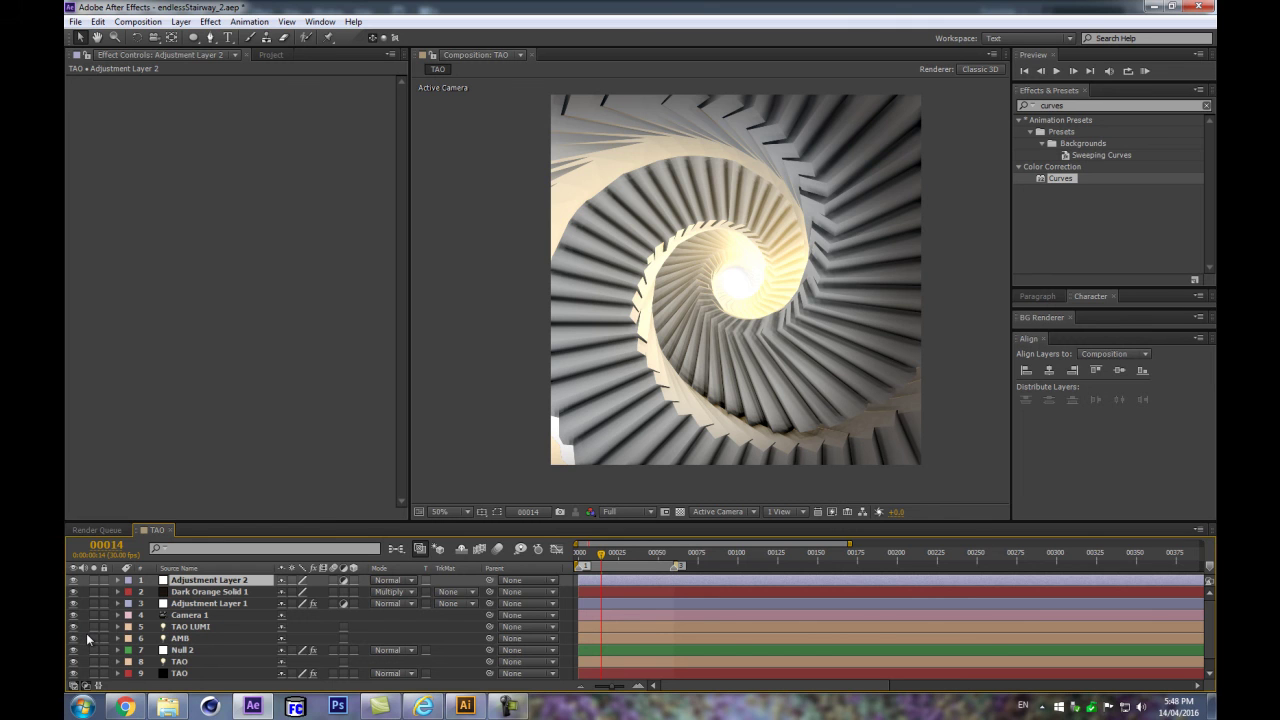
click(1090, 104)
text(color b)
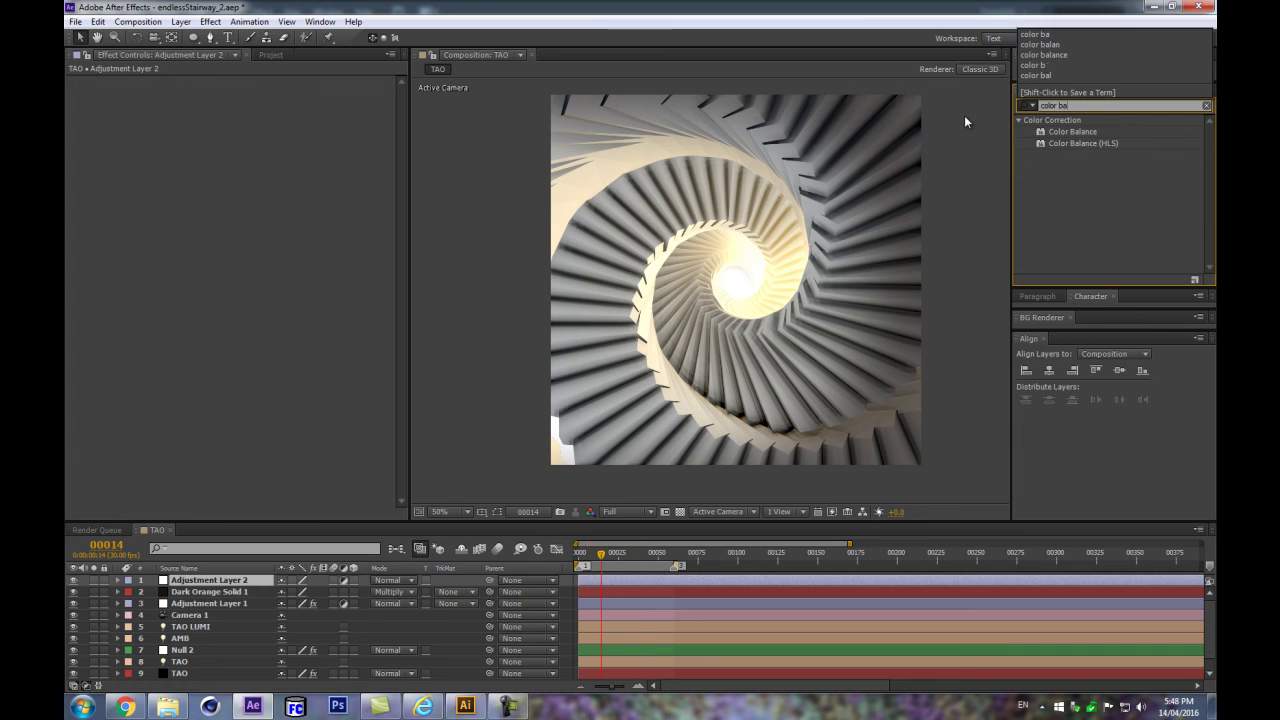
text(a)
click(1072, 131)
drag(89, 686, 190, 582)
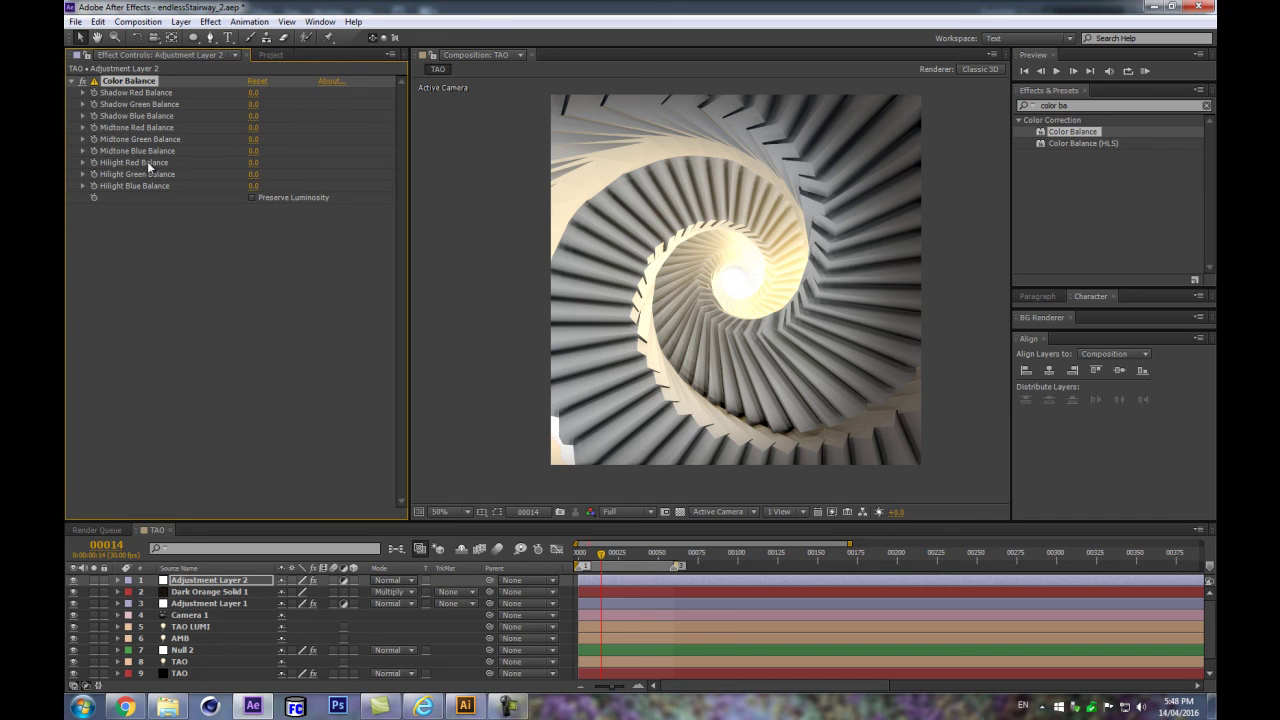
Step: Set Color Balance to Shadow Red 5, Shadow Green 15, Shadow Blue 56, Midtone Green 9 and Hilight Red 18
drag(253, 162, 269, 161)
drag(253, 116, 268, 113)
drag(295, 105, 280, 106)
drag(261, 105, 270, 104)
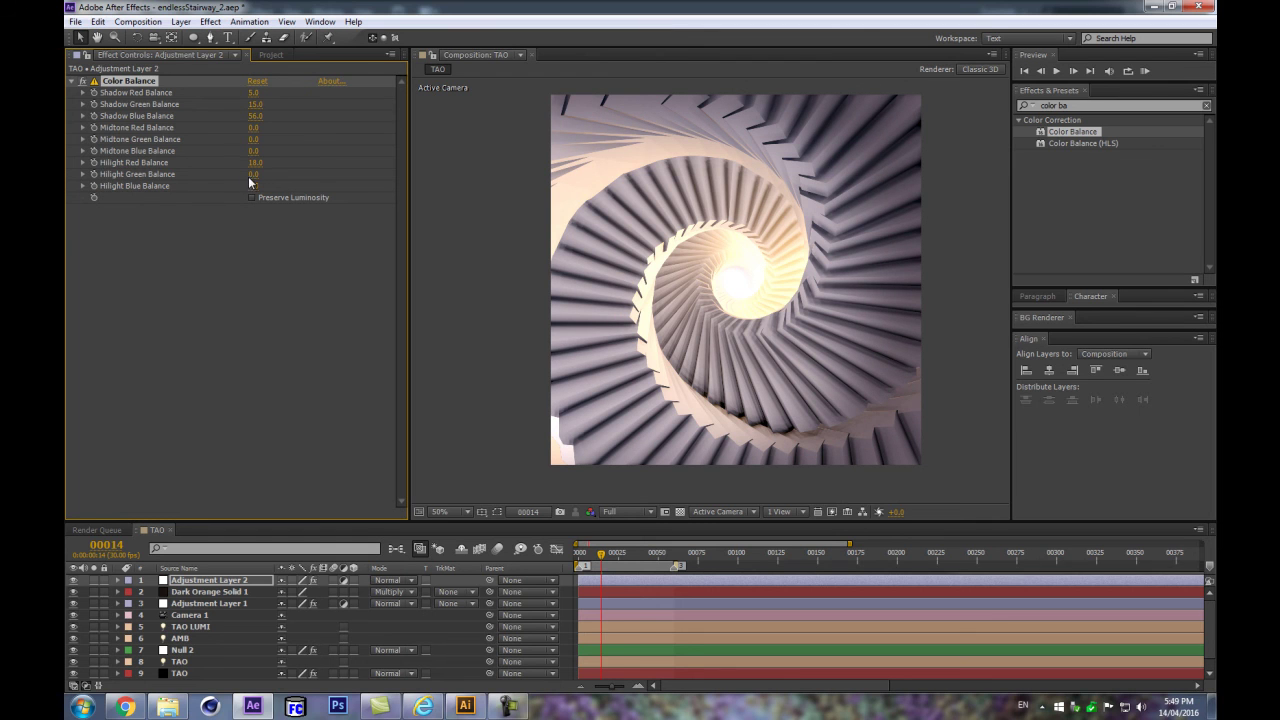
drag(255, 146, 266, 139)
Step: Compare the image with and without Color Balance, and lower the opacity of Adjustment Layer 2 to about 69%
click(83, 81)
click(83, 81)
click(84, 82)
click(84, 82)
click(203, 581)
key(t)
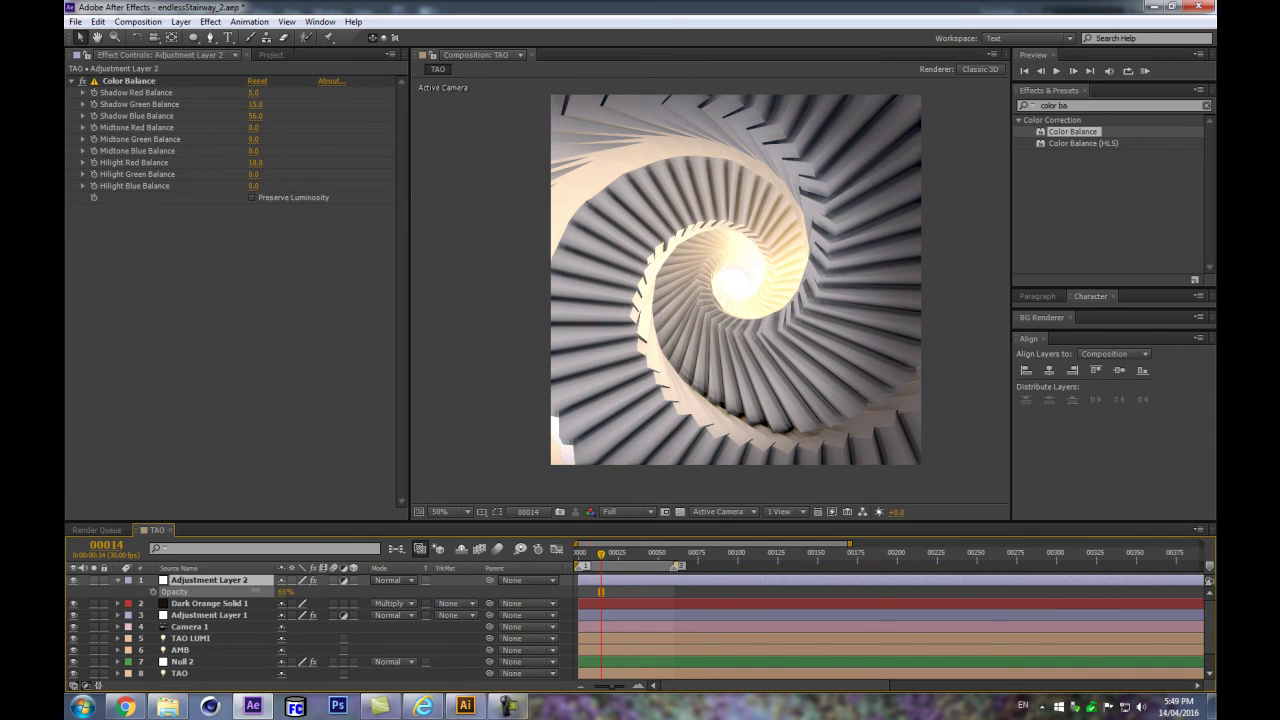
click(118, 581)
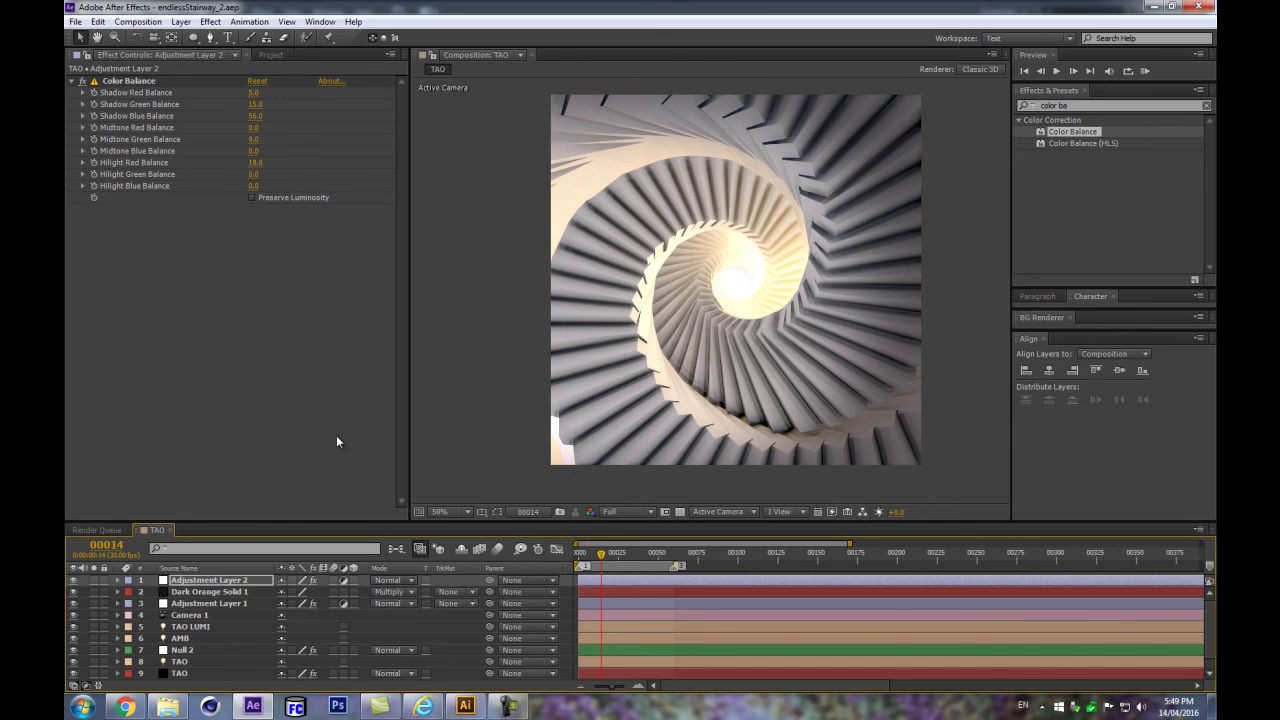
Step: Rename the Null 2 controller layer as SETTINGS and move it to the top of the layer stack
scroll(165, 665, down, 1)
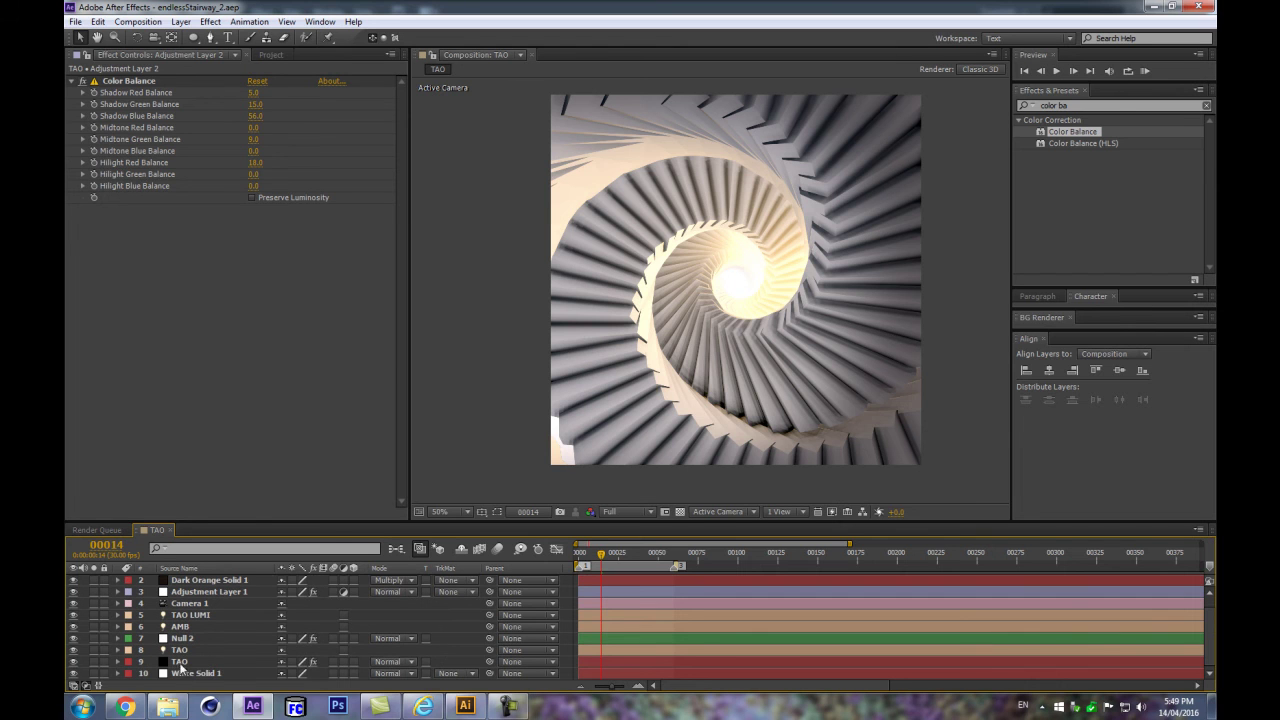
click(200, 663)
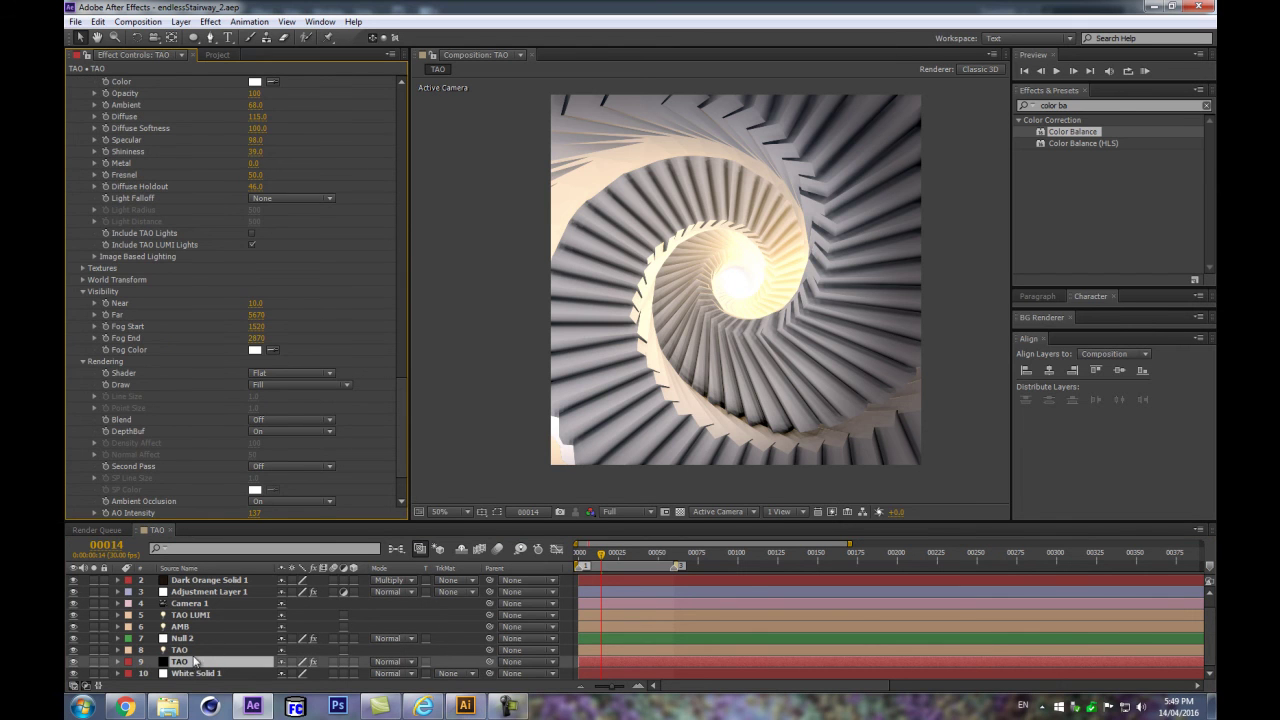
click(192, 640)
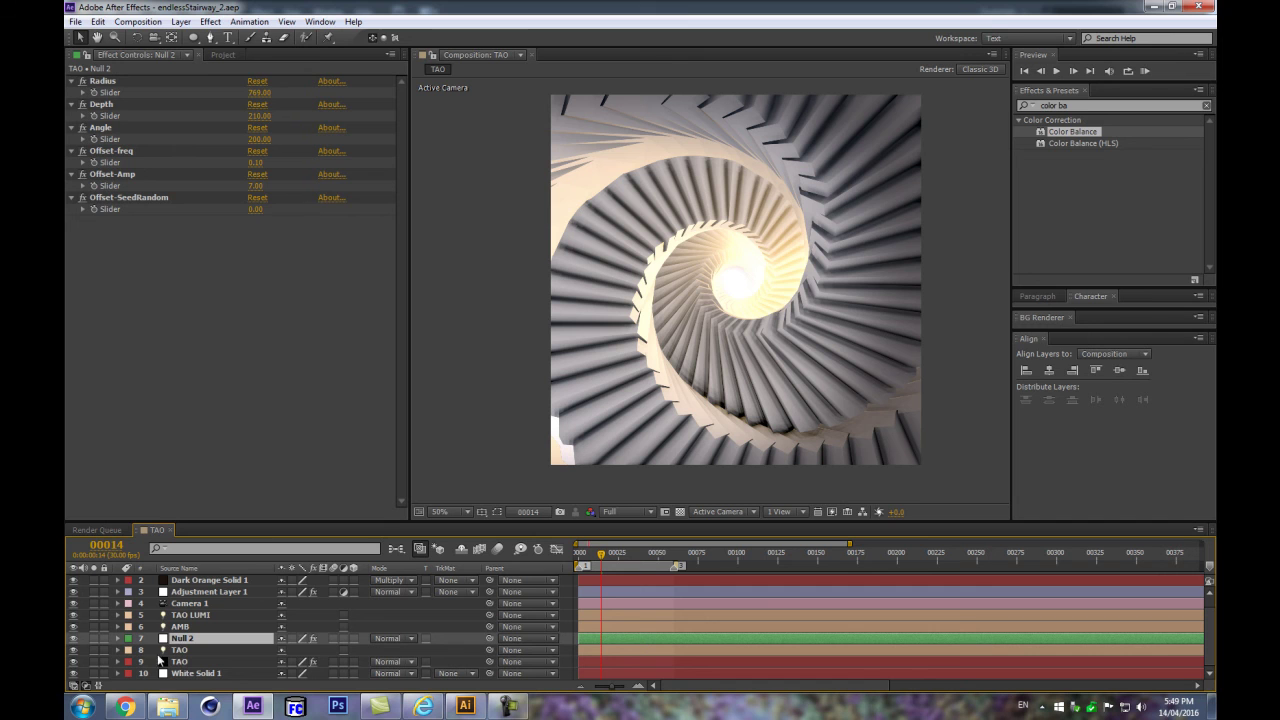
click(197, 568)
drag(200, 637, 204, 583)
mouse_move(208, 591)
mouse_down()
mouse_move(215, 577)
mouse_move(200, 572)
mouse_up()
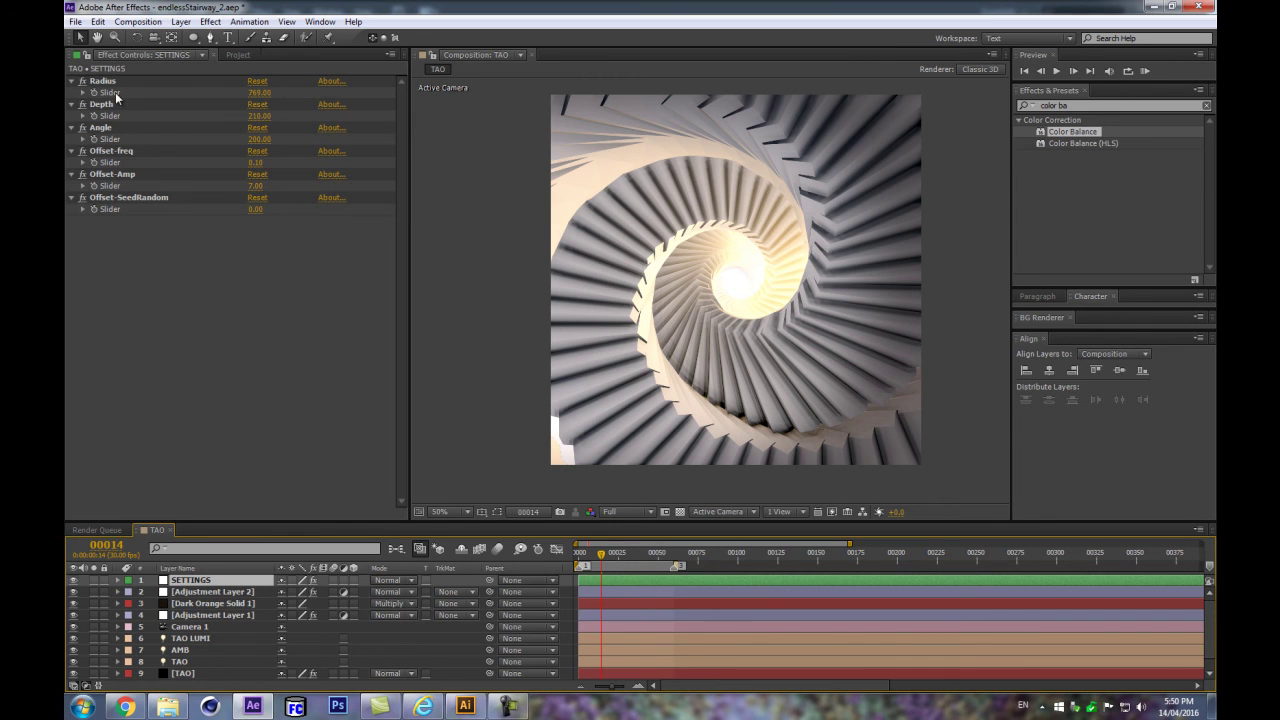
Step: Try a Depth of 185 and a Radius of 838 on the SETTINGS layer and preview the animation
mouse_move(263, 116)
mouse_down()
mouse_move(214, 119)
mouse_move(239, 111)
mouse_up()
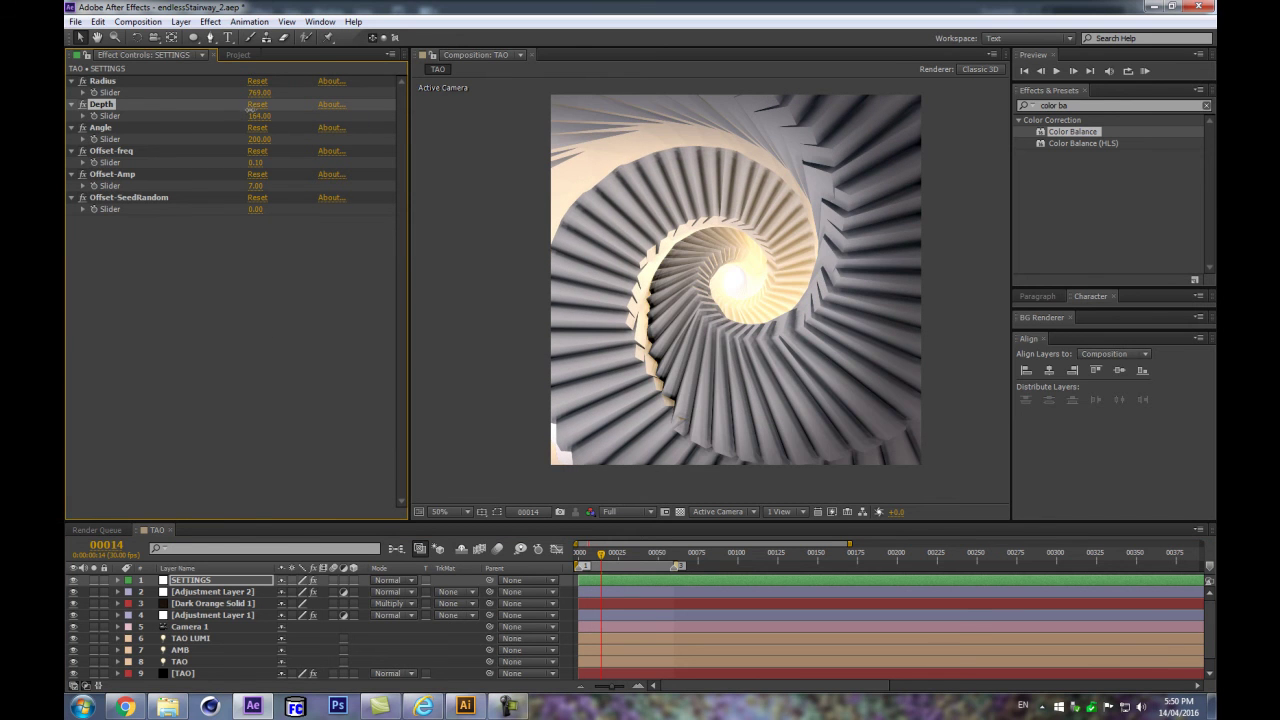
key(ctrl+z)
drag(257, 92, 310, 101)
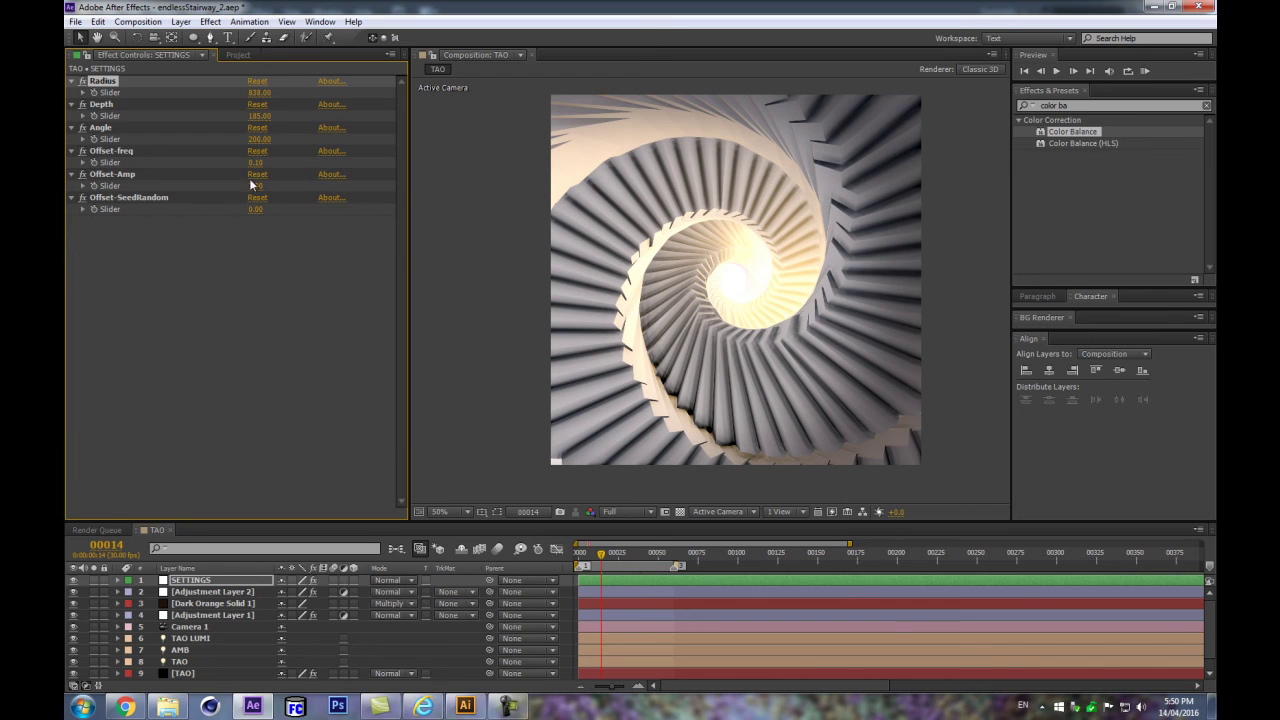
click(273, 308)
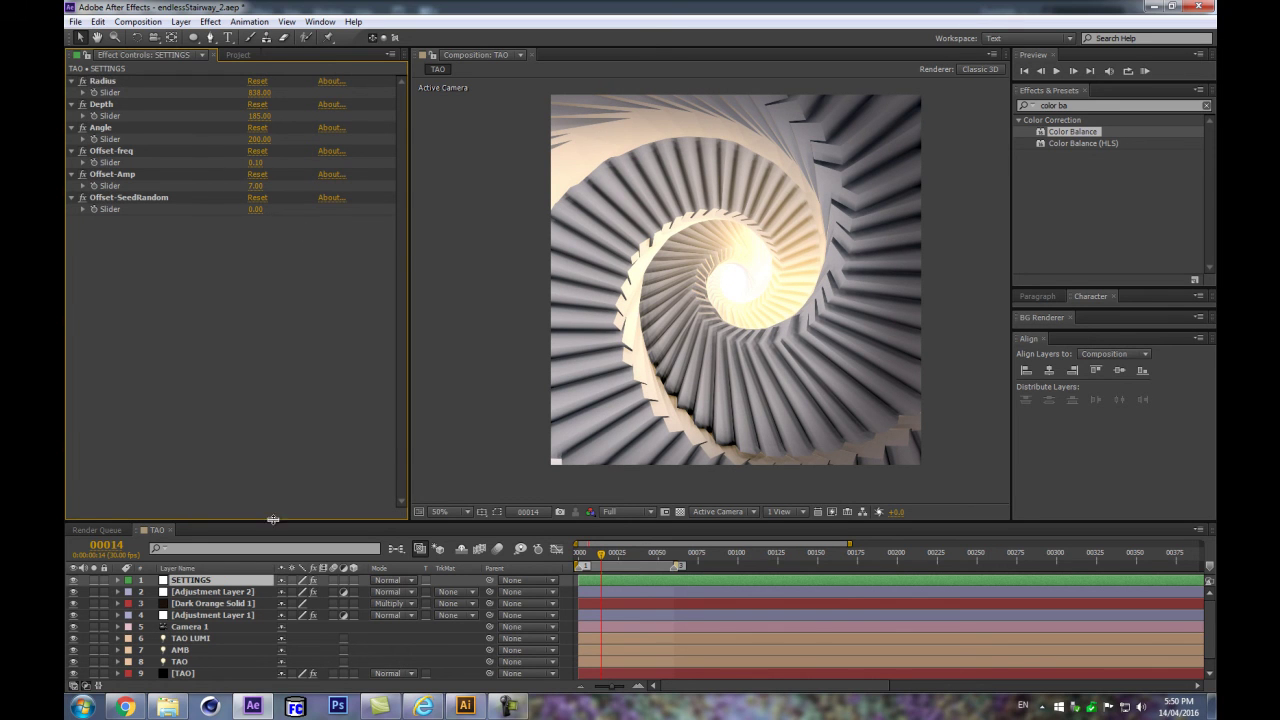
click(199, 585)
key(KP_0)
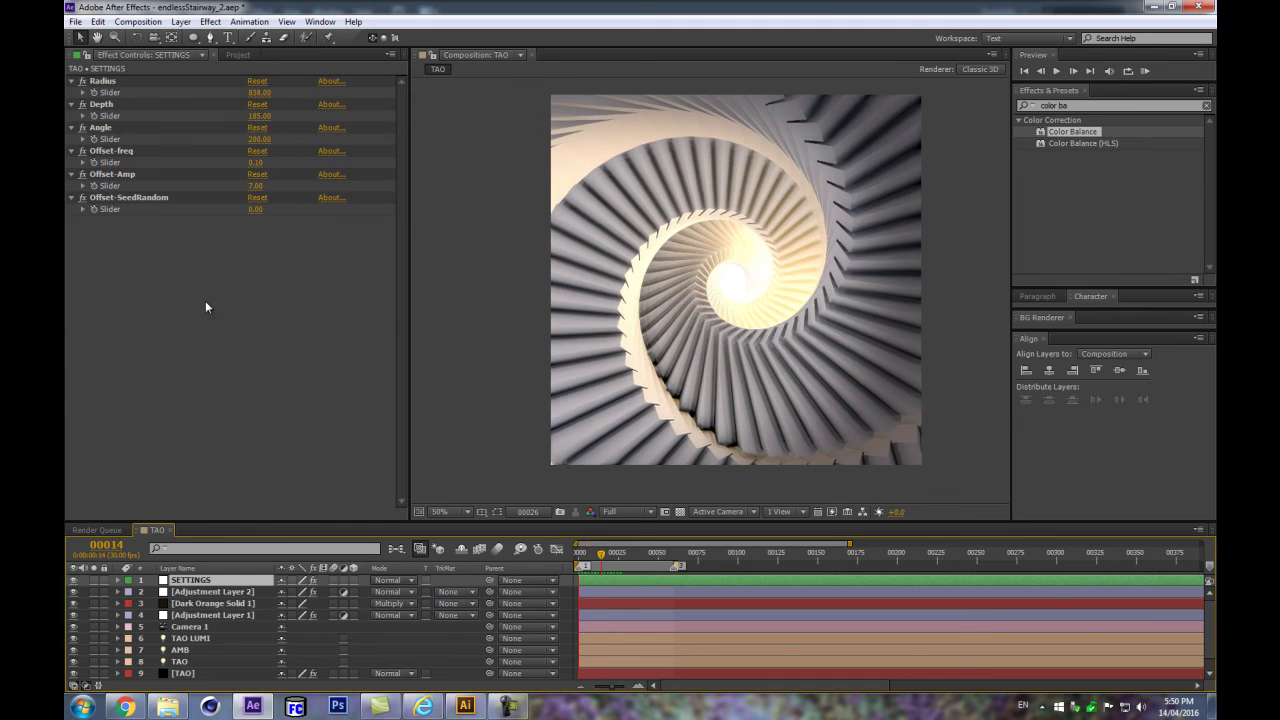
Step: Stop the preview, undo the Radius and Depth changes, and save the project
key(space)
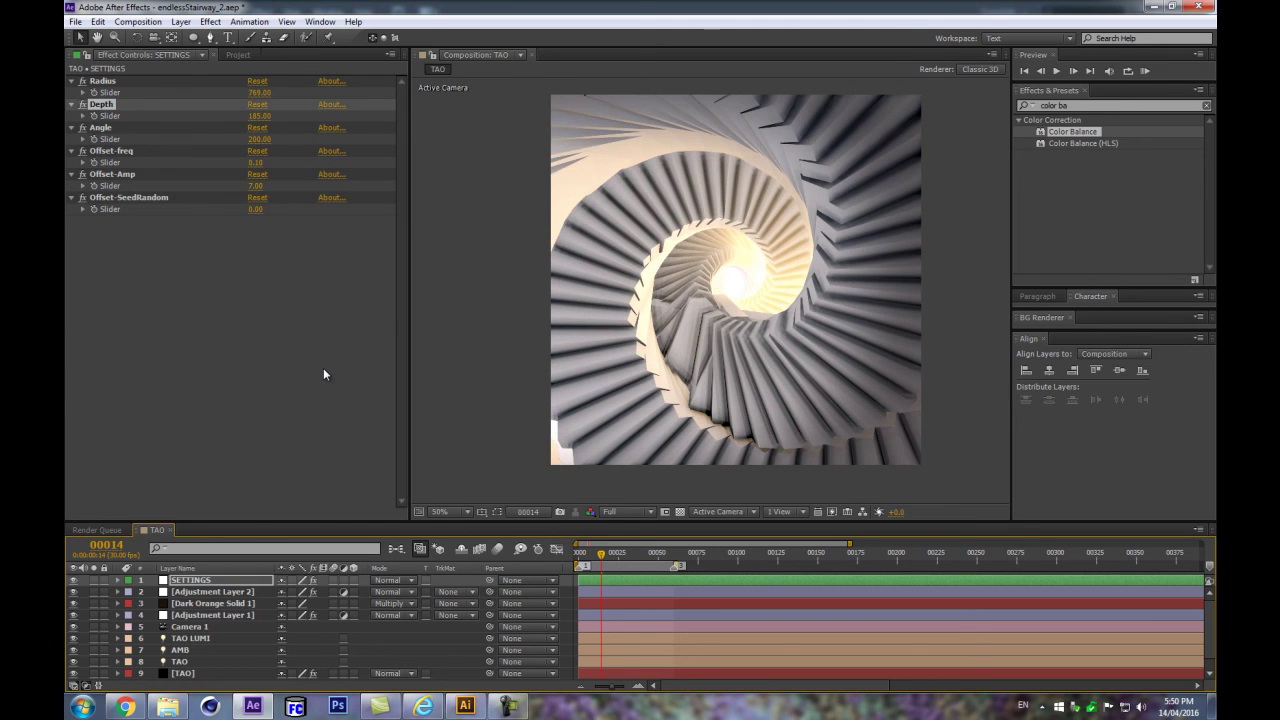
key(ctrl+s)
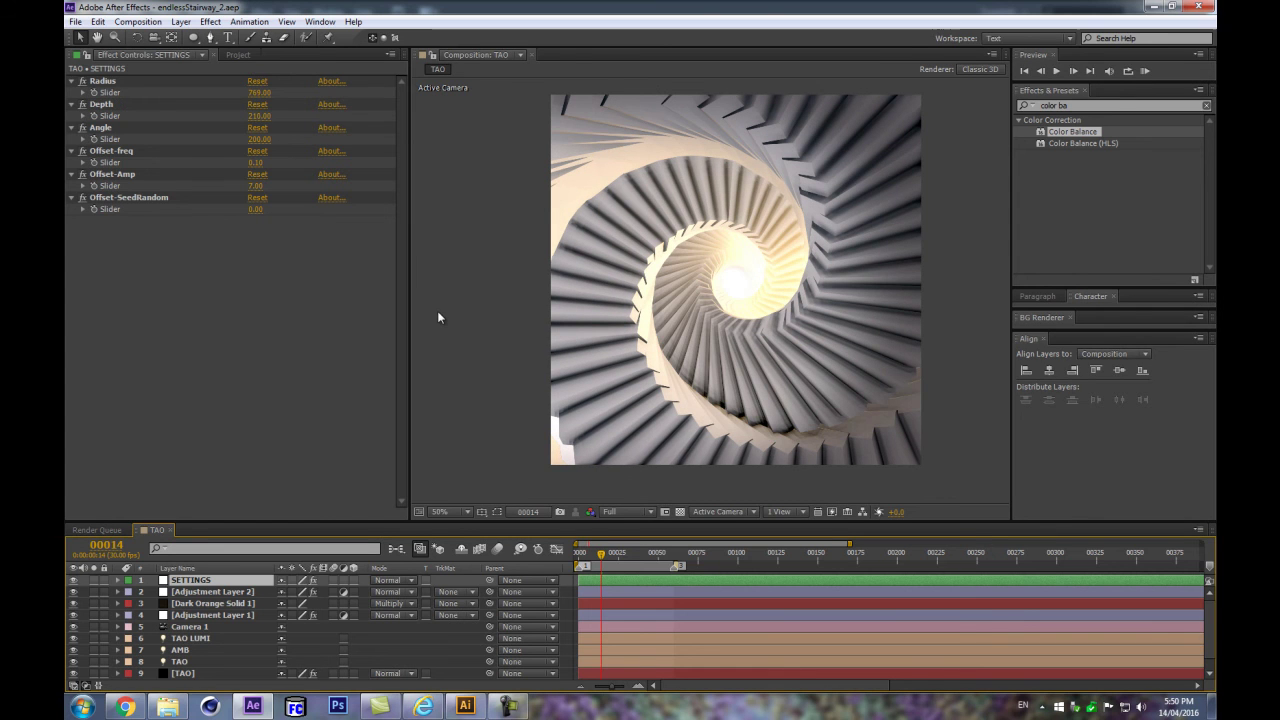